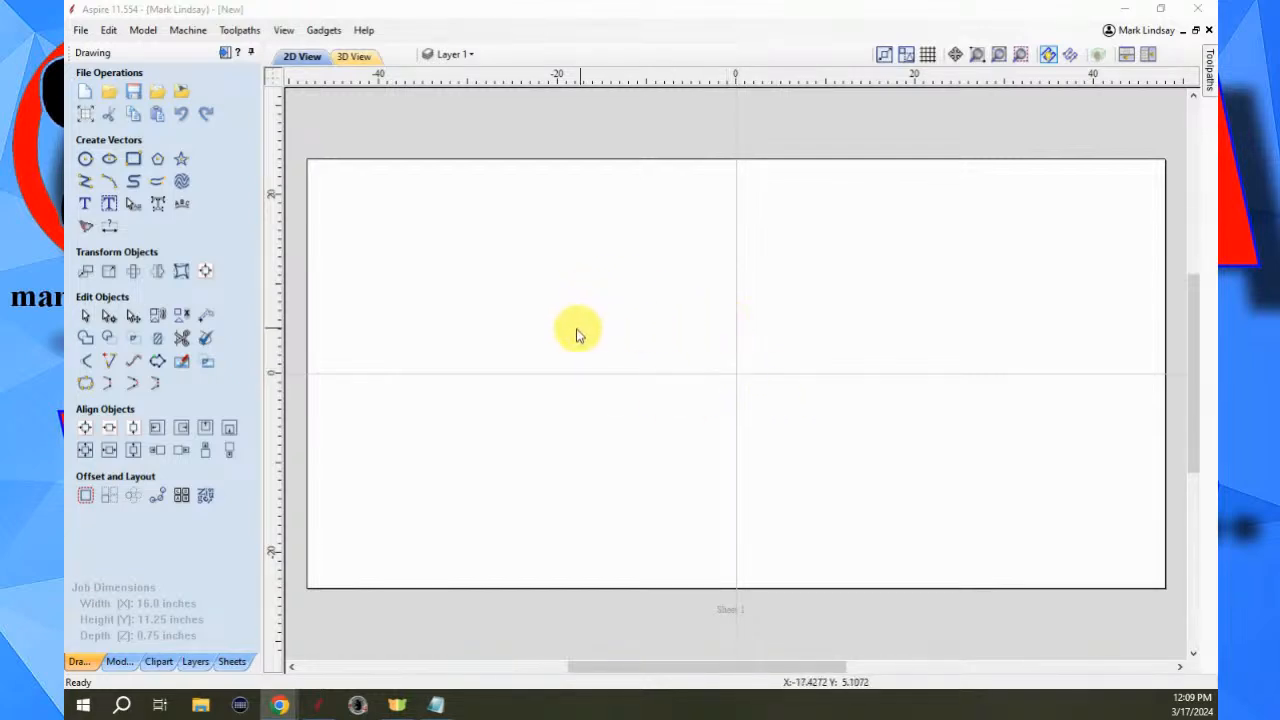
- Switch to Sheet 2, which holds the Texturing Toolpath sign design
scroll(569, 347, "down", 2)
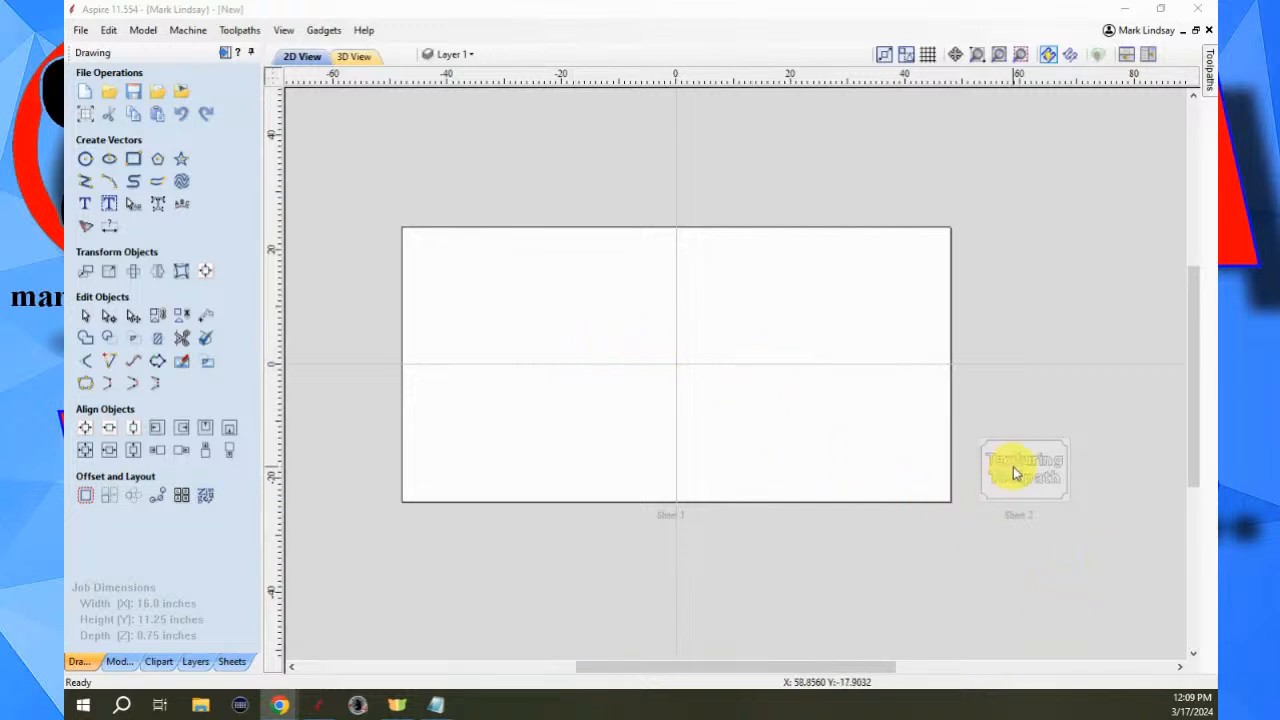
scroll(660, 358, "up", 2)
scroll(661, 356, "up", 1)
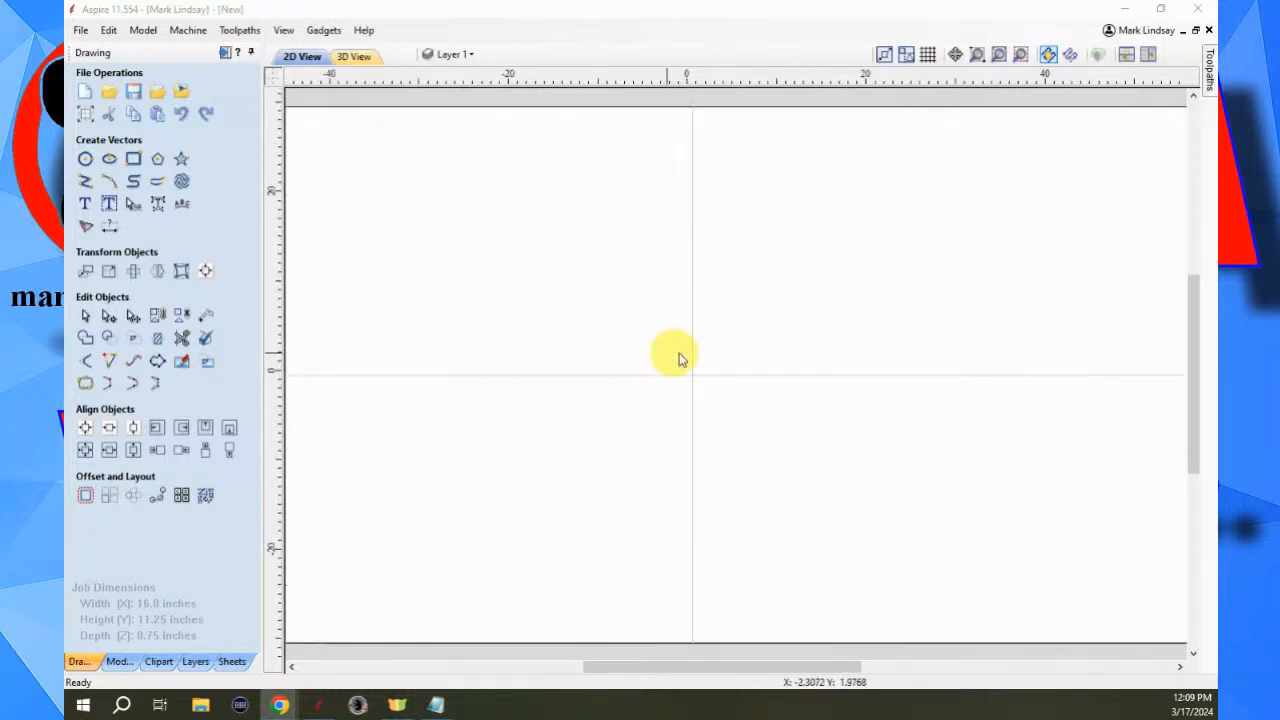
scroll(687, 353, "down", 2)
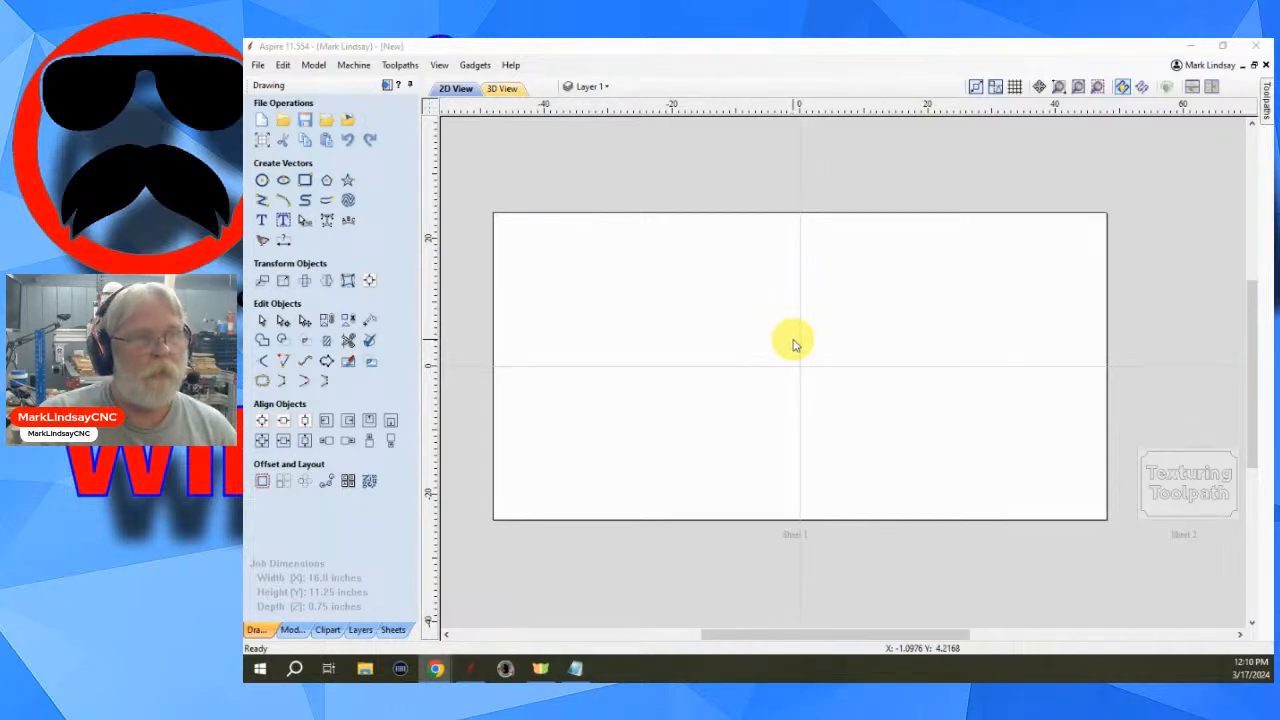
scroll(793, 345, "down", 1)
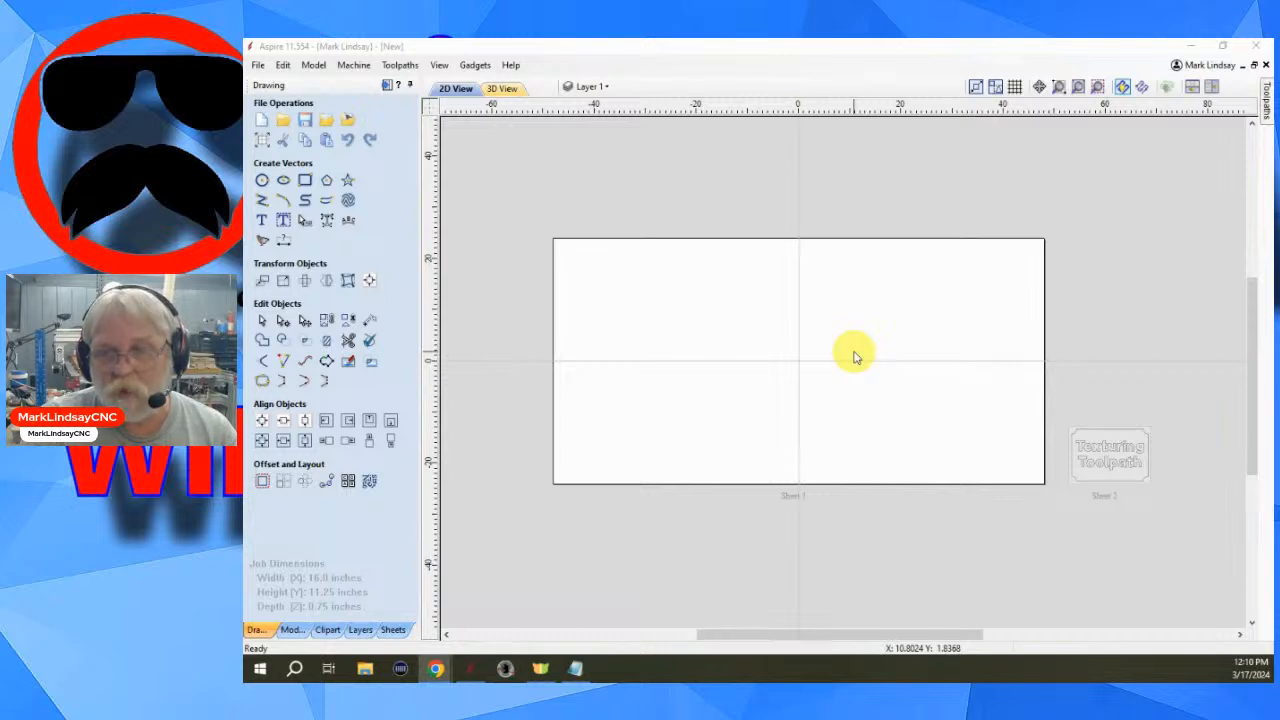
left_click(1117, 463)
double_click(1116, 461)
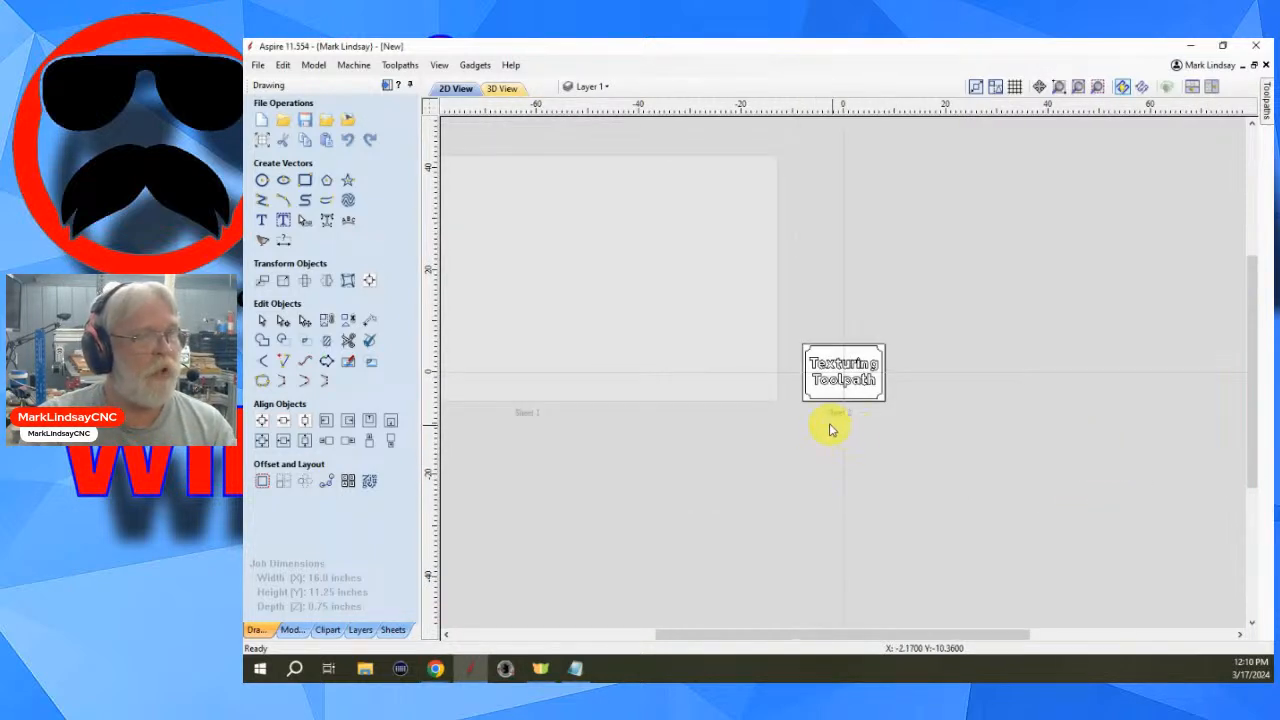
- Select all vectors of the sign design, including the border and lettering
scroll(813, 405, "up", 5)
scroll(813, 405, "up", 3)
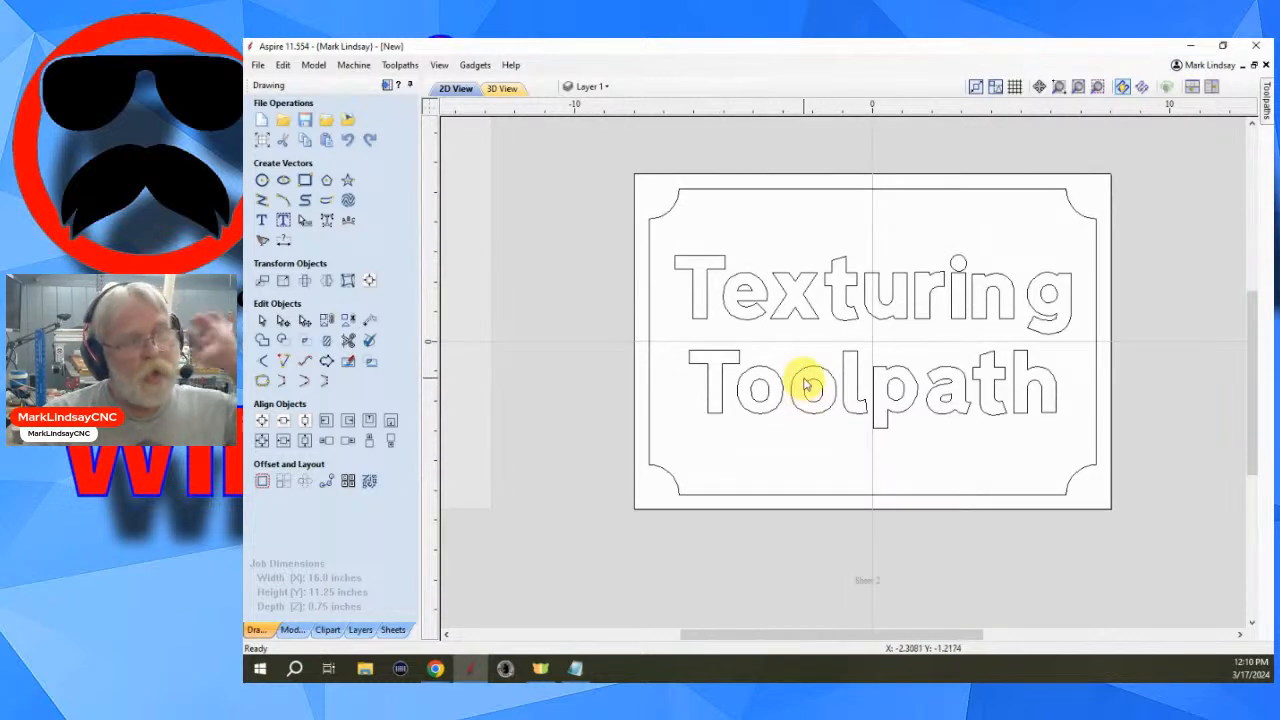
scroll(818, 378, "up", 1)
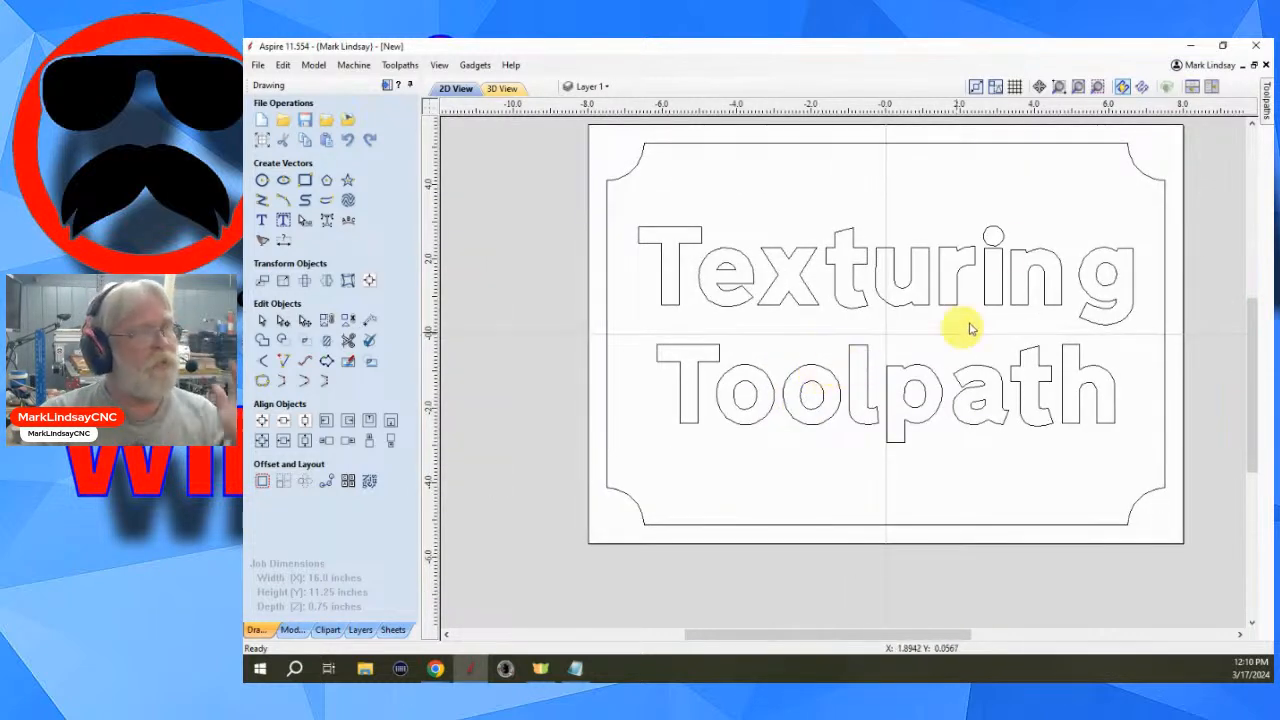
middle_click_drag(1025, 192, 997, 225)
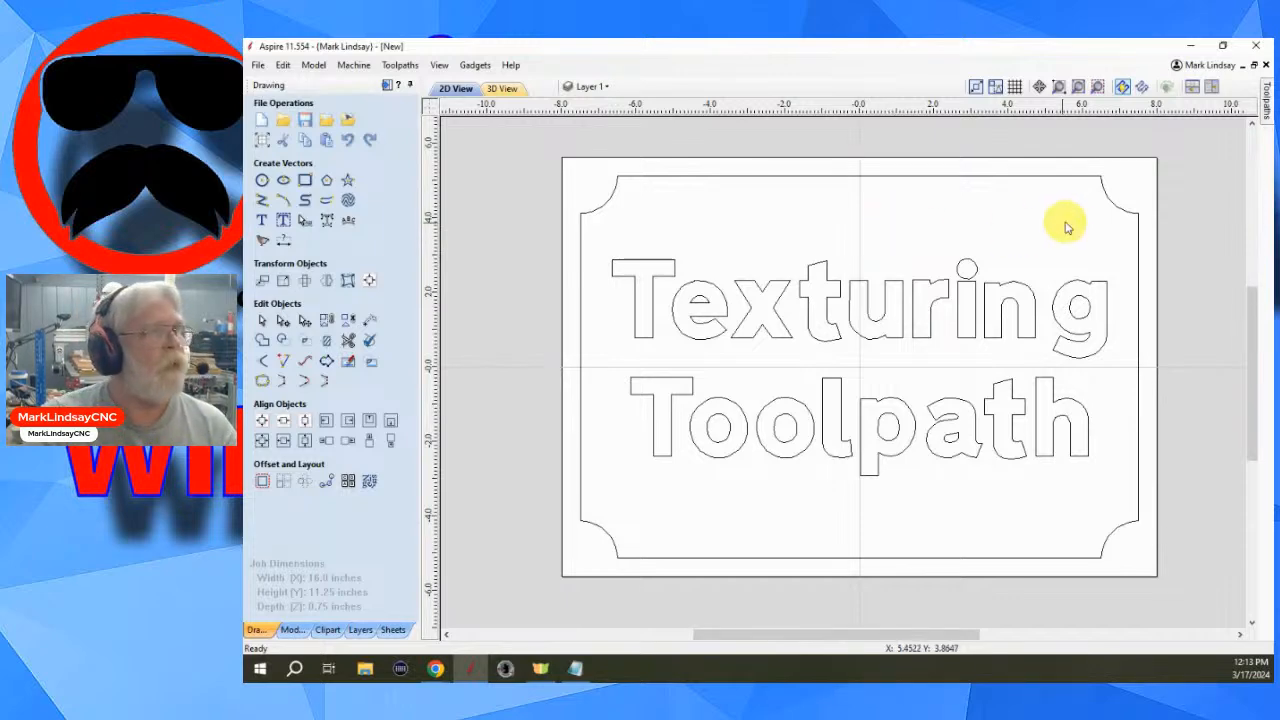
left_click(1140, 182)
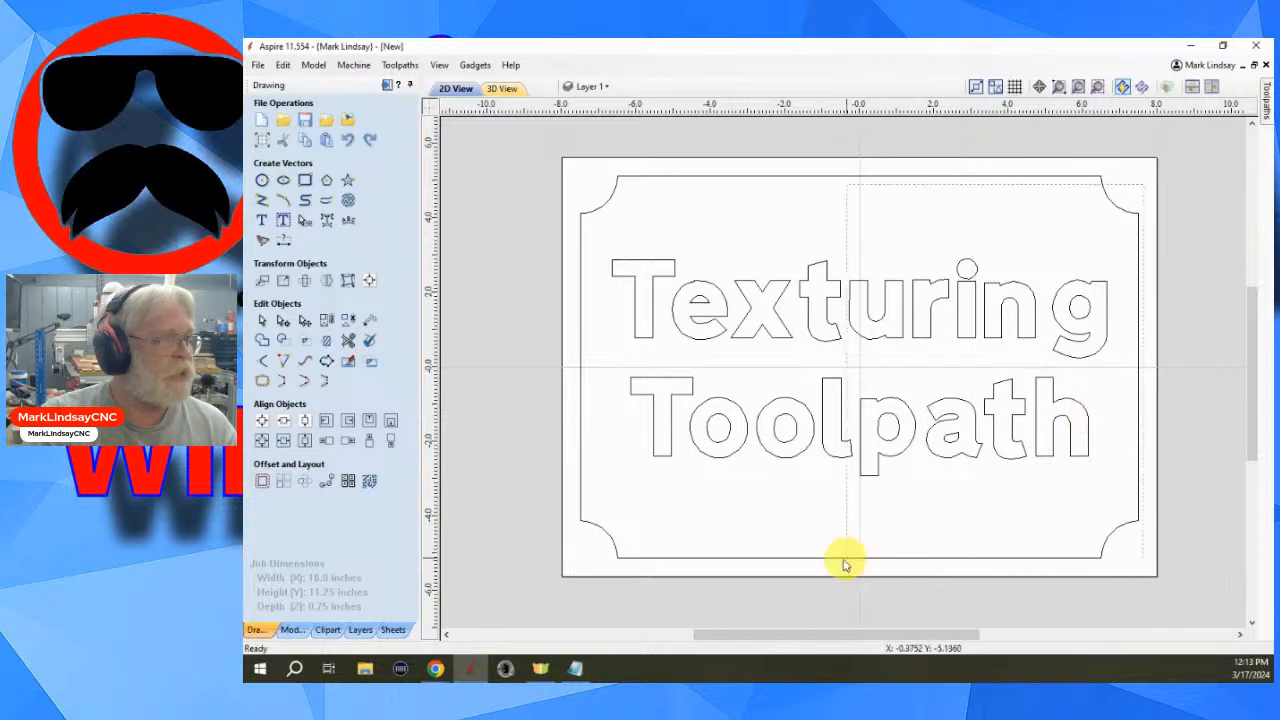
key("ctrl+a")
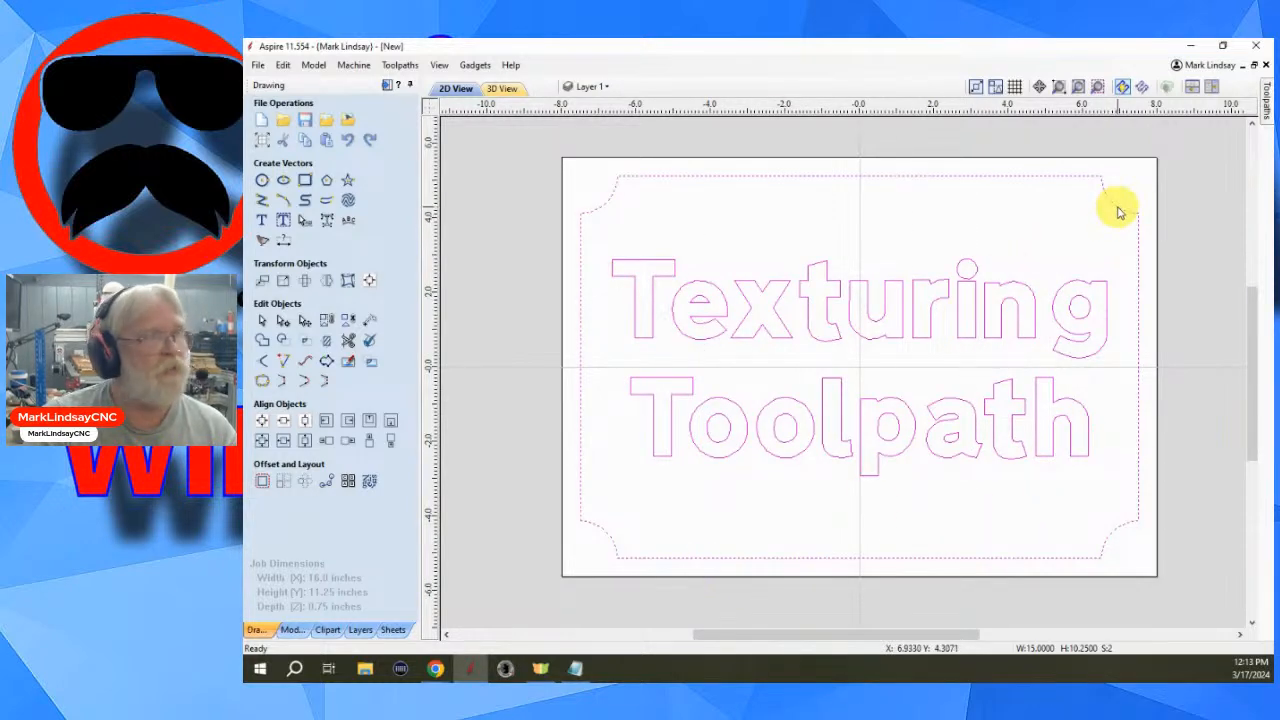
- Open the Toolpaths panel and review the Texture Toolpath settings before closing that form
left_click(386, 87)
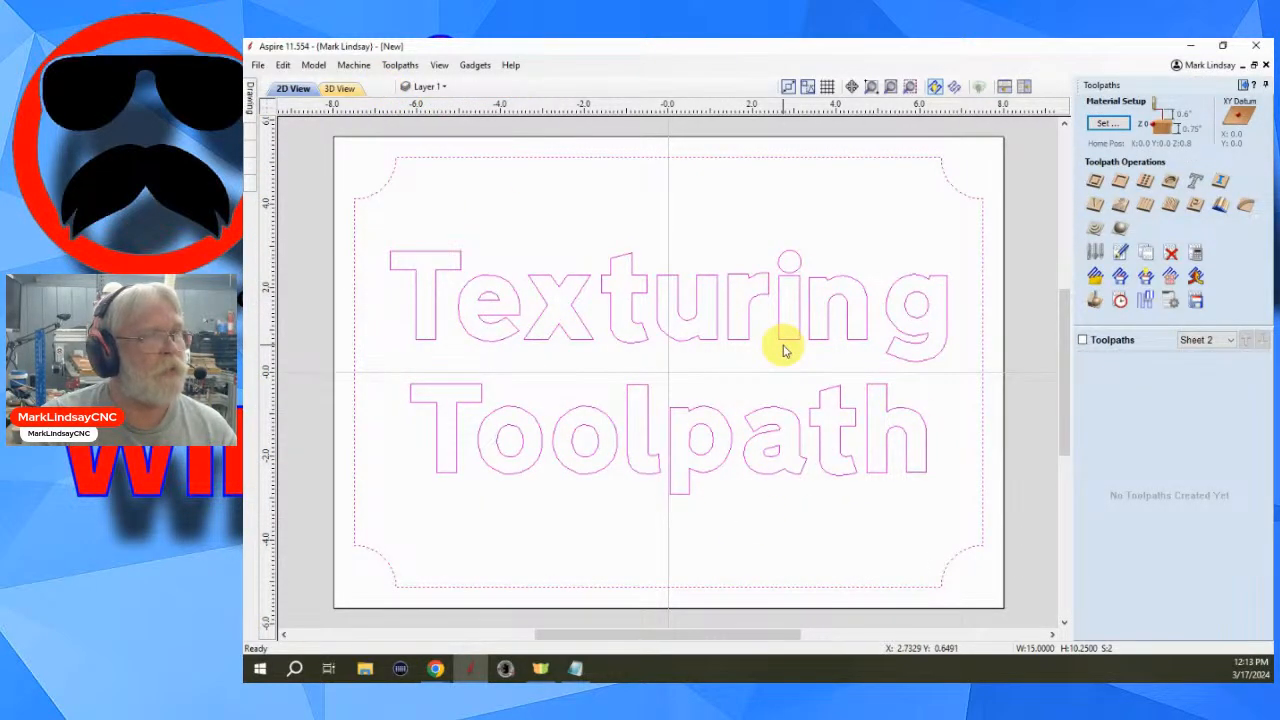
left_click(1172, 207)
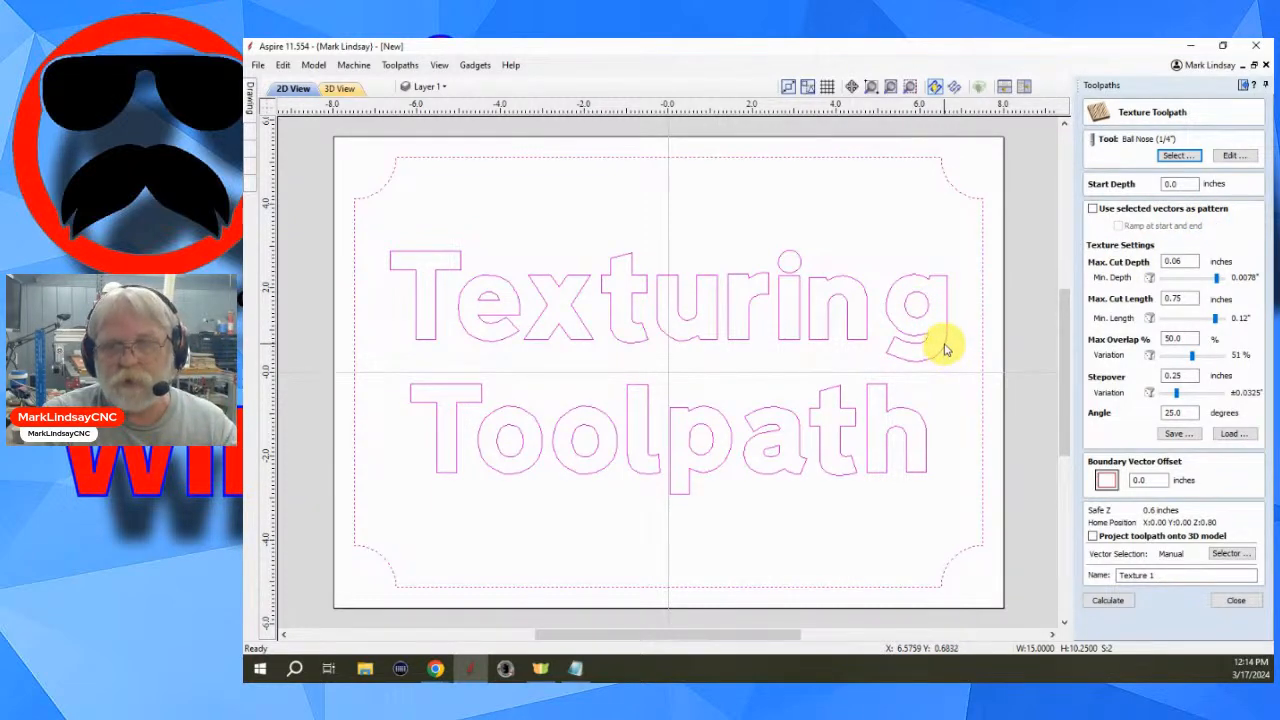
left_click(1238, 600)
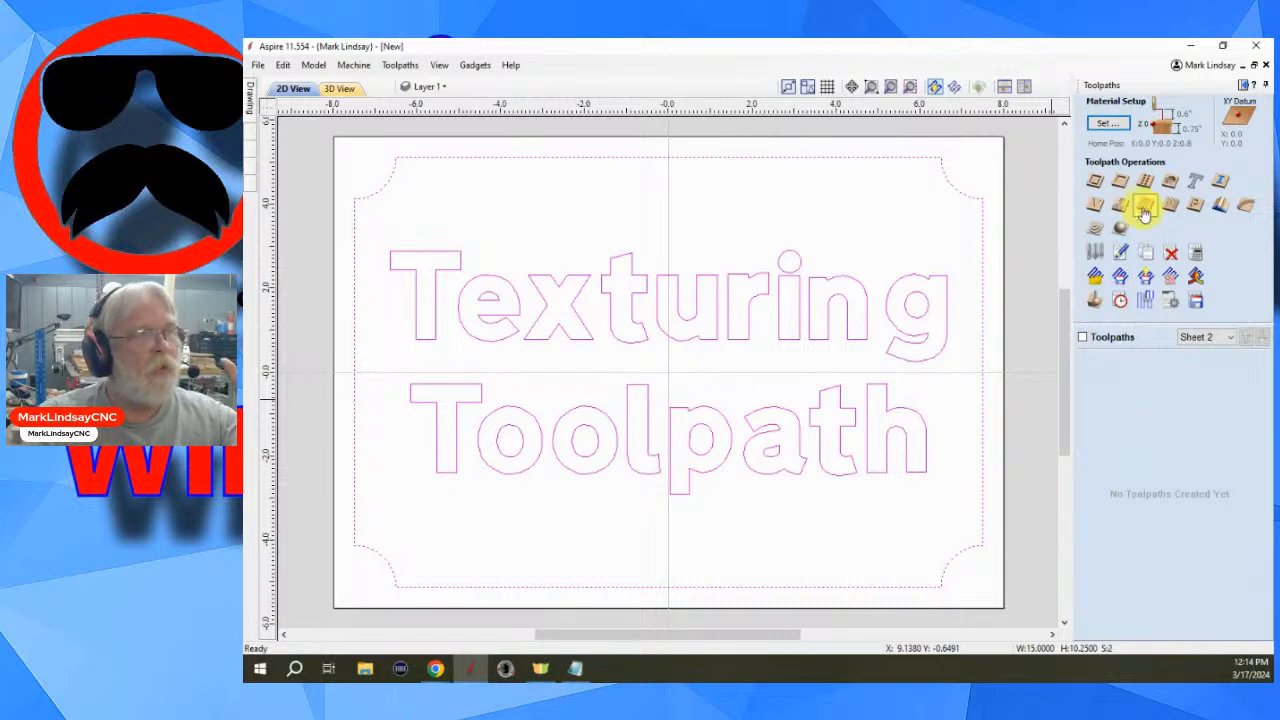
- Start a Pocket toolpath and set its cut depth to 0.1 inches
left_click(1120, 181)
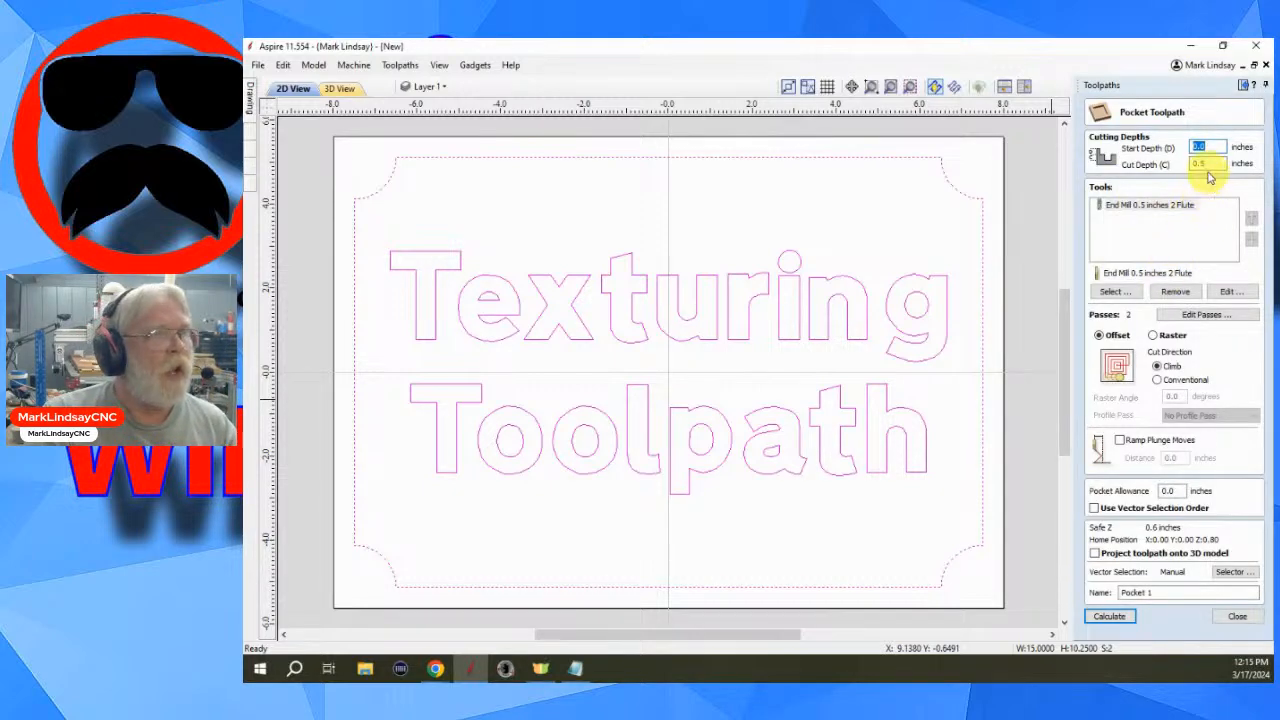
left_click(1201, 163)
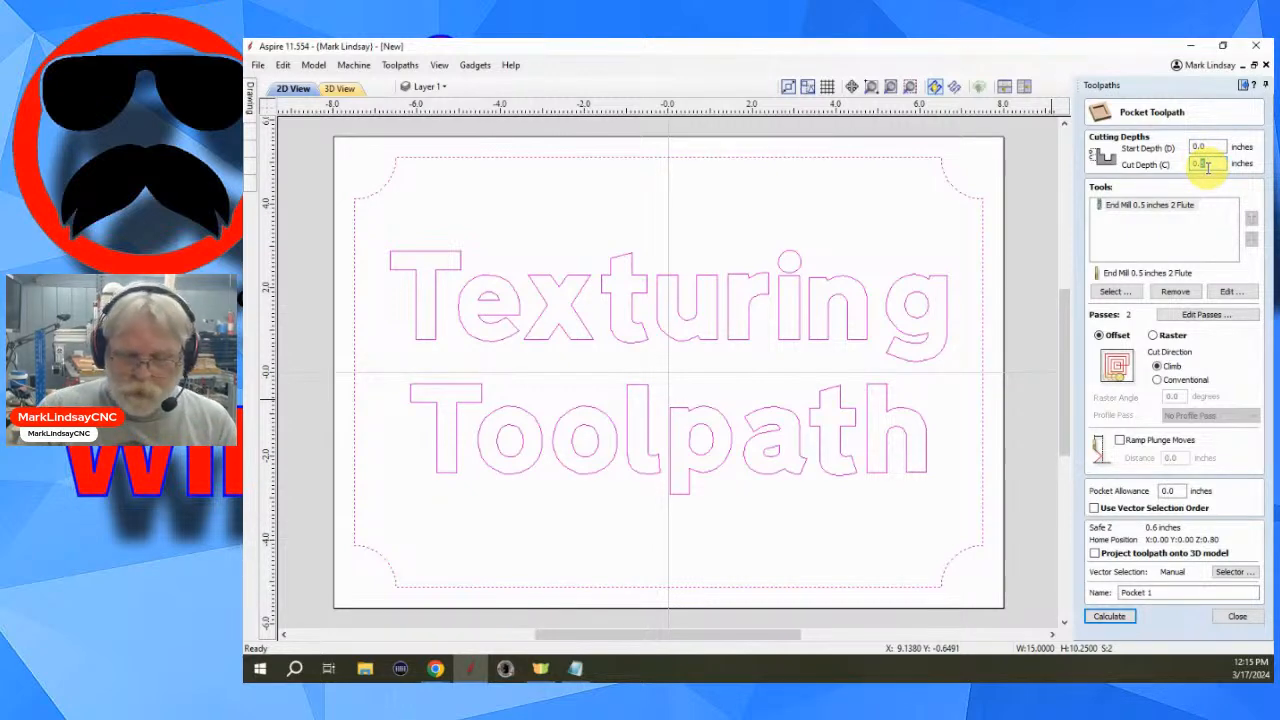
type("1")
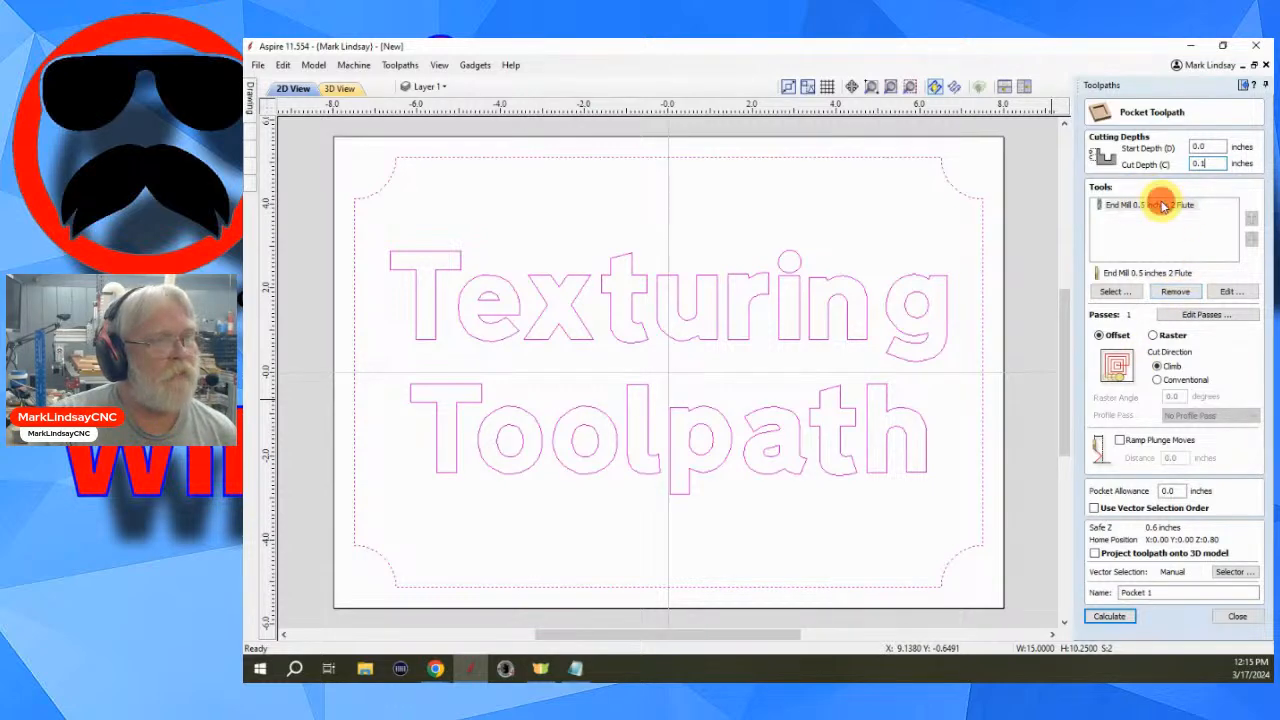
- Choose End Mill 0.25 inches 2 Flute from the tool database as the pocket's clearing tool
left_click(1155, 205)
left_click(1122, 292)
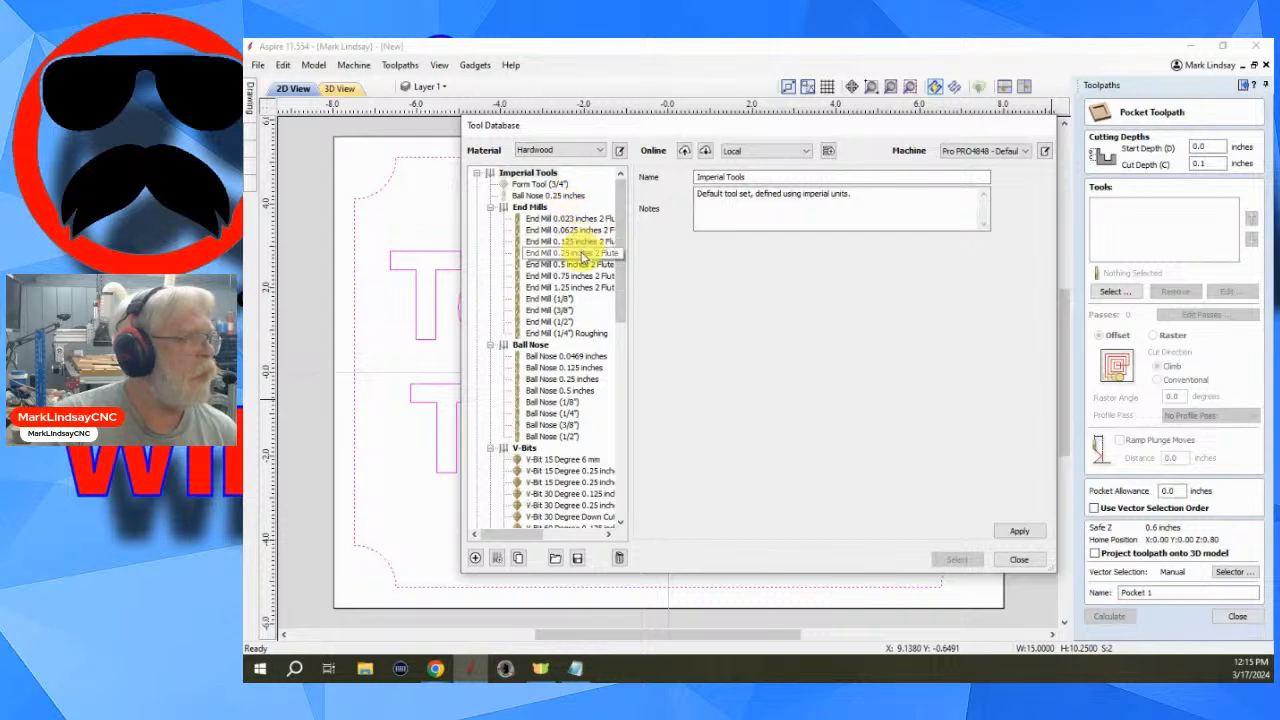
left_click(572, 253)
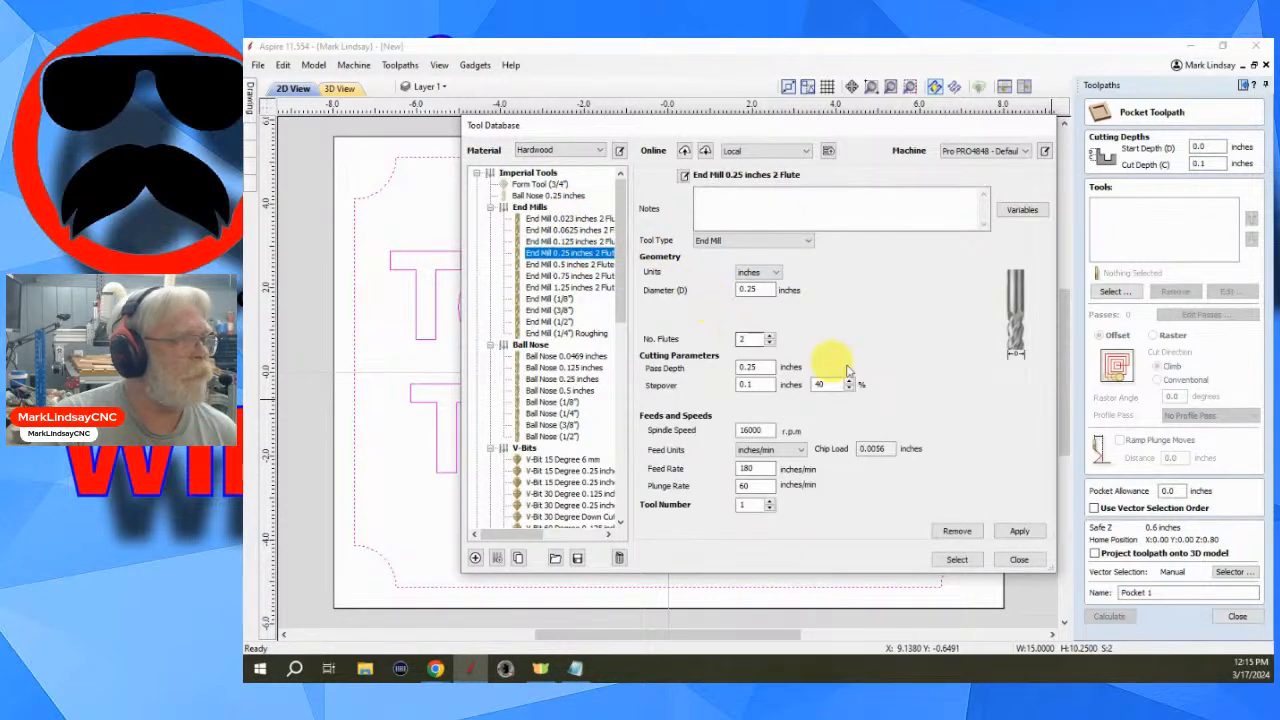
left_click(958, 563)
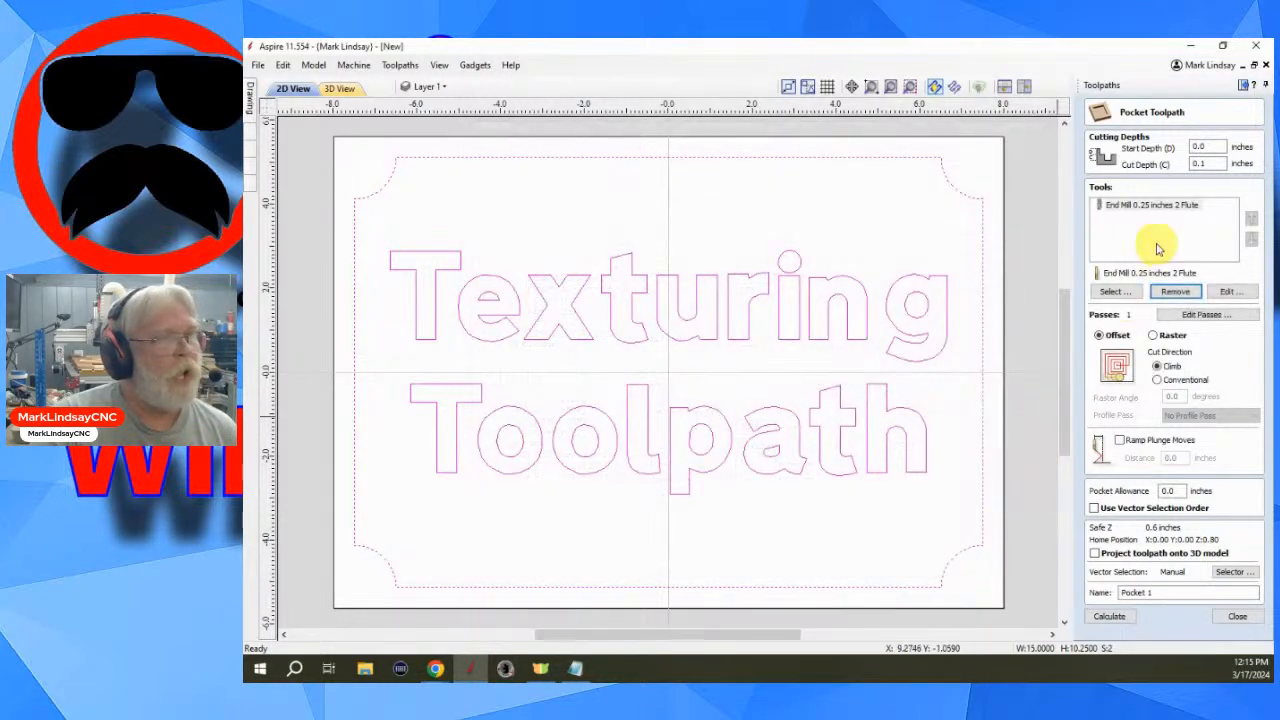
- Add End Mill 0.125 inches 2 Flute as a second pocket tool and calculate the toolpath
left_click(1111, 292)
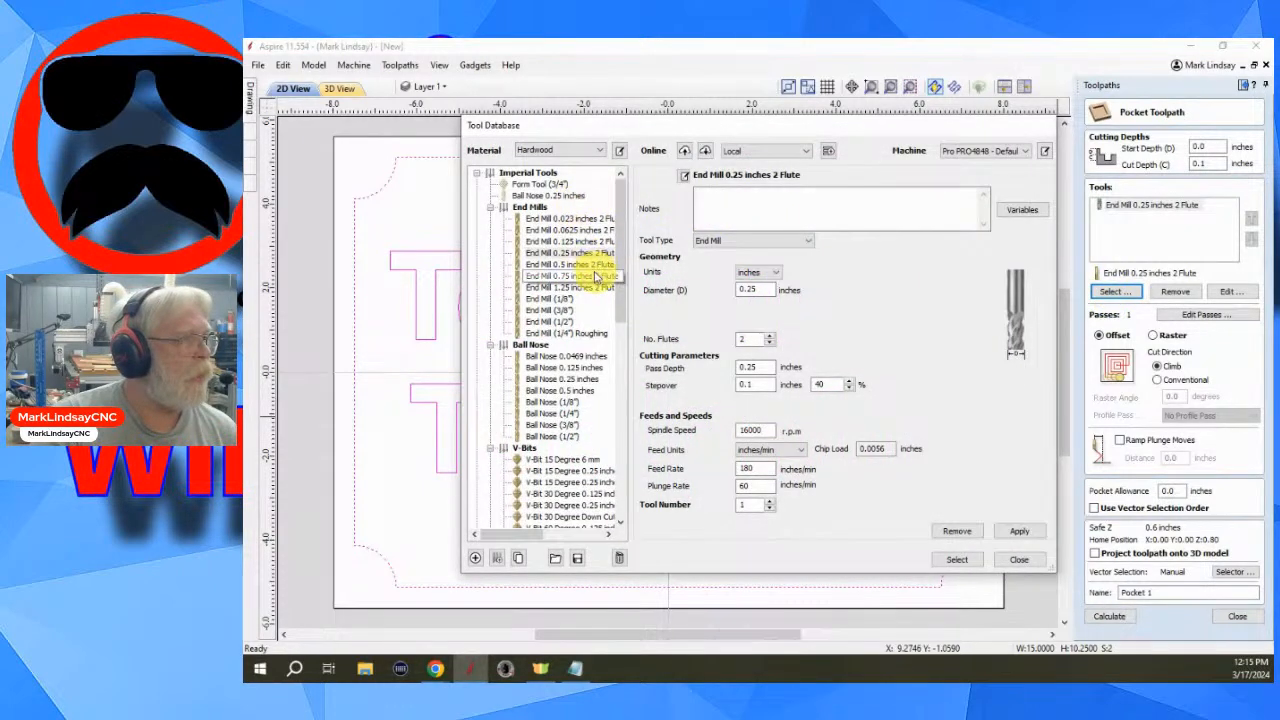
left_click(582, 242)
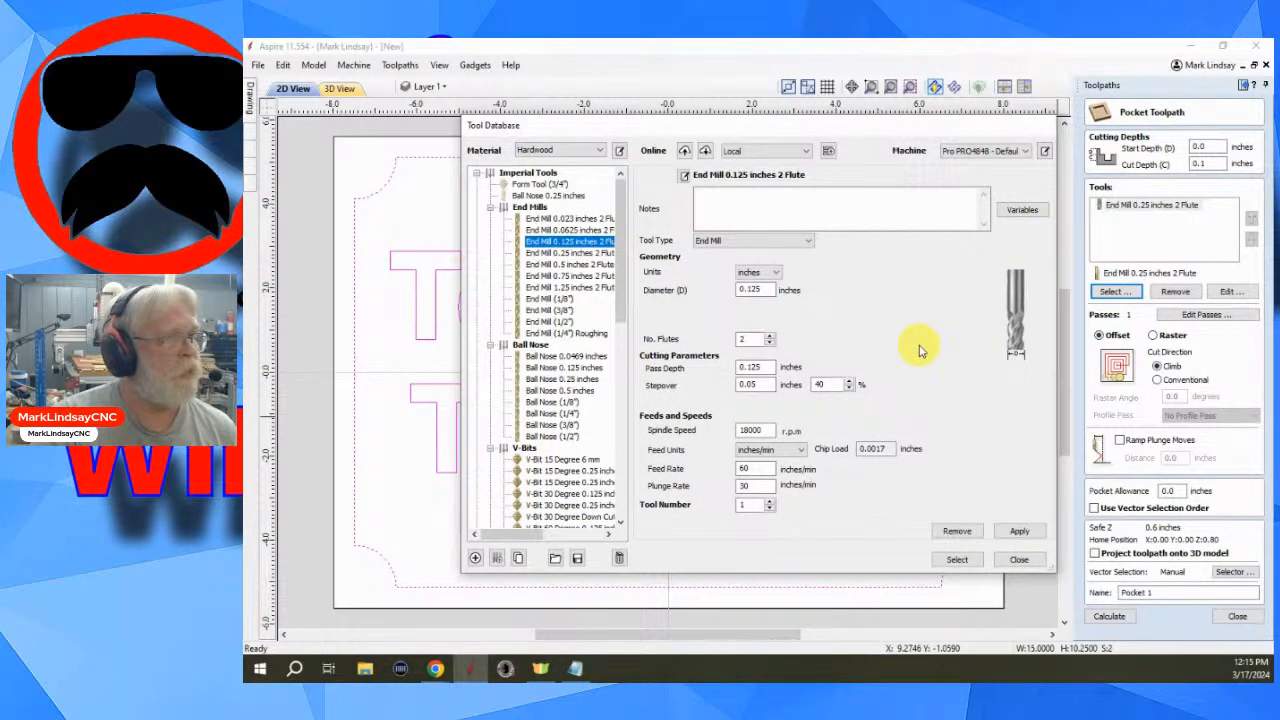
left_click(957, 561)
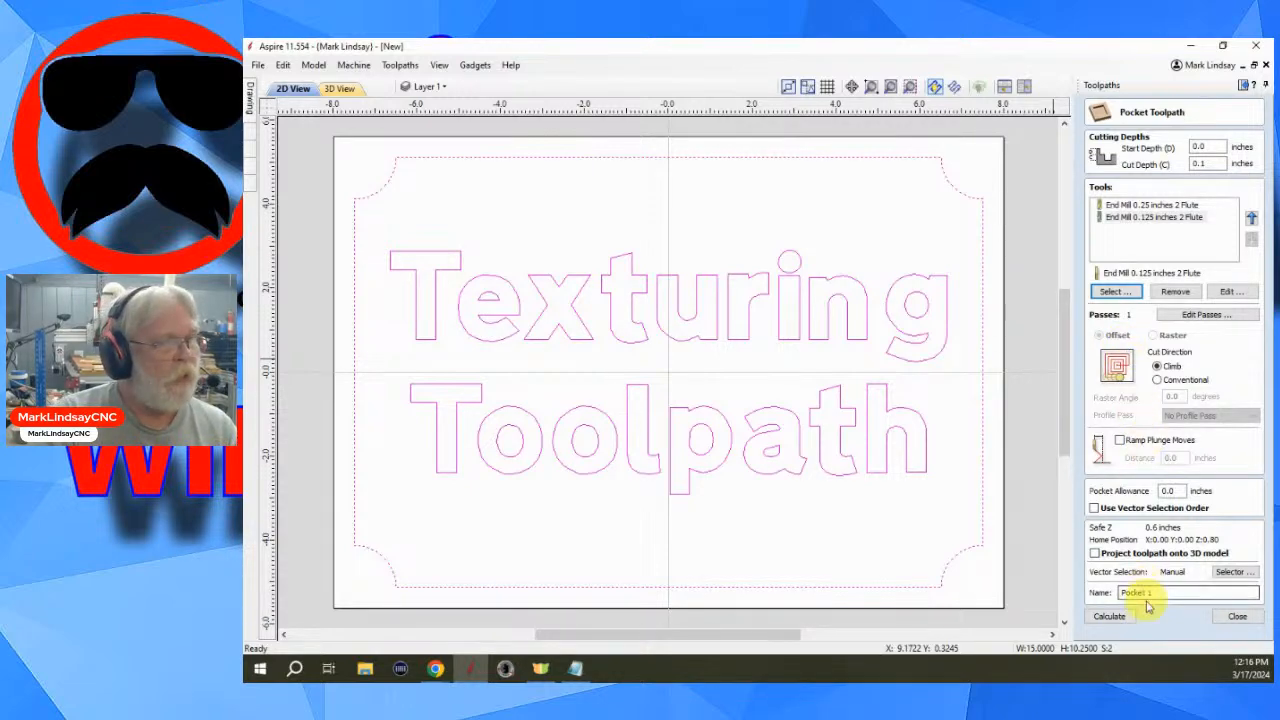
left_click(1112, 616)
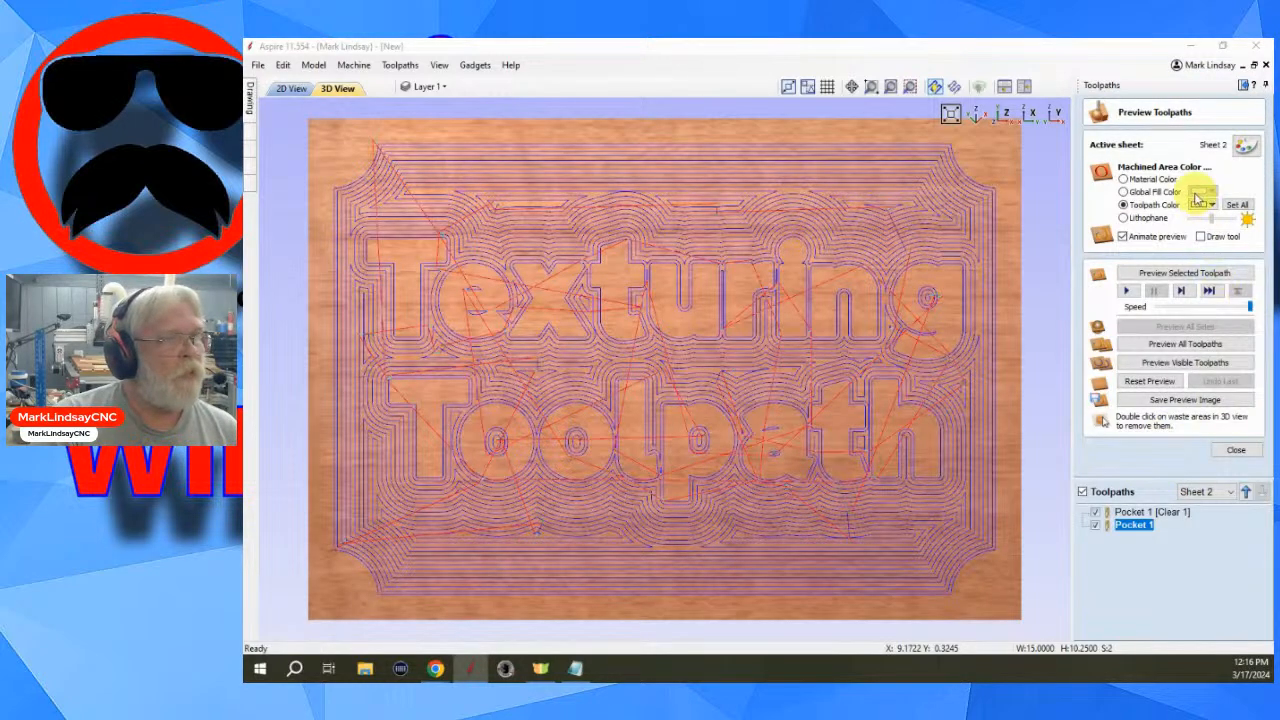
- Preview the Pocket 1 [Clear 1] and Pocket 1 toolpaths in 3D and inspect the carved letters
left_click(1140, 512)
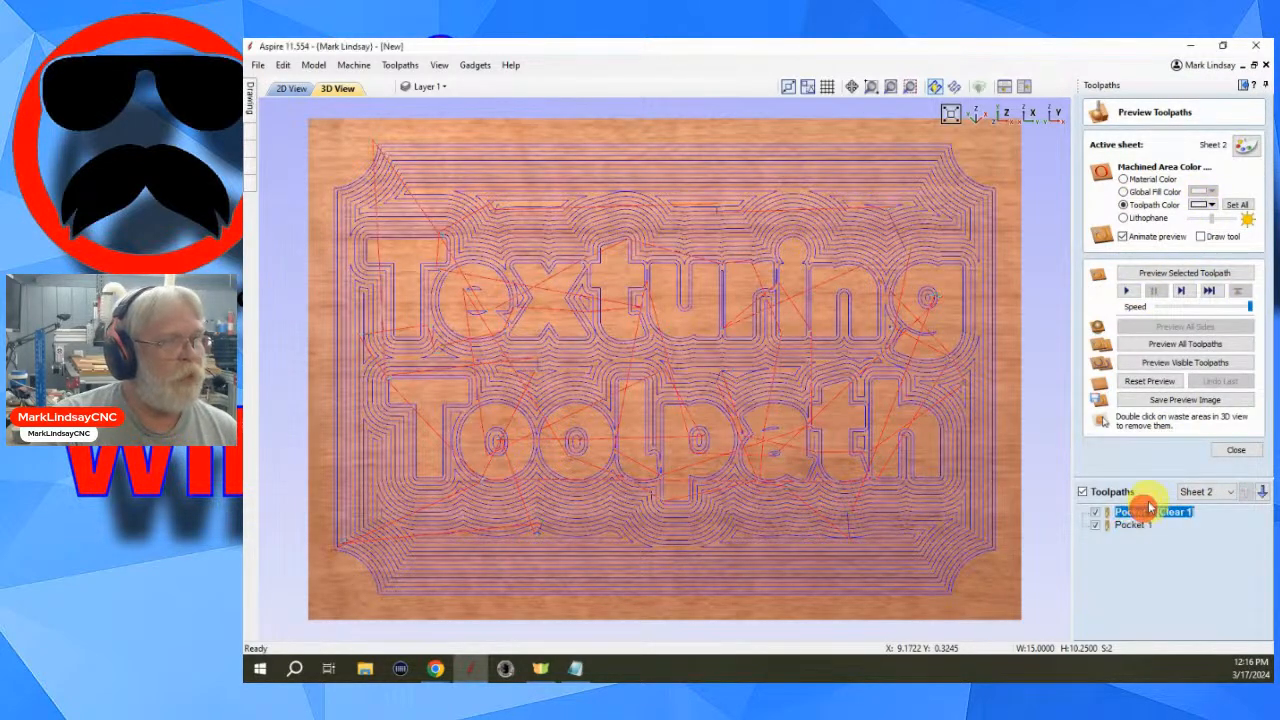
left_click(1184, 273)
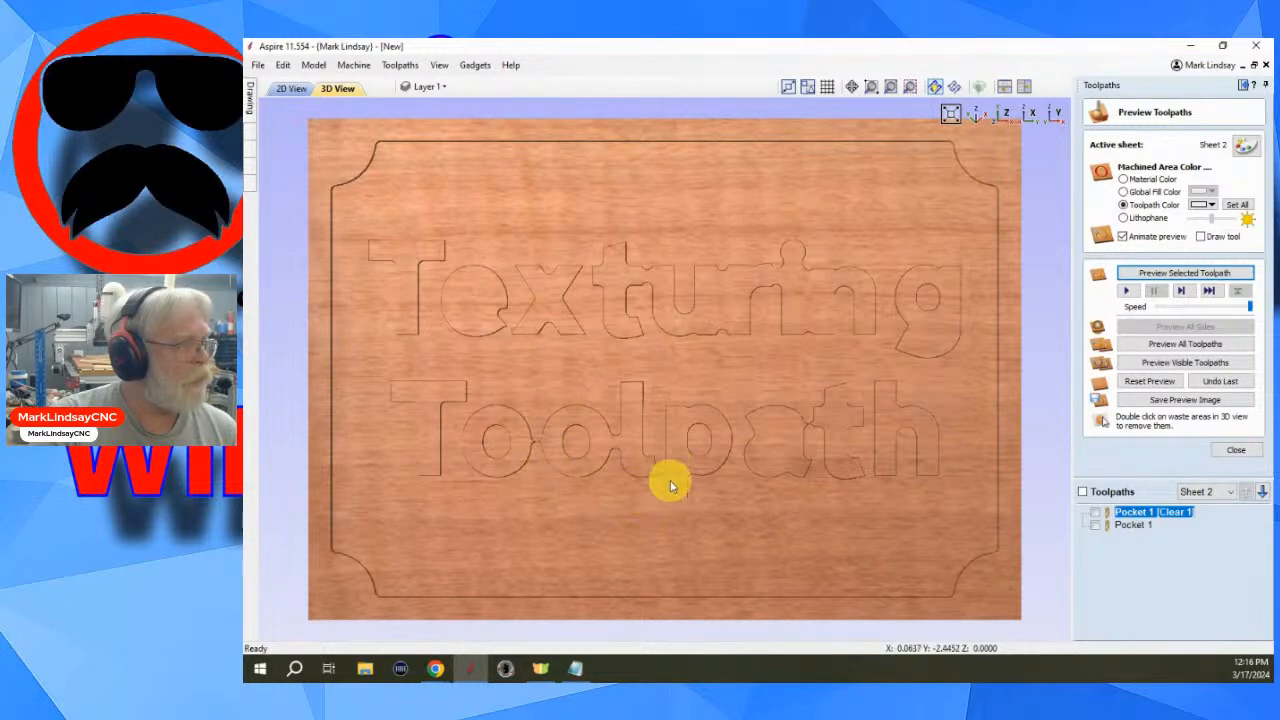
left_click(1133, 524)
left_click(1190, 274)
mouse_move(1192, 513)
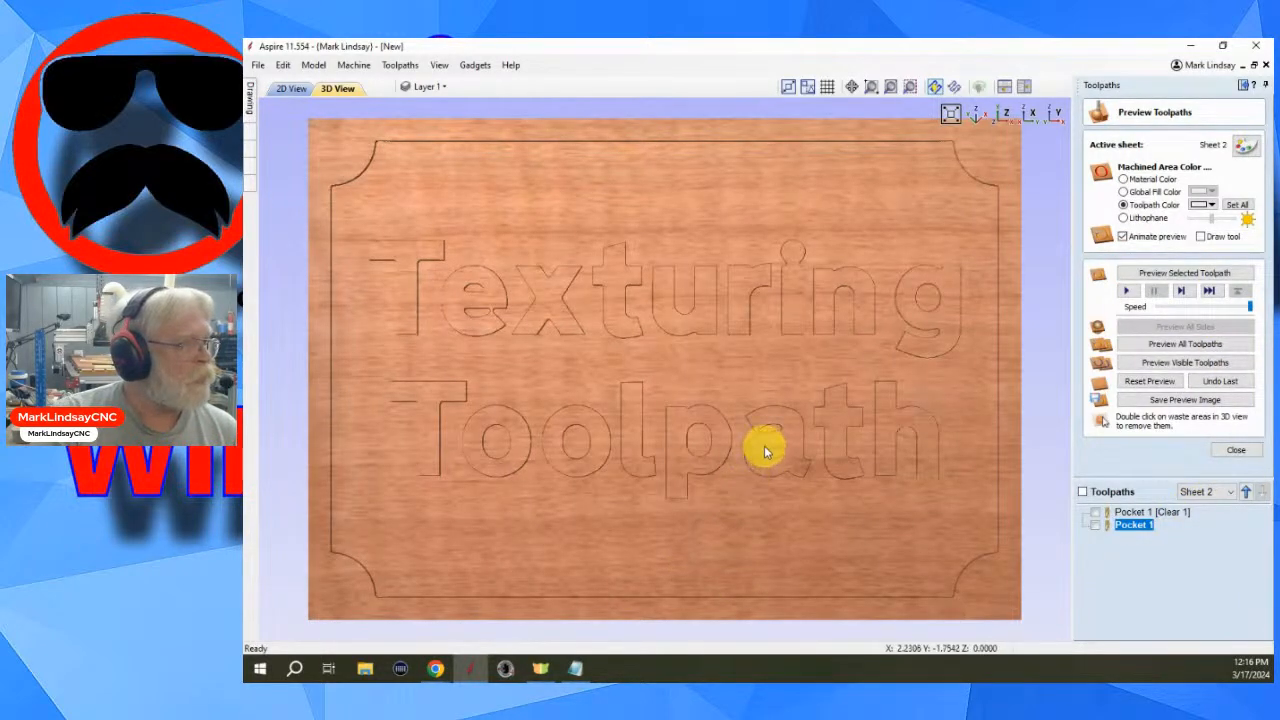
scroll(764, 447, "up", 2)
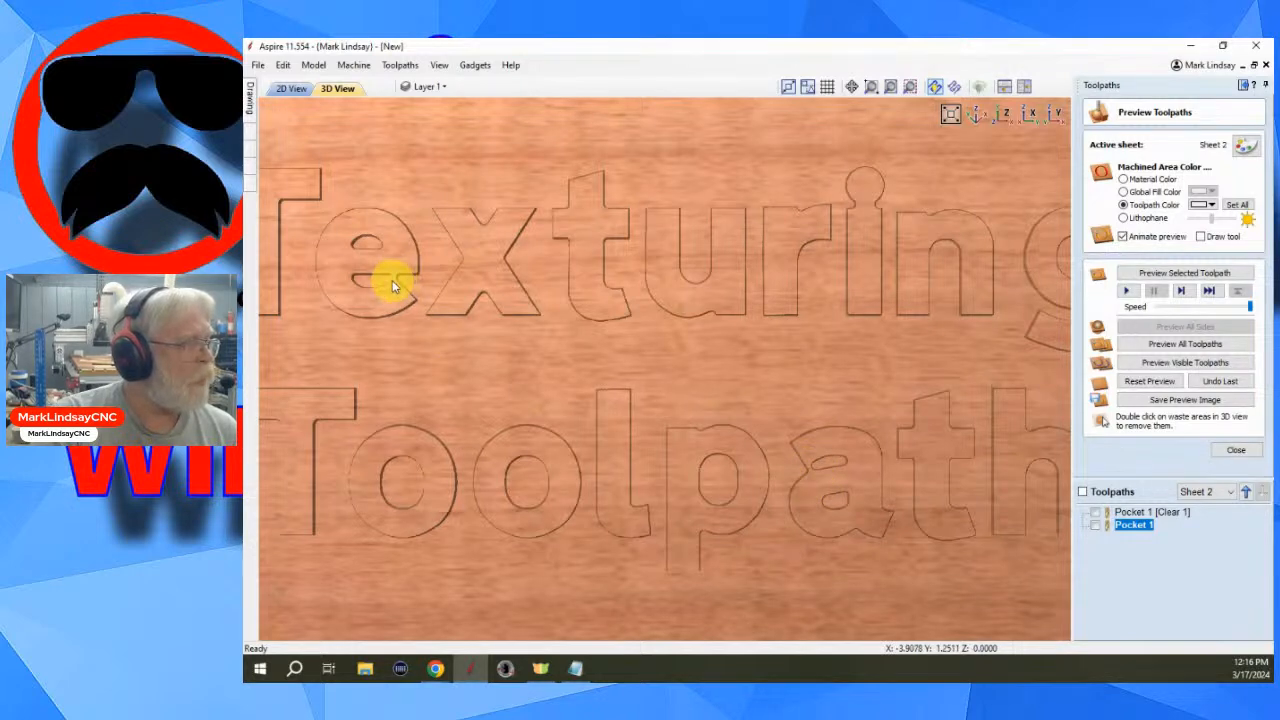
scroll(939, 469, "down", 3)
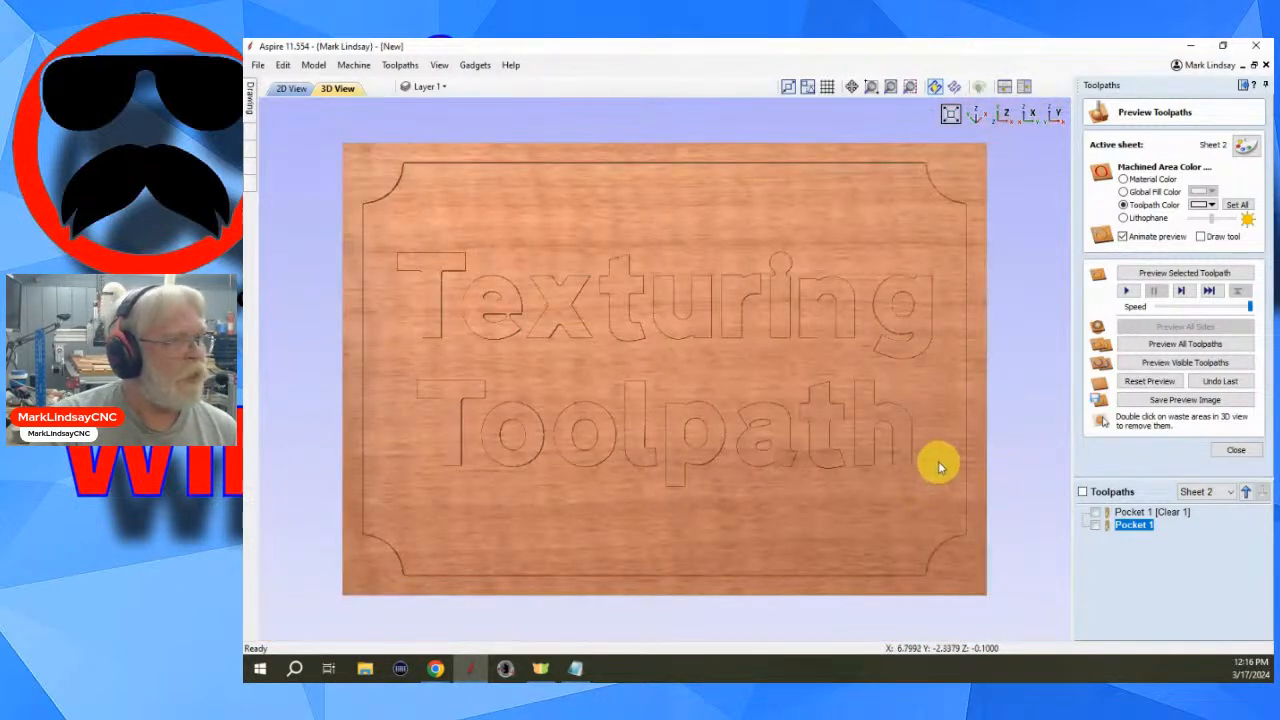
- Edit Pocket 1, add the .25 mm Tapered Ball Nose as a third tool, and recalculate
double_click(1135, 526)
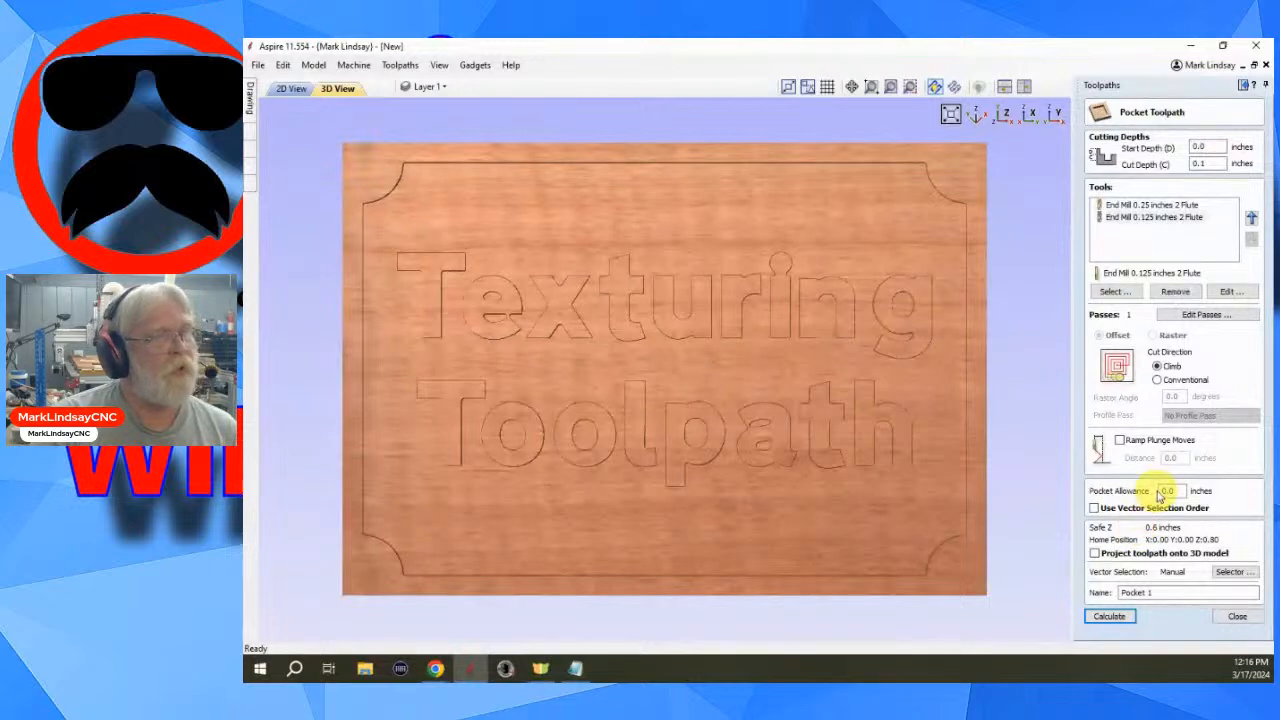
left_click(1113, 292)
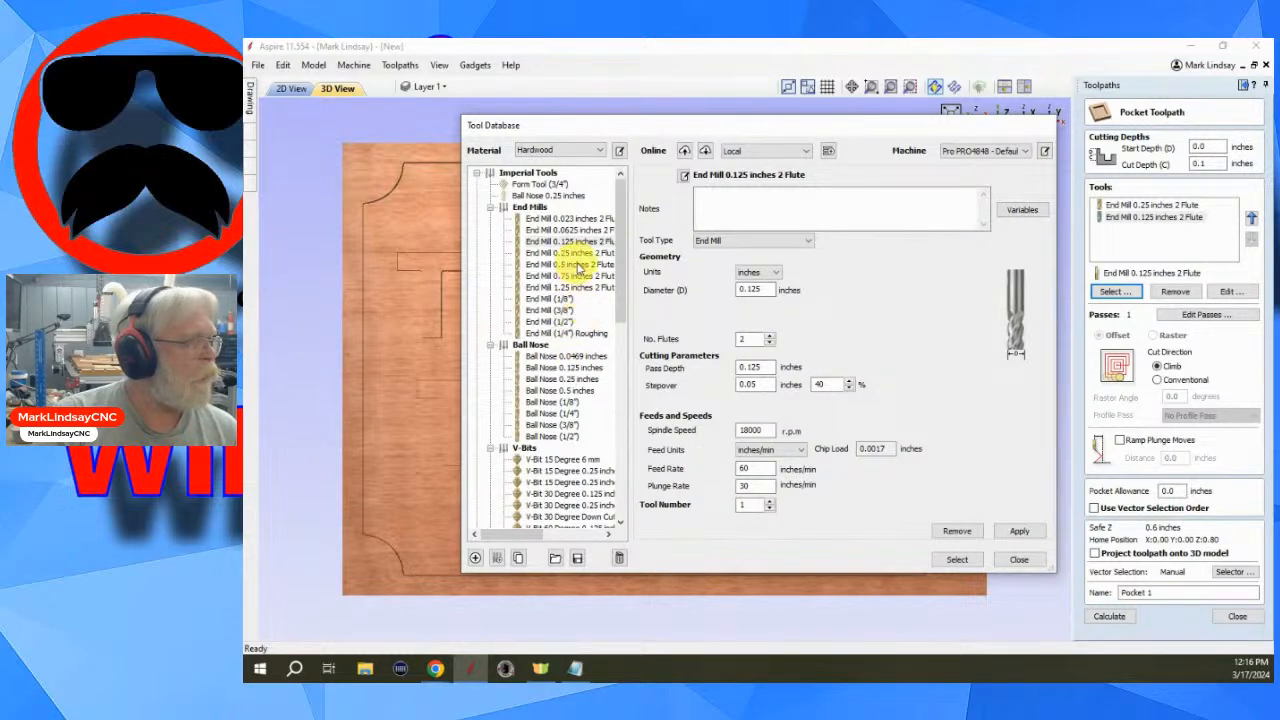
scroll(570, 380, "down", 3)
scroll(567, 410, "down", 4)
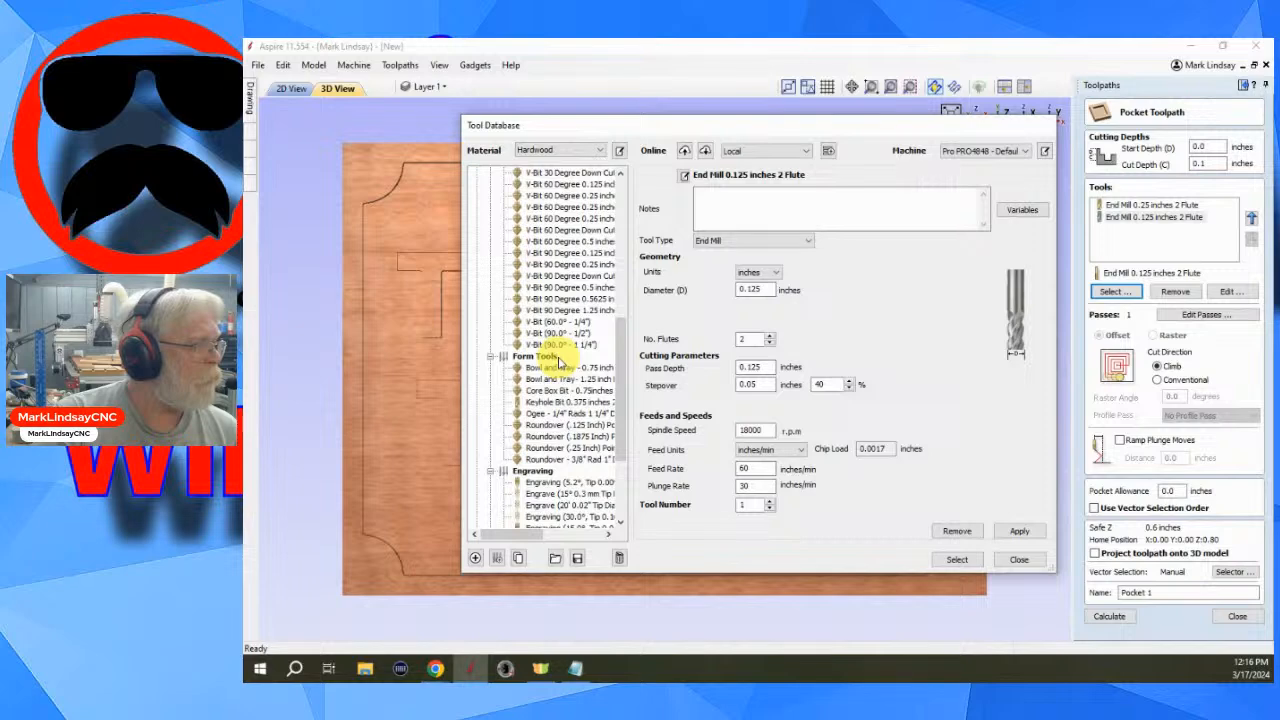
scroll(572, 372, "down", 4)
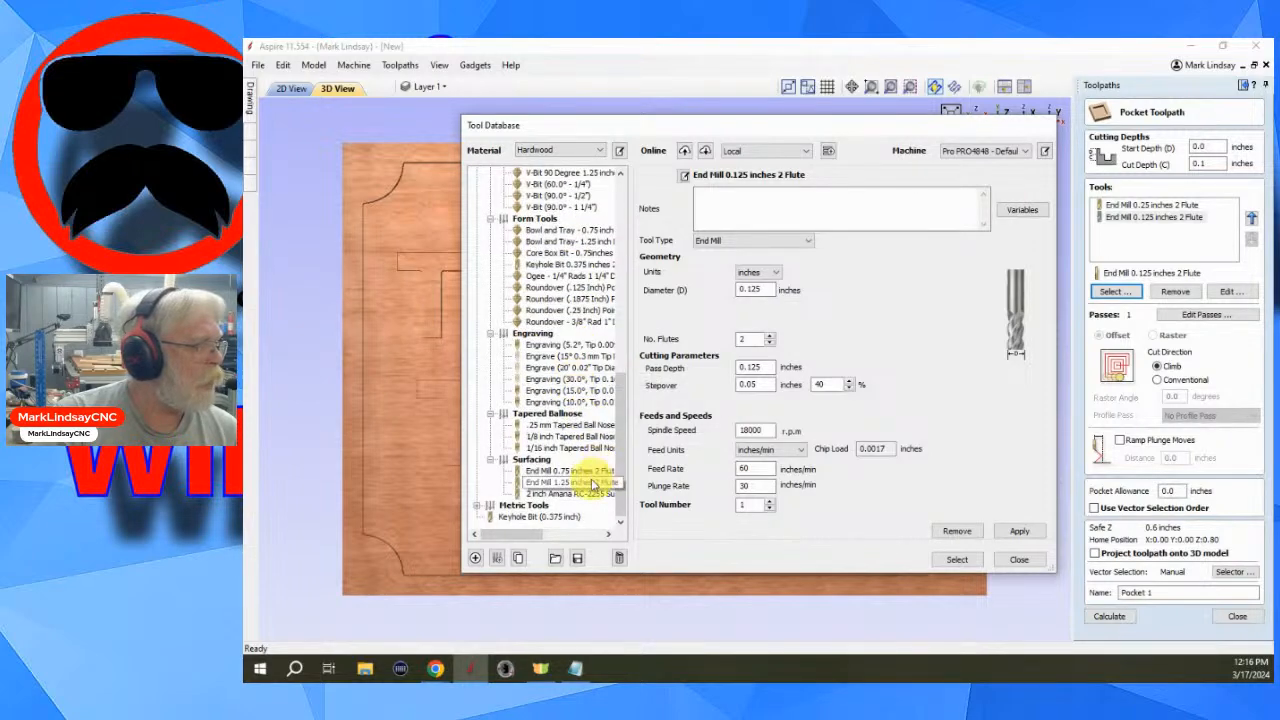
left_click(560, 426)
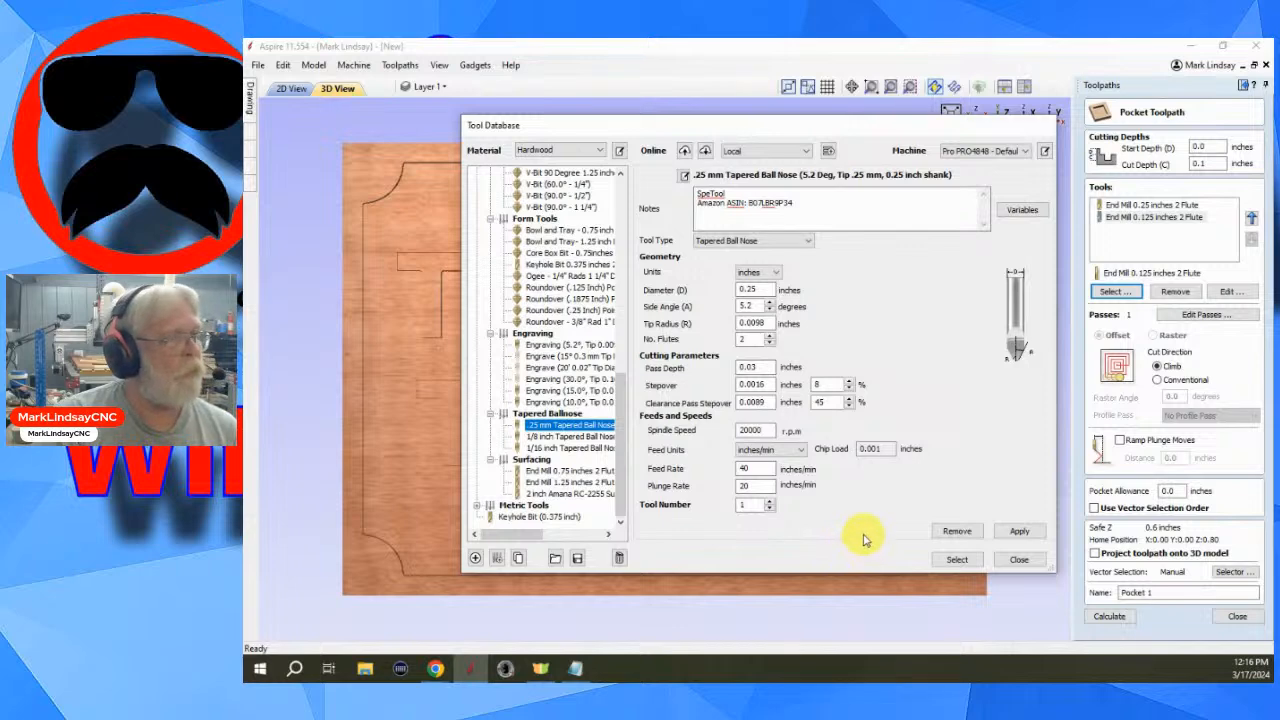
left_click(957, 560)
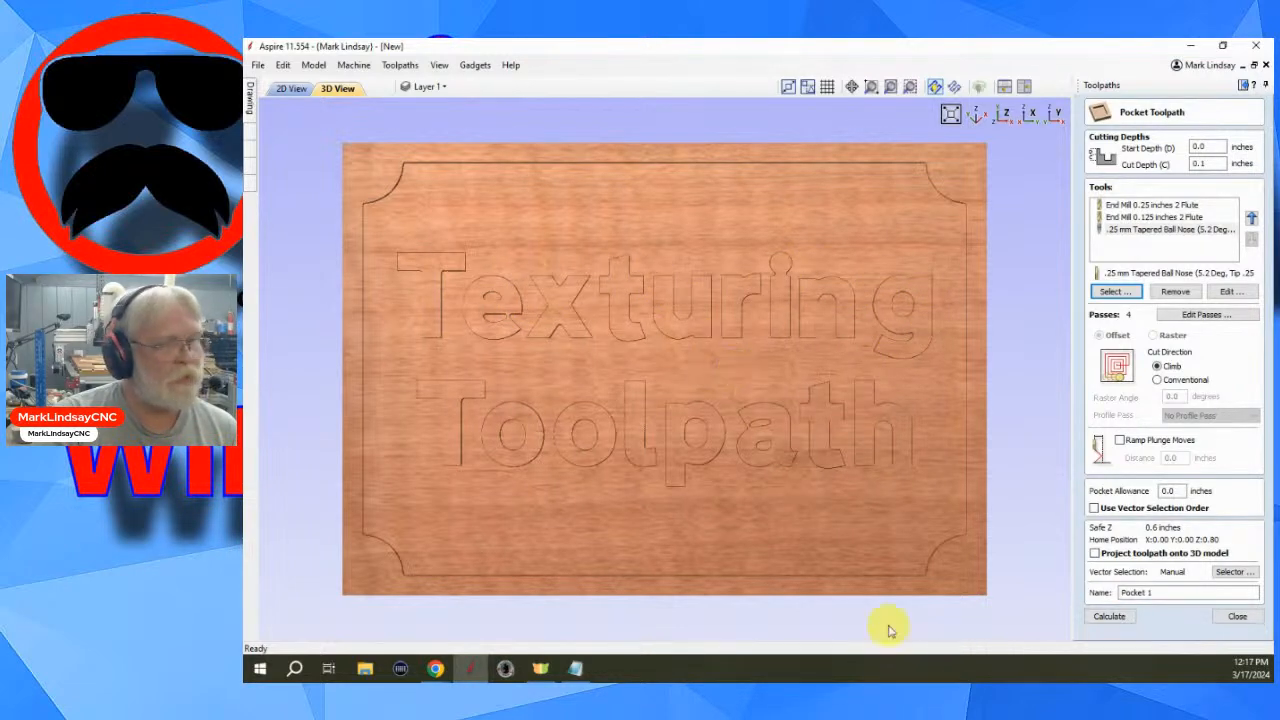
left_click(1112, 617)
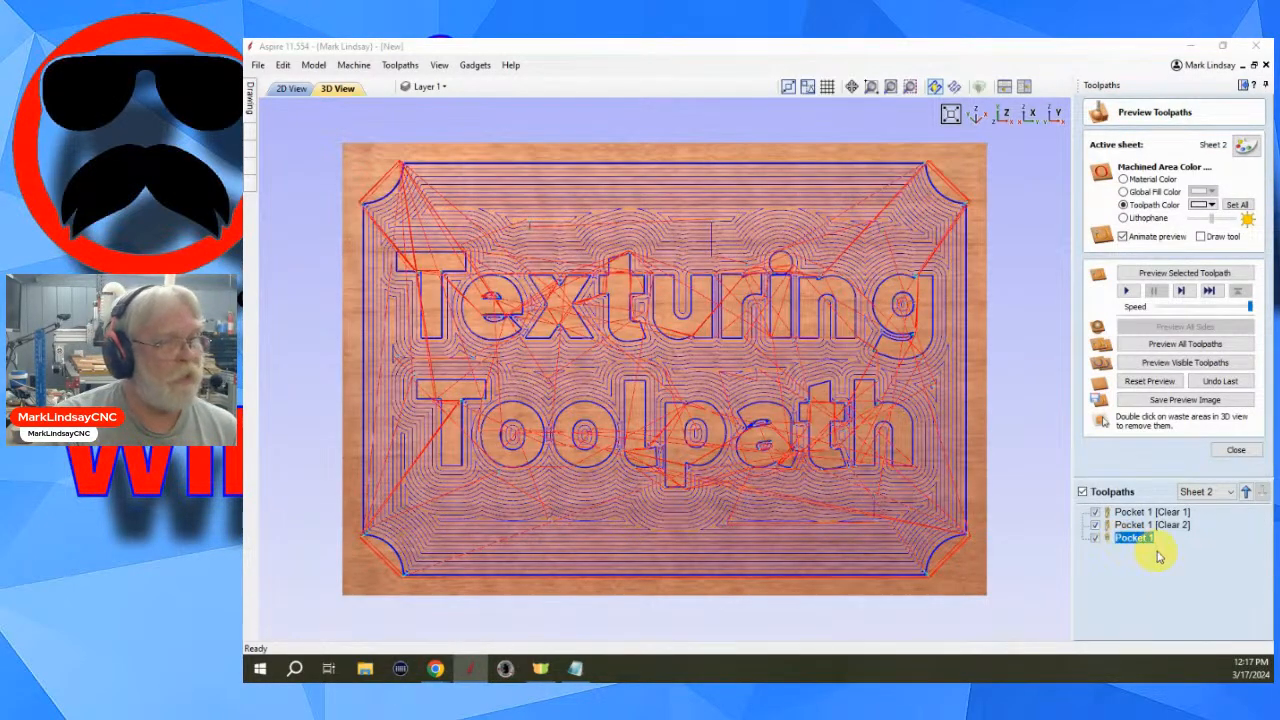
- Reset the preview and simulate all toolpaths on the sign
left_click(1160, 389)
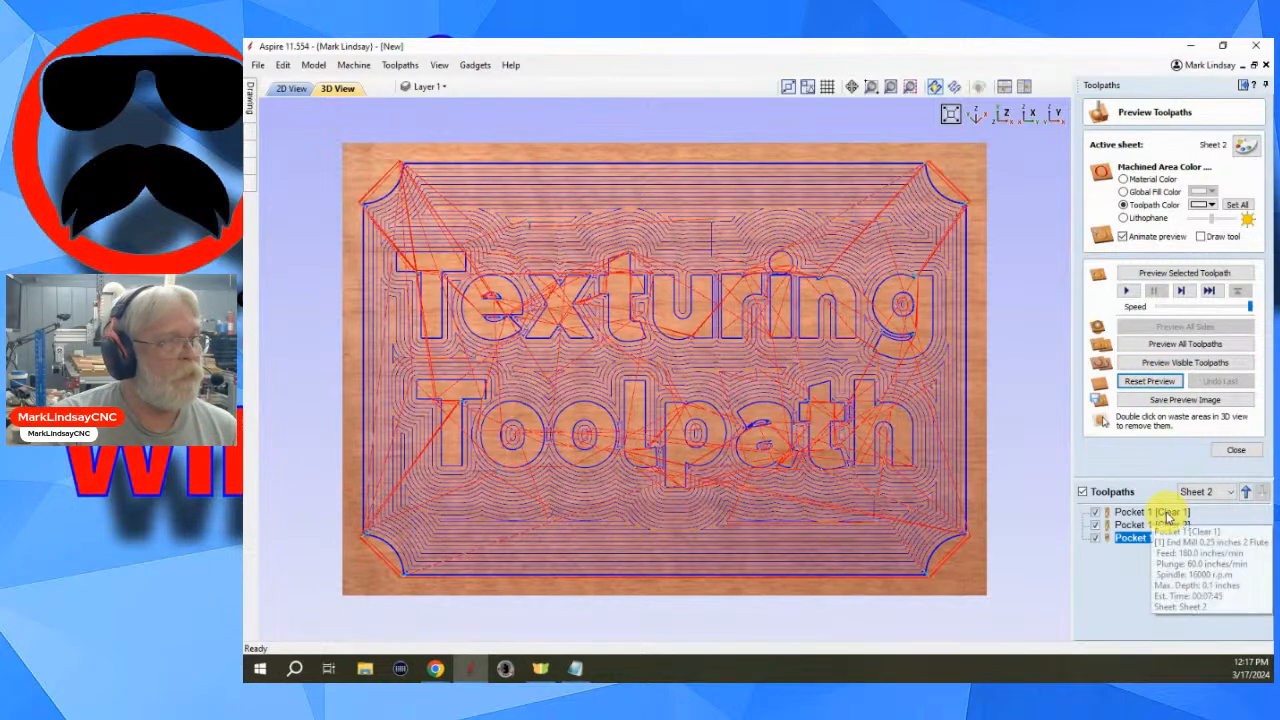
left_click(1190, 347)
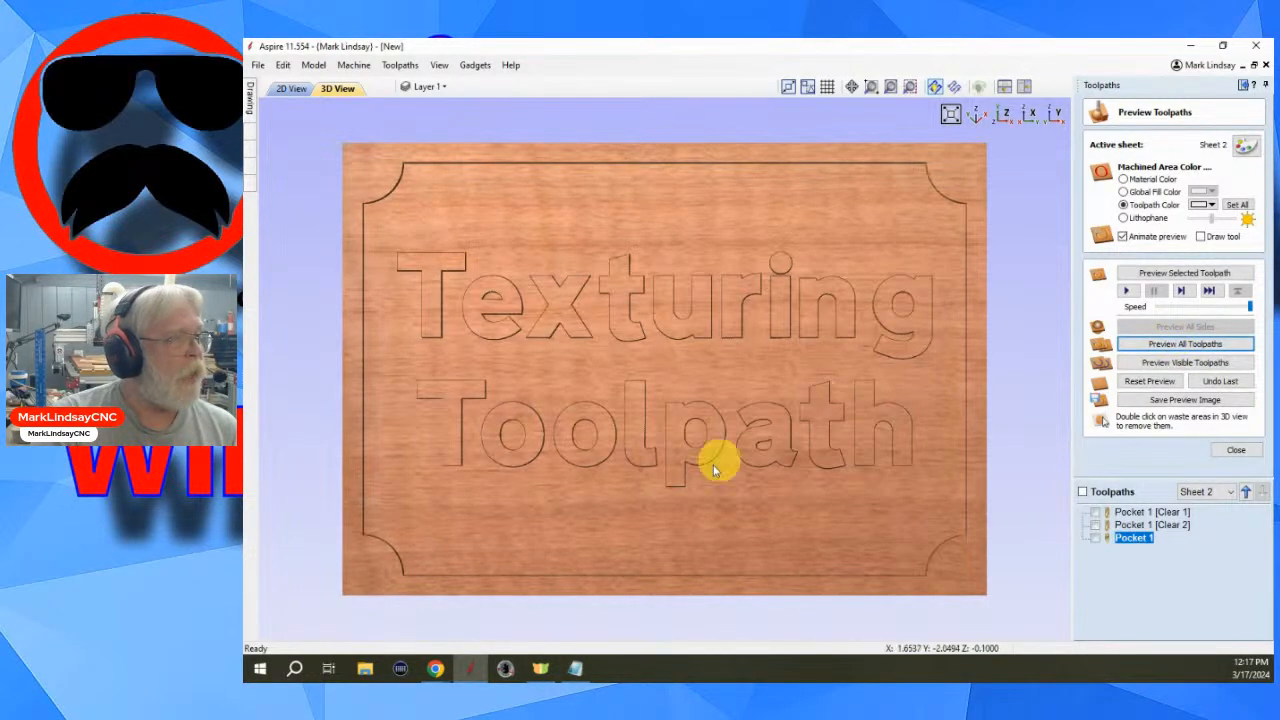
- Inspect the simulated carved letters up close in 3D, then close the toolpath preview
scroll(780, 290, "up", 3)
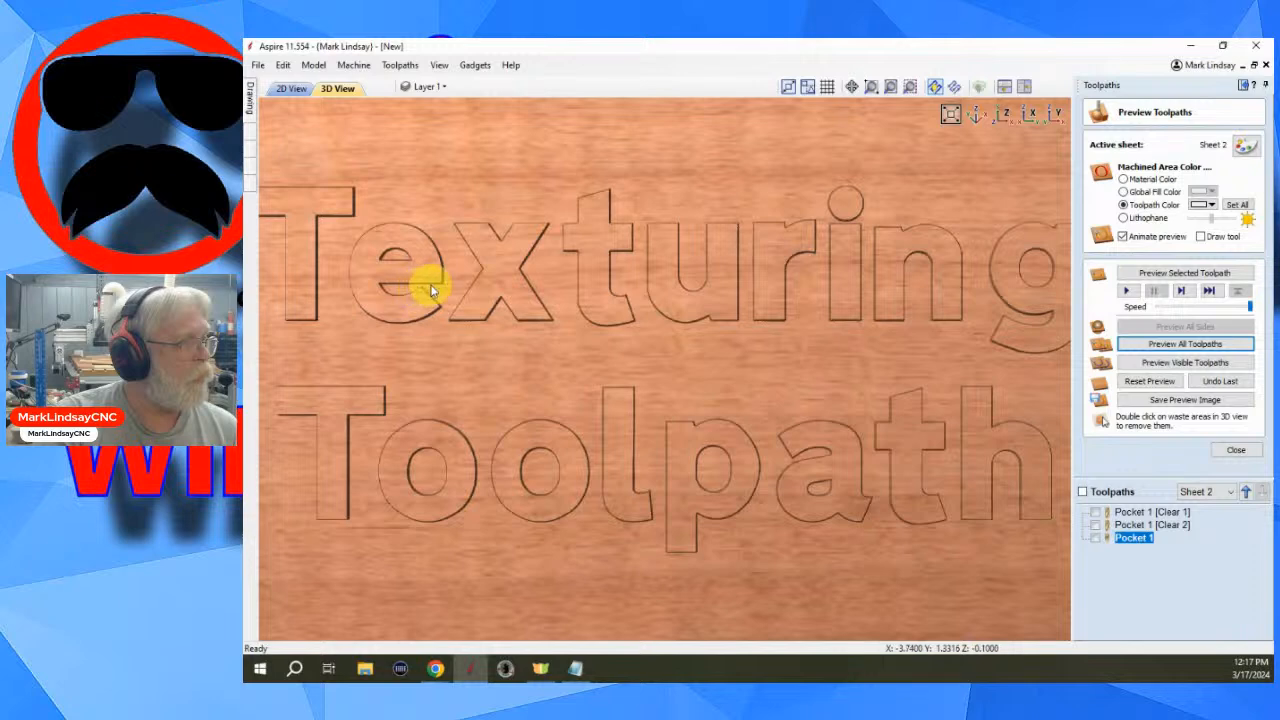
scroll(835, 493, "up", 2)
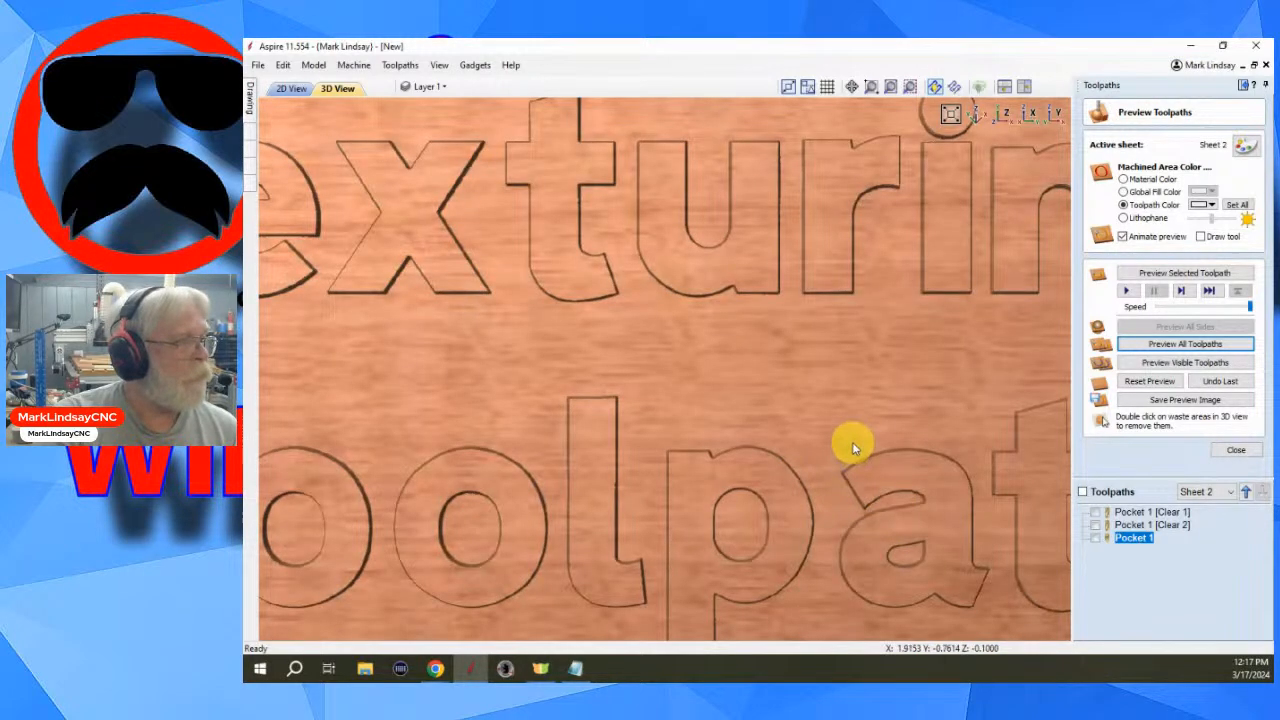
scroll(852, 447, "down", 5)
left_click_drag(761, 497, 740, 389)
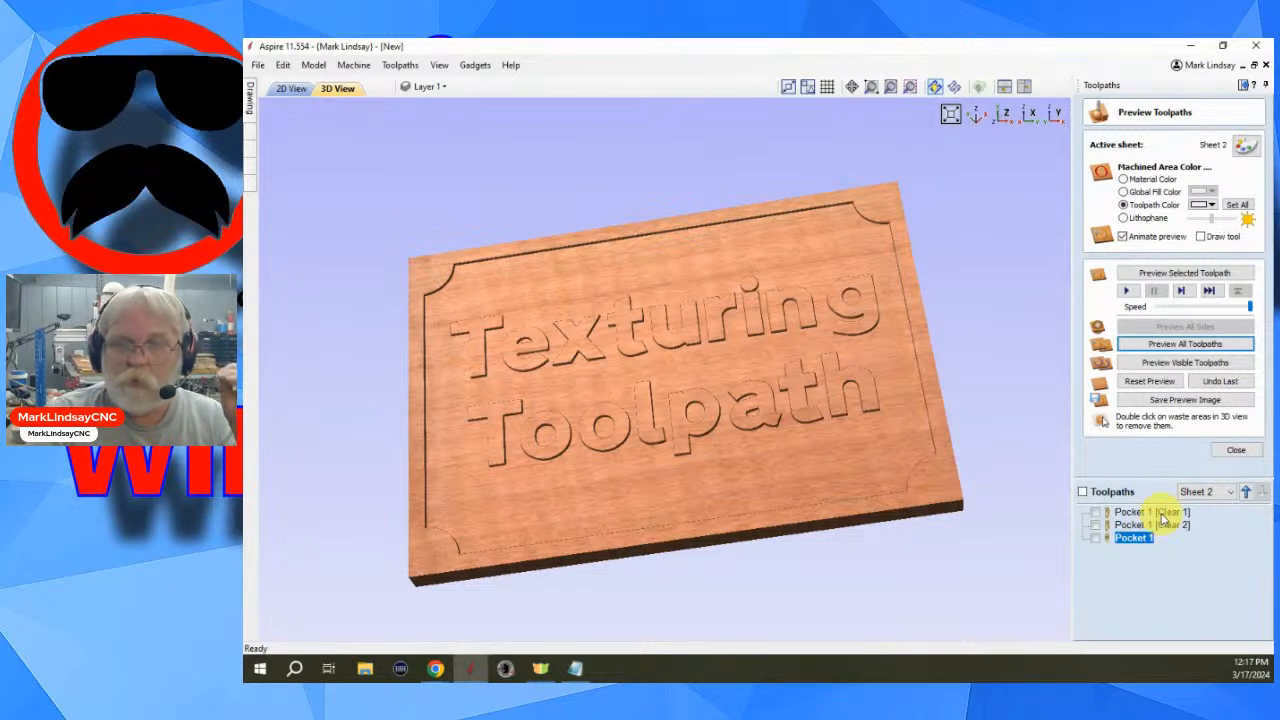
mouse_move(1162, 516)
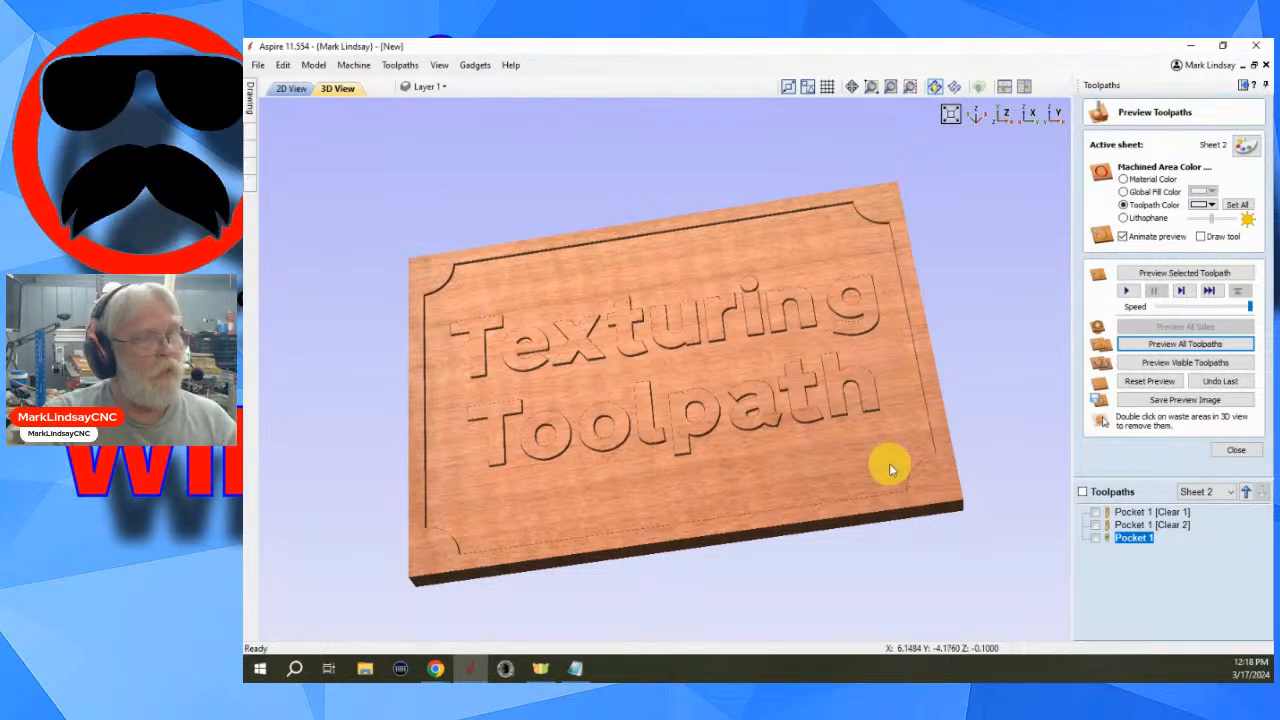
left_click(1243, 452)
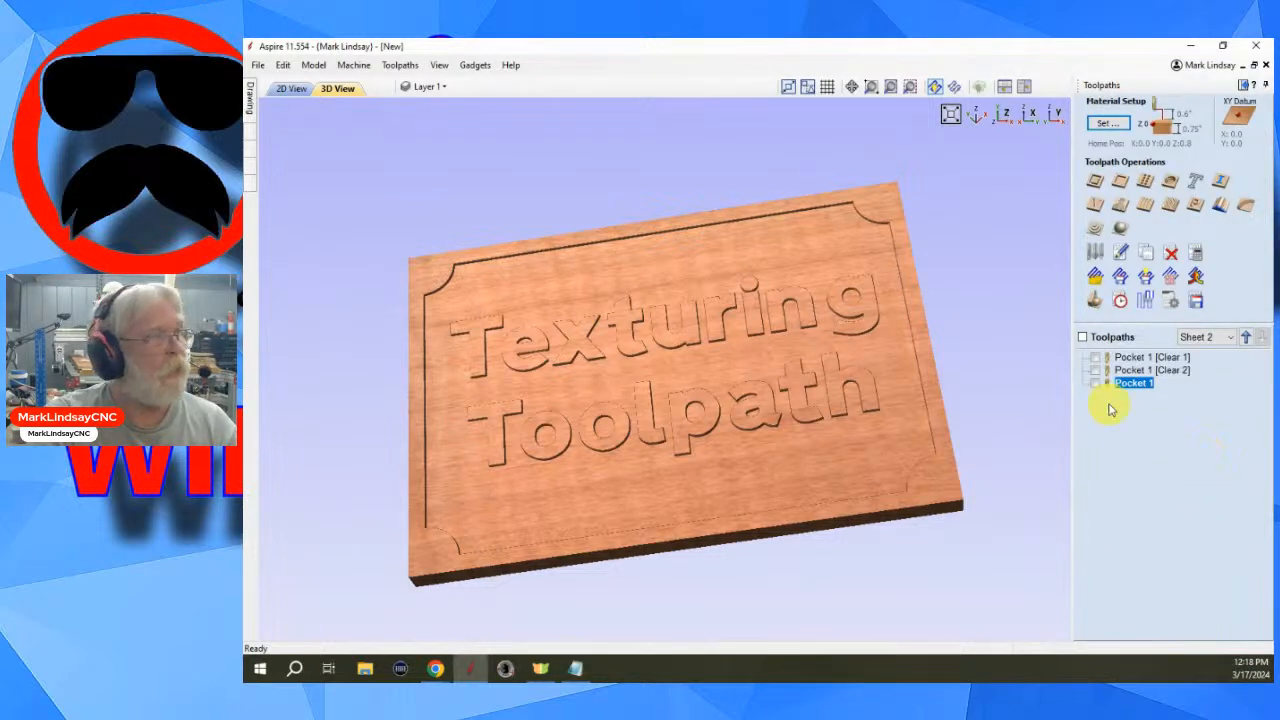
- Open the Texture Toolpath dialog
left_click(293, 90)
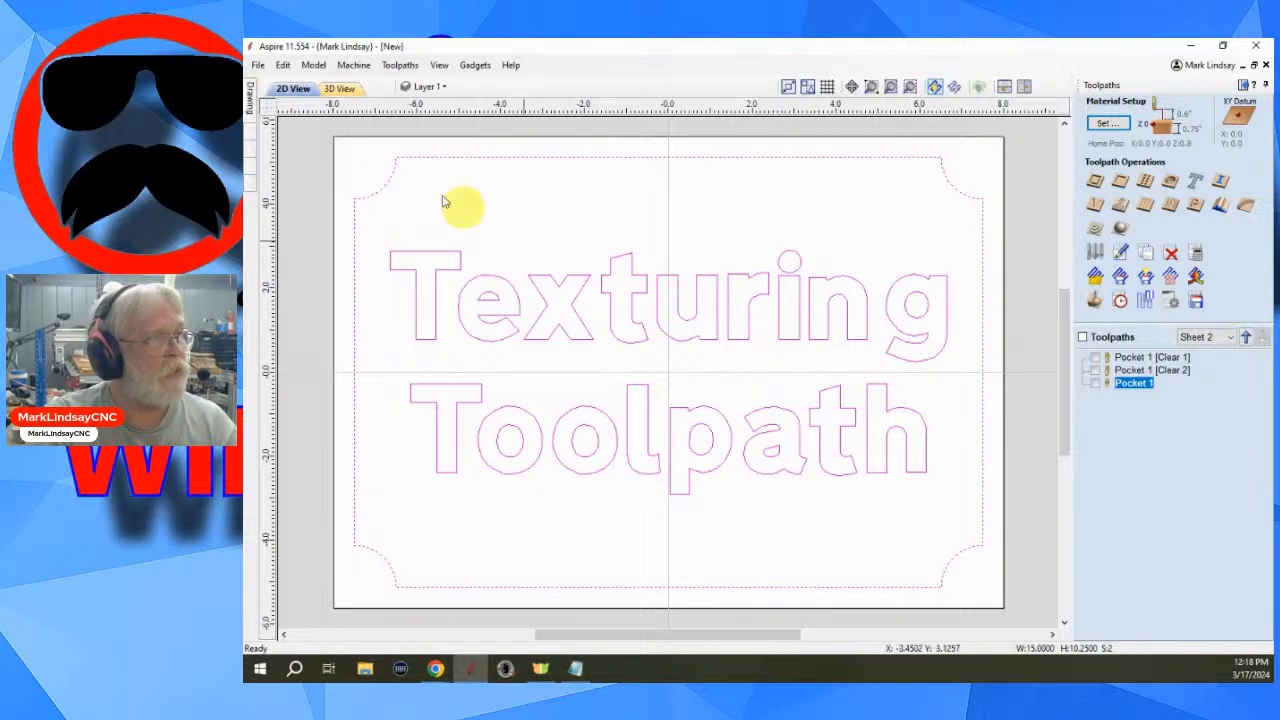
left_click(338, 88)
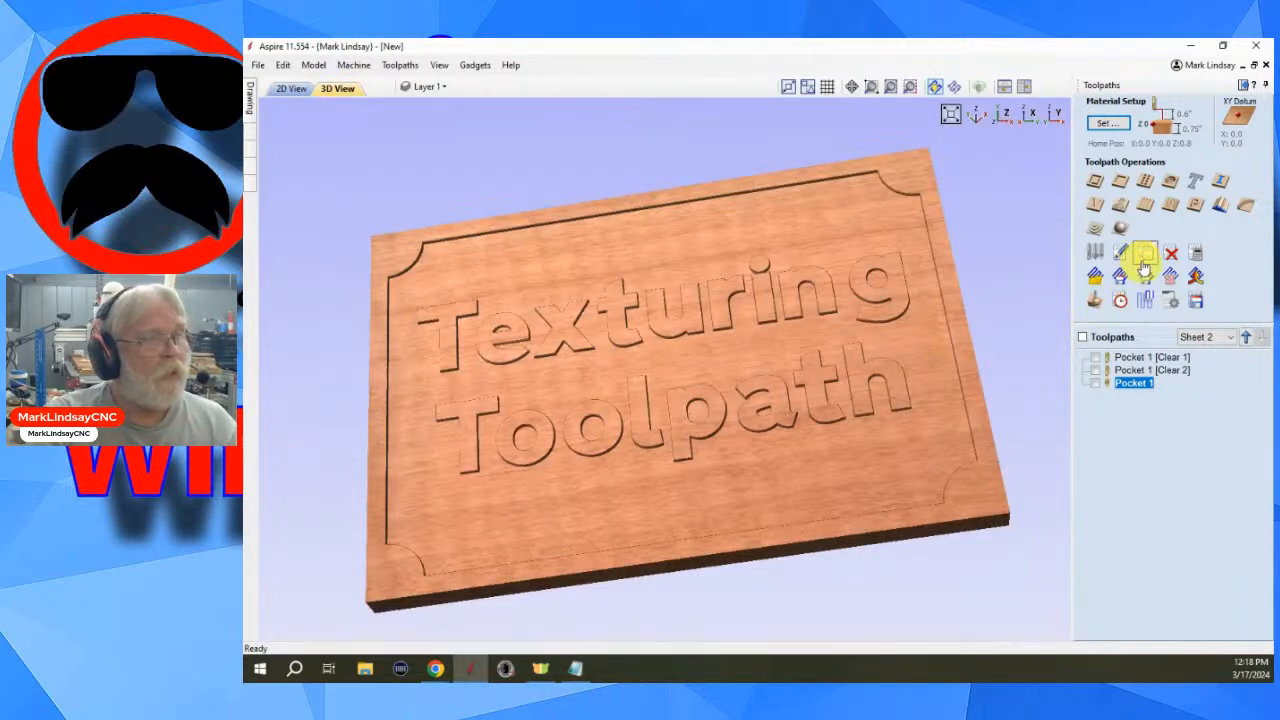
left_click(1170, 204)
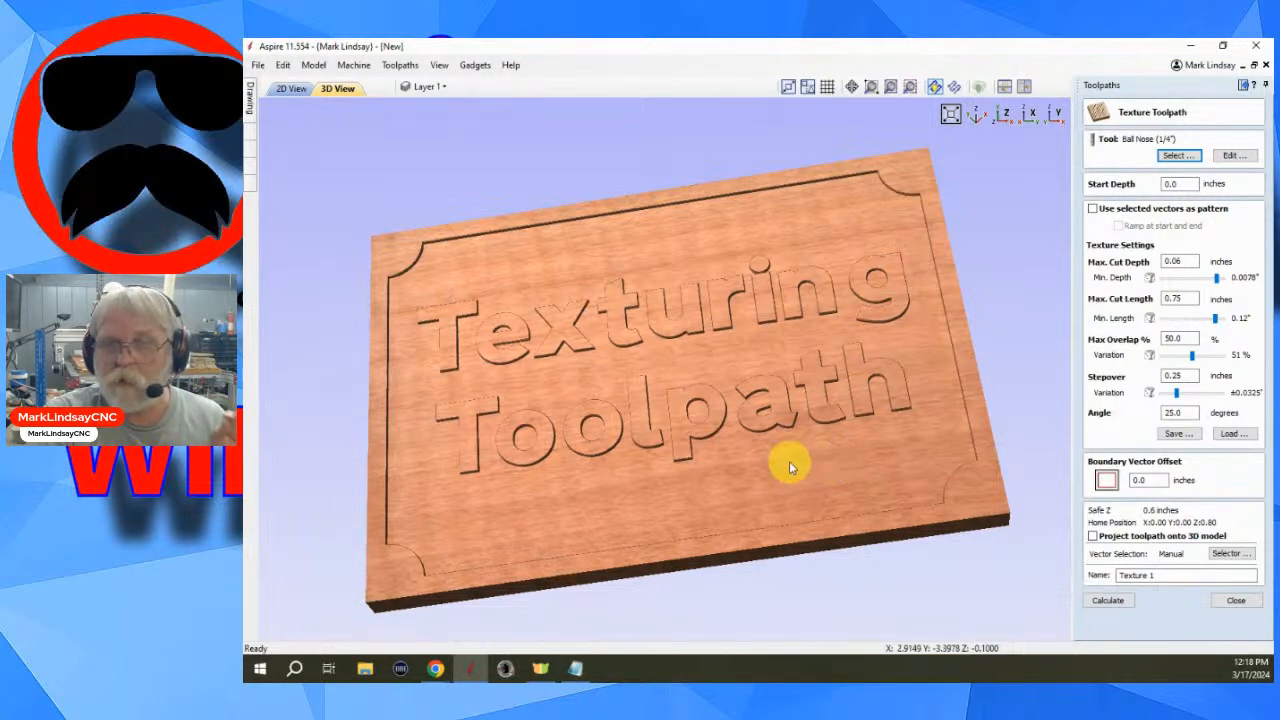
- Set the texture start depth to 0.1 inches and raise the minimum depth variation to about 0.0144 inches
left_click(1172, 184)
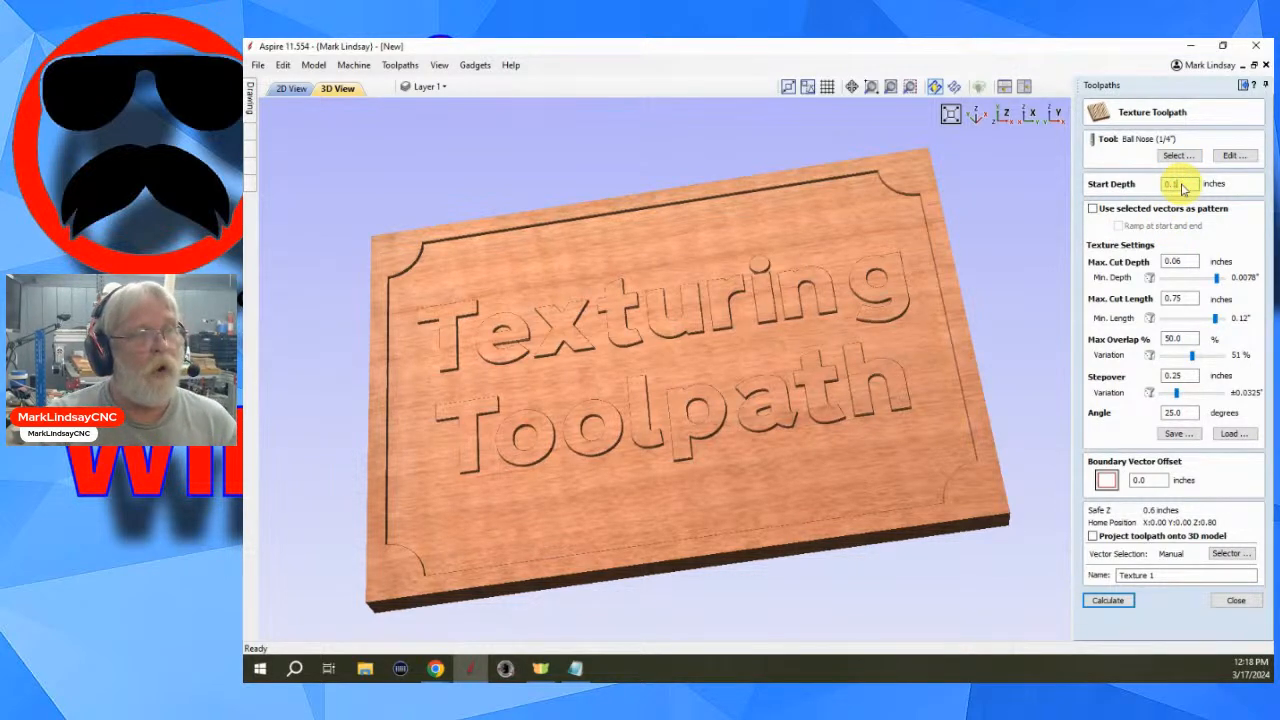
left_click(1176, 261)
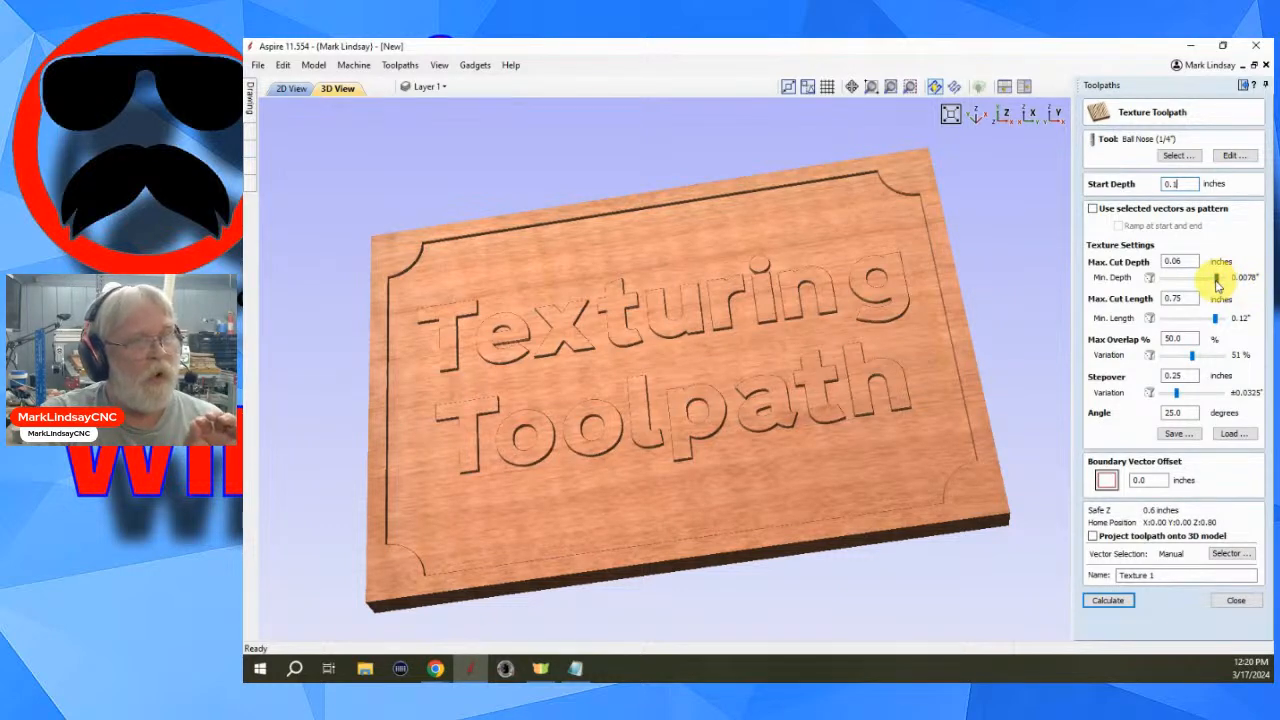
left_click_drag(1216, 283, 1209, 287)
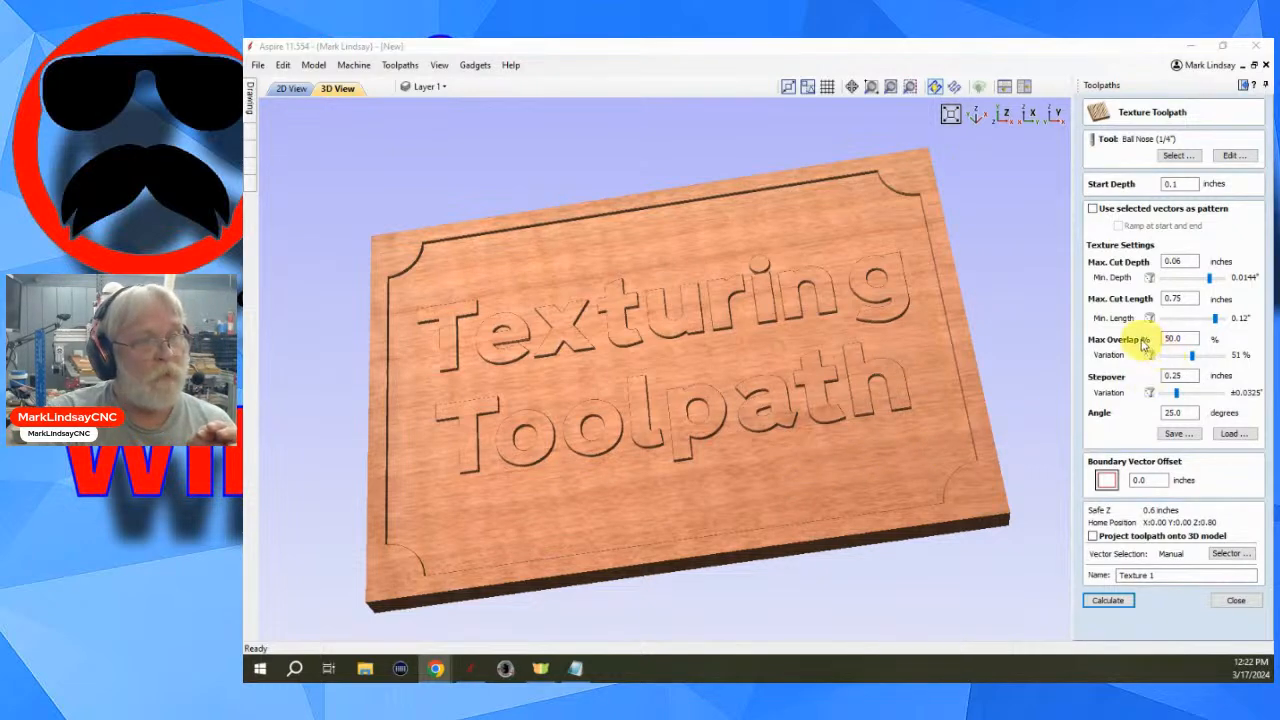
- Set the texture angle to 0.0 degrees
double_click(1181, 340)
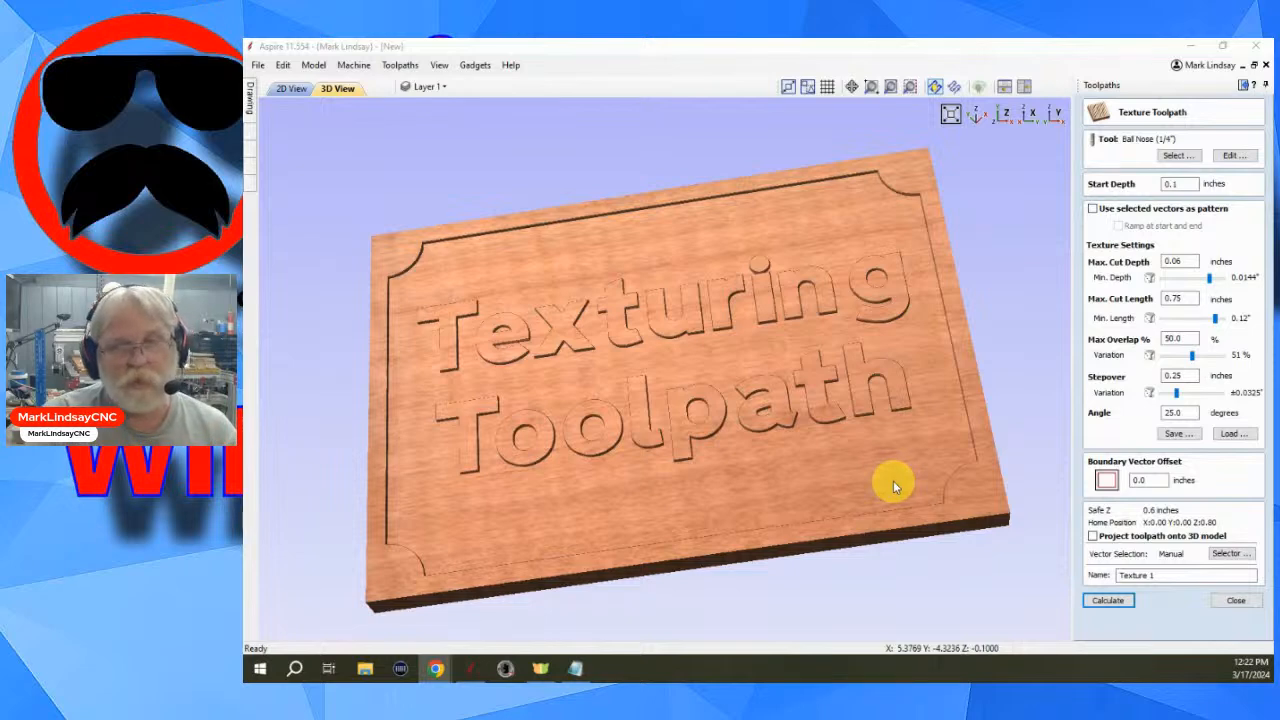
double_click(1188, 375)
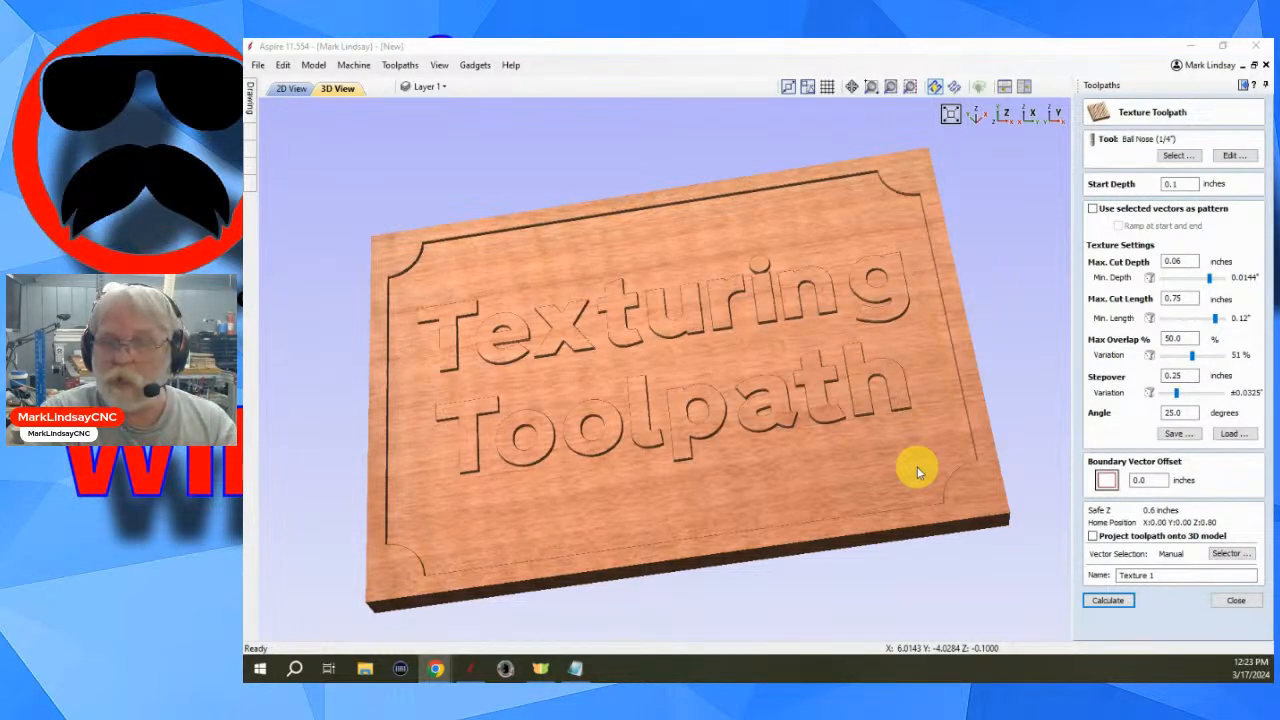
left_click(1106, 601)
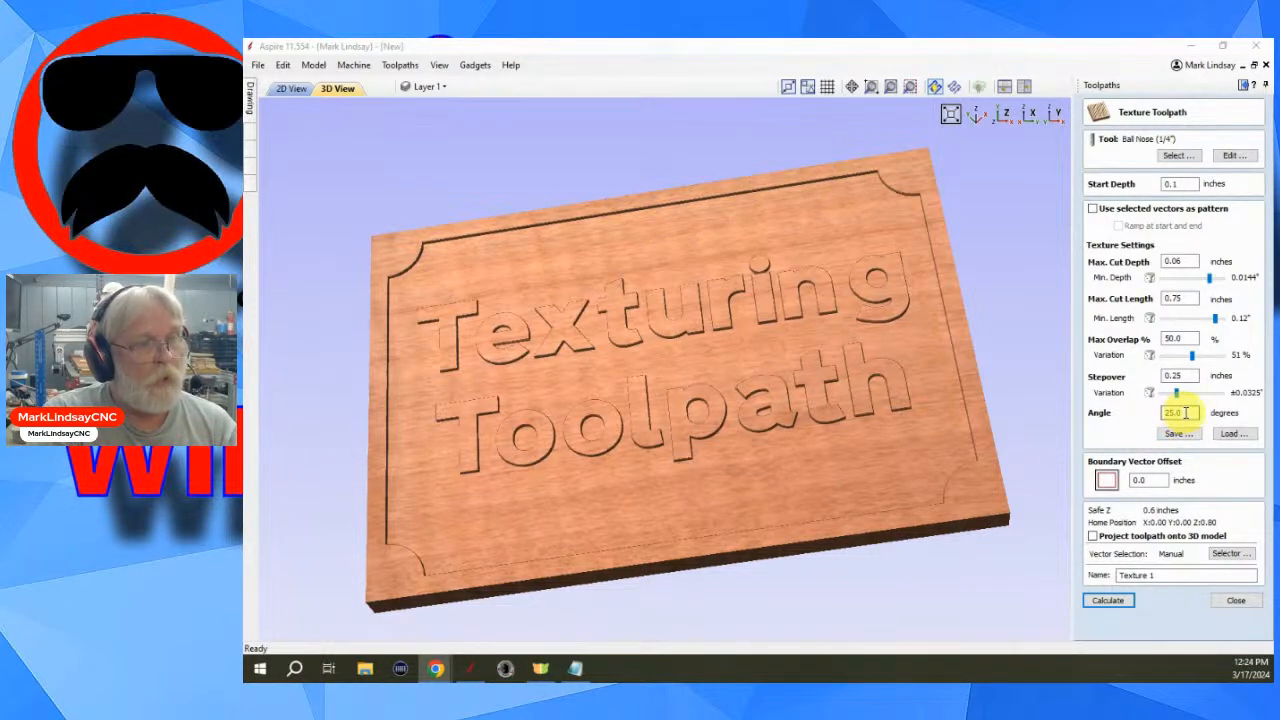
left_click_drag(1186, 413, 1148, 424)
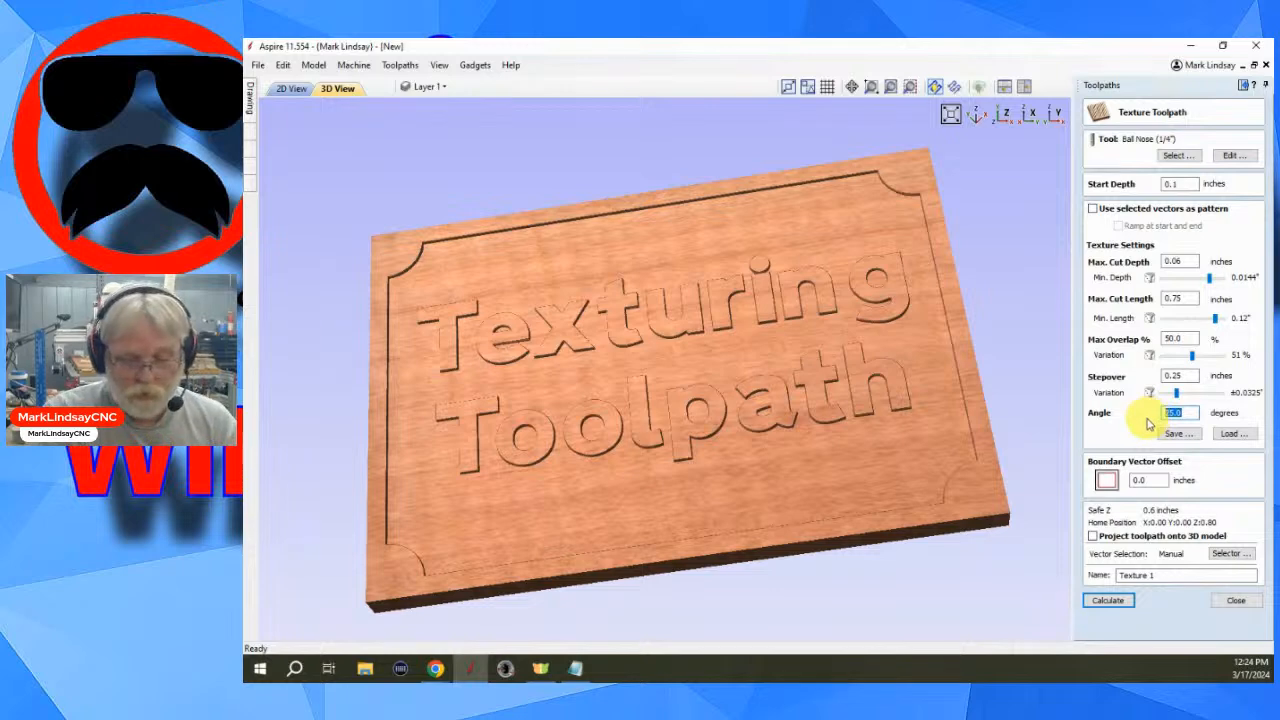
type("0.0")
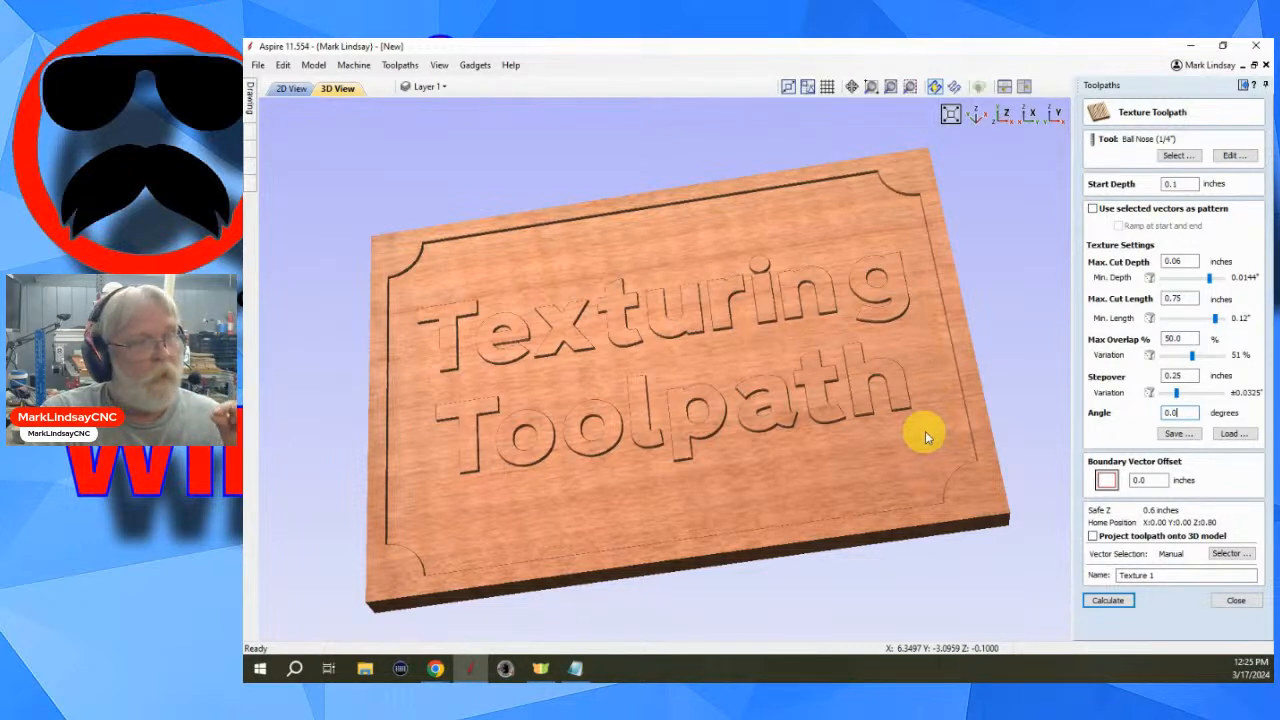
- Set the boundary vector offset to 0.125 inches and calculate the texture toolpath
left_click(1138, 481)
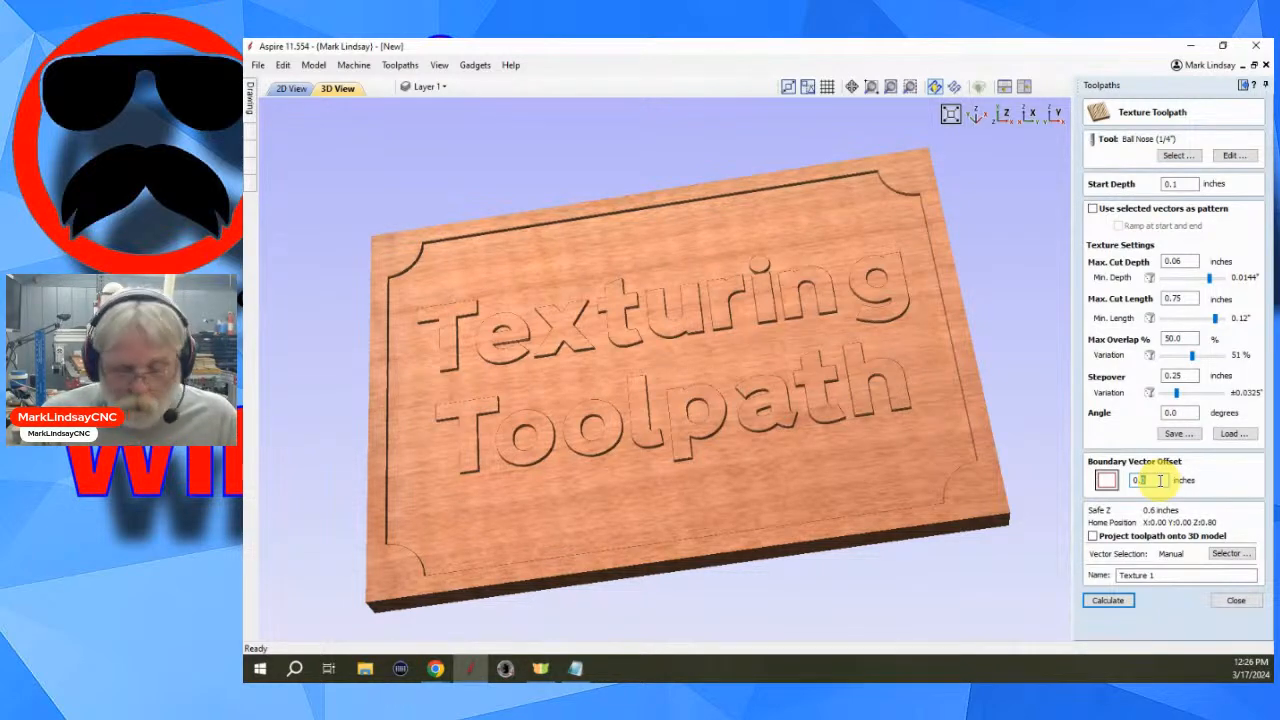
type("125")
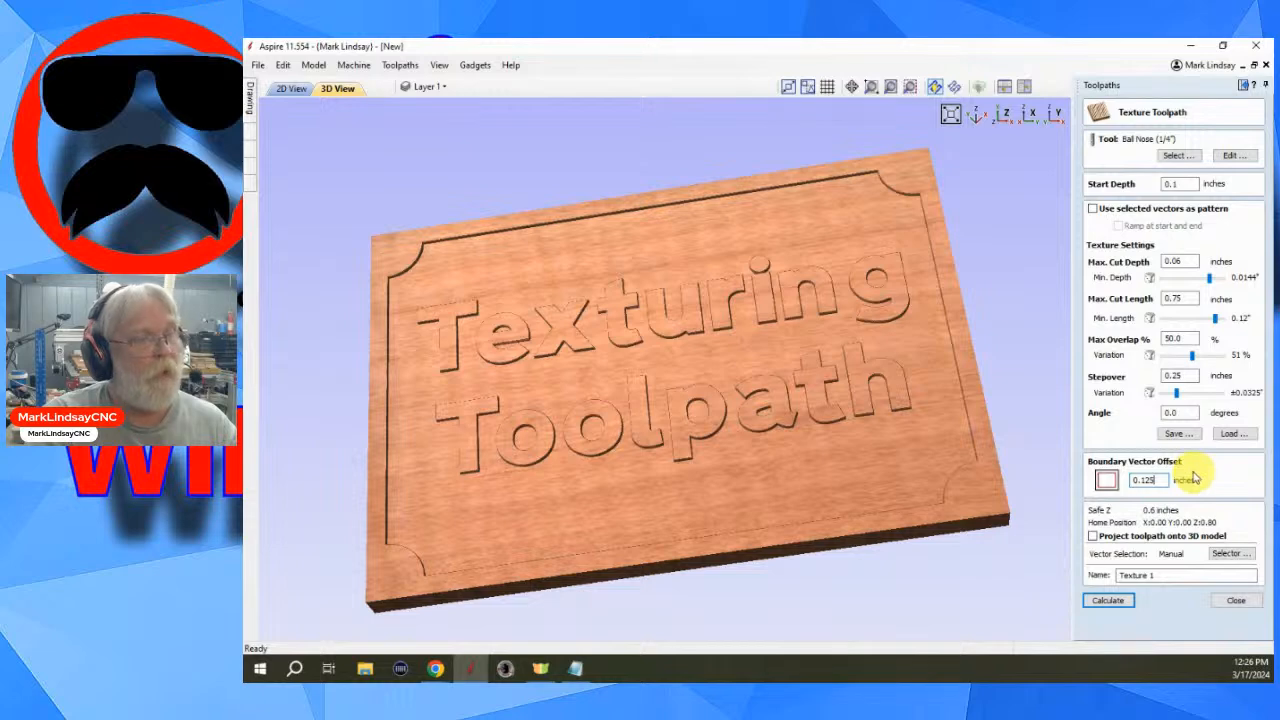
left_click(1110, 601)
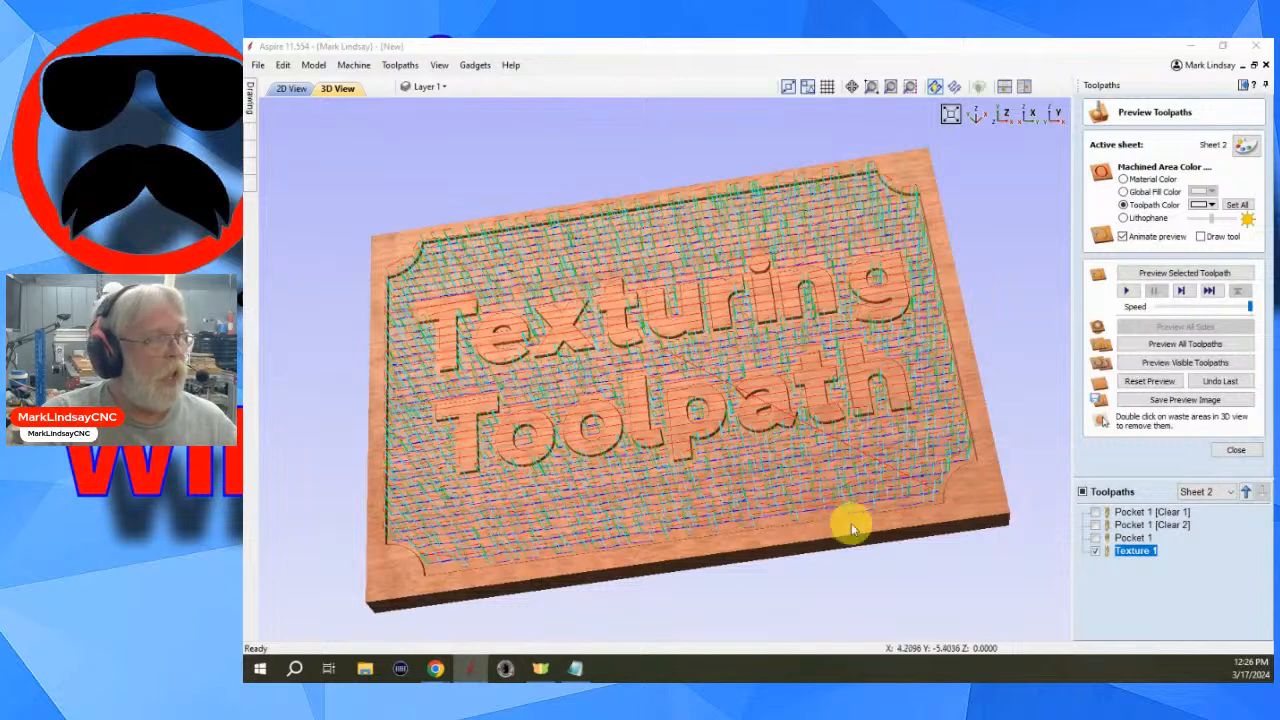
- Zoom in to examine the texture toolpath lines across the sign background and letters
scroll(815, 560, "up", 2)
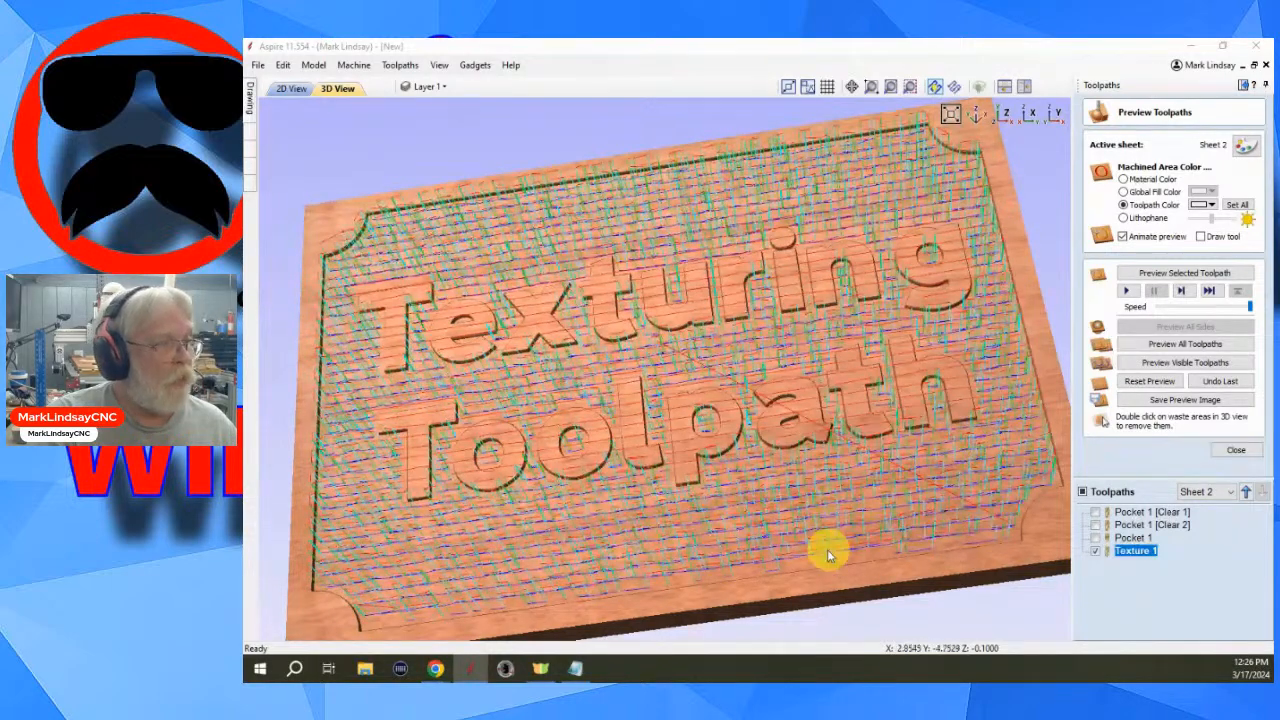
scroll(832, 543, "up", 3)
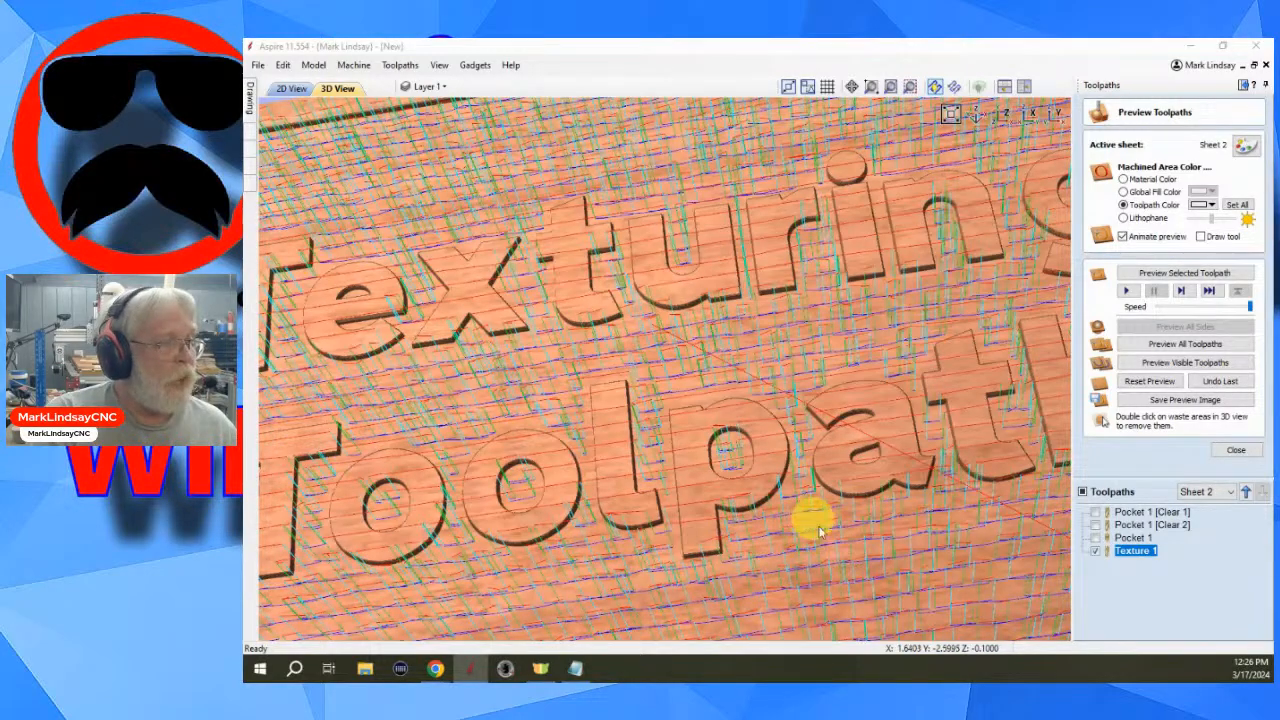
scroll(837, 514, "down", 3)
scroll(837, 487, "up", 5)
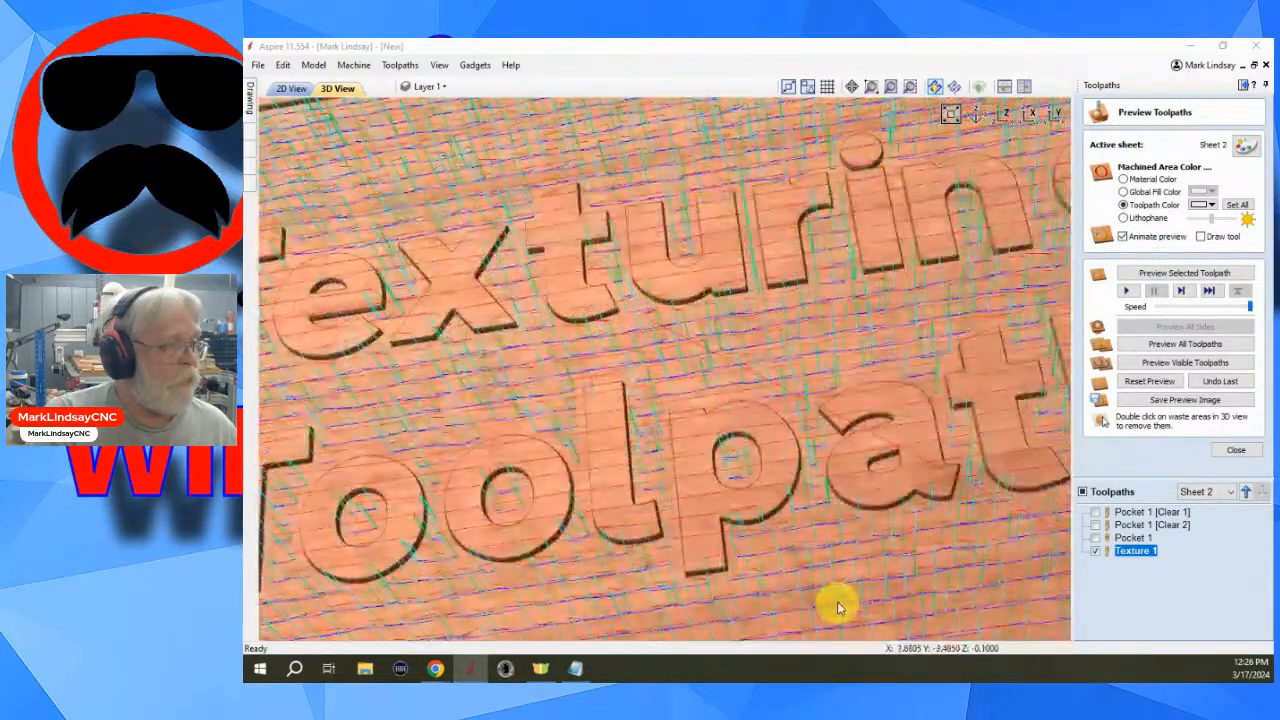
scroll(775, 430, "up", 2)
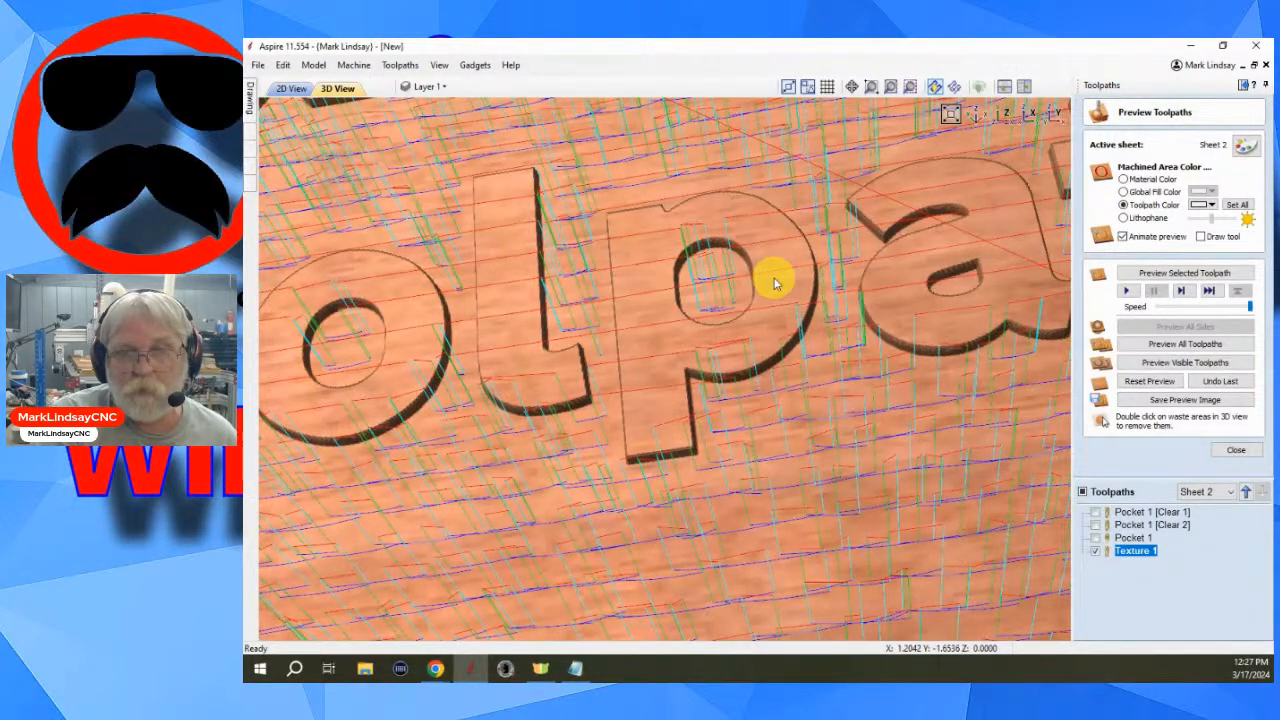
scroll(930, 470, "down", 5)
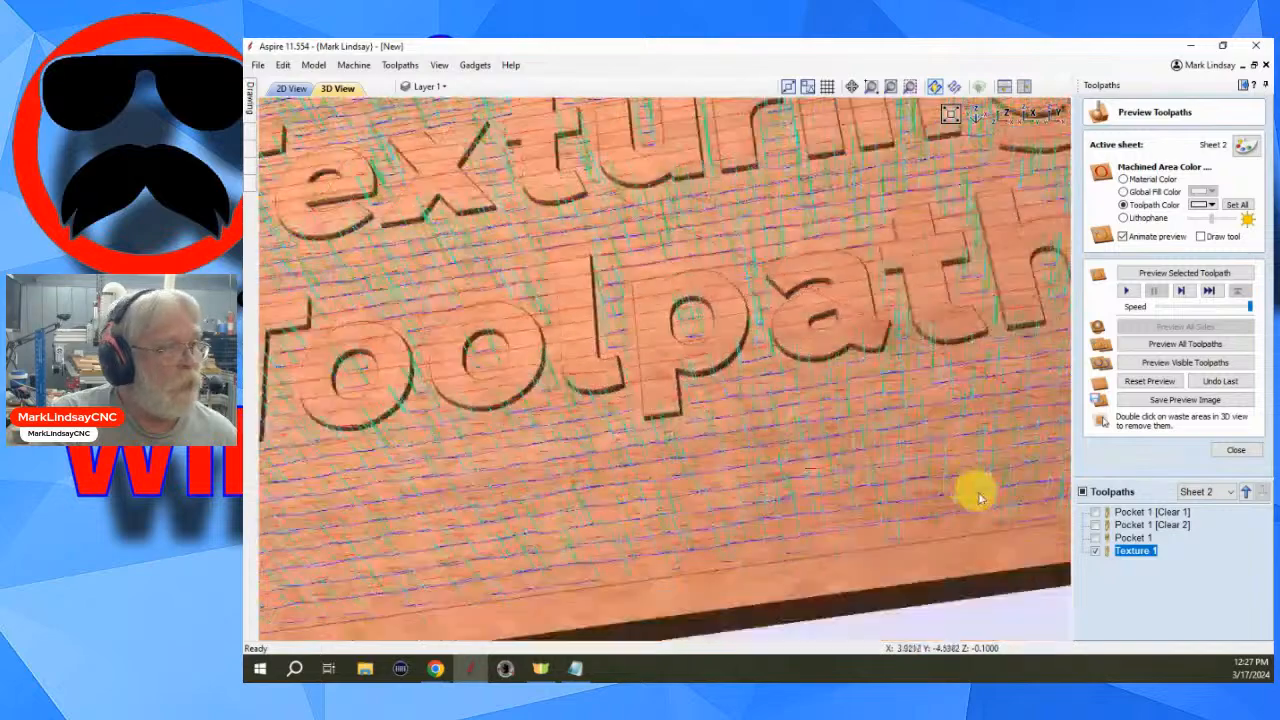
- Simulate the texture toolpath from the top view, then orbit the sign into a tilted view
left_click(1003, 115)
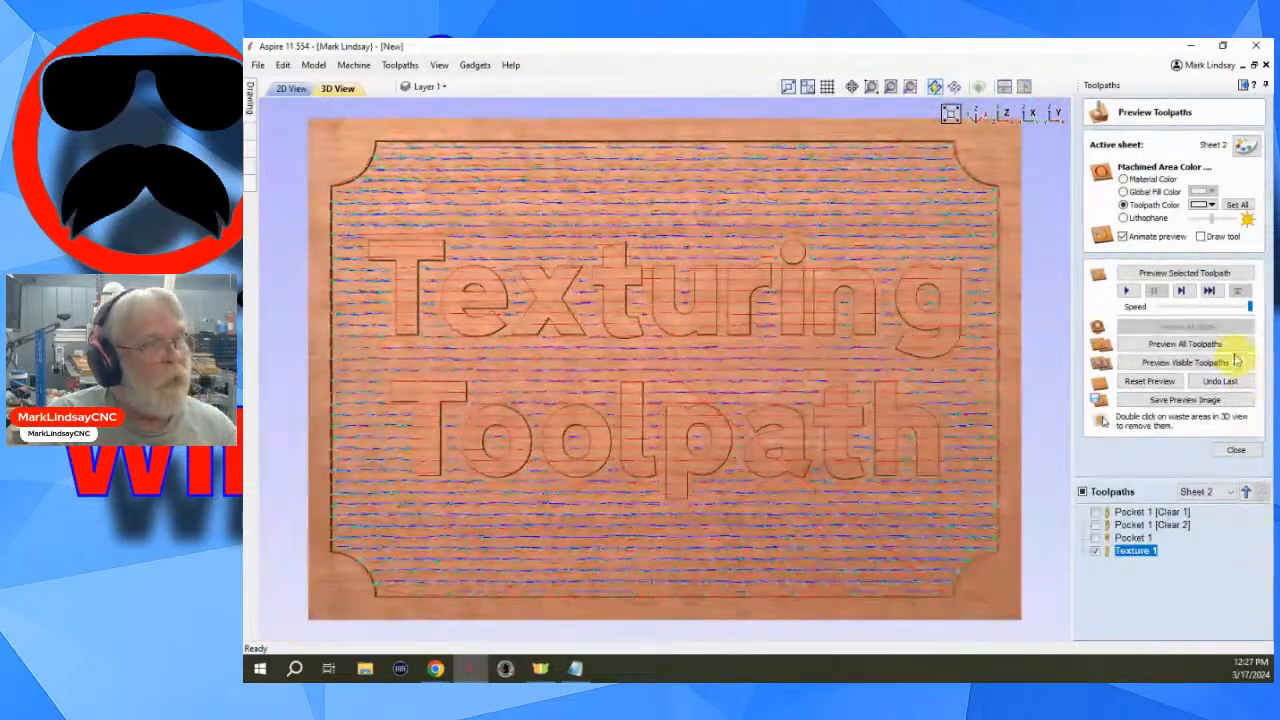
left_click(1184, 273)
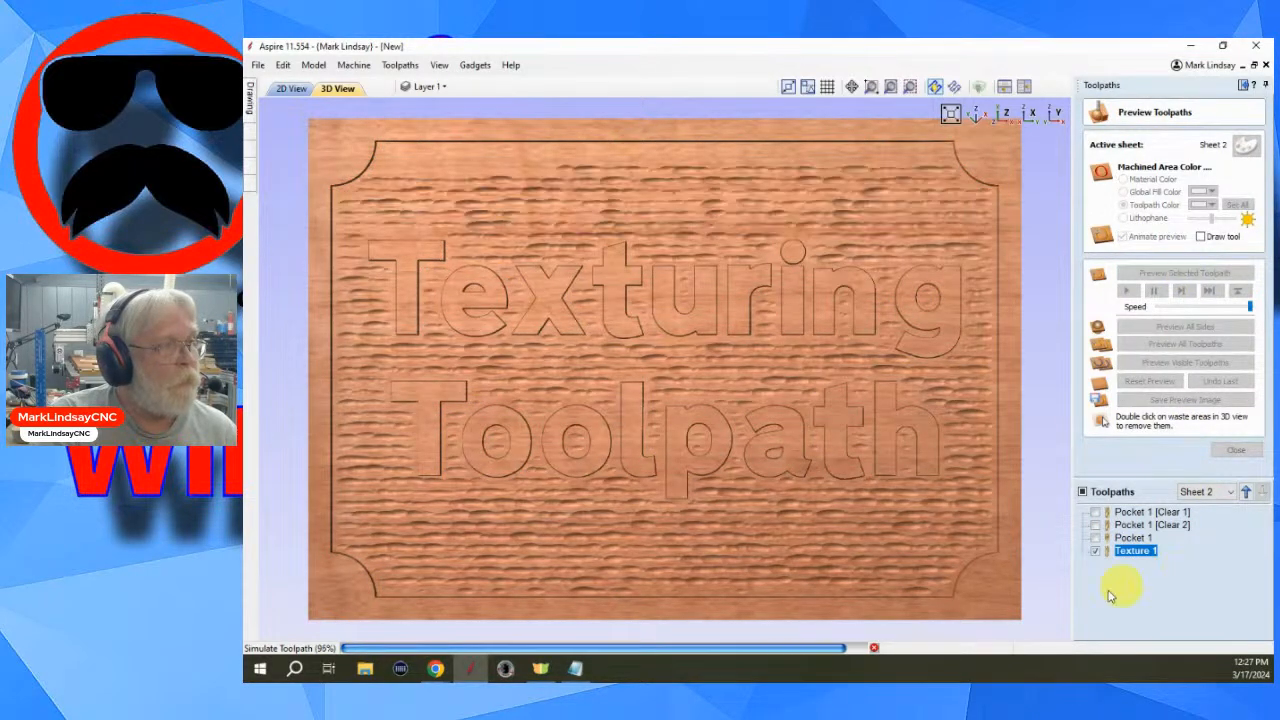
middle_click_drag(828, 580, 874, 566)
left_click_drag(766, 594, 732, 472)
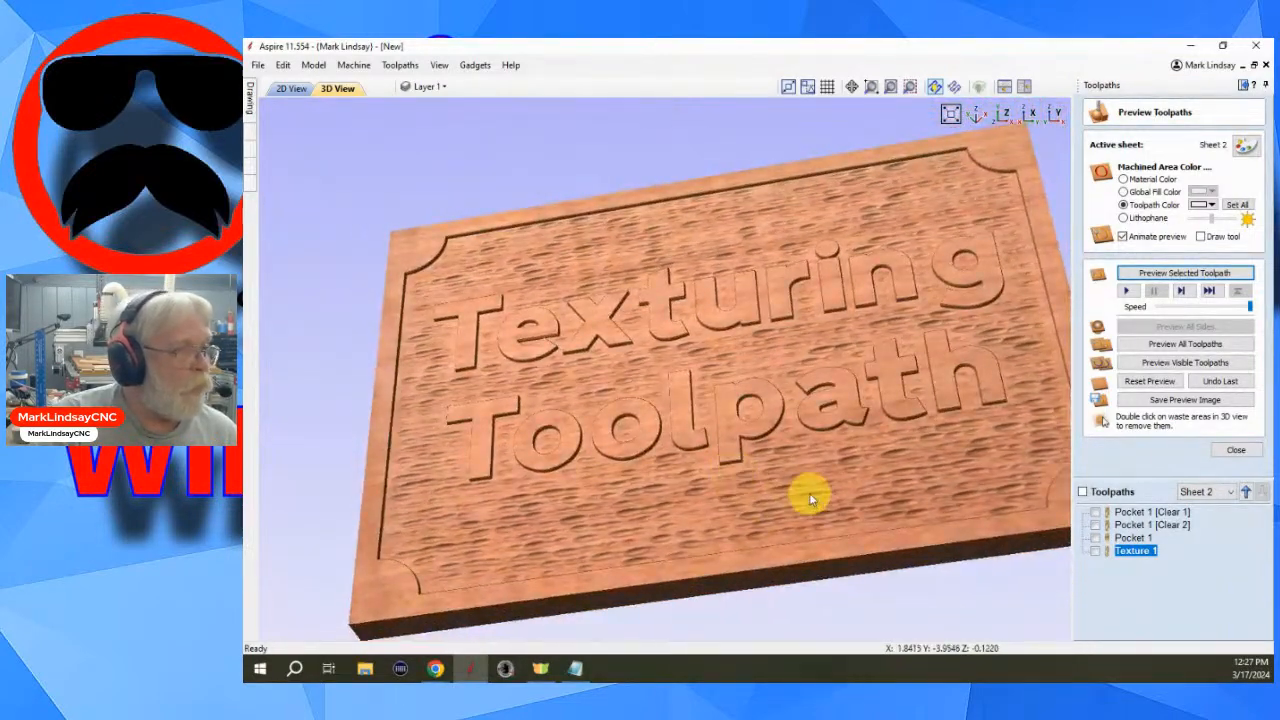
- Zoom in and examine the textured background around the raised letters
scroll(814, 491, "up", 2)
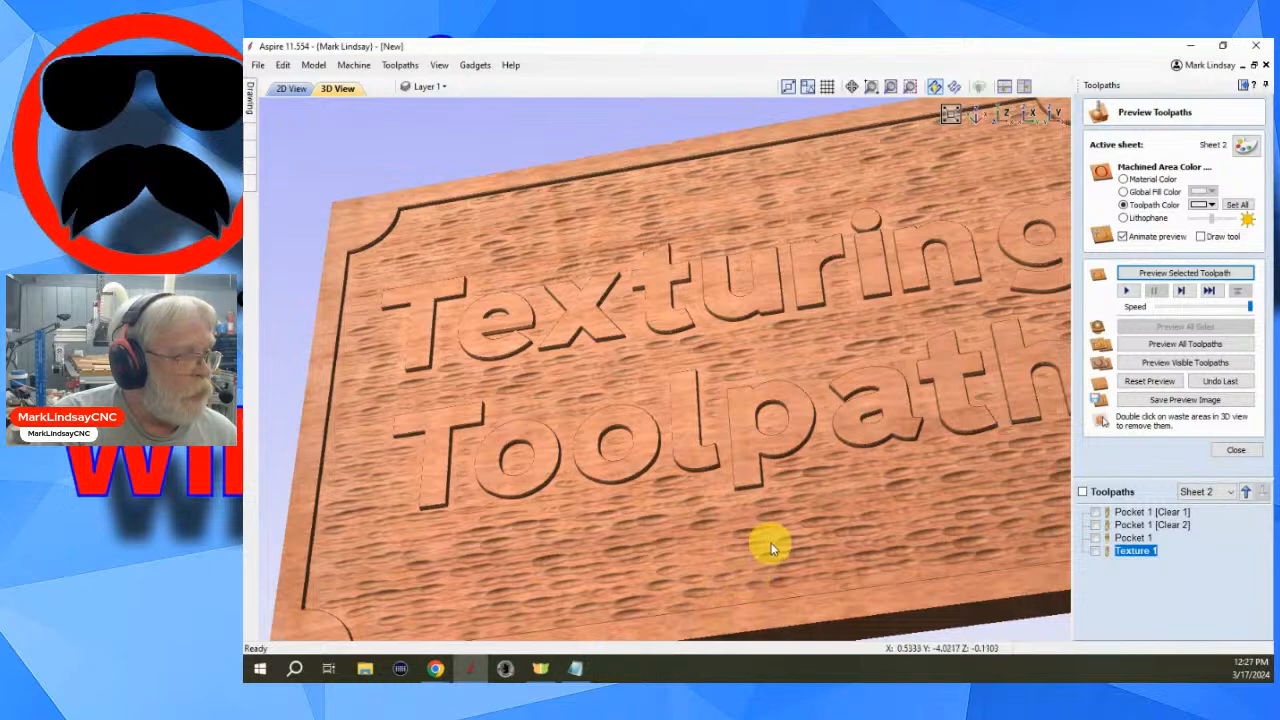
scroll(774, 563, "up", 3)
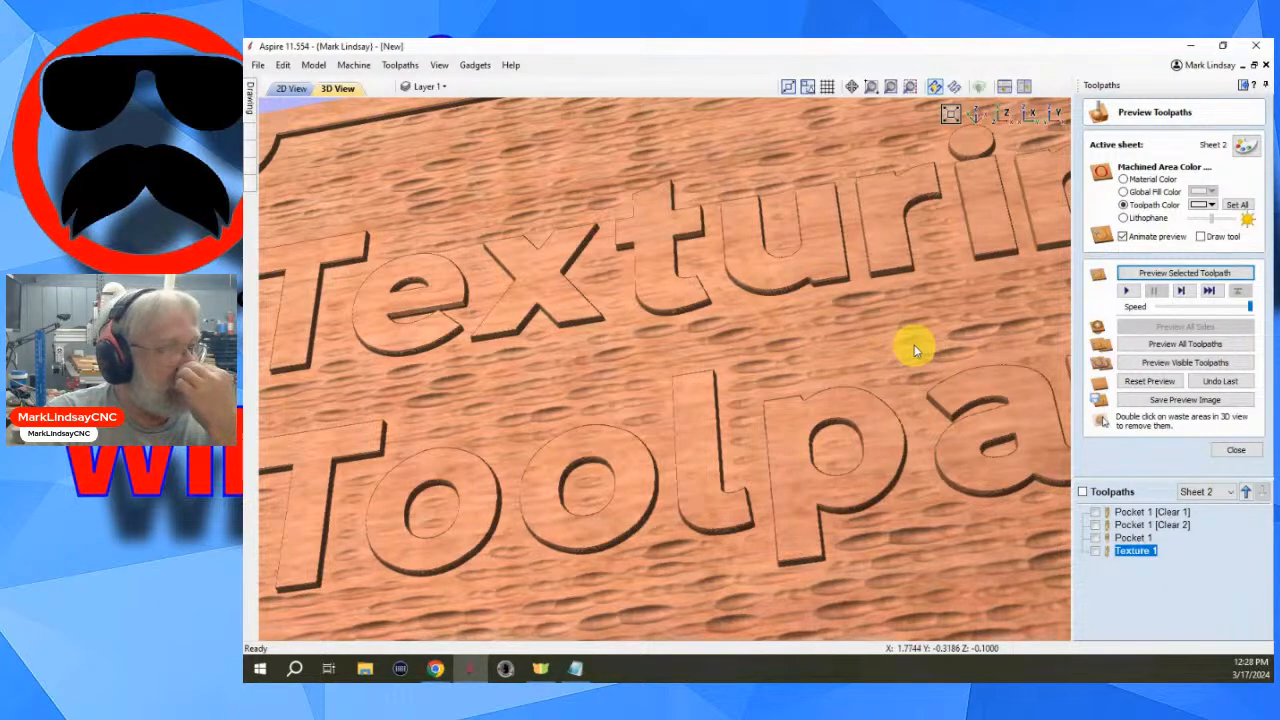
scroll(914, 345, "down", 2)
left_click_drag(914, 344, 865, 455)
scroll(862, 451, "down", 2)
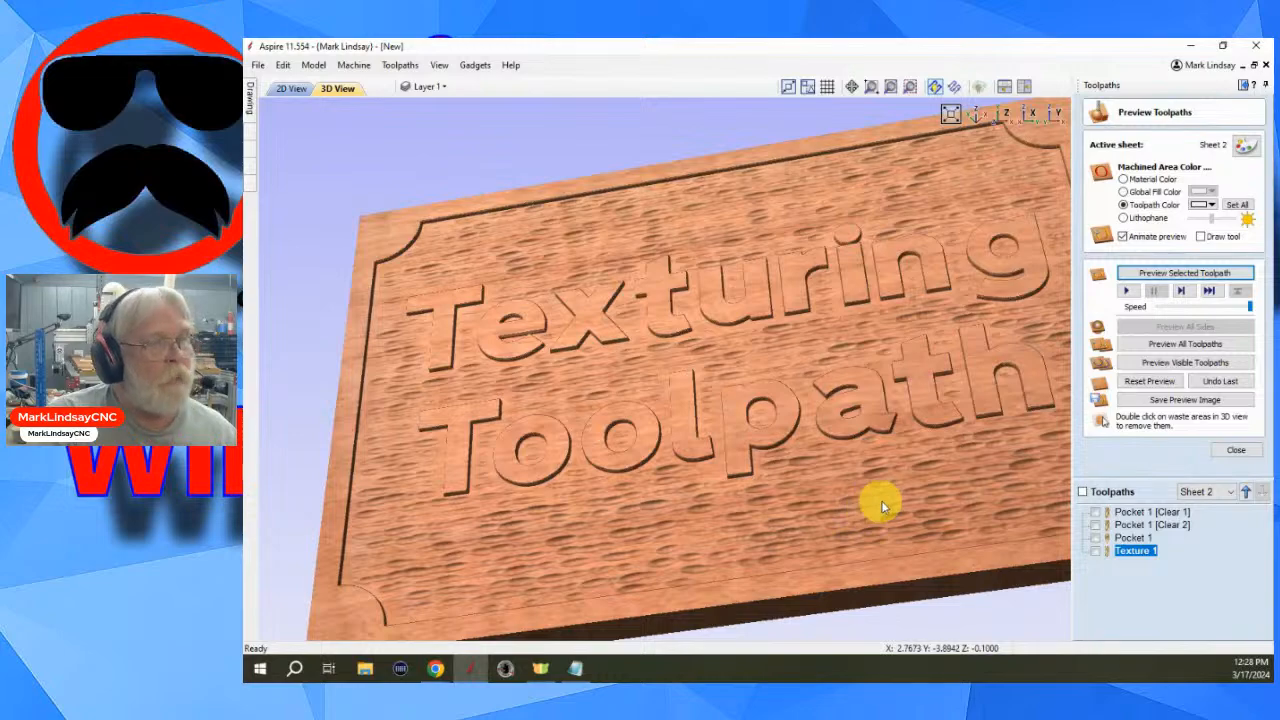
scroll(713, 543, "up", 3)
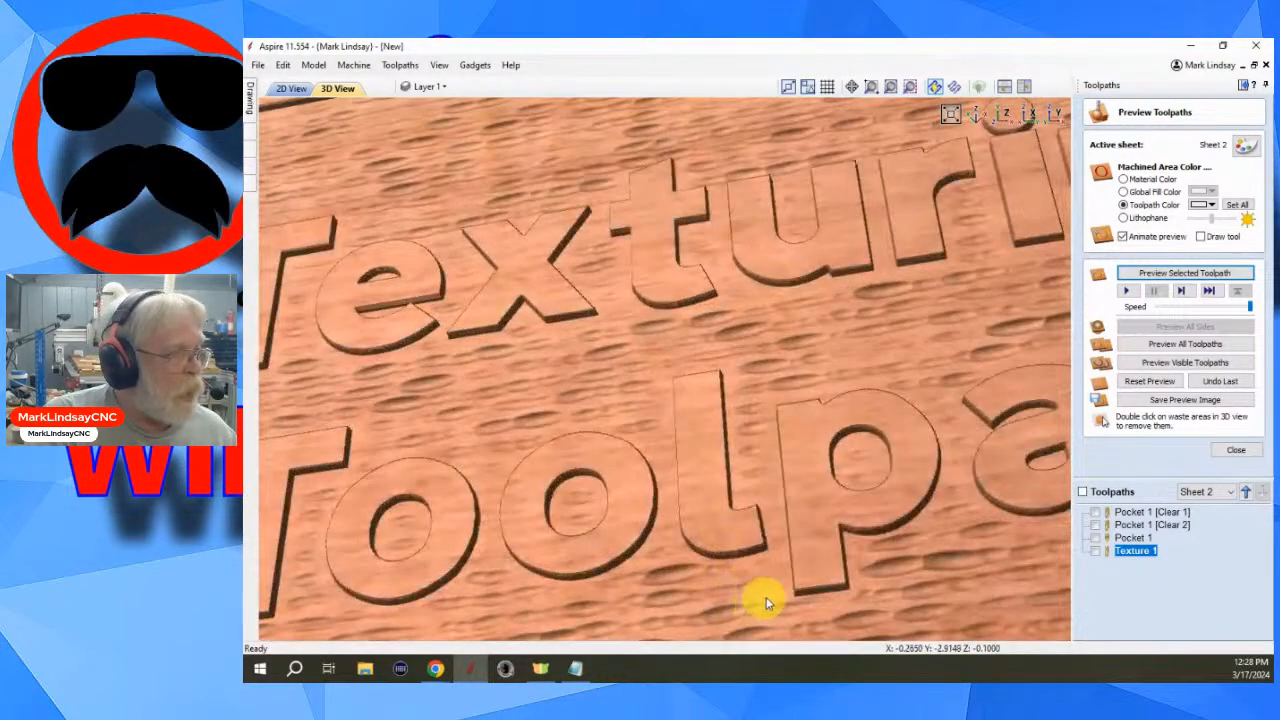
scroll(779, 425, "up", 2)
scroll(789, 389, "up", 2)
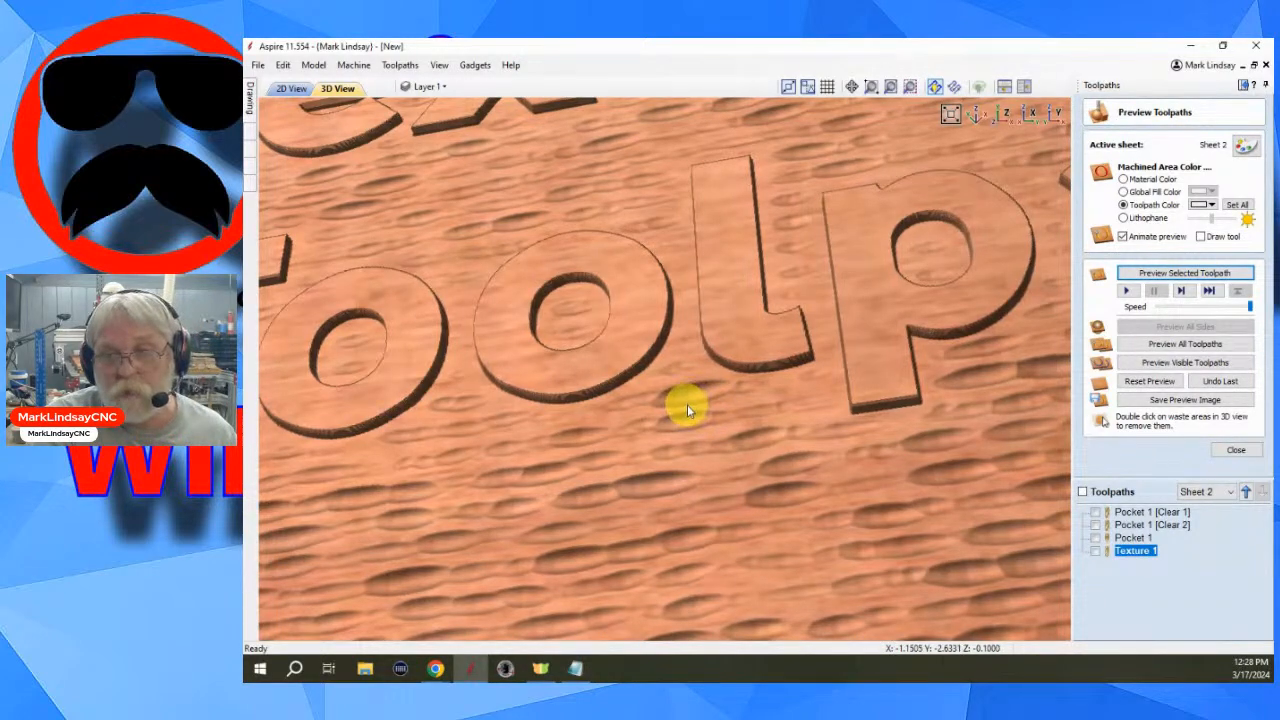
scroll(744, 456, "down", 3)
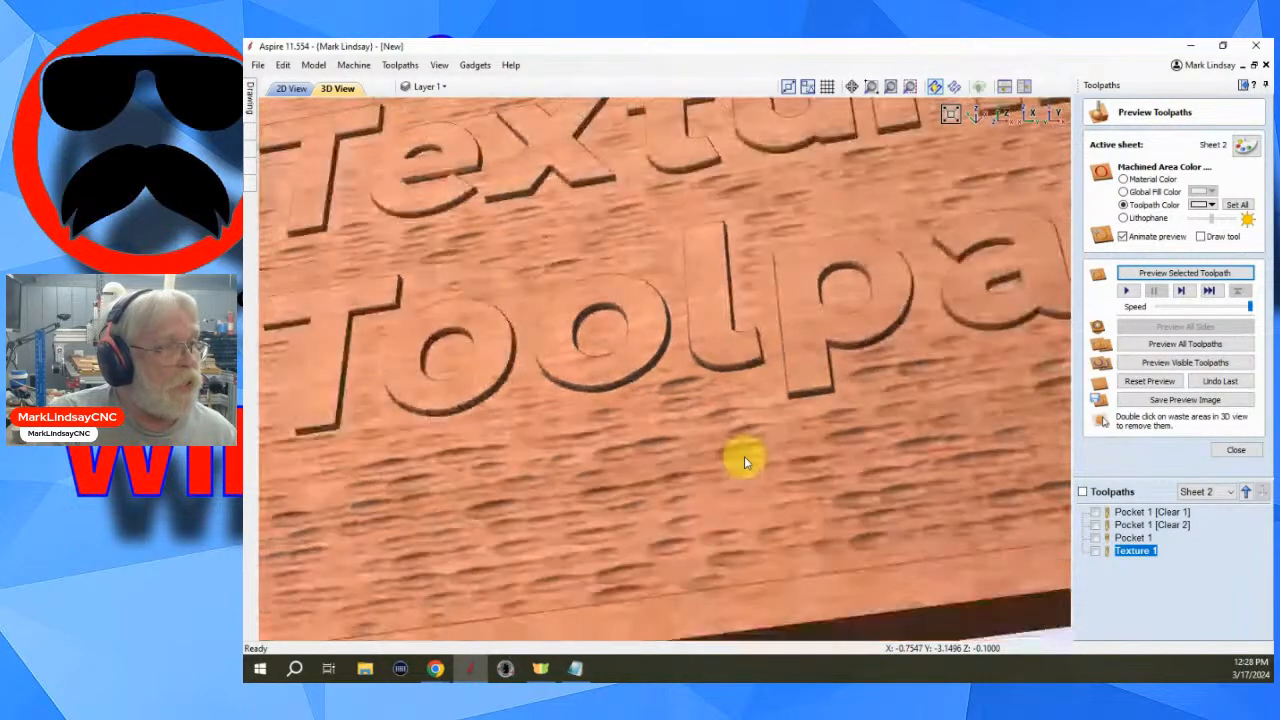
- Orbit and zoom across the sign to inspect the texture, then show and hide the Texture 1 toolpath lines
scroll(778, 470, "down", 1)
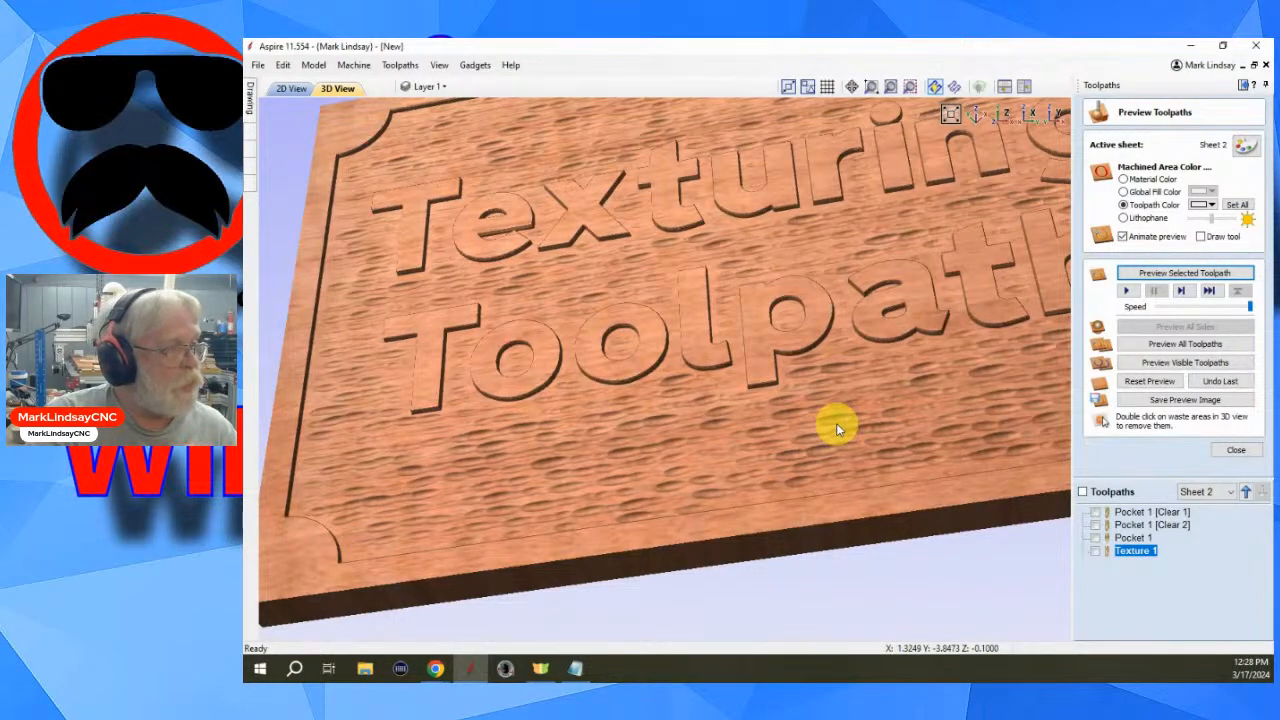
middle_click_drag(833, 429, 816, 453)
left_click_drag(816, 458, 946, 486)
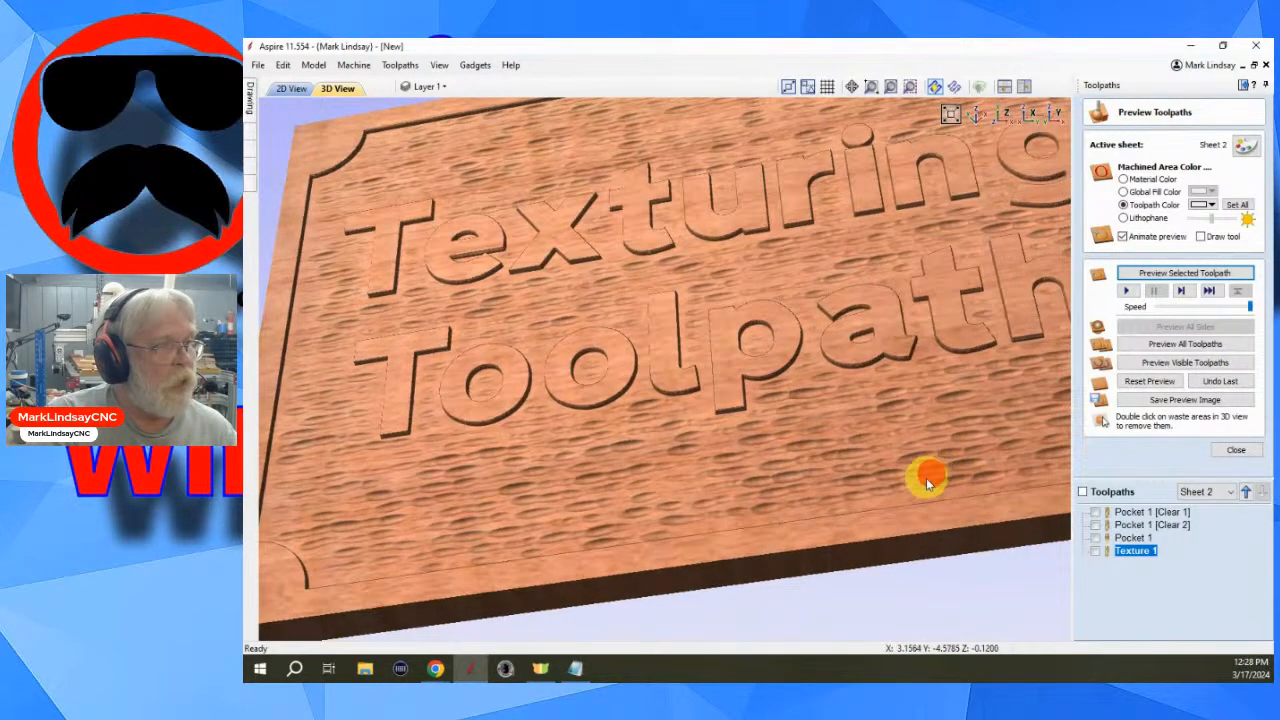
scroll(929, 474, "up", 3)
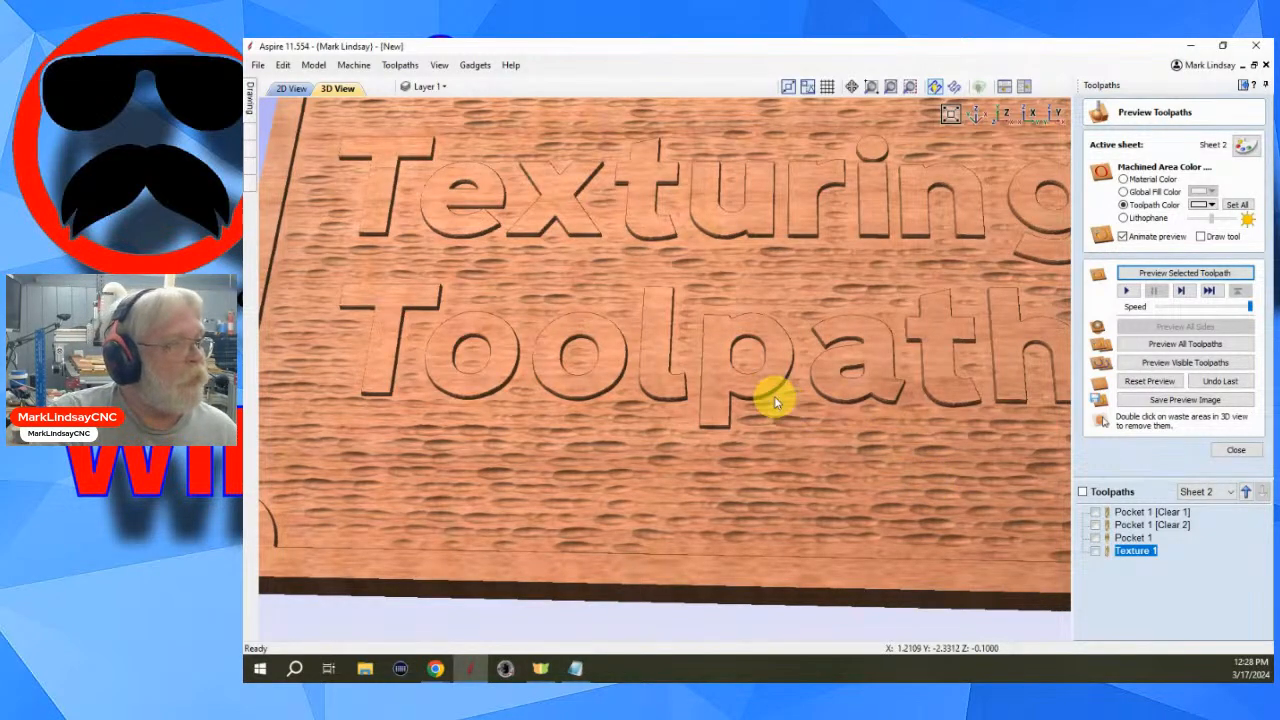
scroll(774, 396, "up", 3)
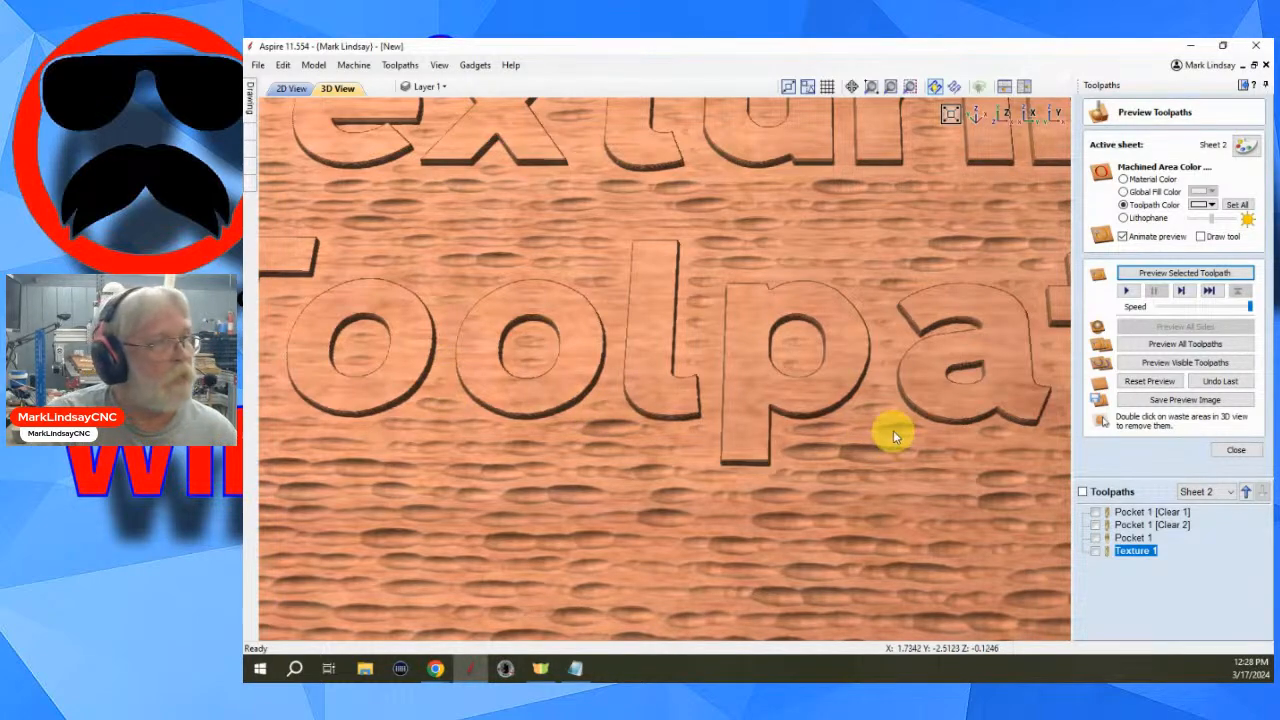
scroll(893, 430, "down", 5)
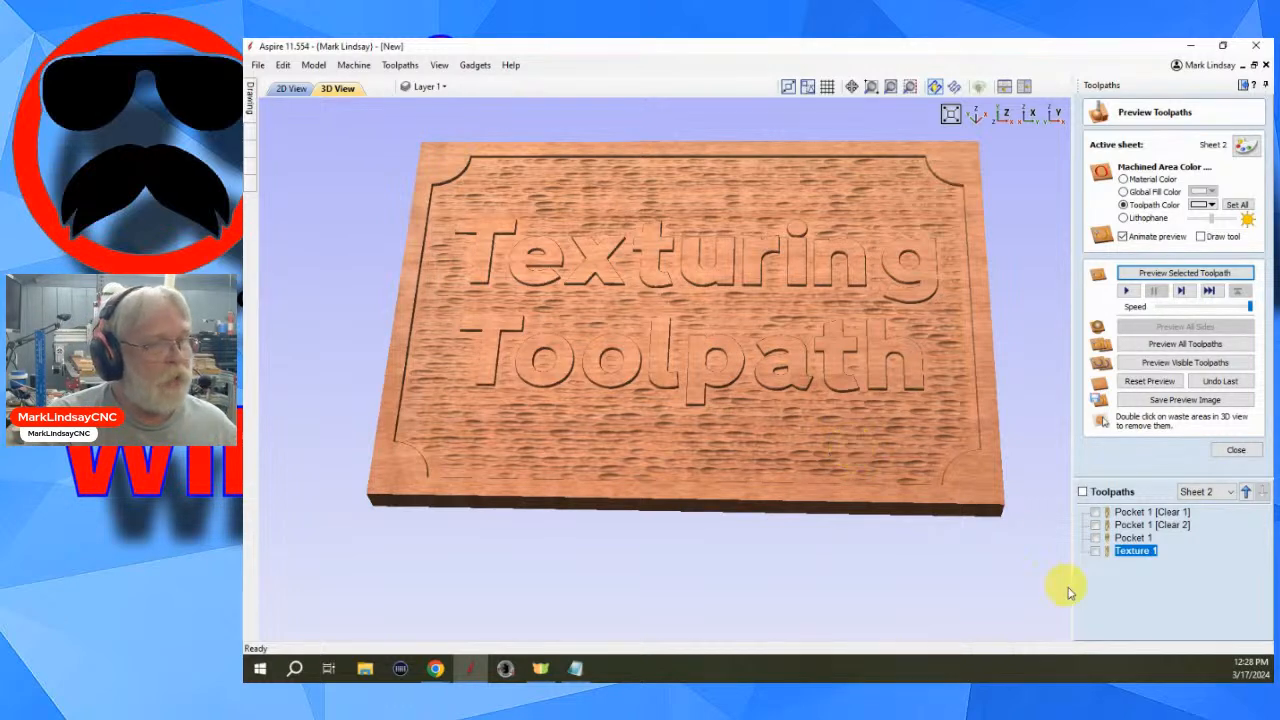
left_click(1095, 552)
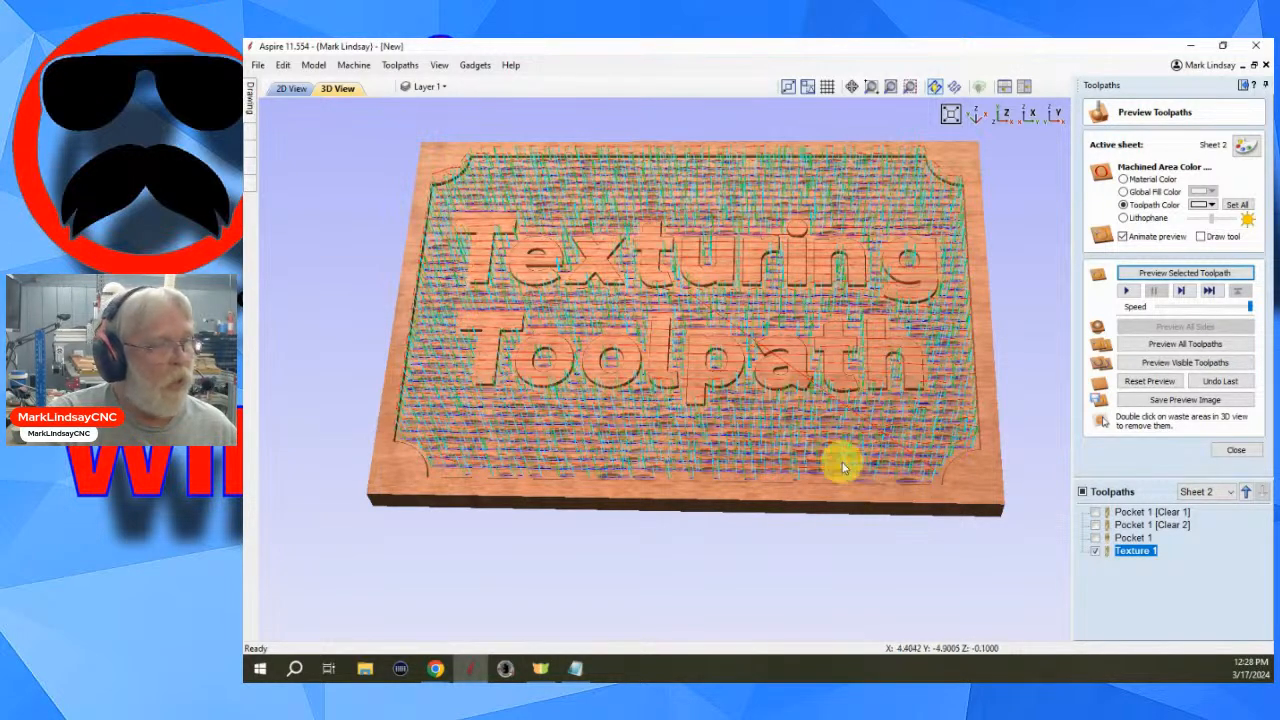
left_click(1096, 551)
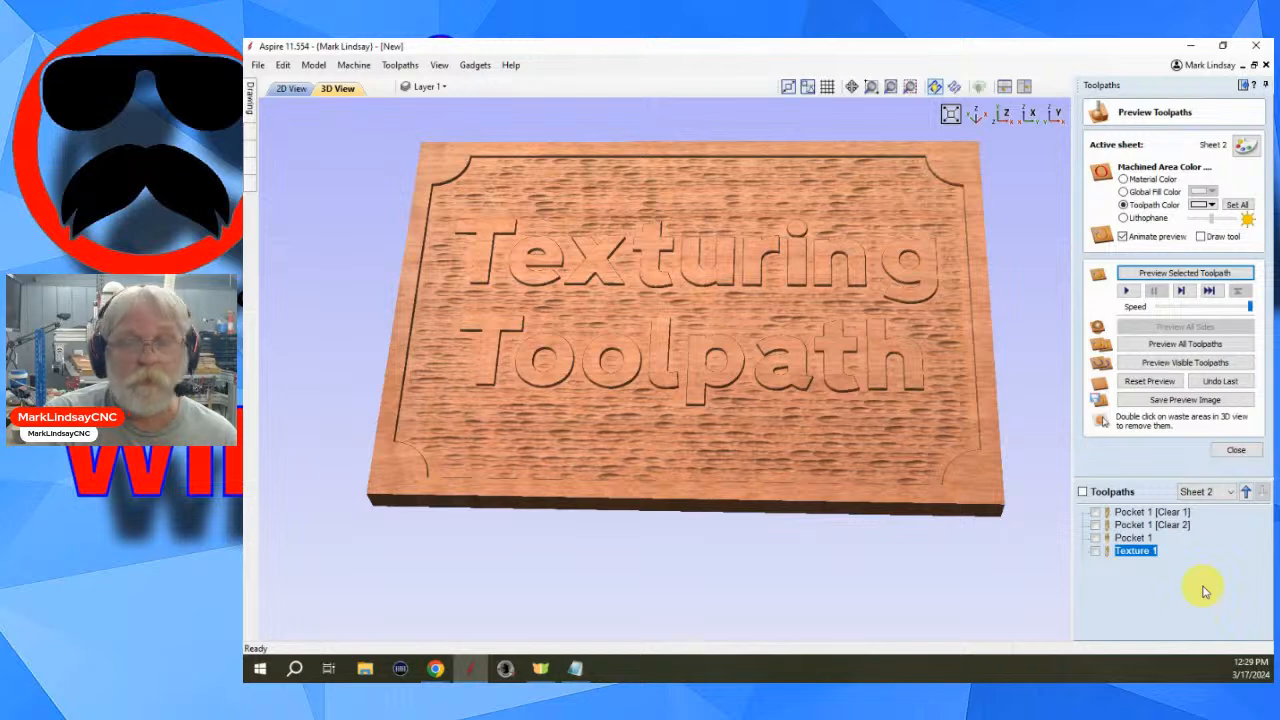
- Reopen the Texture 1 toolpath and set Max. Cut Depth to 0.08 inches, sliding Min. Depth to about 0.05 inches
mouse_move(1134, 558)
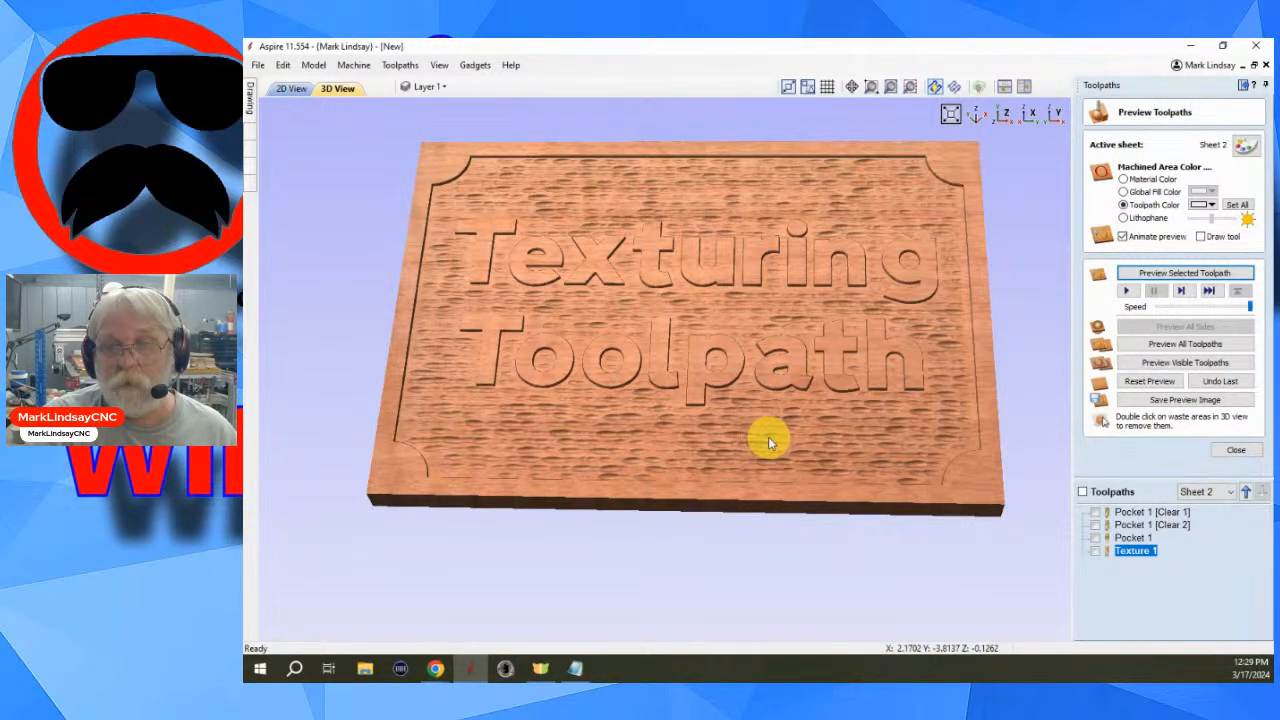
double_click(1138, 552)
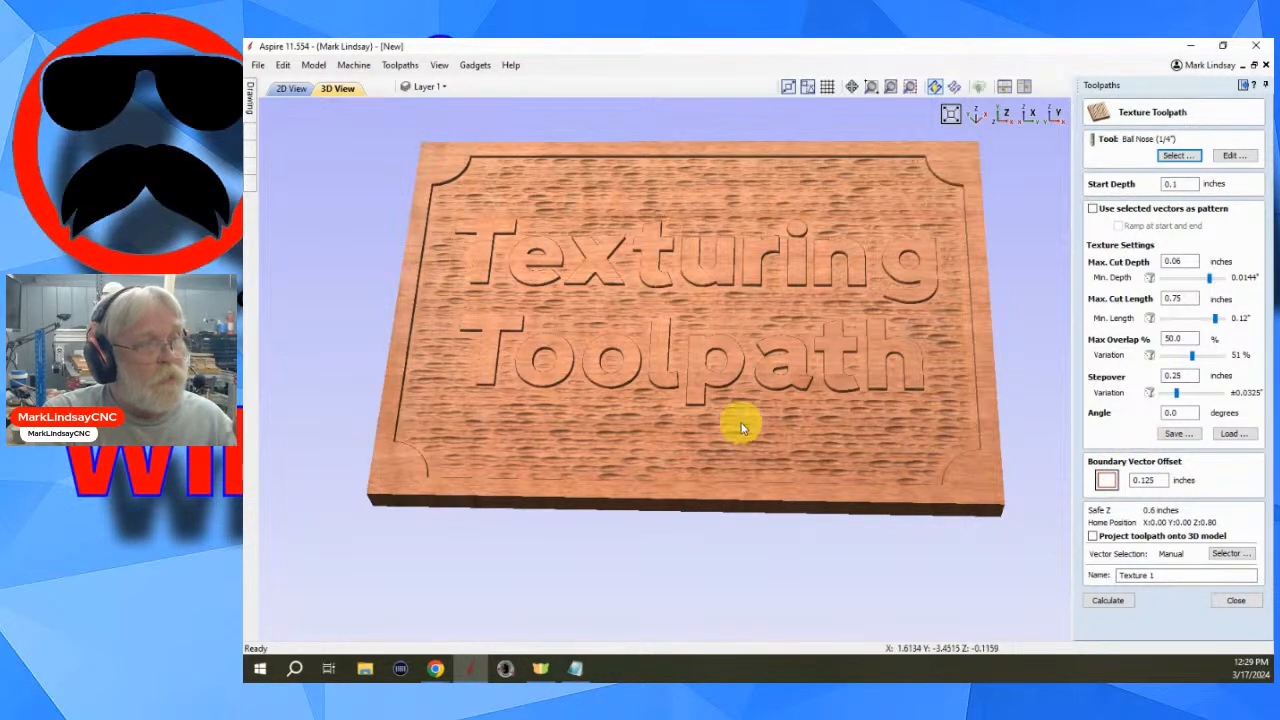
left_click(435, 668)
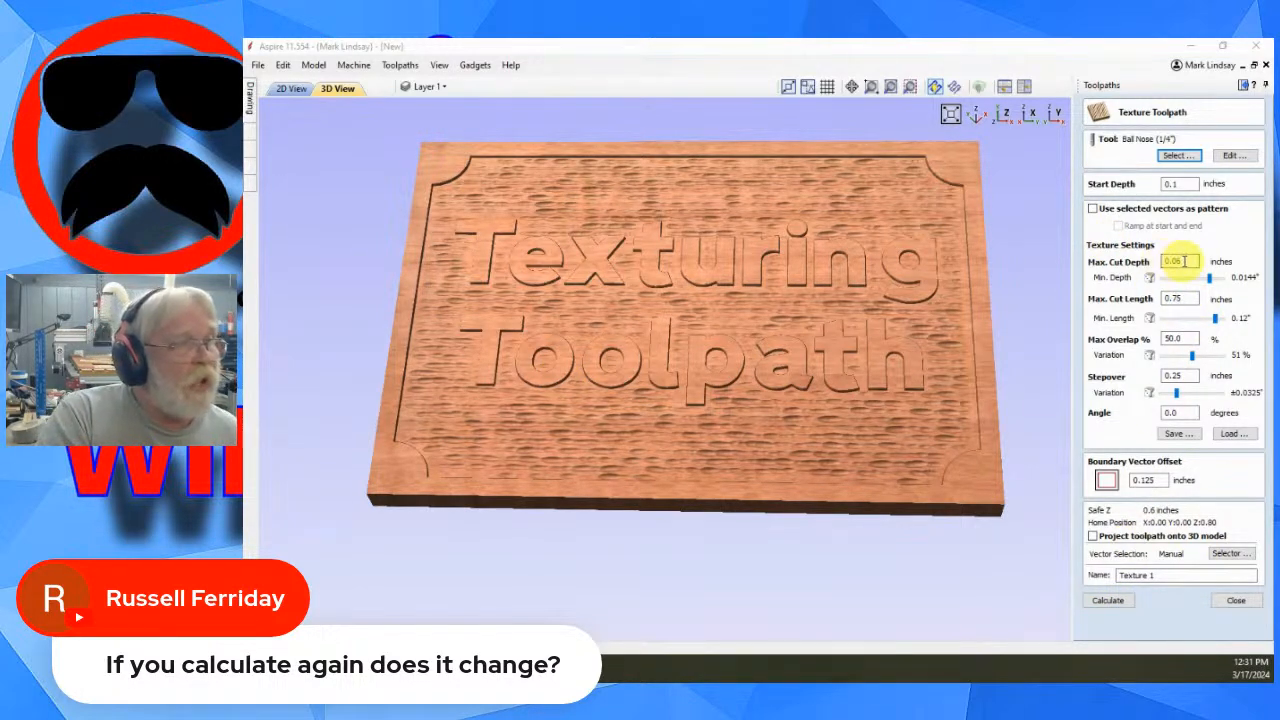
left_click(1180, 260)
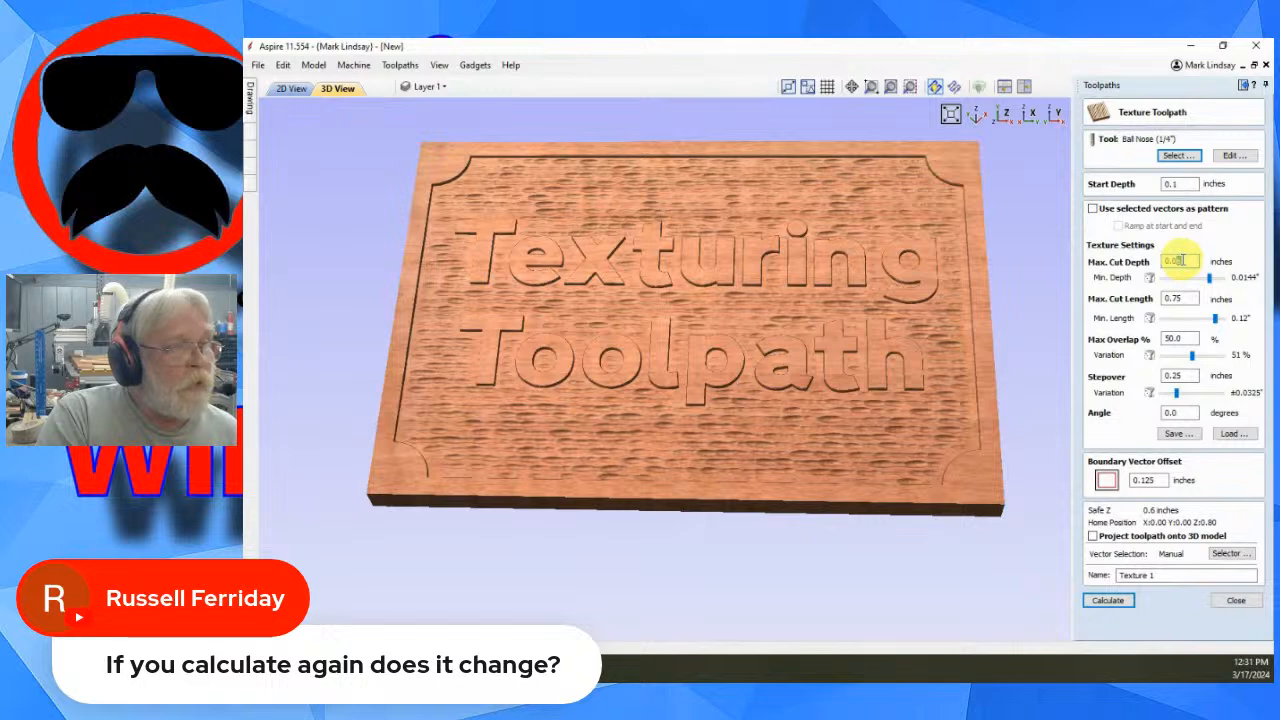
key("BackSpace")
type("8")
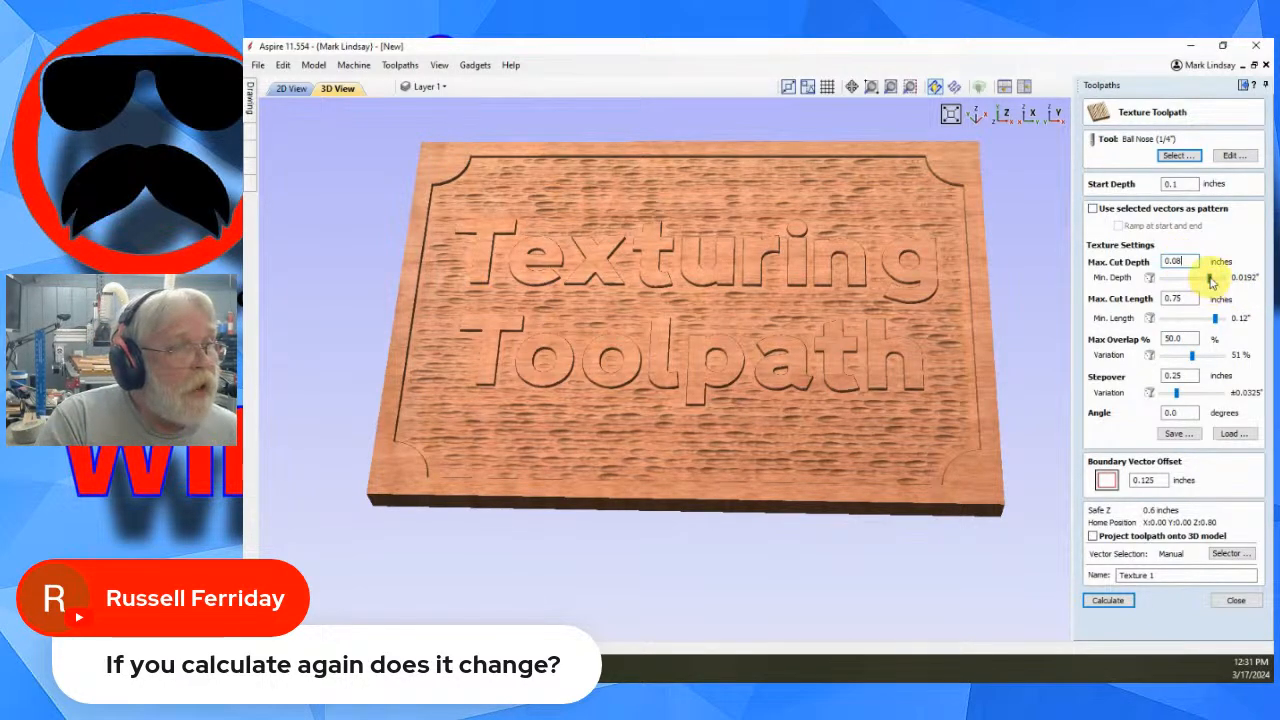
left_click_drag(1209, 277, 1184, 286)
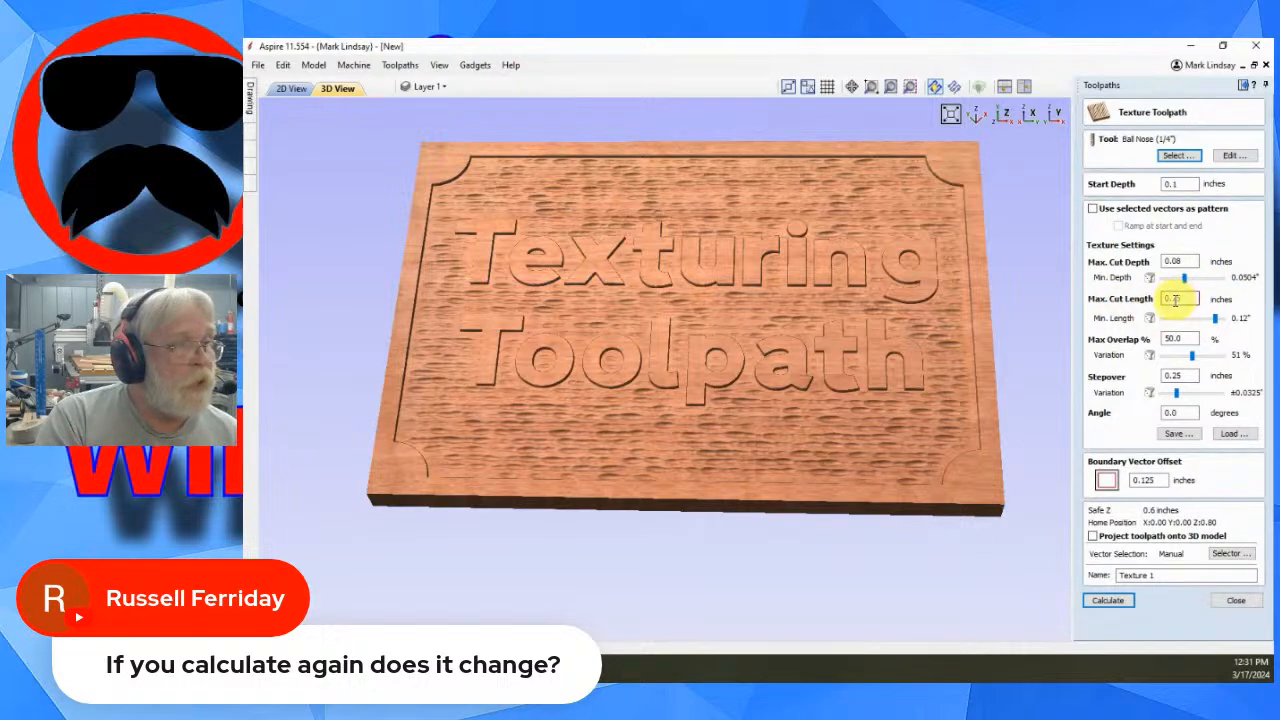
- Set Max. Cut Length to 1.0 inch with Min. Length about 0.24 inch, and Max Overlap to 25%
double_click(1172, 298)
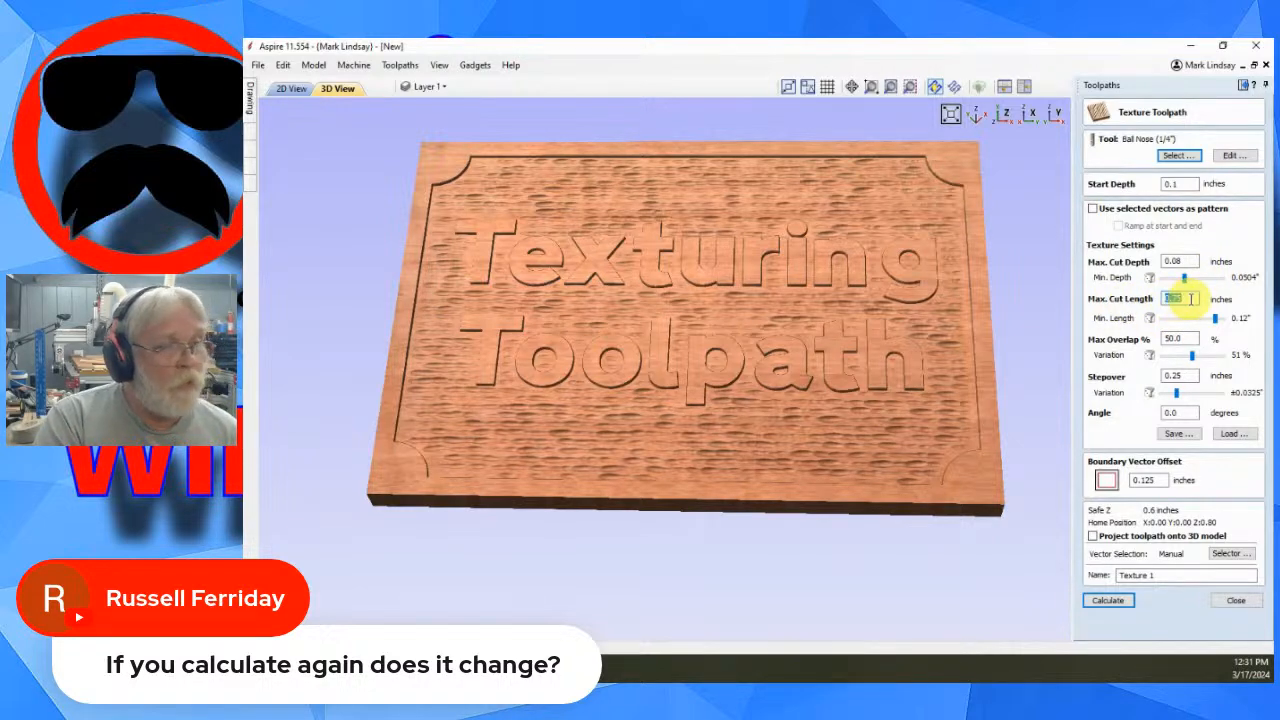
type("1.0")
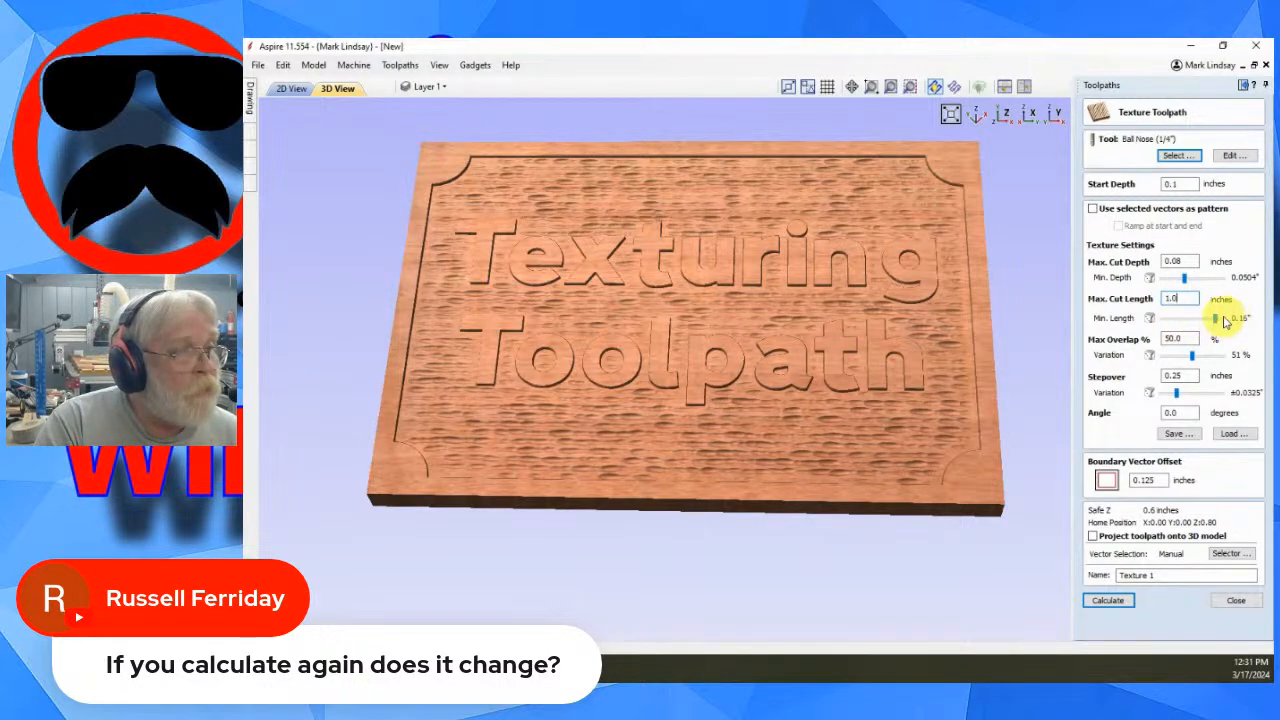
left_click_drag(1215, 322, 1210, 325)
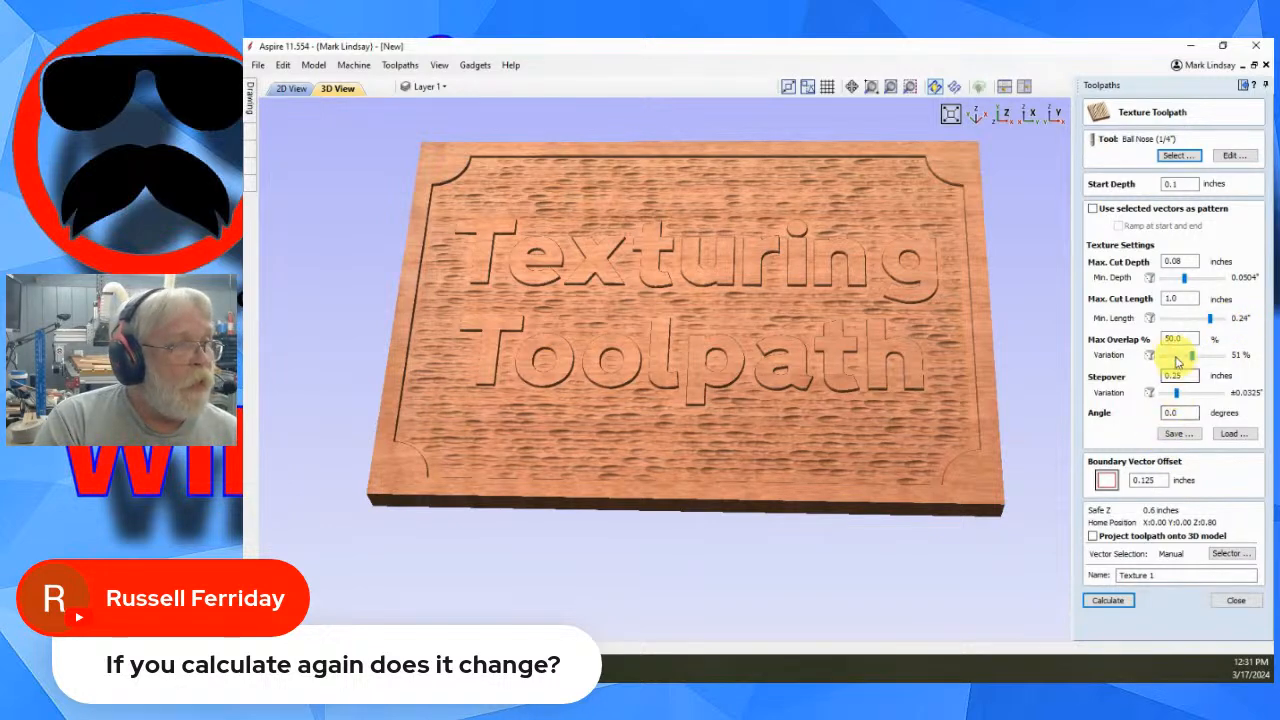
left_click_drag(1164, 339, 1188, 340)
type("25")
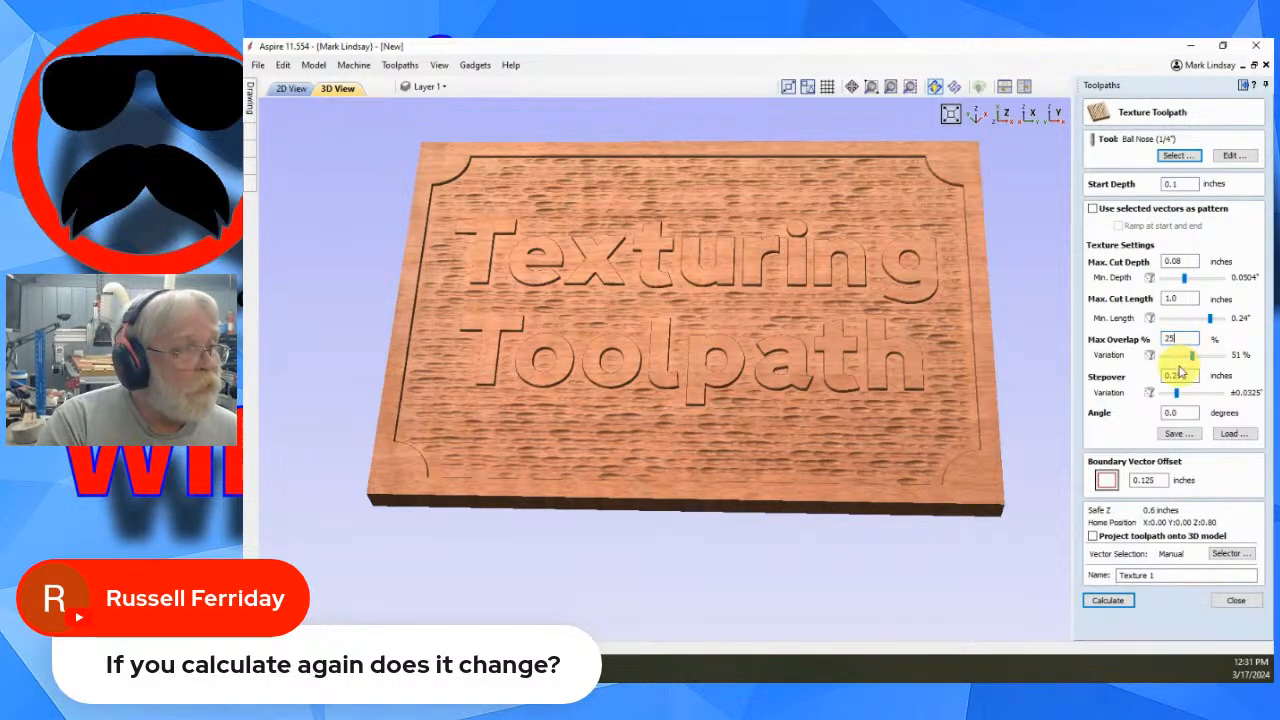
- Set the texture Stepover to 0.125 inches, checking the angle and boundary offset fields
left_click_drag(1164, 376, 1188, 375)
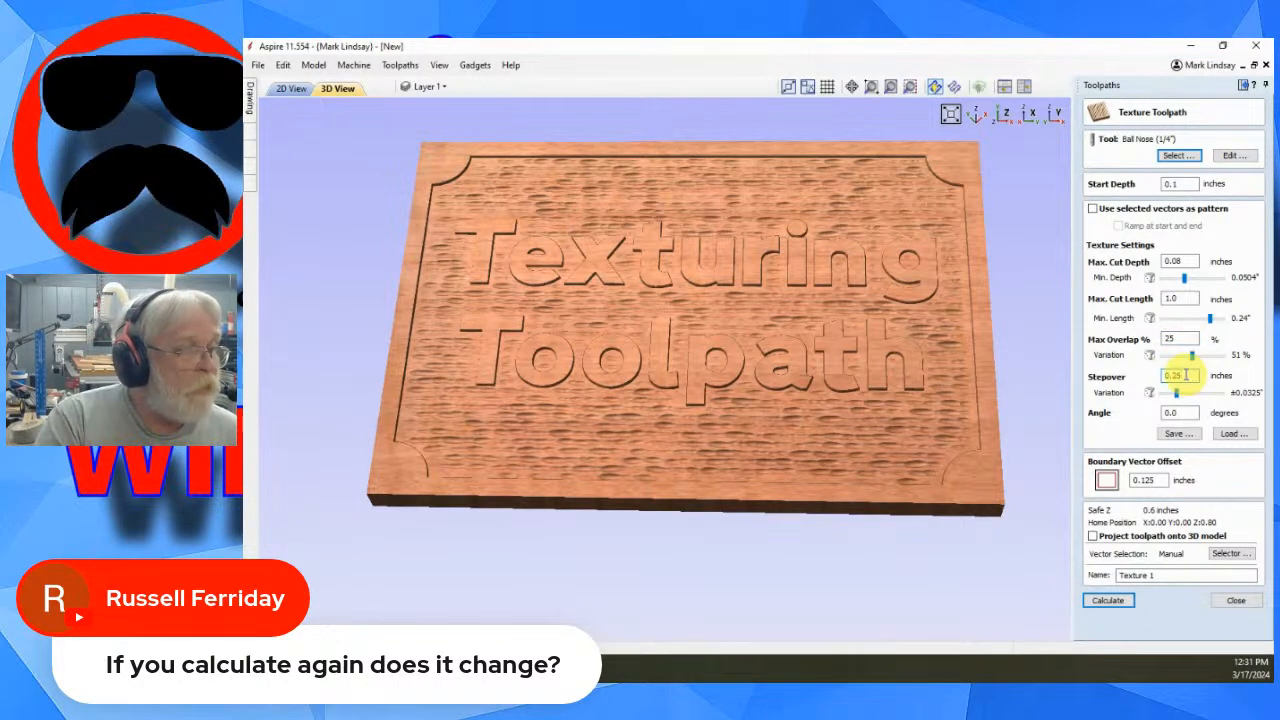
double_click(1173, 375)
type("0.125")
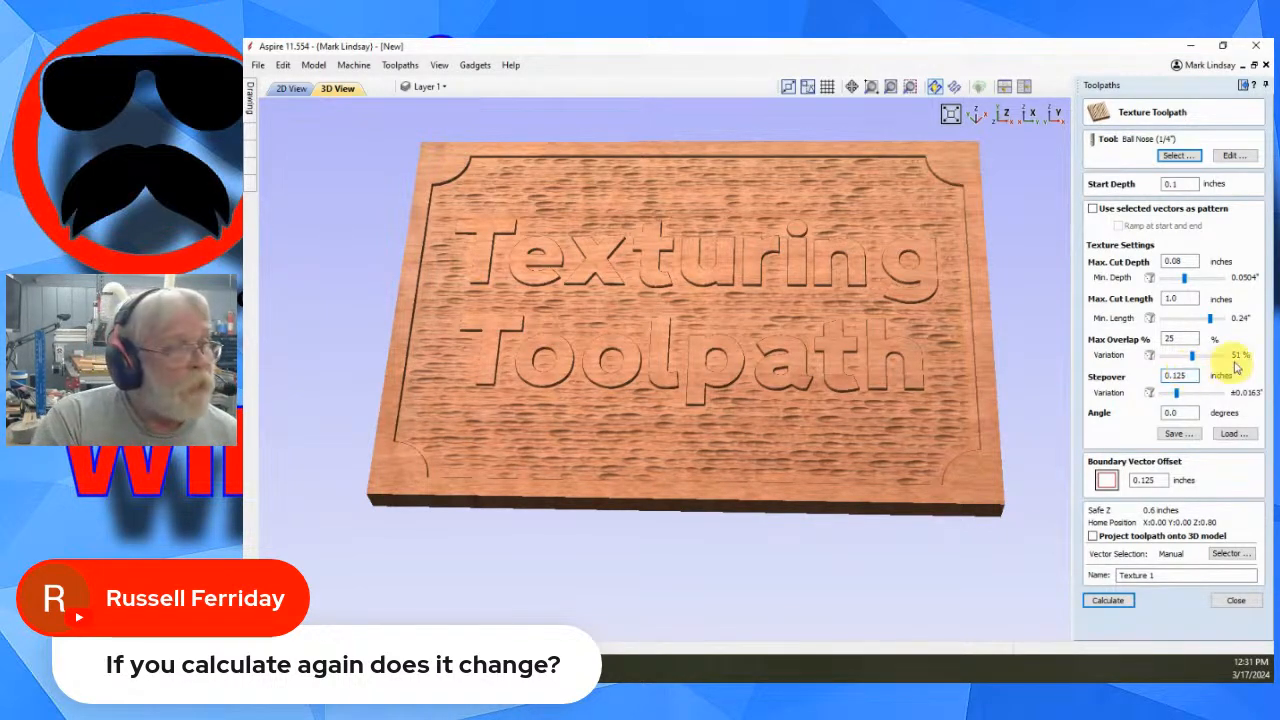
double_click(1178, 412)
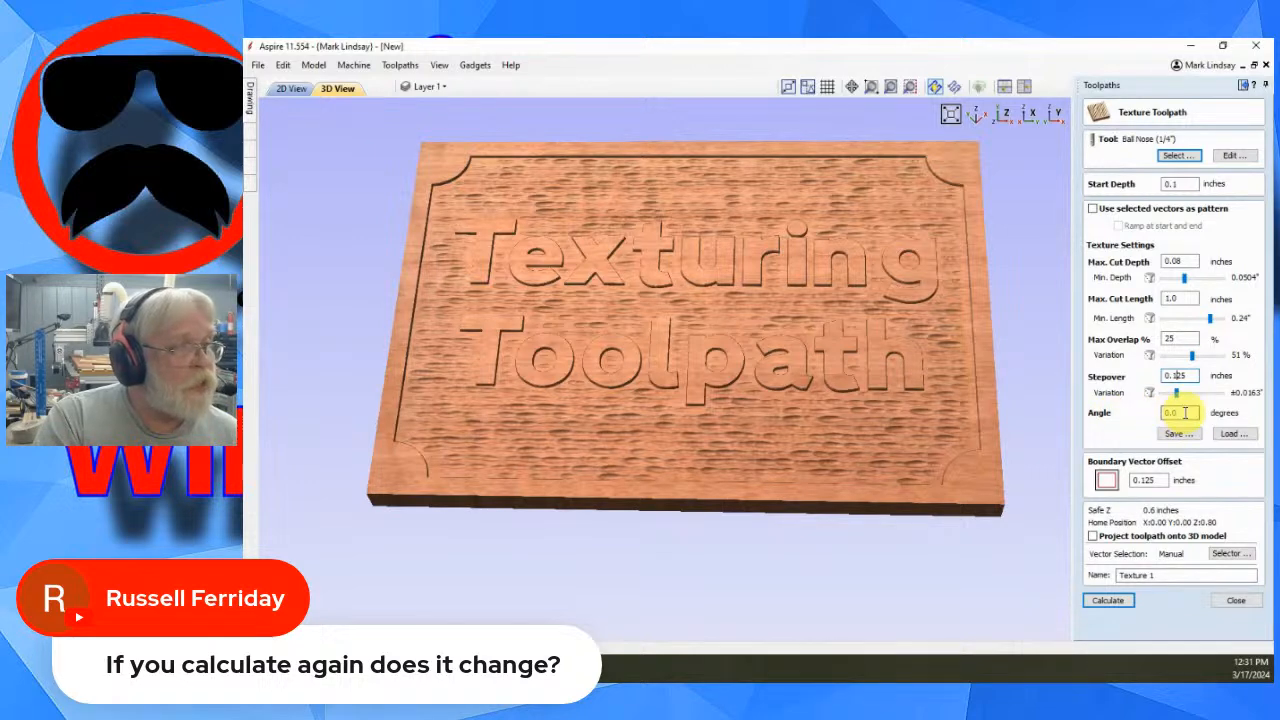
double_click(1147, 480)
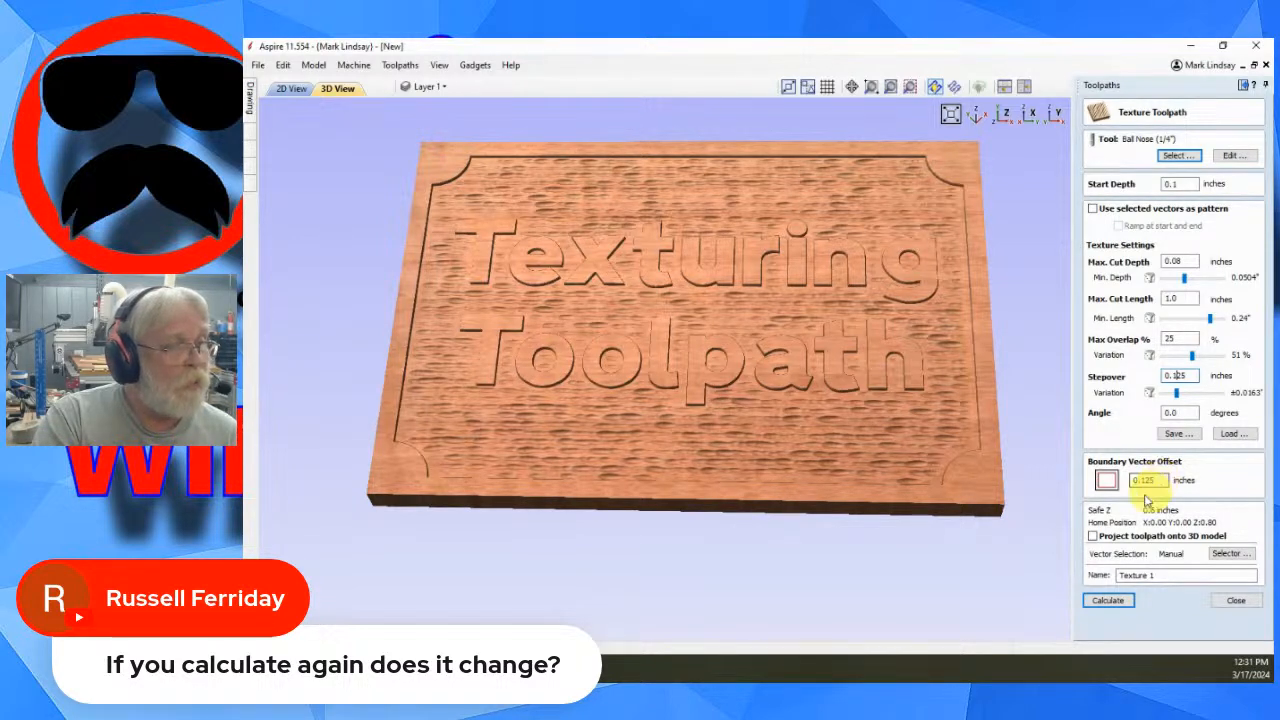
- Recalculate the texture toolpath, reset the preview and preview all toolpaths
left_click(1110, 600)
left_click(1110, 602)
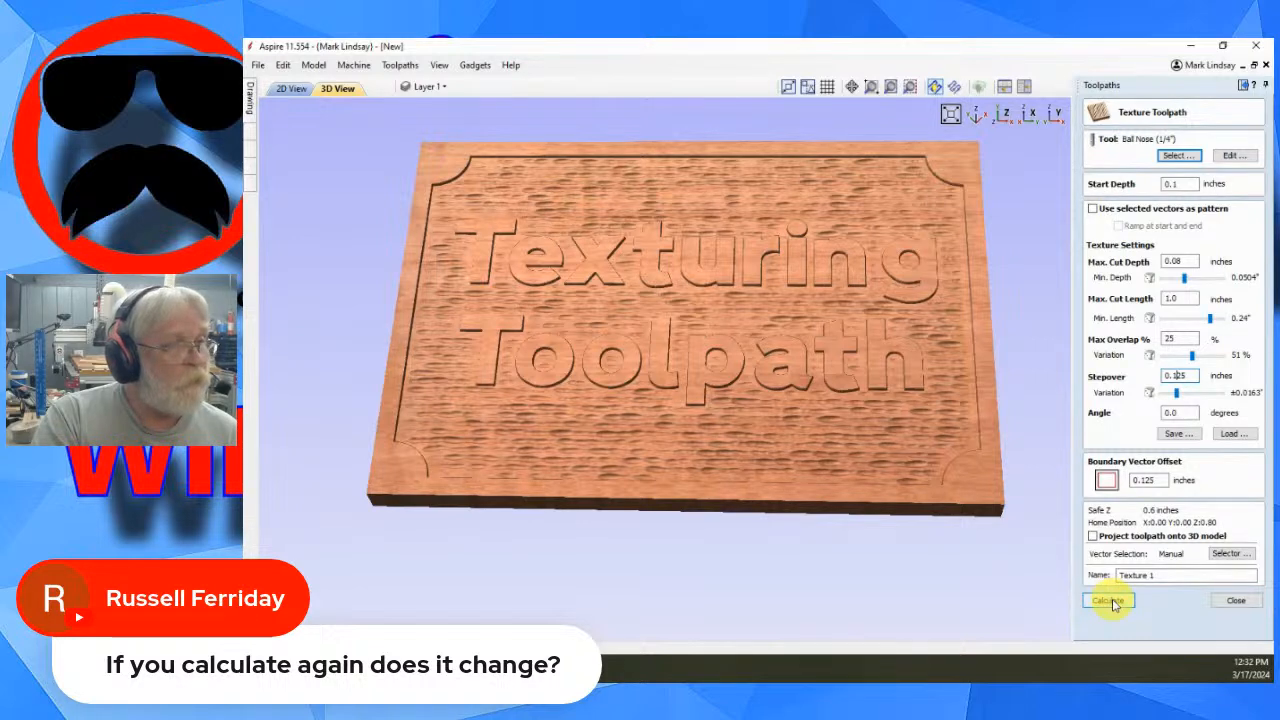
left_click(1111, 600)
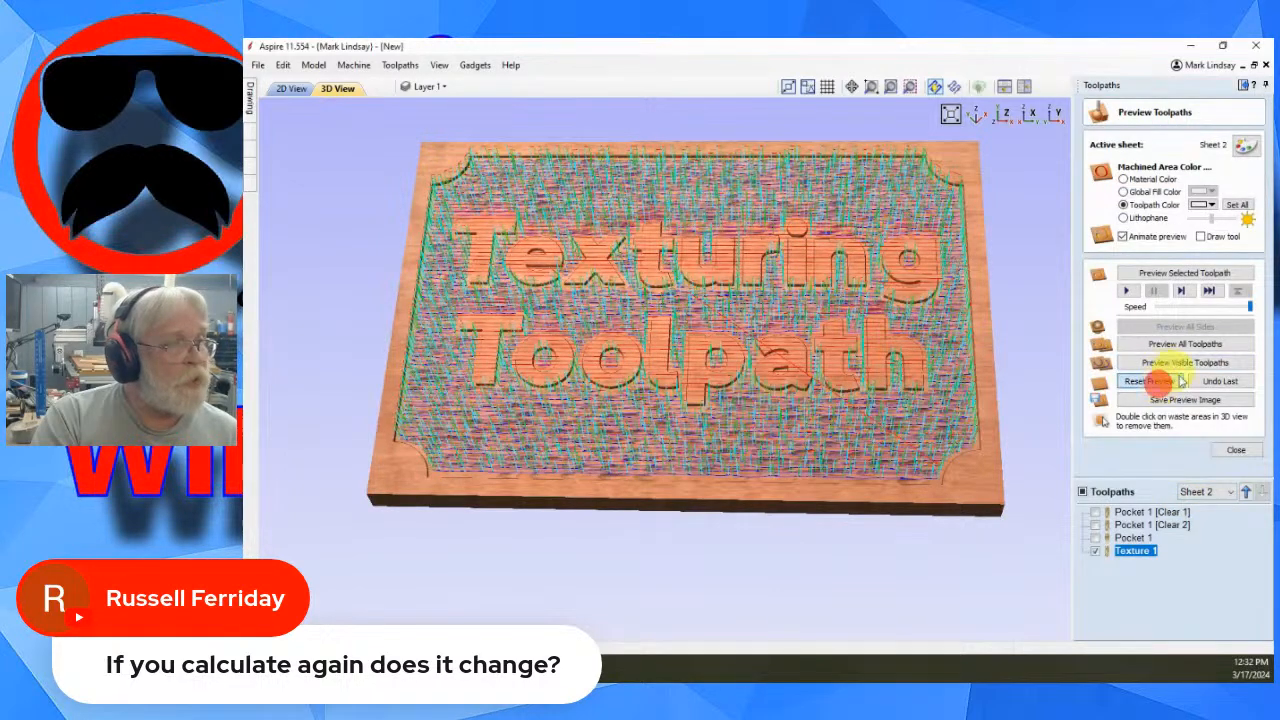
left_click(1158, 380)
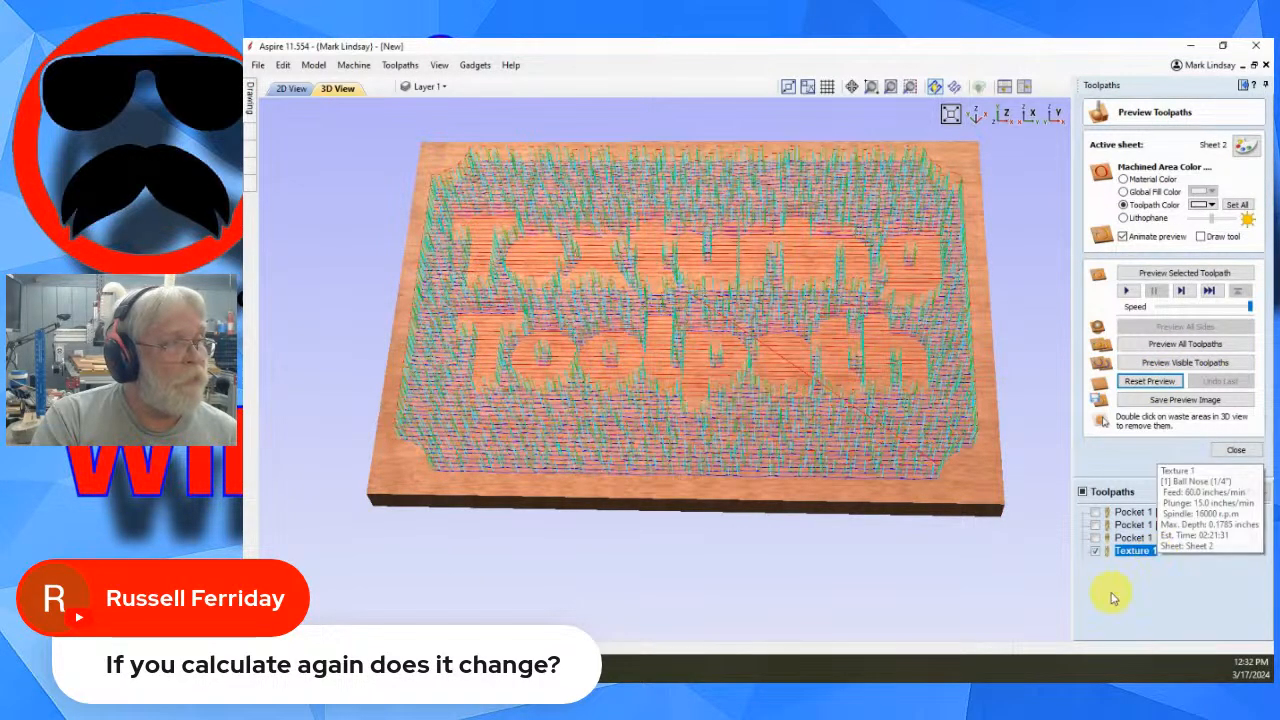
left_click(1199, 345)
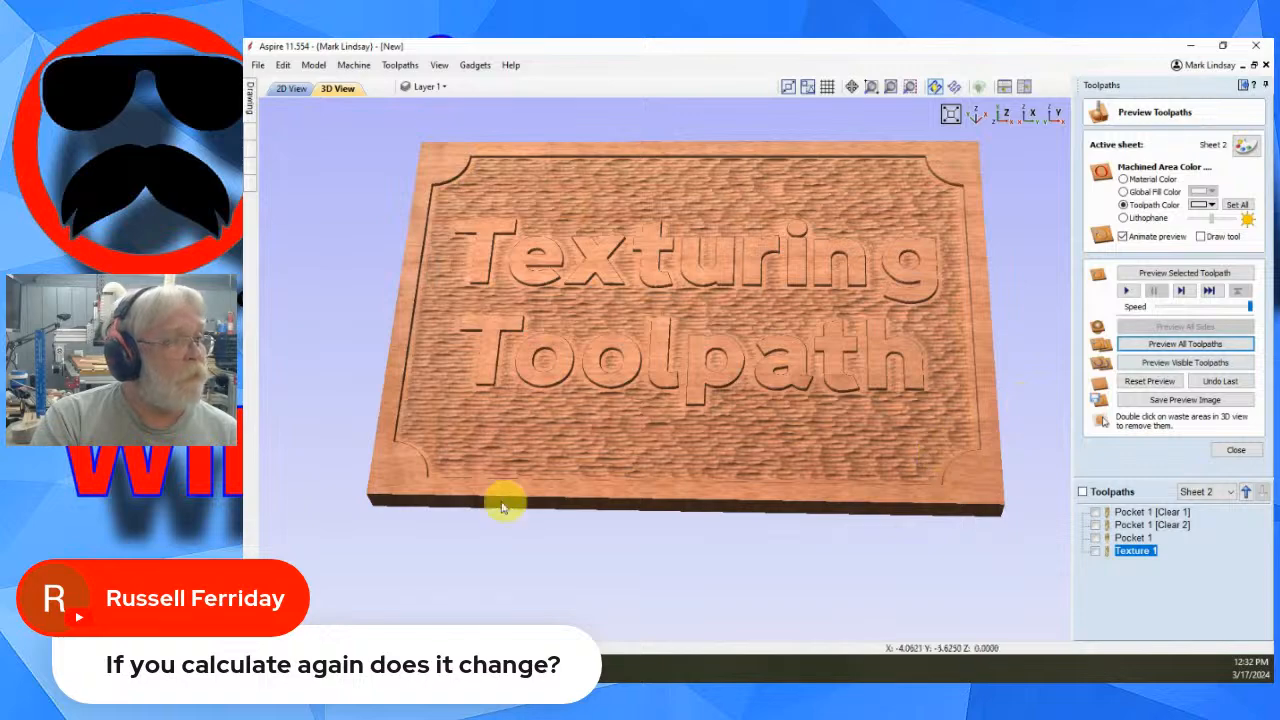
- Orbit and zoom around the sign to inspect the recalculated texture on the background
left_click_drag(623, 368, 628, 437)
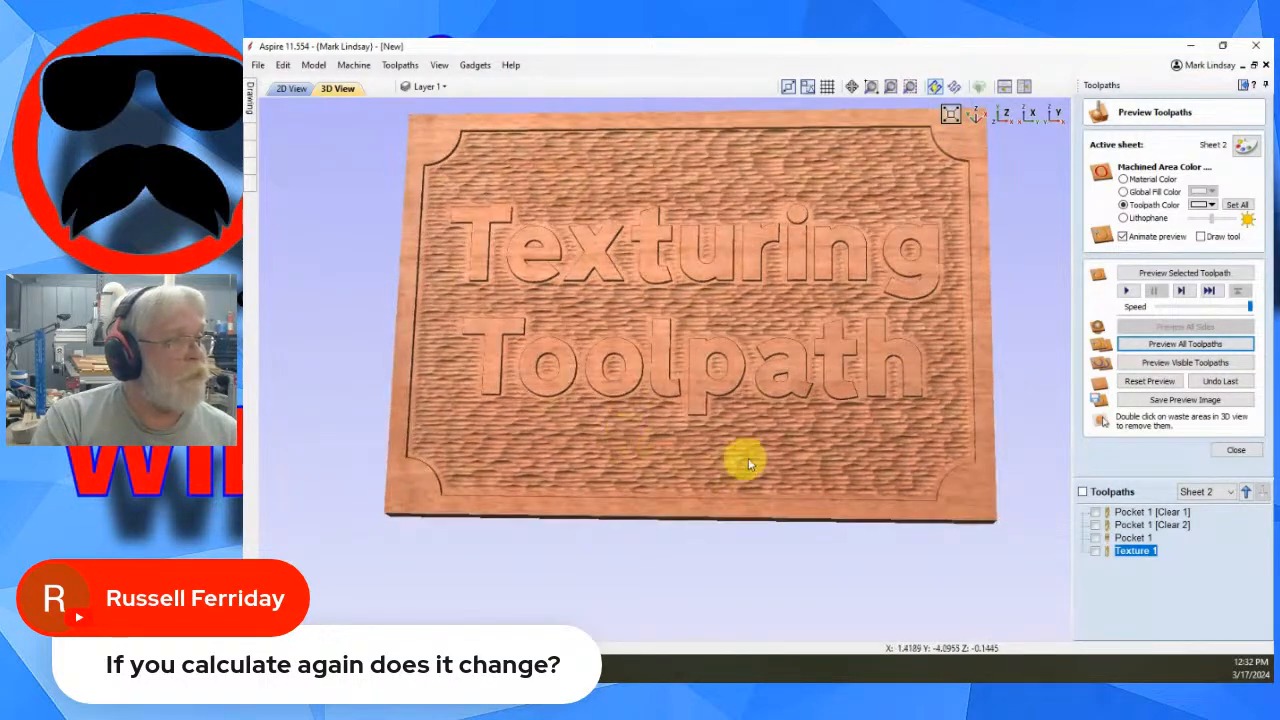
scroll(791, 462, "up", 4)
scroll(791, 462, "up", 2)
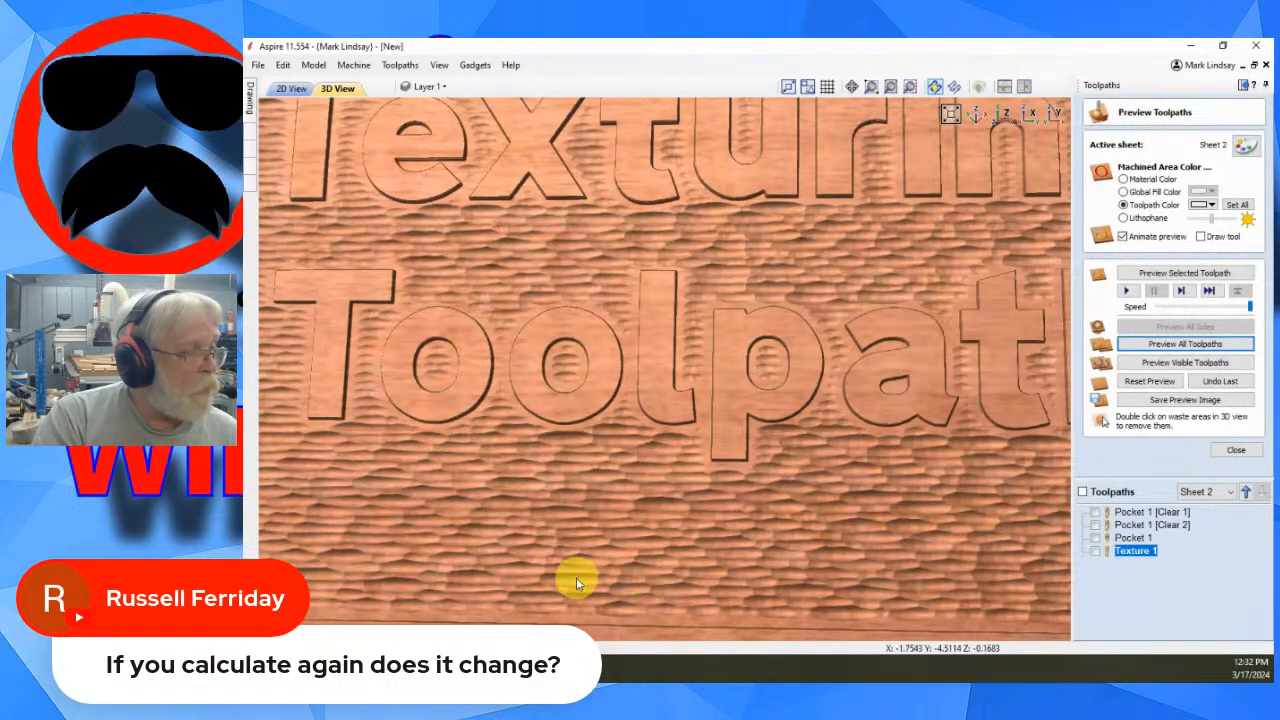
scroll(905, 494, "up", 2)
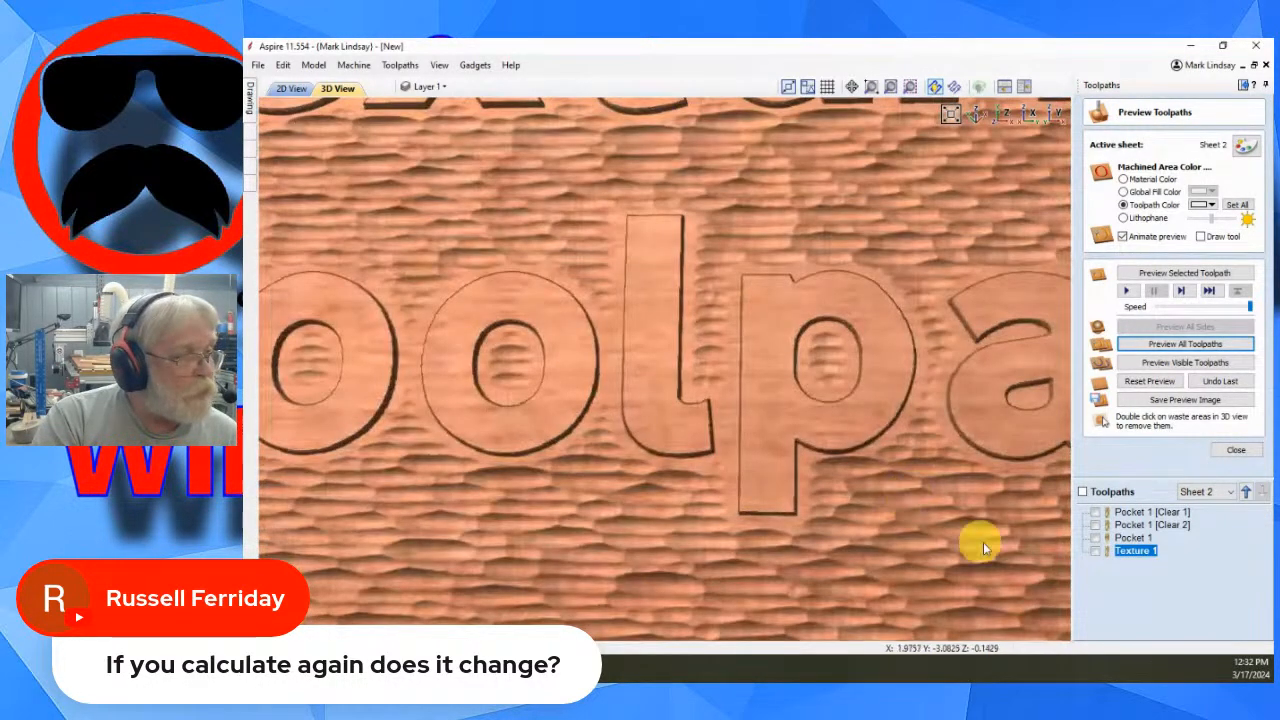
scroll(978, 518, "up", 2)
left_click_drag(980, 522, 851, 406)
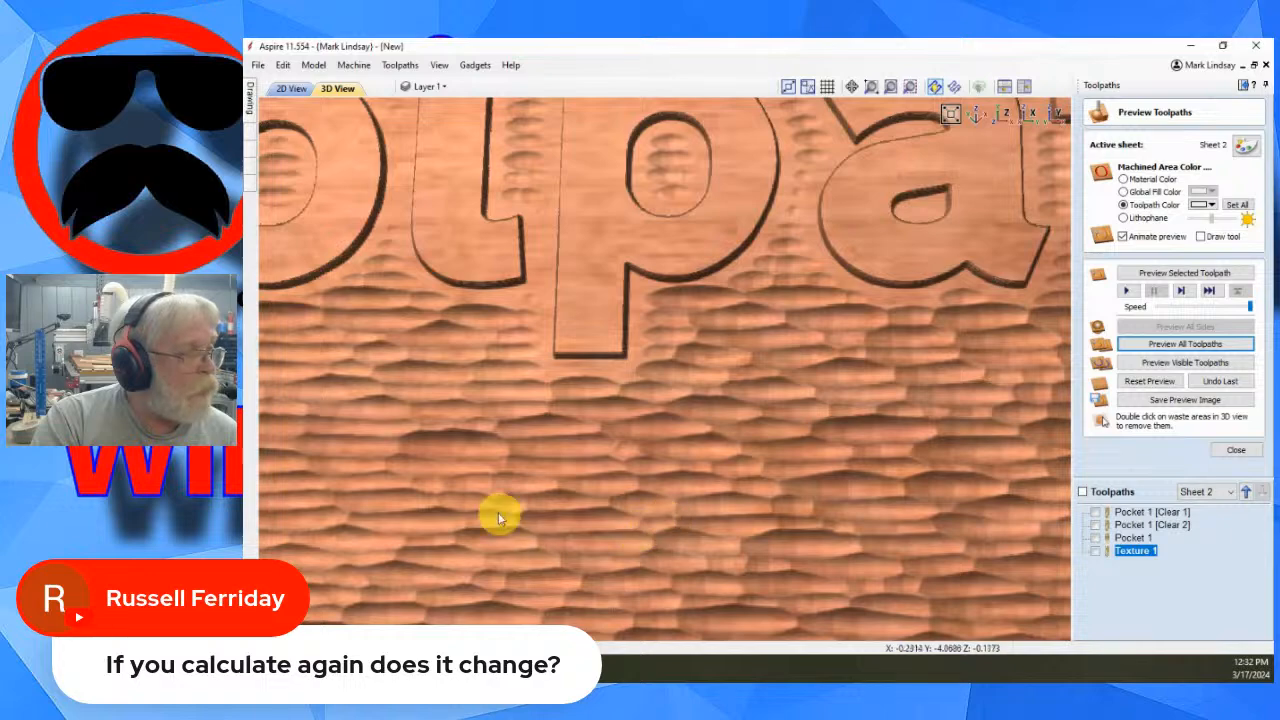
scroll(897, 469, "down", 6)
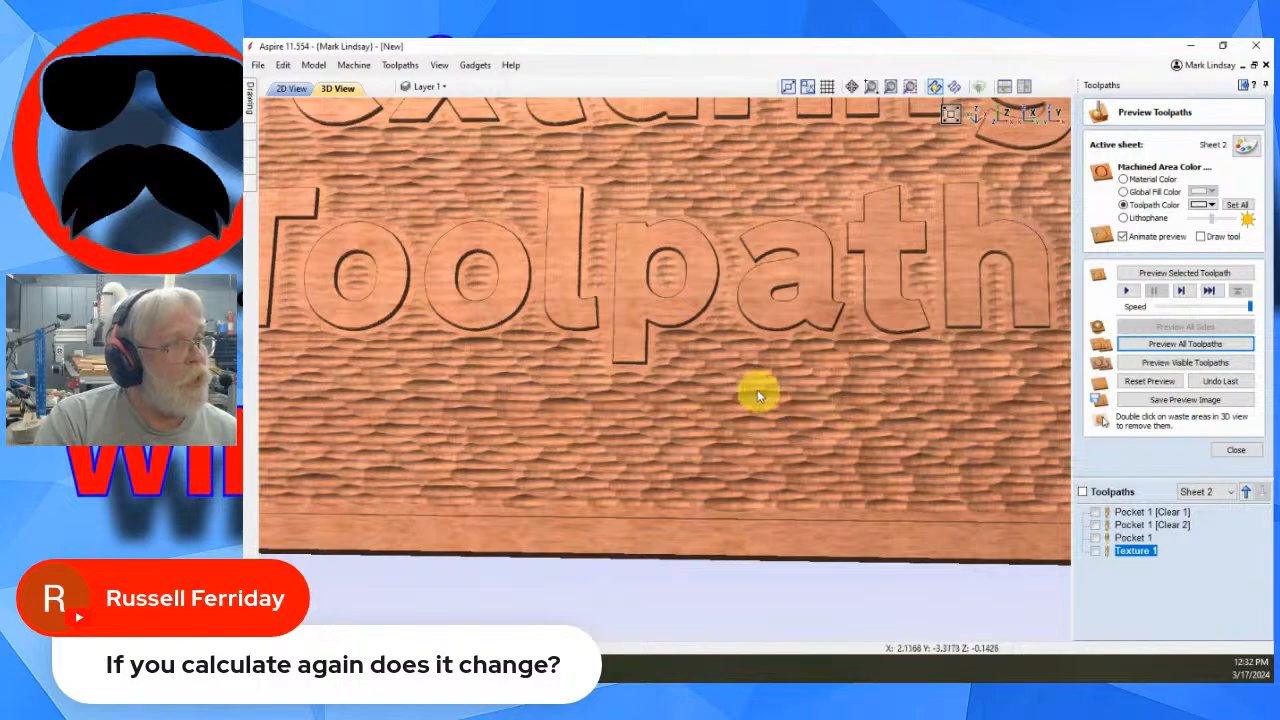
scroll(803, 432, "down", 2)
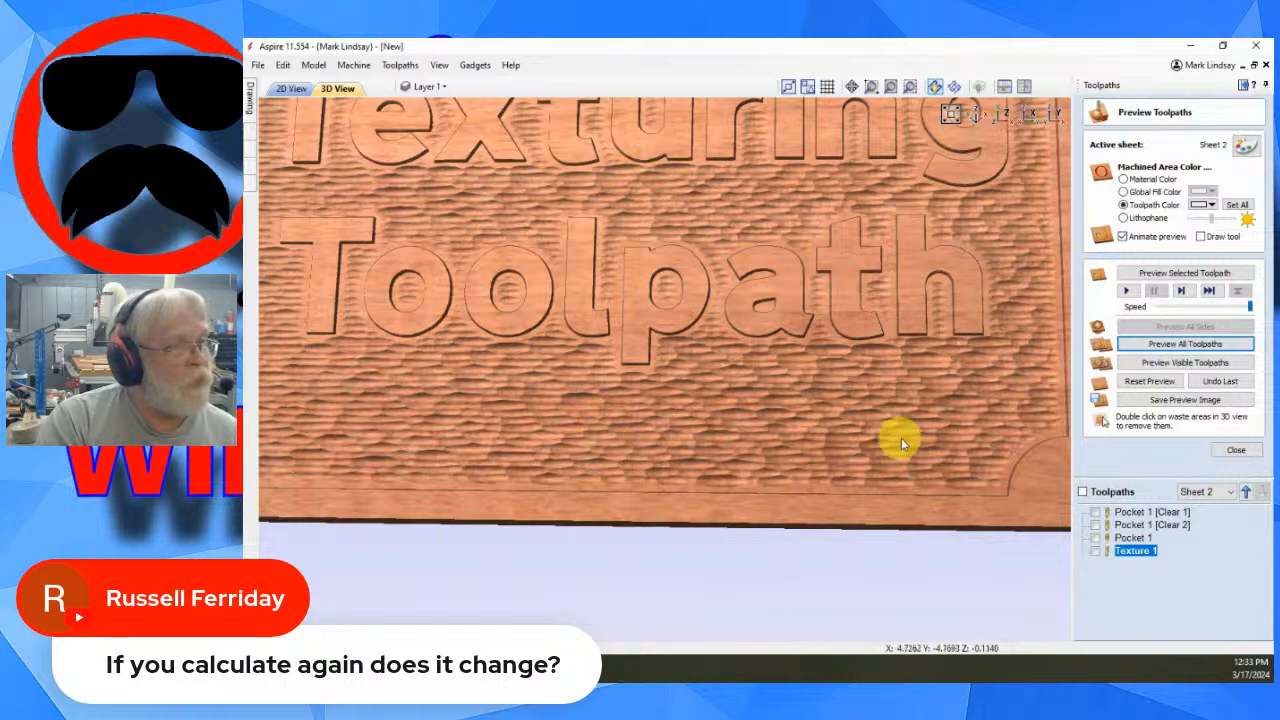
scroll(930, 458, "down", 2)
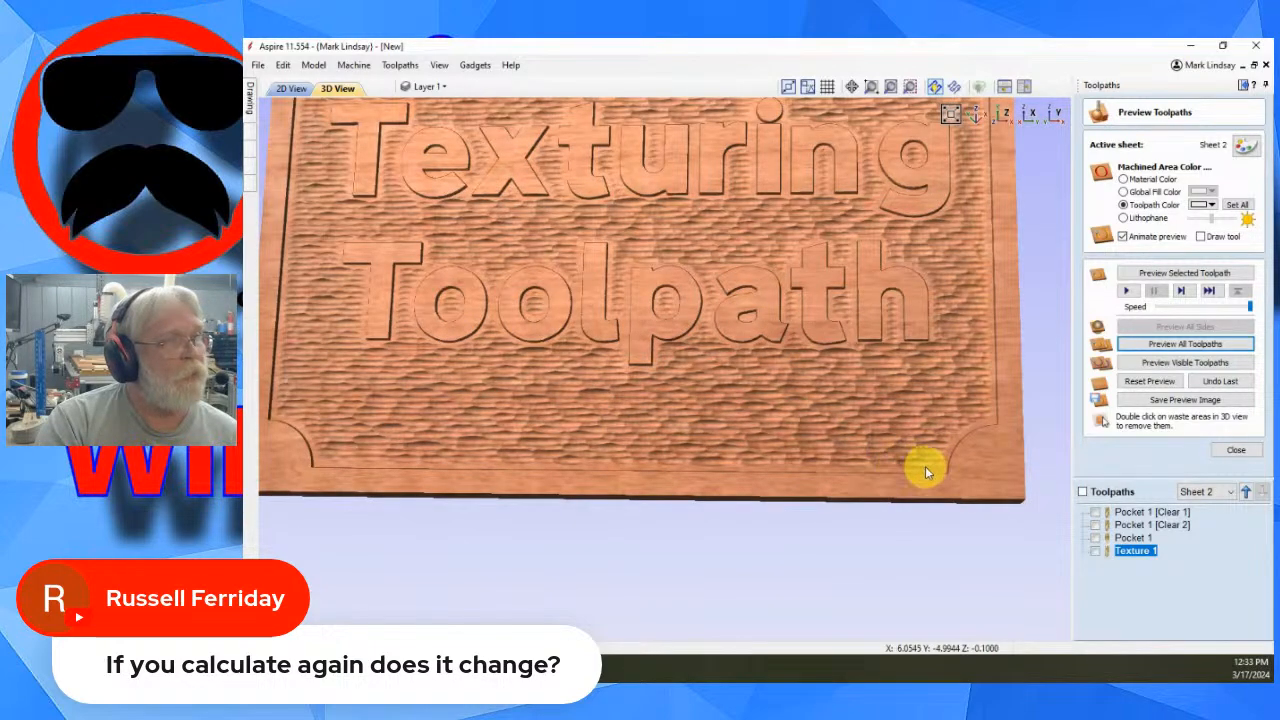
scroll(979, 472, "up", 1)
middle_click_drag(952, 472, 784, 430)
scroll(943, 437, "up", 2)
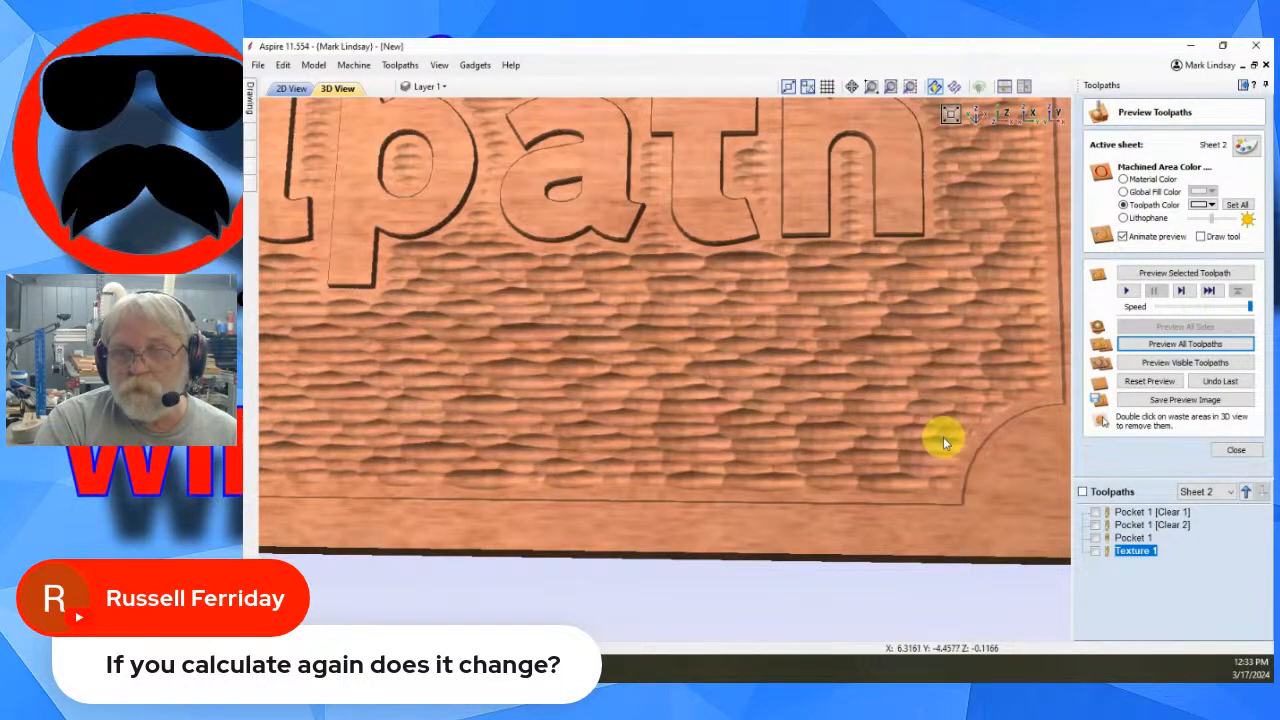
scroll(948, 440, "down", 3)
middle_click_drag(781, 372, 977, 513)
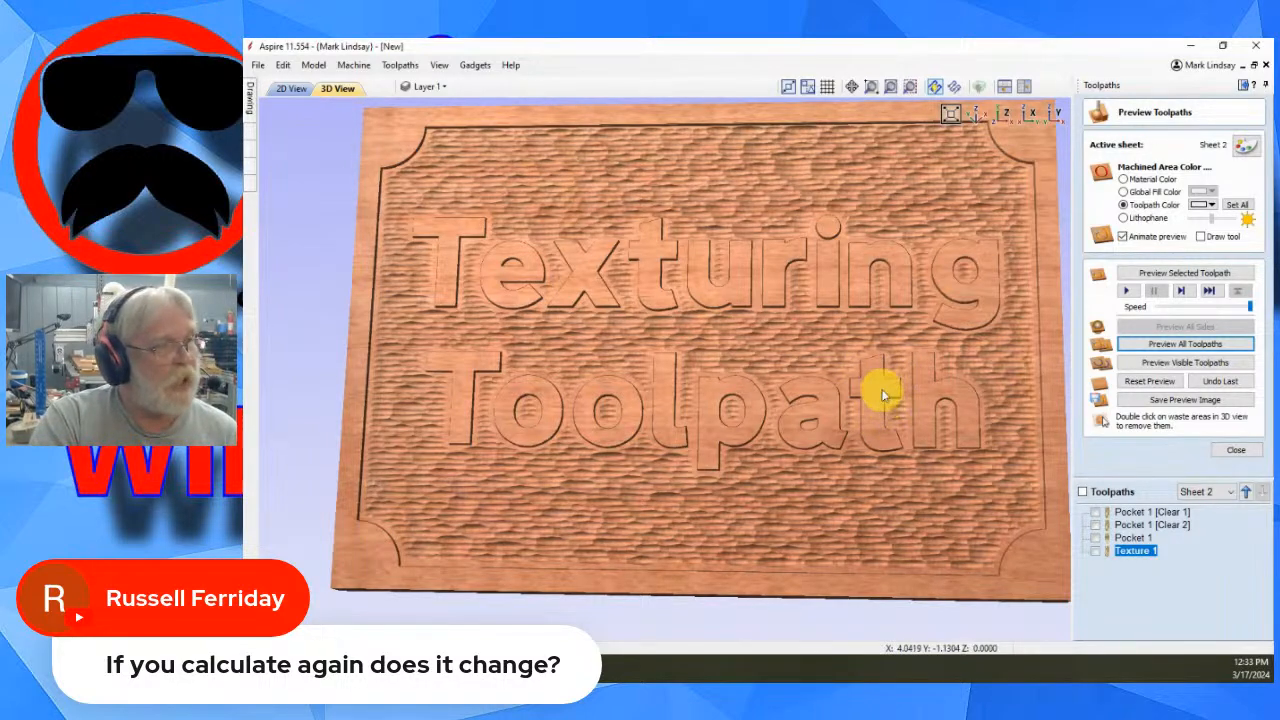
left_click_drag(894, 371, 832, 398)
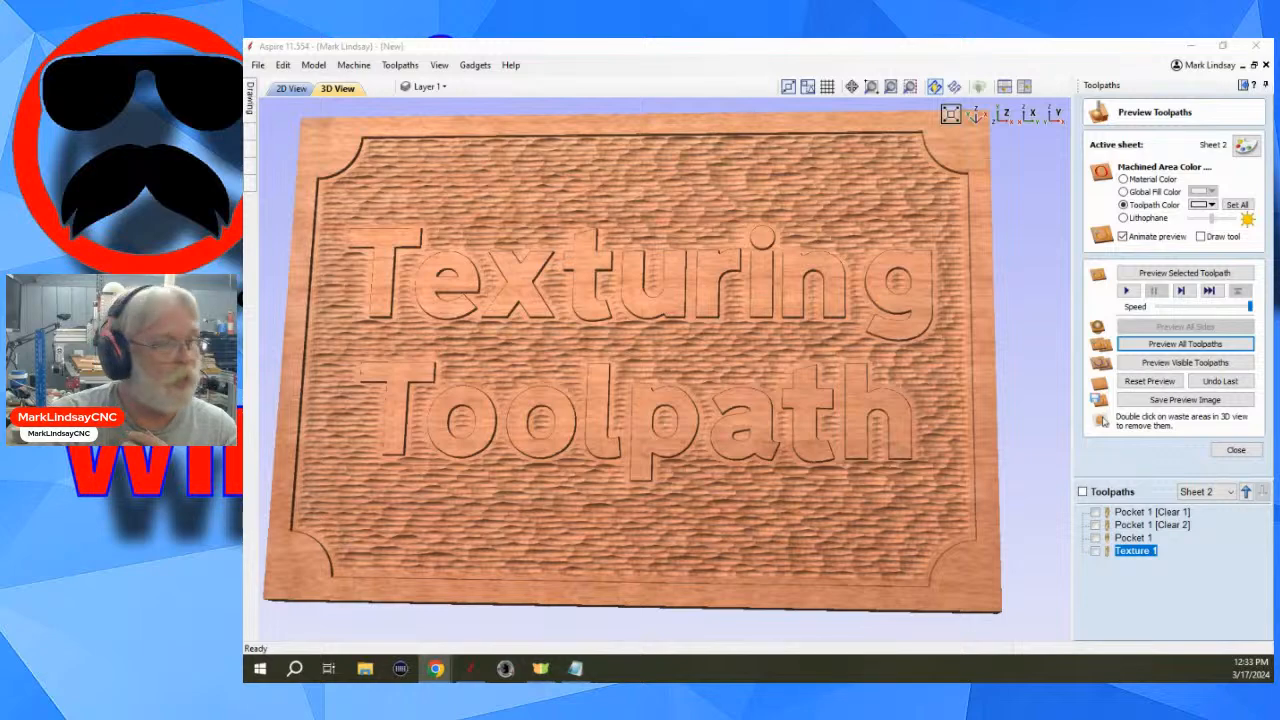
- Close the preview and open the toolpaths summary to review machining times
left_click(1234, 450)
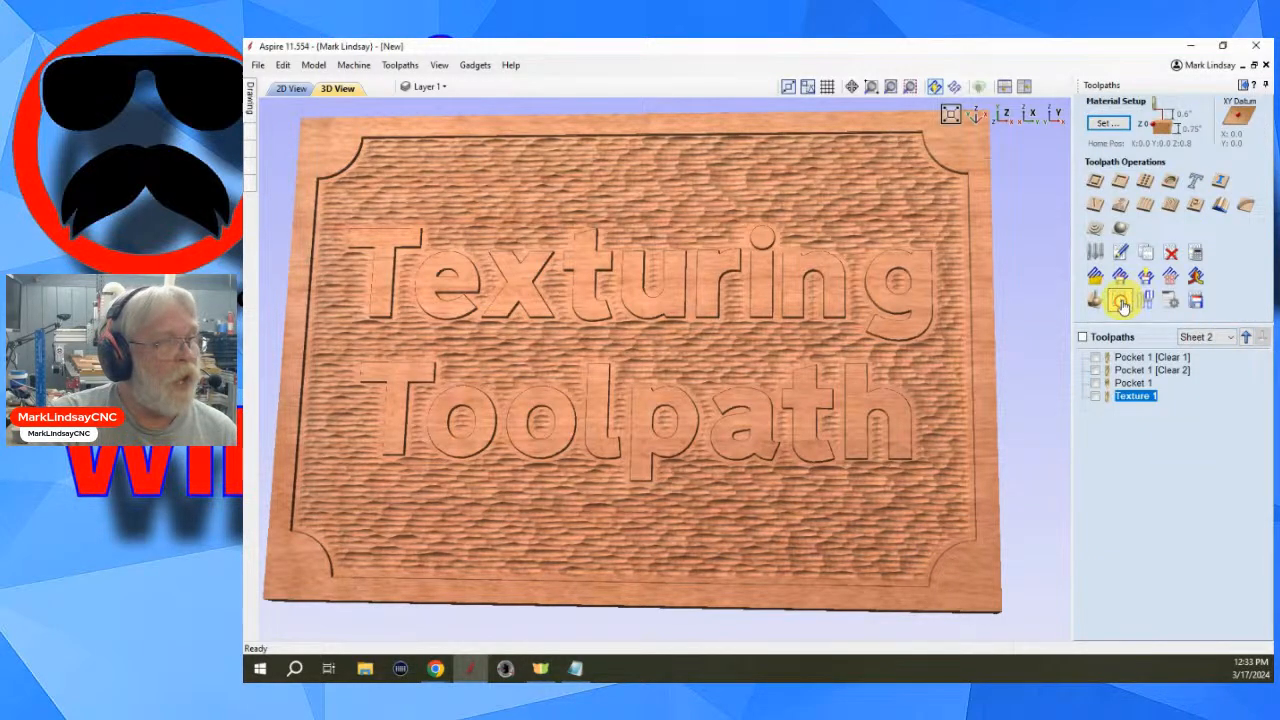
left_click(1121, 305)
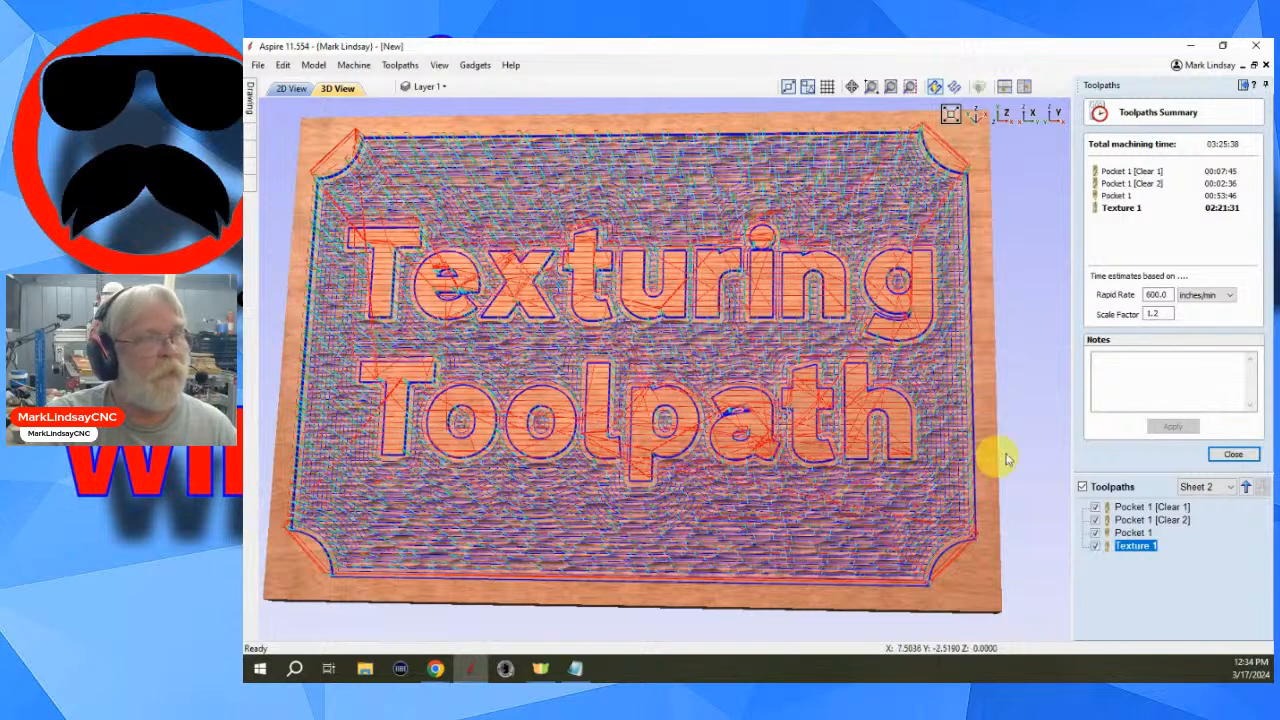
mouse_move(1133, 212)
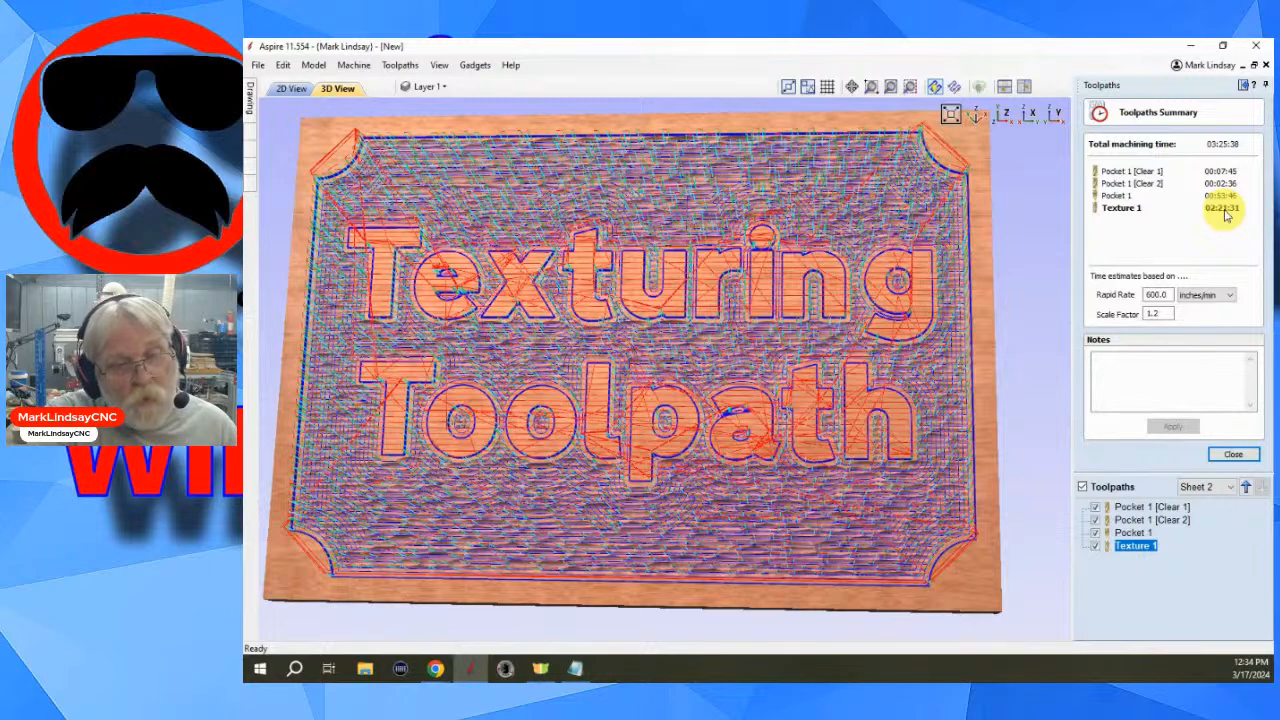
- Toggle toolpath visibility so only Texture 1 is shown and summarised, hiding all three pocket toolpaths
left_click(1095, 547)
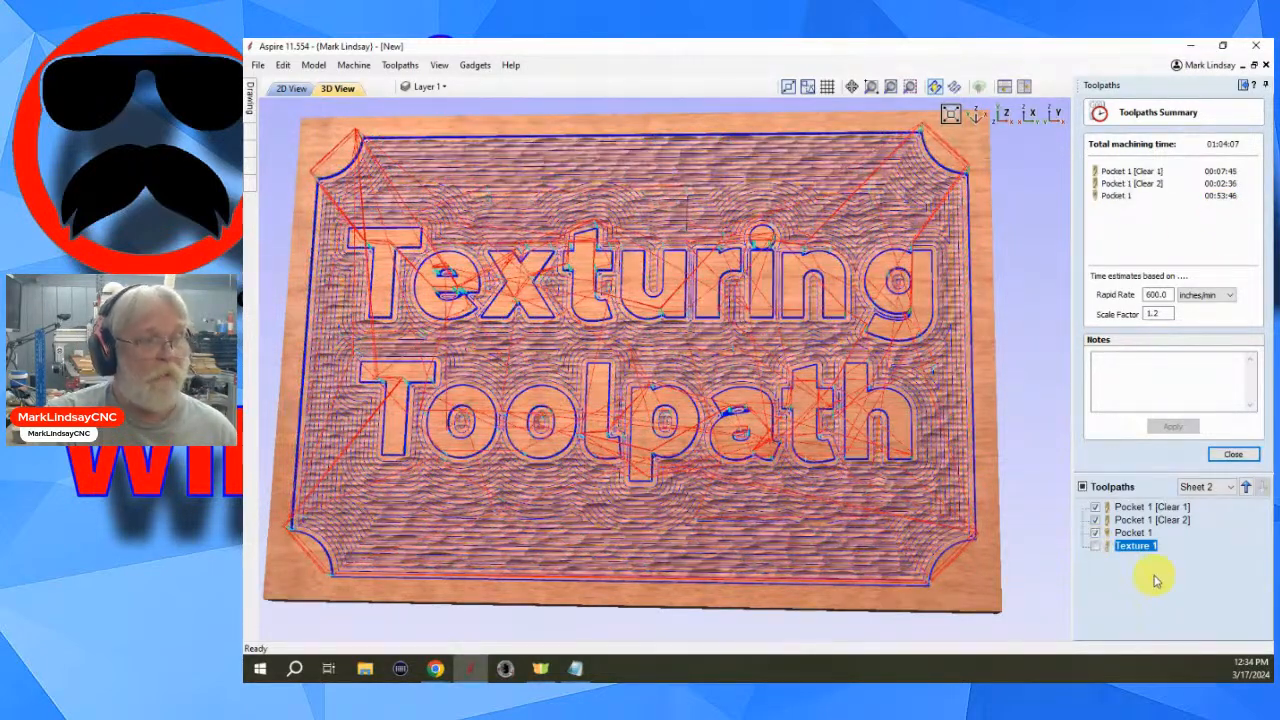
left_click(1095, 533)
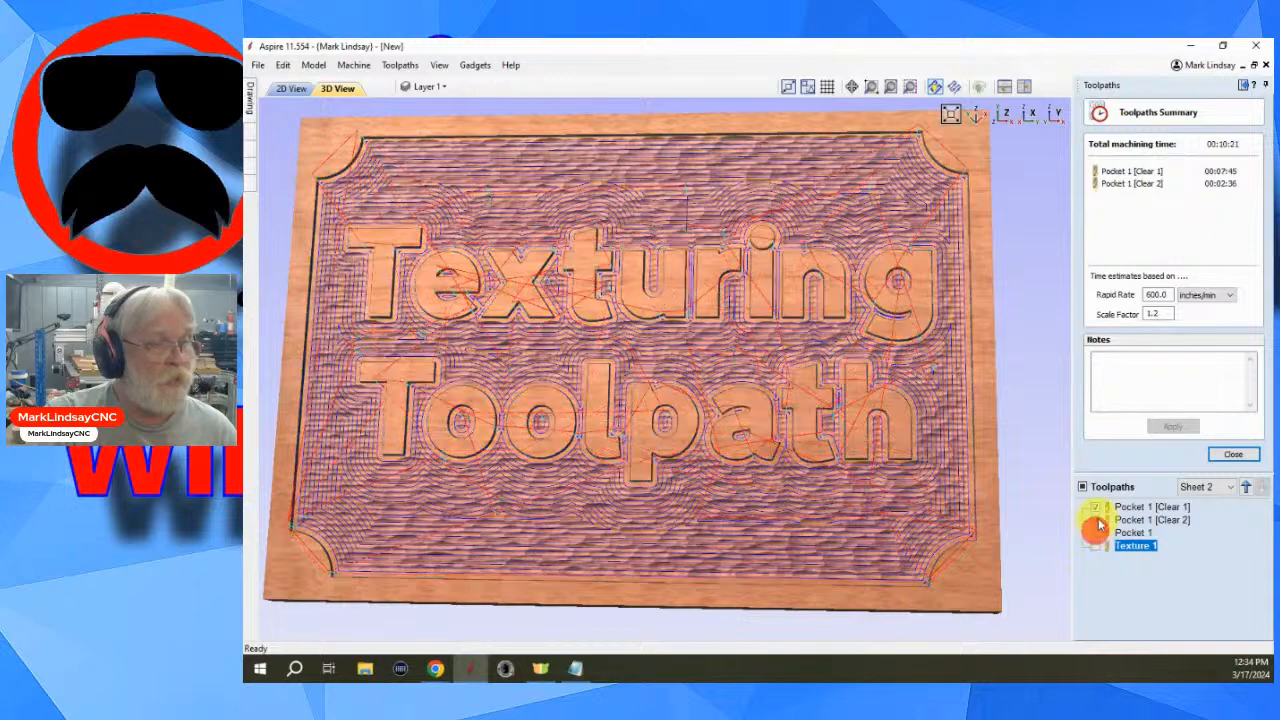
left_click(1095, 520)
left_click(1095, 507)
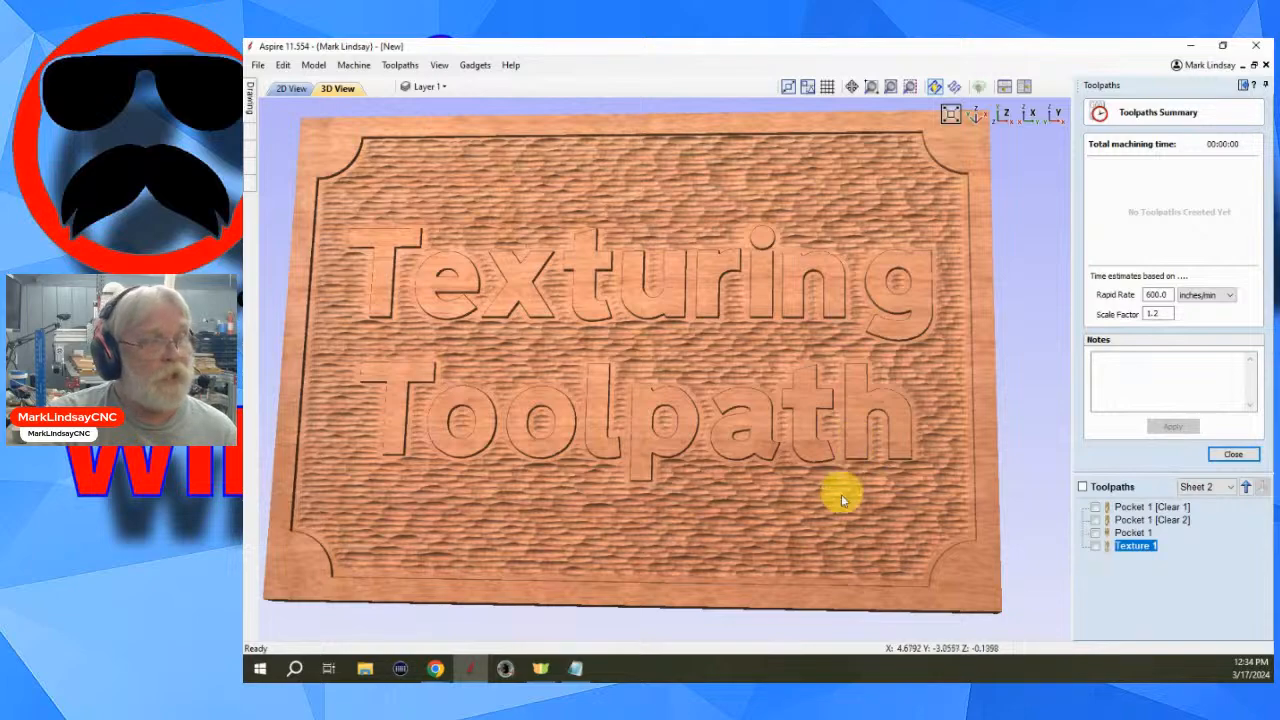
left_click(1095, 546)
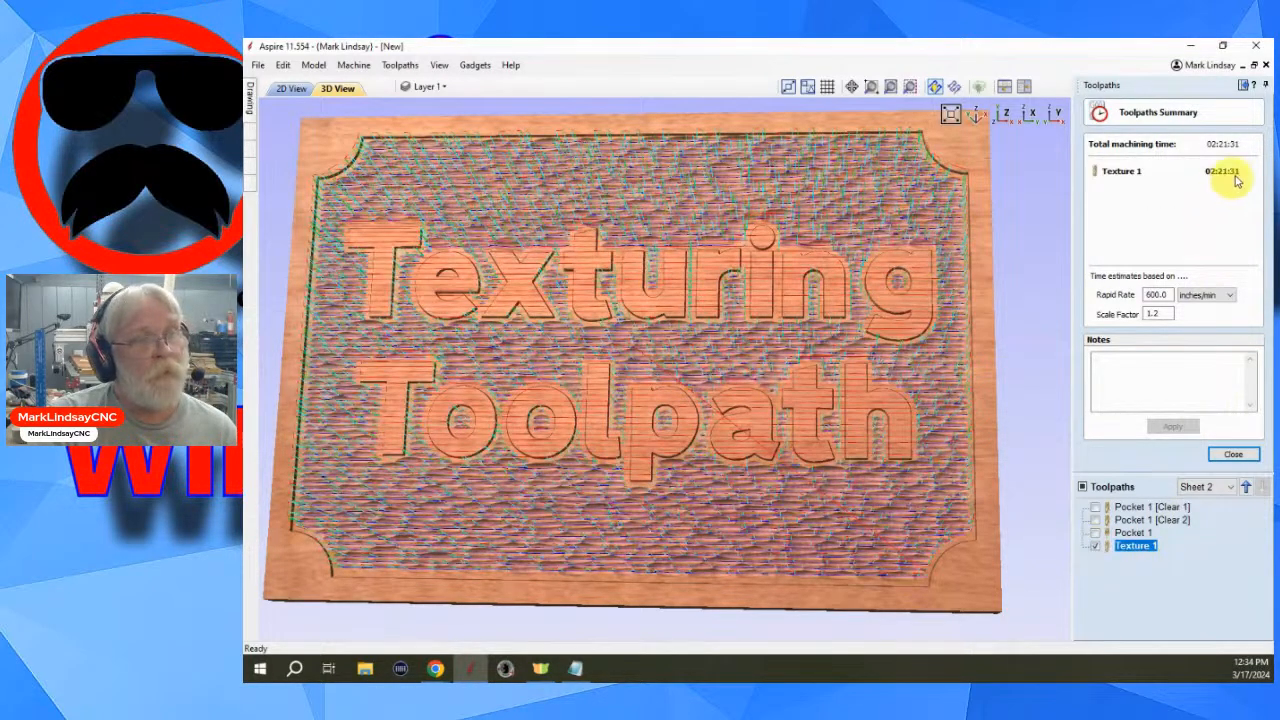
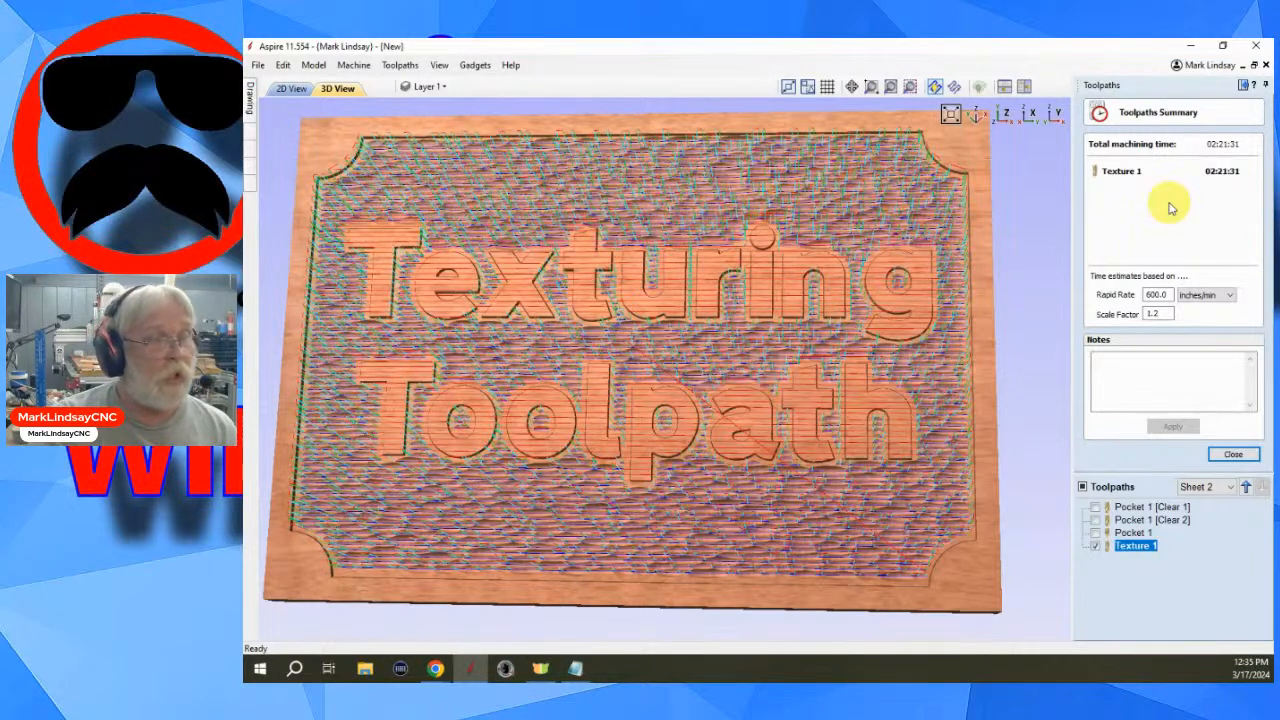
- Open the Texture 1 toolpath for editing and change its tool to the Ball Nose 0.5 inches bit
left_click(1233, 455)
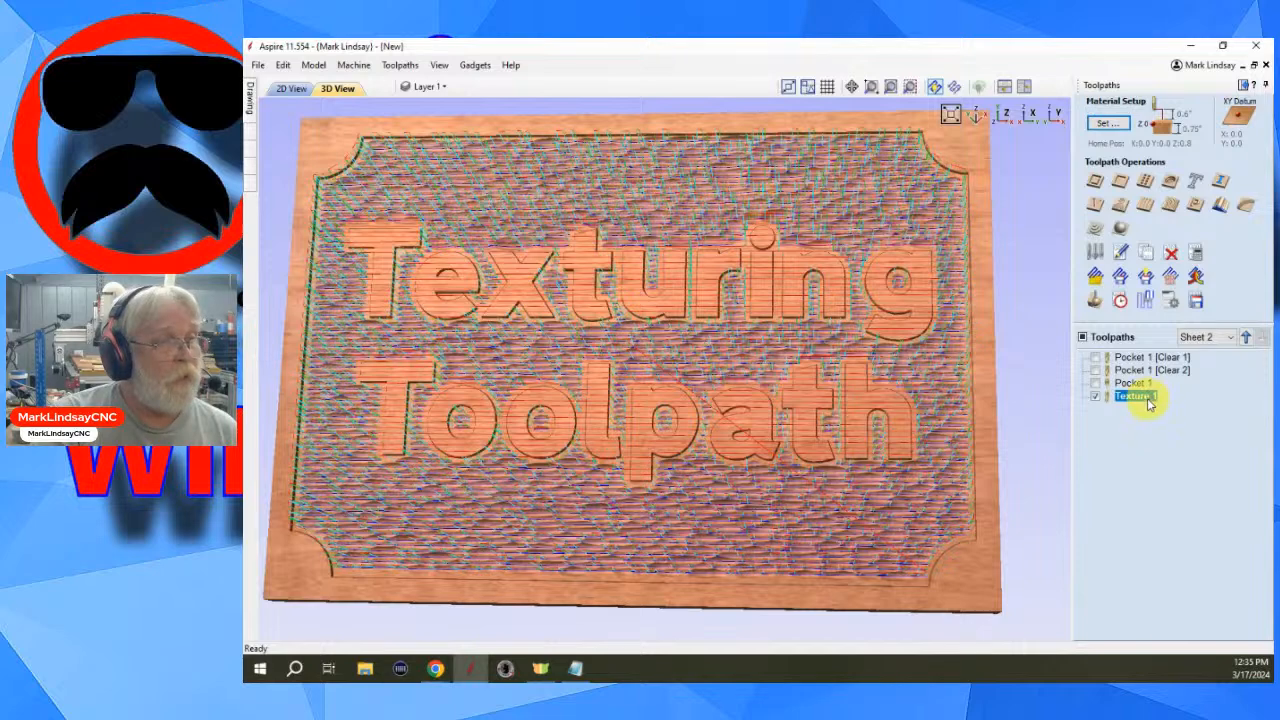
double_click(1140, 397)
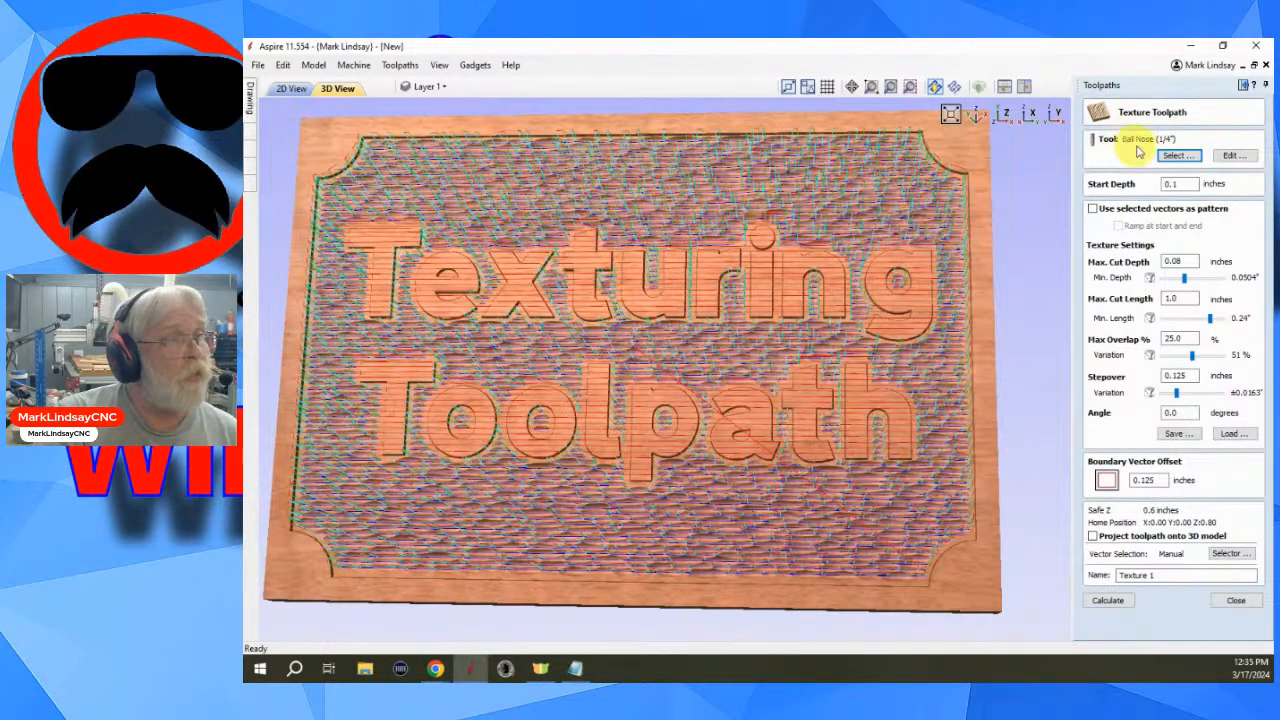
left_click(1180, 157)
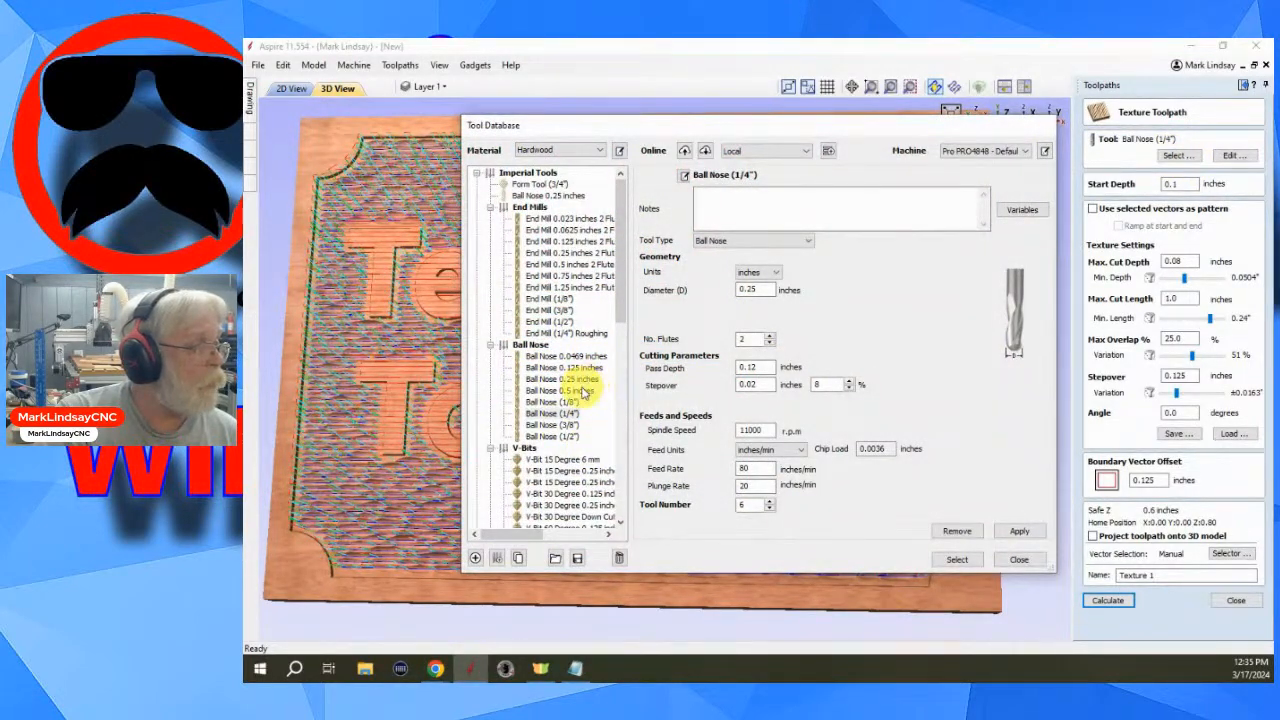
left_click(580, 392)
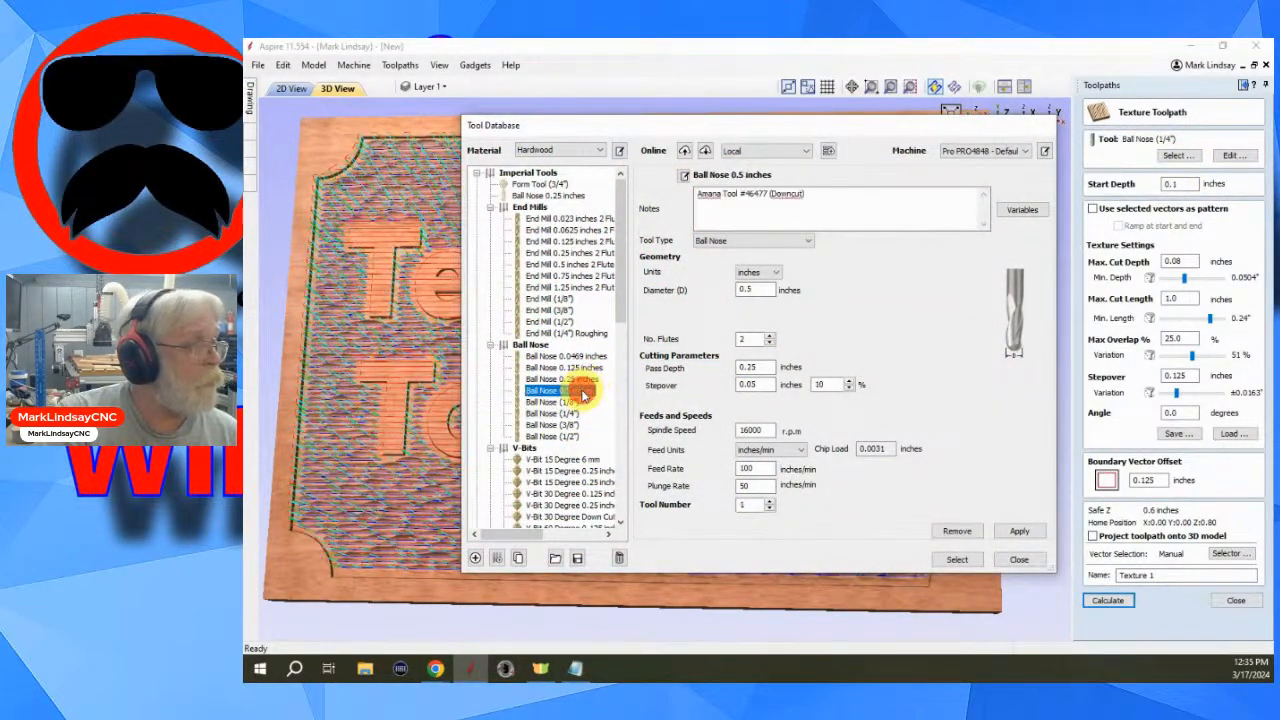
left_click(958, 560)
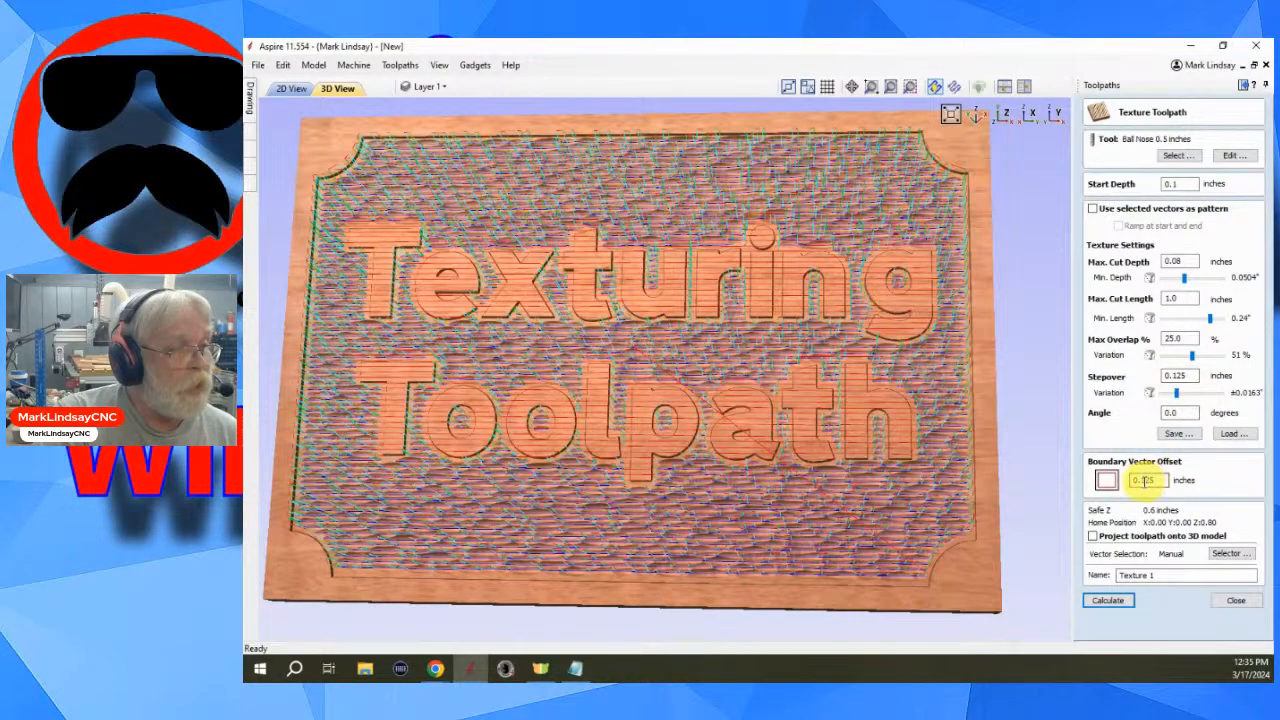
- Set the boundary vector offset to 0.0625 inches and the max overlap to 15%, then recalculate the texture toolpath
left_click_drag(1143, 480, 1157, 480)
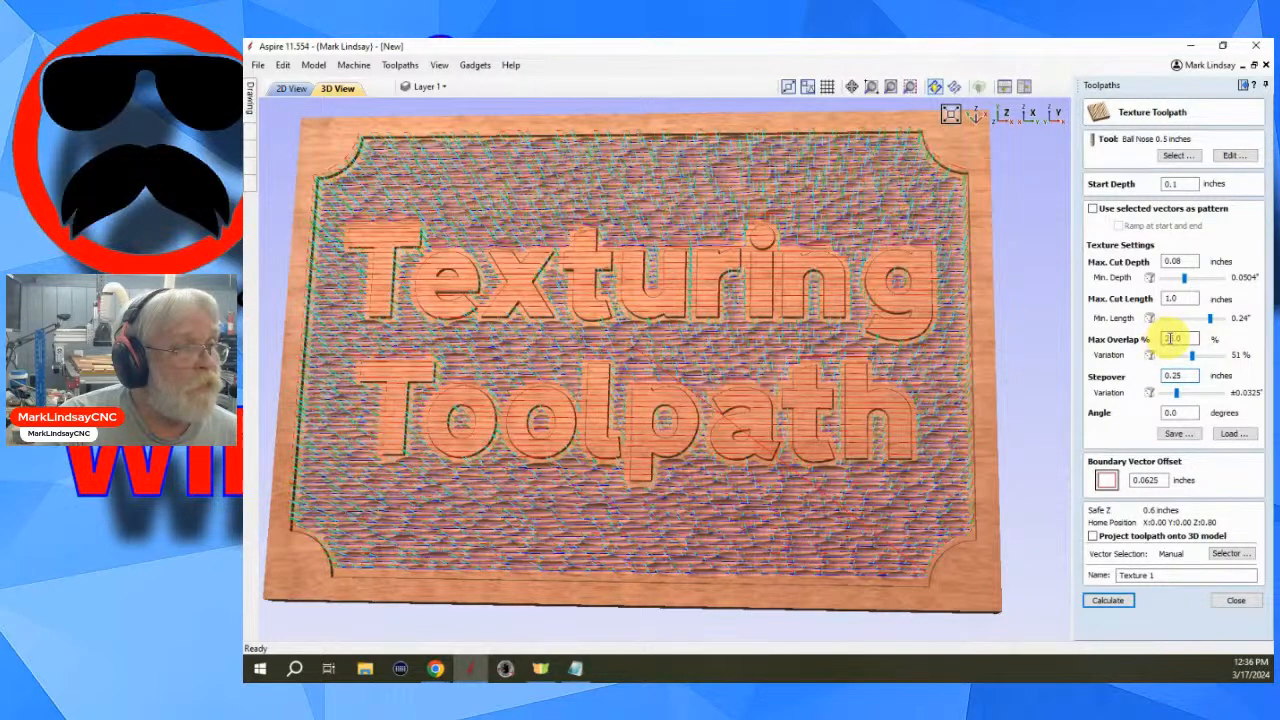
double_click(1176, 338)
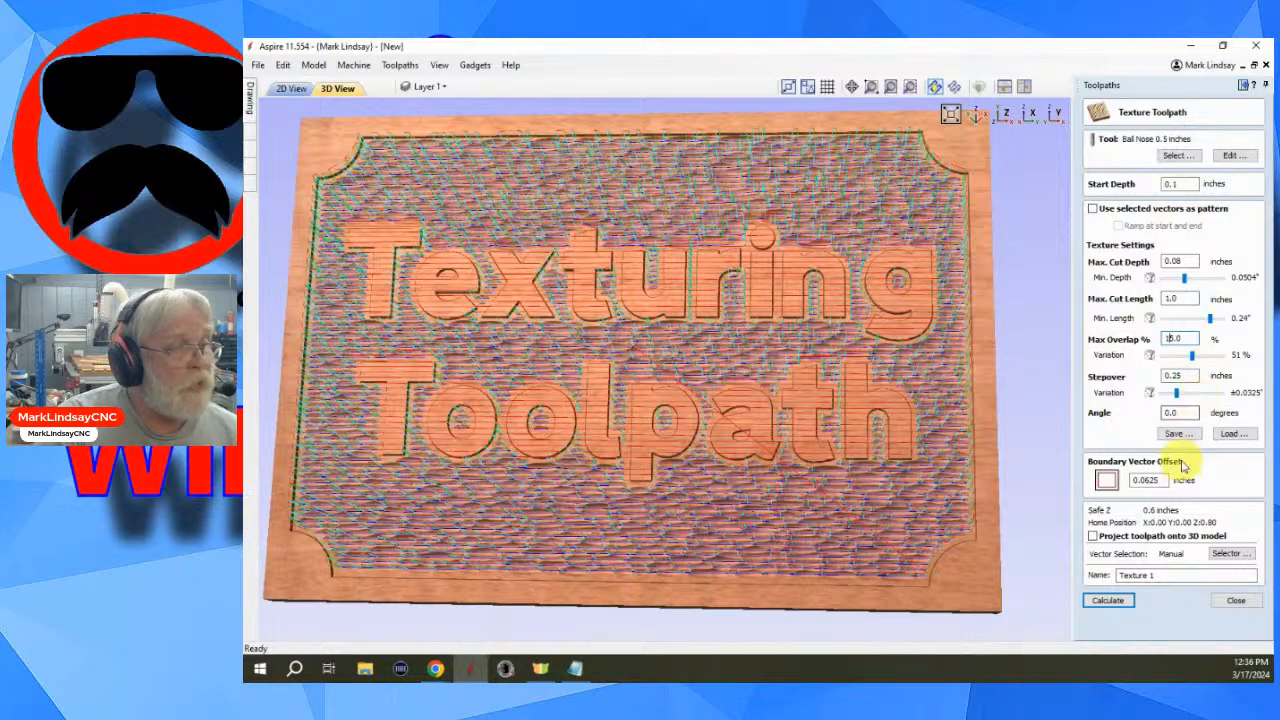
left_click(1108, 603)
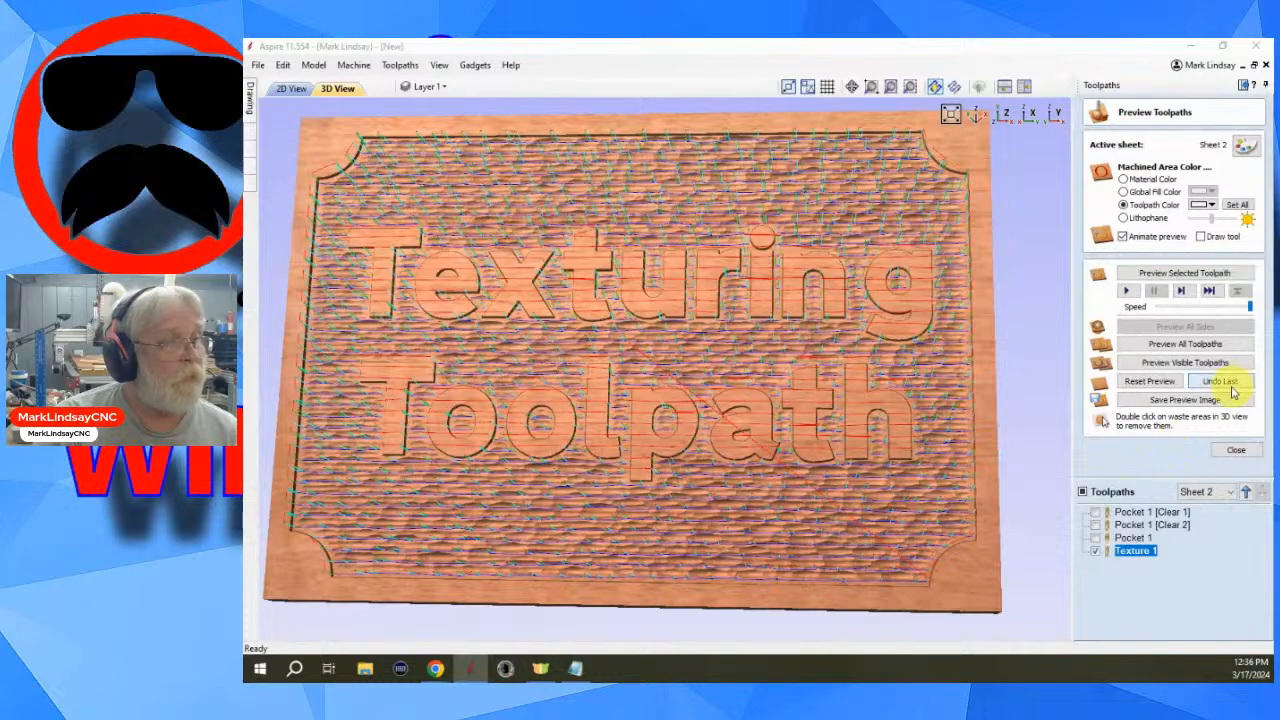
- Undo the last preview, make only the three pocket toolpaths visible and preview the visible toolpaths
left_click(1230, 385)
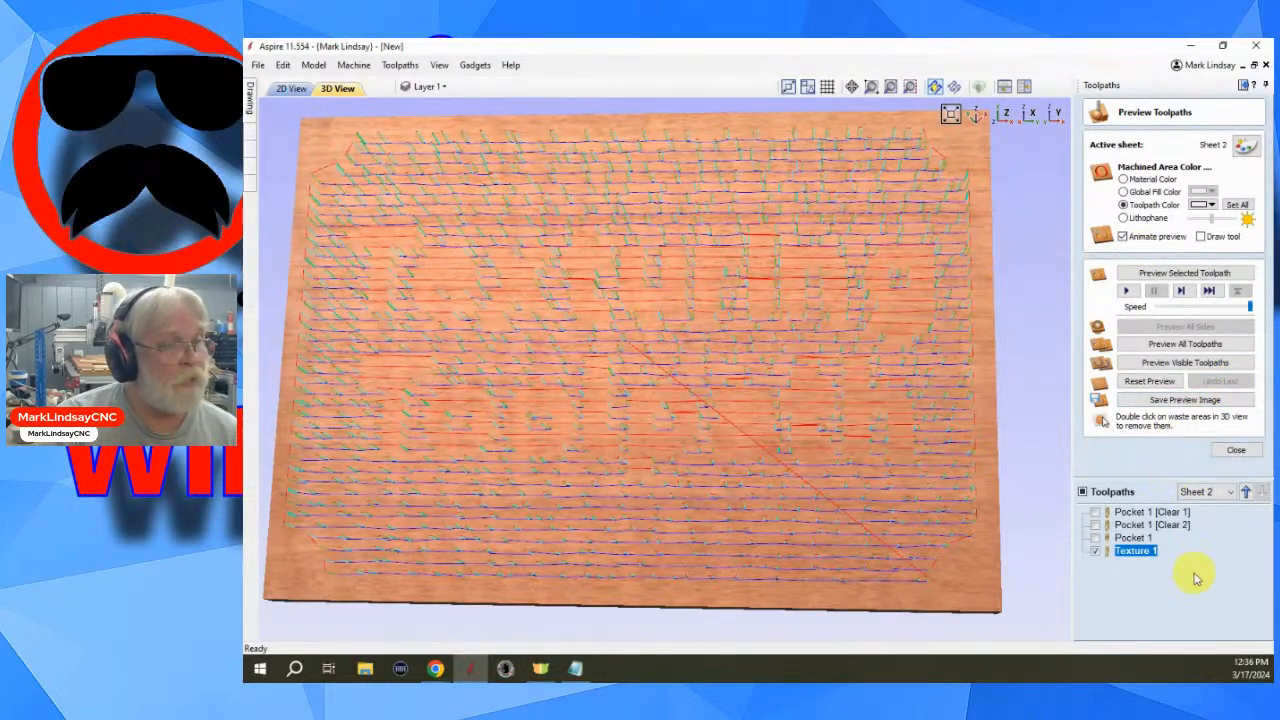
left_click(1095, 511)
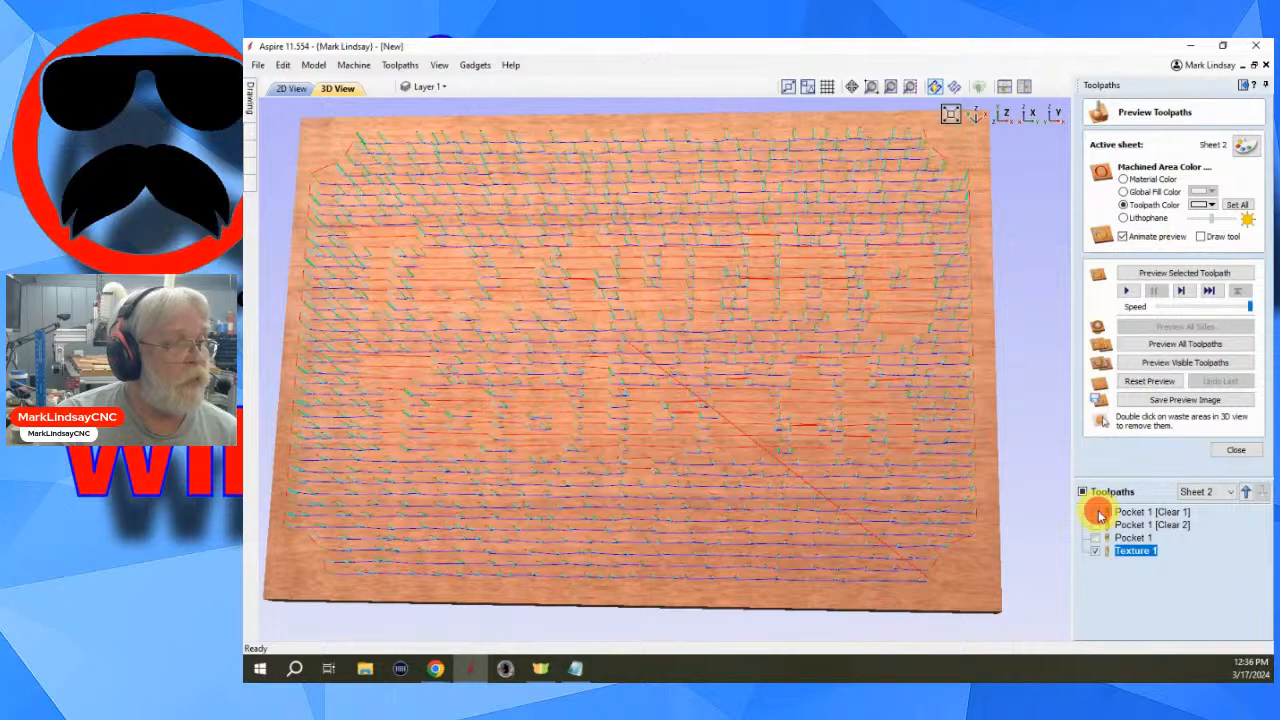
left_click(1095, 524)
left_click(1095, 537)
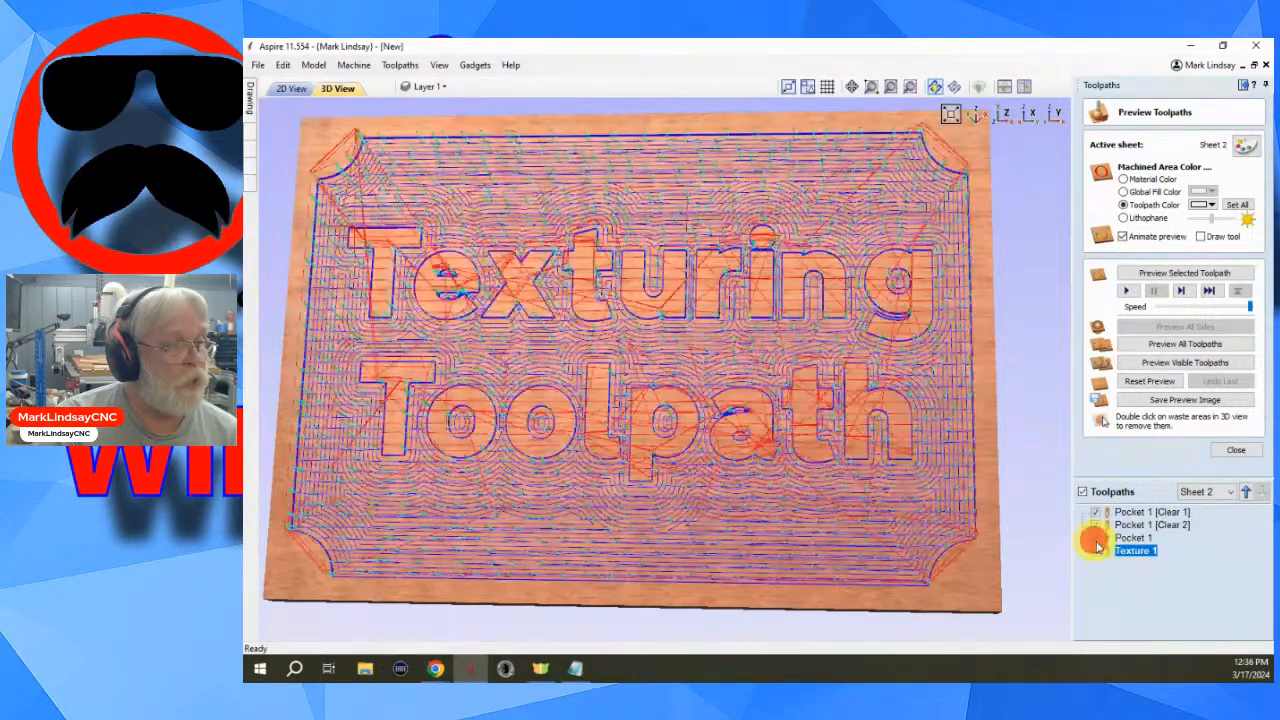
left_click(1096, 551)
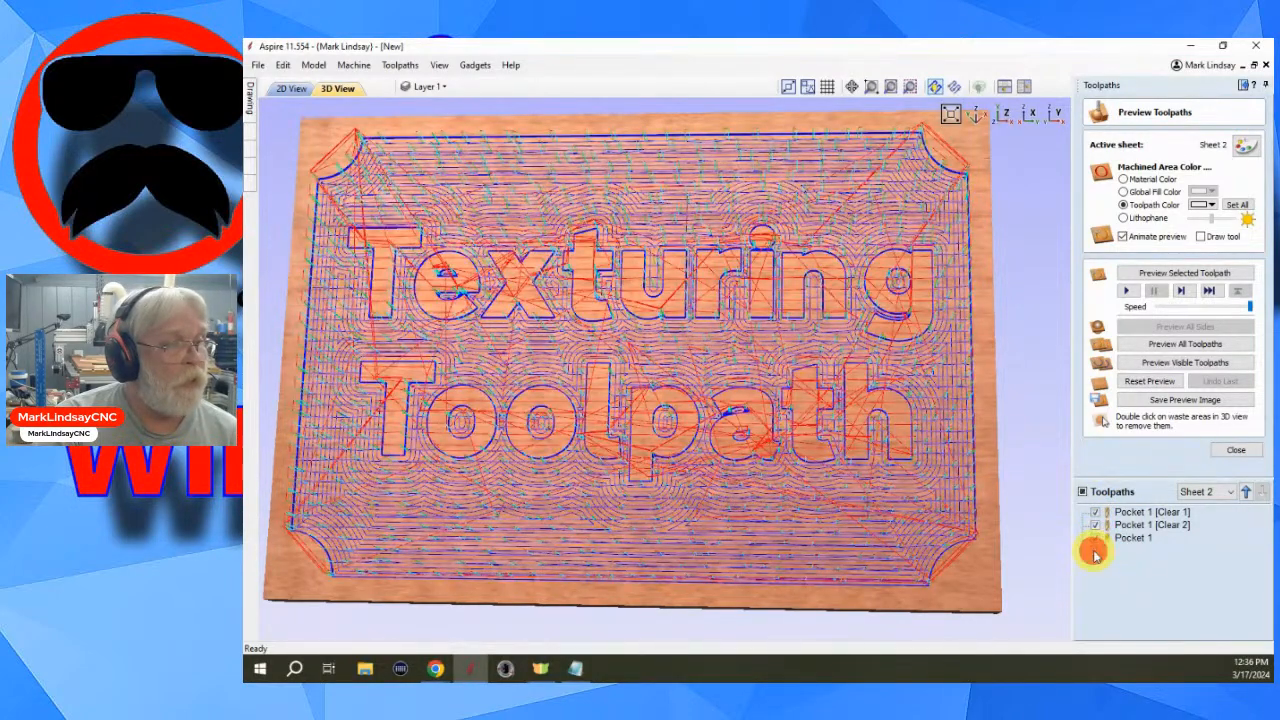
left_click(1187, 363)
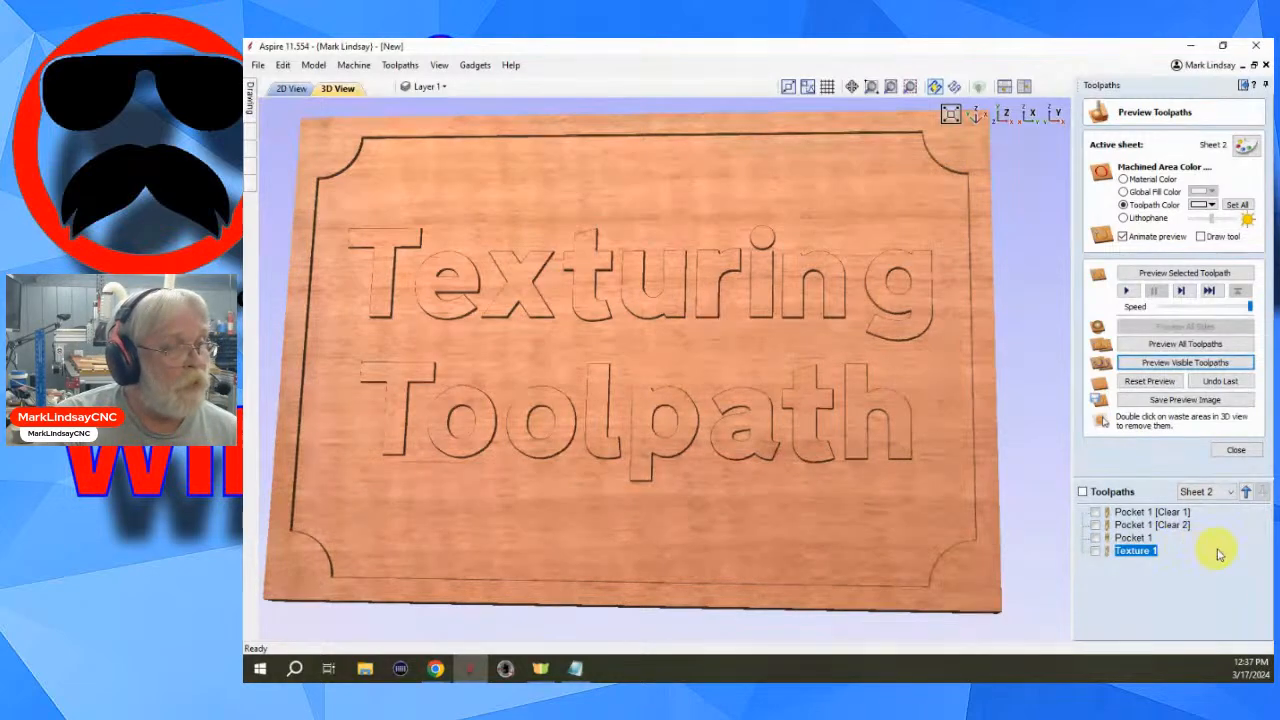
- Preview the selected Texture 1 toolpath over the pockets and zoom in to inspect the texture
mouse_move(1136, 557)
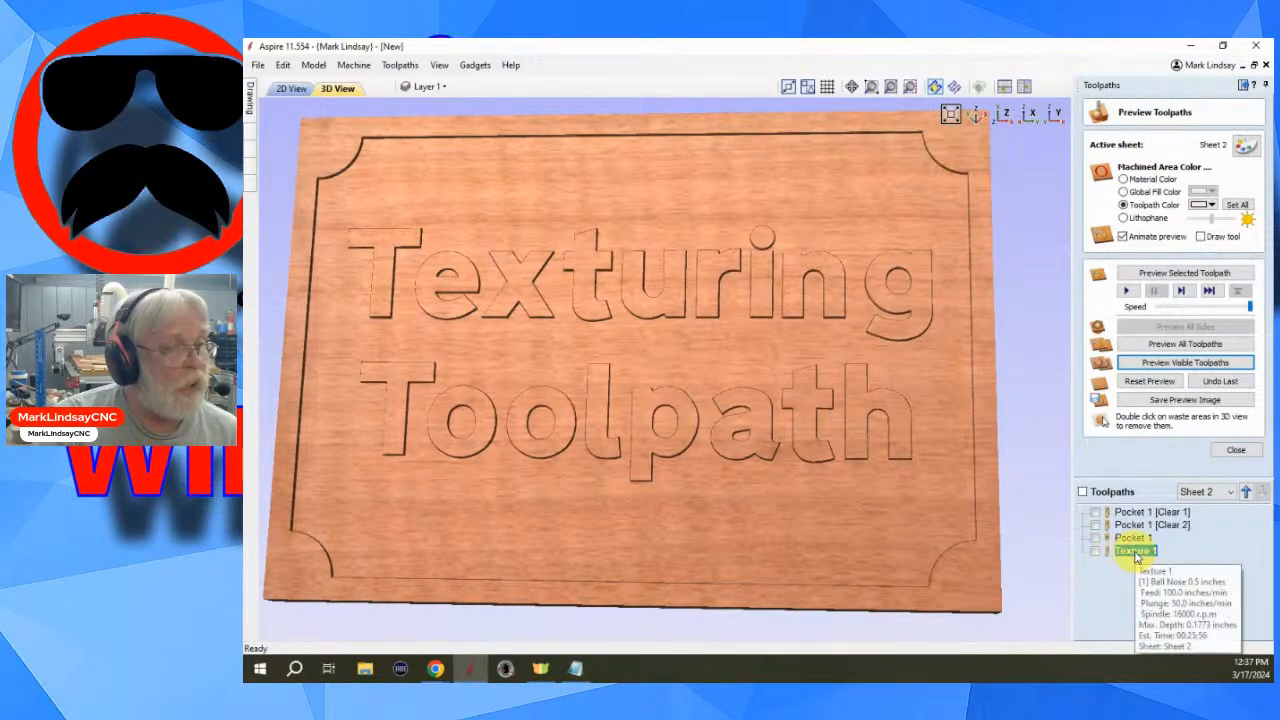
left_click(1184, 272)
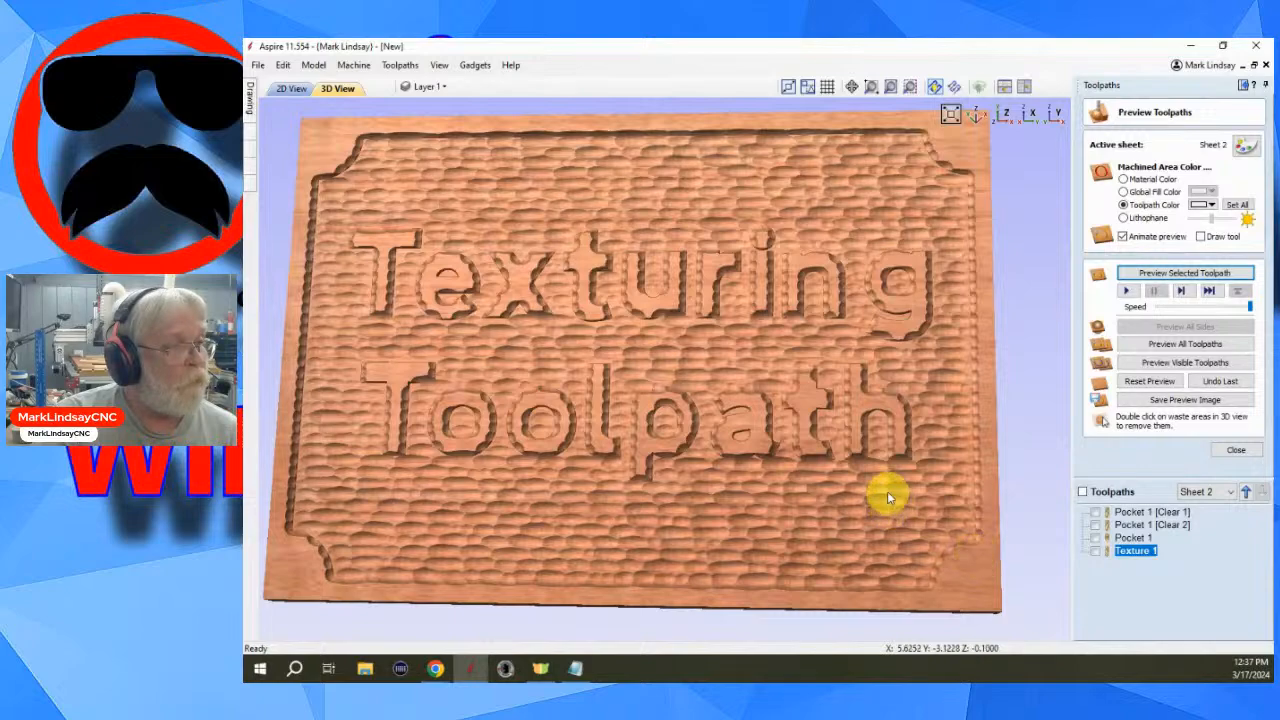
scroll(889, 488, "up", 5)
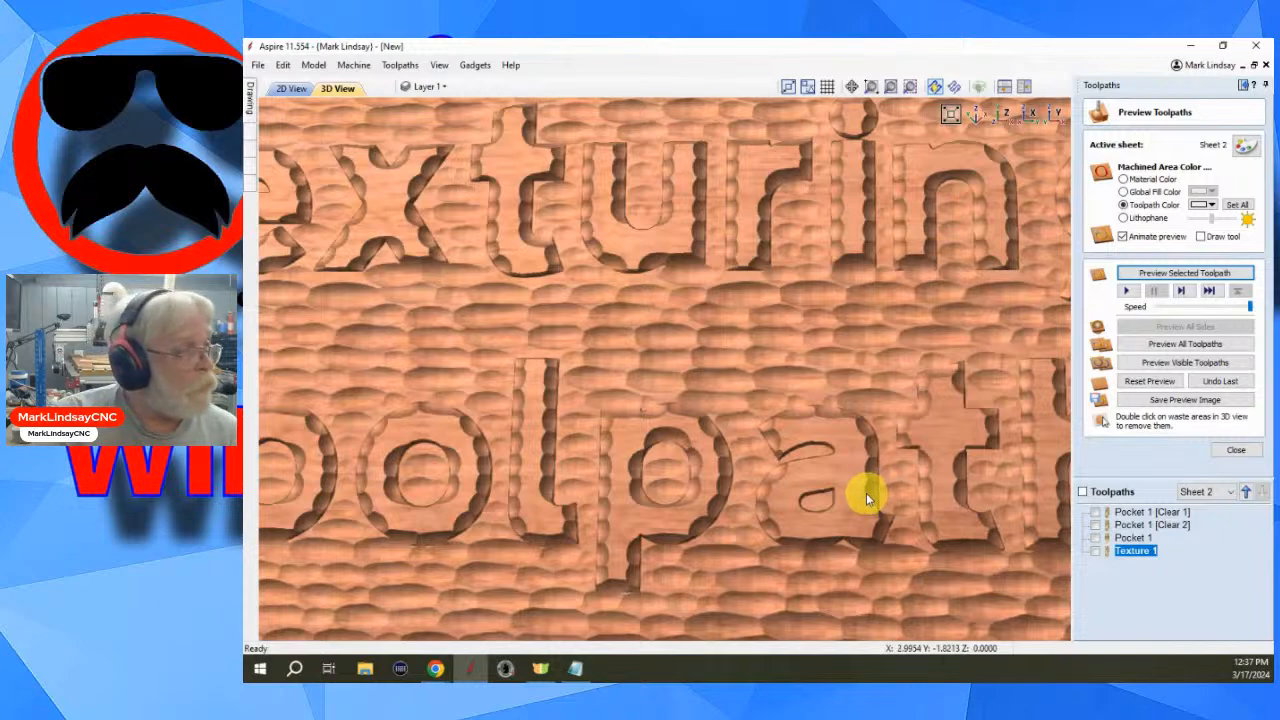
scroll(866, 495, "down", 6)
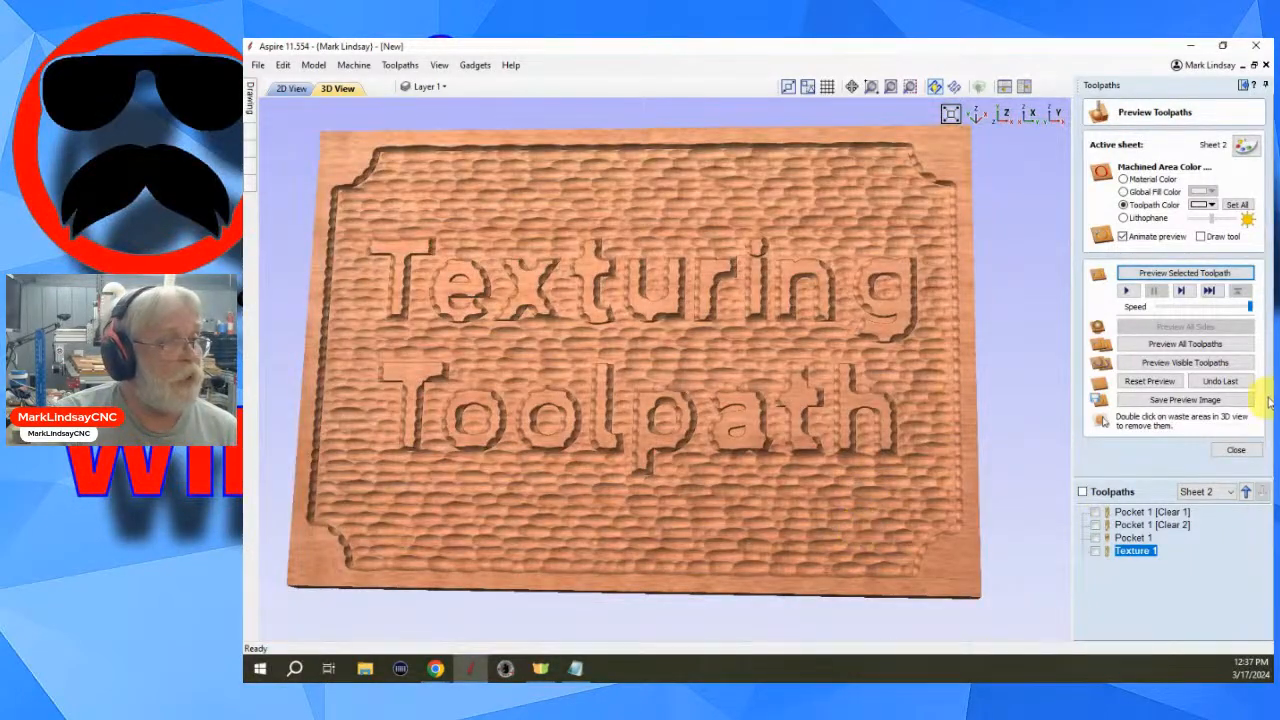
- Undo the texture preview, reopen Texture 1 and set its boundary vector offset to 0.25 inches
left_click(1220, 382)
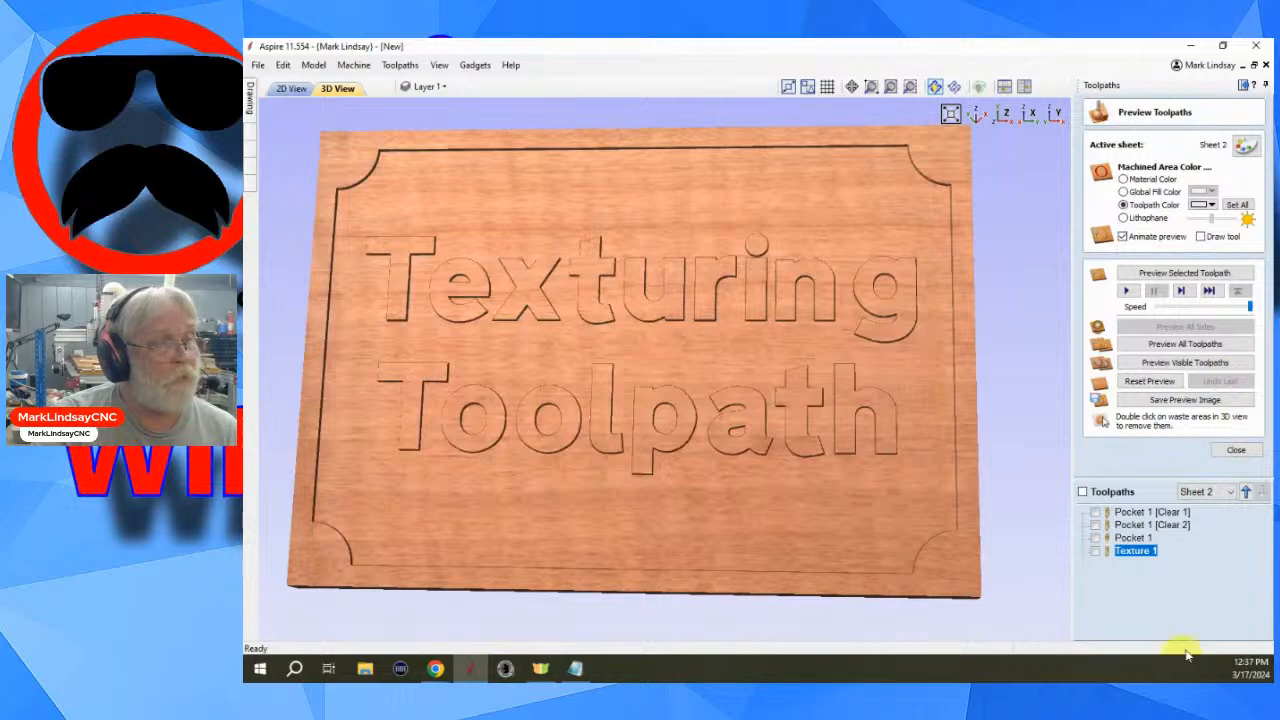
double_click(1130, 551)
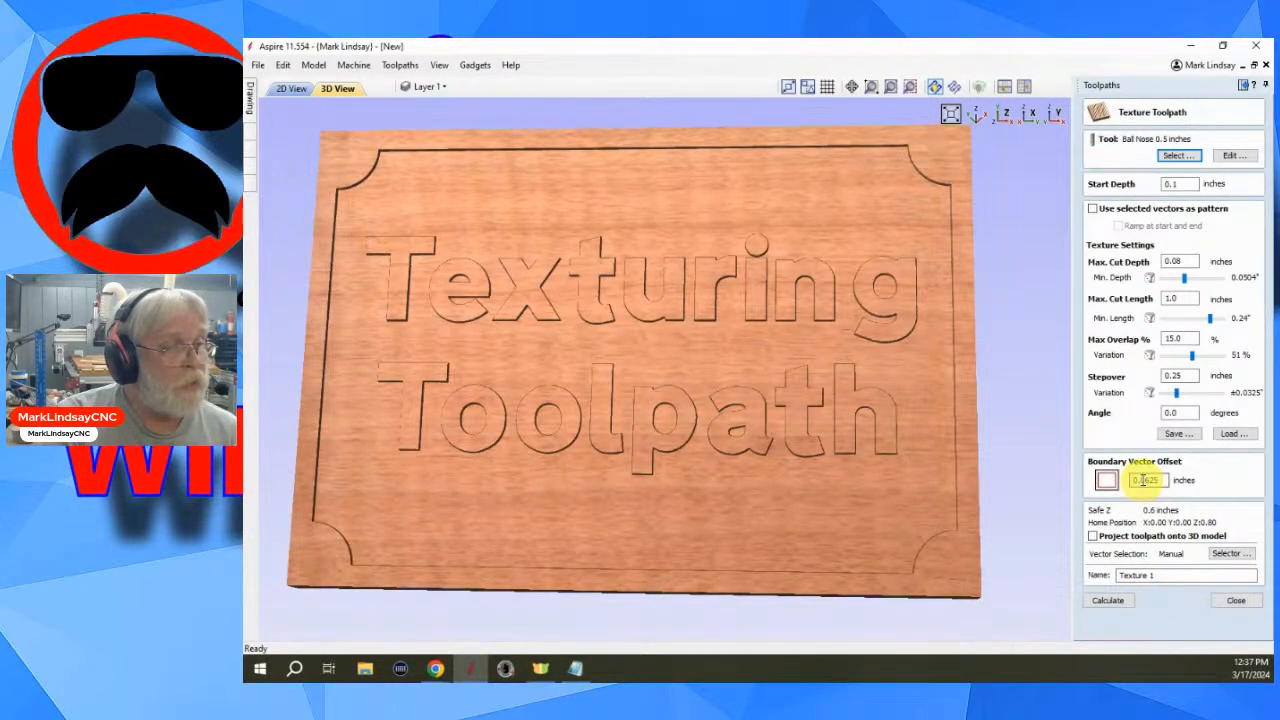
left_click_drag(1142, 481, 1150, 482)
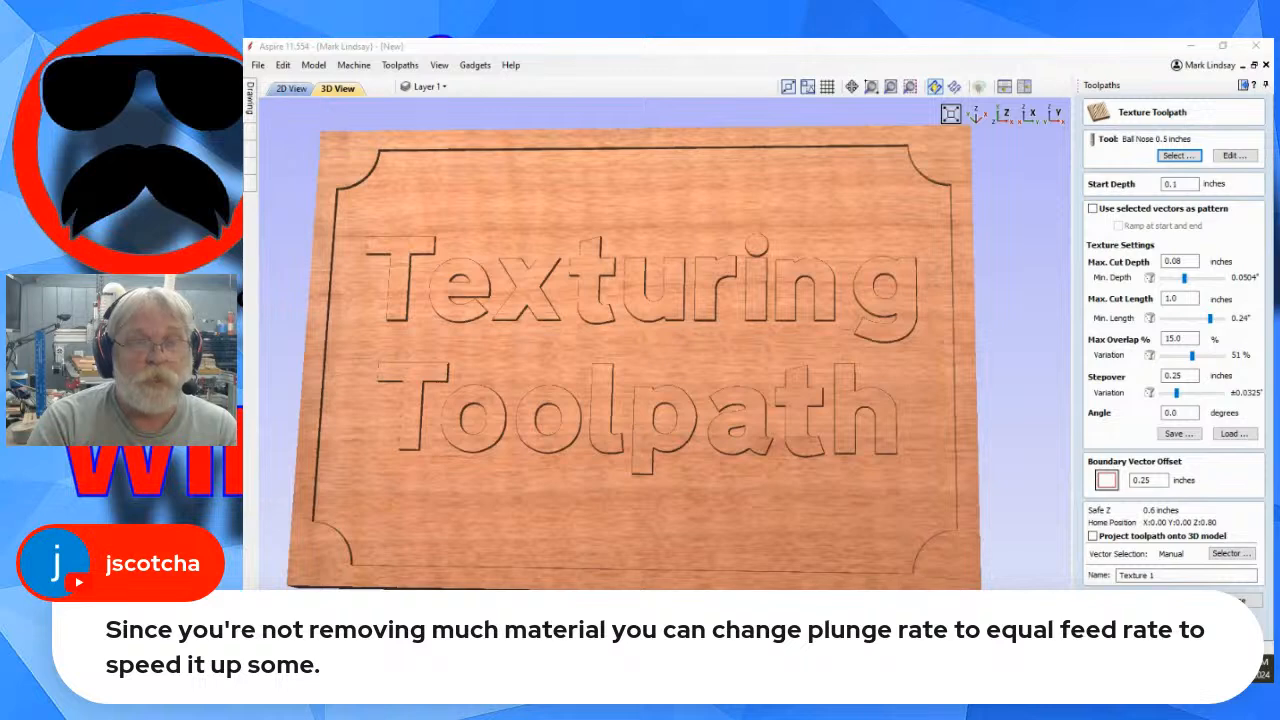
- Edit the Ball Nose 0.5 inches tool and set its plunge rate to 100 inches/min
left_click(1232, 156)
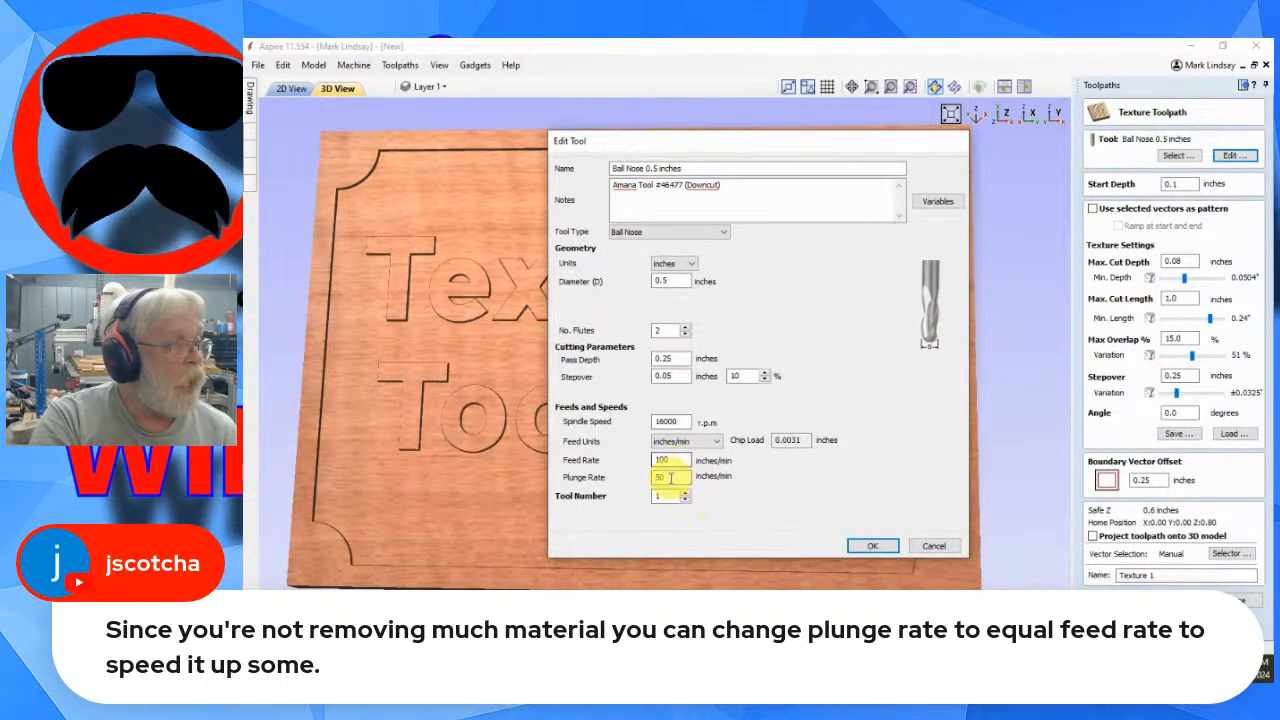
double_click(669, 477)
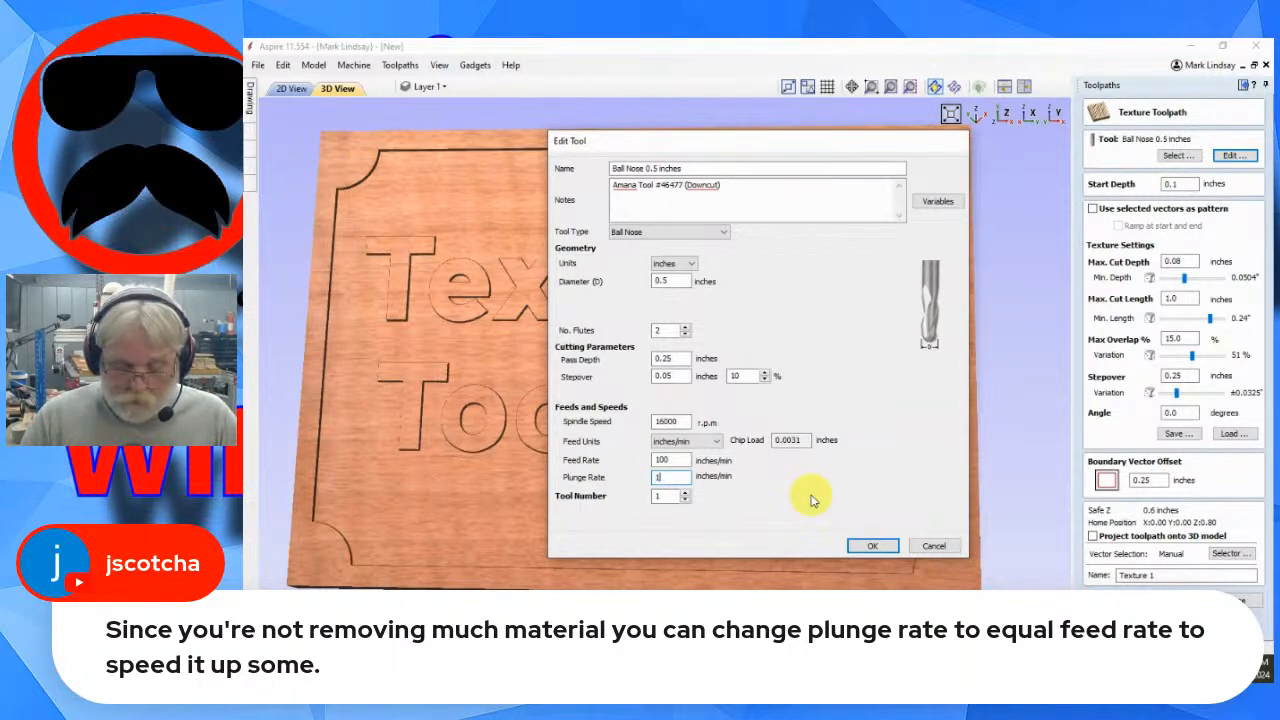
left_click(874, 546)
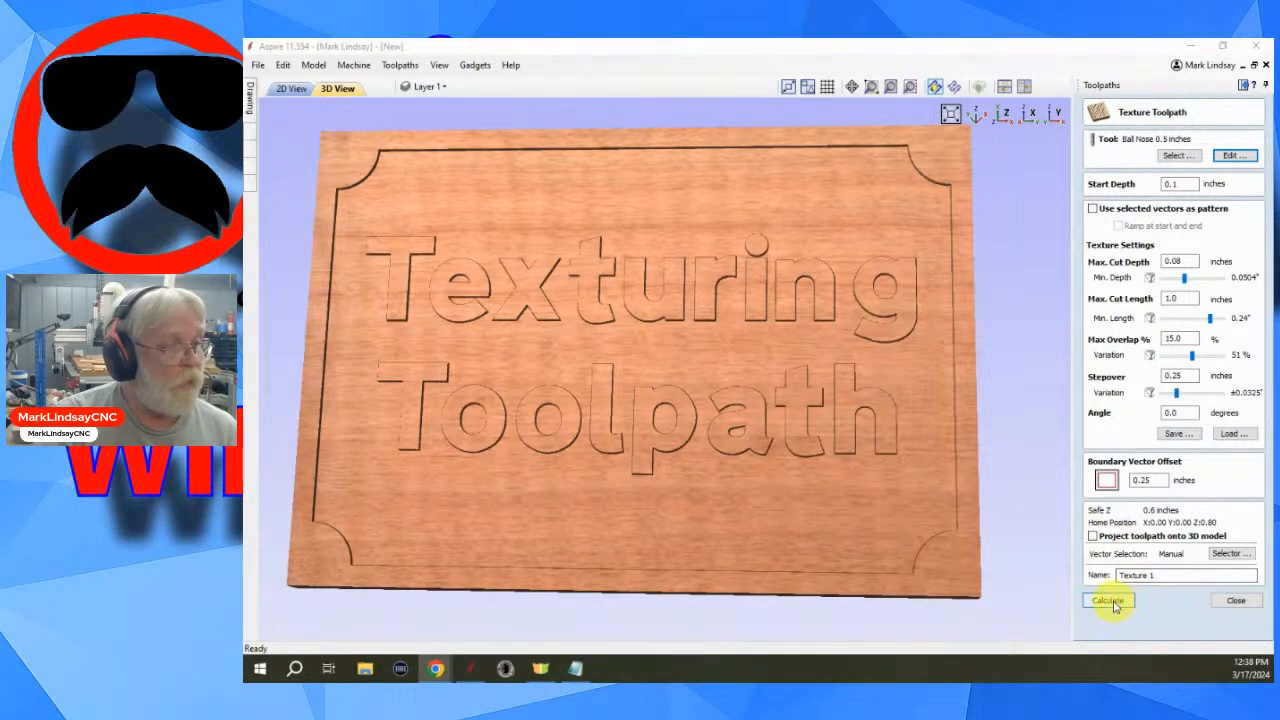
- Recalculate the texture toolpath, preview it, and close the preview
left_click(1107, 598)
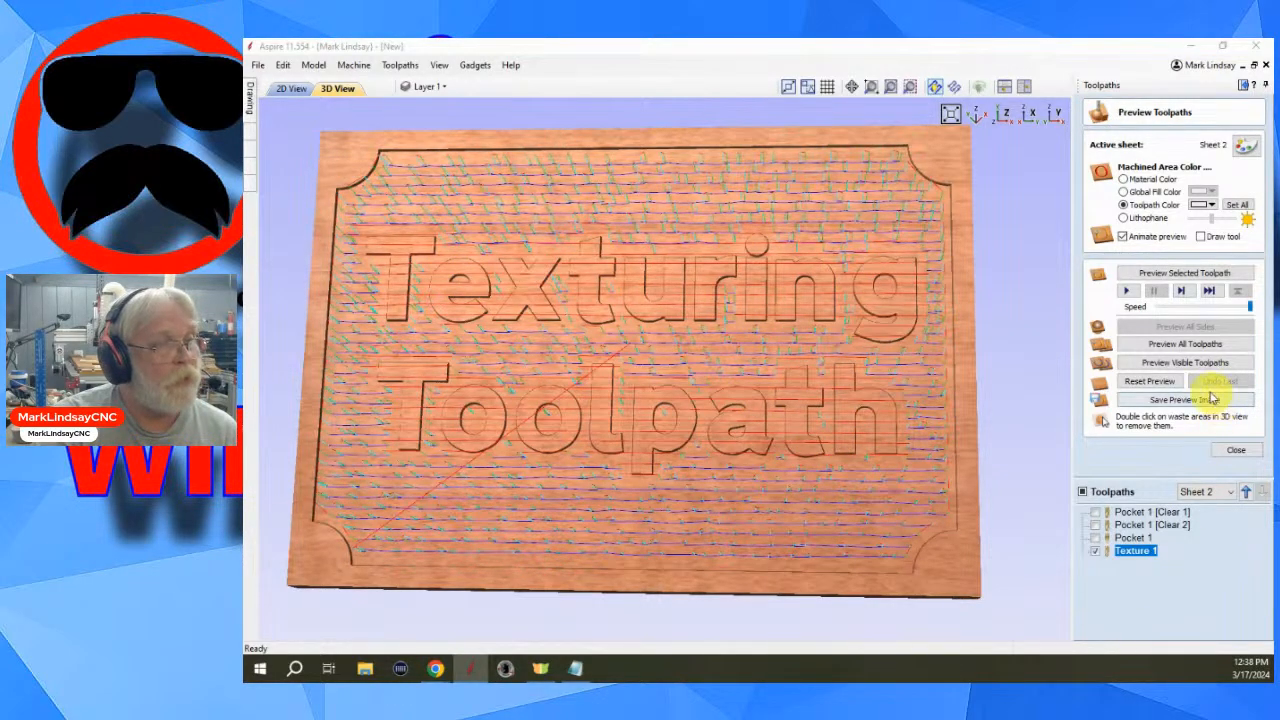
left_click(1196, 275)
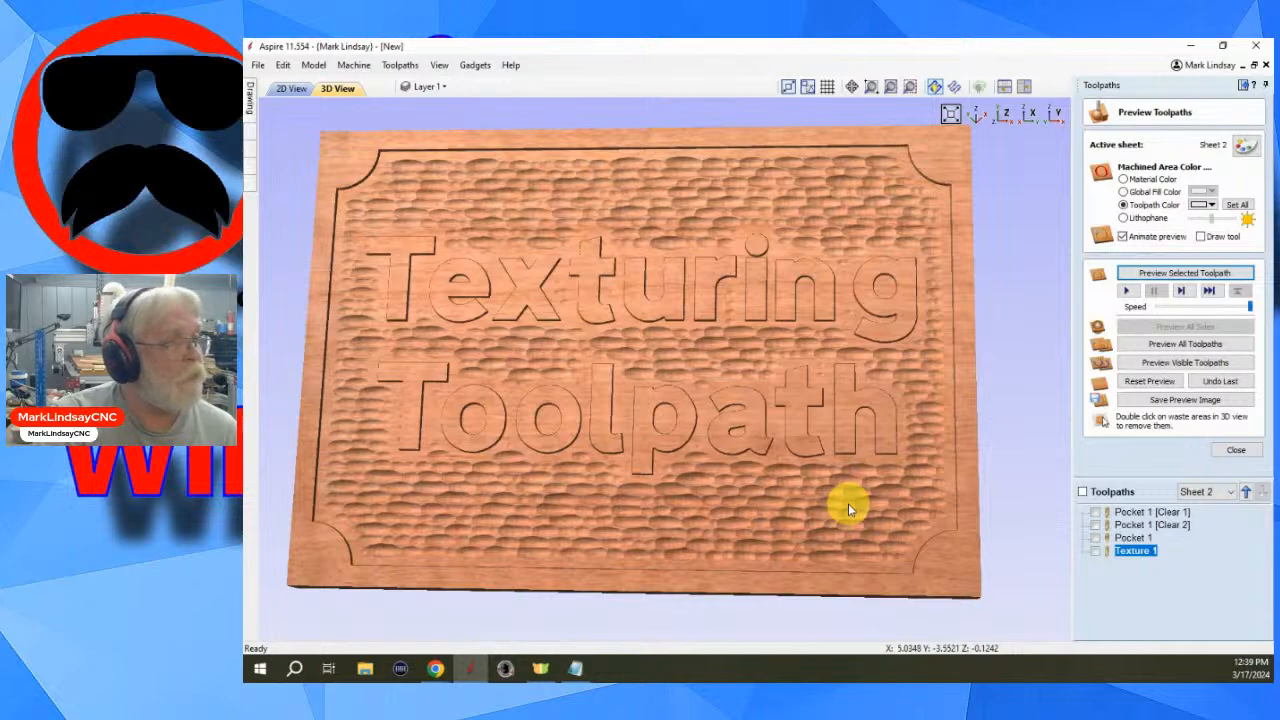
left_click(1245, 455)
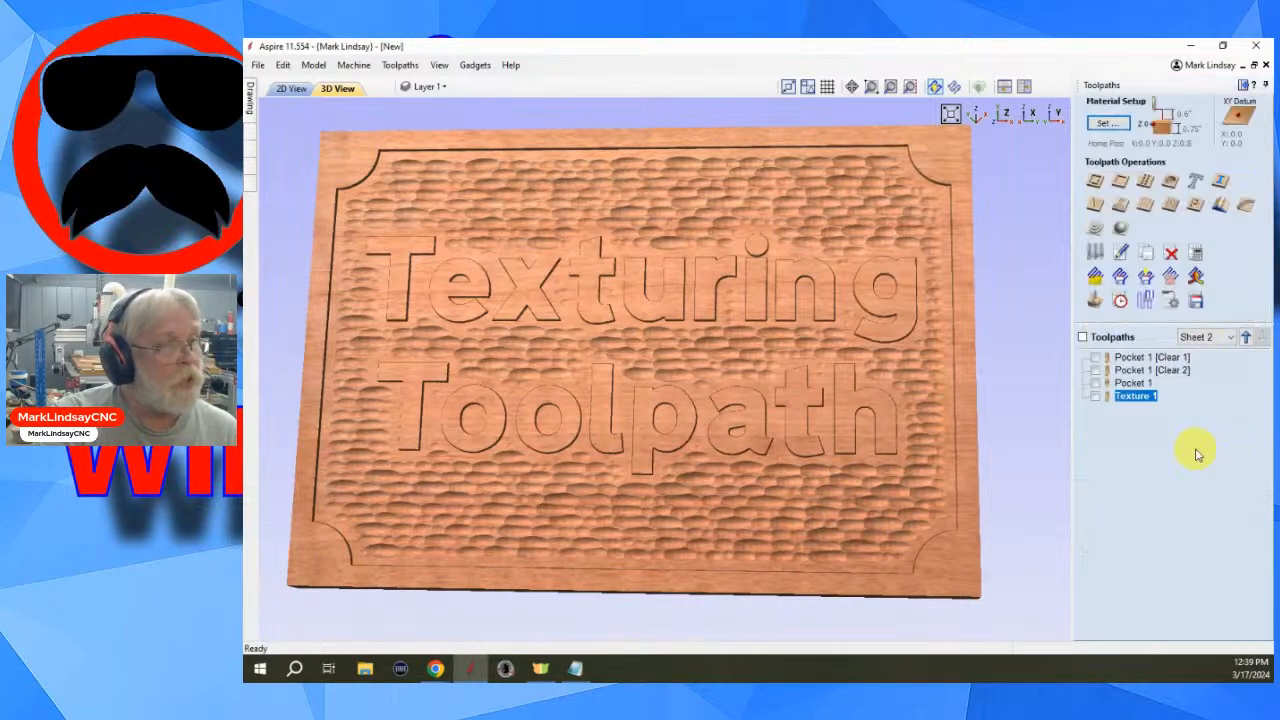
- Open the toolpaths summary to review machining times for all toolpaths
left_click(1114, 296)
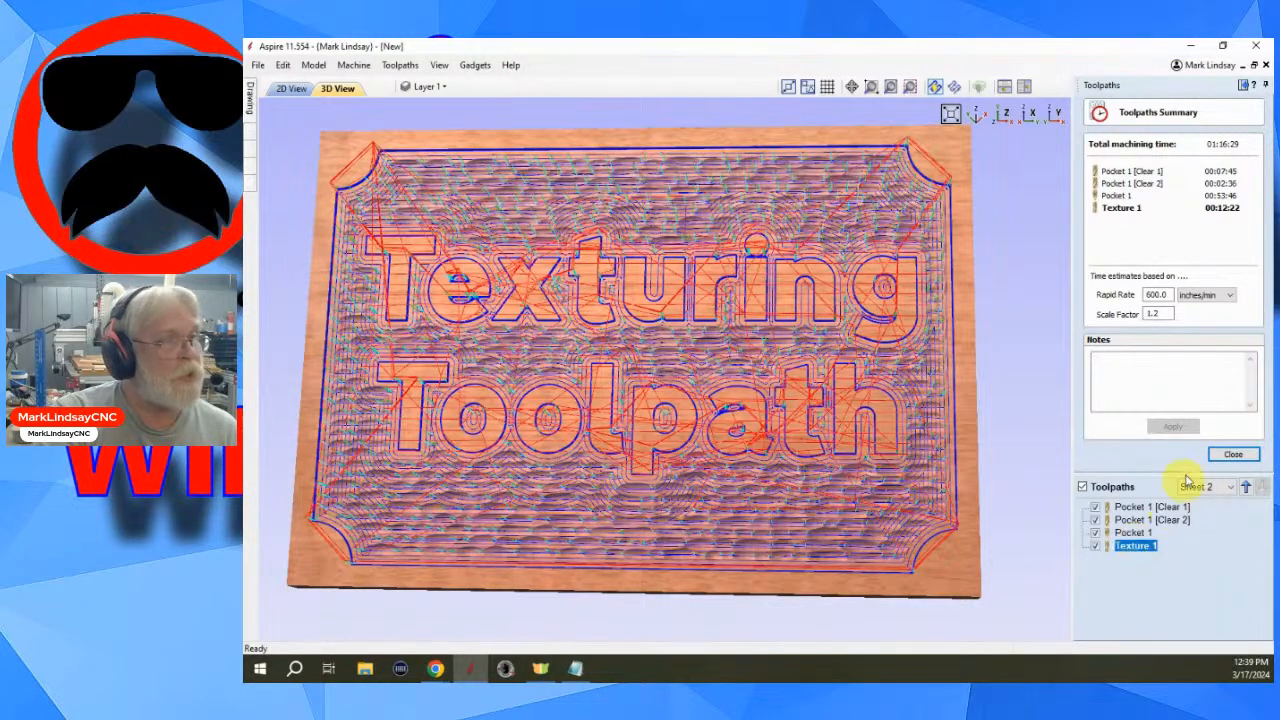
left_click(1234, 456)
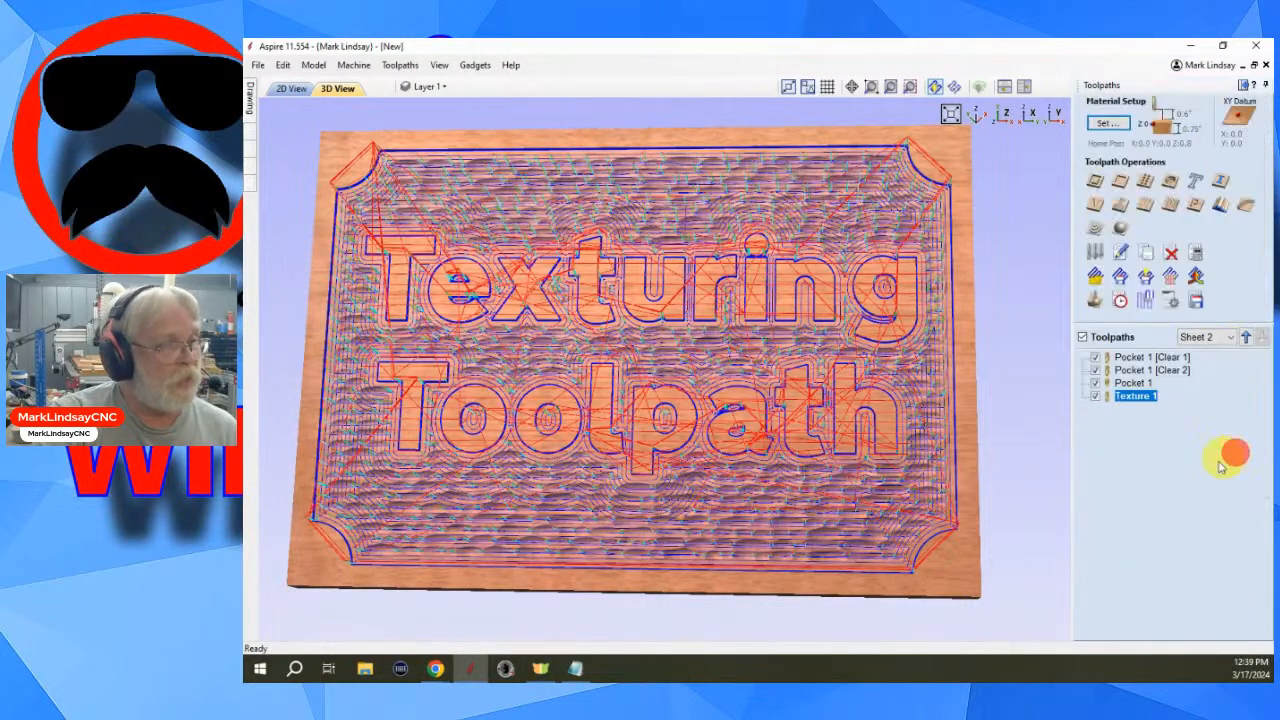
- Reopen the toolpath preview, undo the last preview and hide all toolpaths, keeping Texture 1 selected
left_click(1094, 292)
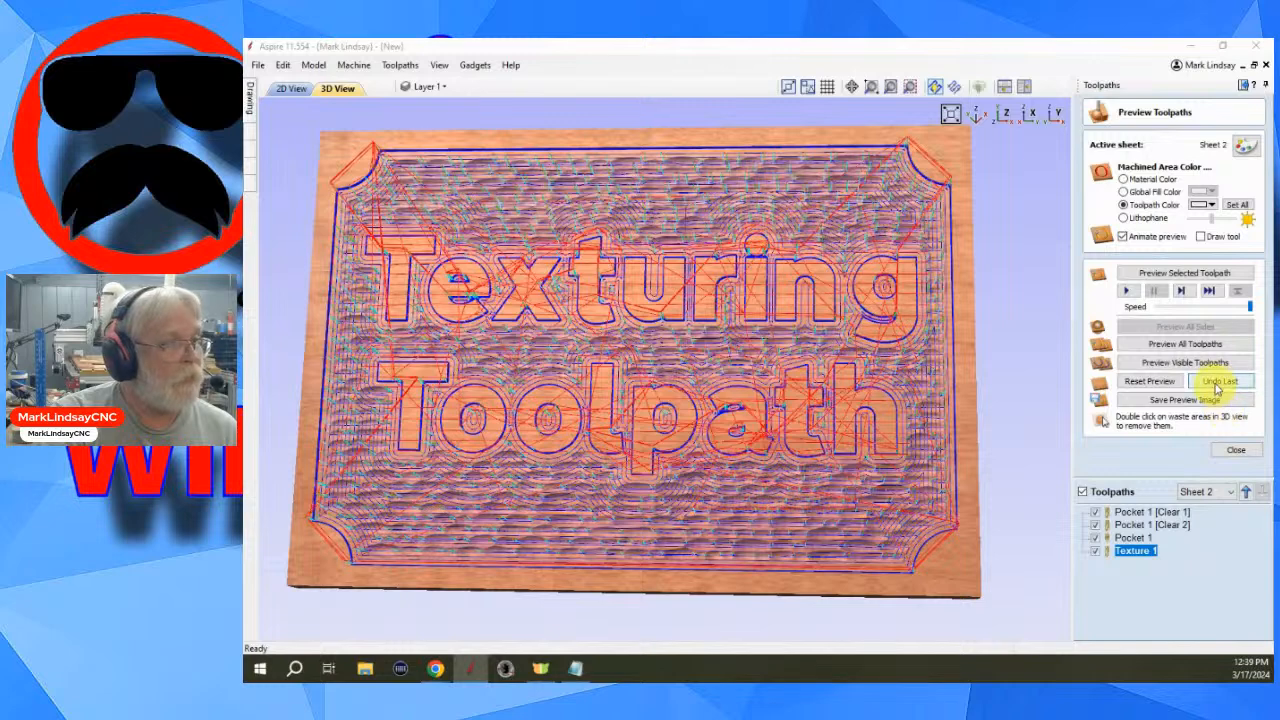
left_click(1220, 383)
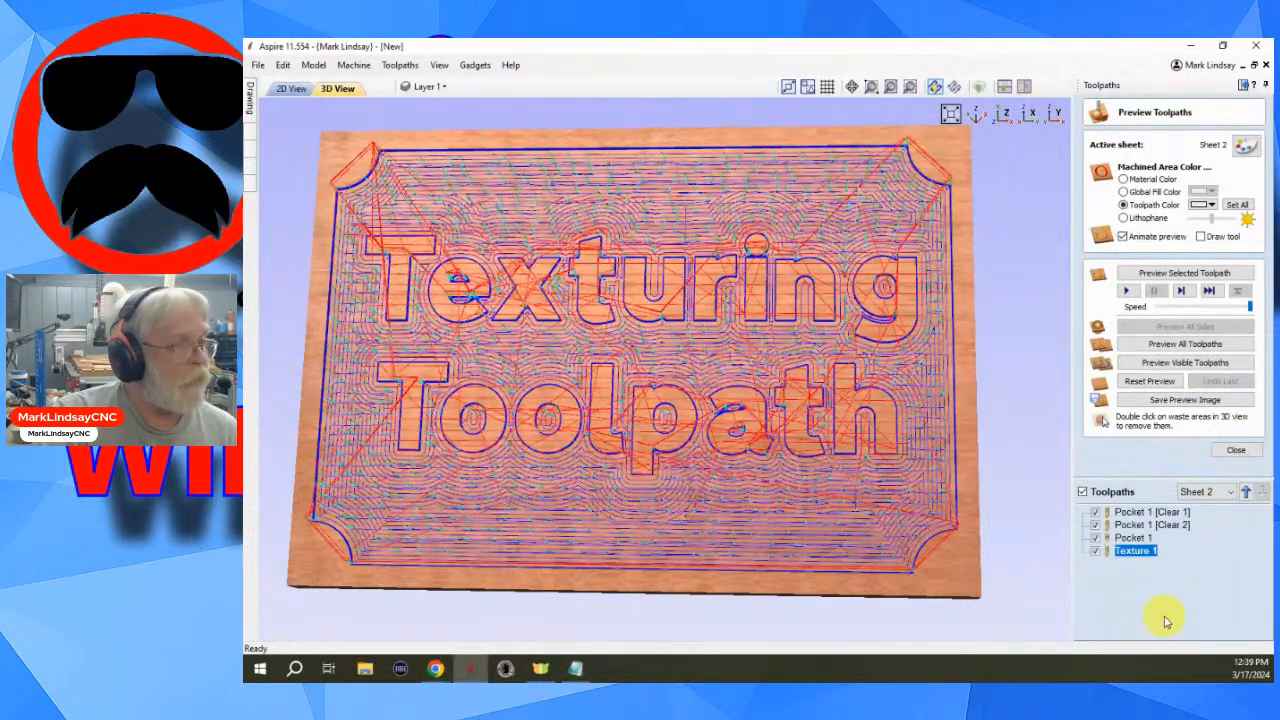
left_click(1082, 494)
left_click(1130, 549)
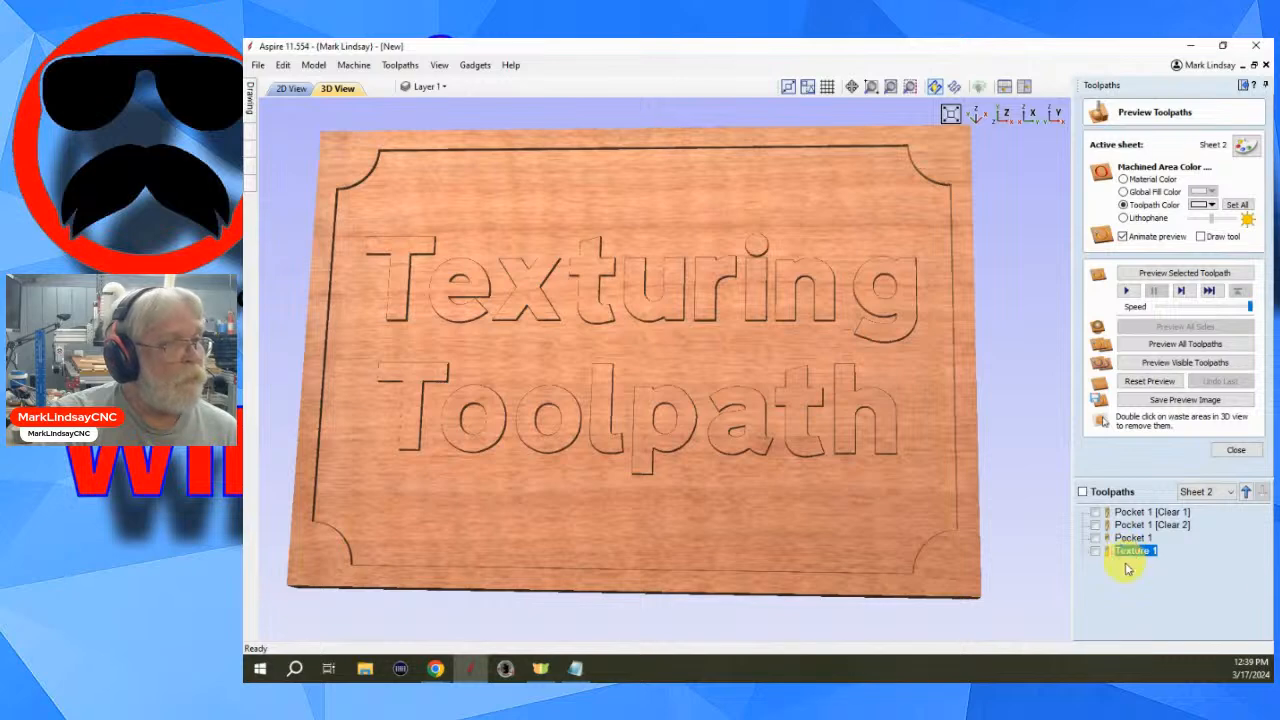
- Set Texture 1's boundary vector offset to 0.125 inches, recalculate it and preview the selected toolpath
double_click(1134, 550)
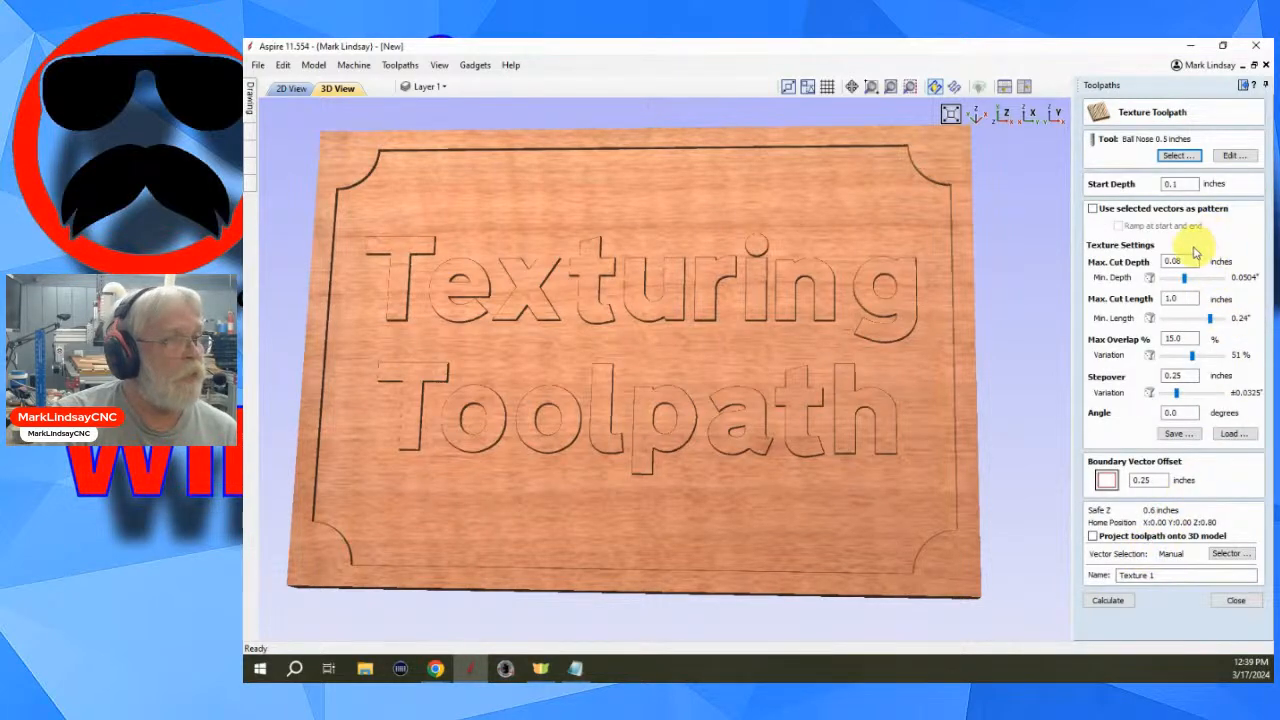
double_click(1141, 480)
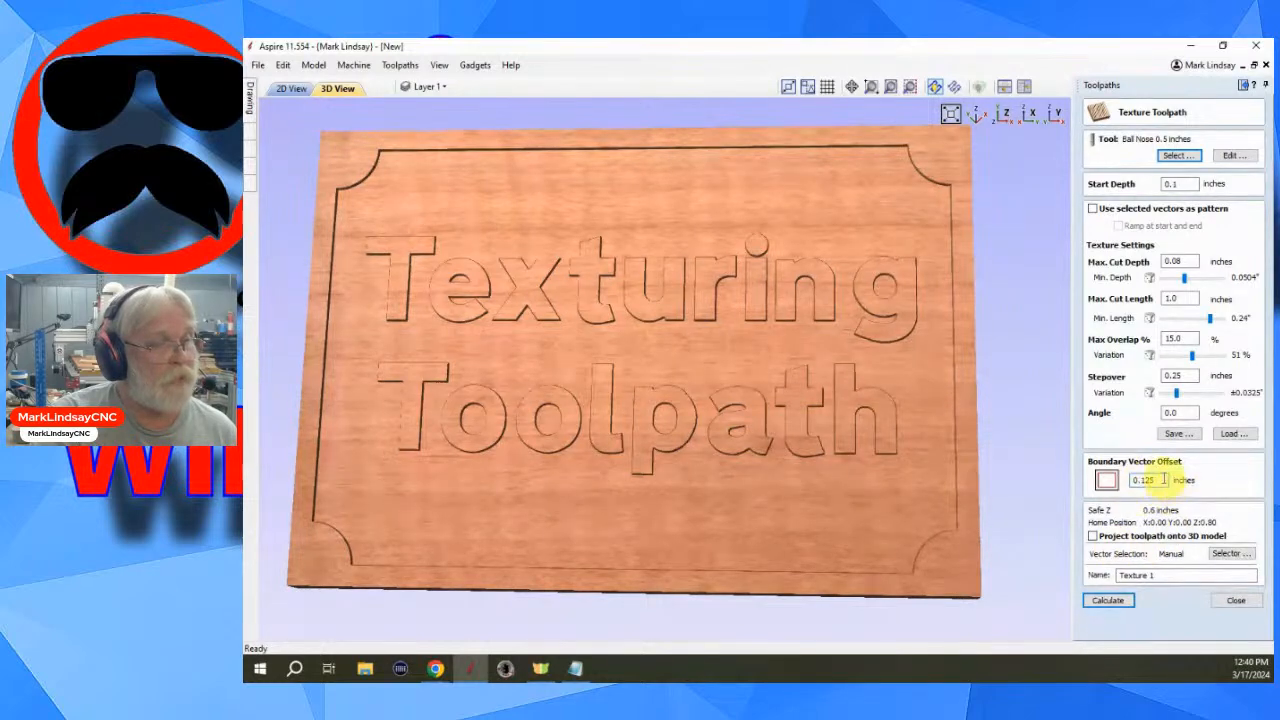
left_click(1108, 601)
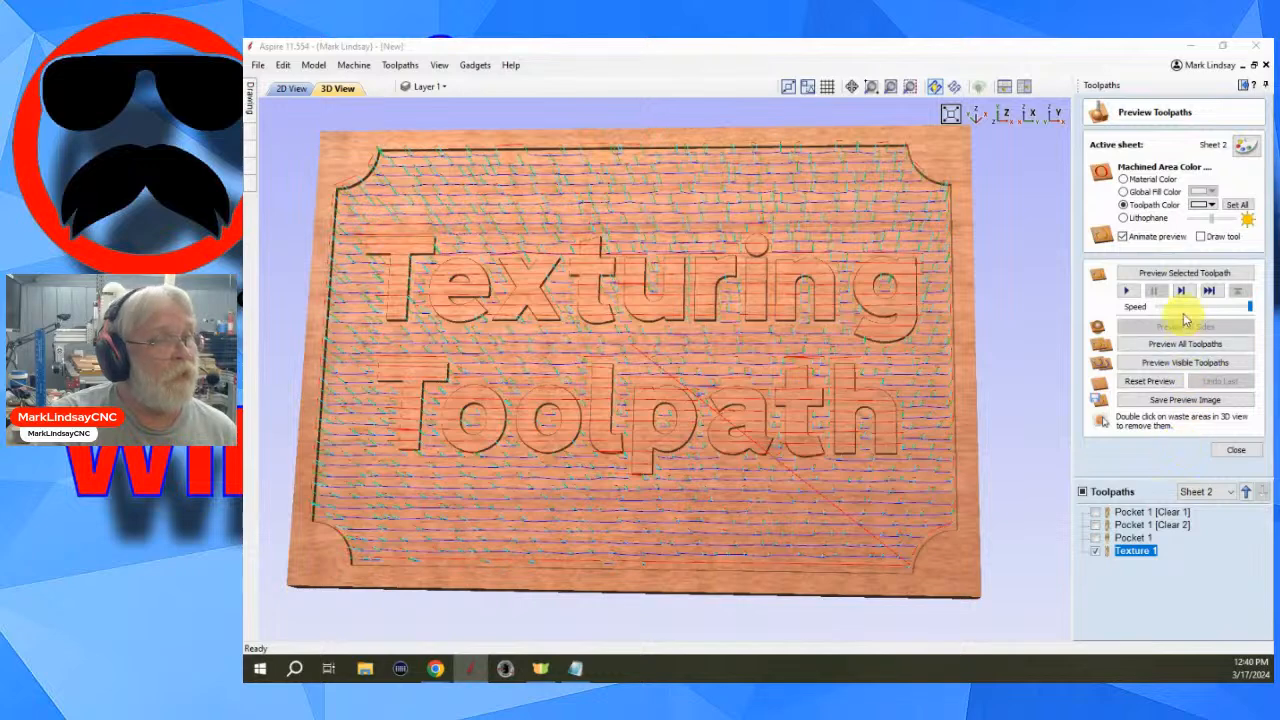
left_click(1182, 274)
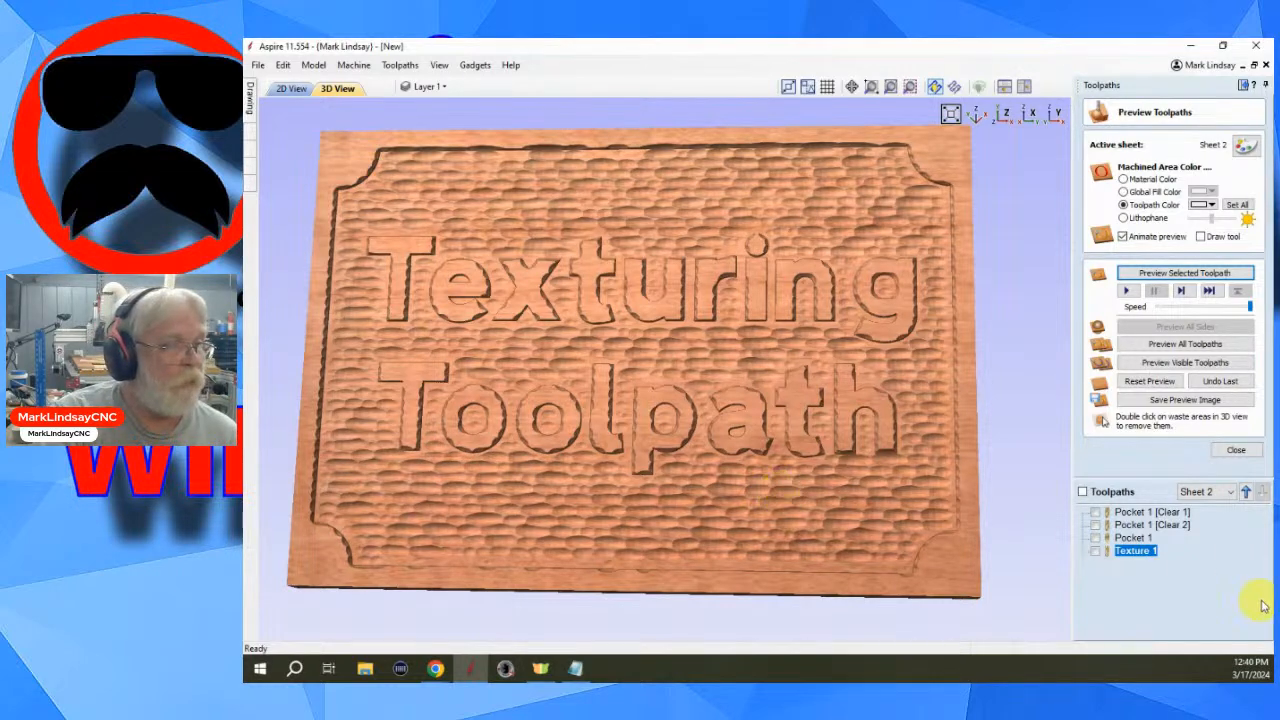
- Undo the last preview, then reopen Texture 1 and recalculate it
left_click(1233, 390)
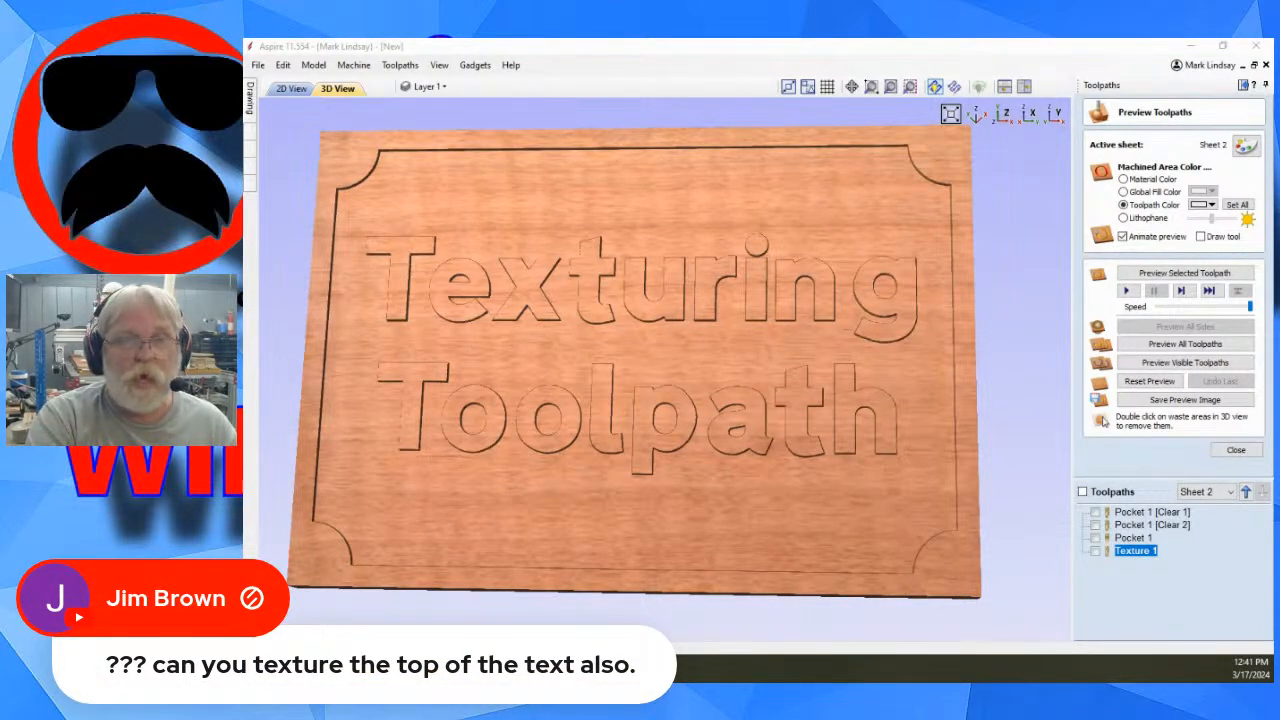
left_click(1133, 553)
double_click(1132, 558)
left_click(1145, 480)
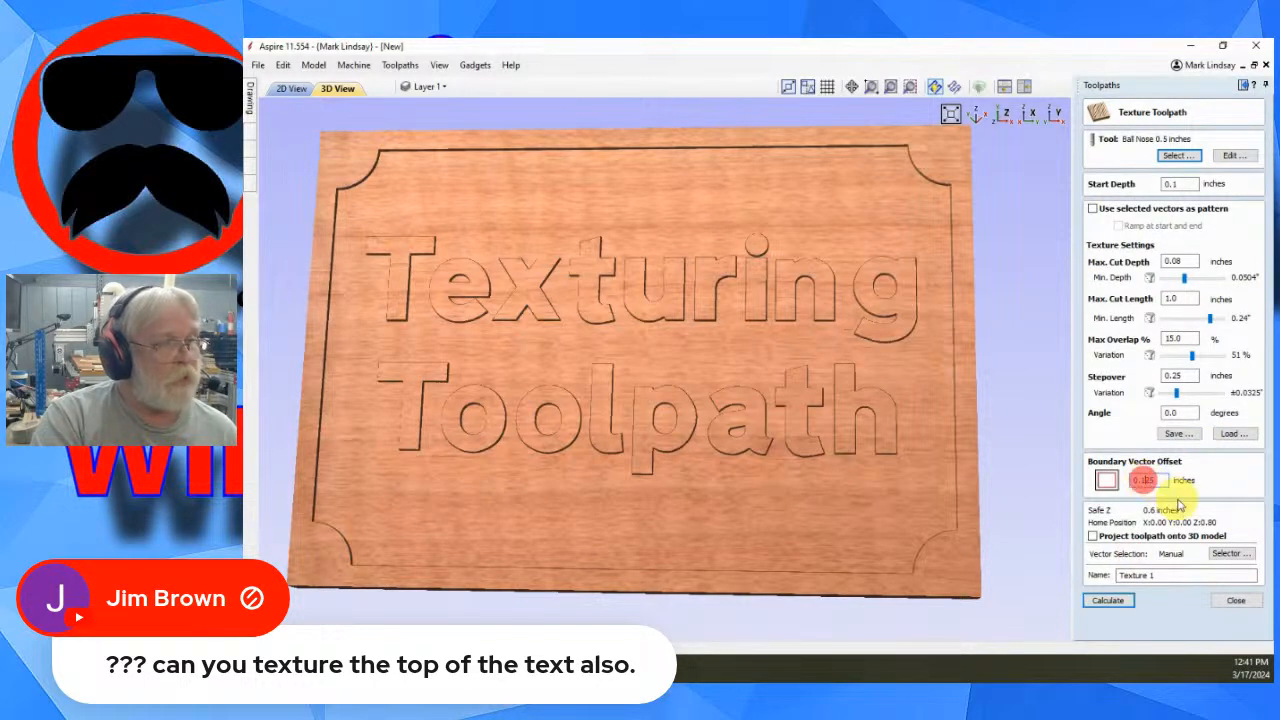
left_click(1108, 600)
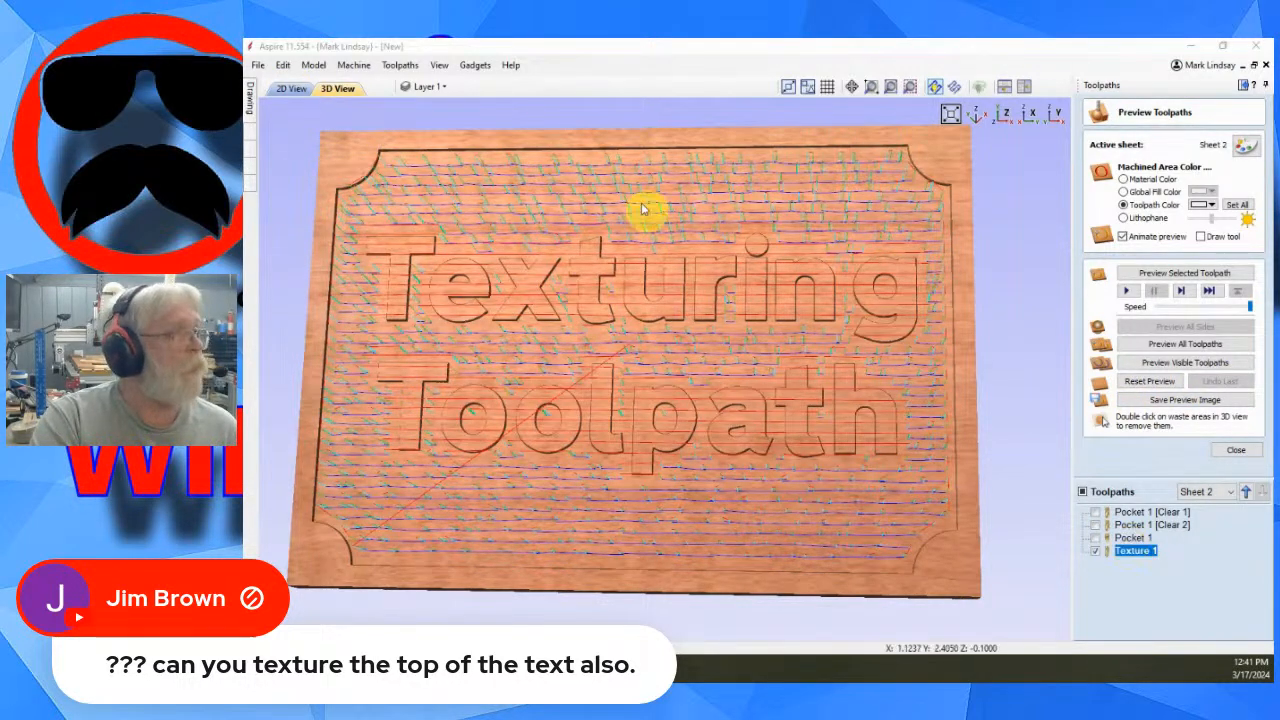
- Hide Texture 1, close the preview, select the lettering vectors and start a new Texture toolpath
left_click(1096, 551)
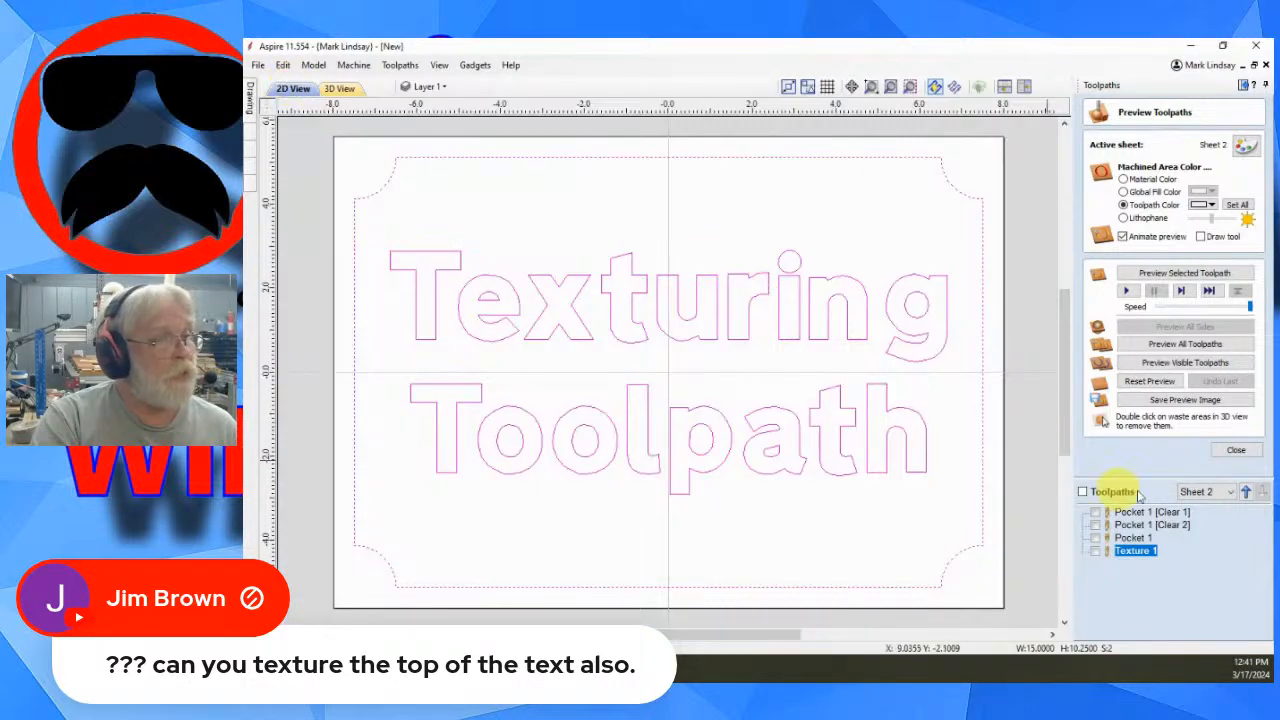
left_click(1236, 449)
left_click(856, 524)
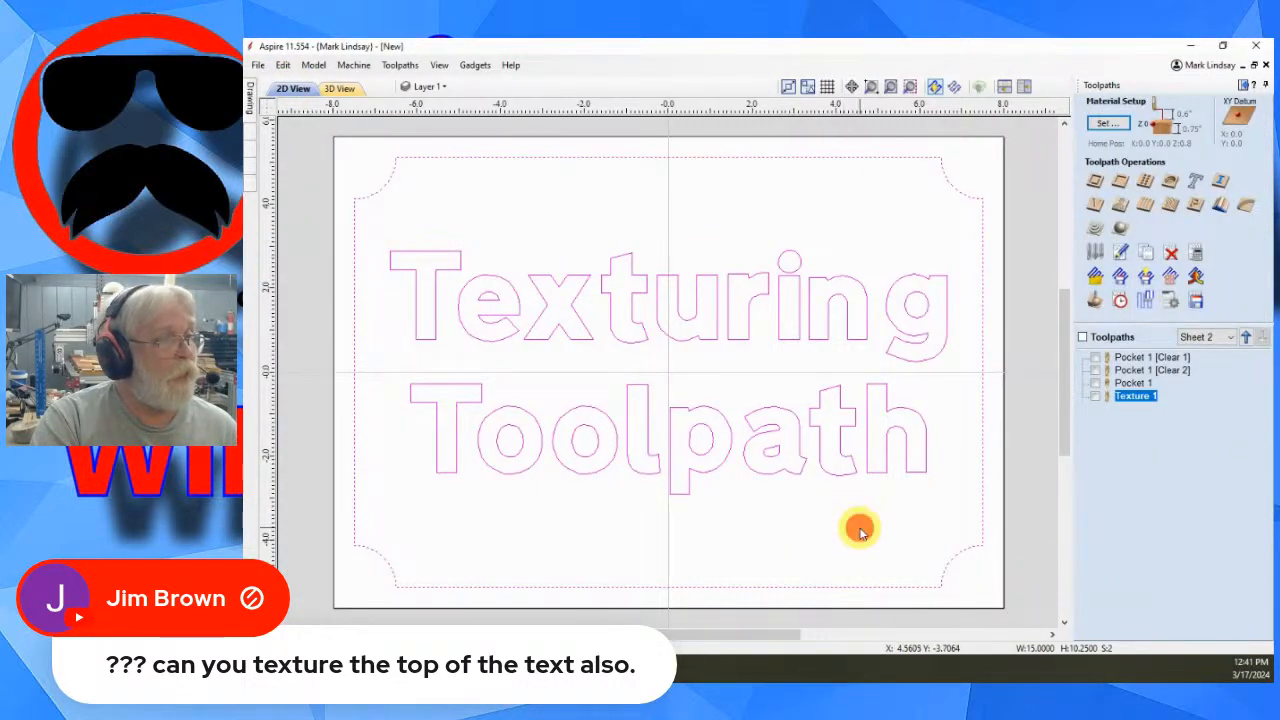
left_click(920, 460)
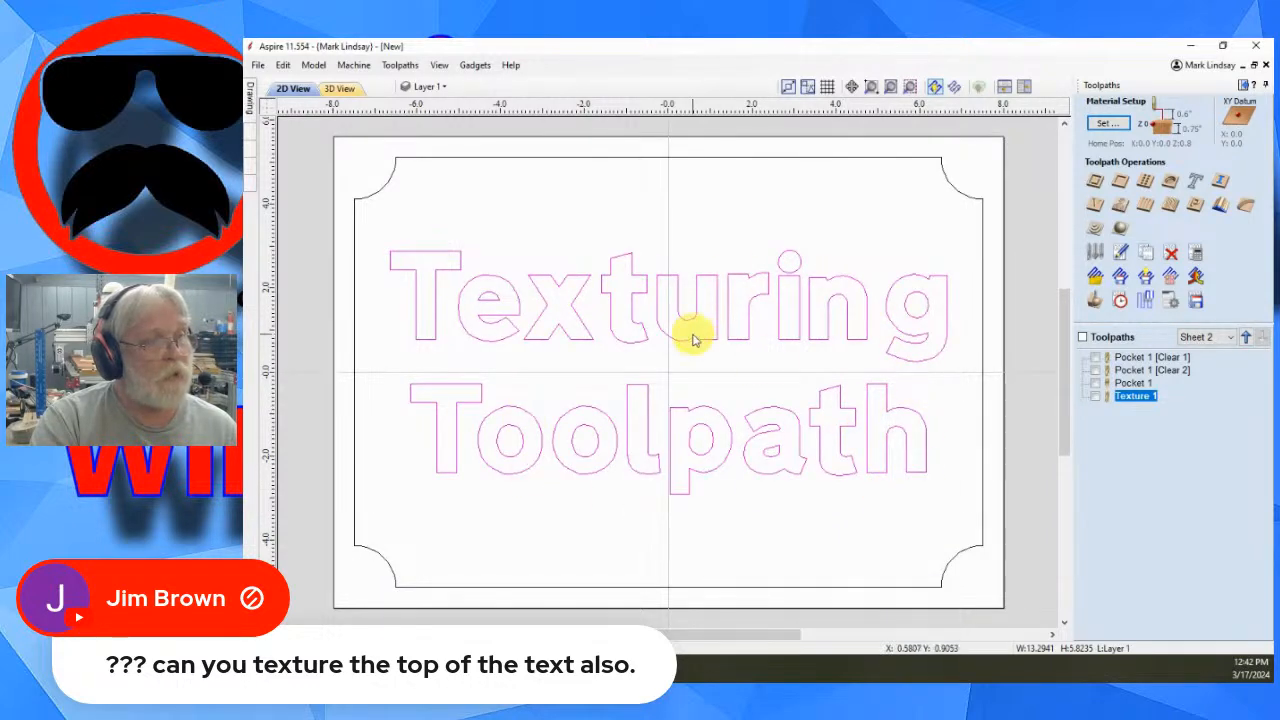
left_click(1170, 204)
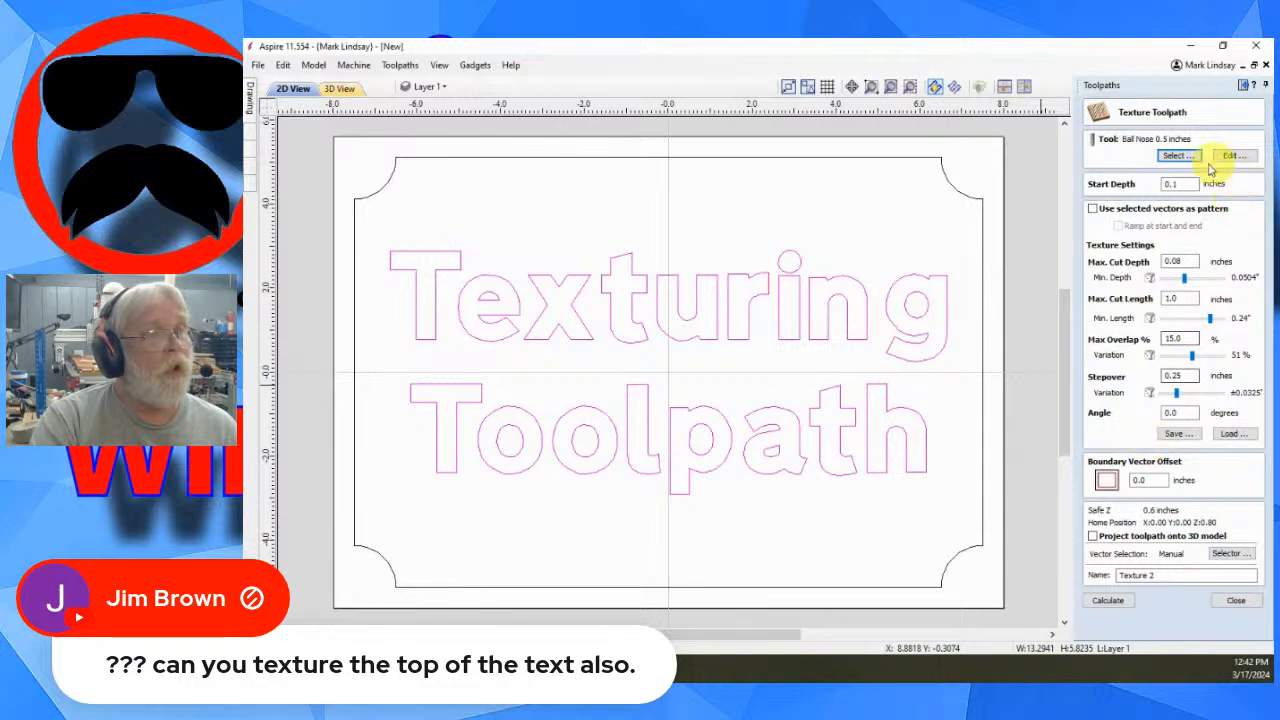
- Choose the Ball Nose 0.125 inches tool and set its plunge rate to 50 inches/min
left_click(1190, 160)
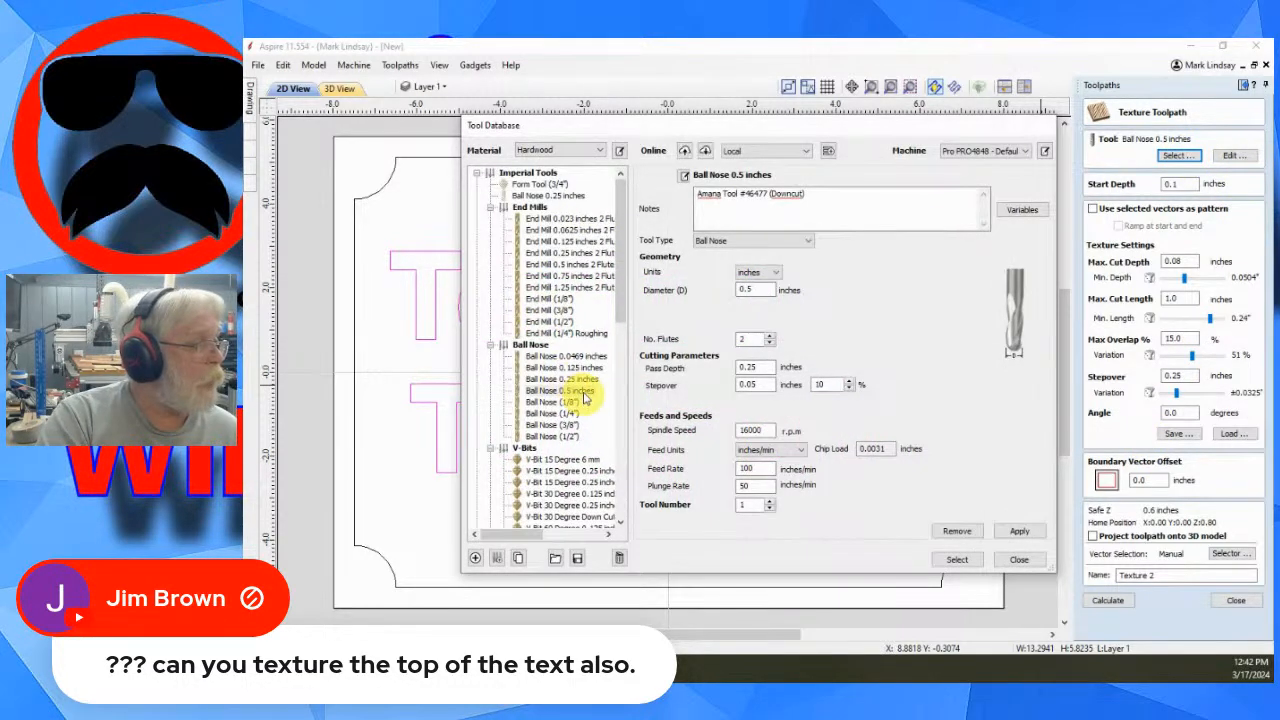
left_click(580, 368)
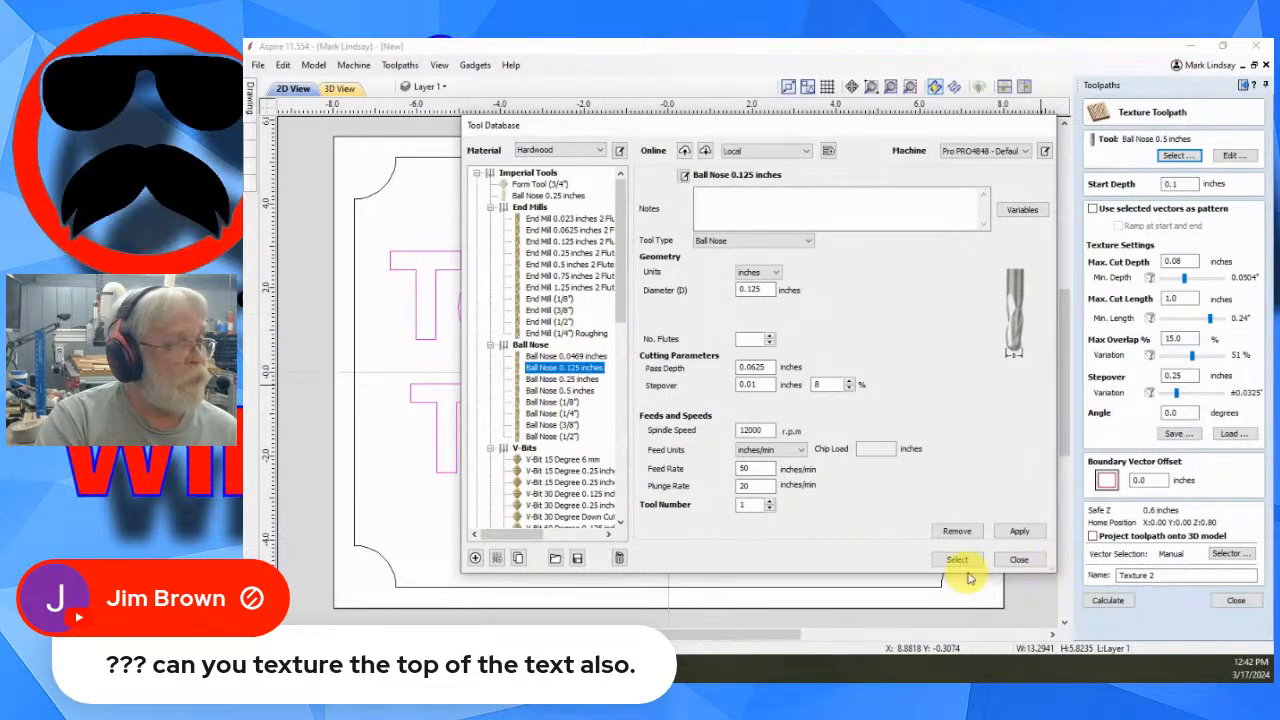
left_click(750, 486)
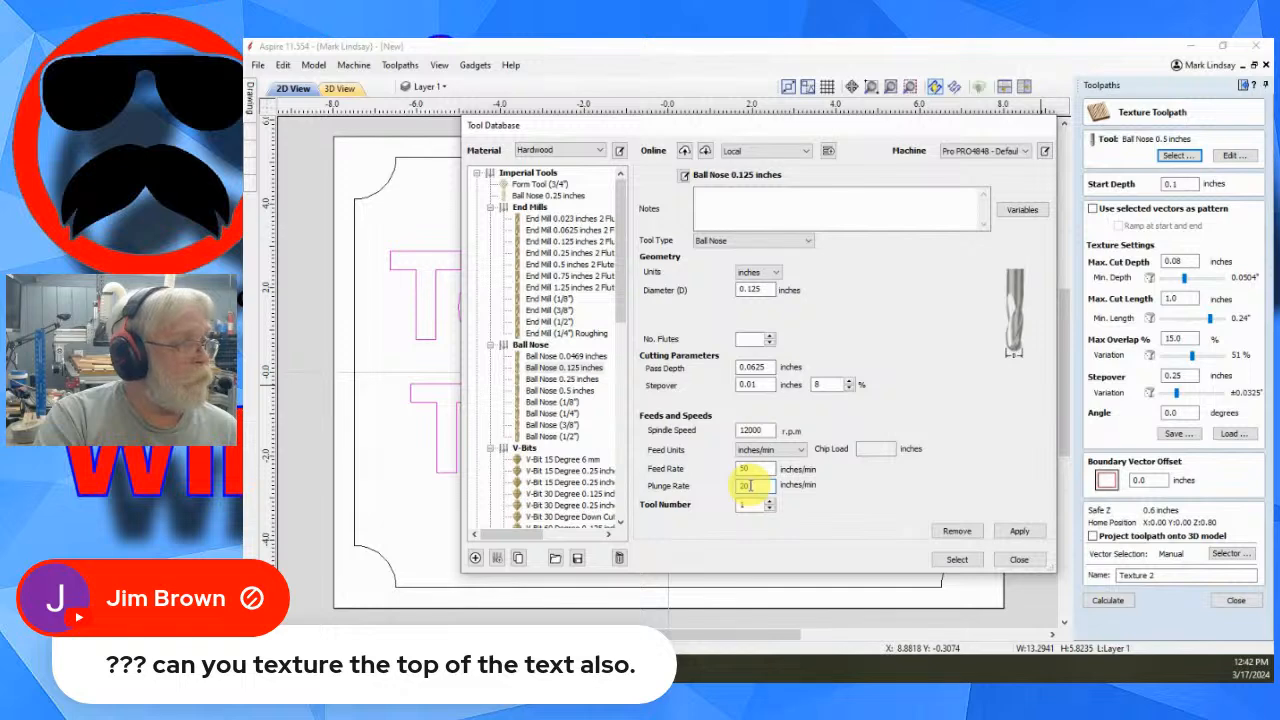
left_click_drag(730, 485, 780, 484)
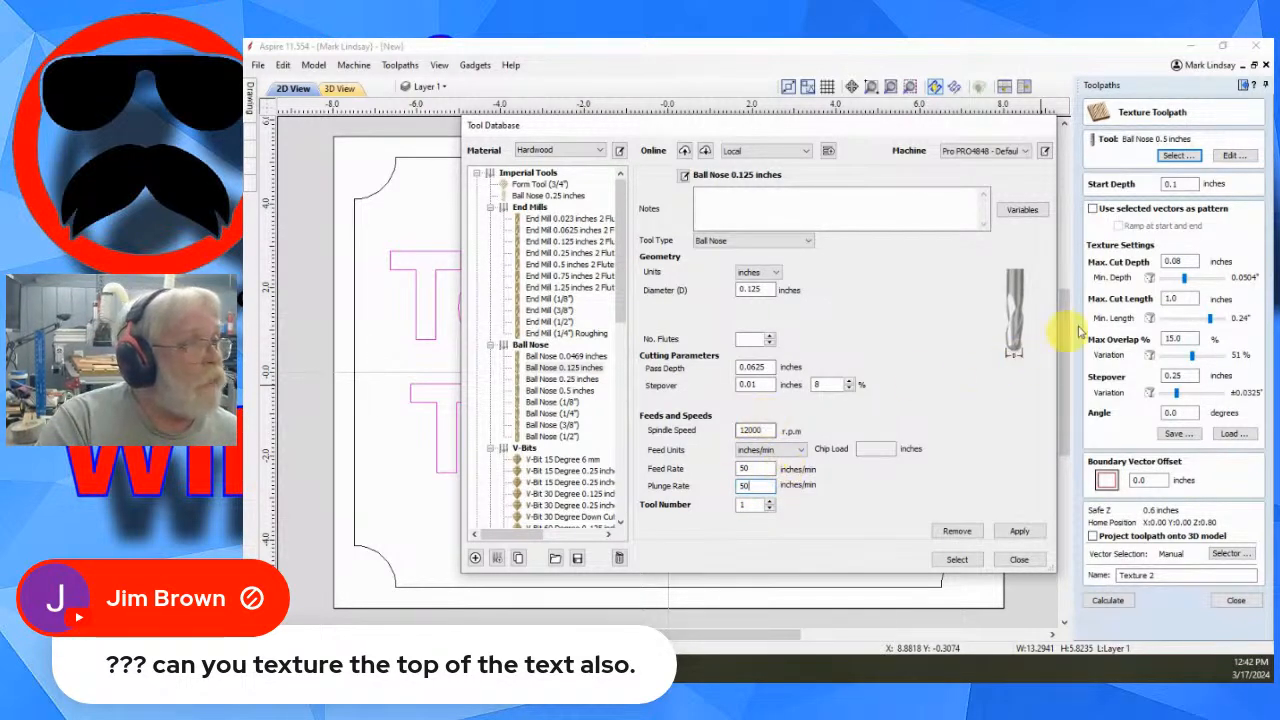
left_click(1019, 535)
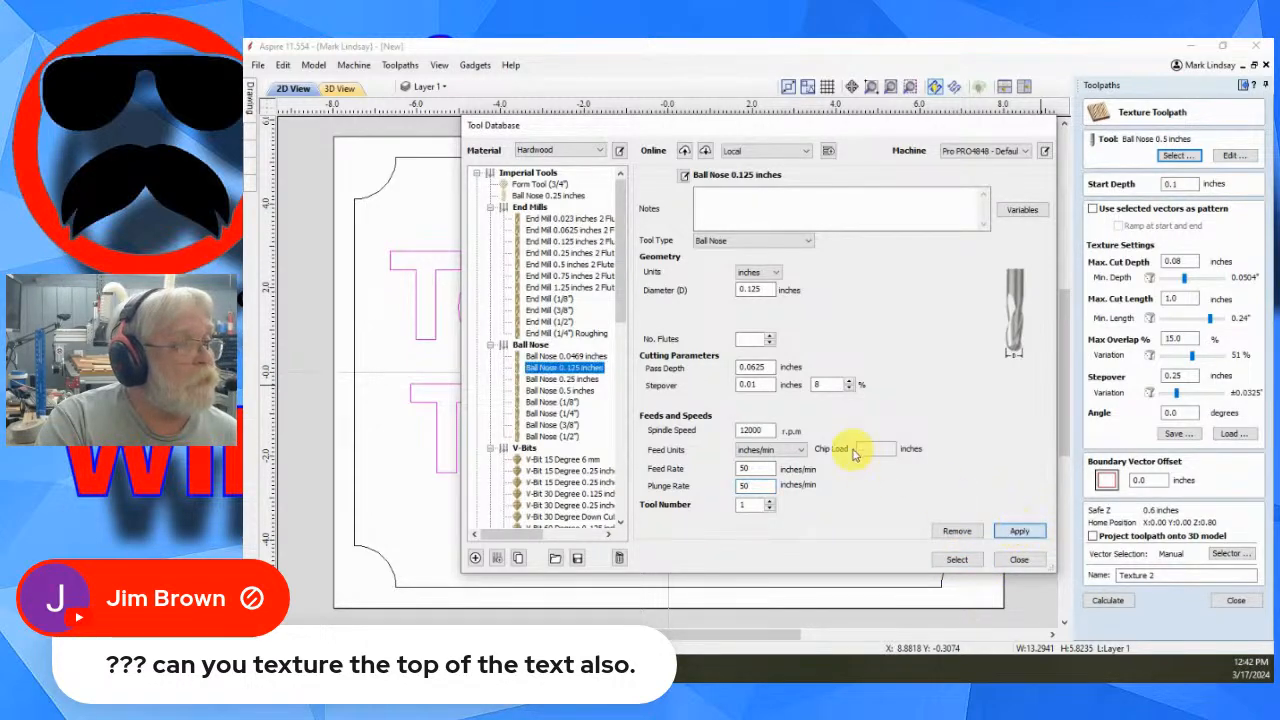
left_click(960, 557)
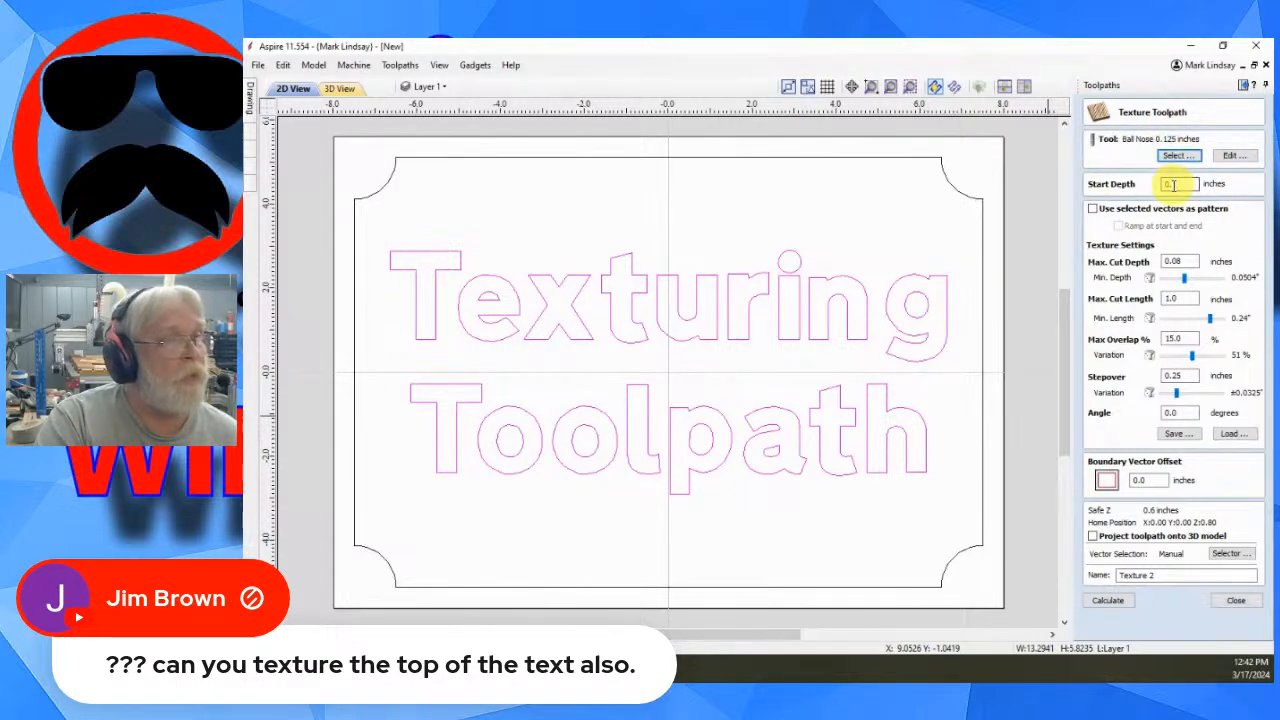
- Set the start depth to 0.0 and the max cut depth to 0.04 inches, adjusting the minimum depth slider
double_click(1175, 184)
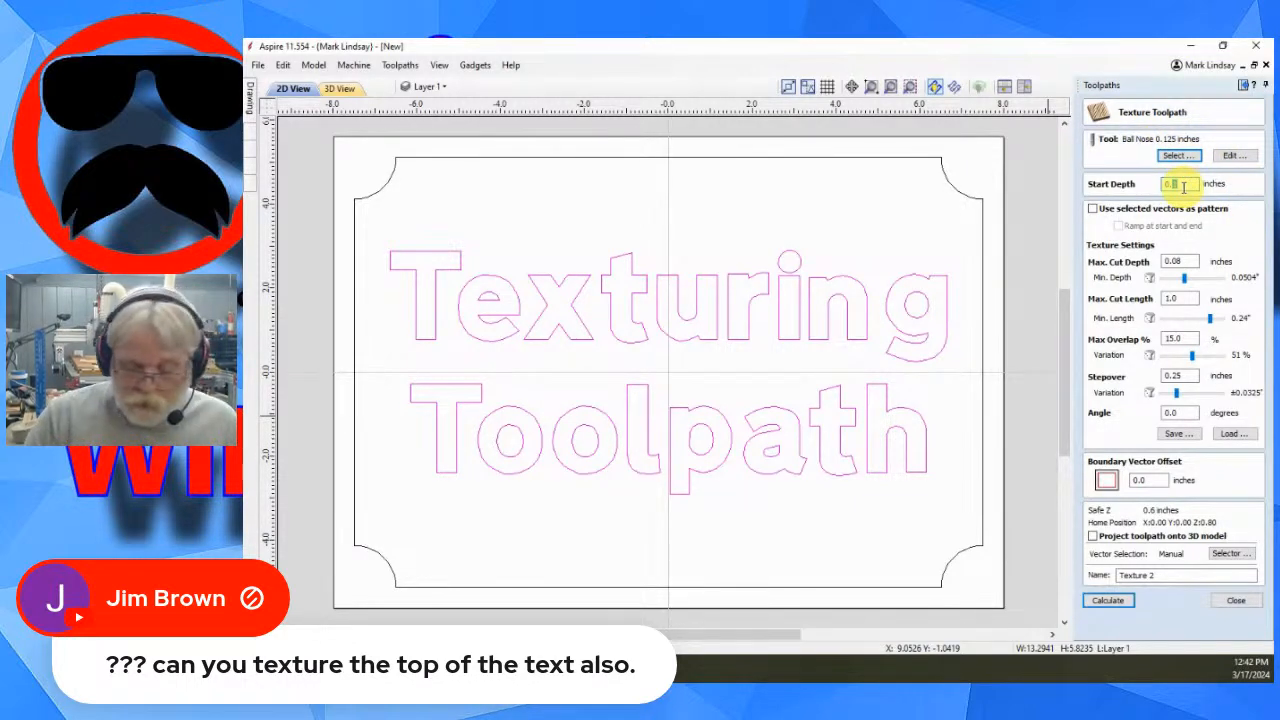
left_click(1182, 187)
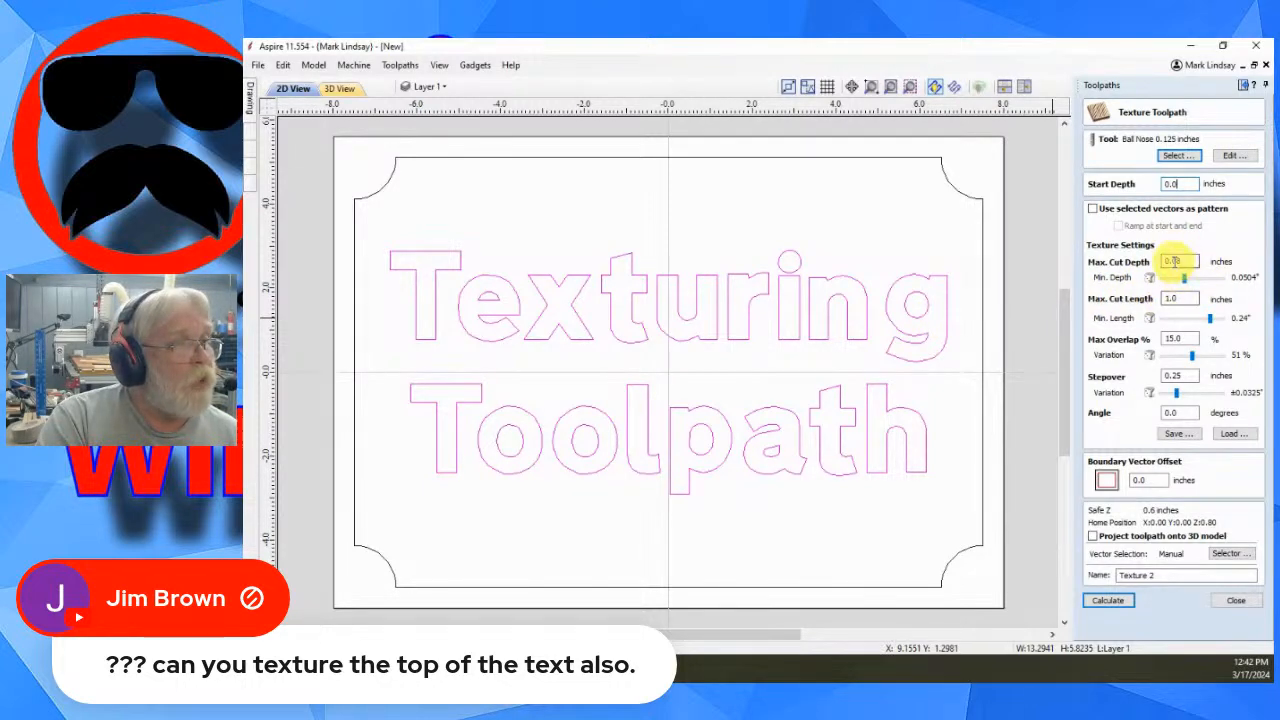
left_click(1180, 260)
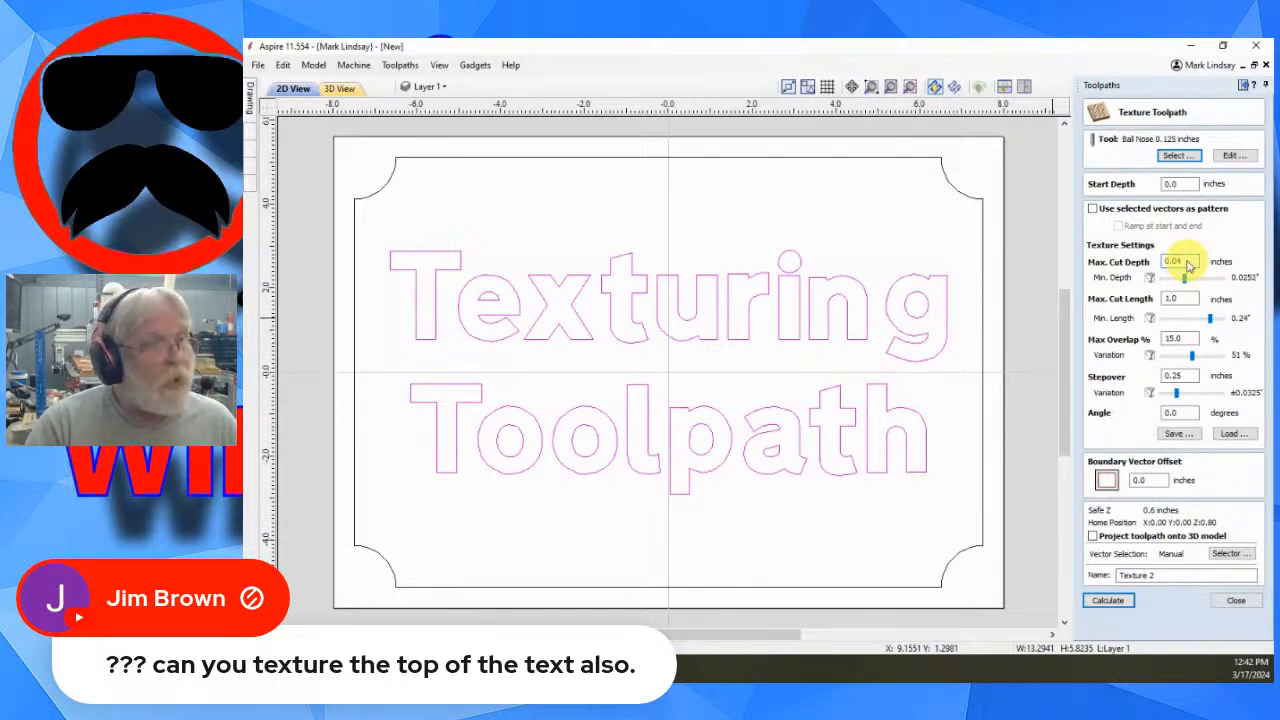
left_click_drag(1184, 283, 1190, 284)
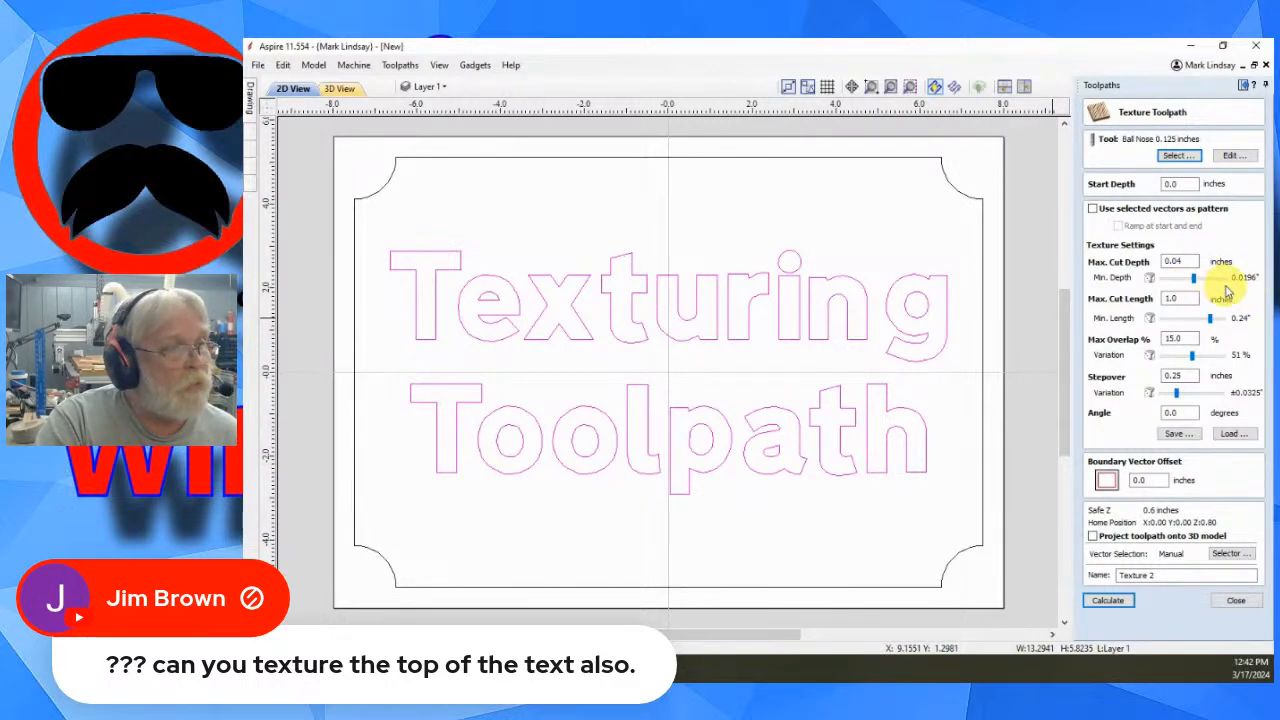
- Set the max cut length to 0.25 inches and adjust the minimum length slider
double_click(1178, 298)
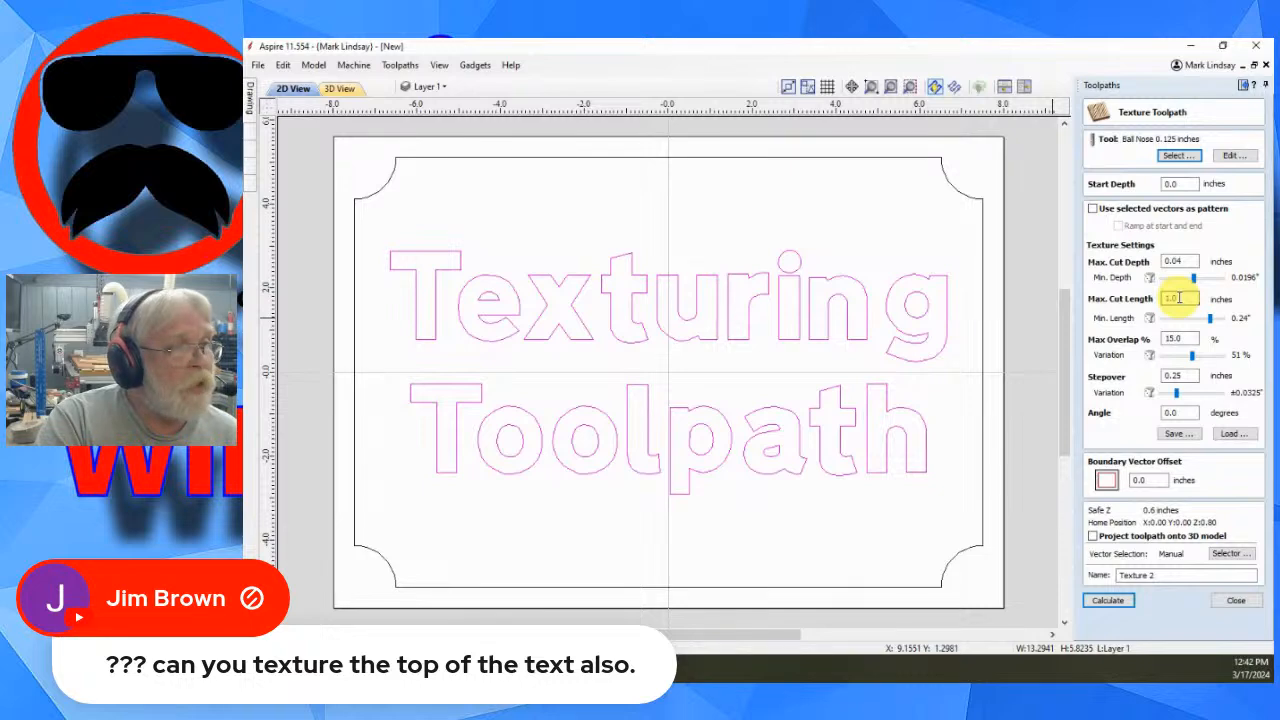
left_click_drag(1179, 298, 1152, 302)
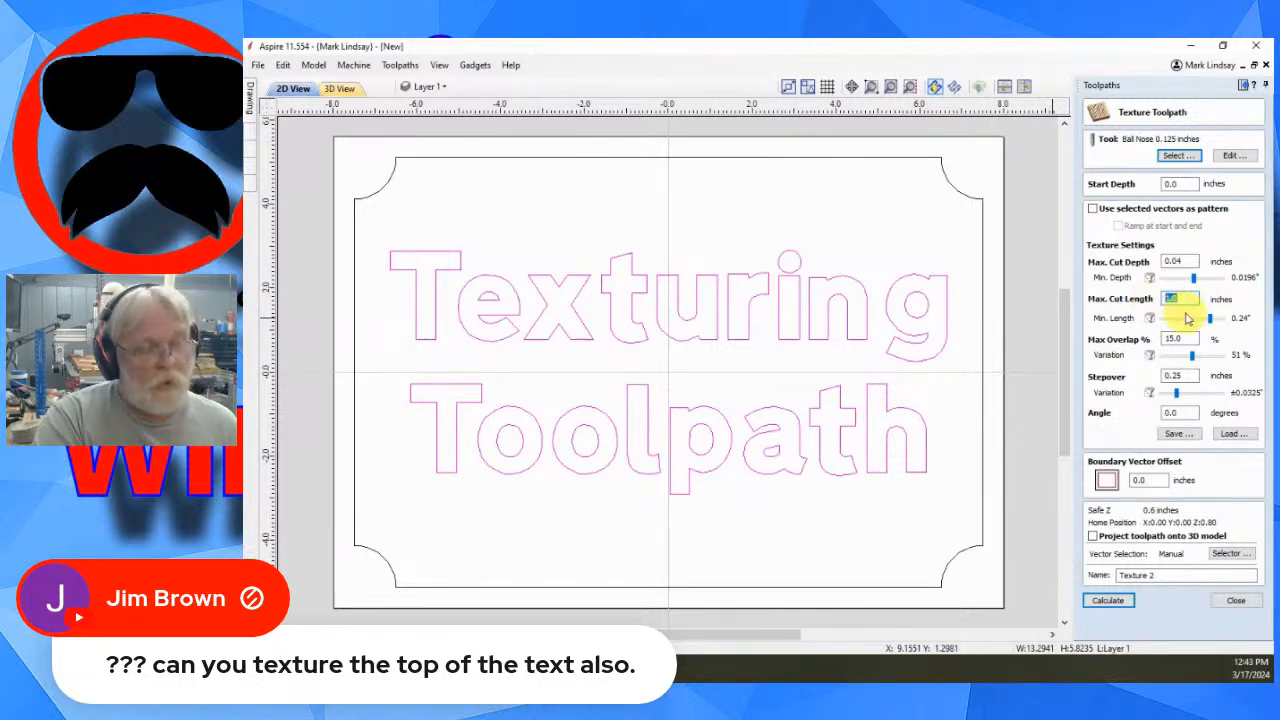
type(".5")
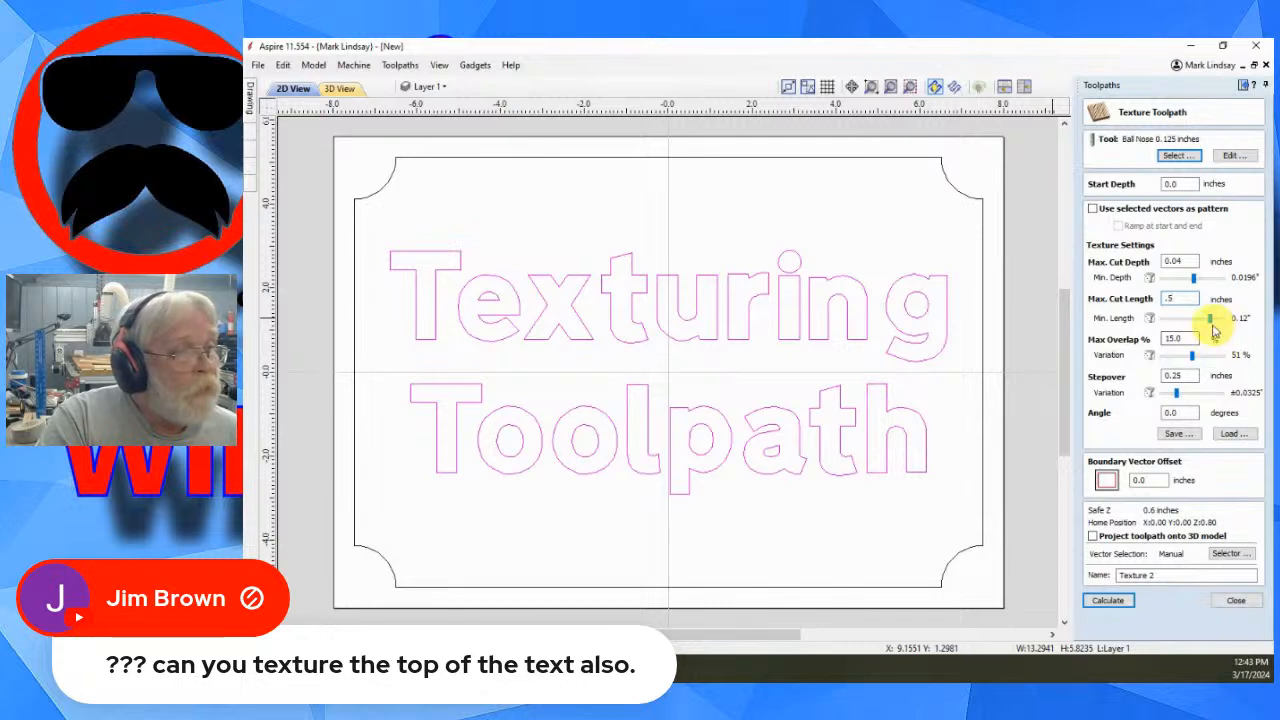
left_click_drag(1210, 320, 1212, 322)
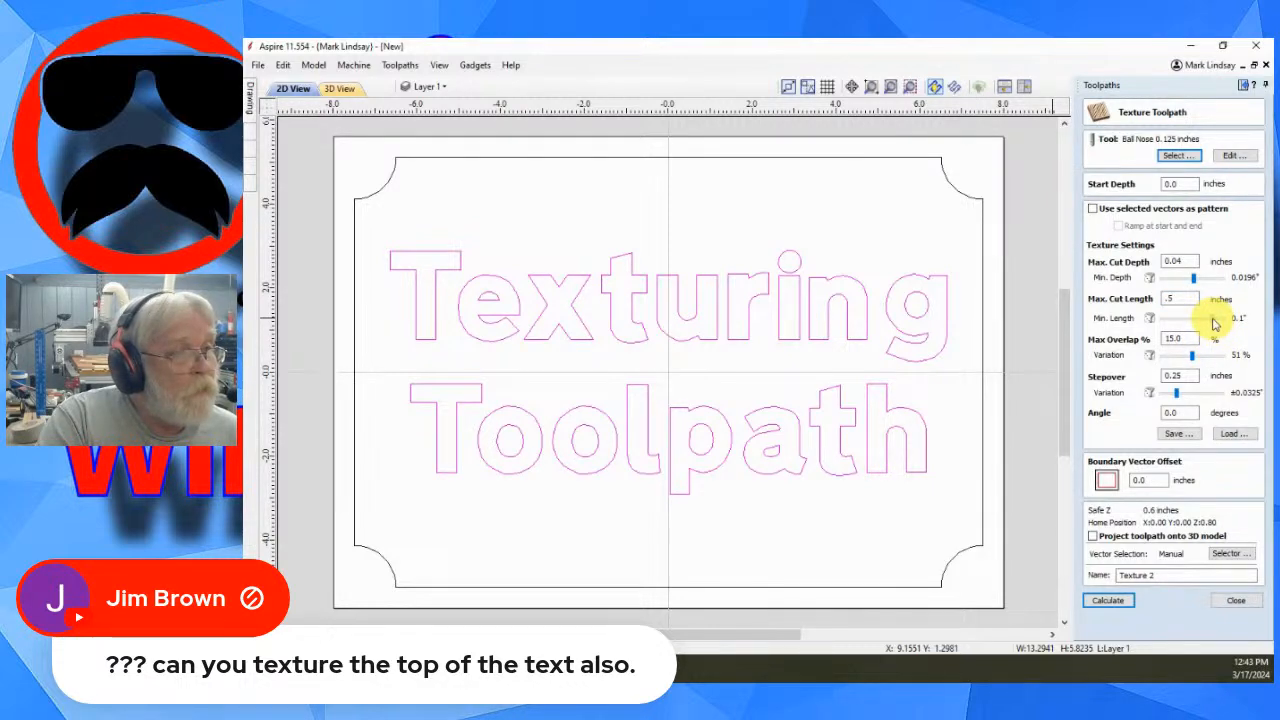
left_click_drag(1216, 323, 1217, 323)
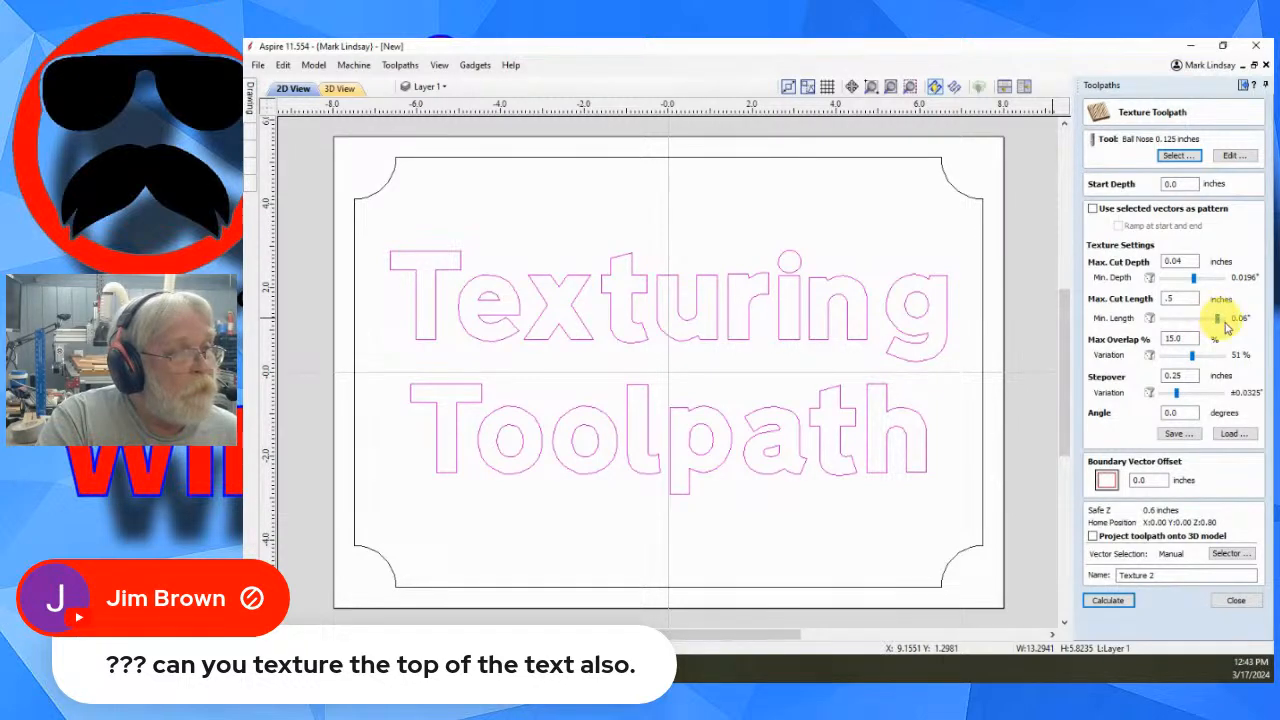
double_click(1180, 298)
type(".25")
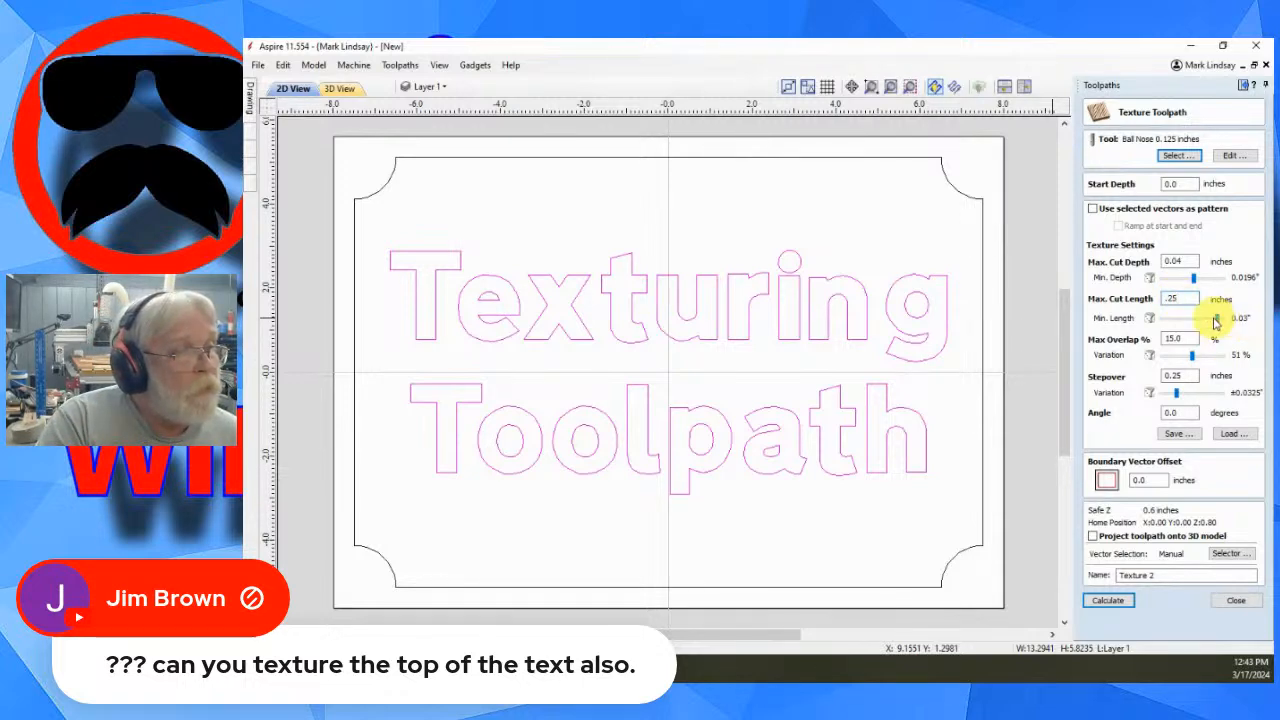
left_click_drag(1218, 321, 1212, 322)
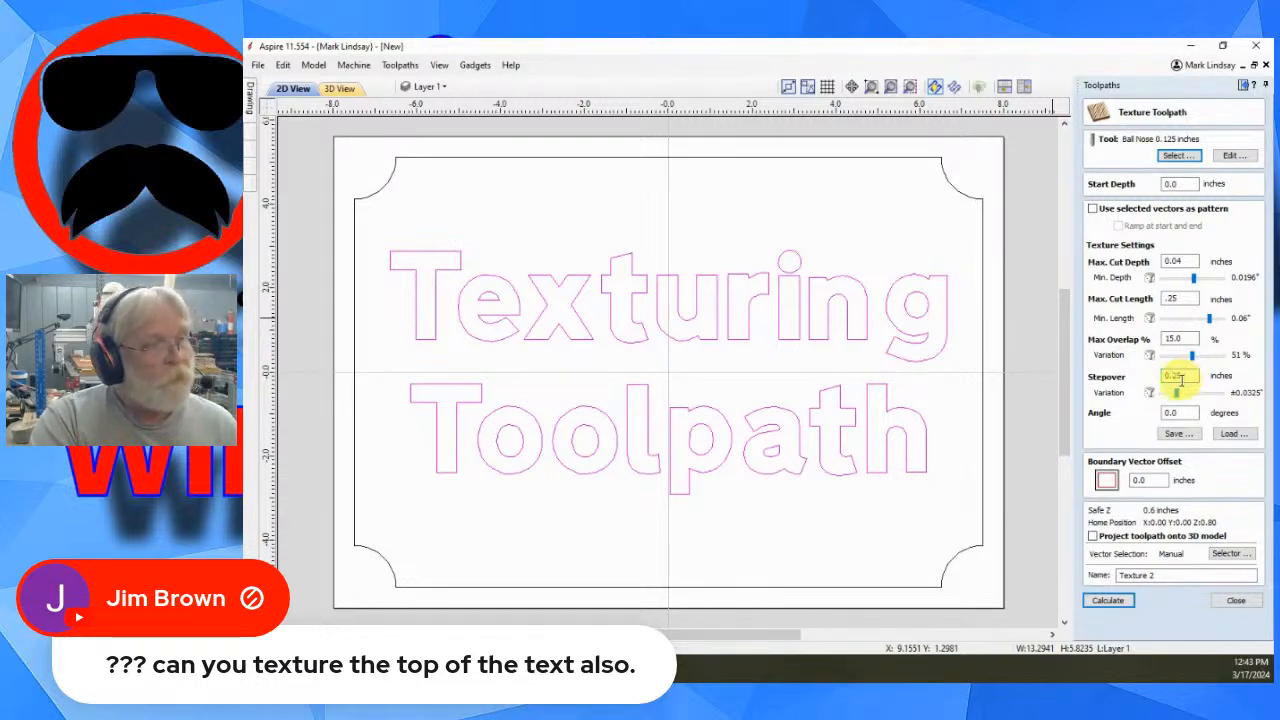
- Set the stepover to 0.1 inches and the angle to 90 degrees, then calculate the toolpath
left_click_drag(1172, 376, 1188, 377)
type("1")
double_click(1175, 412)
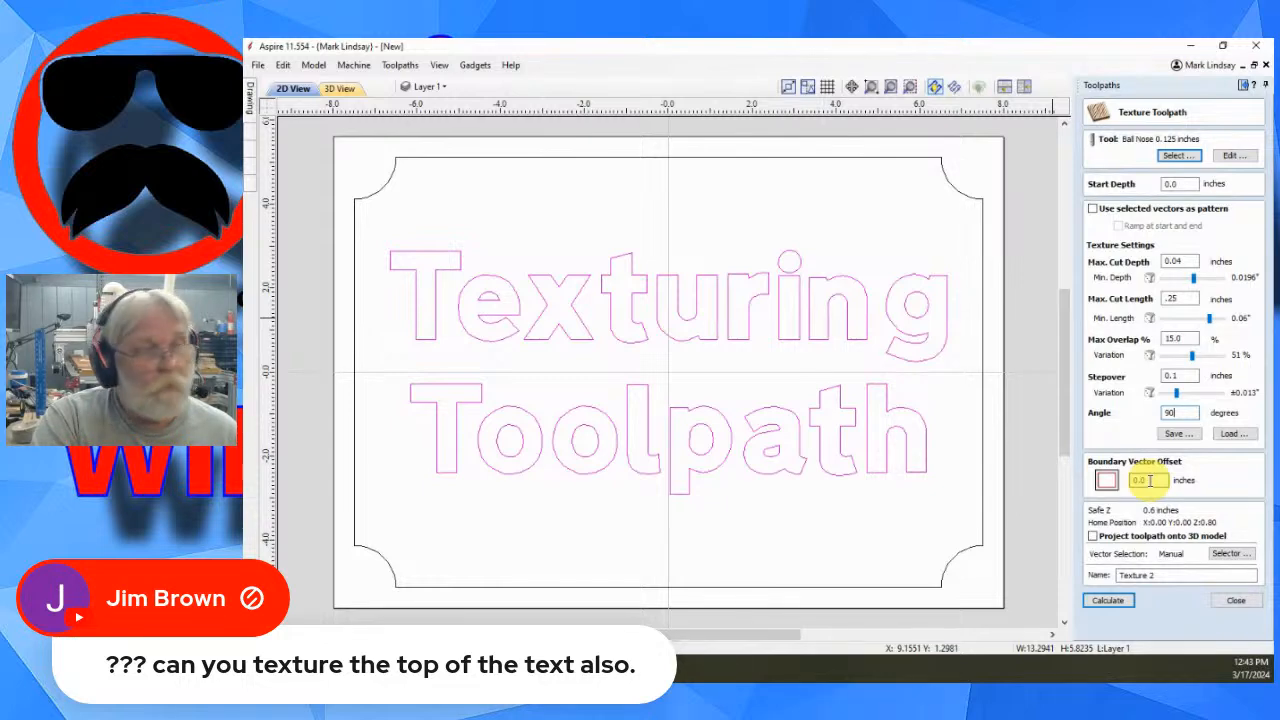
left_click(1108, 600)
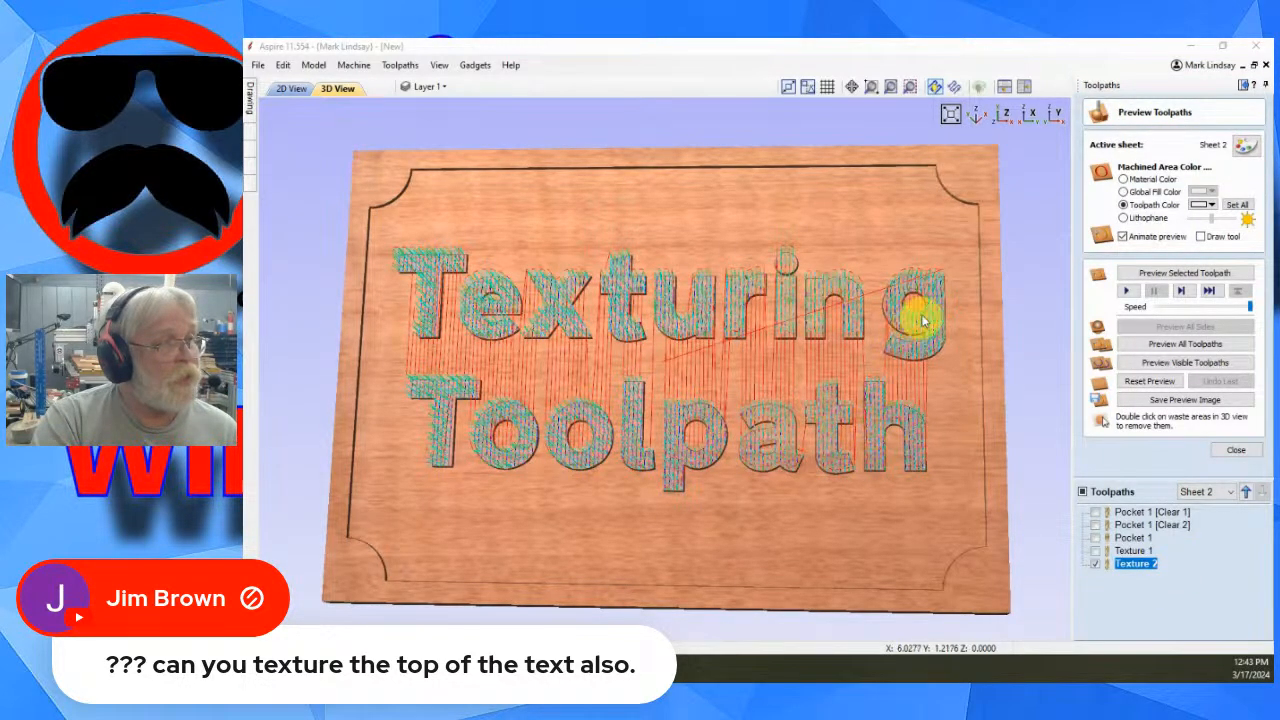
- Preview the new Texture 2 toolpath on the letters and undo that preview
left_click(1198, 274)
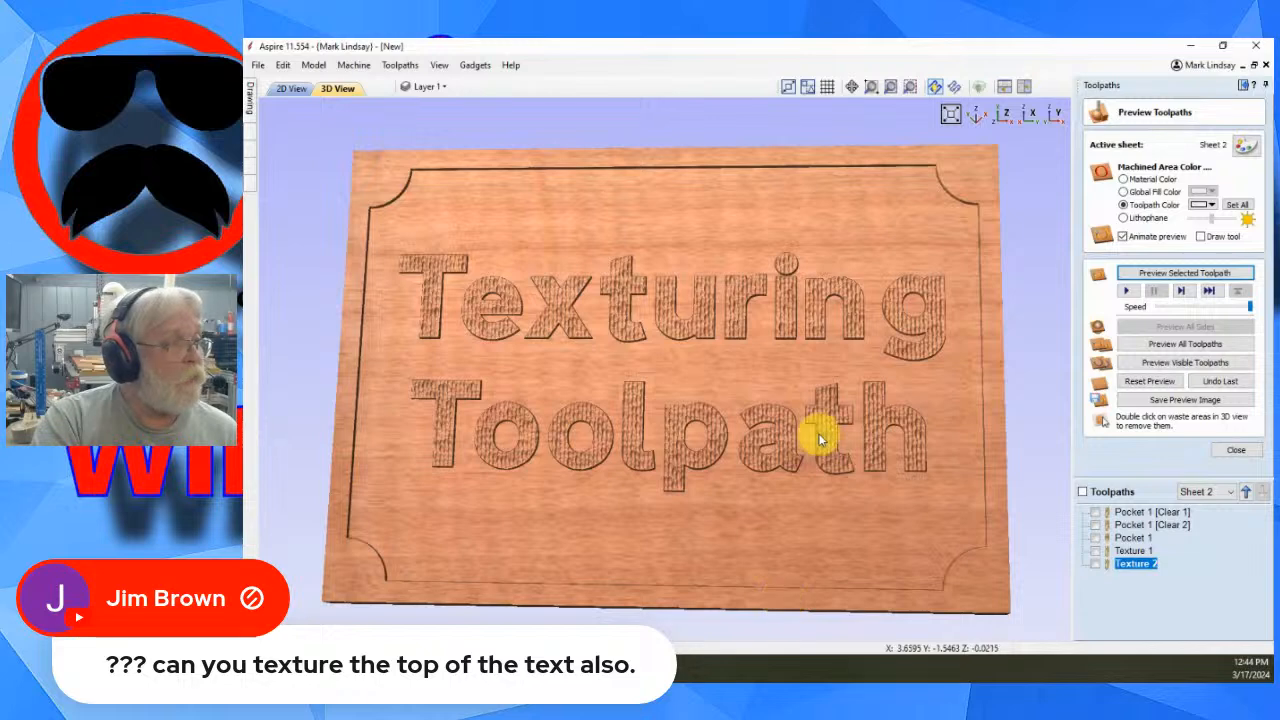
scroll(817, 434, "up", 3)
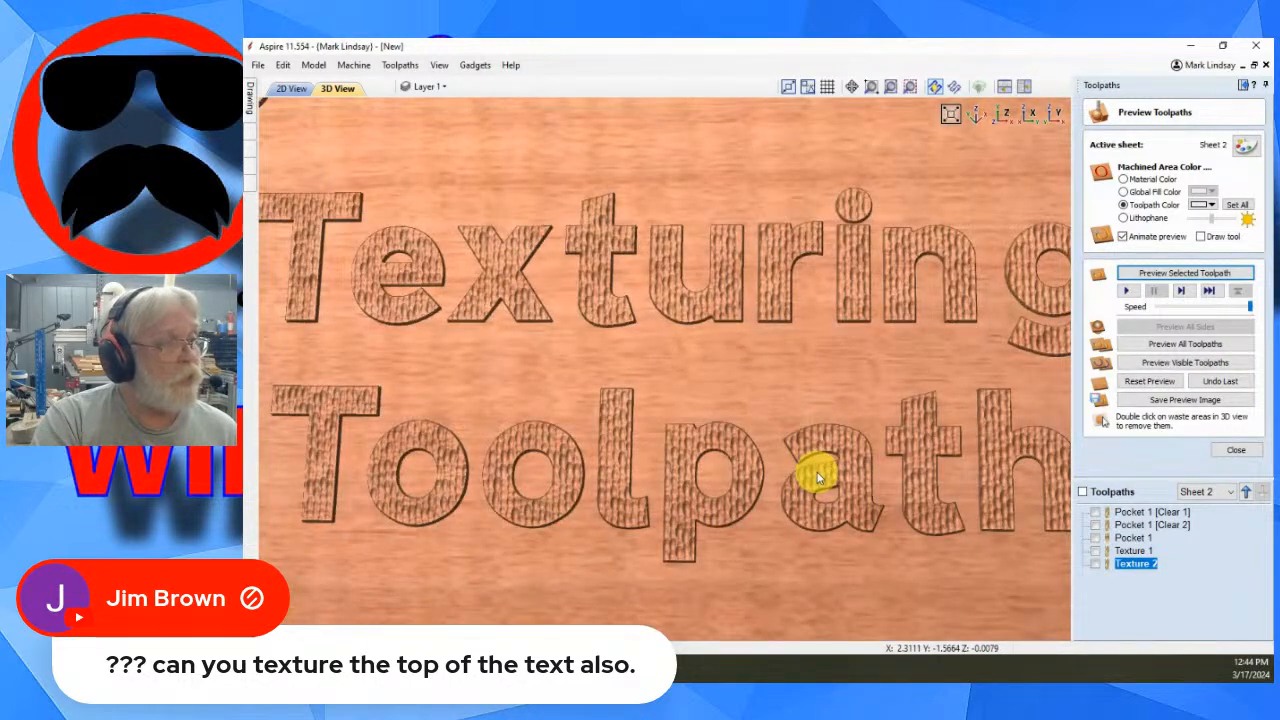
scroll(817, 478, "down", 3)
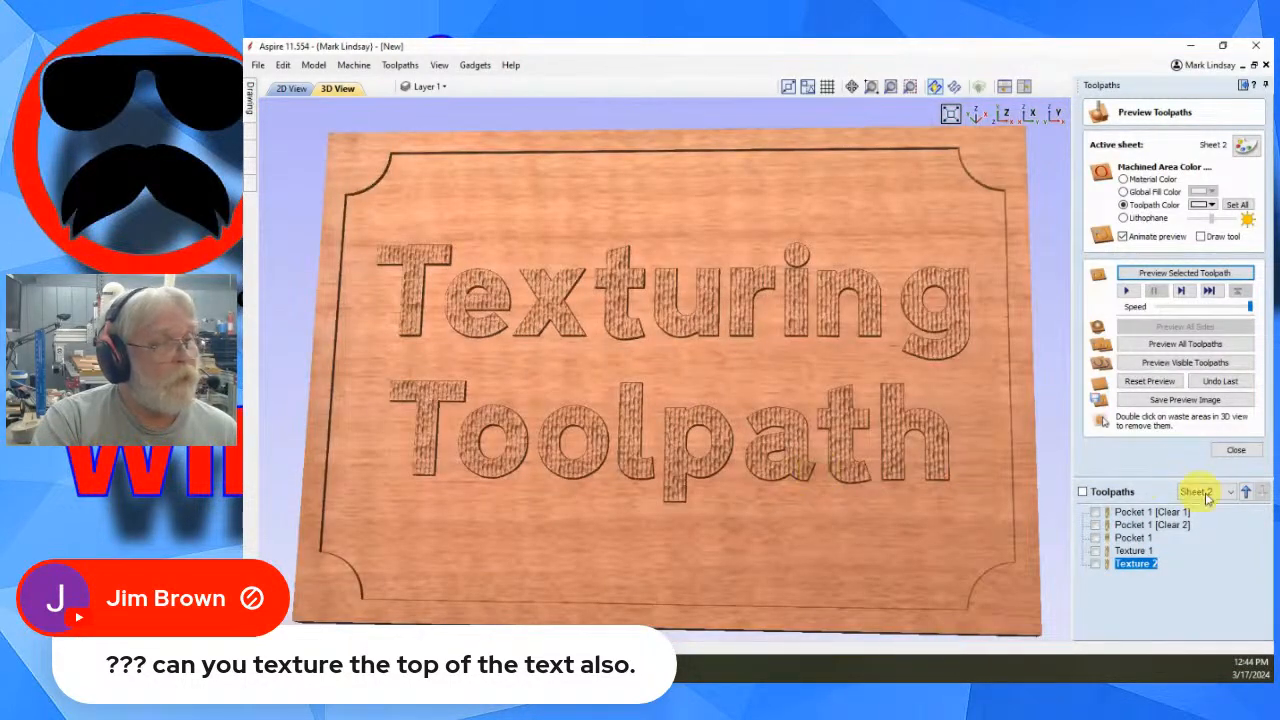
left_click(1228, 382)
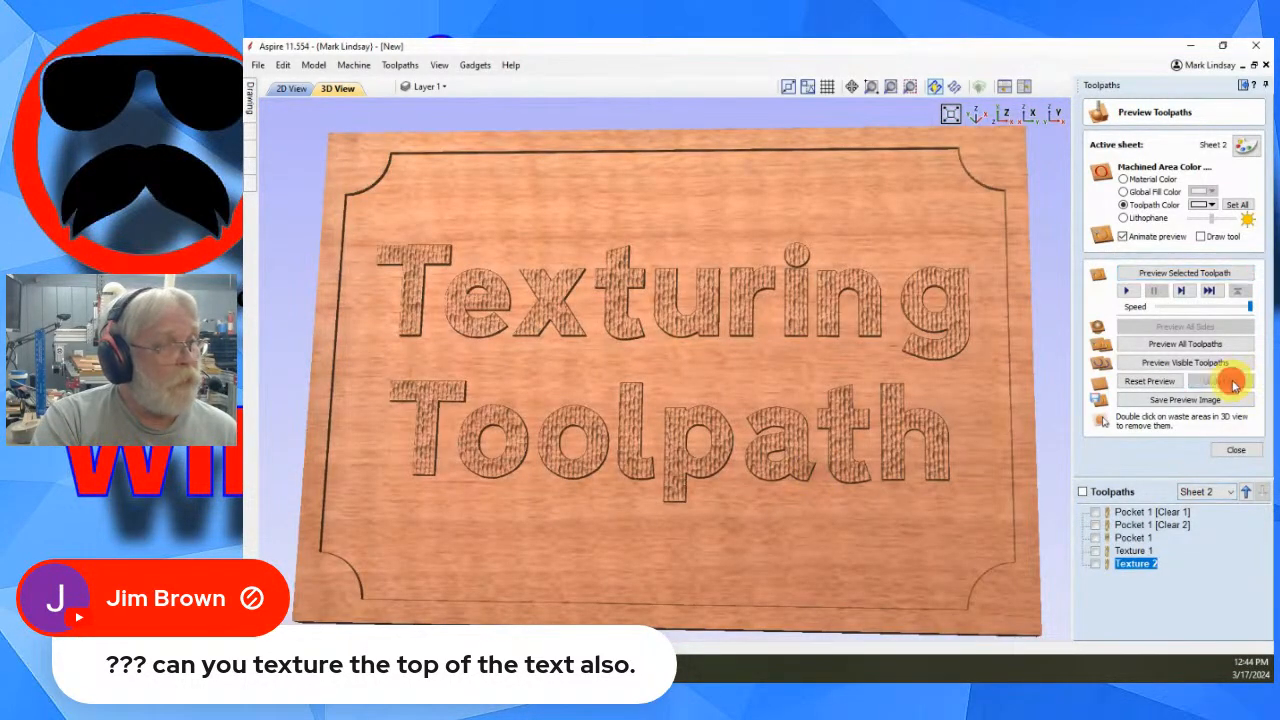
- Preview Texture 1 followed by Texture 2 to see the background and letter textures together
left_click(1130, 551)
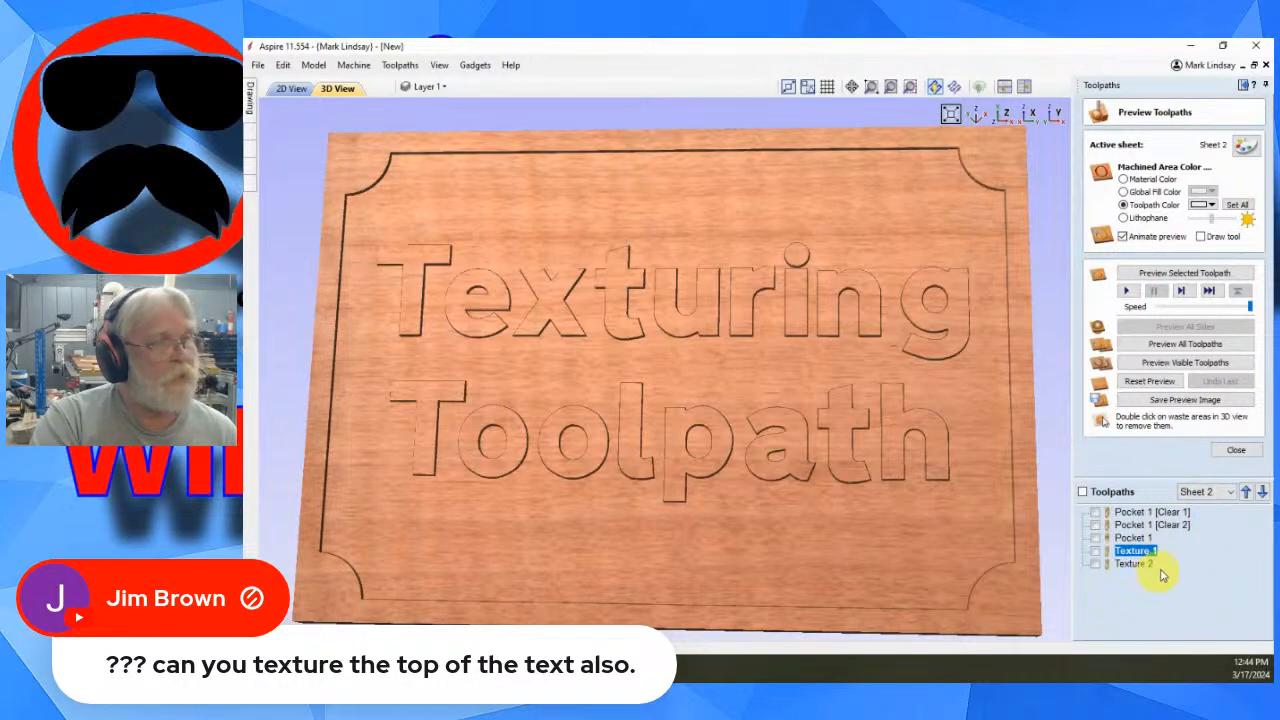
left_click(1186, 274)
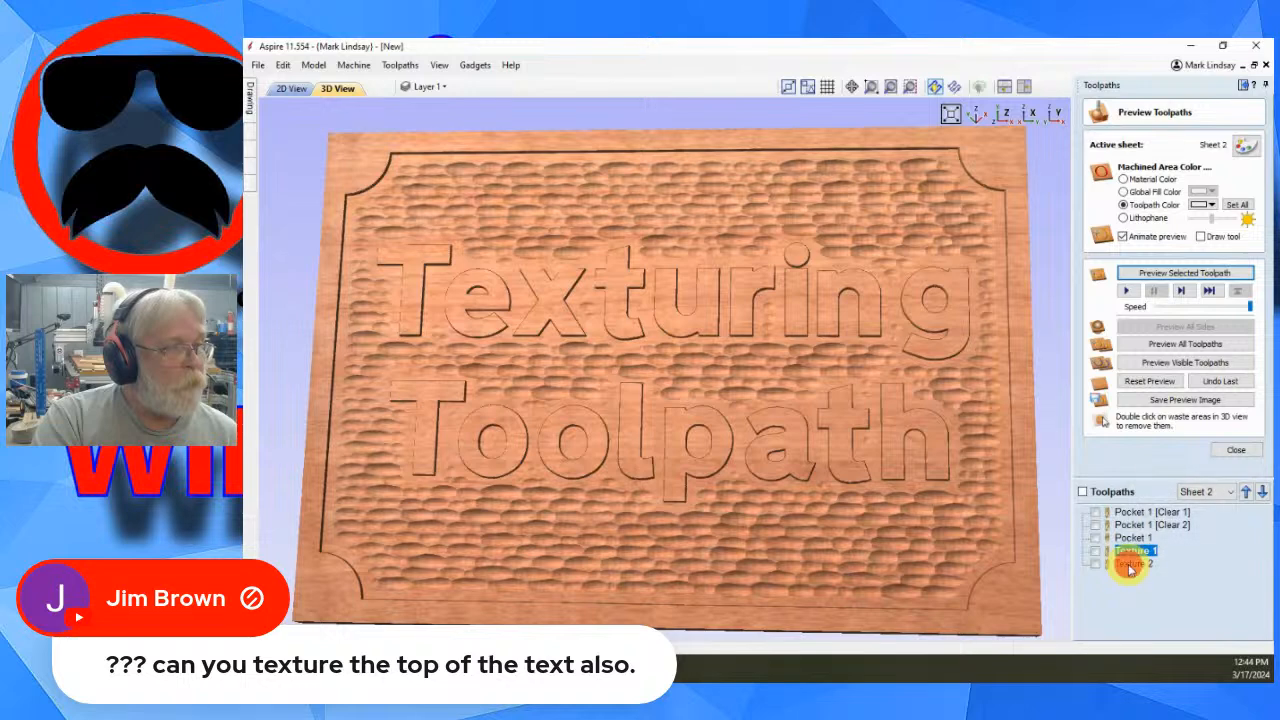
left_click(1133, 564)
left_click(1188, 274)
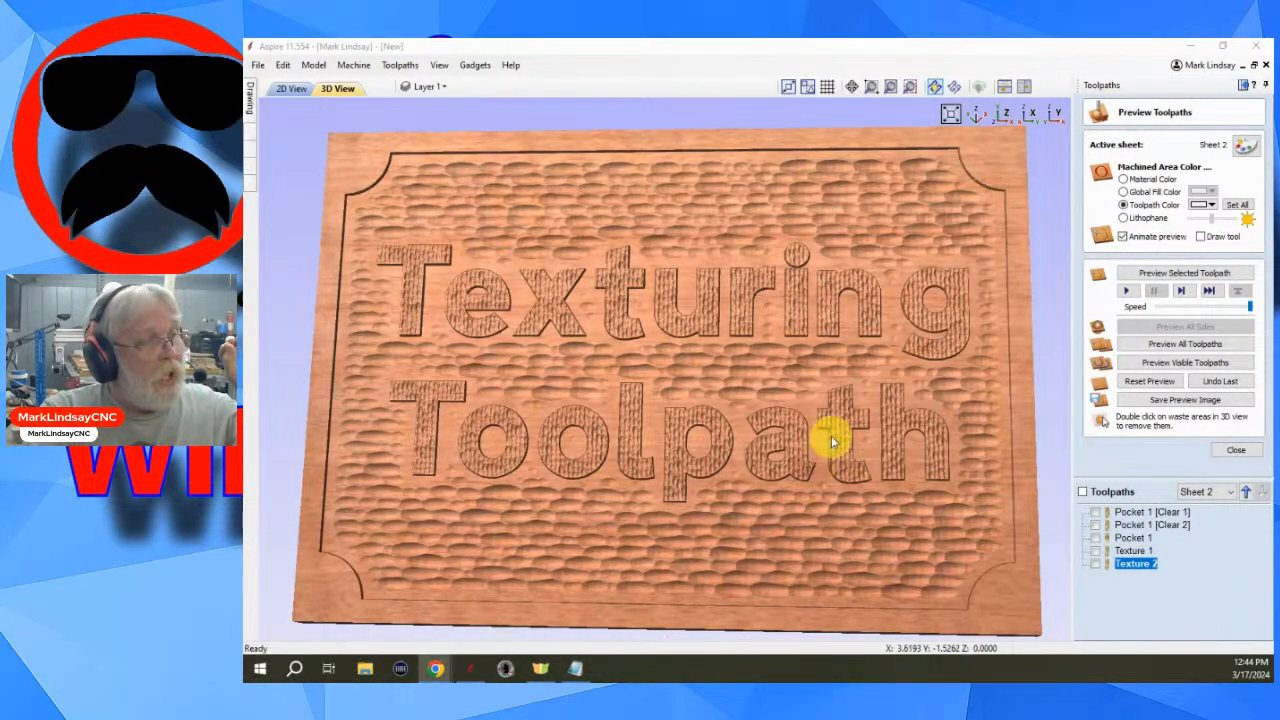
scroll(835, 425, "up", 2)
scroll(862, 365, "up", 2)
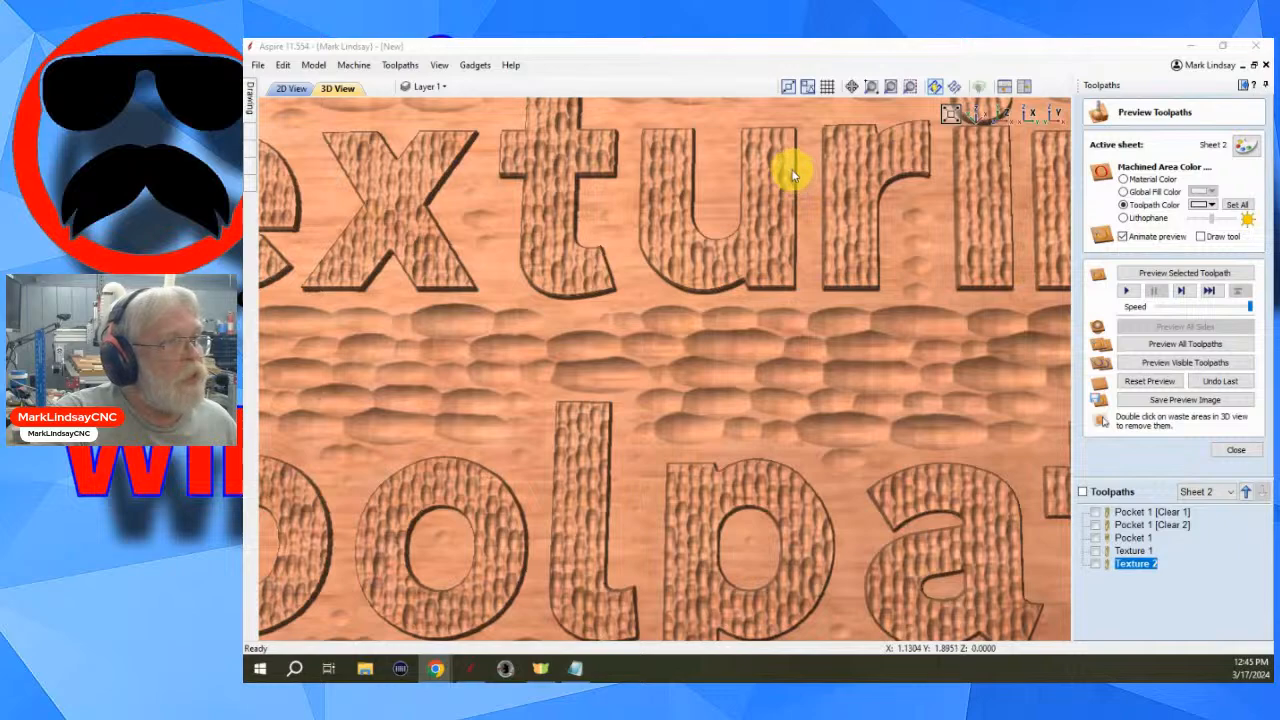
scroll(795, 174, "up", 4)
middle_click_drag(860, 150, 754, 388)
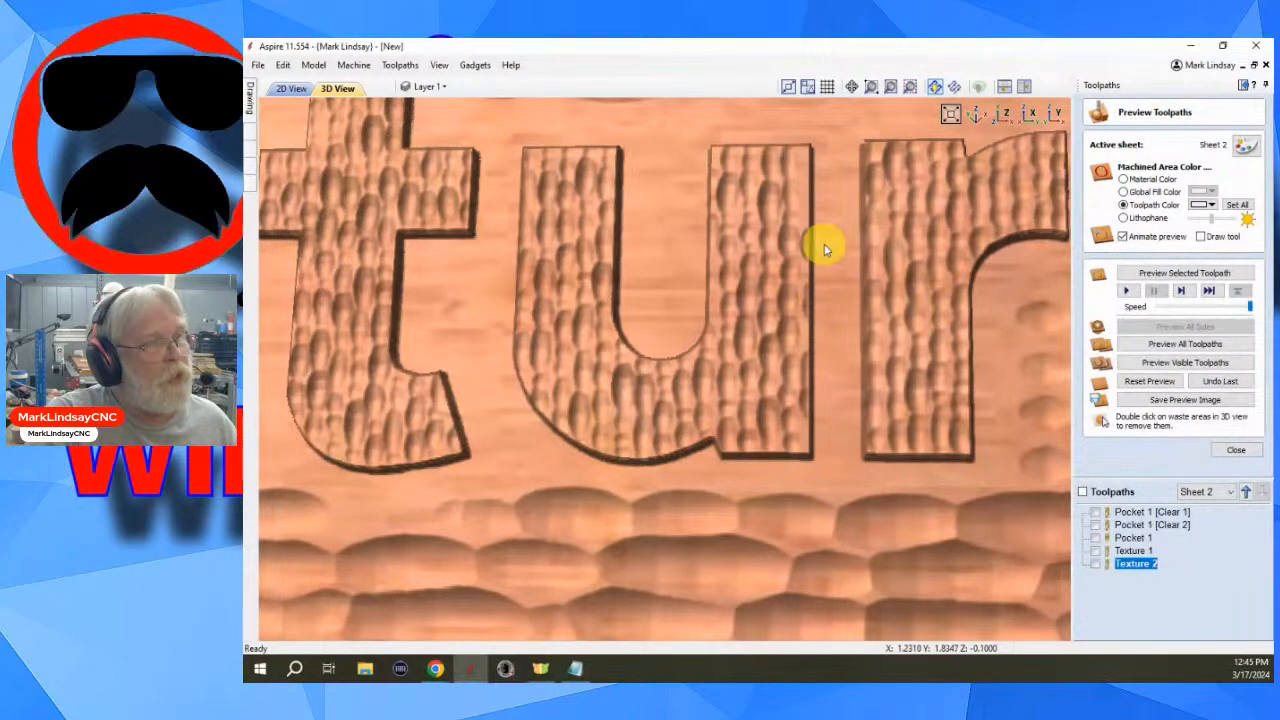
- Move Texture 2 to the top of the toolpath list and inspect the combined background and letter textures across the sign
scroll(843, 418, "down", 5)
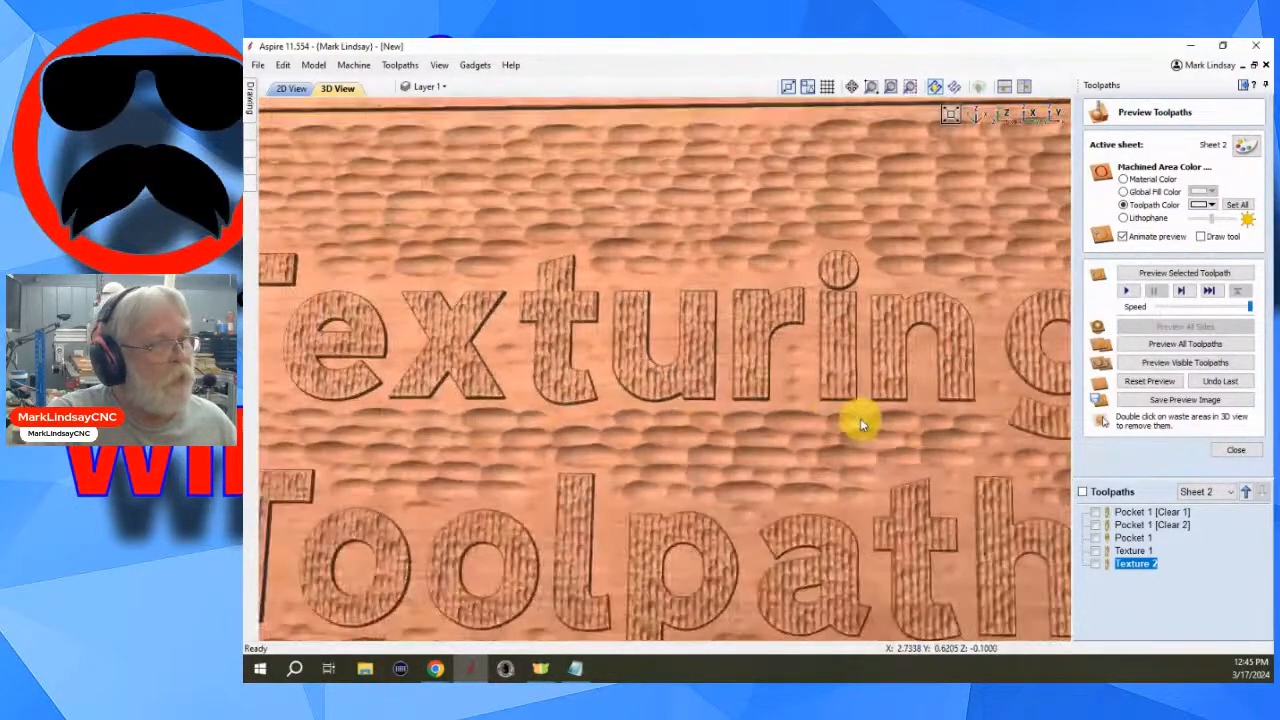
left_click(1245, 493)
left_click(1245, 493)
left_click(1245, 493)
left_click(1245, 493)
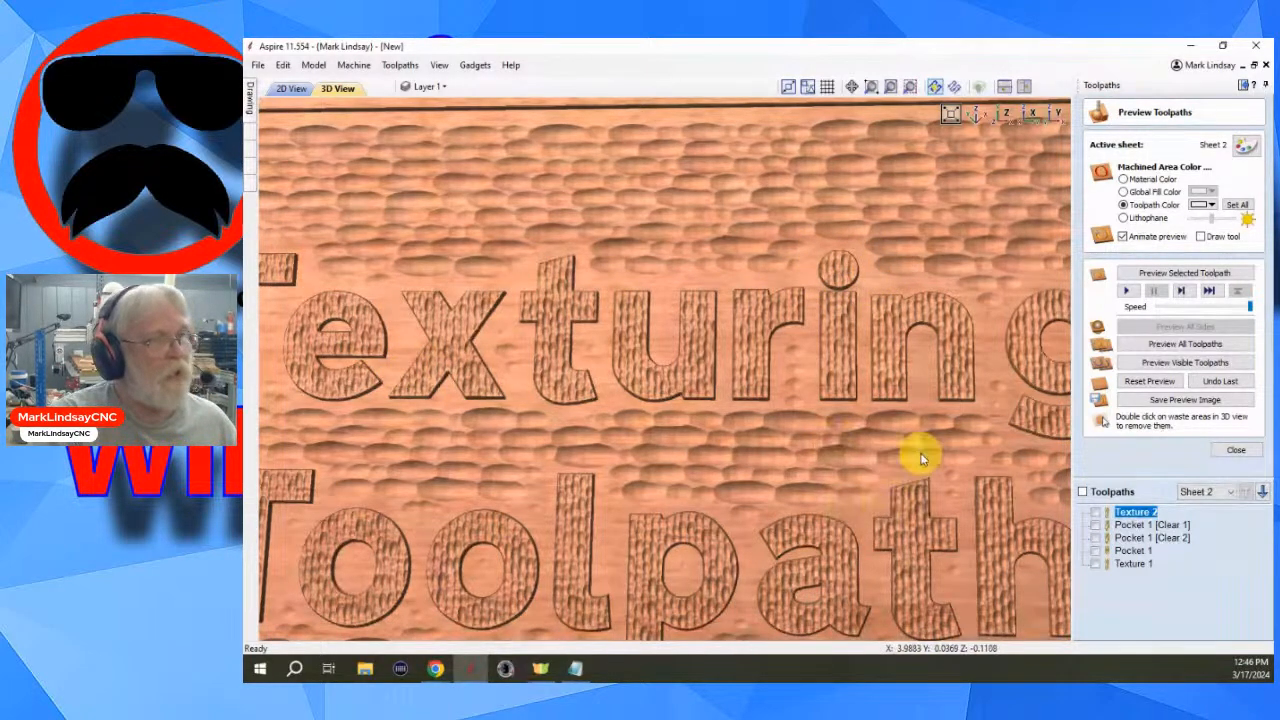
scroll(922, 458, "down", 3)
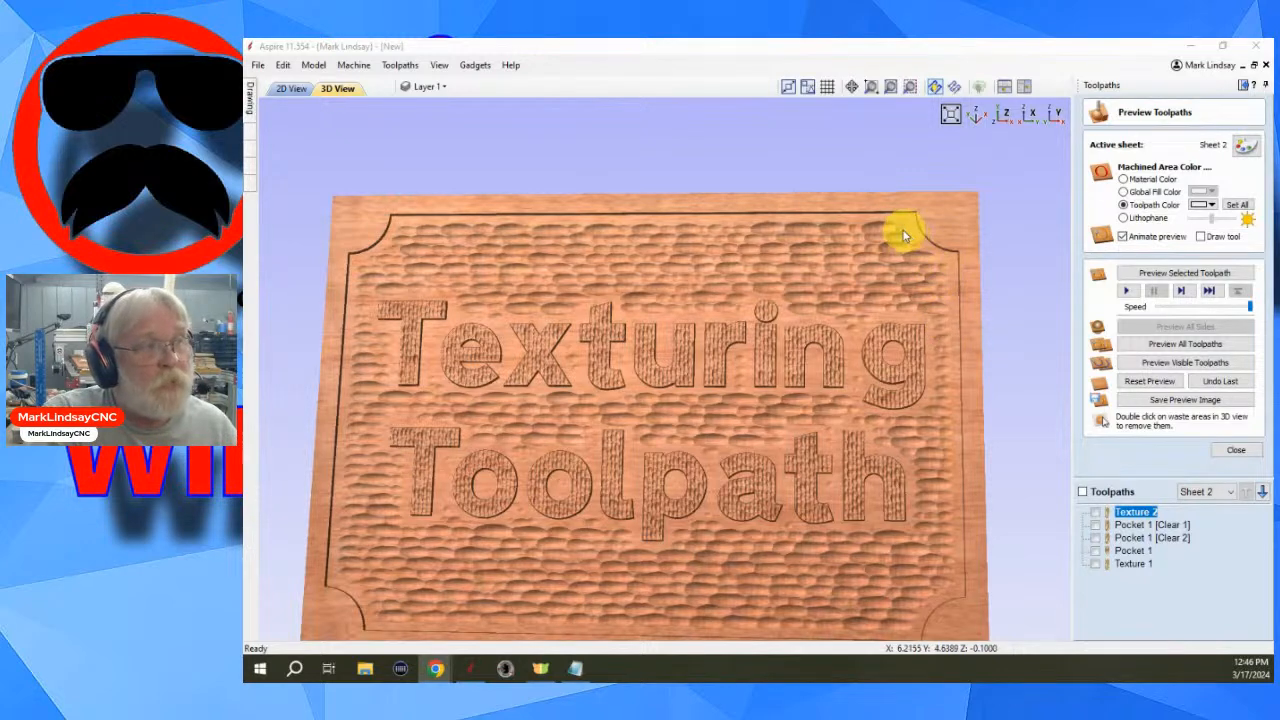
scroll(898, 222, "up", 1)
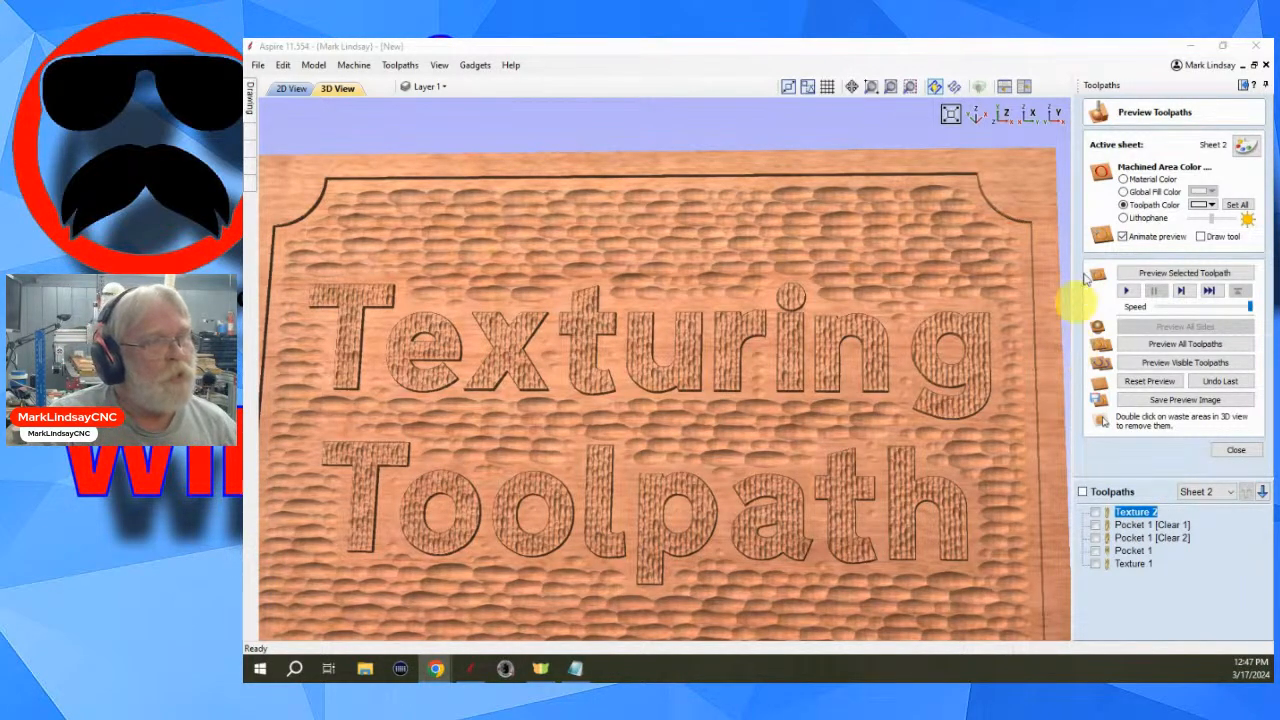
scroll(1034, 277, "up", 2)
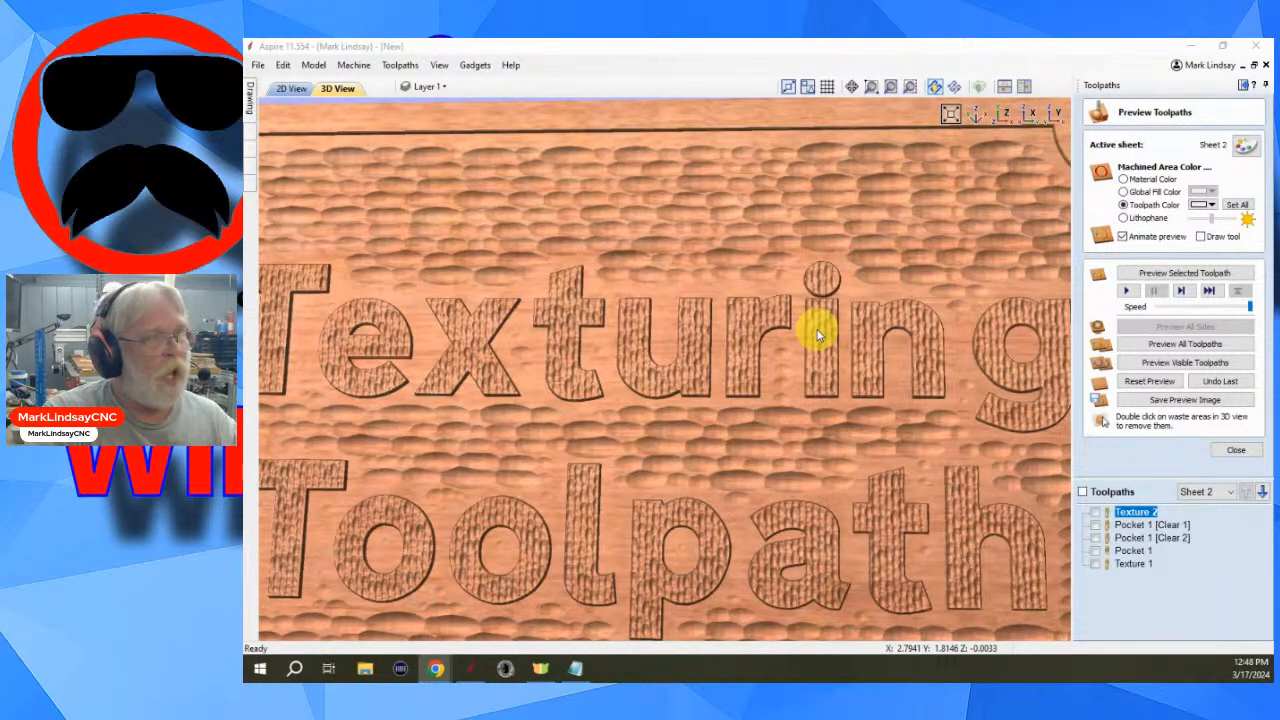
scroll(818, 335, "down", 5)
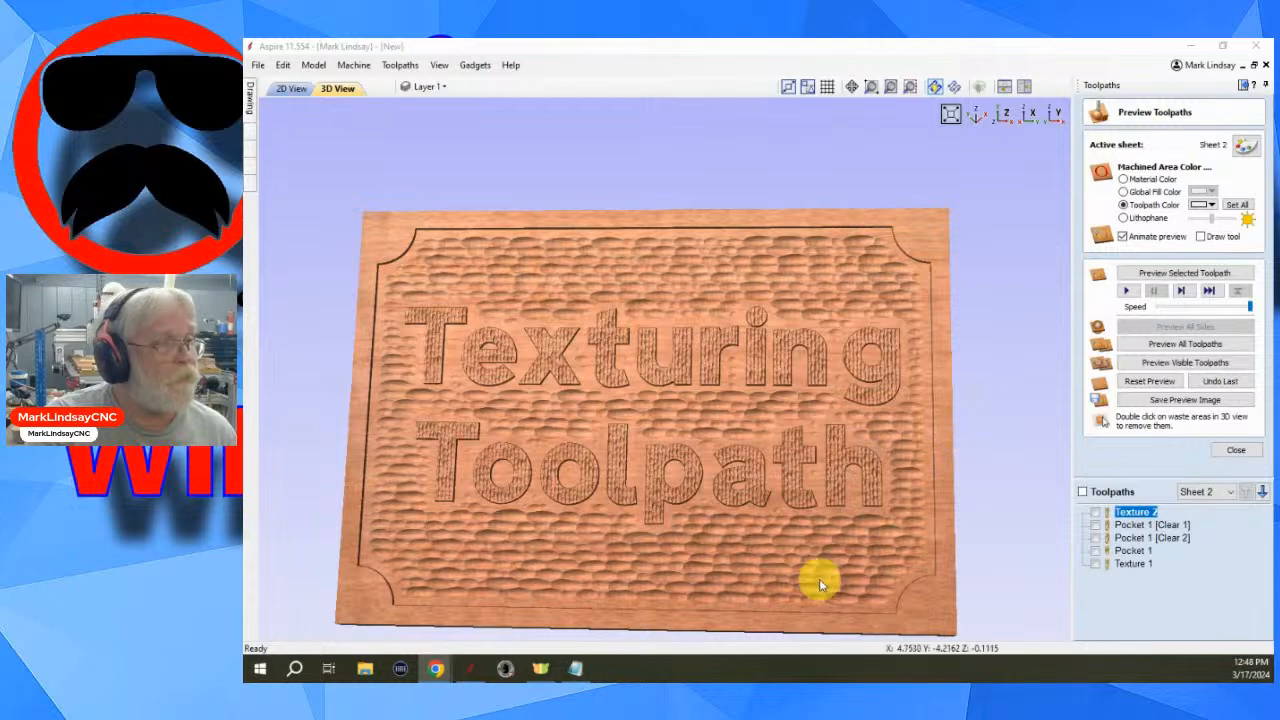
middle_click_drag(806, 577, 840, 513)
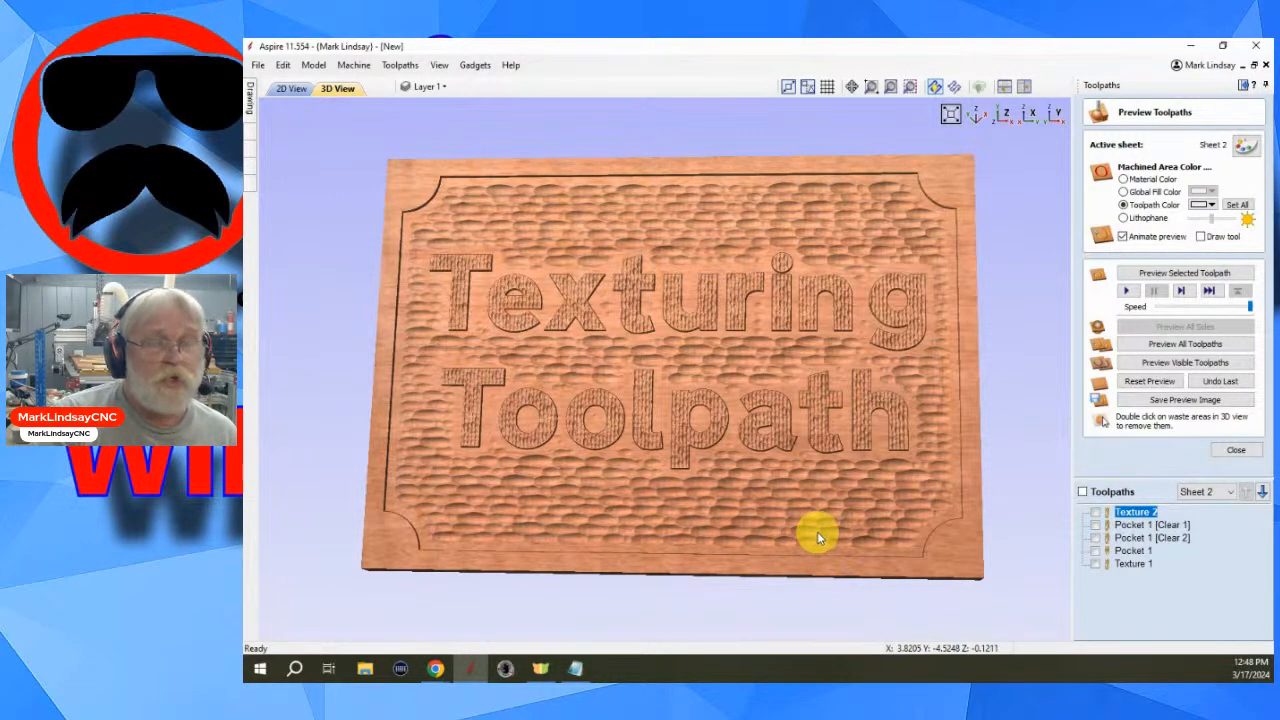
scroll(752, 492, "up", 2)
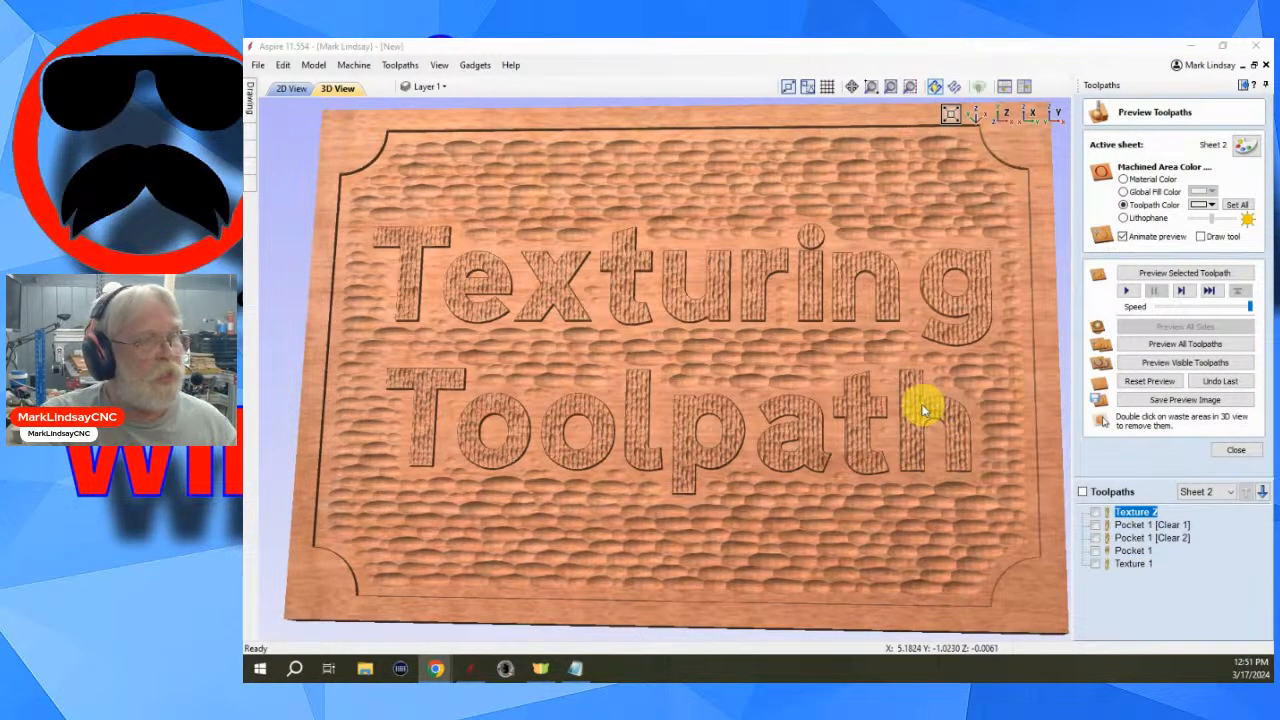
- Reset the preview and recalculate Texture 2 using the V-Bit 30 Degree Down Cut 0.25 inches tool
left_click(1220, 381)
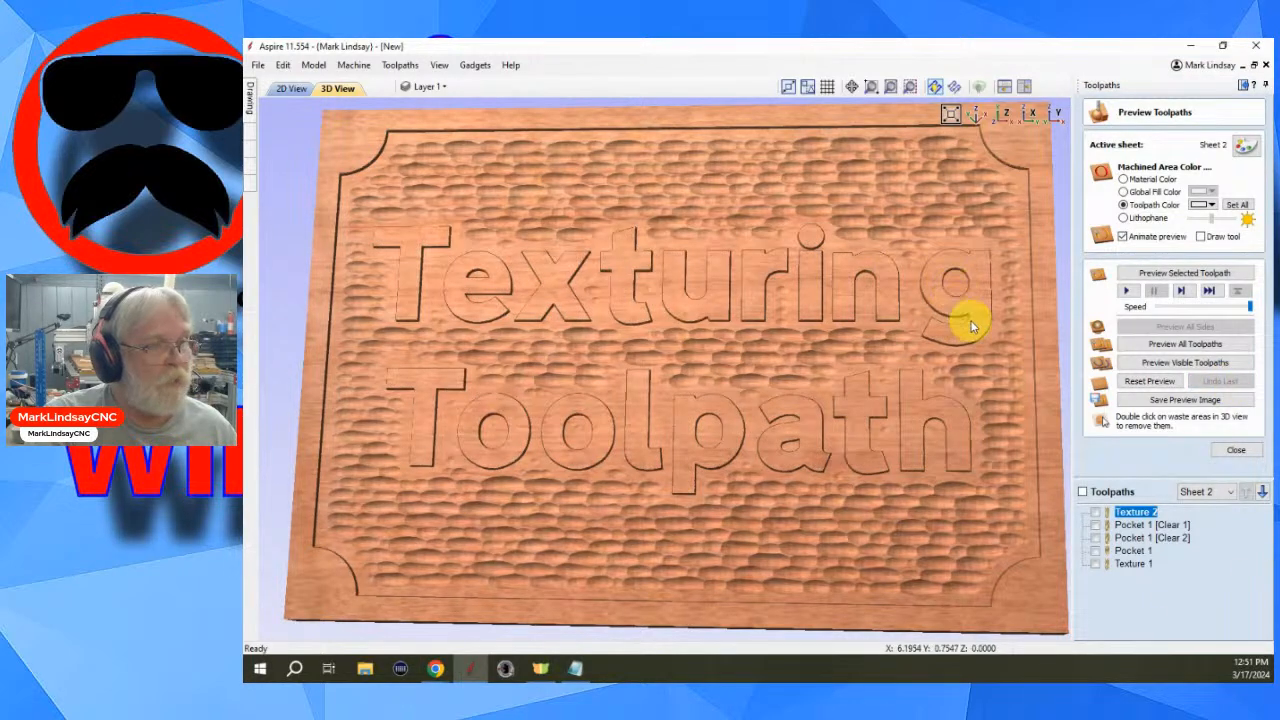
double_click(1134, 513)
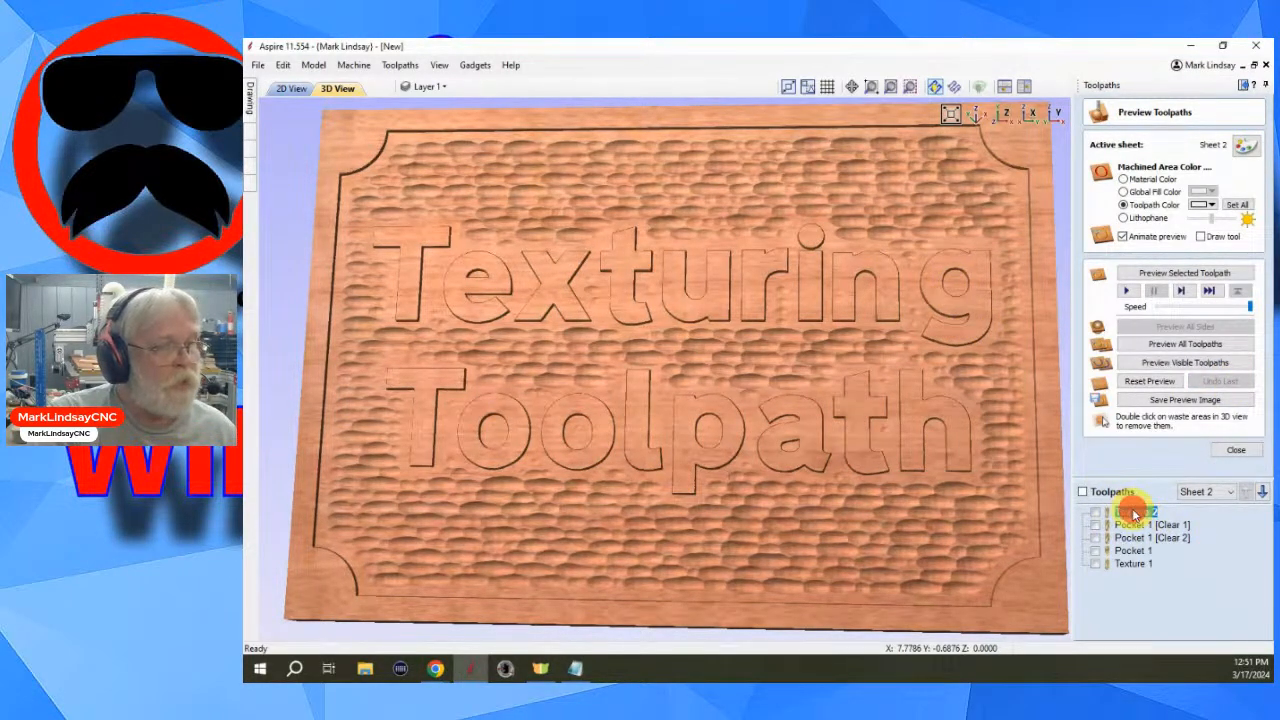
left_click(1176, 157)
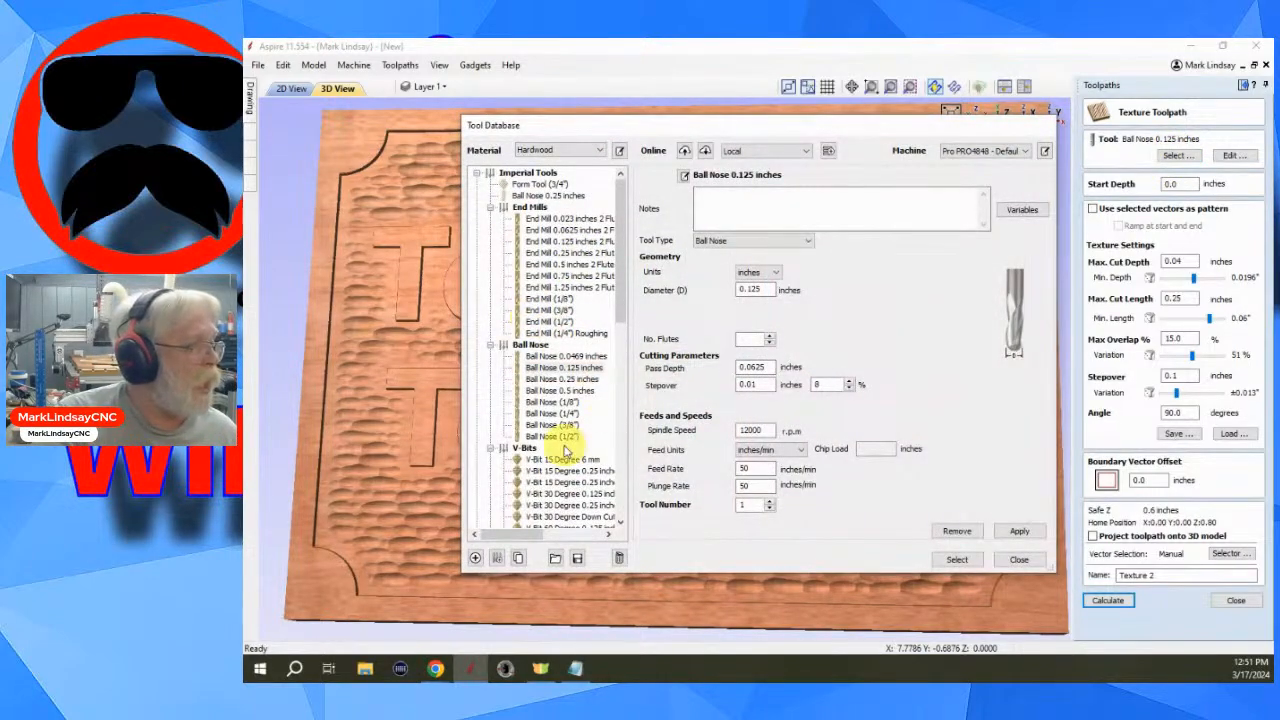
scroll(575, 450, "down", 2)
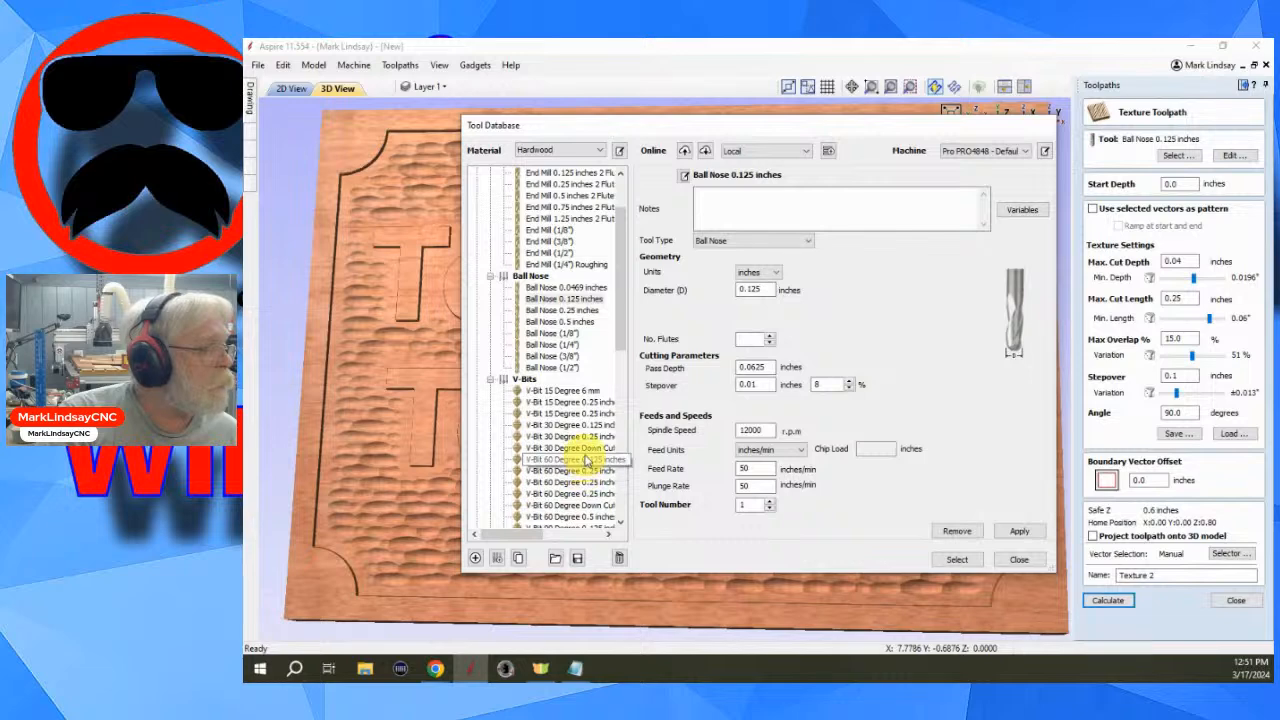
left_click(587, 449)
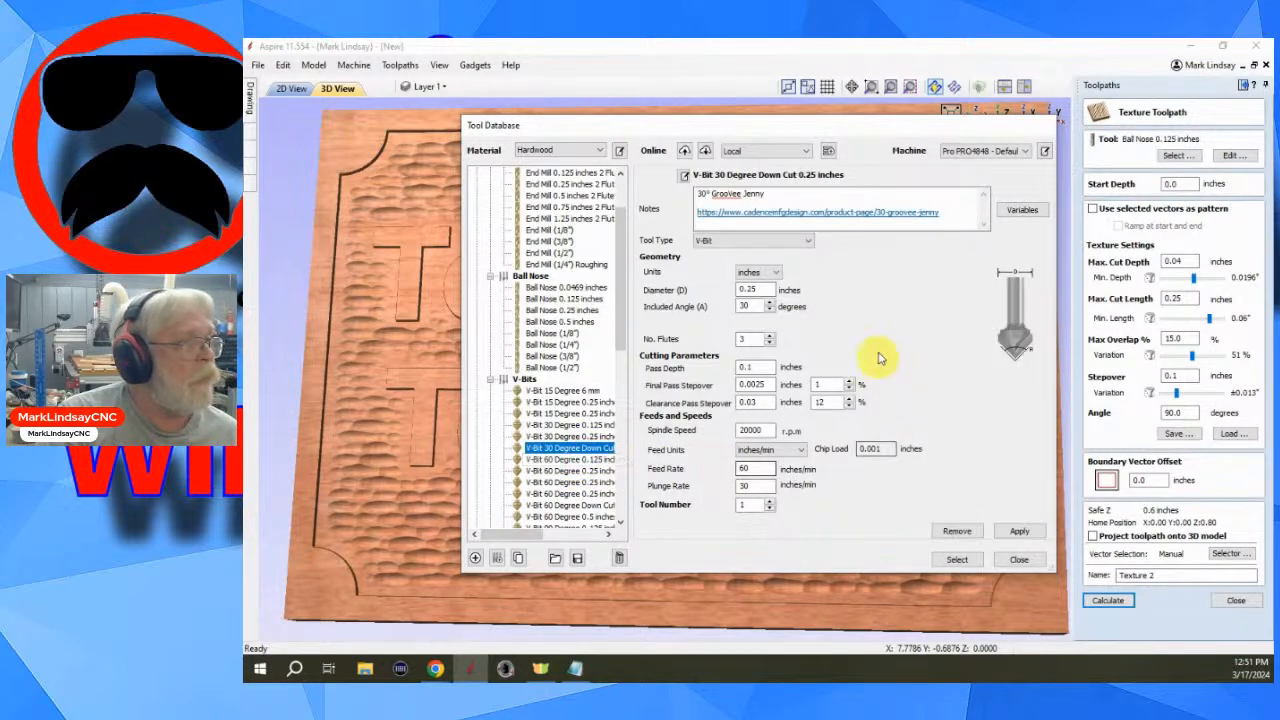
left_click(957, 561)
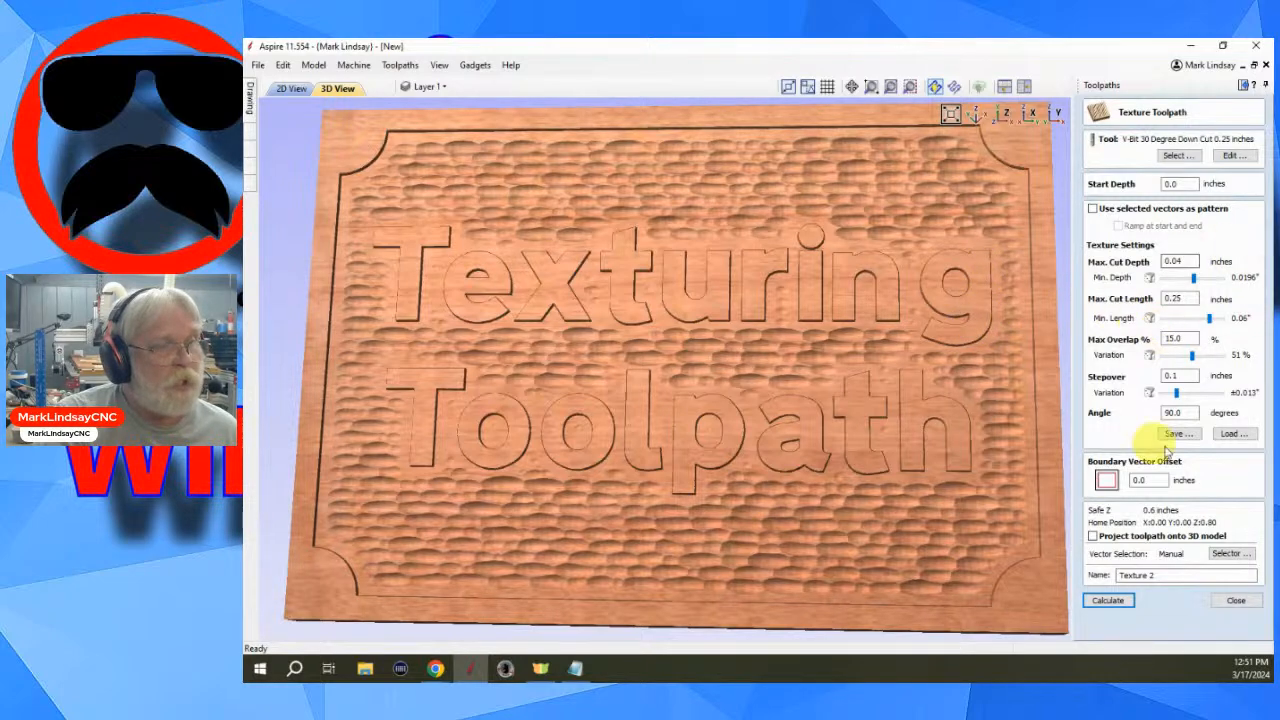
left_click(1117, 600)
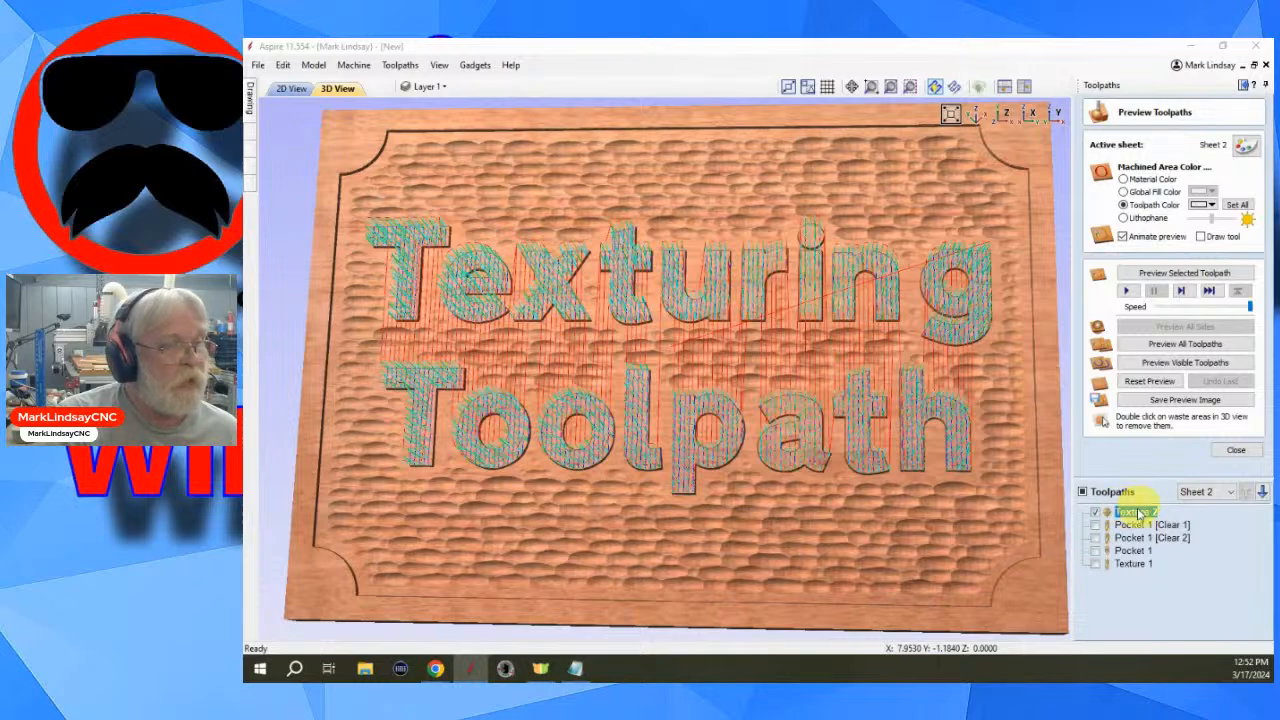
- Preview the recalculated Texture 2 on the letters up close, then undo that preview
left_click(1180, 273)
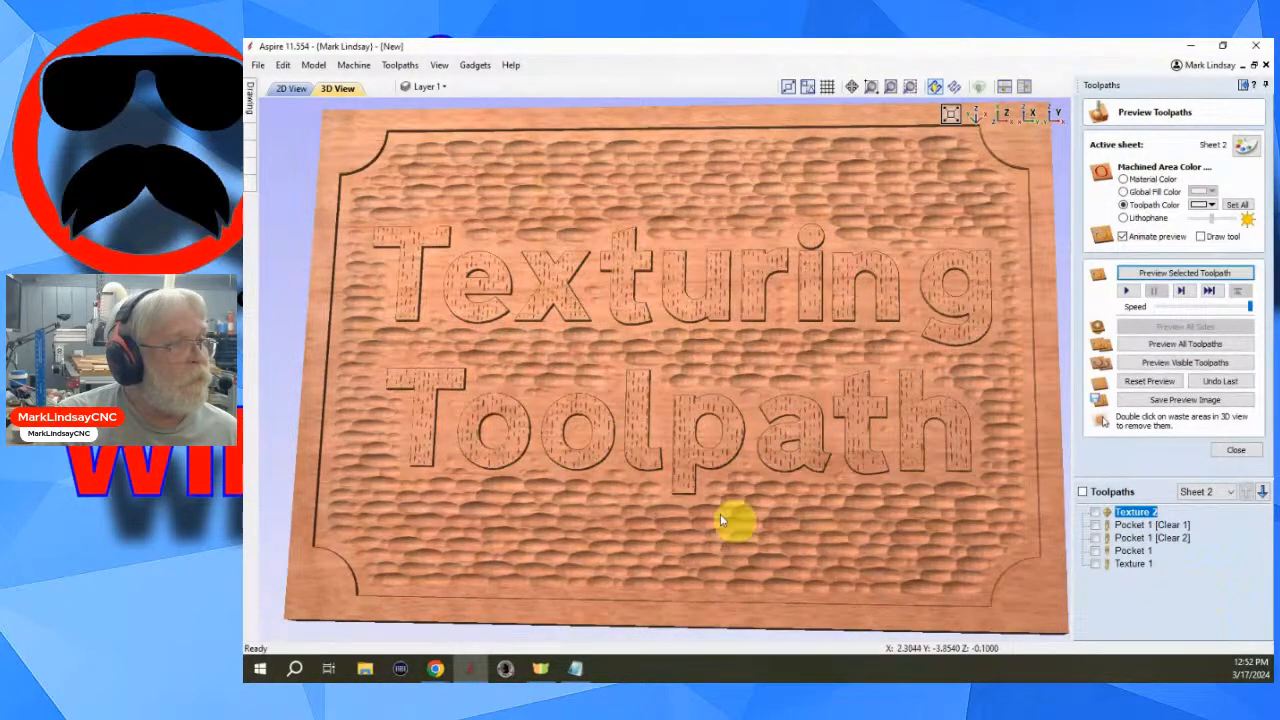
scroll(877, 430, "up", 2)
scroll(877, 430, "up", 1)
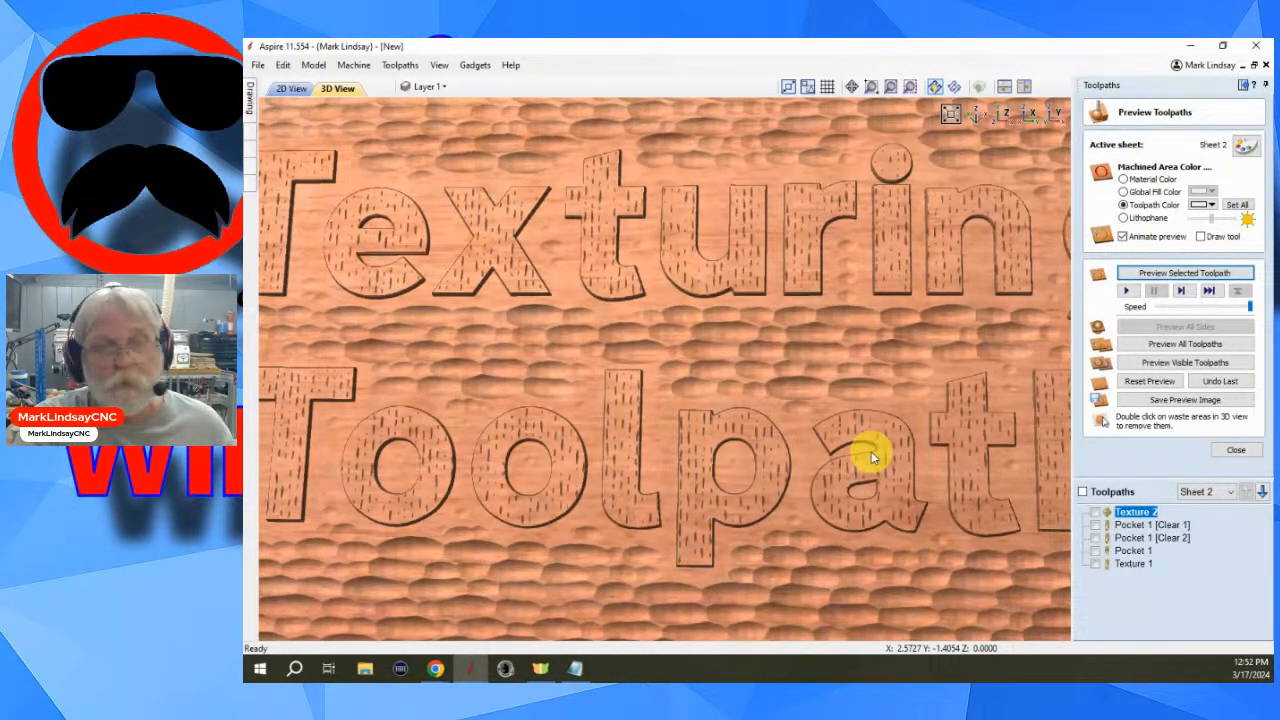
scroll(840, 452, "down", 4)
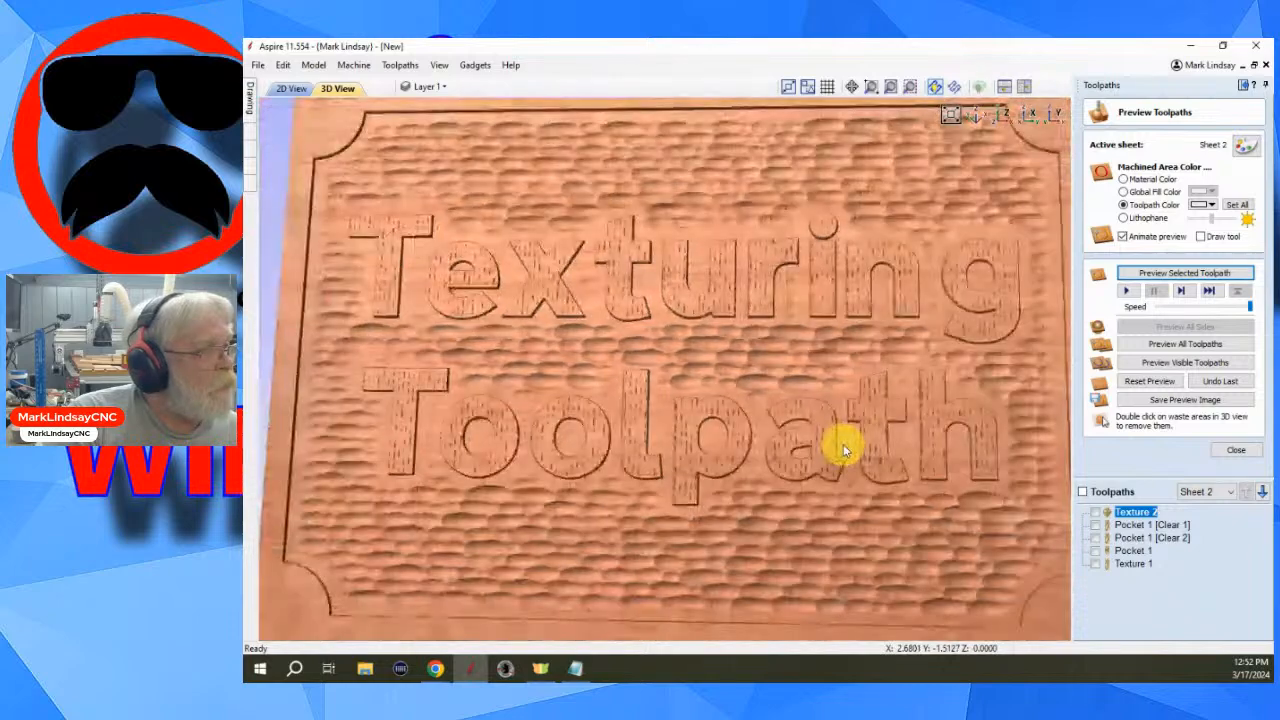
left_click(1217, 386)
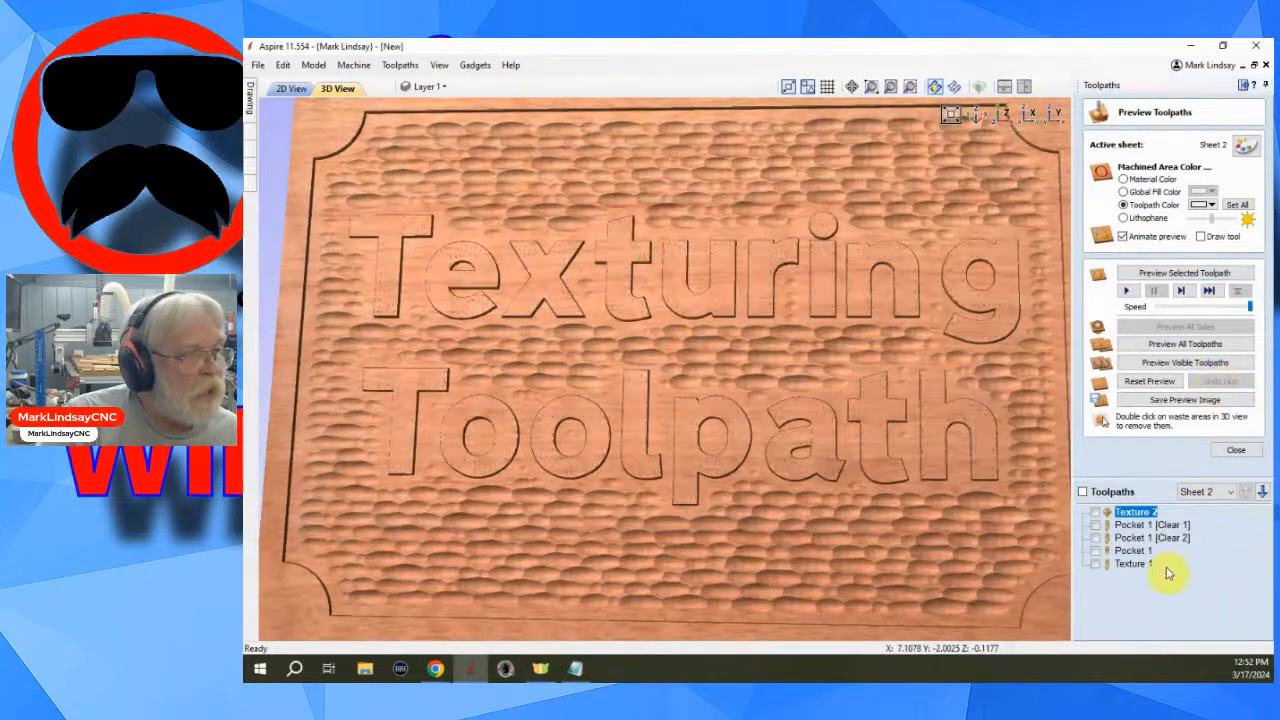
- Edit Texture 2, setting the max overlap to 50% and the stepover to 0.03125 inches, and recalculate it
double_click(1128, 515)
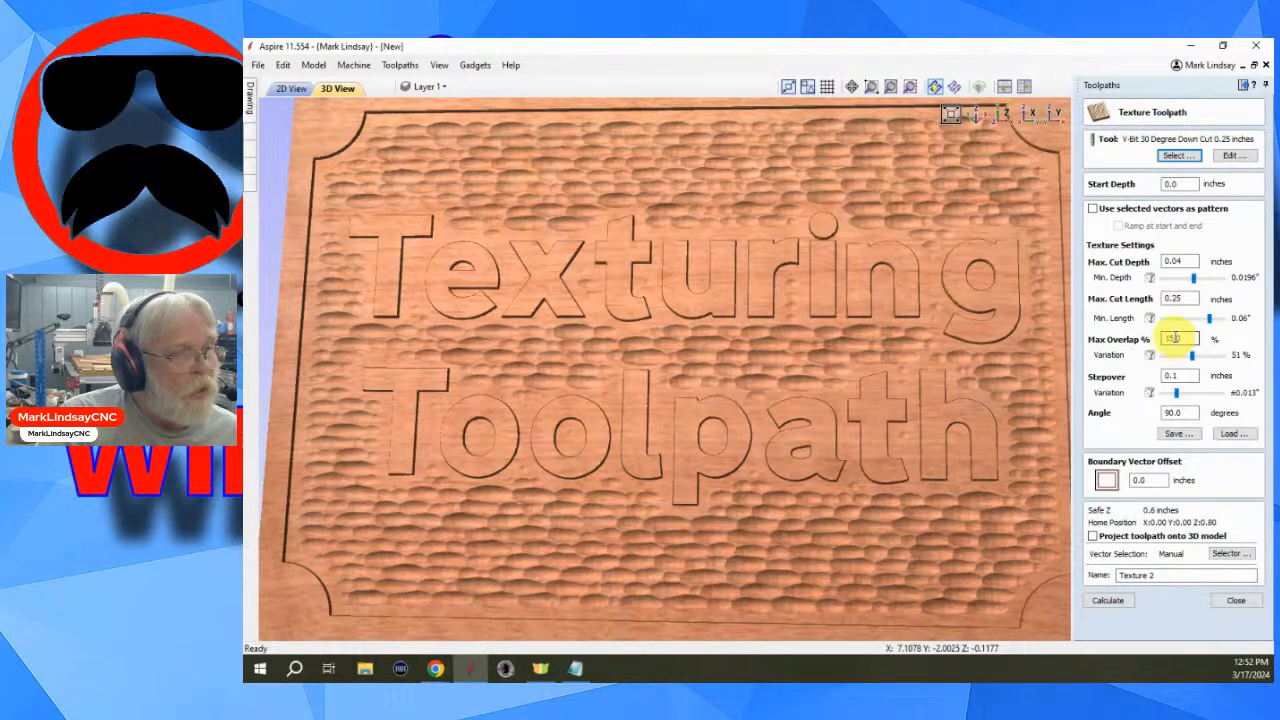
double_click(1170, 339)
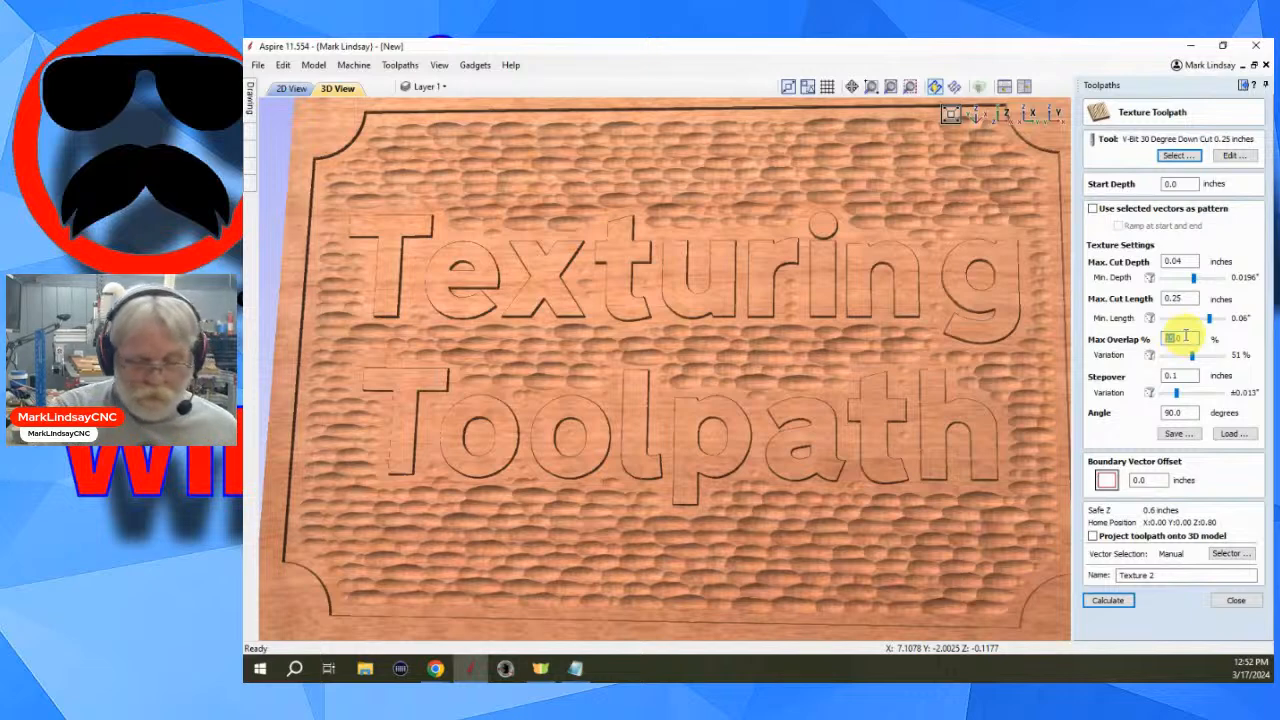
type("5")
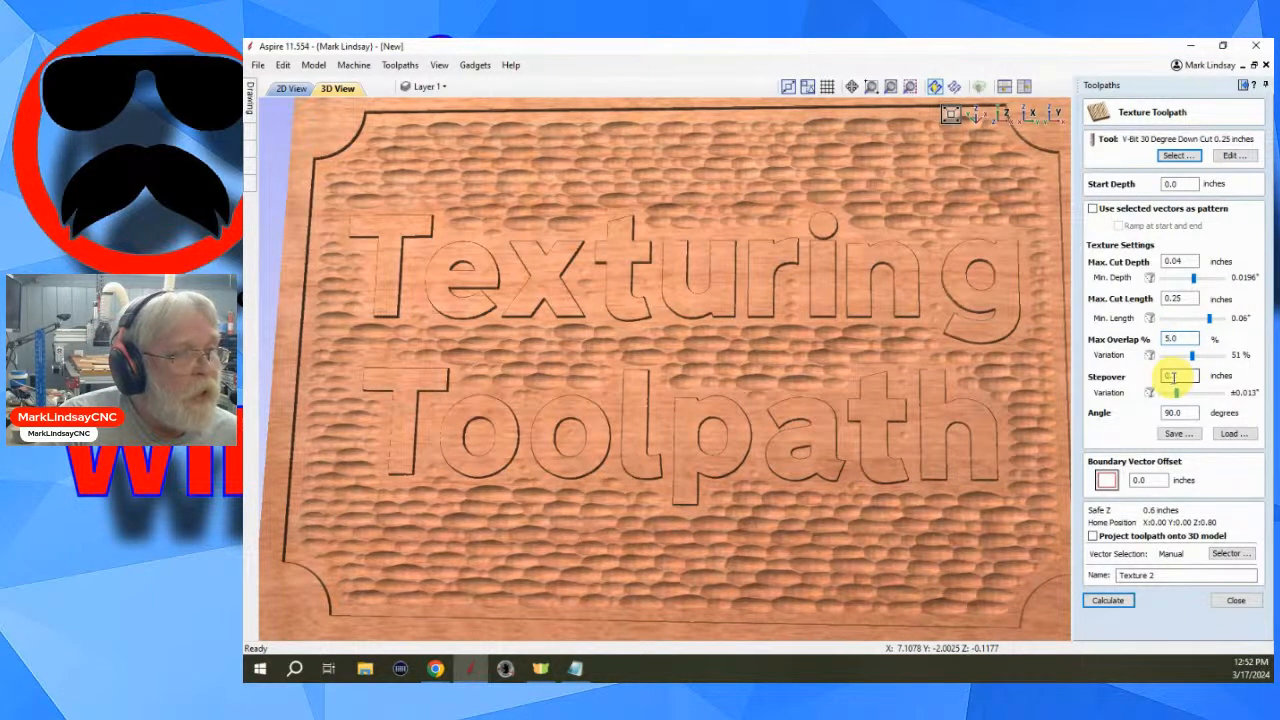
double_click(1172, 376)
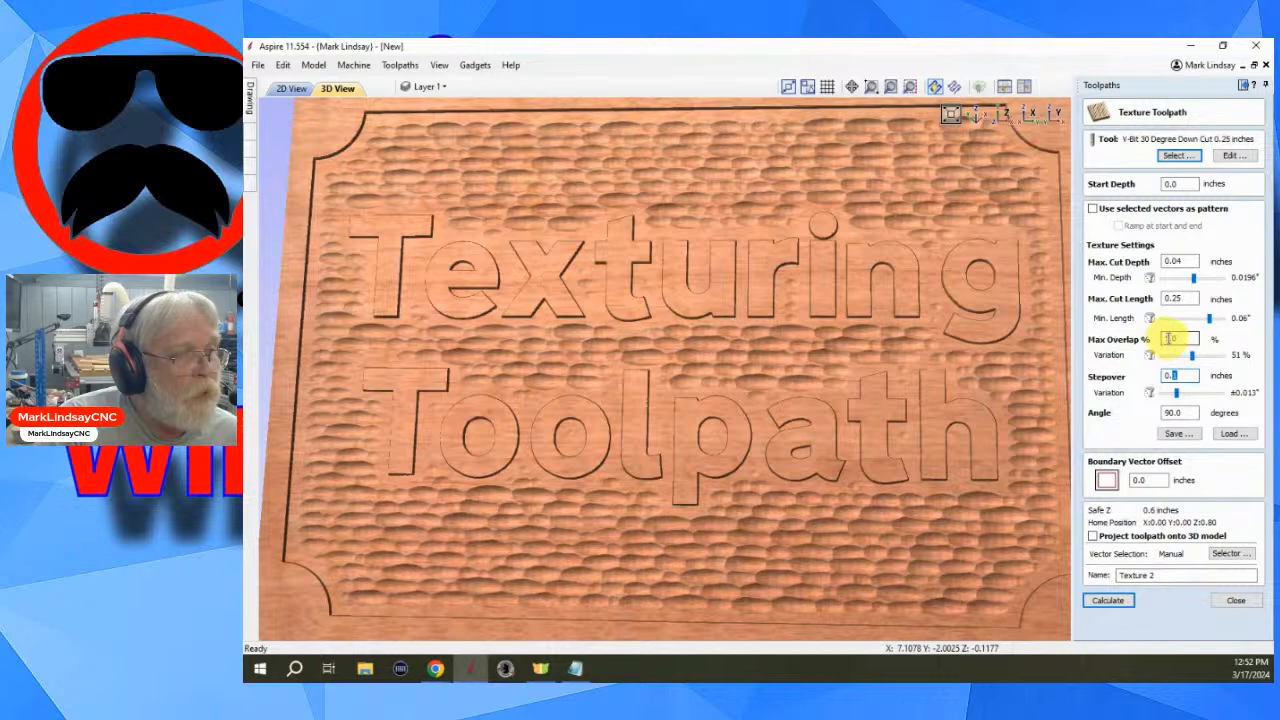
left_click(1169, 339)
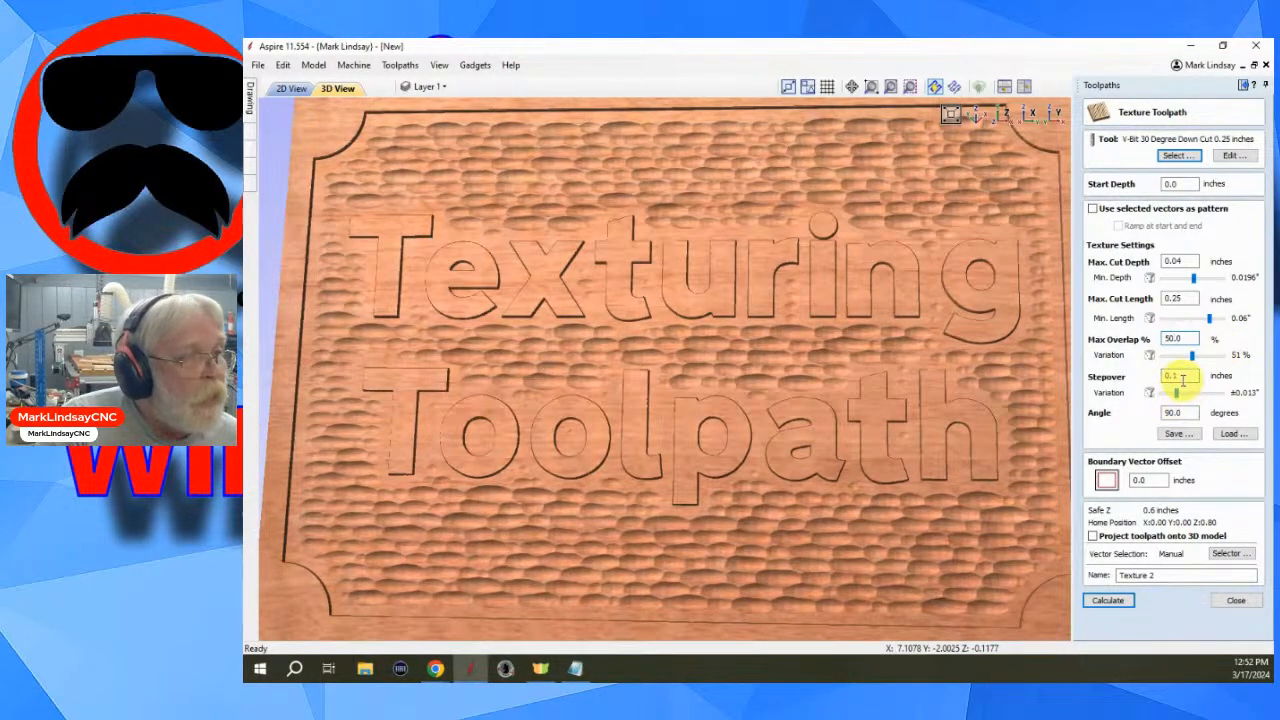
double_click(1184, 376)
left_click(1172, 376)
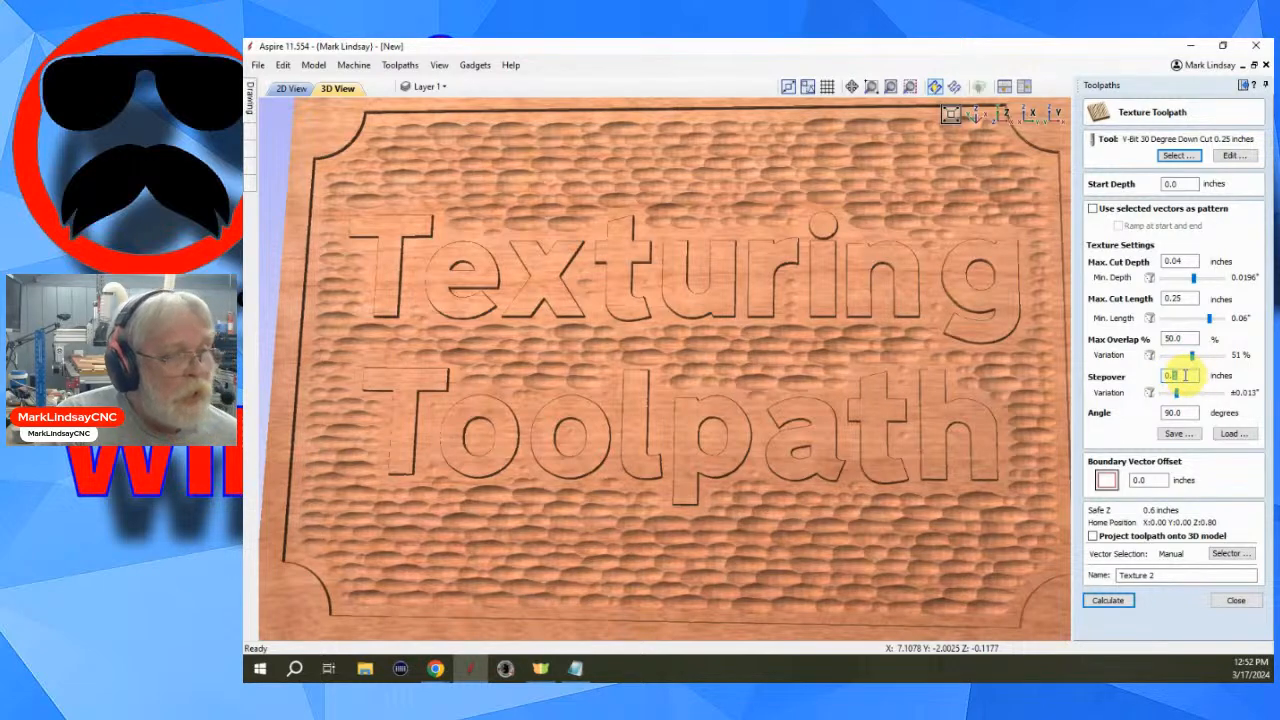
key("BackSpace")
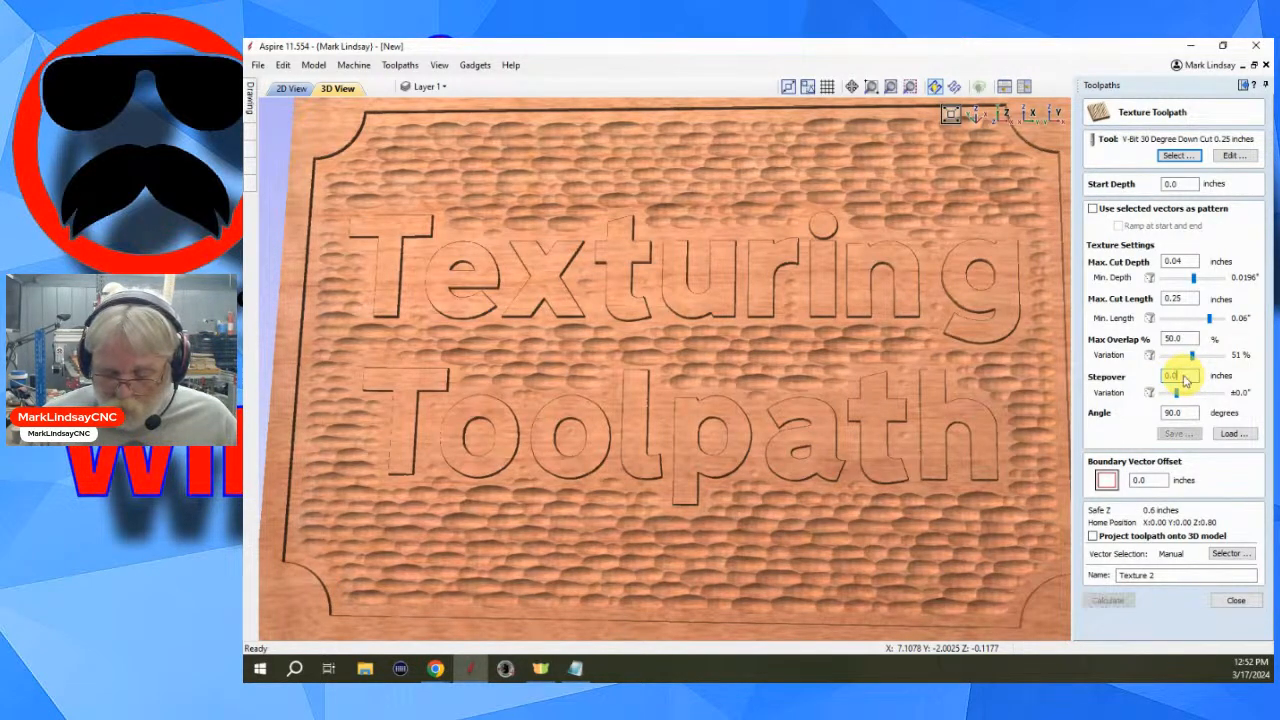
type("3125")
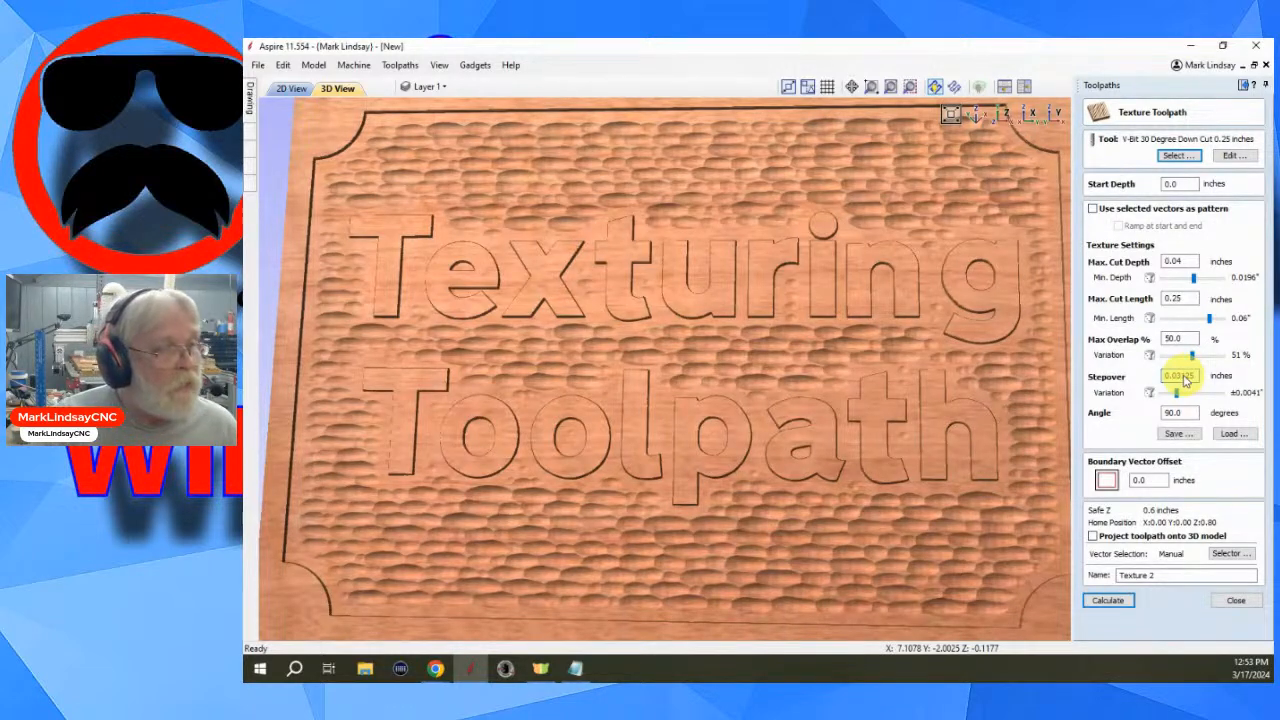
left_click(1174, 412)
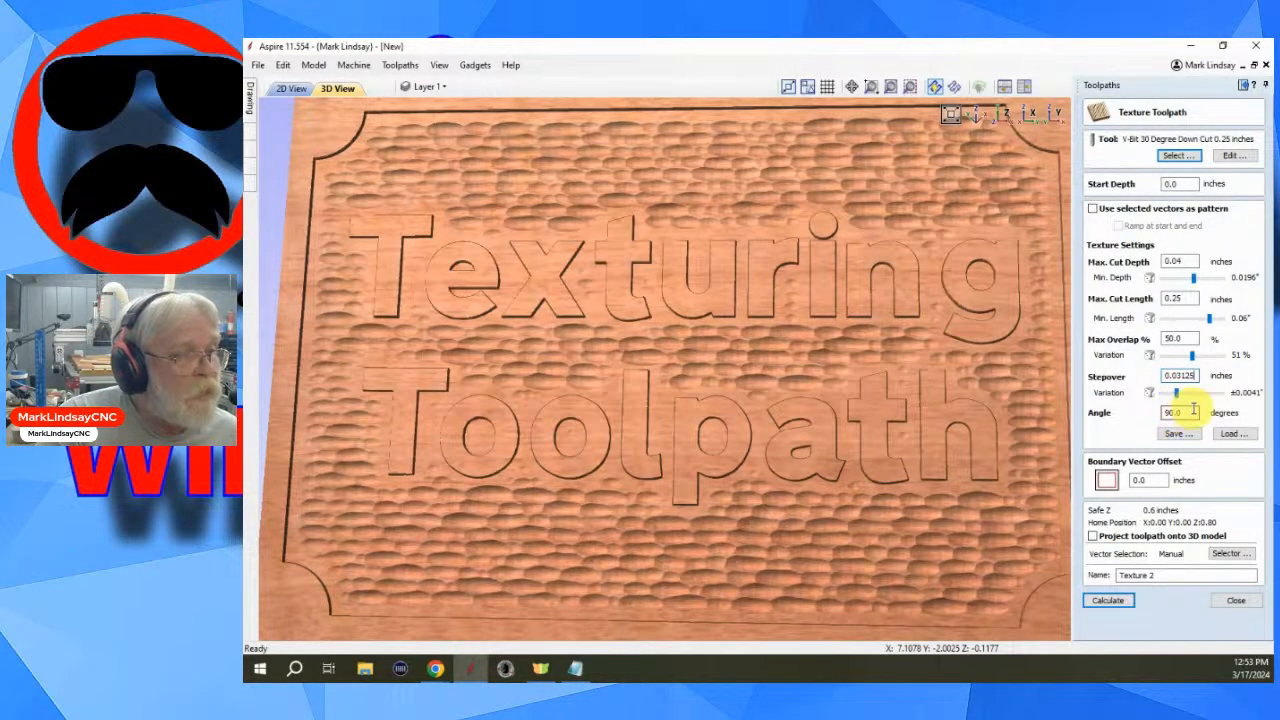
left_click(1109, 601)
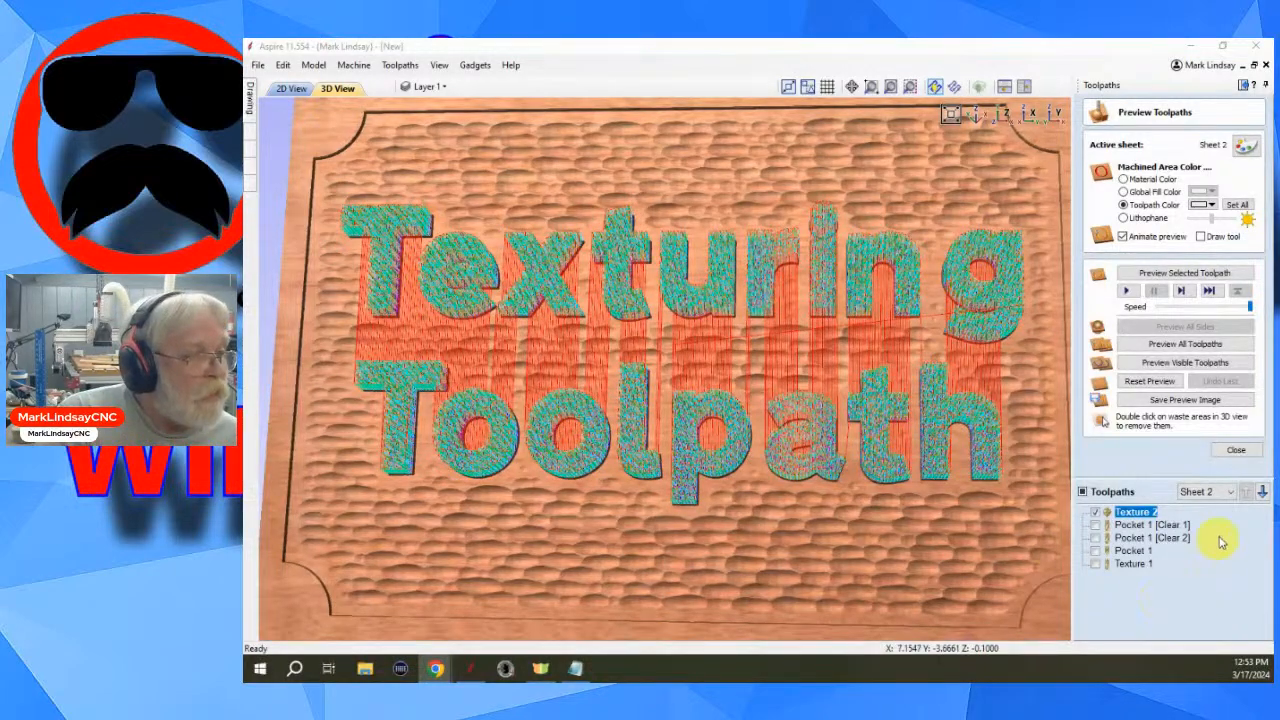
- Preview the updated Texture 2 and examine the letter texture closely from an angle
left_click(1180, 274)
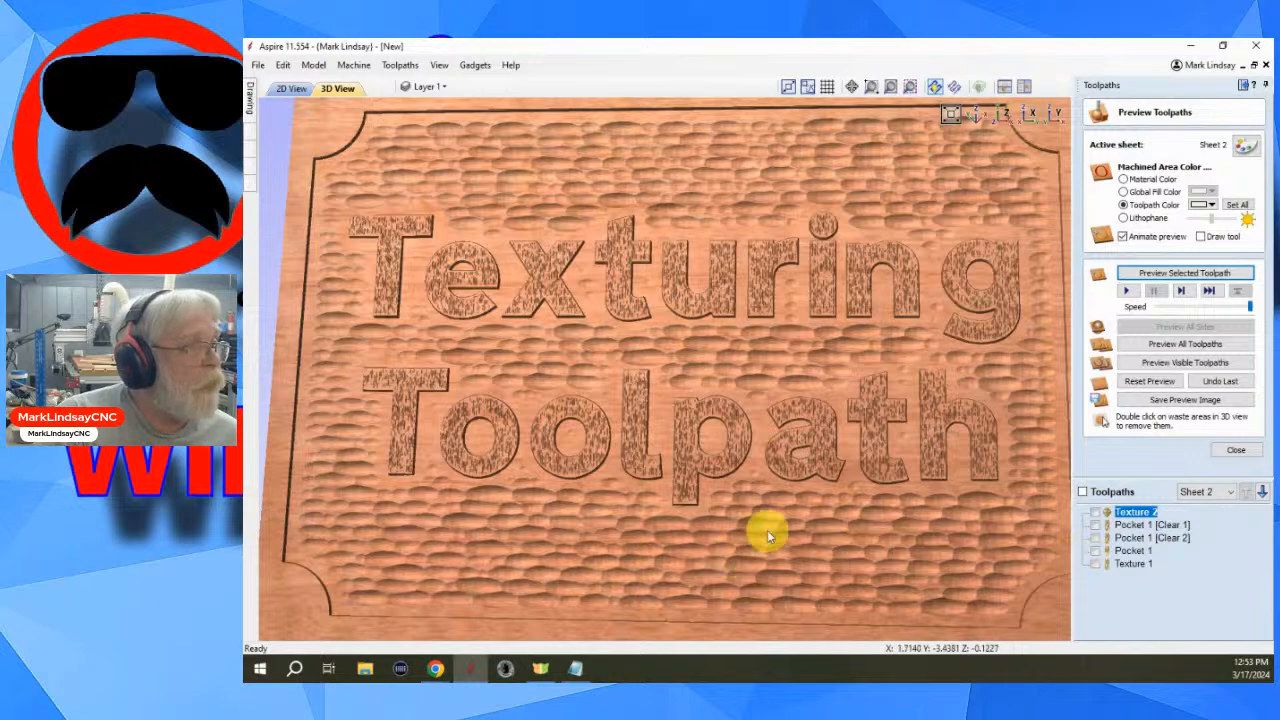
scroll(849, 443, "up", 3)
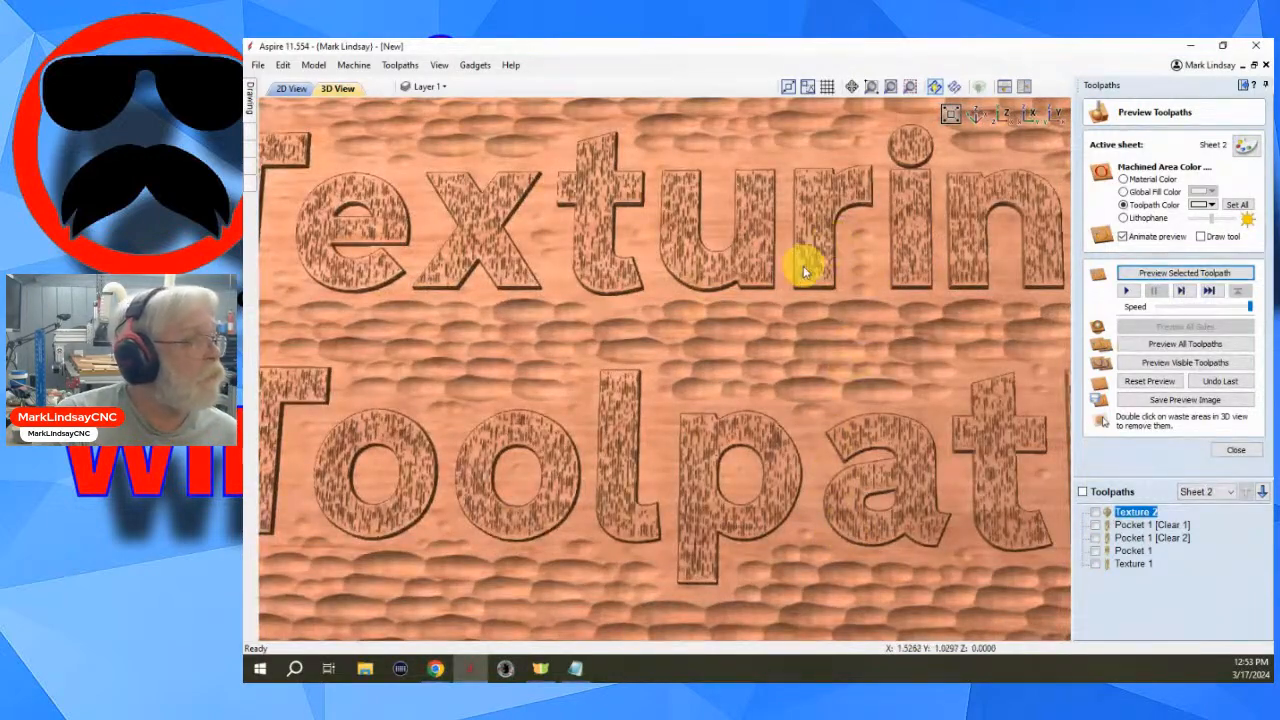
left_click_drag(803, 270, 806, 203)
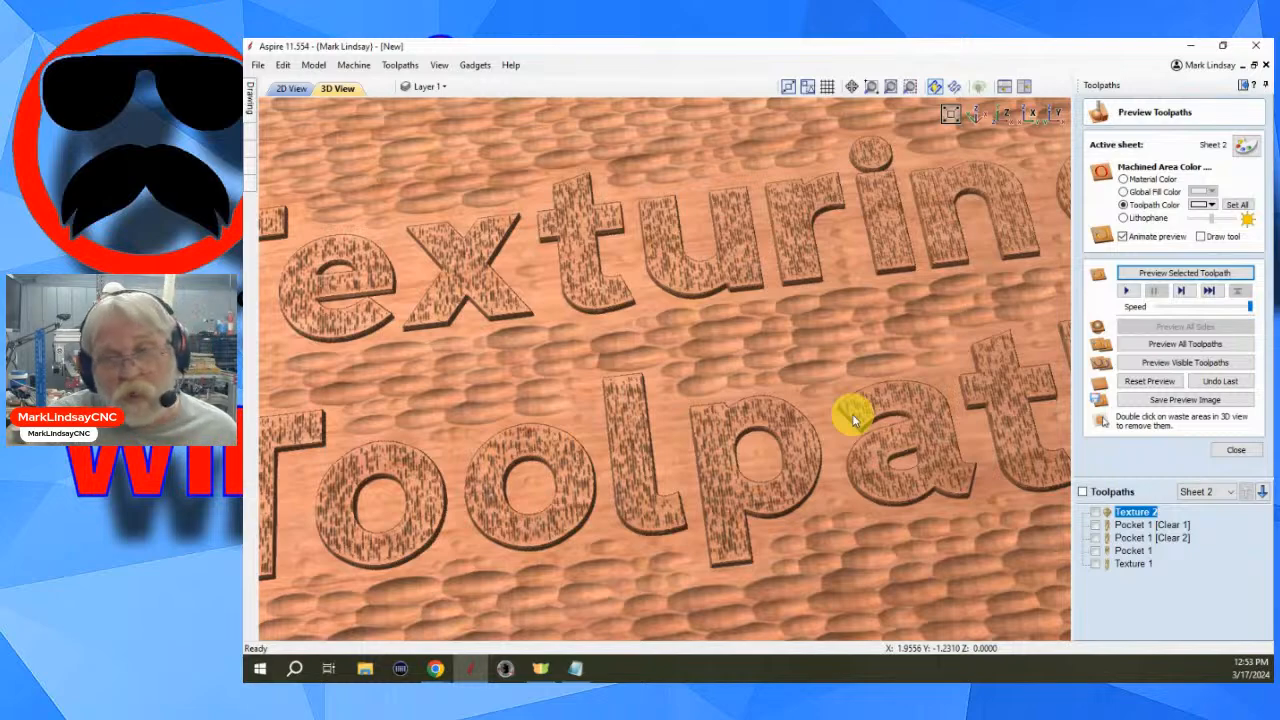
scroll(857, 404, "down", 5)
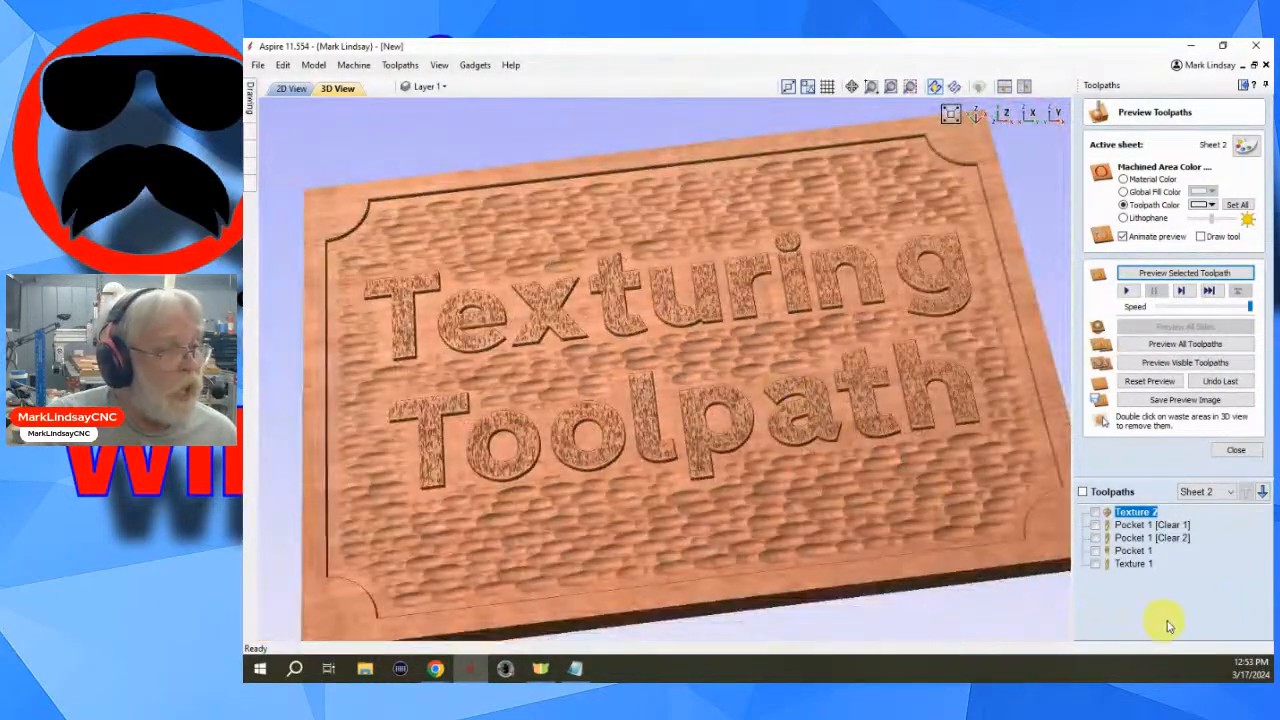
- Close the preview and open the toolpaths summary to review the machining times
left_click(1236, 453)
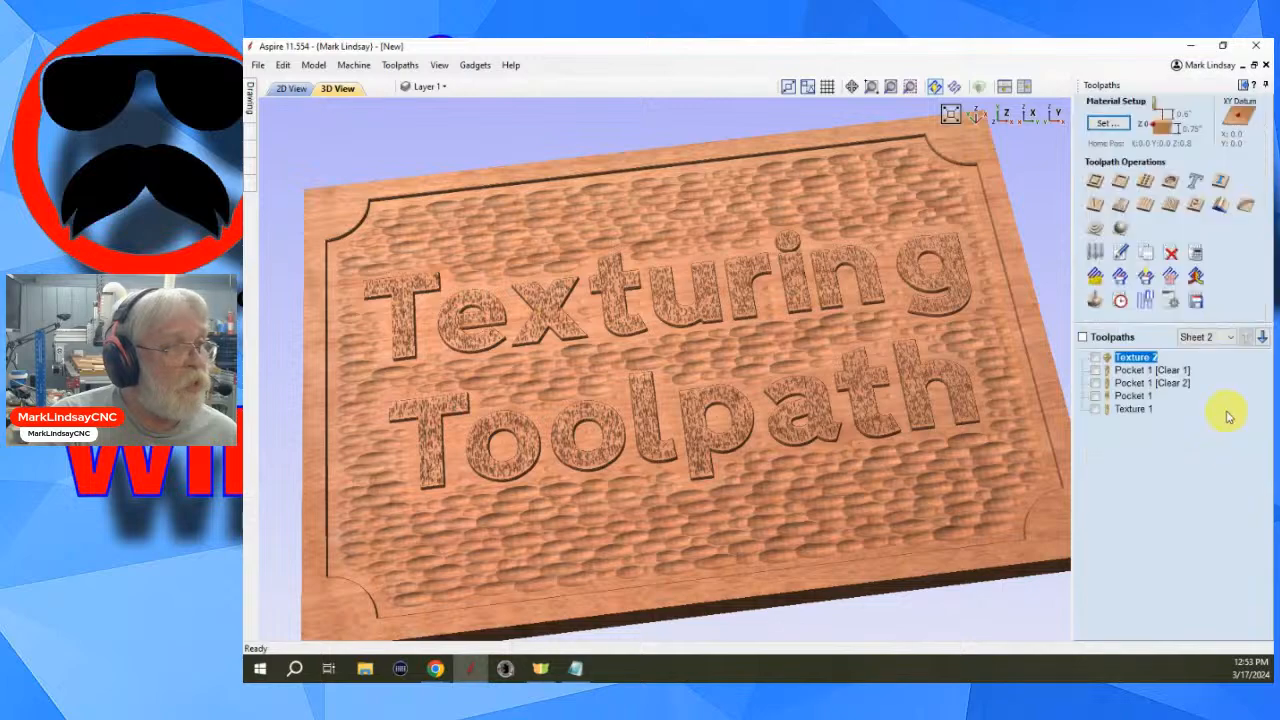
left_click(1120, 290)
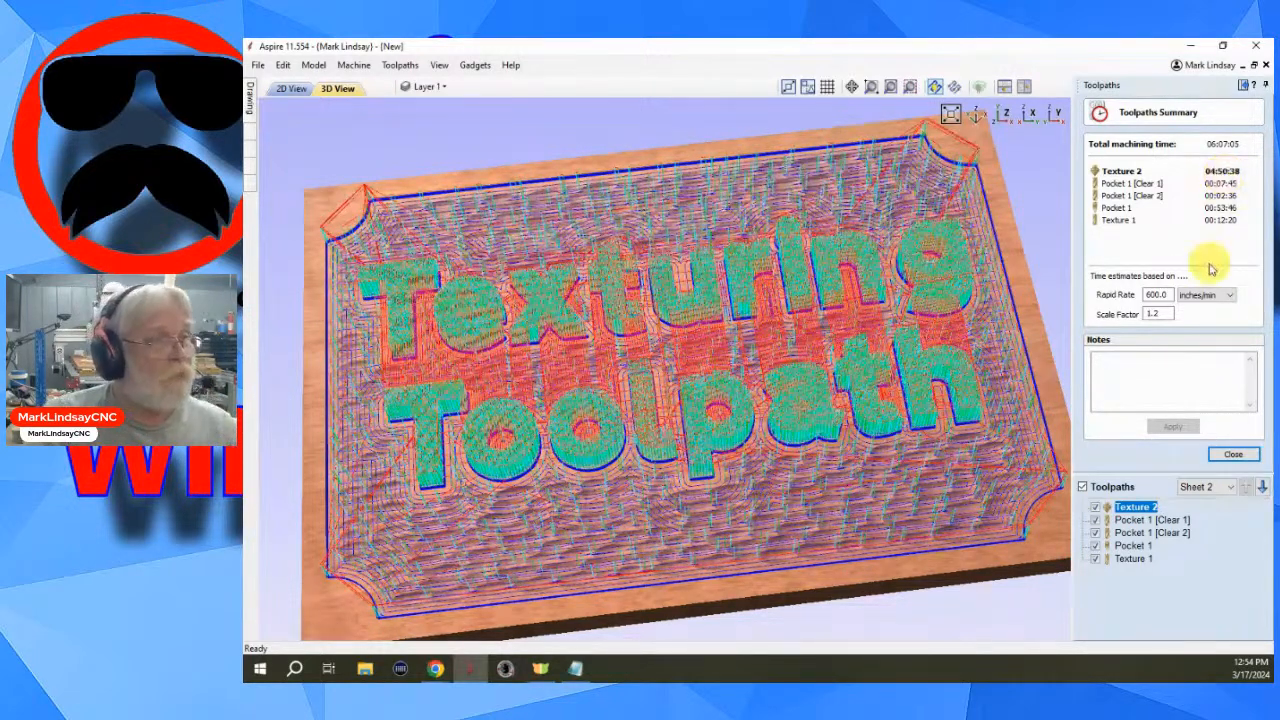
- Close the summary, hide all toolpath previews, and examine the textured sign's background and letters up close
left_click(1235, 454)
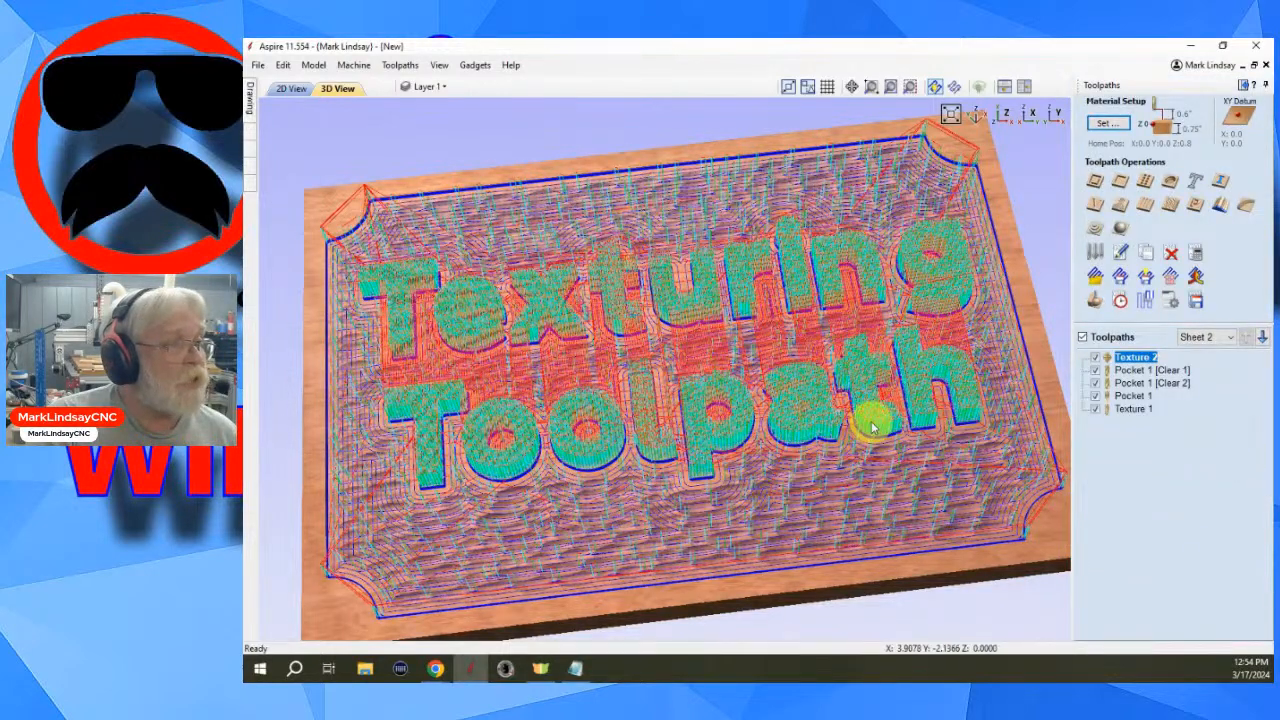
left_click(1084, 337)
scroll(720, 470, "up", 2)
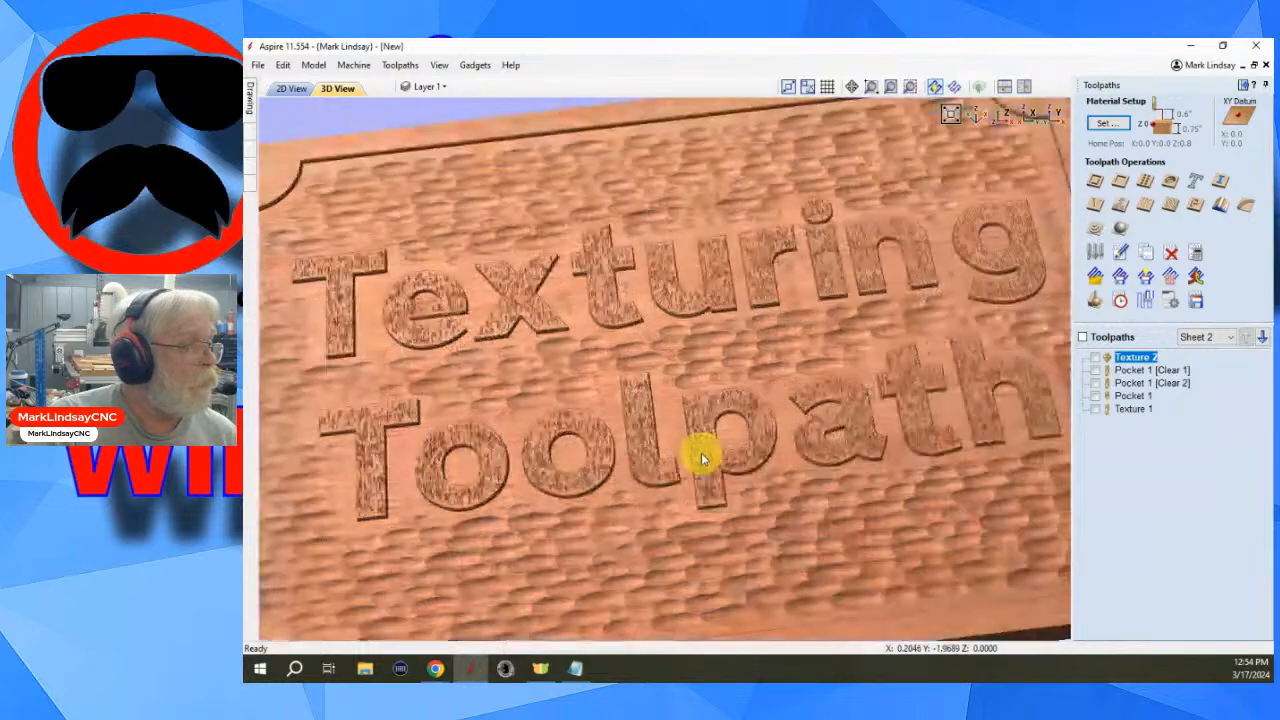
scroll(723, 478, "up", 1)
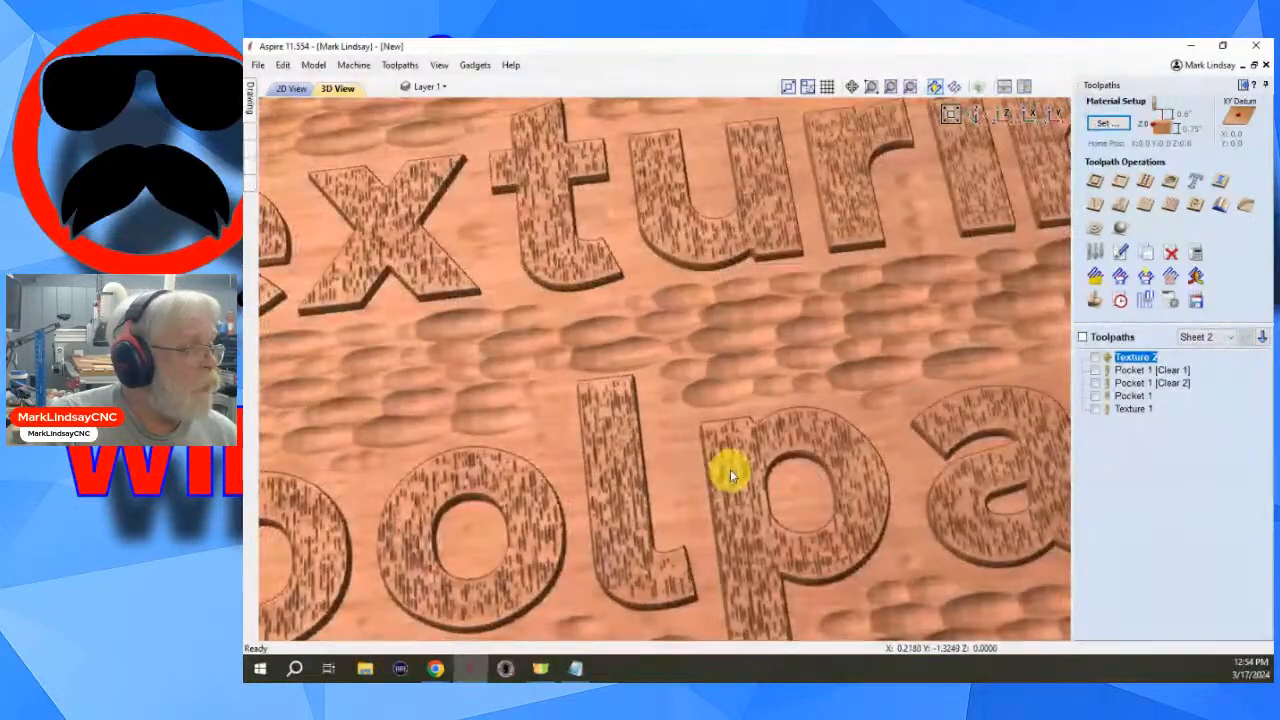
scroll(730, 470, "down", 2)
scroll(731, 472, "down", 3)
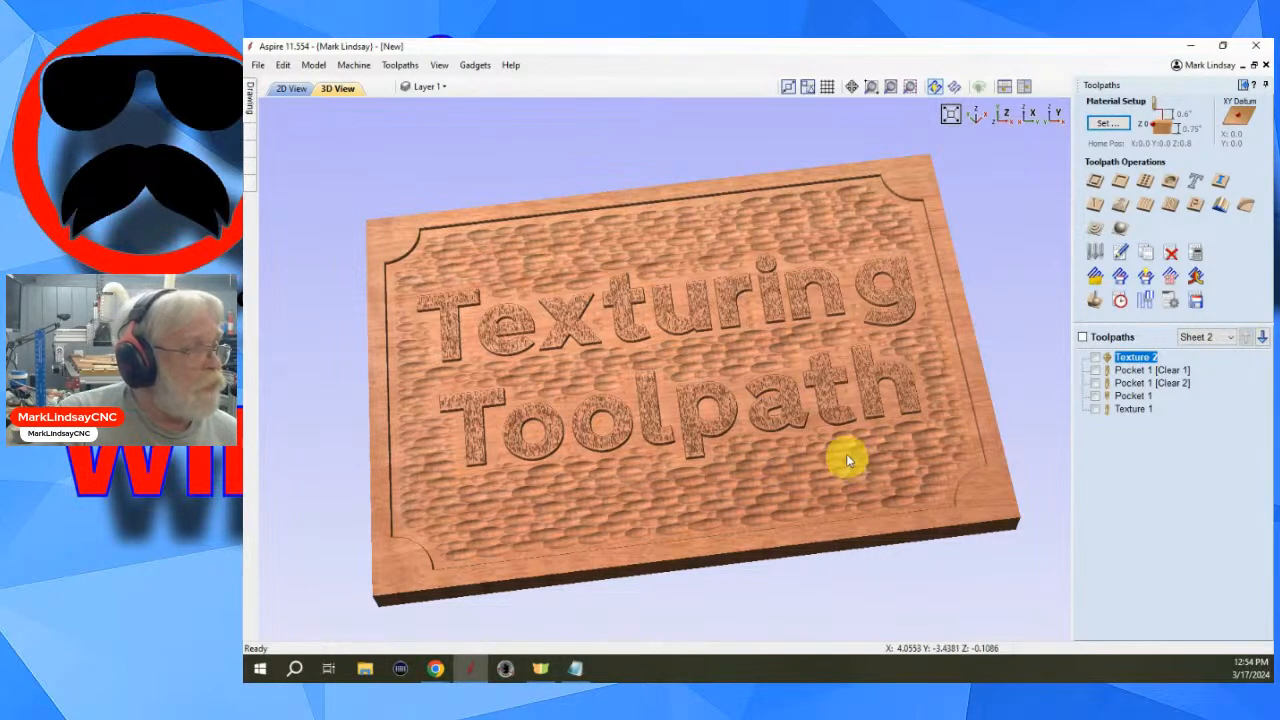
scroll(846, 462, "up", 5)
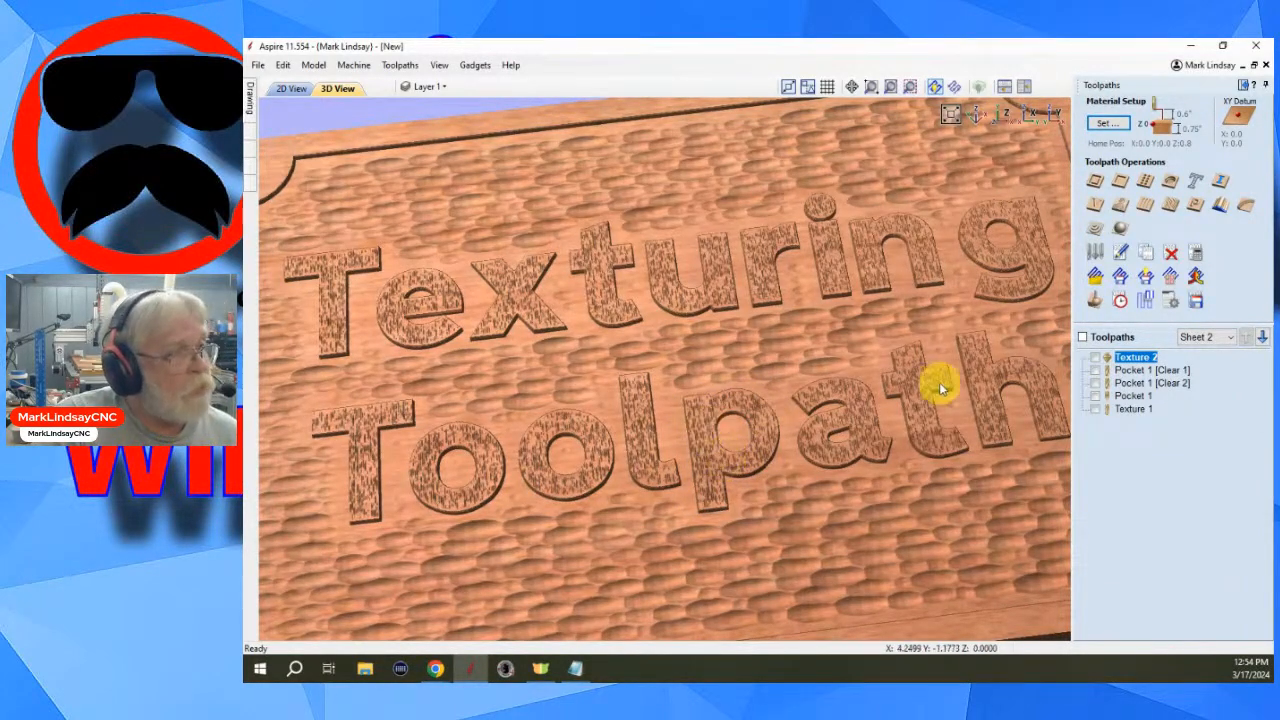
scroll(728, 451, "down", 5)
scroll(728, 451, "down", 4)
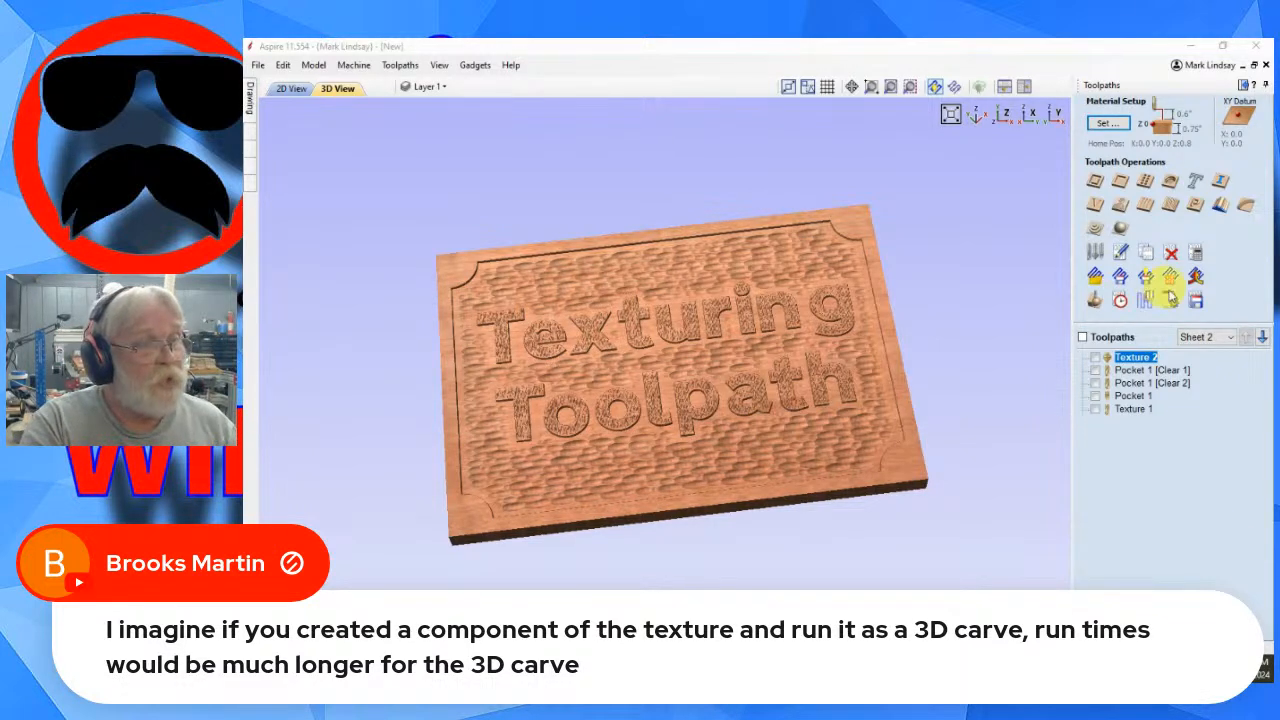
- Reopen the toolpaths summary showing only Texture 2 to check its machining time, then close it, hide Texture 2 and inspect the sign closely
left_click(1118, 300)
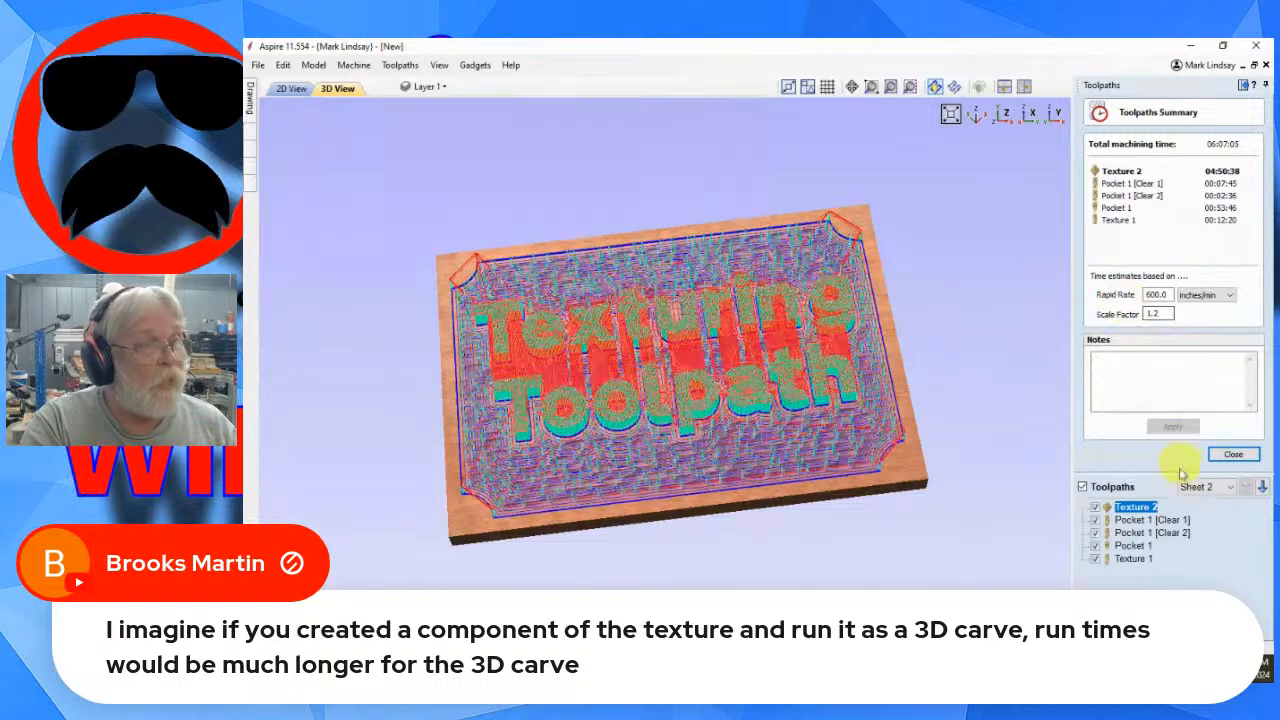
left_click(1082, 487)
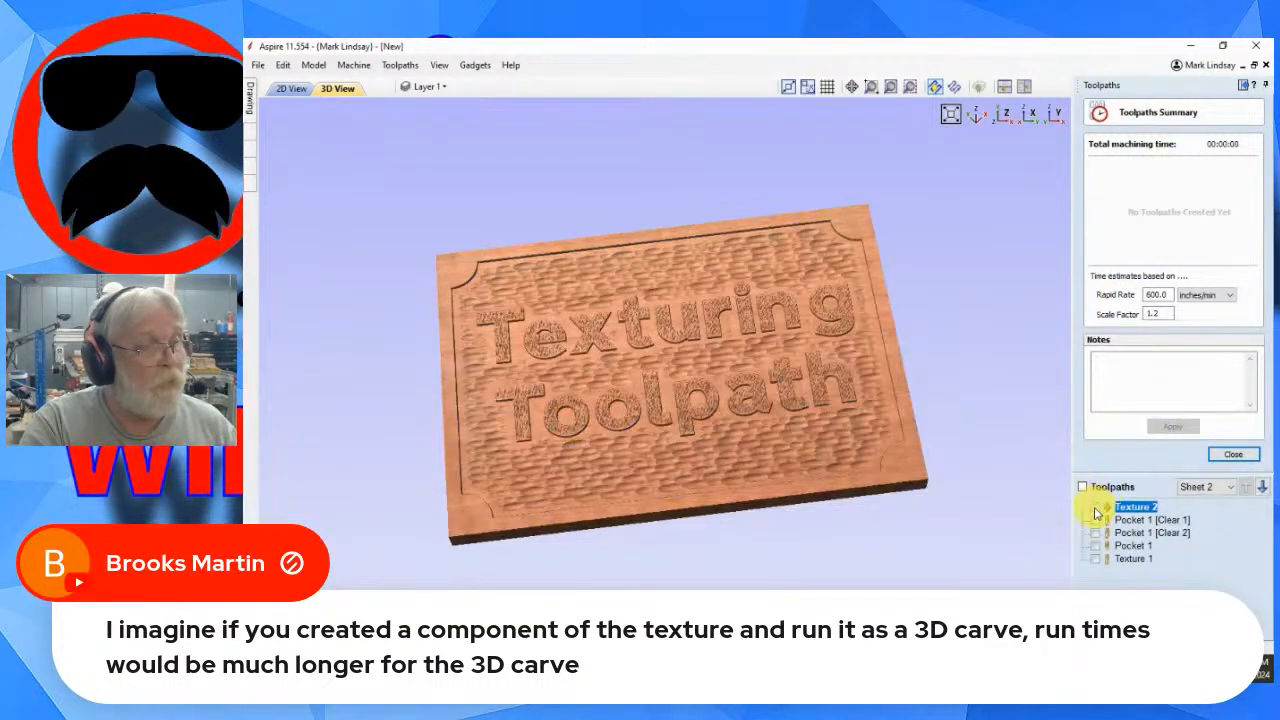
left_click(1095, 507)
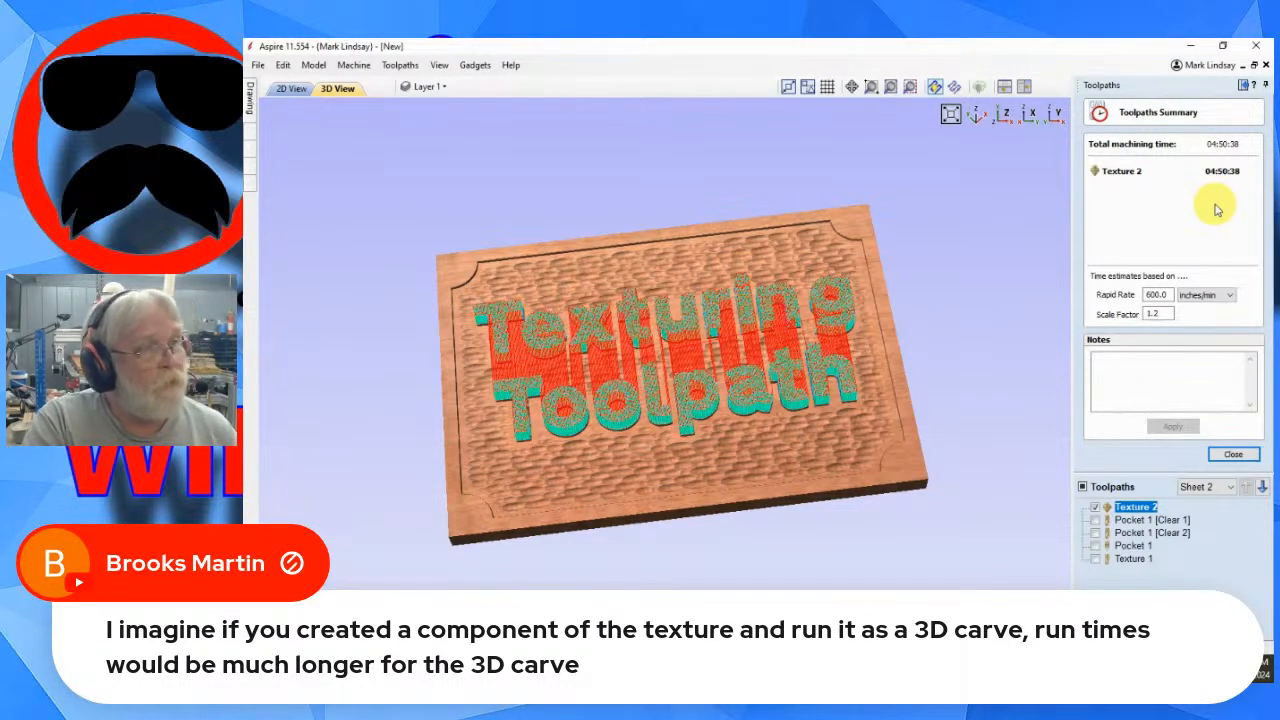
left_click(1233, 454)
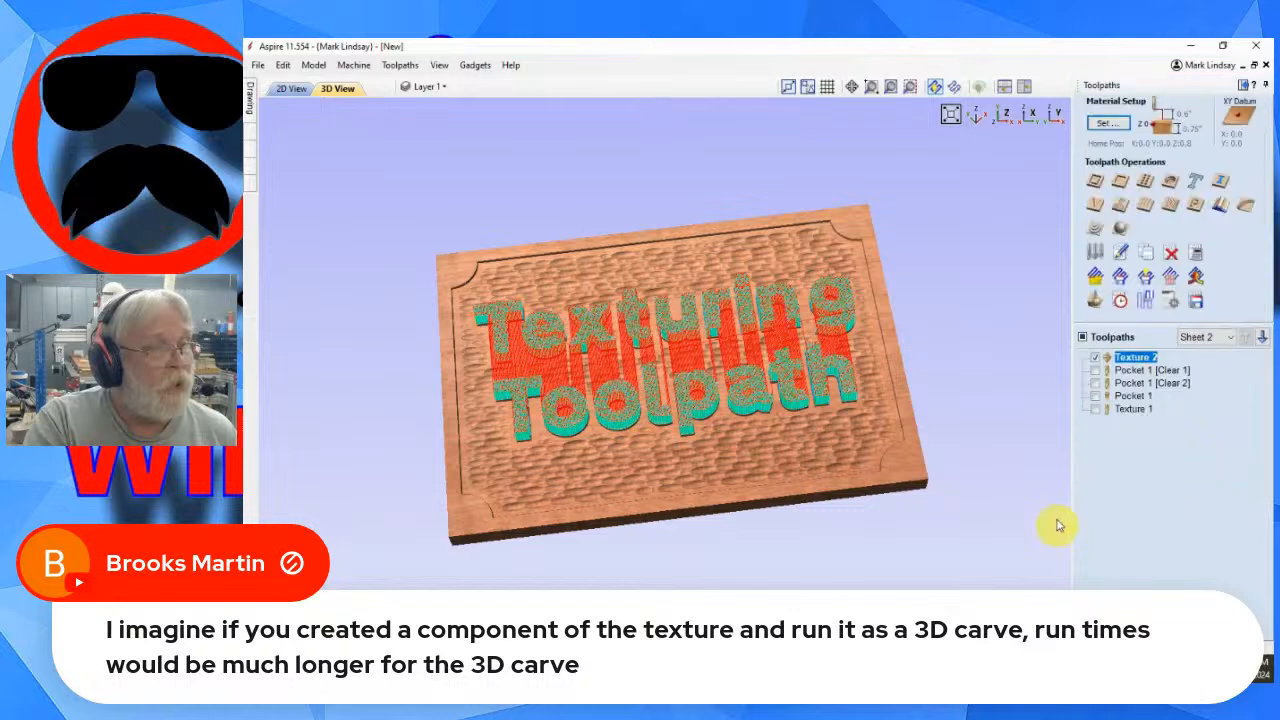
left_click(1095, 357)
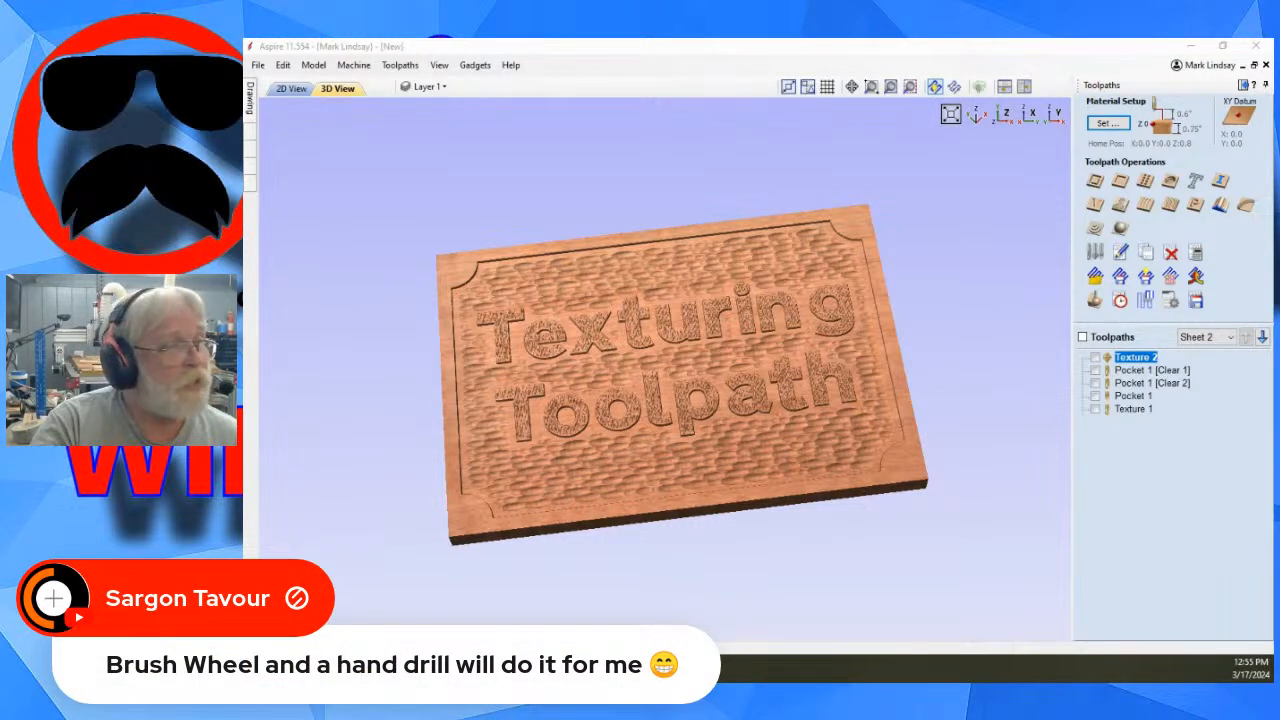
scroll(714, 323, "up", 3)
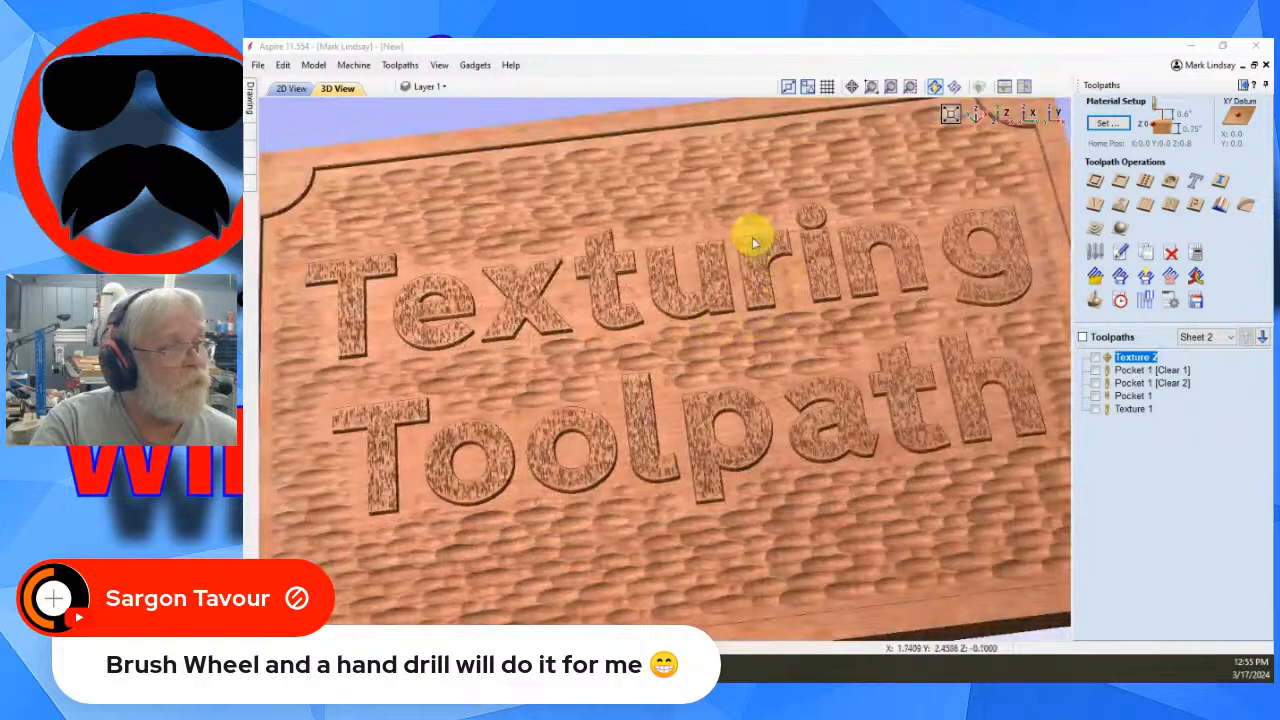
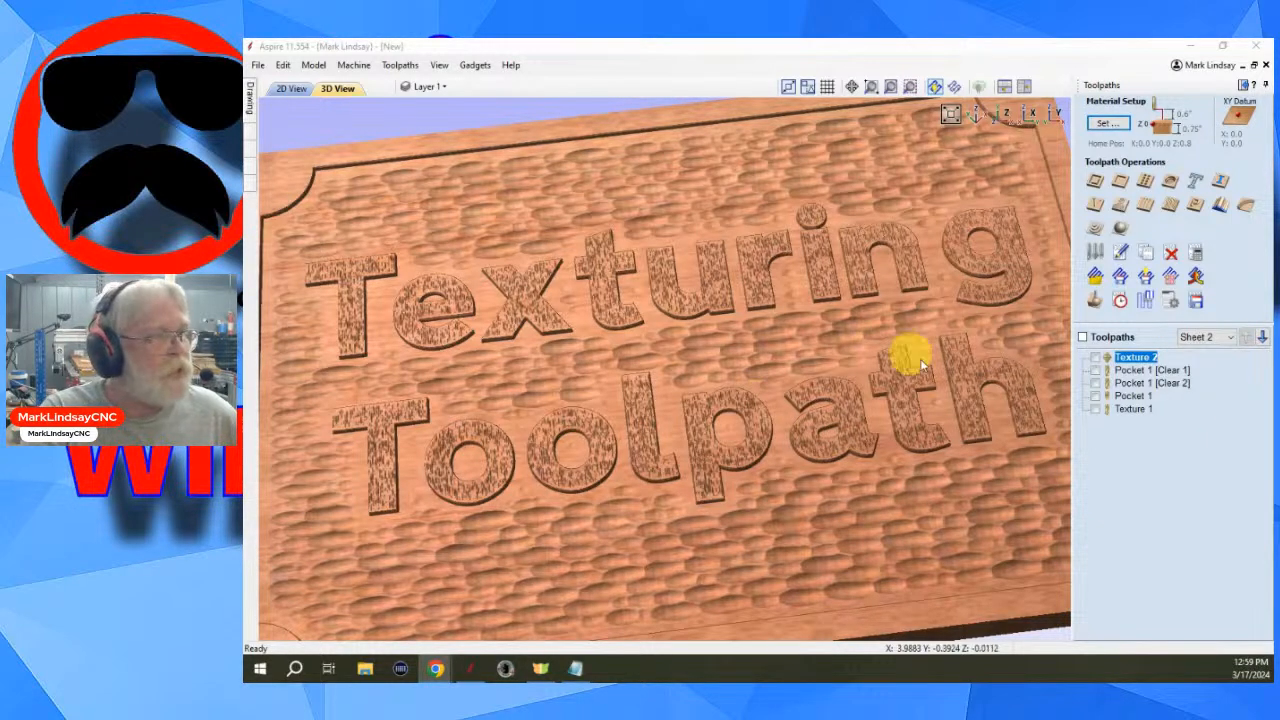
- Show the Pocket 1 toolpath, orbit around the sign to inspect it, and hide it again
left_click(1130, 396)
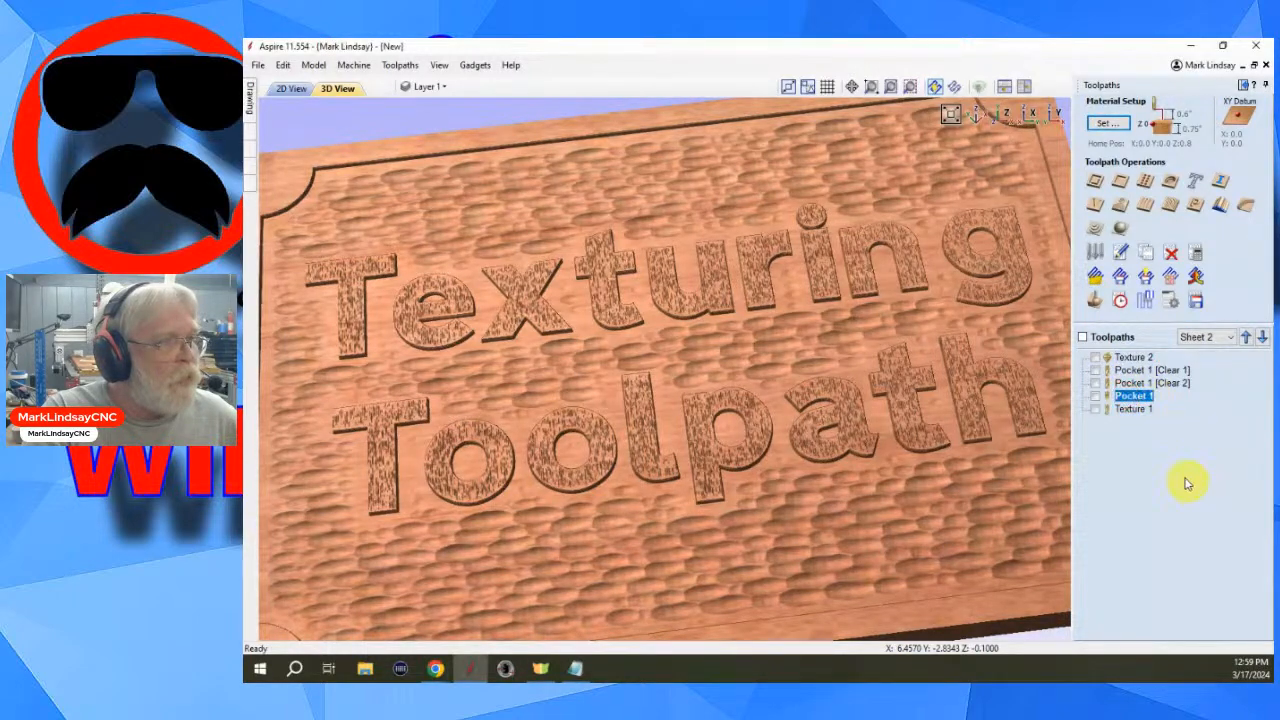
left_click(1096, 398)
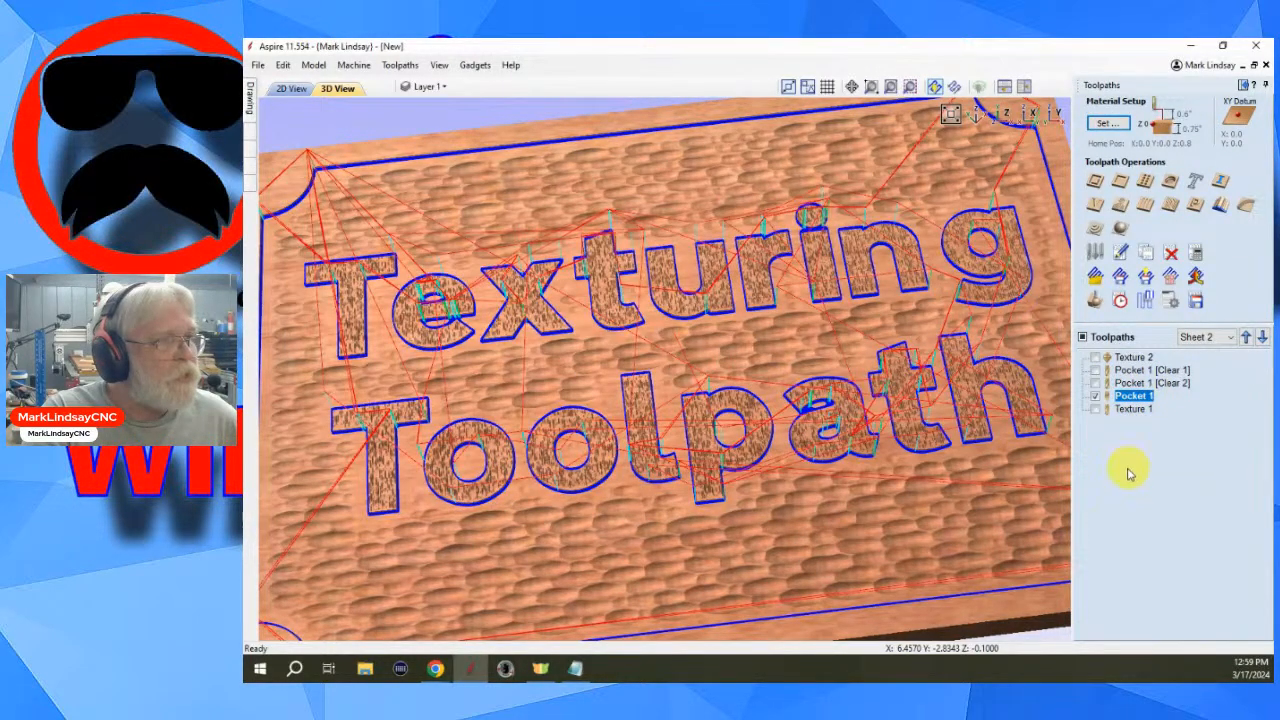
left_click_drag(966, 491, 894, 503)
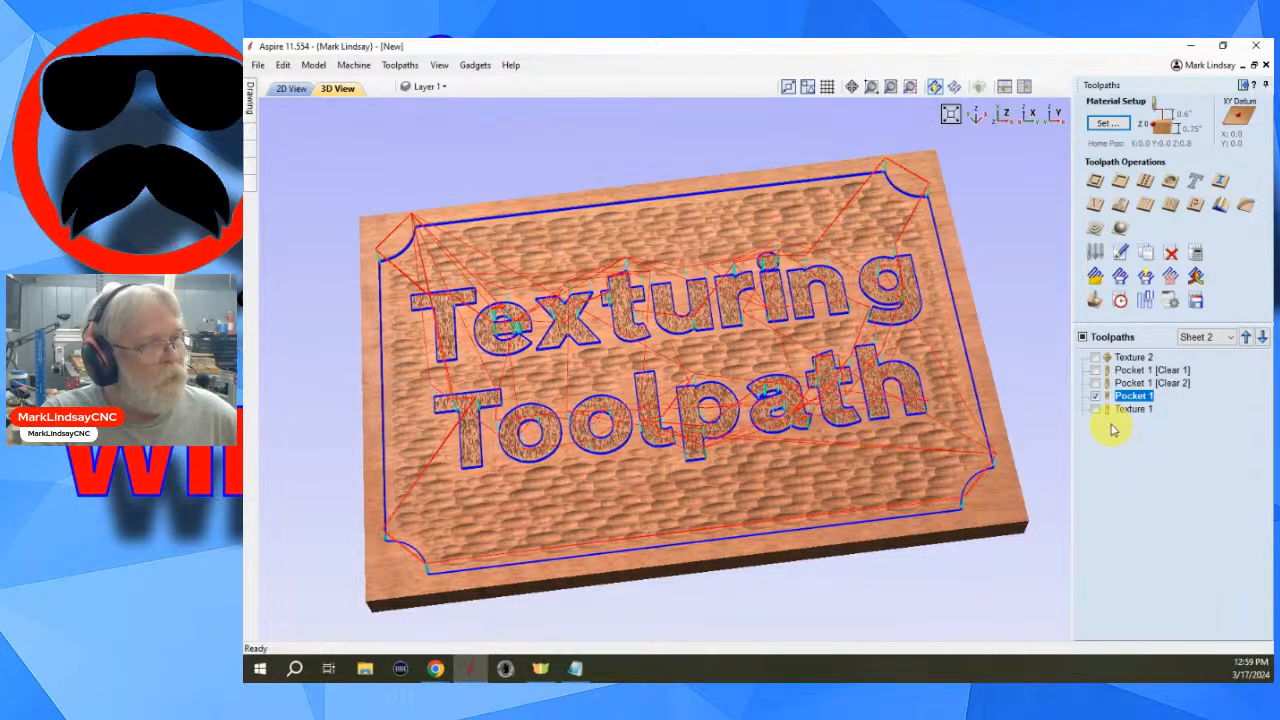
left_click(1095, 396)
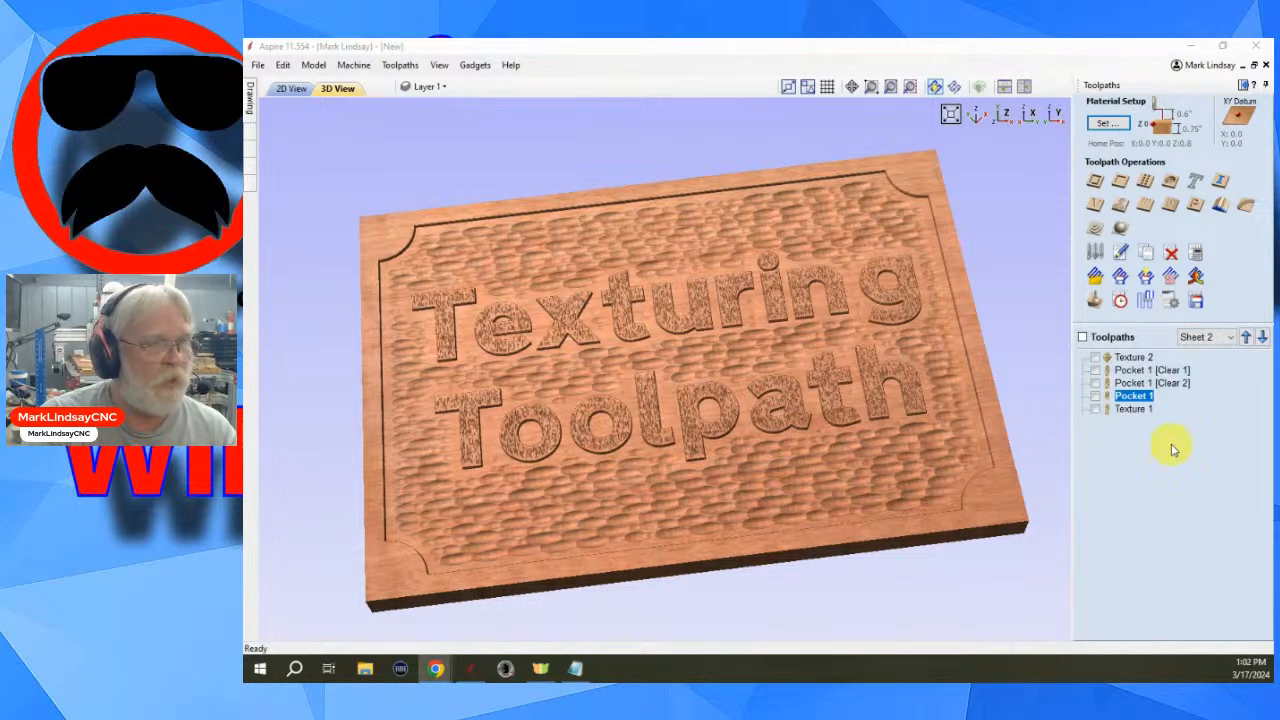
- Reset the material preview, switch to the 2D view and close the preview
left_click(1096, 301)
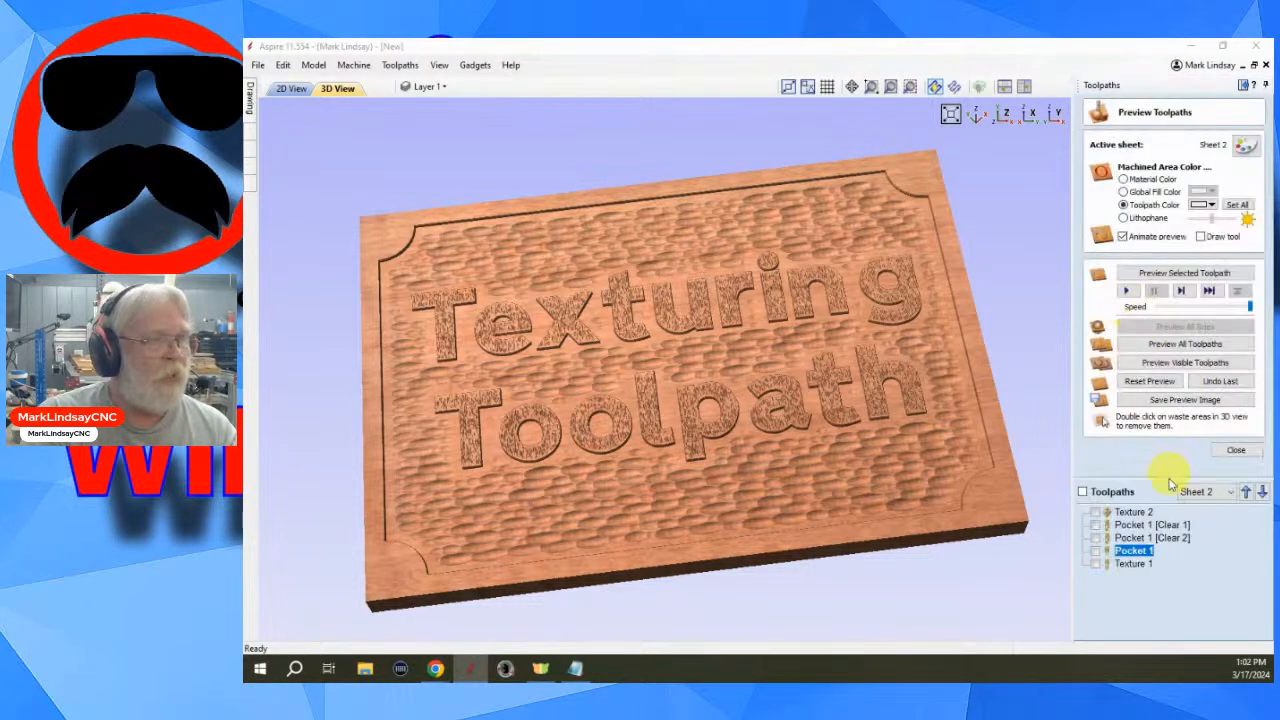
left_click(1152, 381)
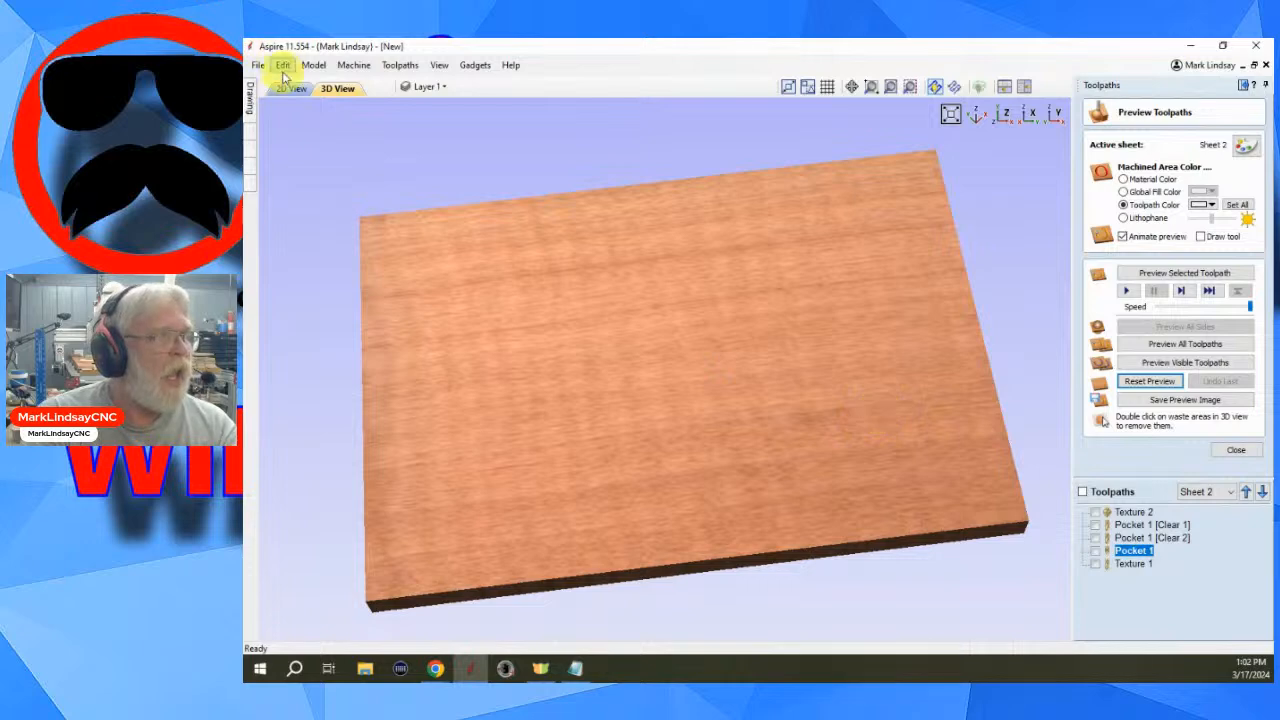
left_click(291, 89)
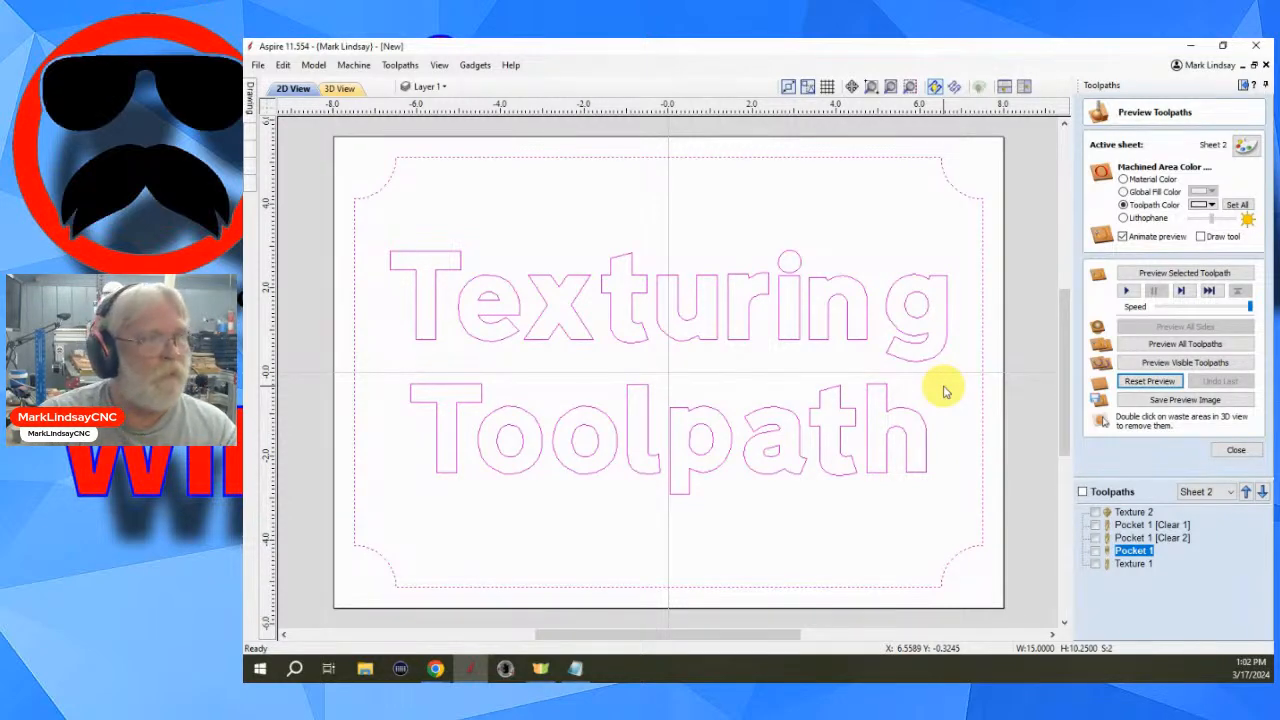
left_click(1238, 450)
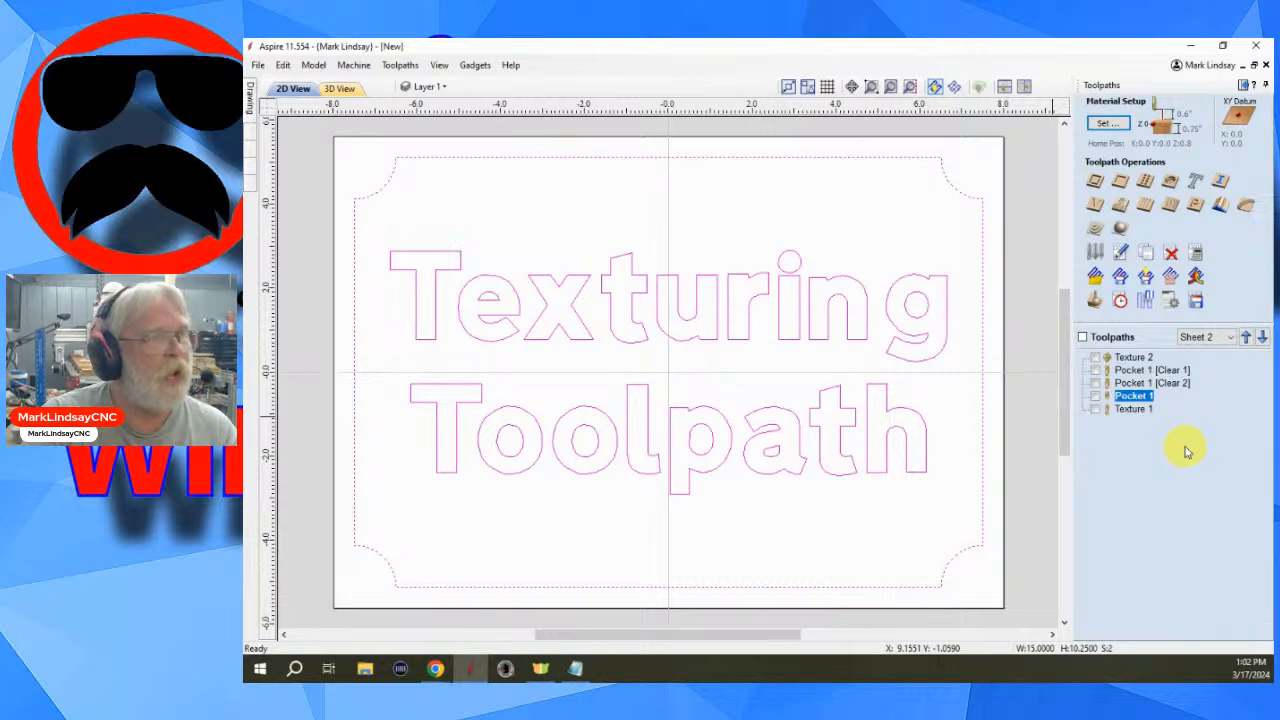
- Start a new pocket toolpath, remove its existing tools and select the End Mill 0.25 inches 2 Flute
left_click(1121, 181)
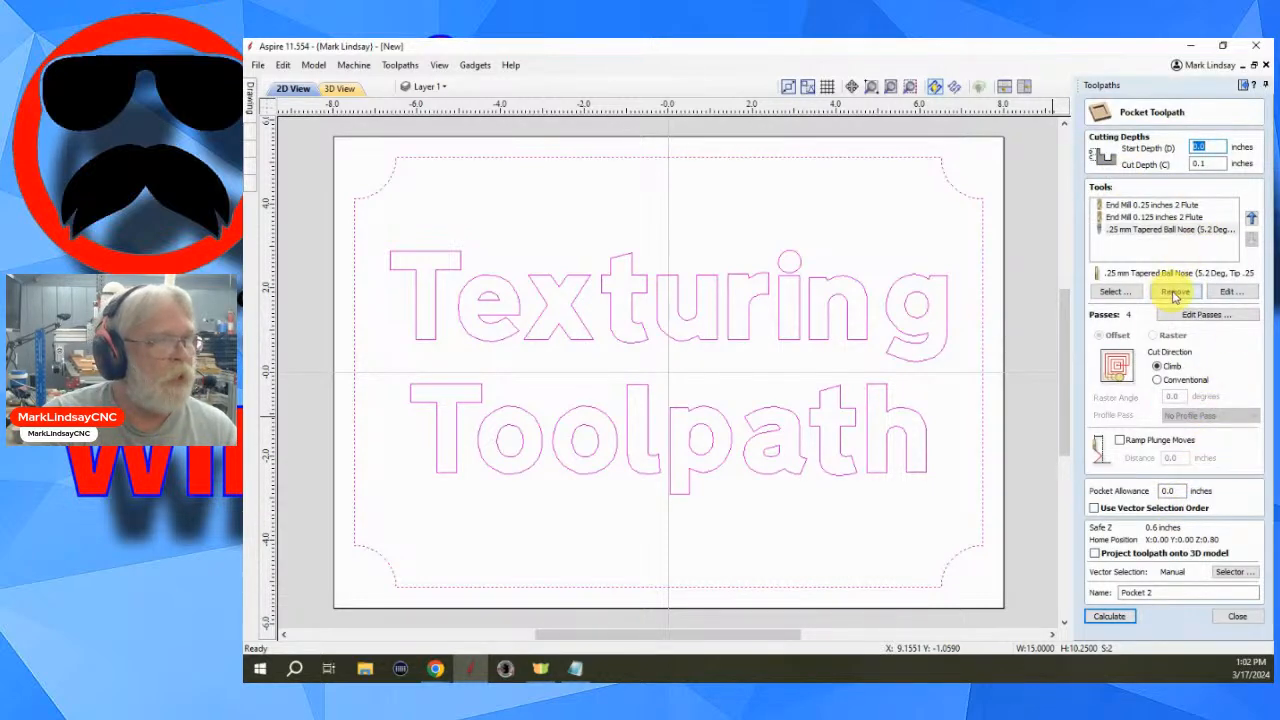
left_click(1175, 292)
left_click(1175, 292)
left_click(1175, 292)
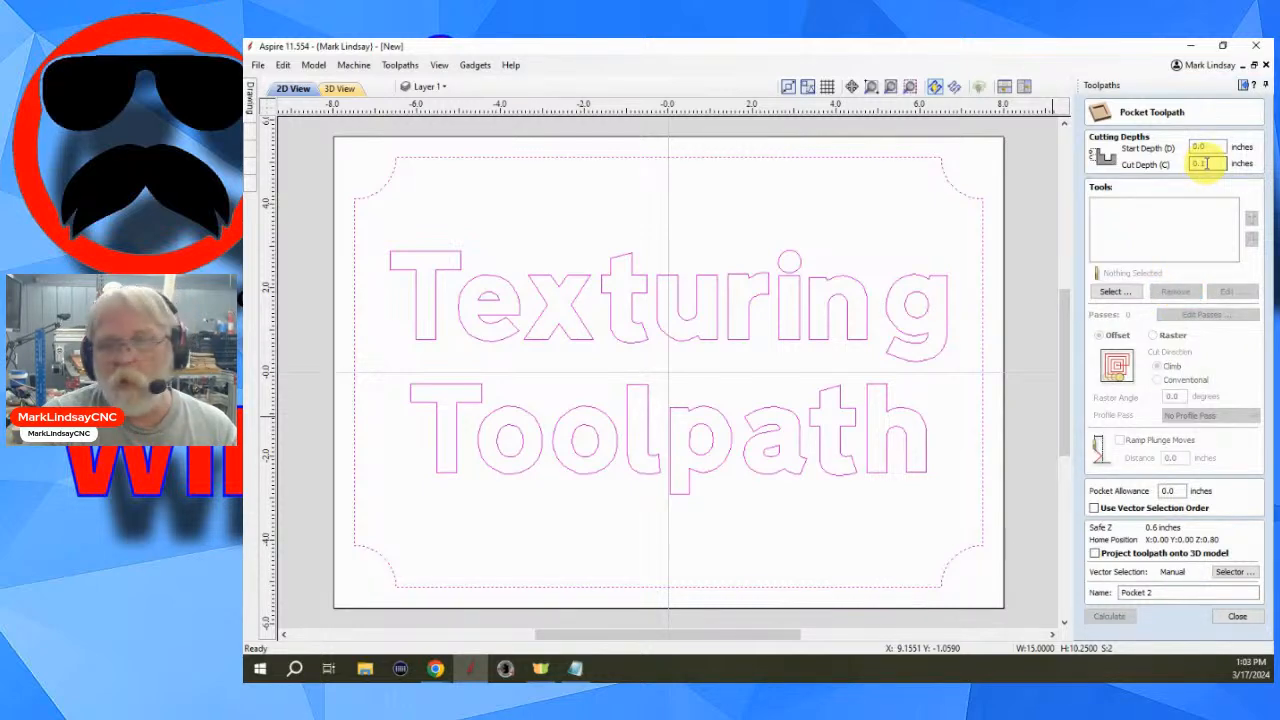
left_click(1113, 291)
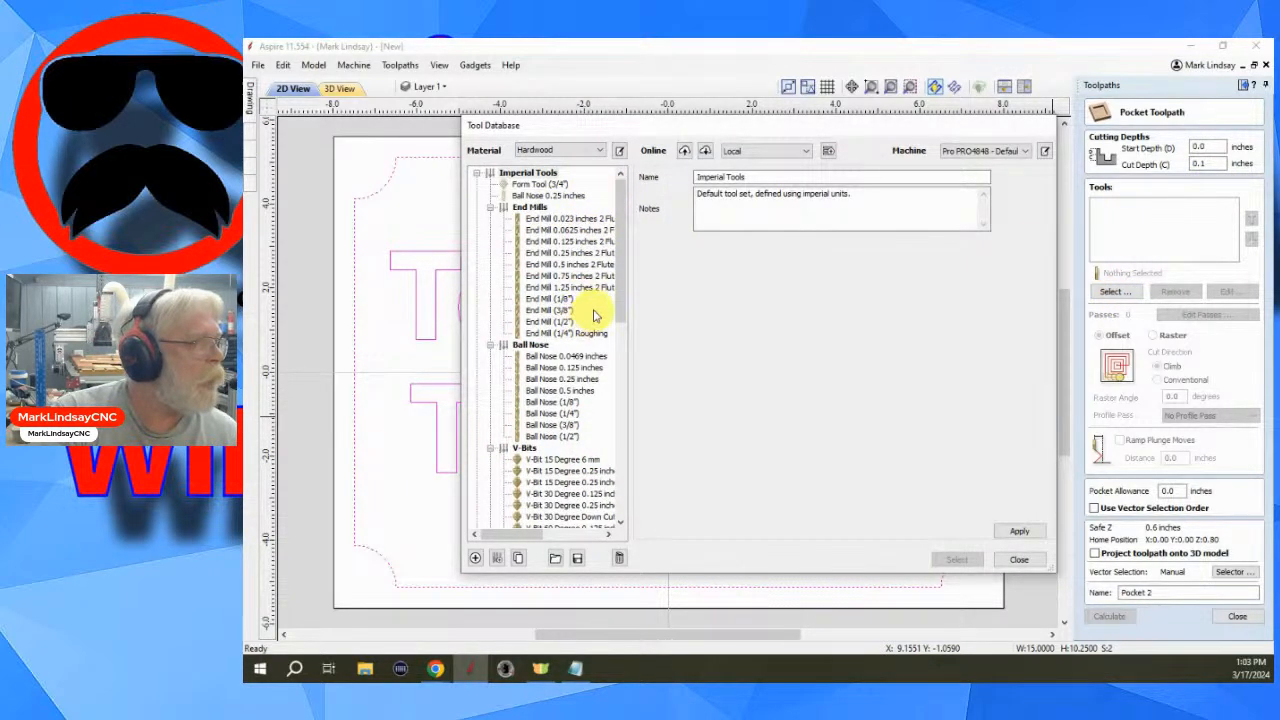
left_click(578, 254)
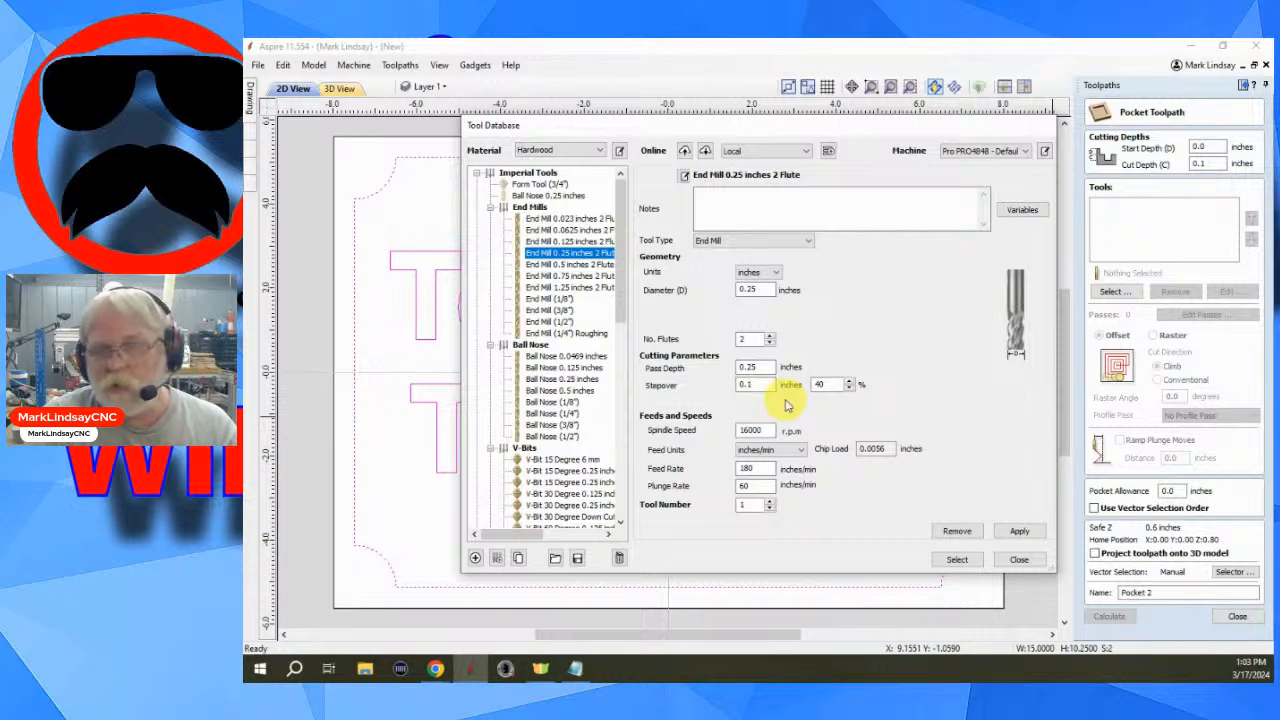
left_click(955, 559)
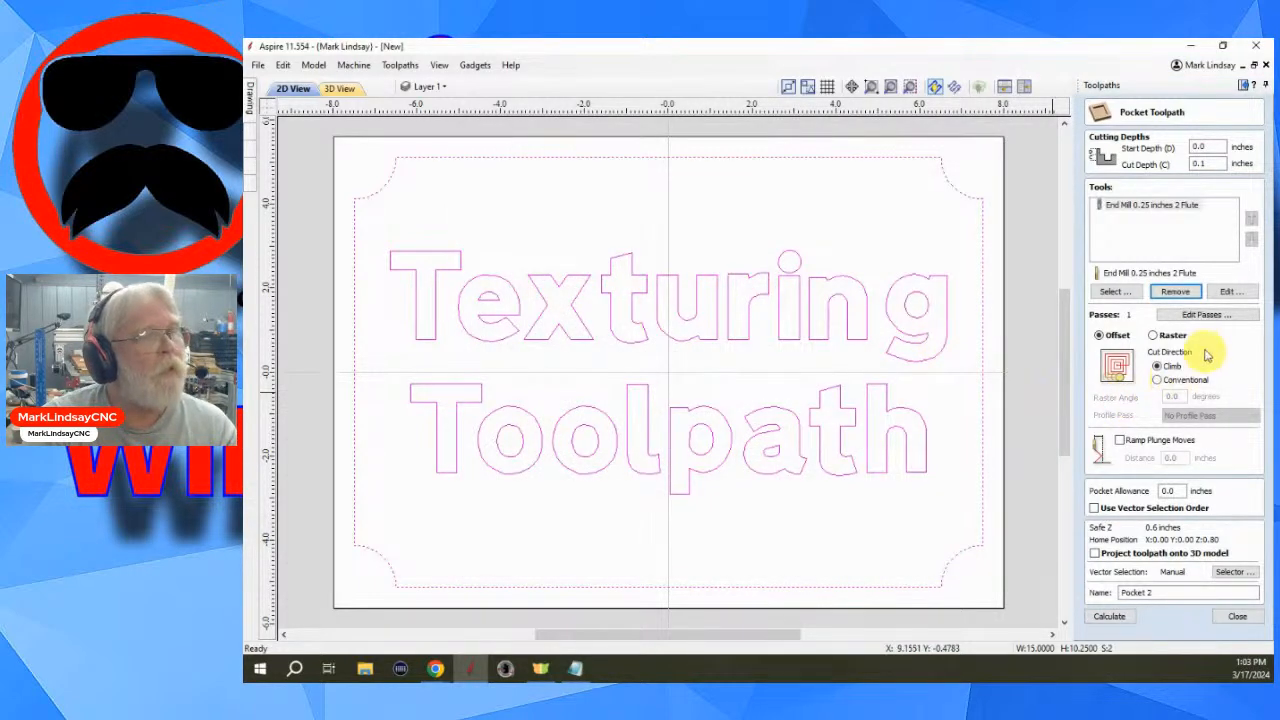
- Edit the end mill's stepover to 91 percent
left_click(1237, 291)
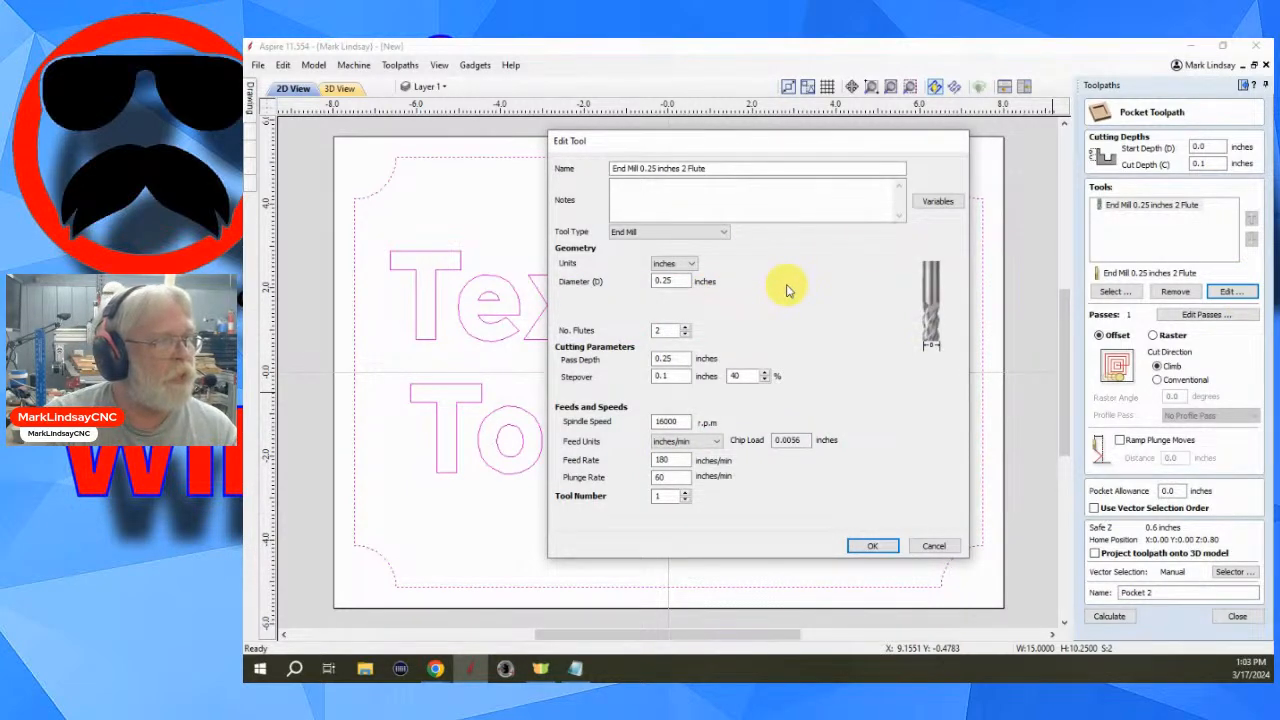
double_click(743, 375)
left_click_drag(749, 375, 711, 377)
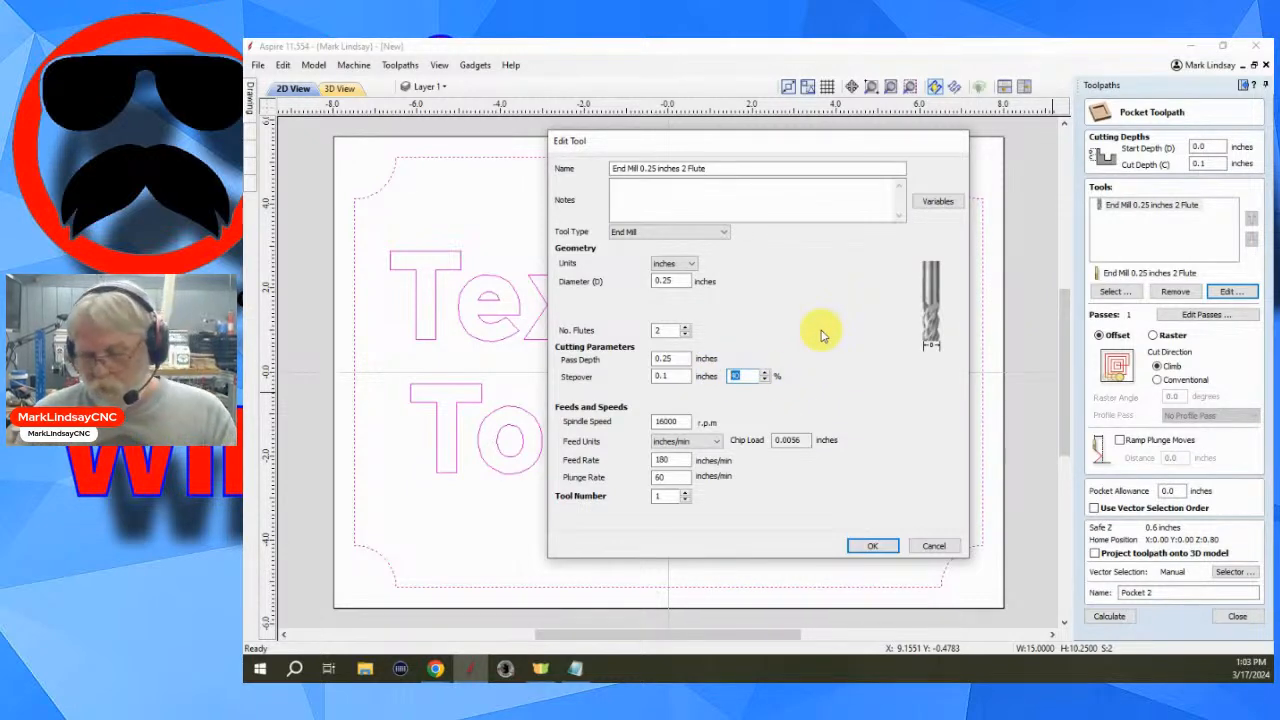
type("91")
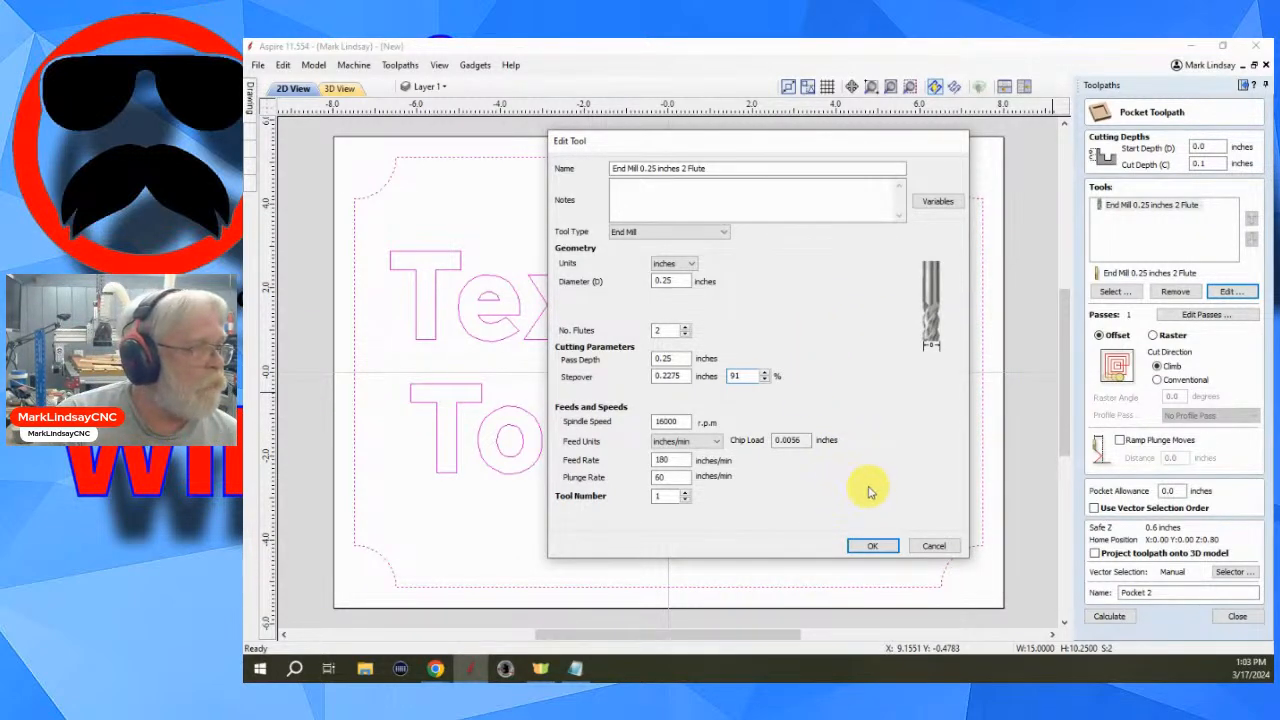
left_click(873, 547)
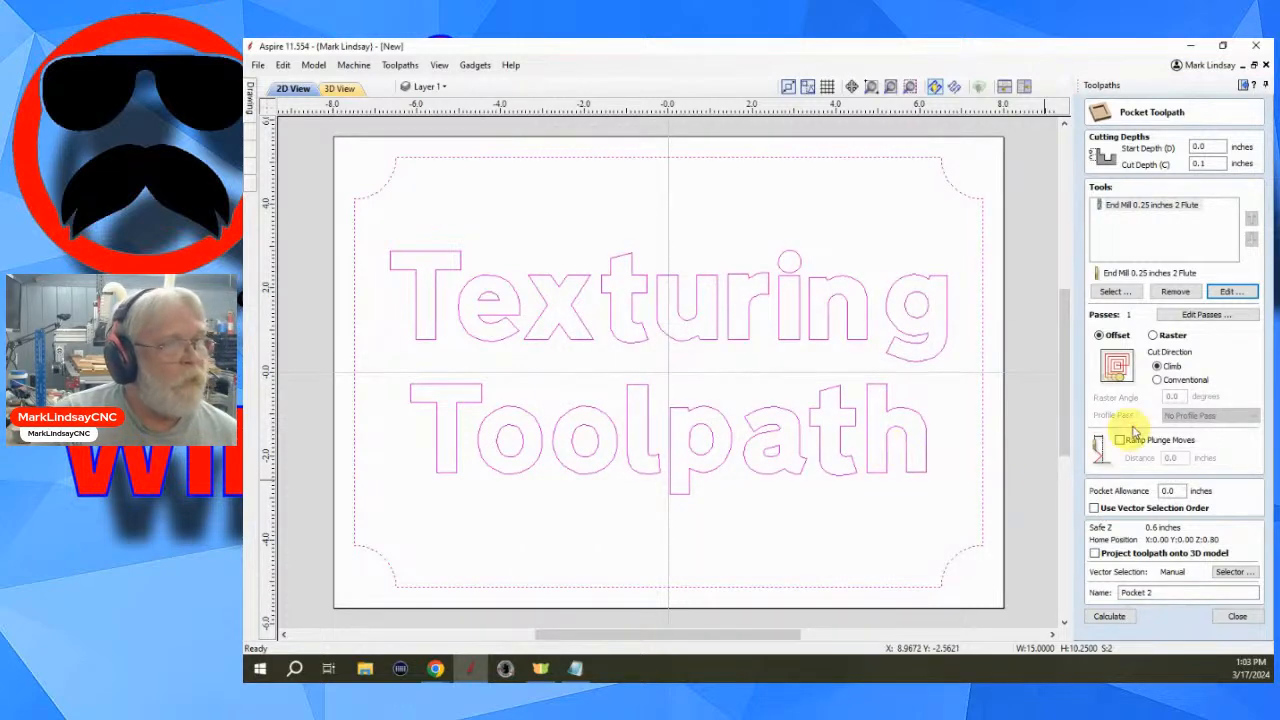
- Switch the pocket strategy to Raster with a 35 degree raster angle
left_click(1160, 336)
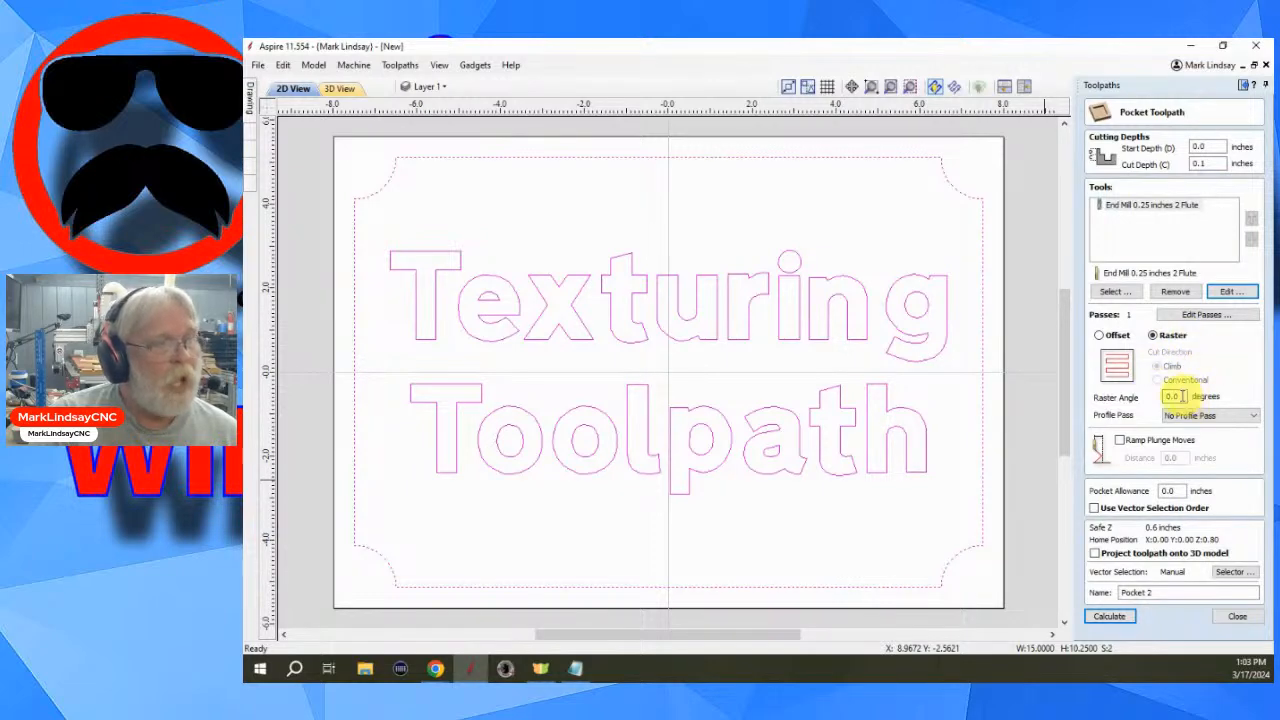
left_click_drag(1178, 396, 1154, 402)
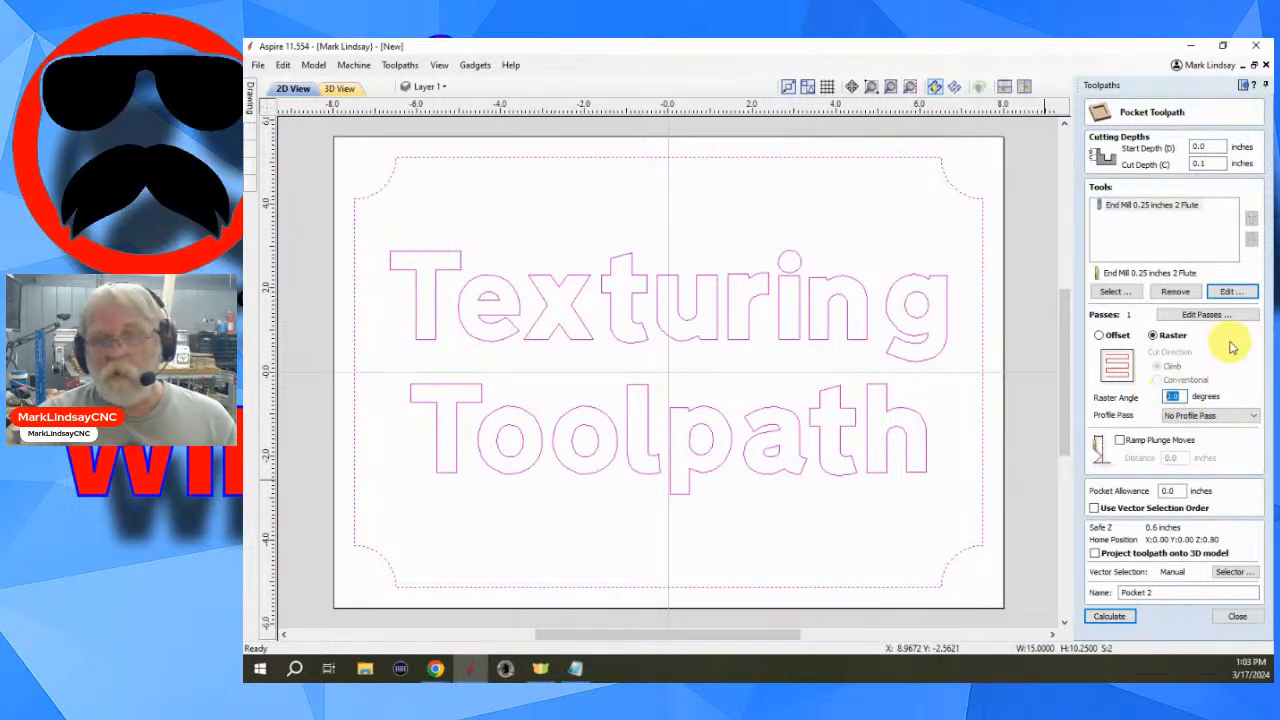
type("35")
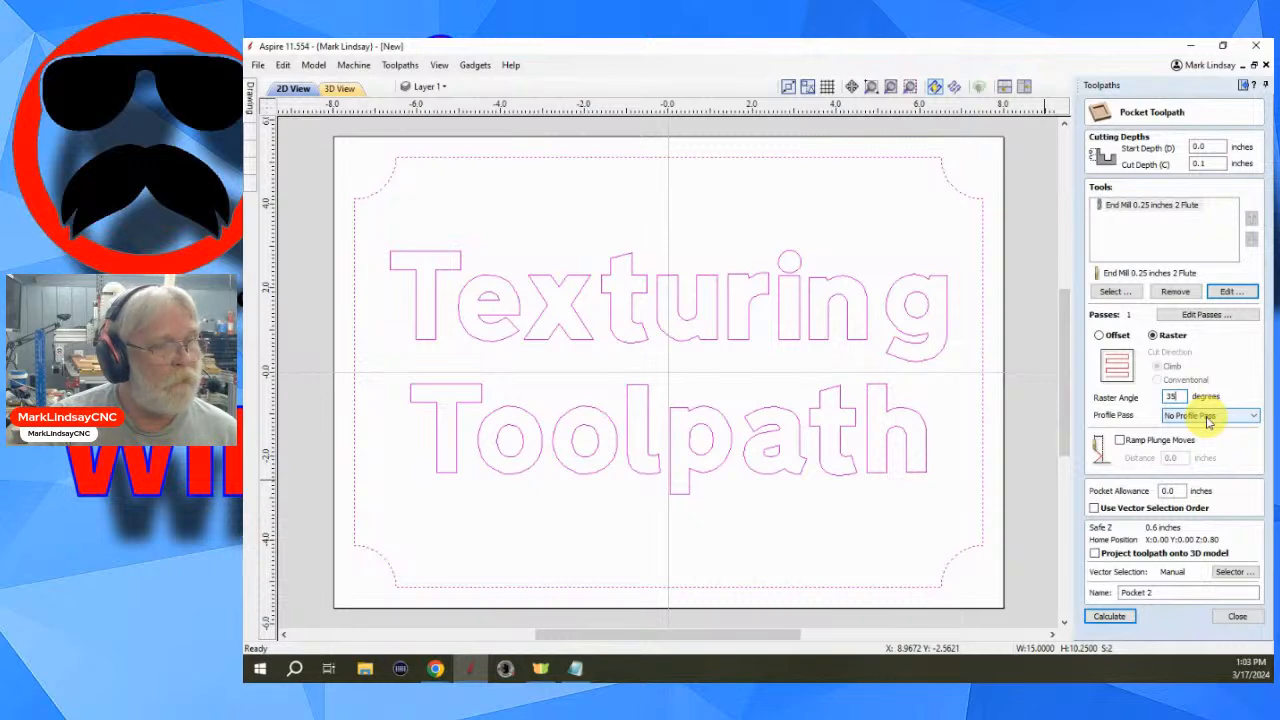
- Name the toolpath Diamond Texture 1, calculate it and close the preview
left_click_drag(1156, 593, 1107, 594)
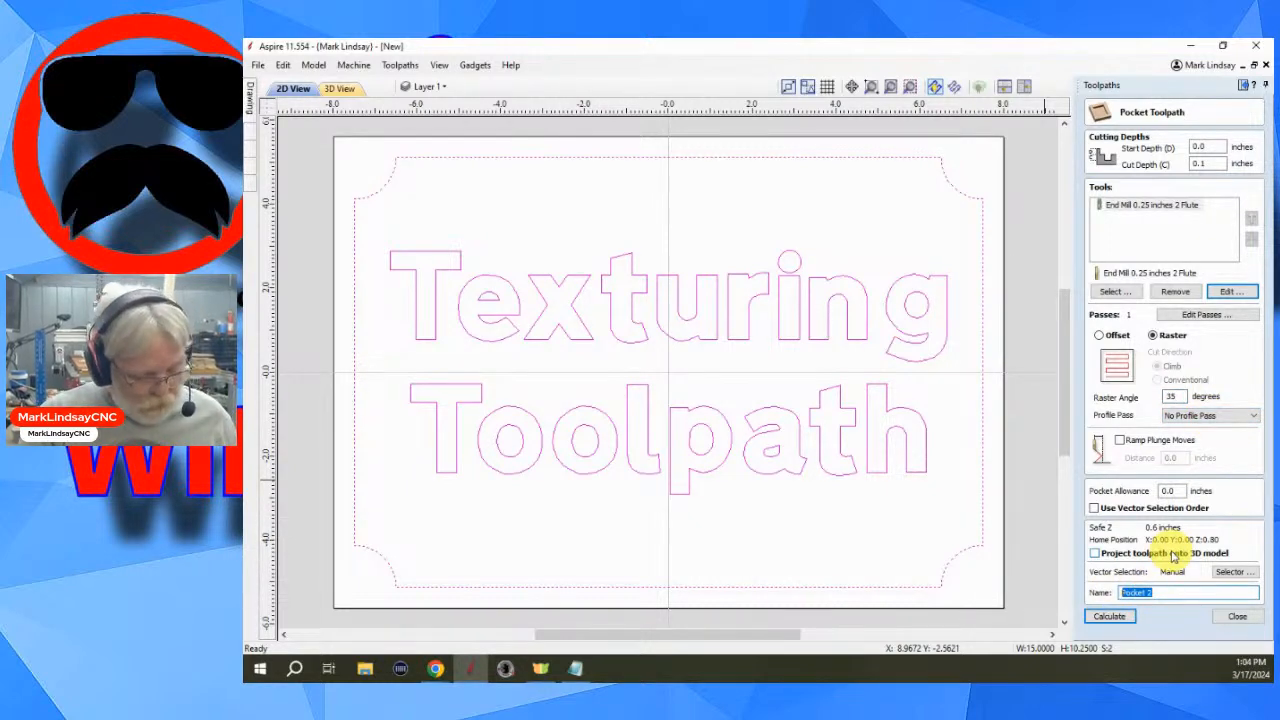
type("Texture")
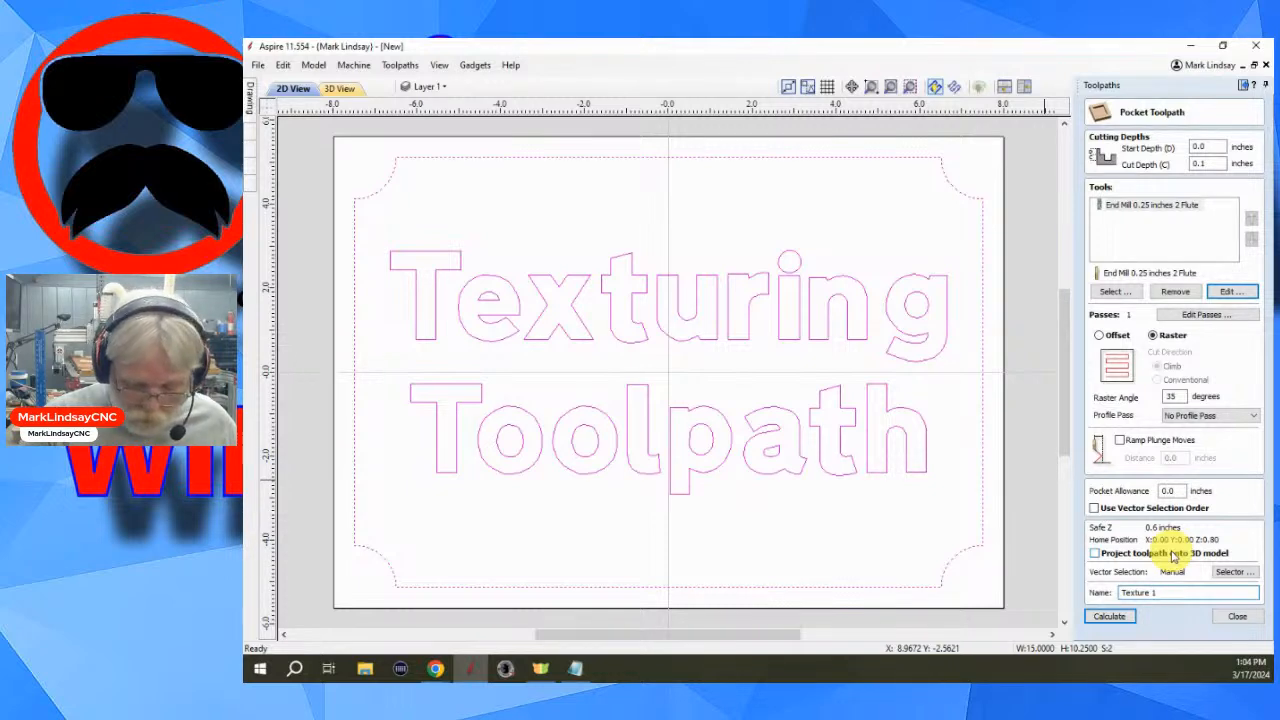
type("Diamond")
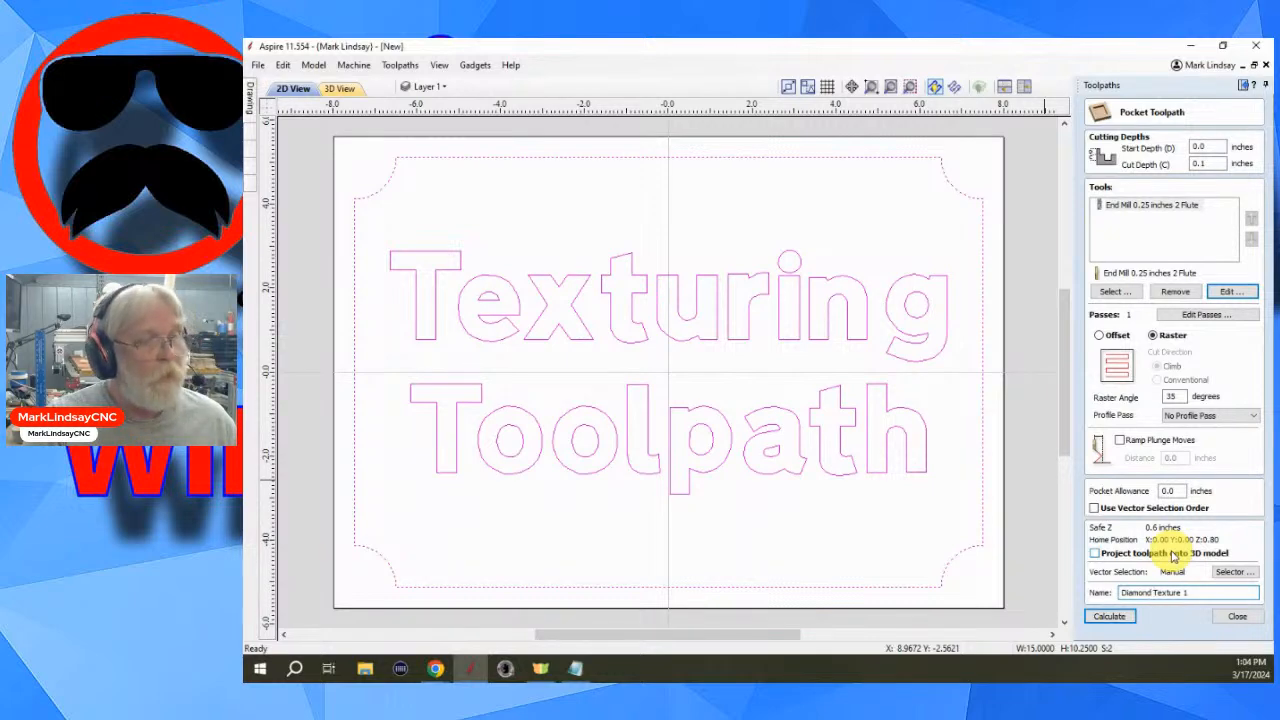
left_click(1114, 617)
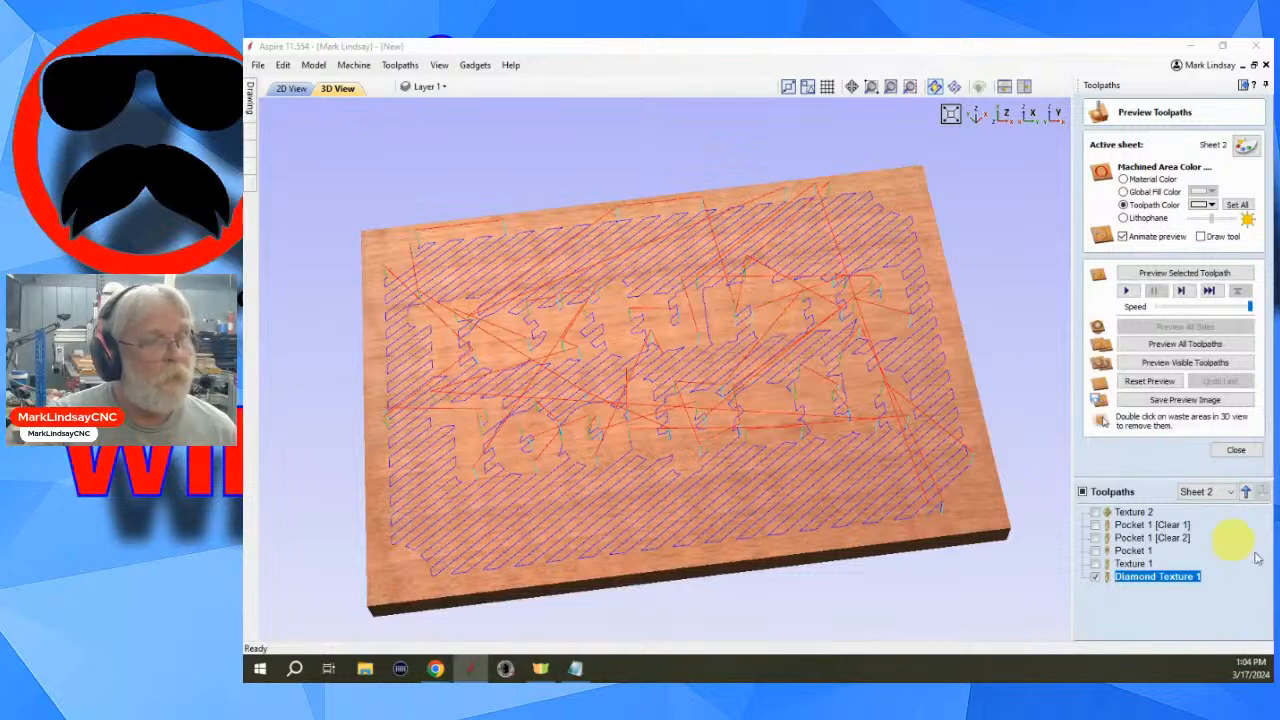
left_click(1237, 450)
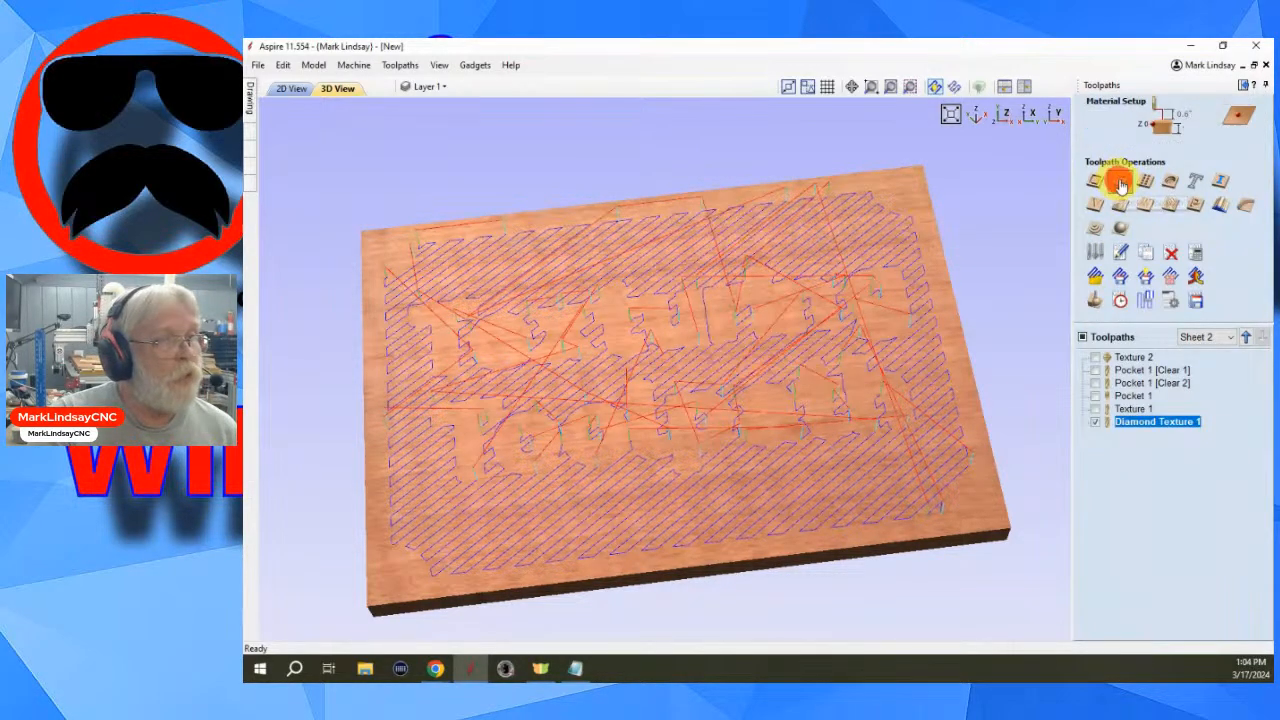
- Start another pocket toolpath with a -35 degree raster angle and the profile pass set to Last
left_click(1125, 204)
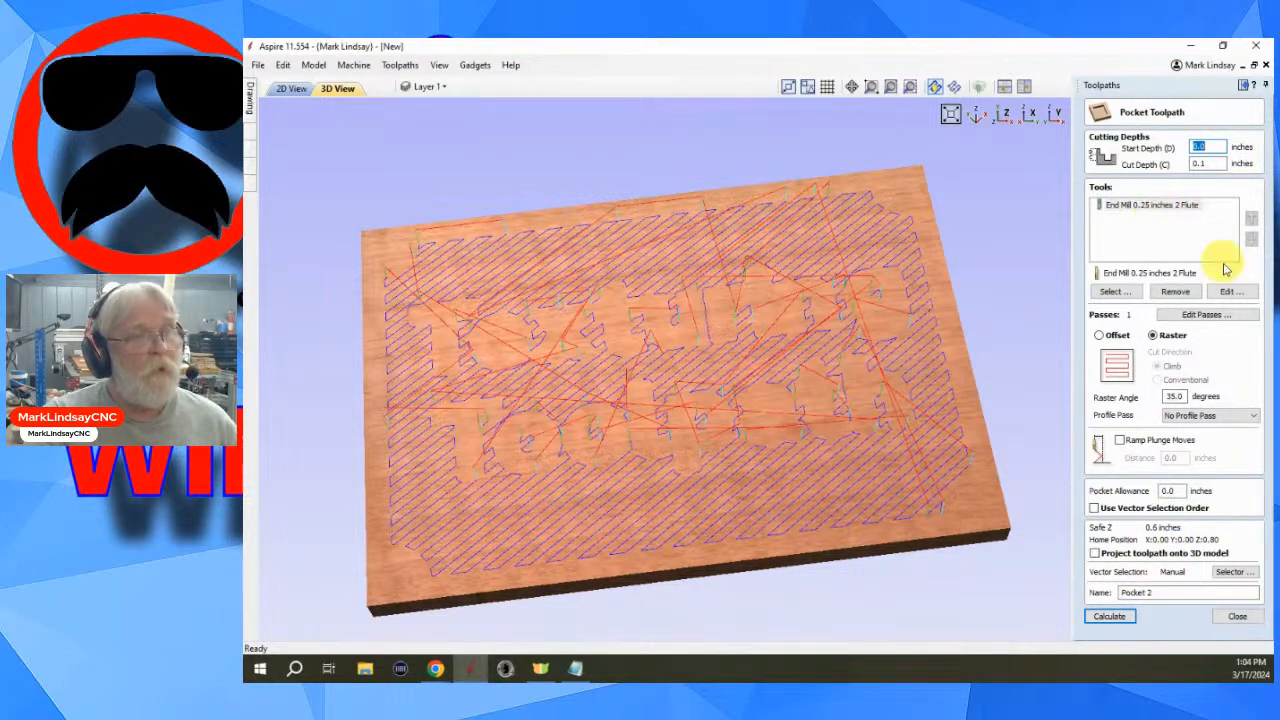
left_click(1171, 397)
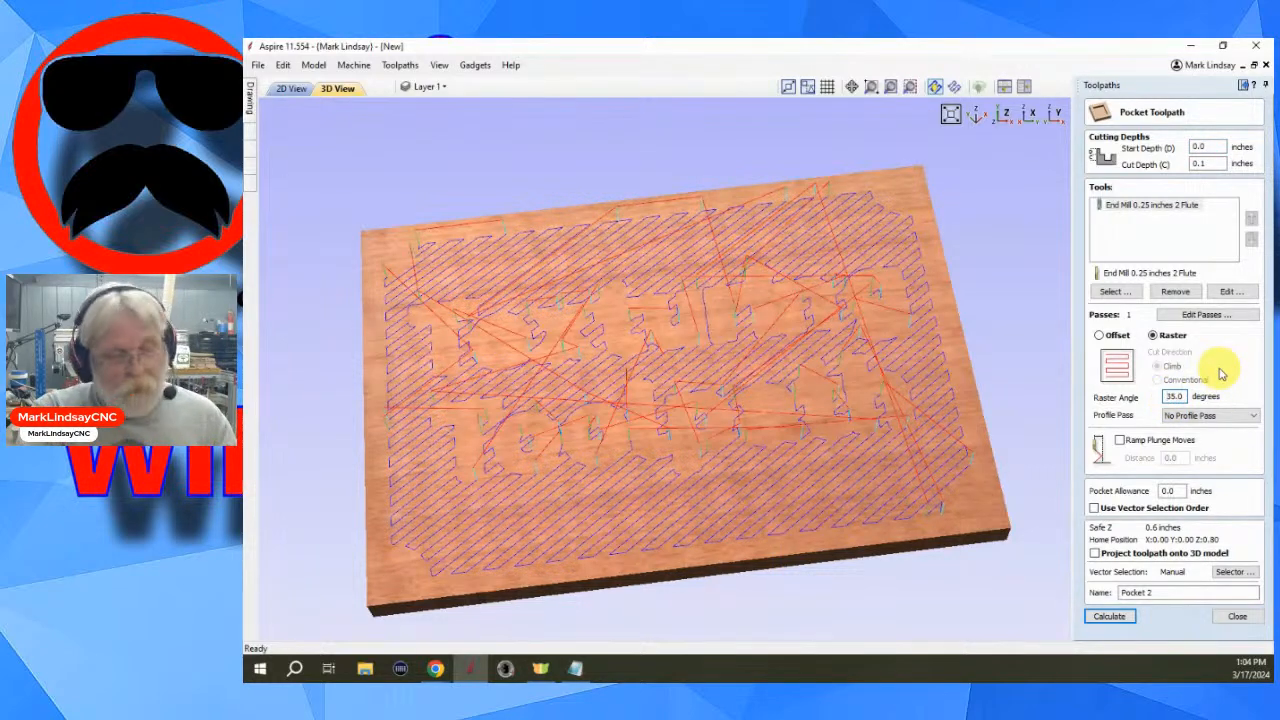
type("-")
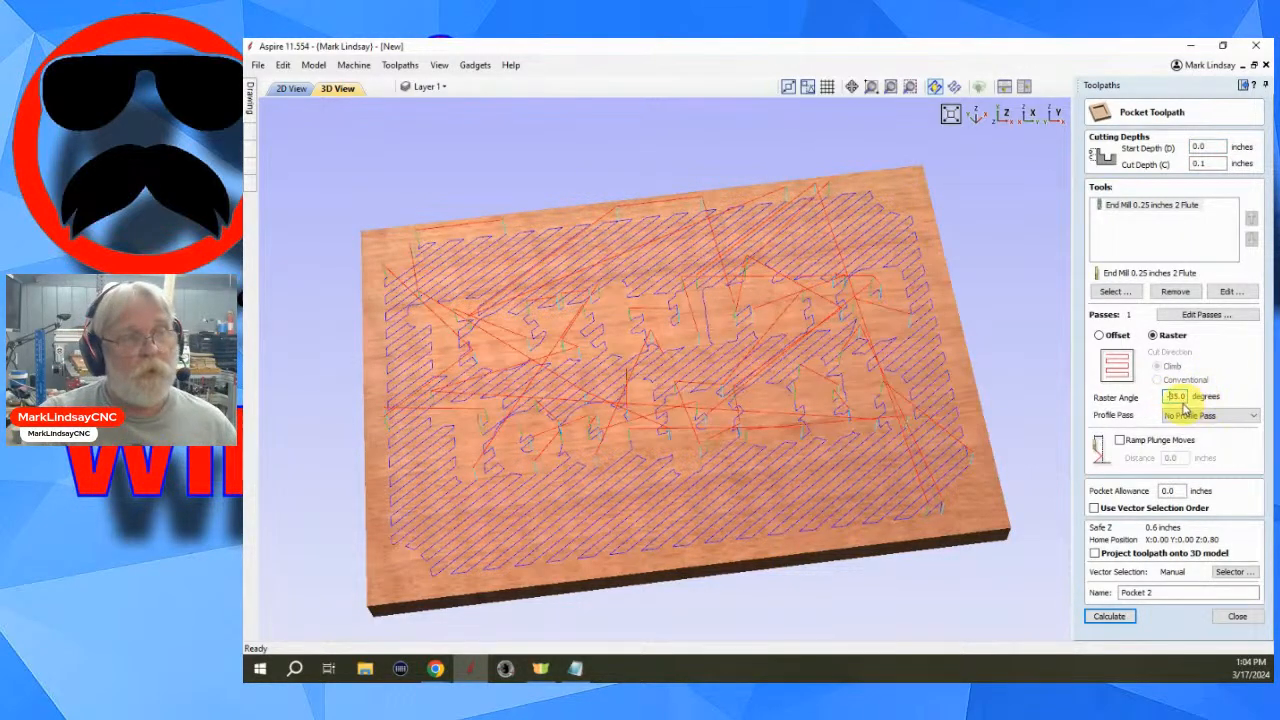
left_click(1245, 414)
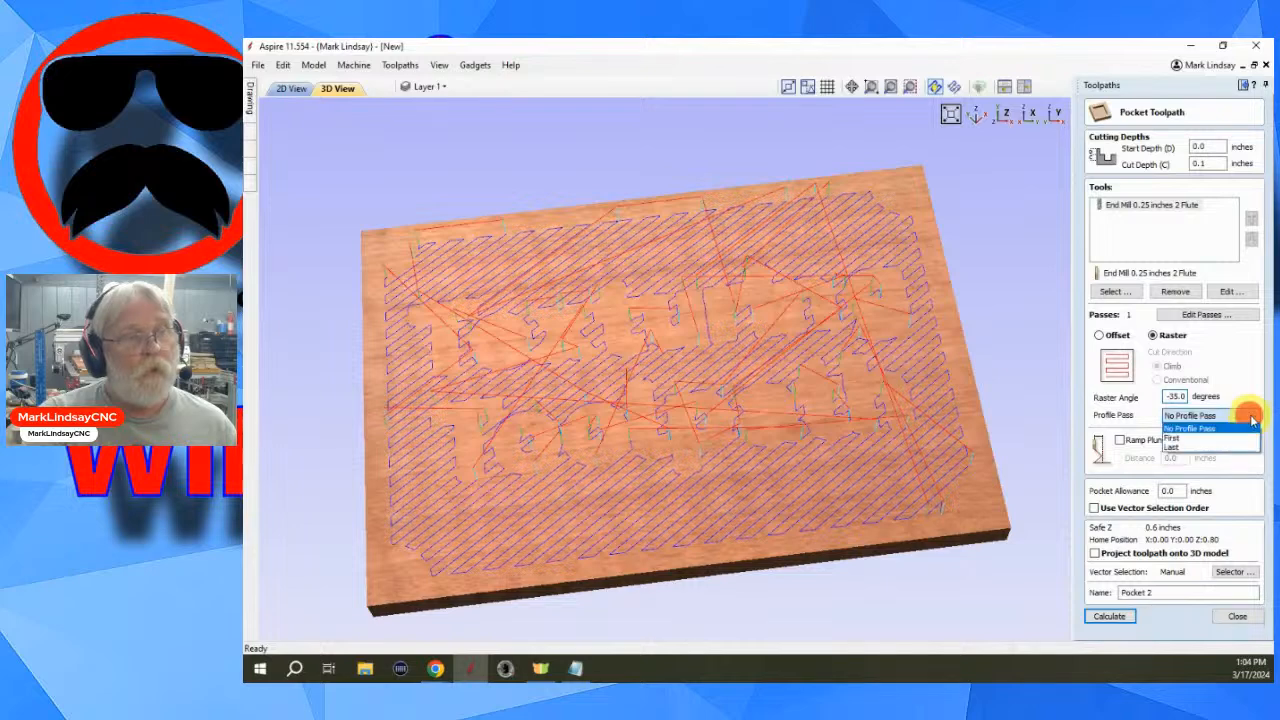
left_click(1189, 449)
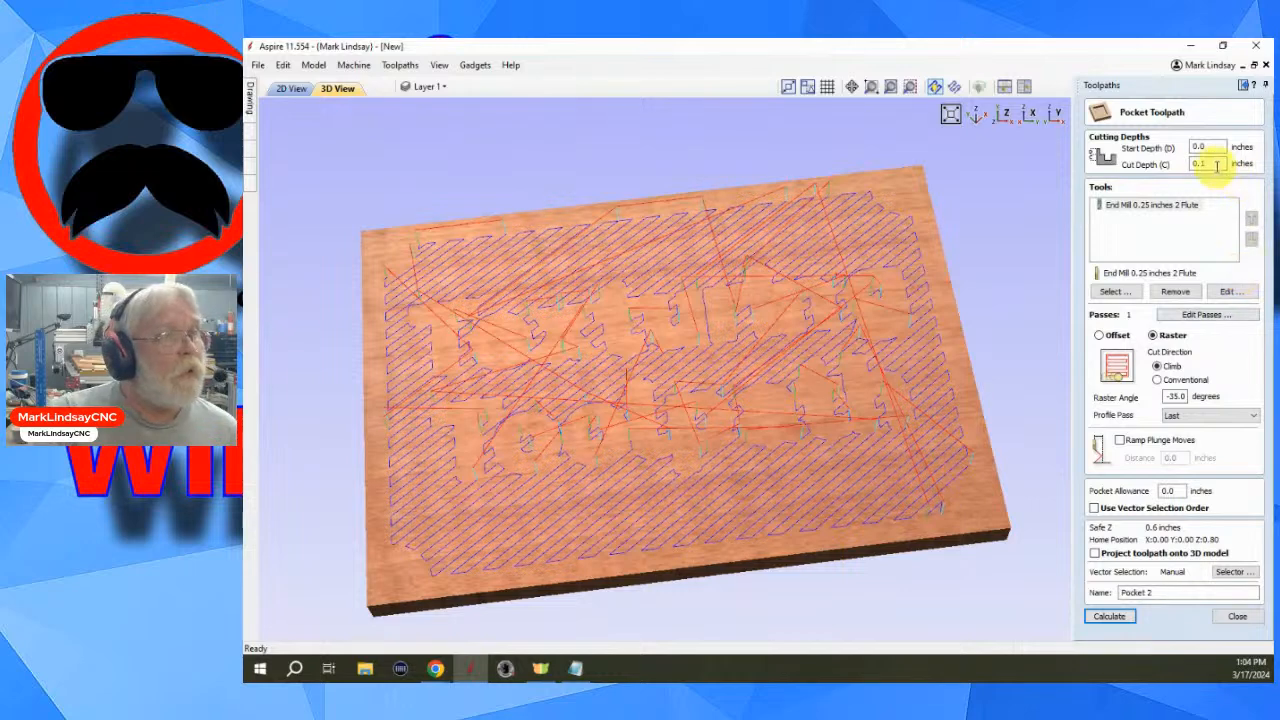
- Review the end mill settings without changes and calculate the second raster pocket toolpath
left_click(1231, 291)
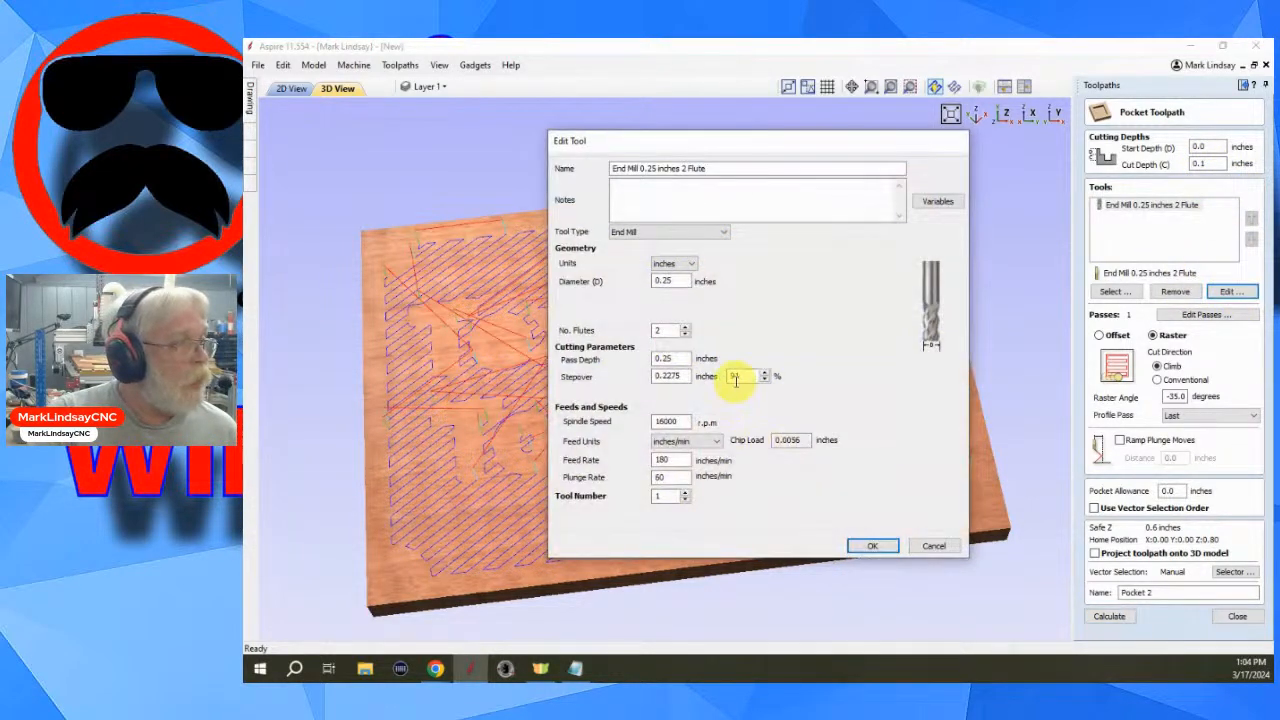
left_click(935, 547)
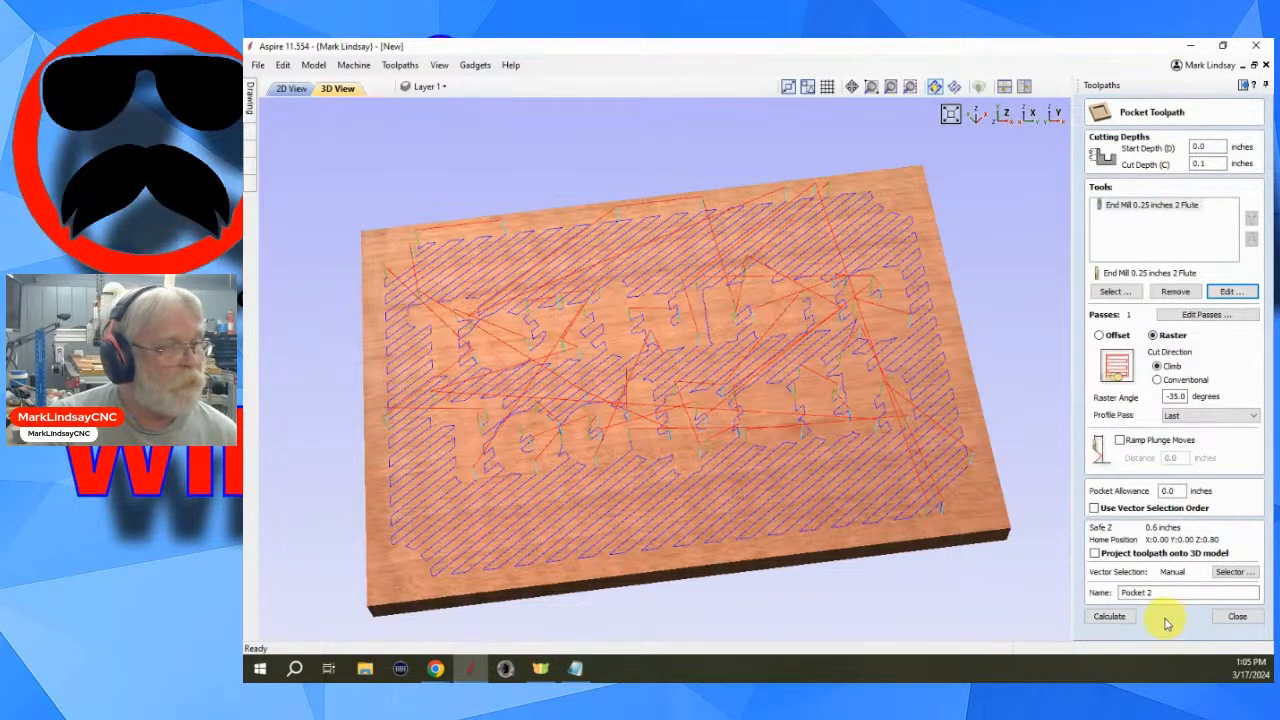
left_click(1112, 617)
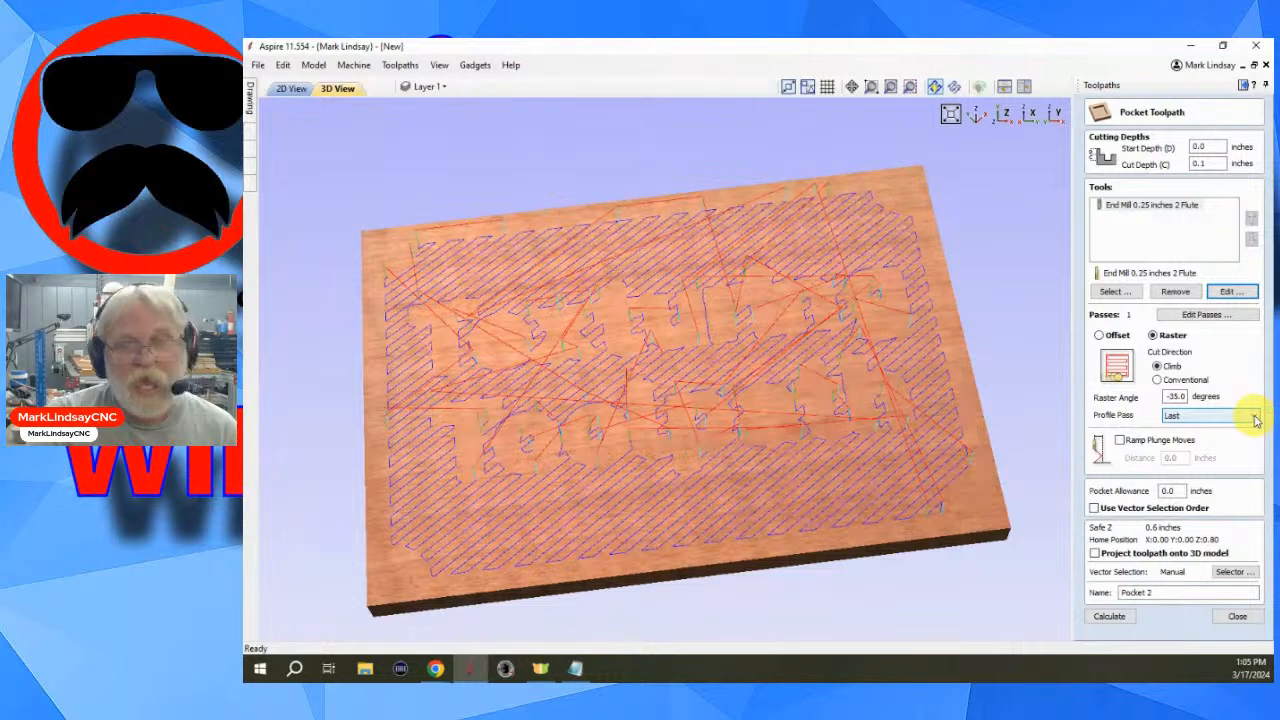
left_click(1112, 616)
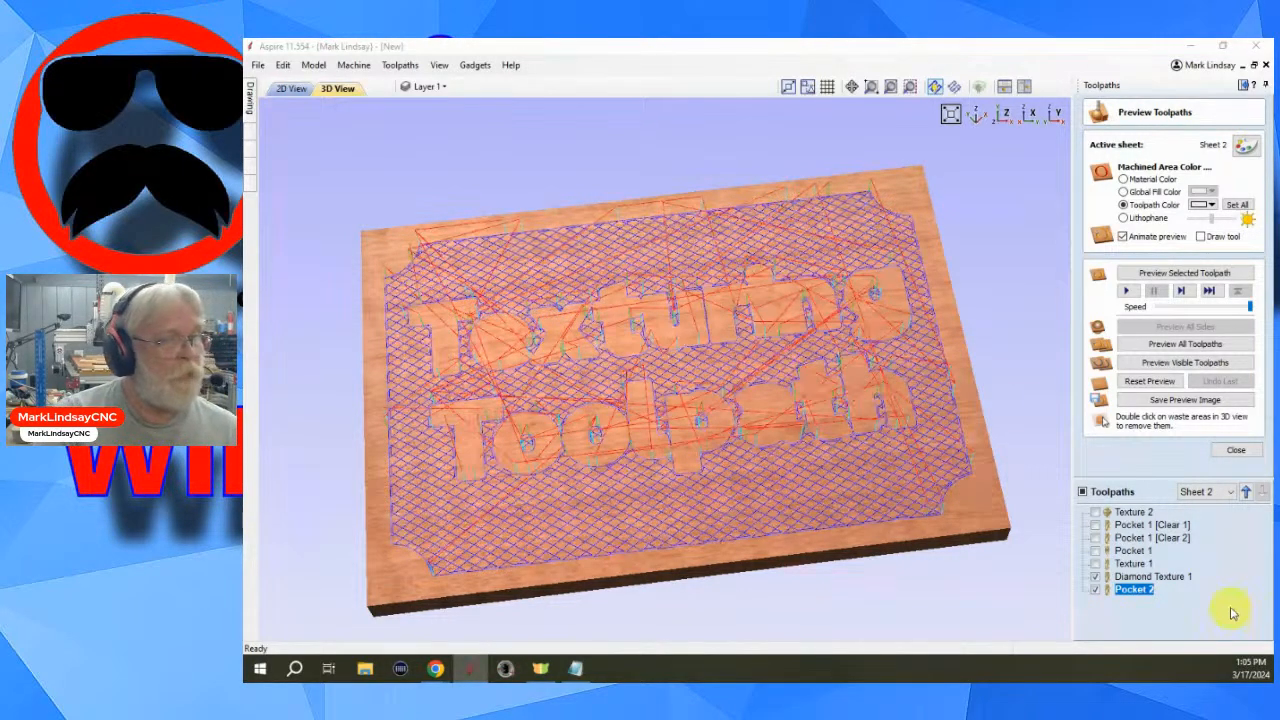
- Open the Diamond Texture 1 toolpath and replace its tool with the End Mill 0.125 inches 2 Flute
double_click(1142, 577)
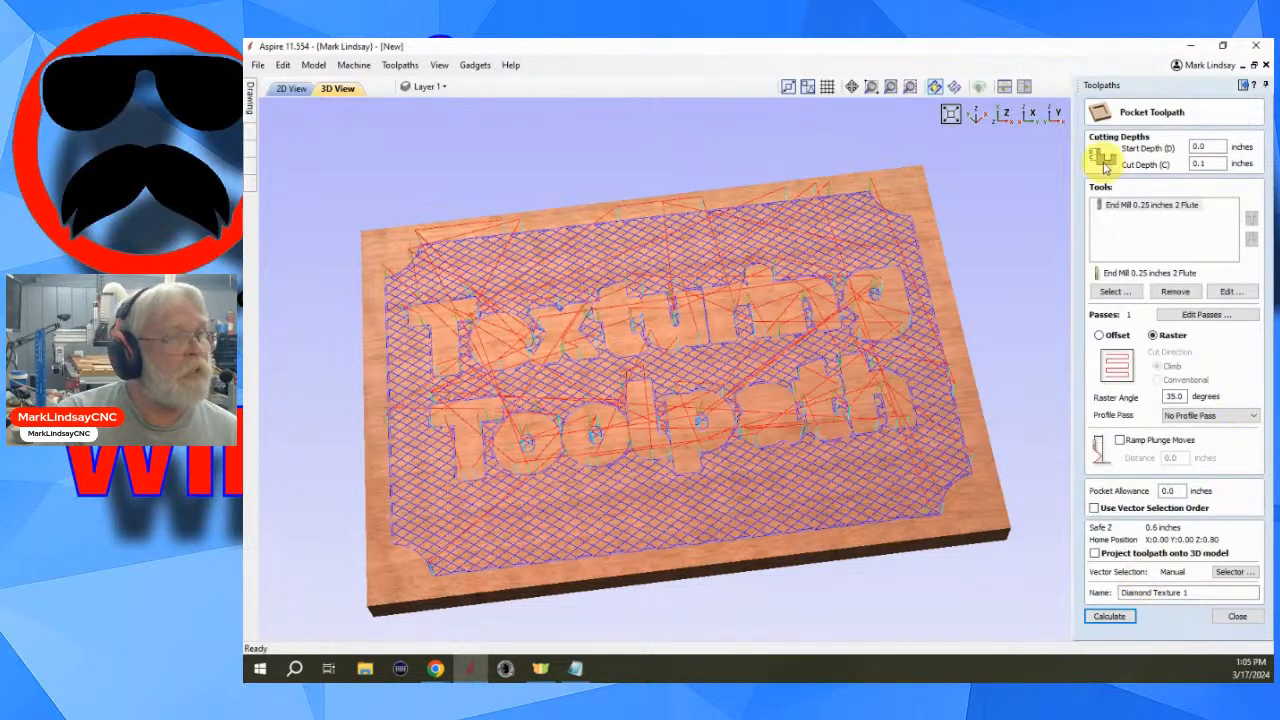
left_click(1173, 290)
left_click(1118, 291)
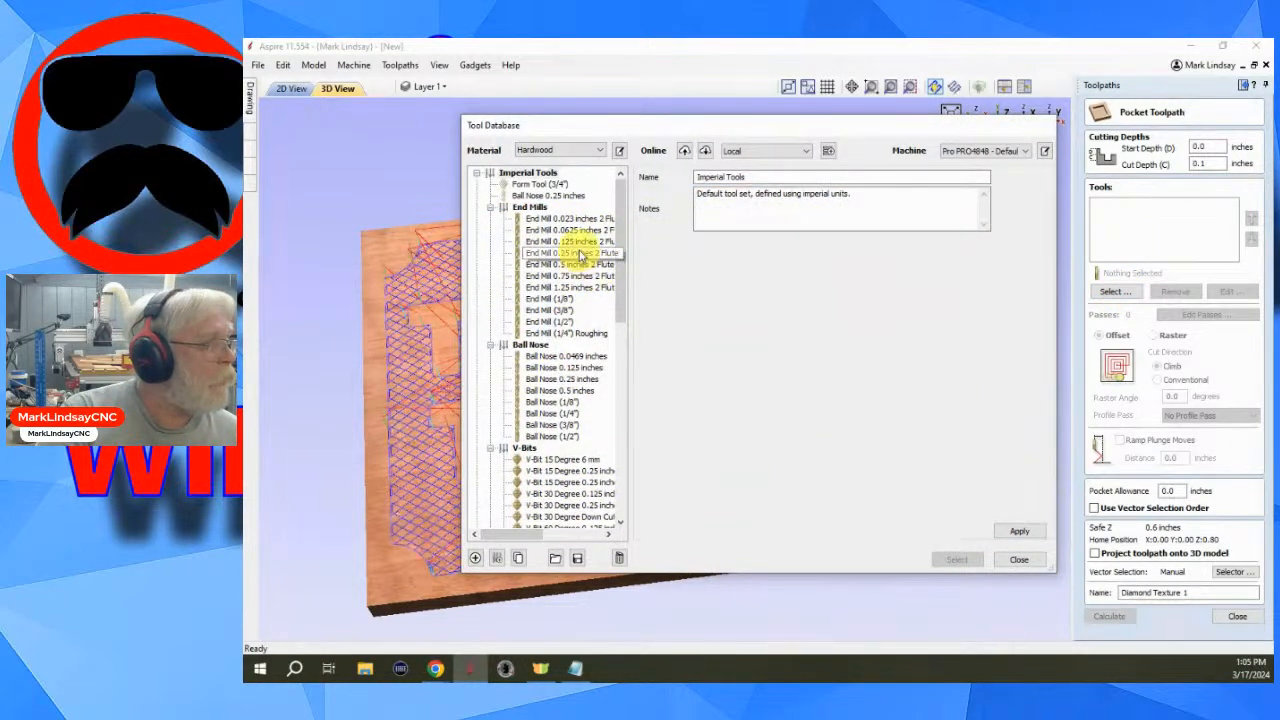
left_click(575, 241)
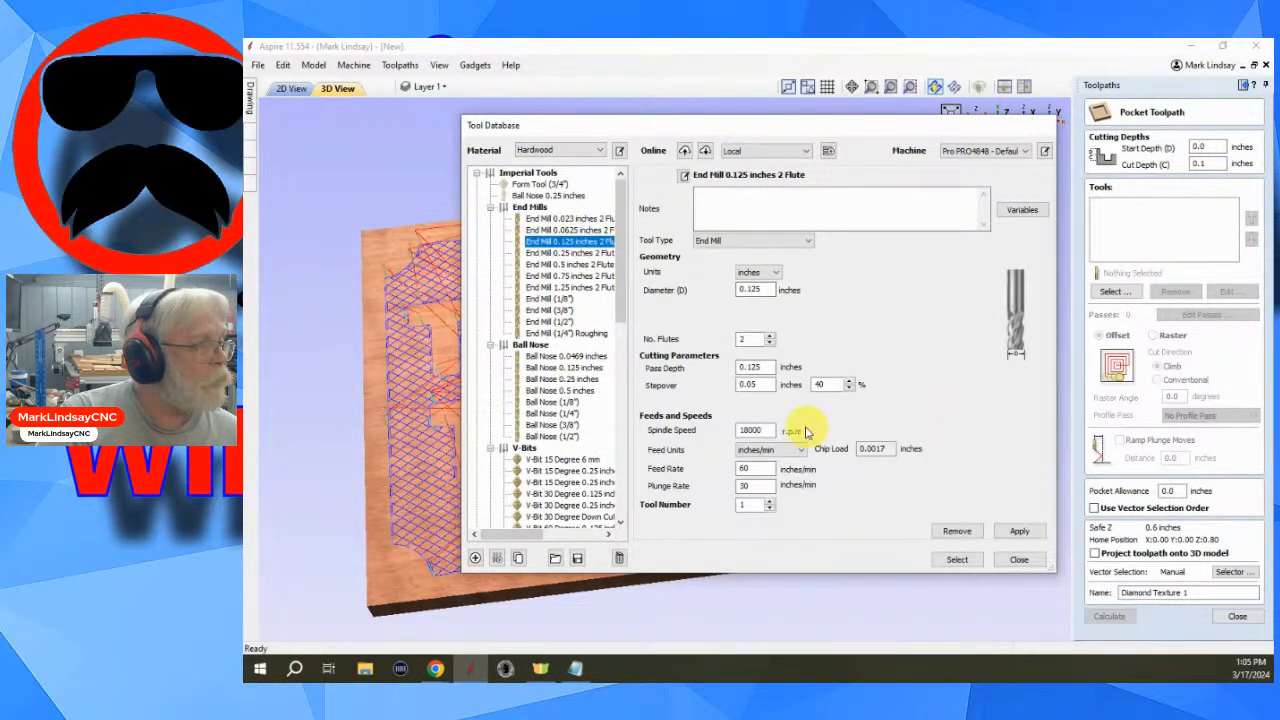
left_click(955, 560)
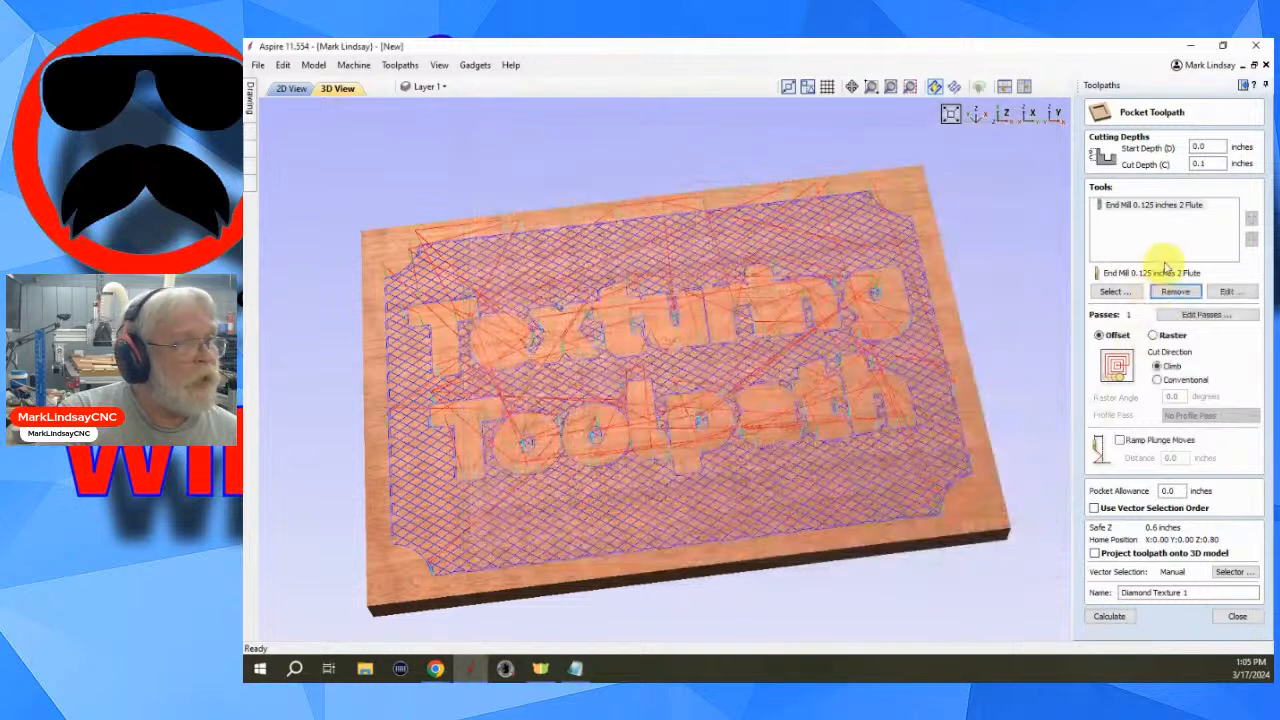
- Edit the selected end mill's stepover to 91 percent and accept the tool settings
left_click(1230, 291)
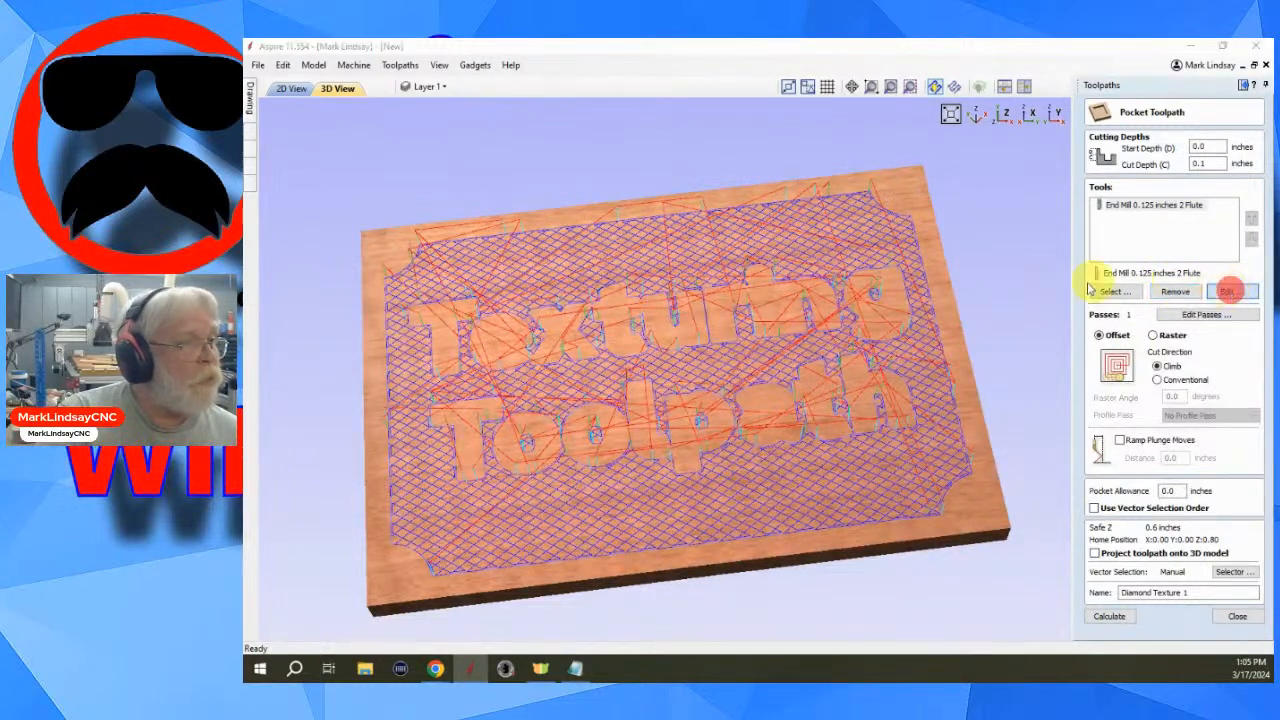
double_click(737, 376)
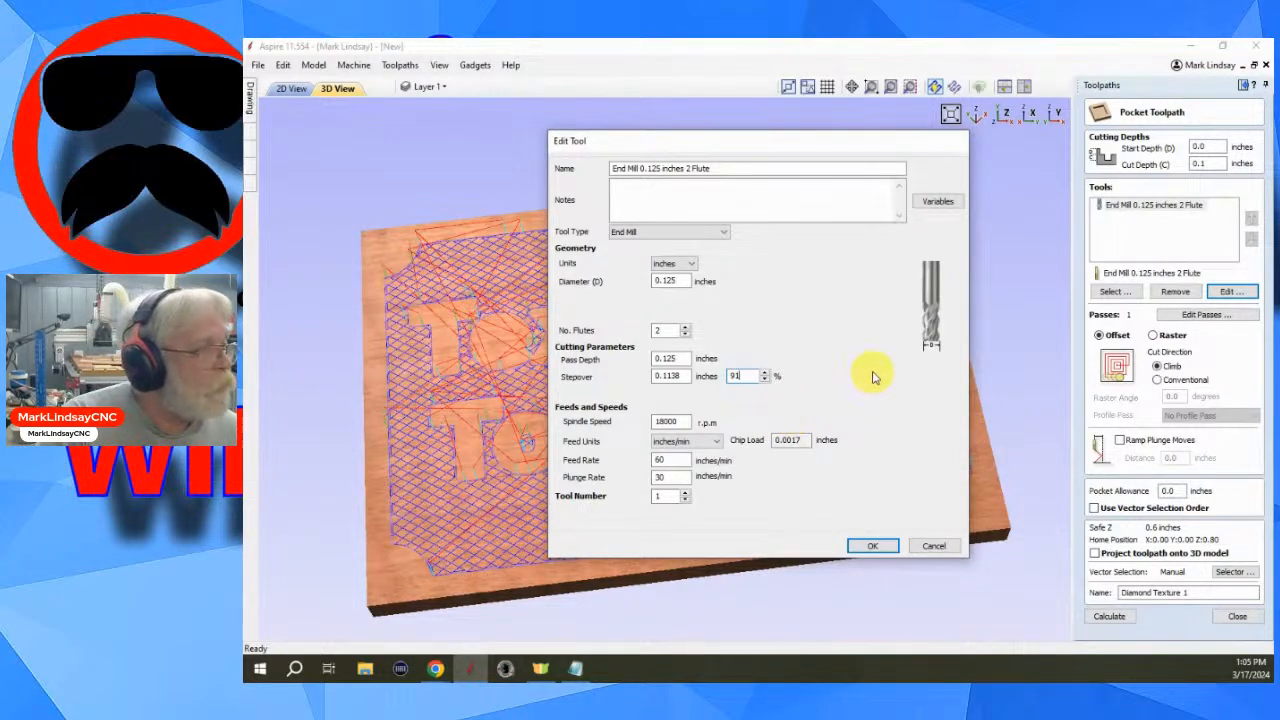
left_click(872, 546)
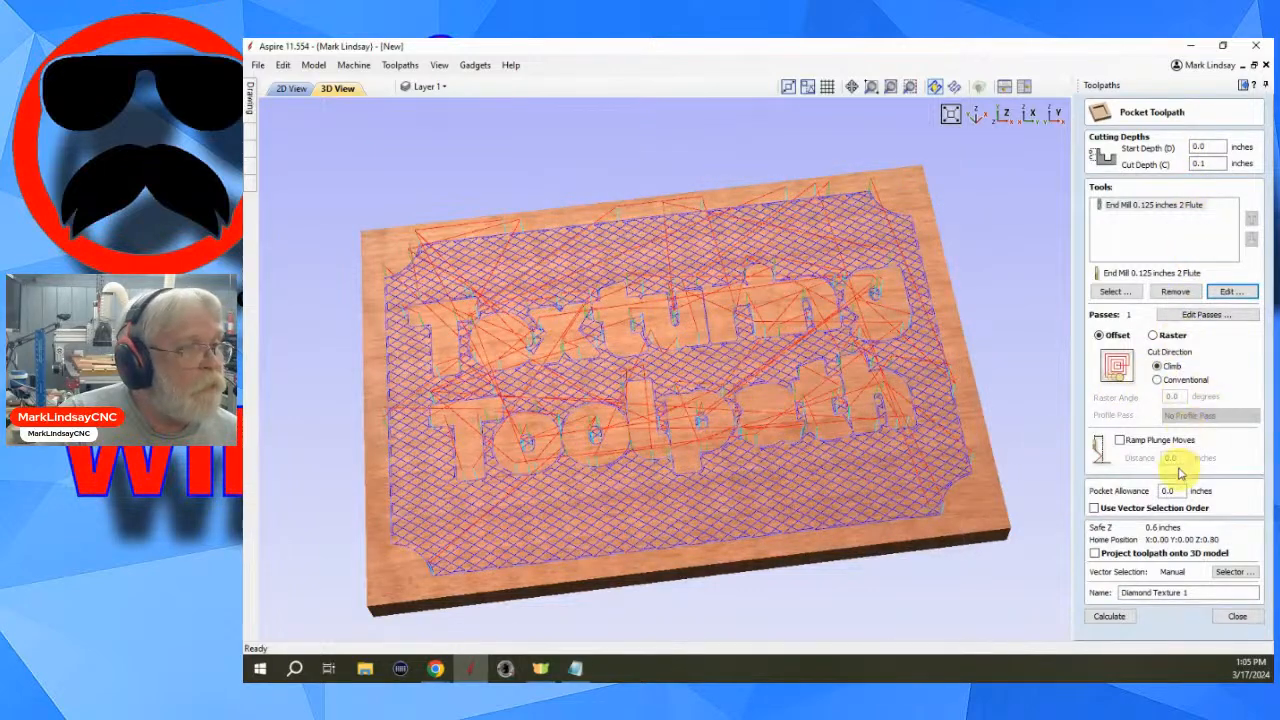
- Switch the strategy back to Raster at a 35 degree angle and recalculate Diamond Texture 1
left_click(1153, 336)
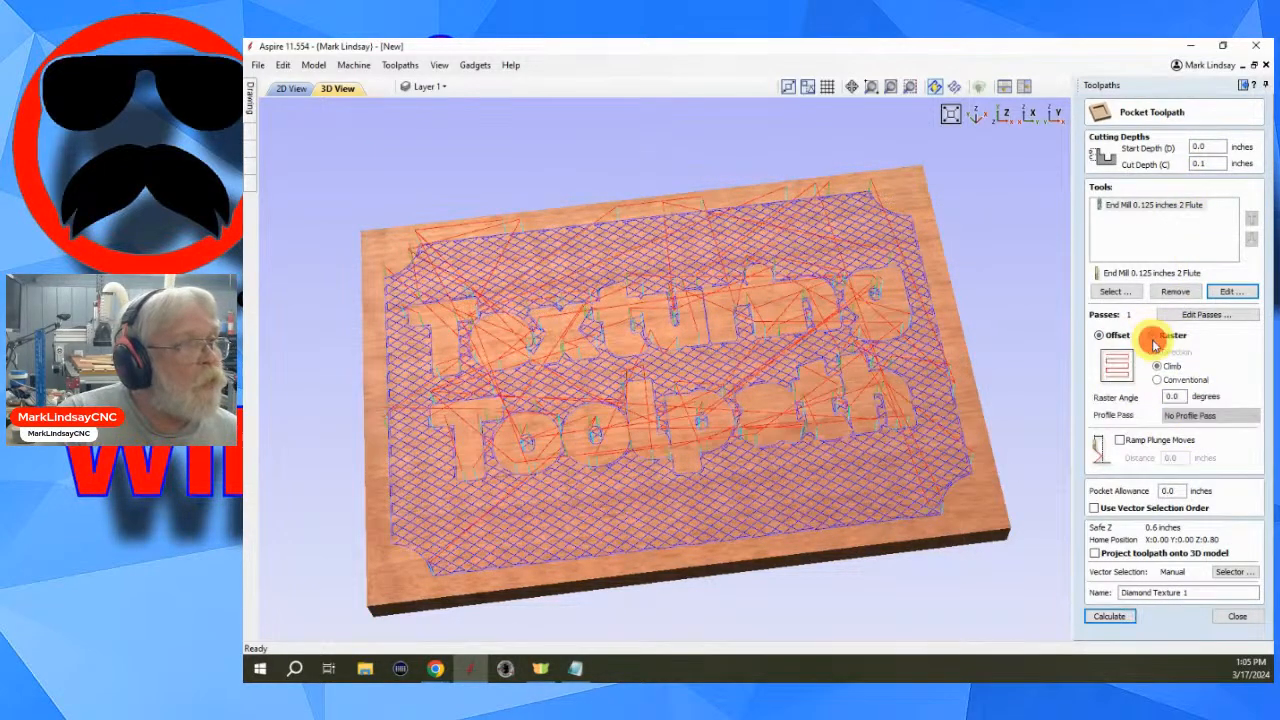
double_click(1178, 396)
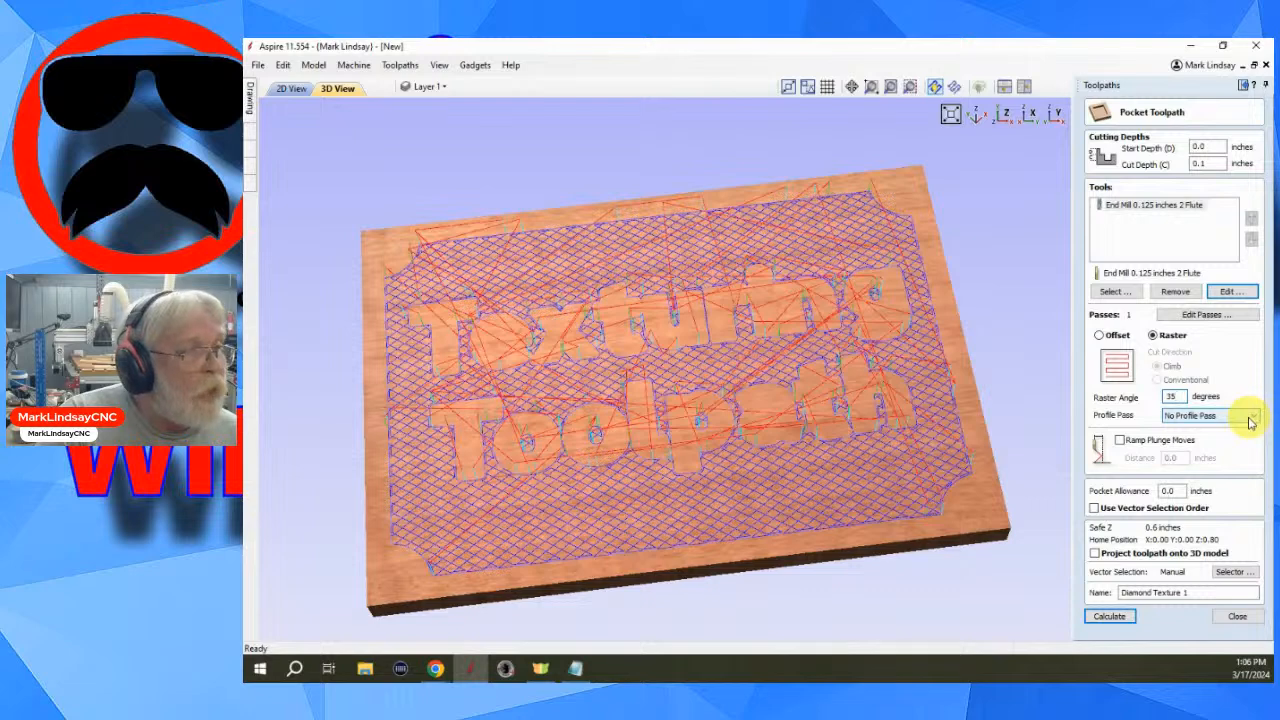
left_click(1109, 616)
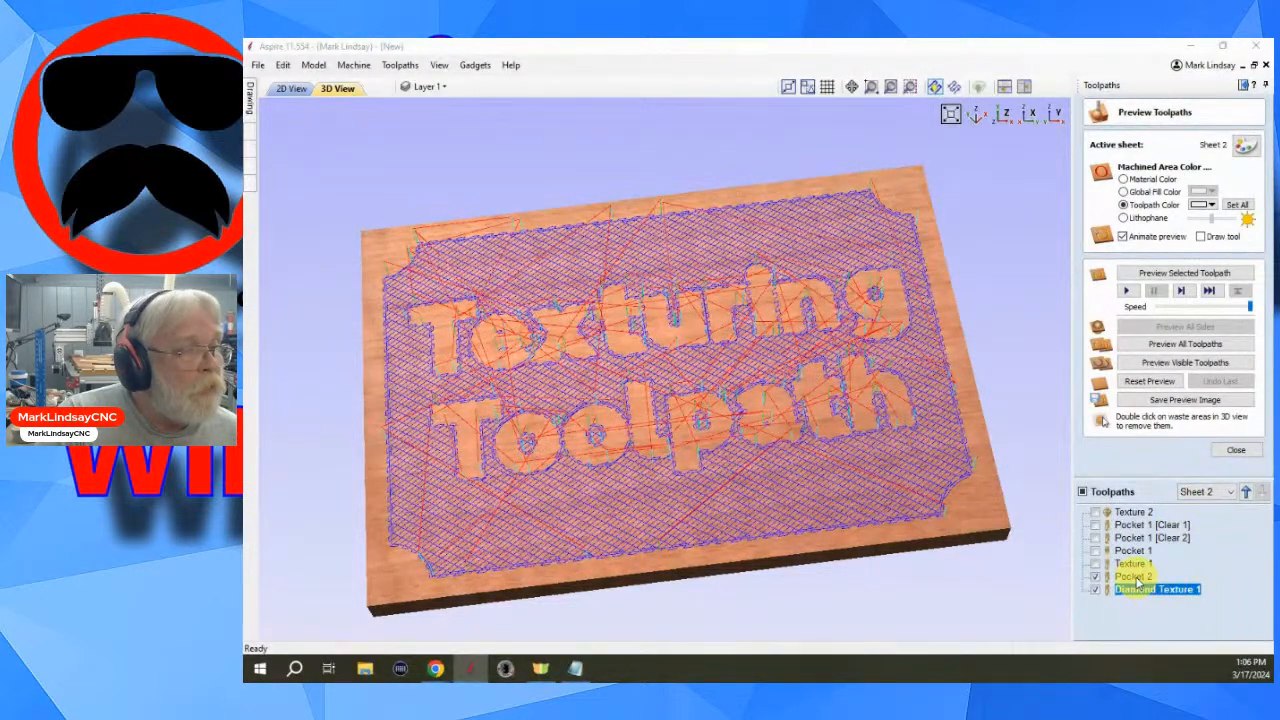
- Open the Pocket 2 toolpath and replace its tool with the Ball Nose 0.125 inches
double_click(1133, 577)
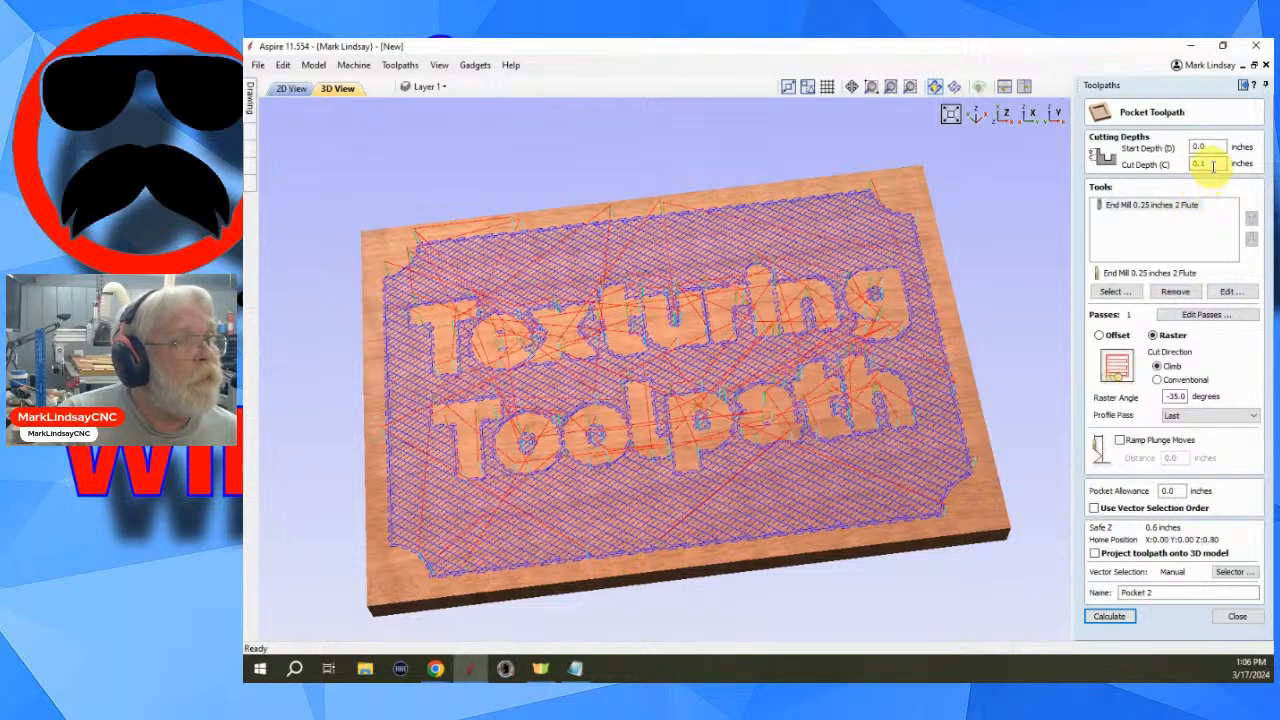
left_click(1177, 292)
left_click(1118, 291)
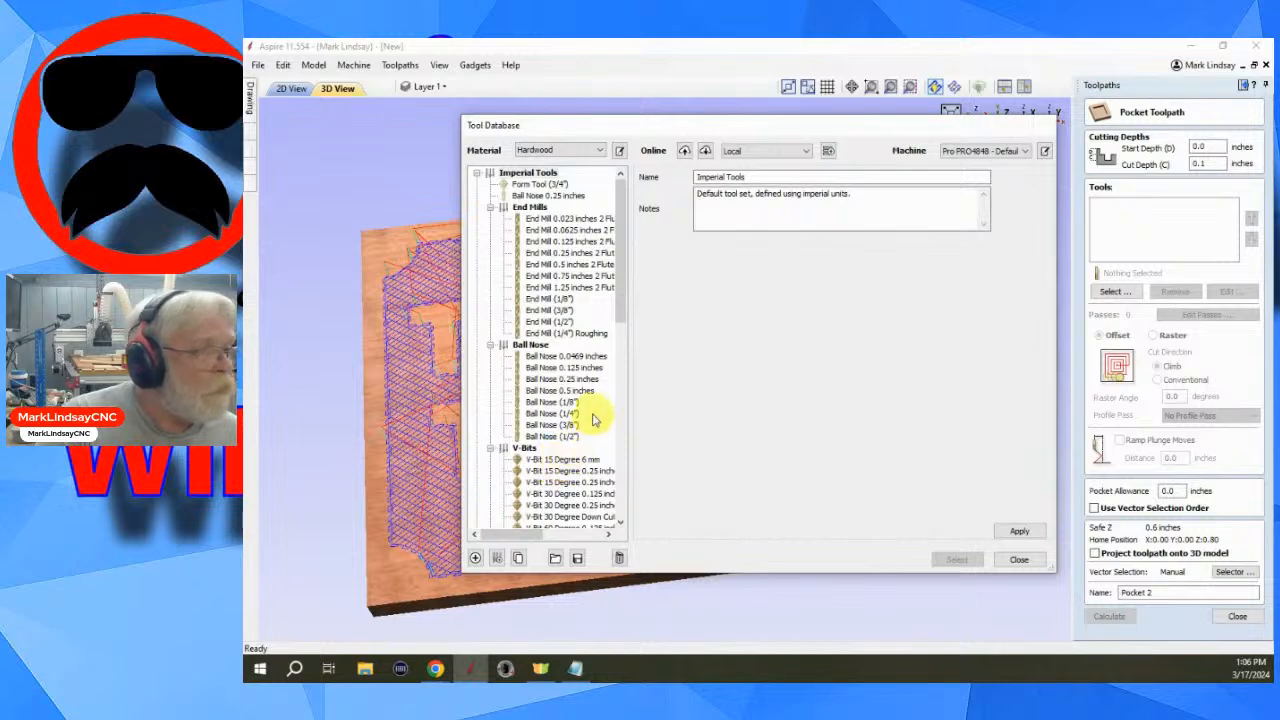
left_click(580, 367)
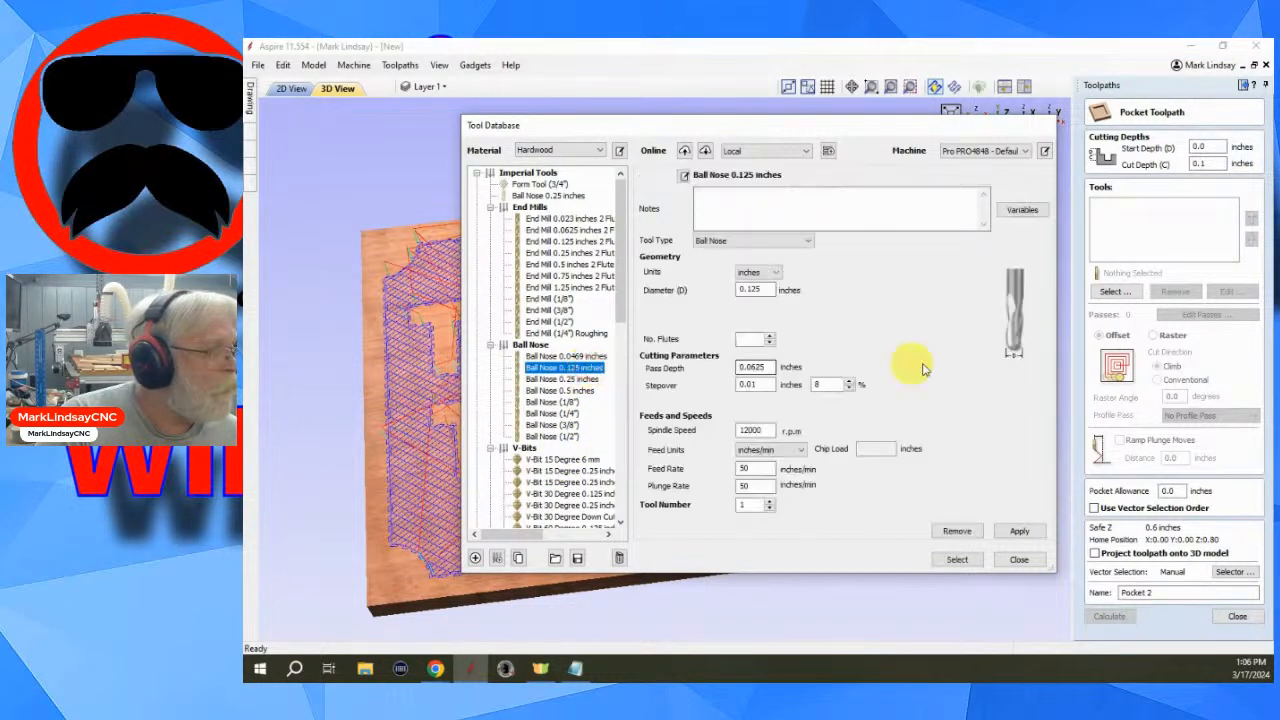
left_click(960, 560)
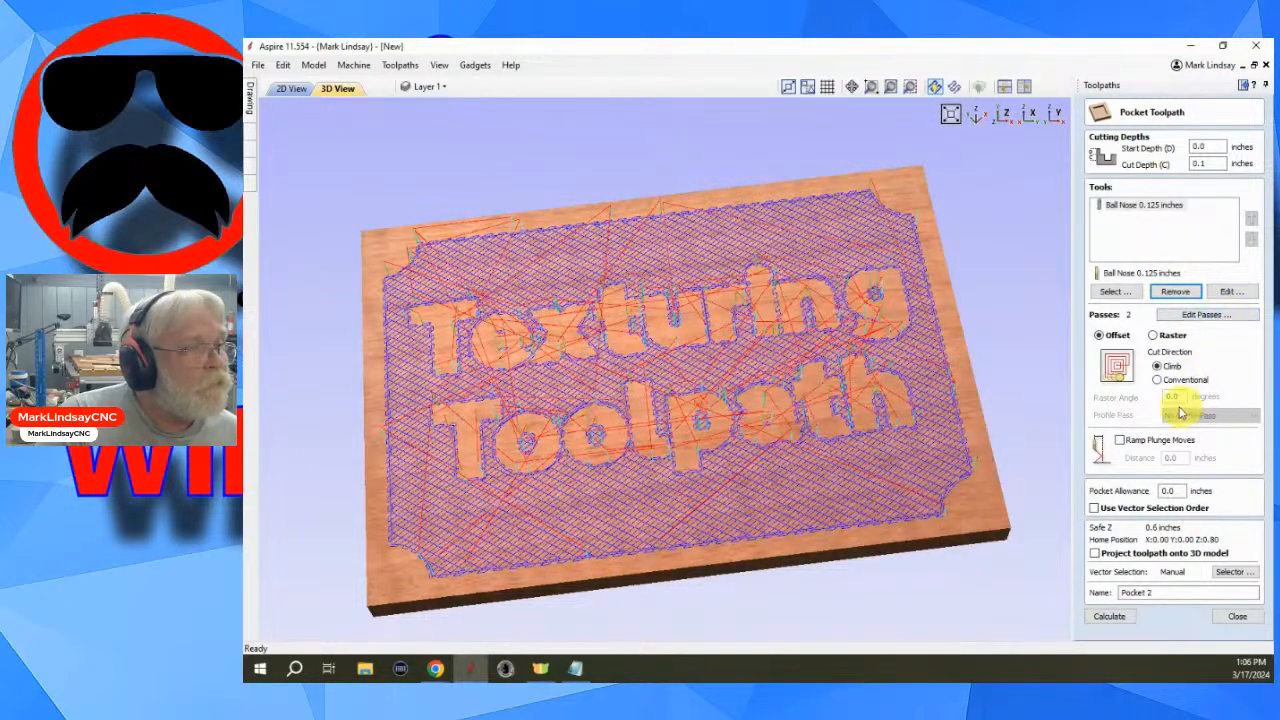
- Set Pocket 2 to Raster with a -35 degree raster angle and the profile pass set to Last
left_click(1168, 335)
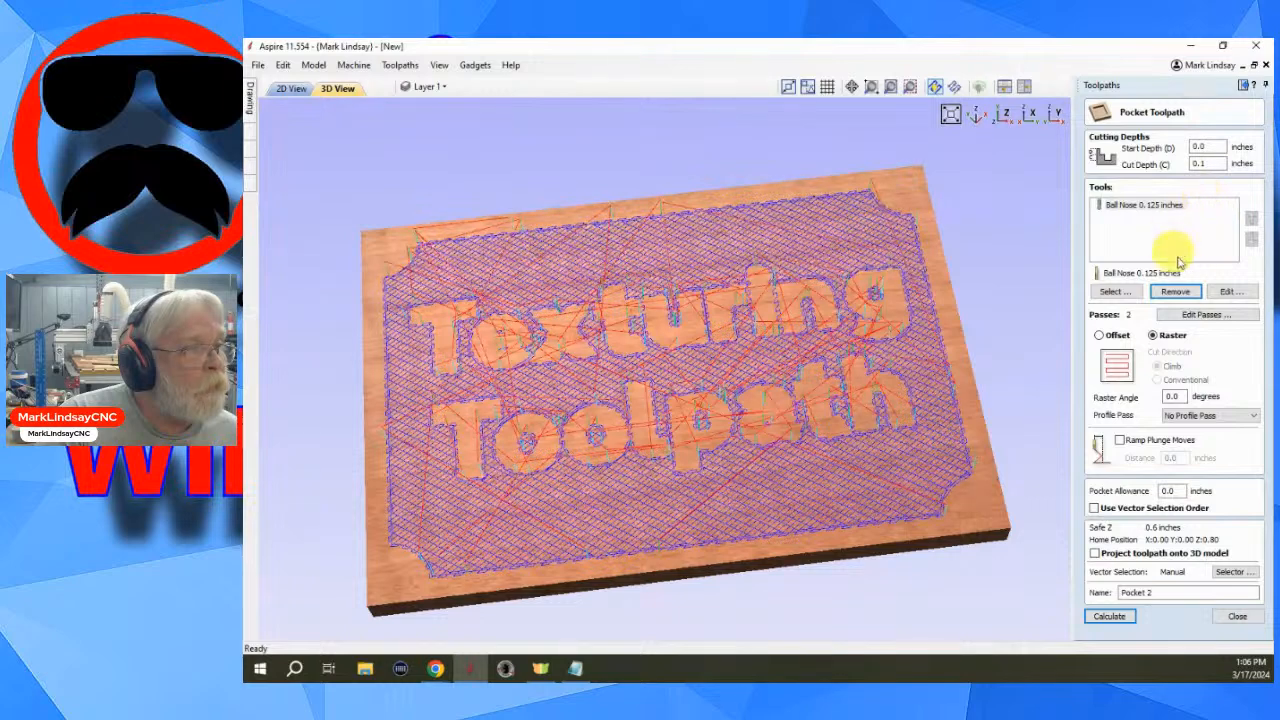
left_click_drag(1183, 396, 1166, 398)
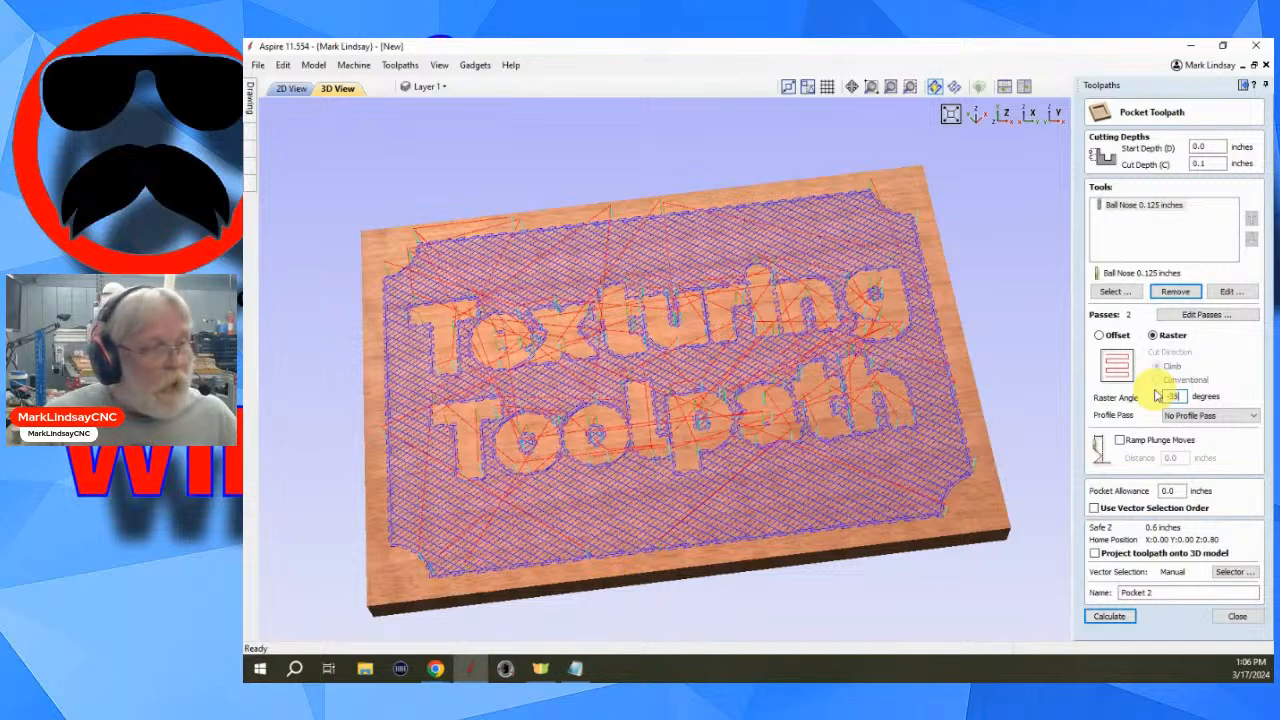
left_click(1252, 415)
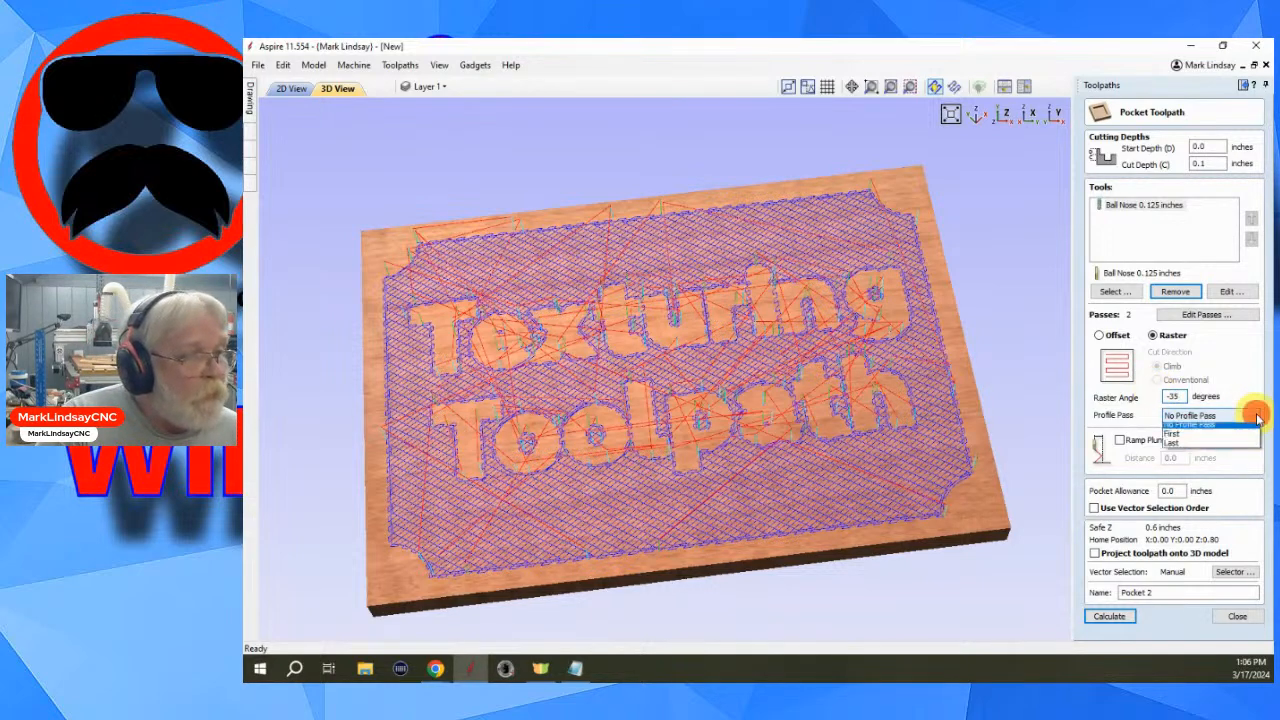
left_click(1195, 450)
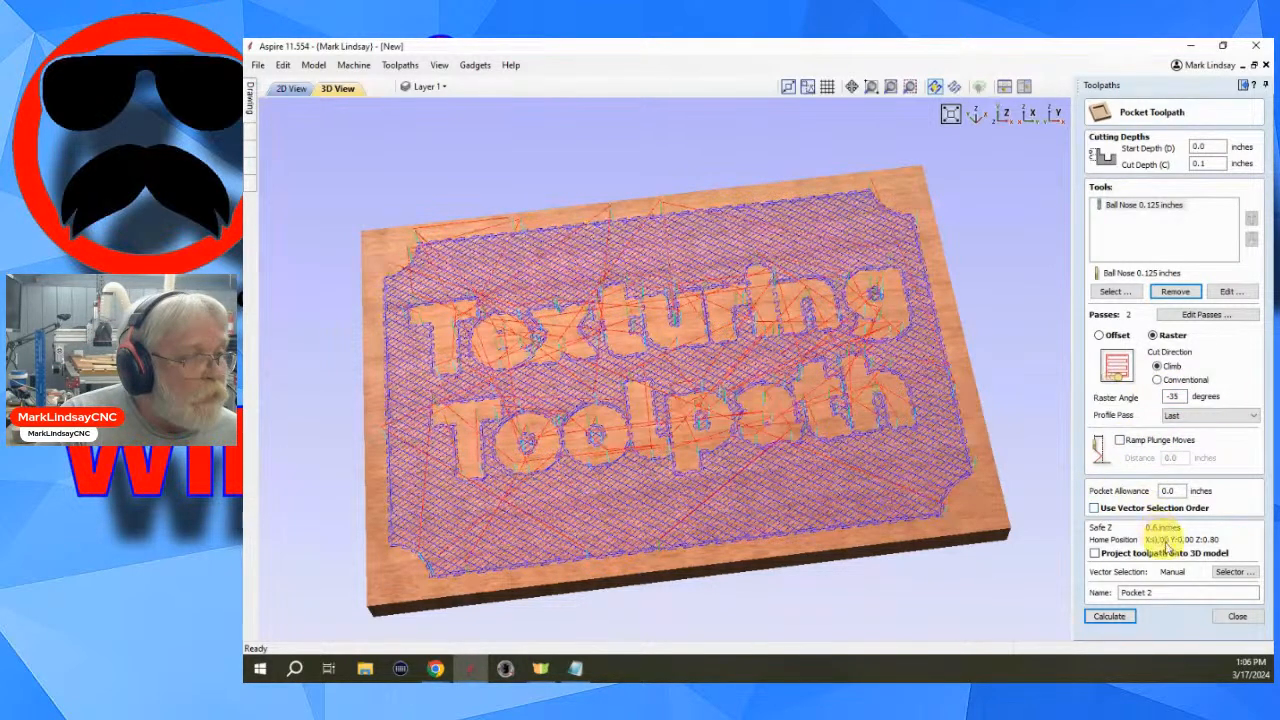
- Rename the toolpath Diamond Texture 2 and calculate it
left_click_drag(1158, 592, 1106, 608)
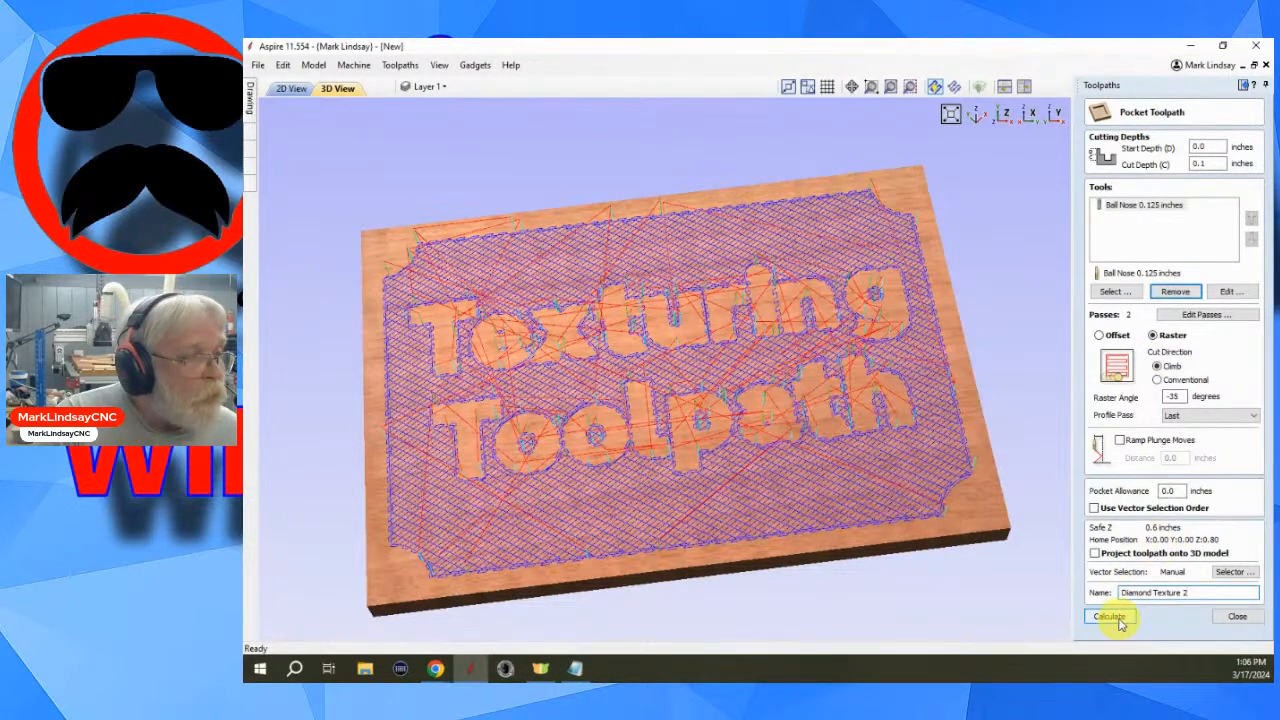
left_click(1114, 615)
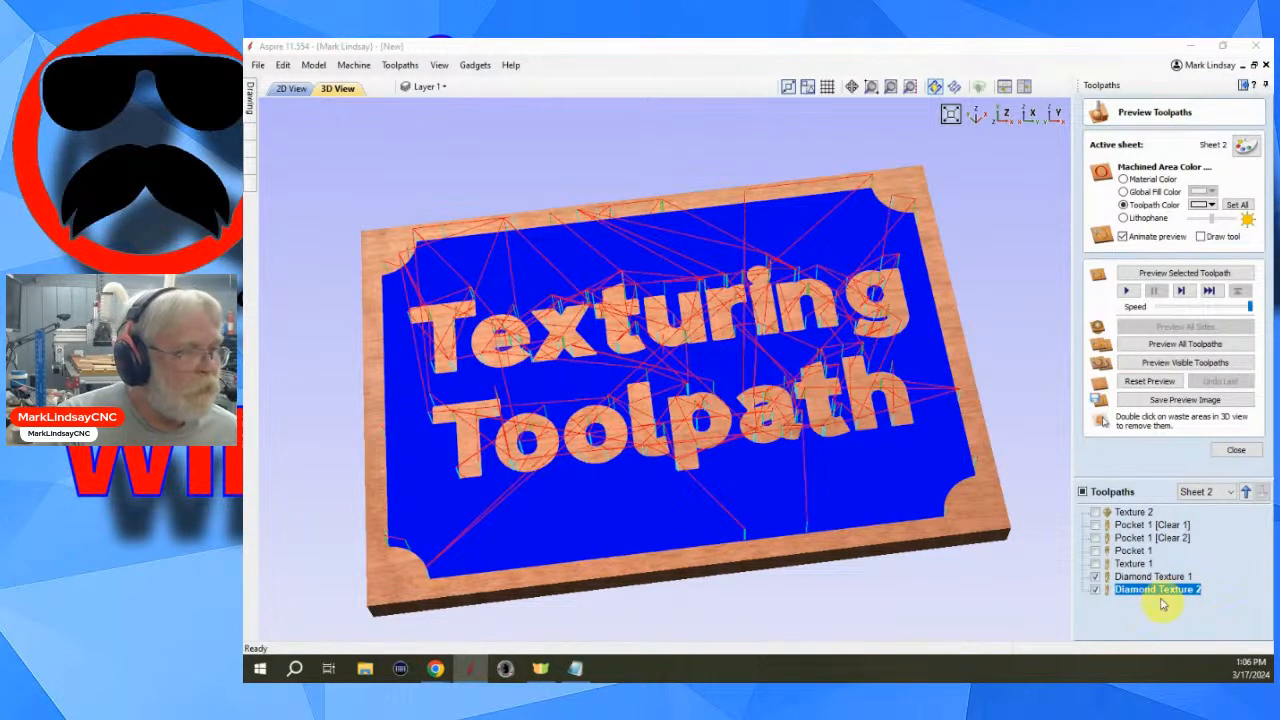
- Reopen Diamond Texture 2, set the ball nose stepover to 91 percent and recalculate it
double_click(1158, 590)
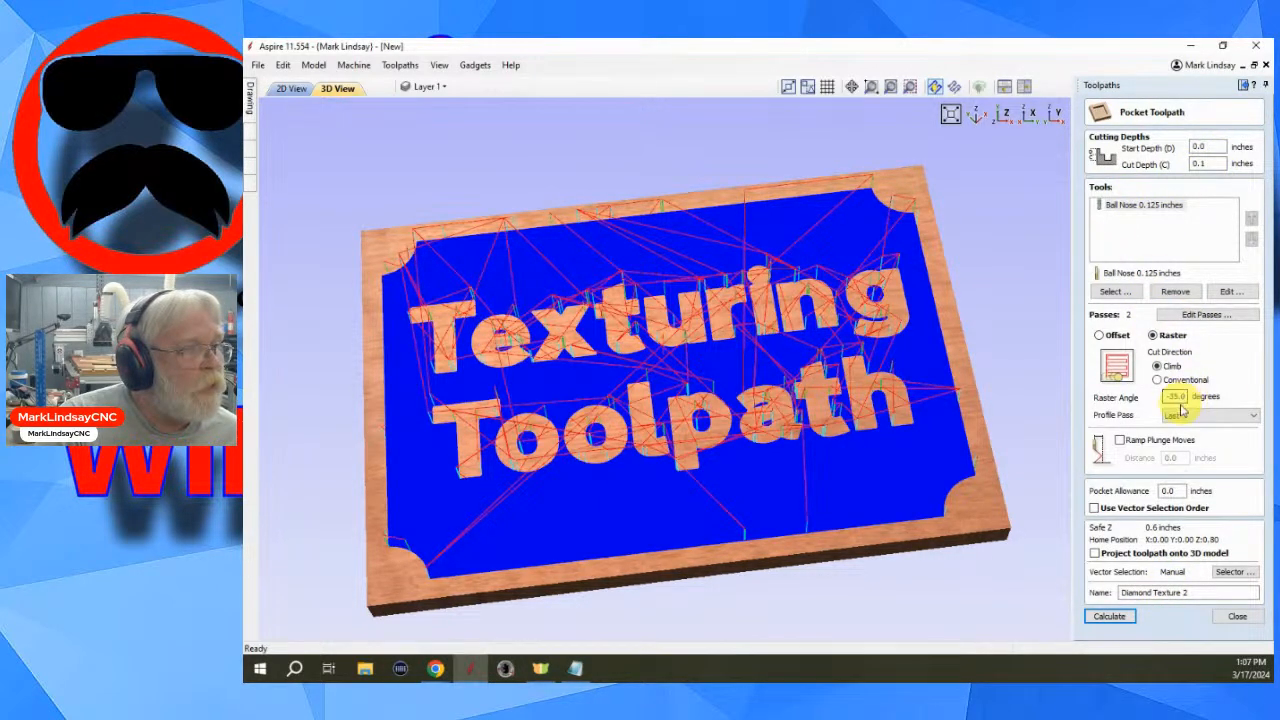
left_click(1226, 293)
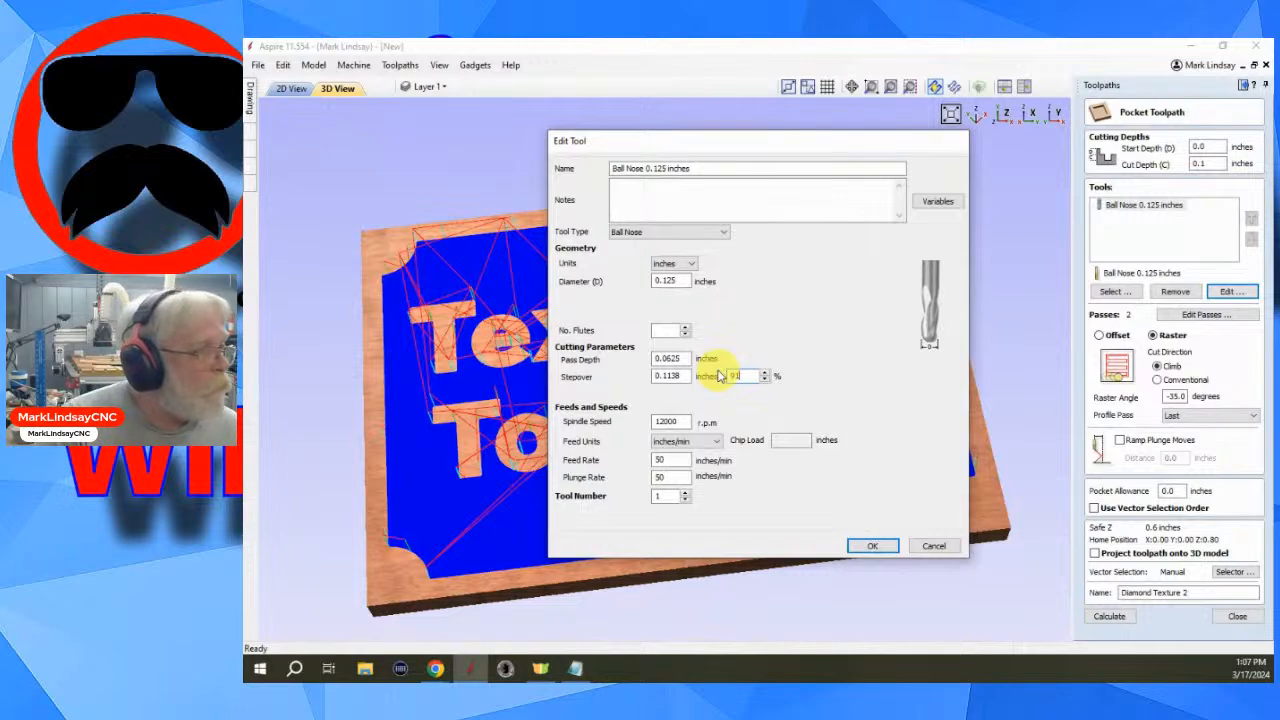
left_click(872, 546)
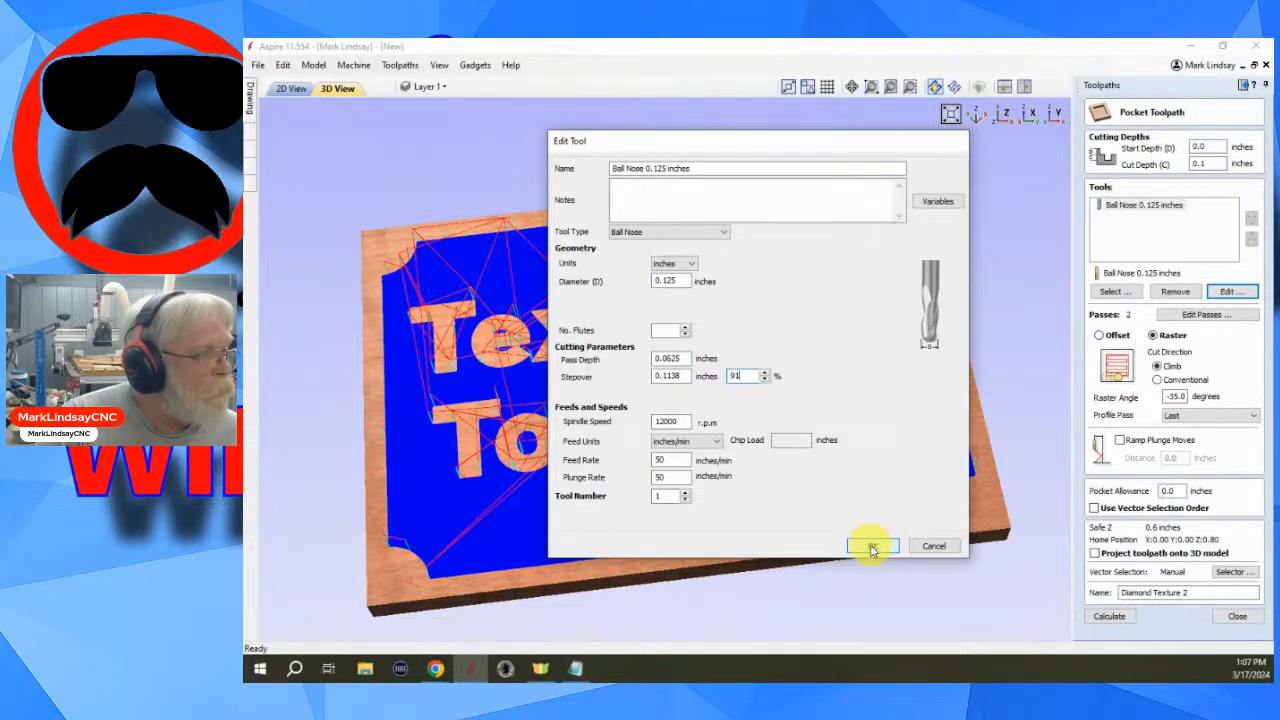
left_click(1110, 616)
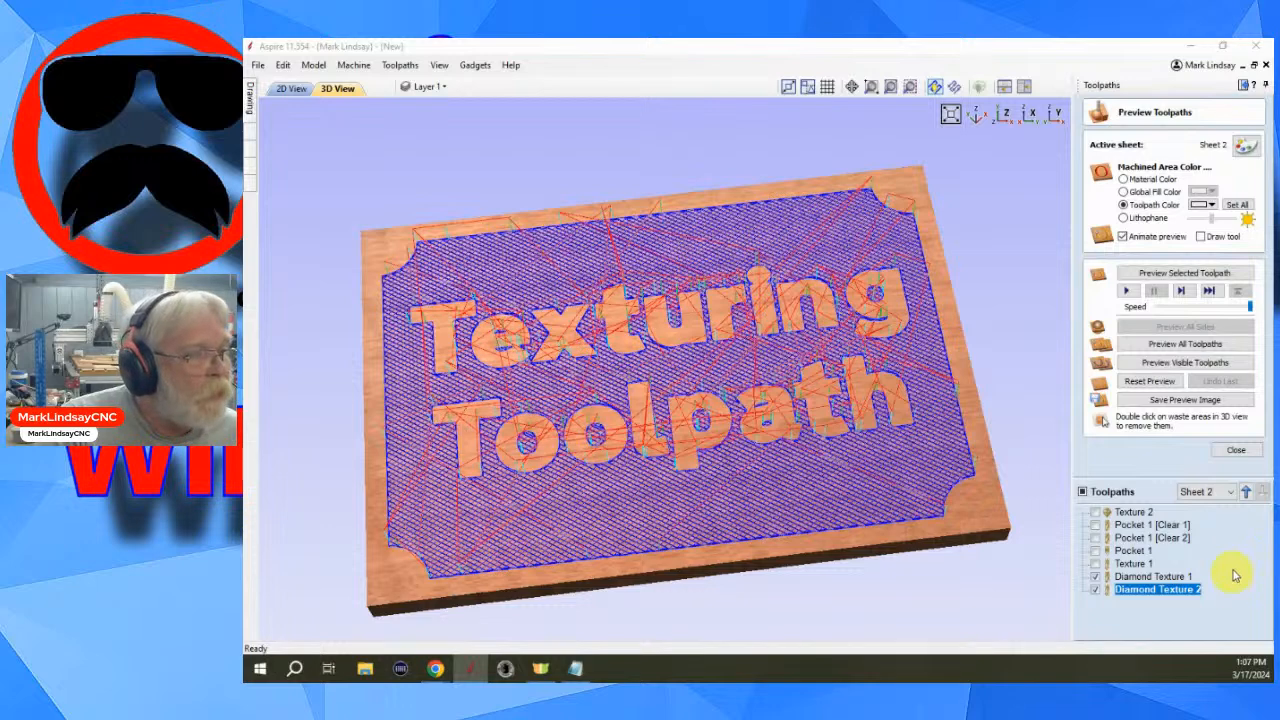
- Open Diamond Texture 1 and replace its tool with the Ball Nose 0.125 inches
double_click(1145, 578)
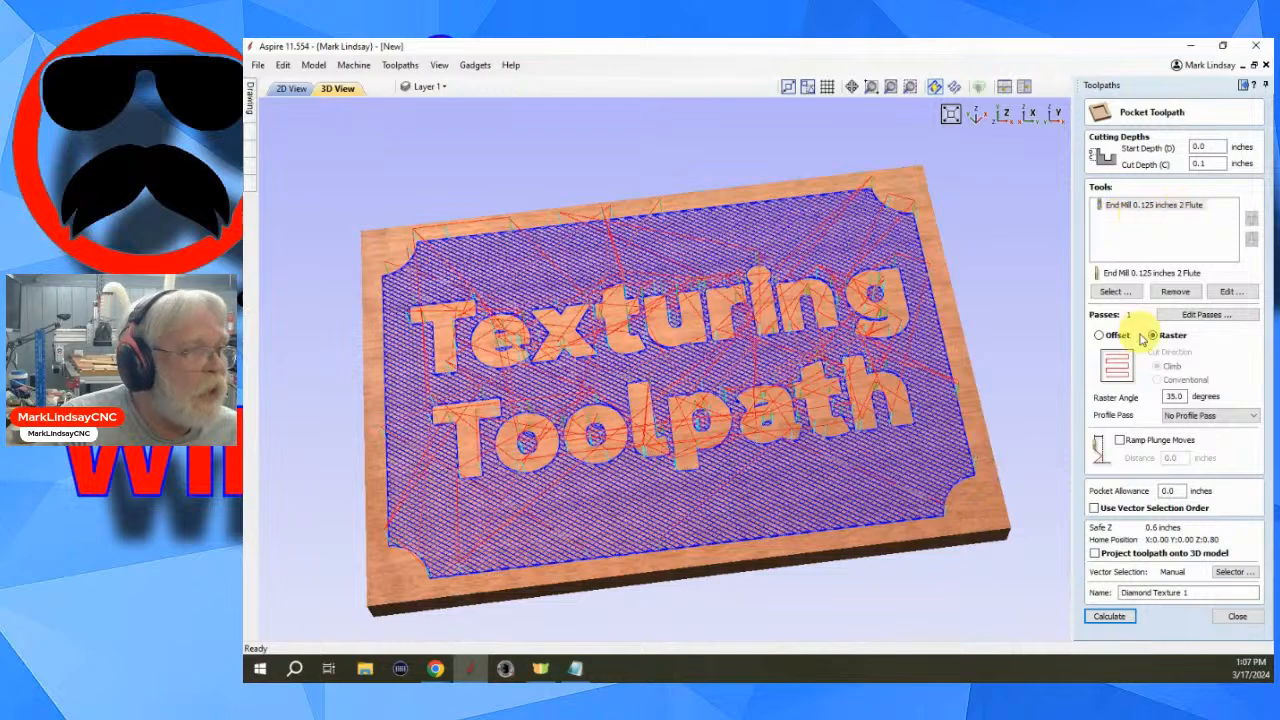
left_click(1173, 292)
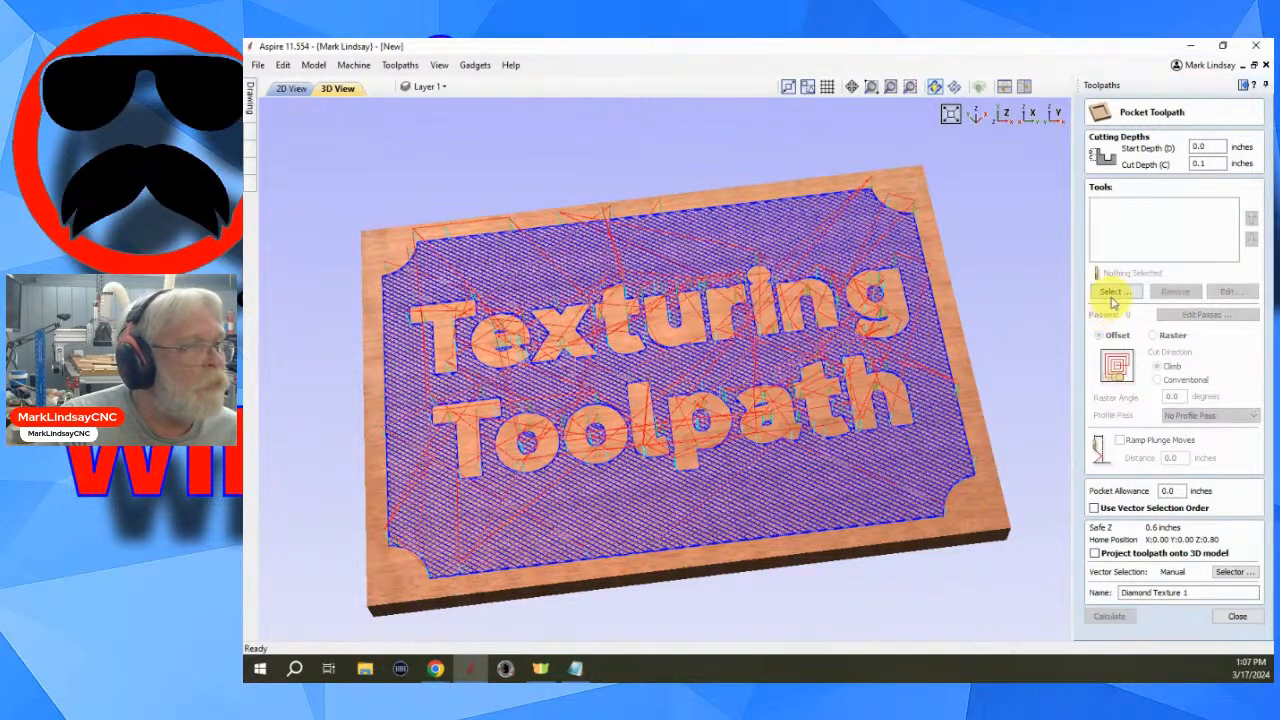
left_click(1110, 292)
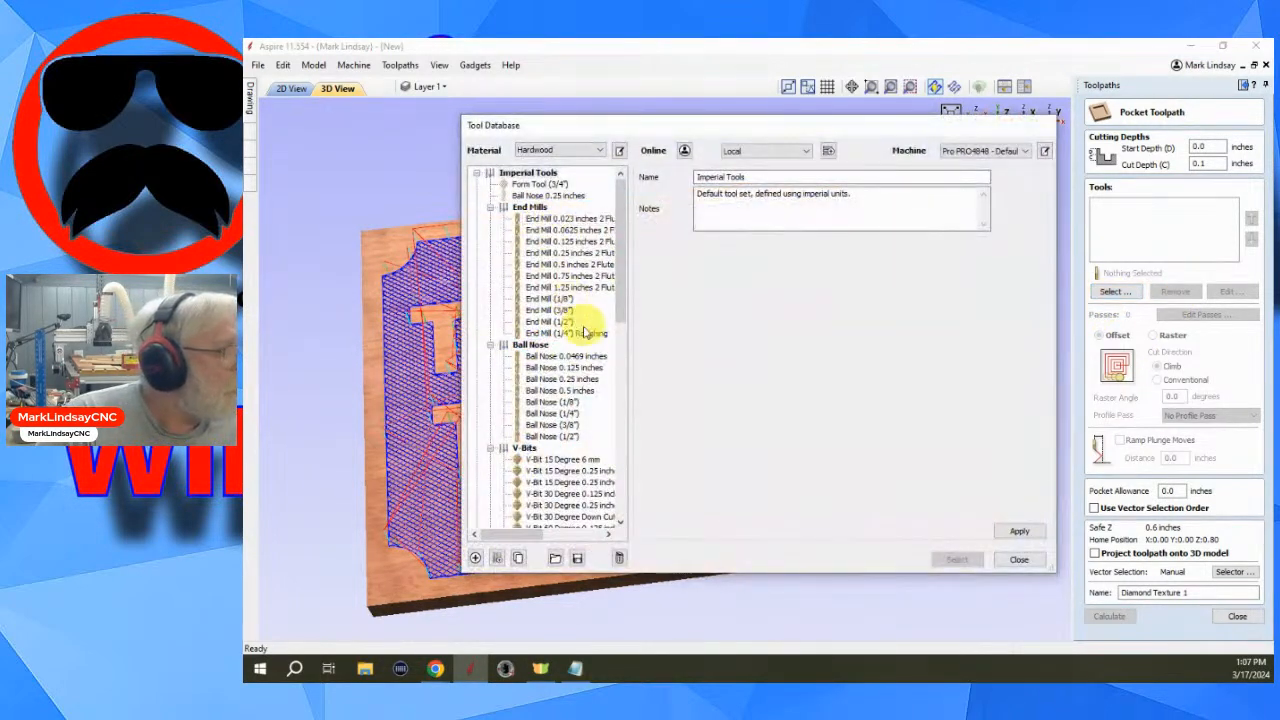
left_click(572, 368)
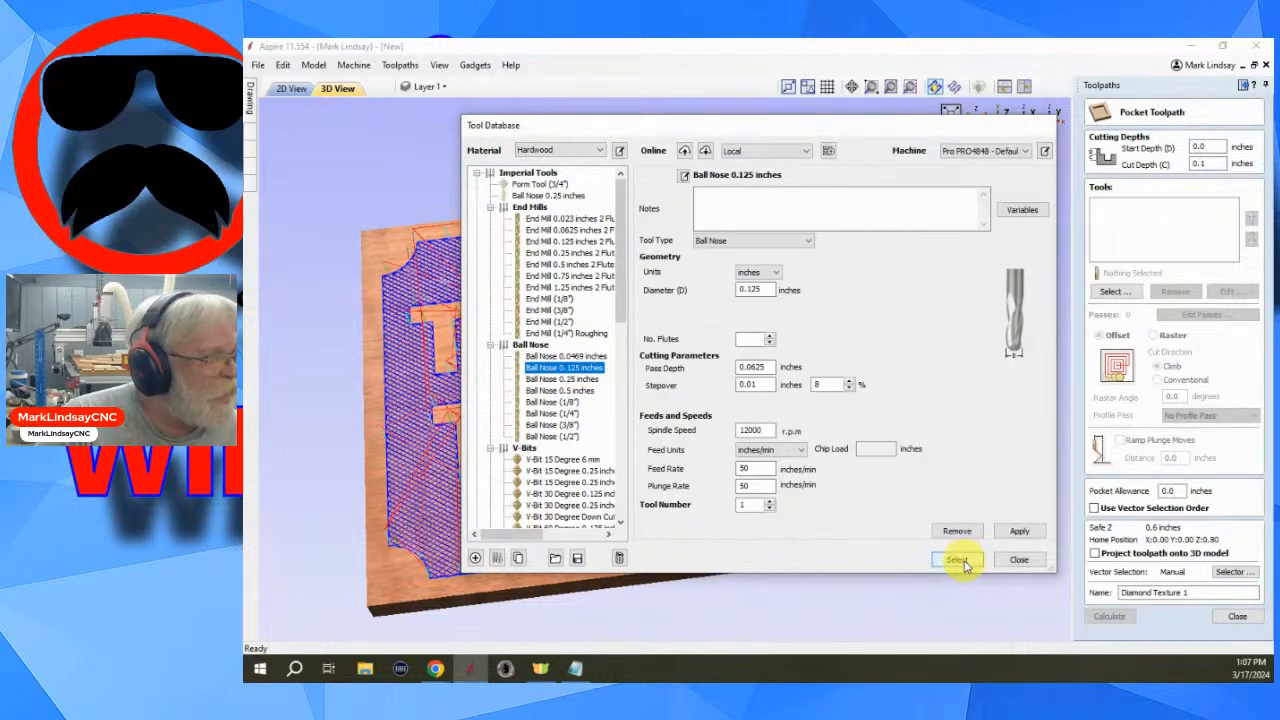
left_click(958, 560)
- Set the ball nose stepover to 91 percent and calculate Diamond Texture 1
left_click(1224, 291)
left_click(740, 375)
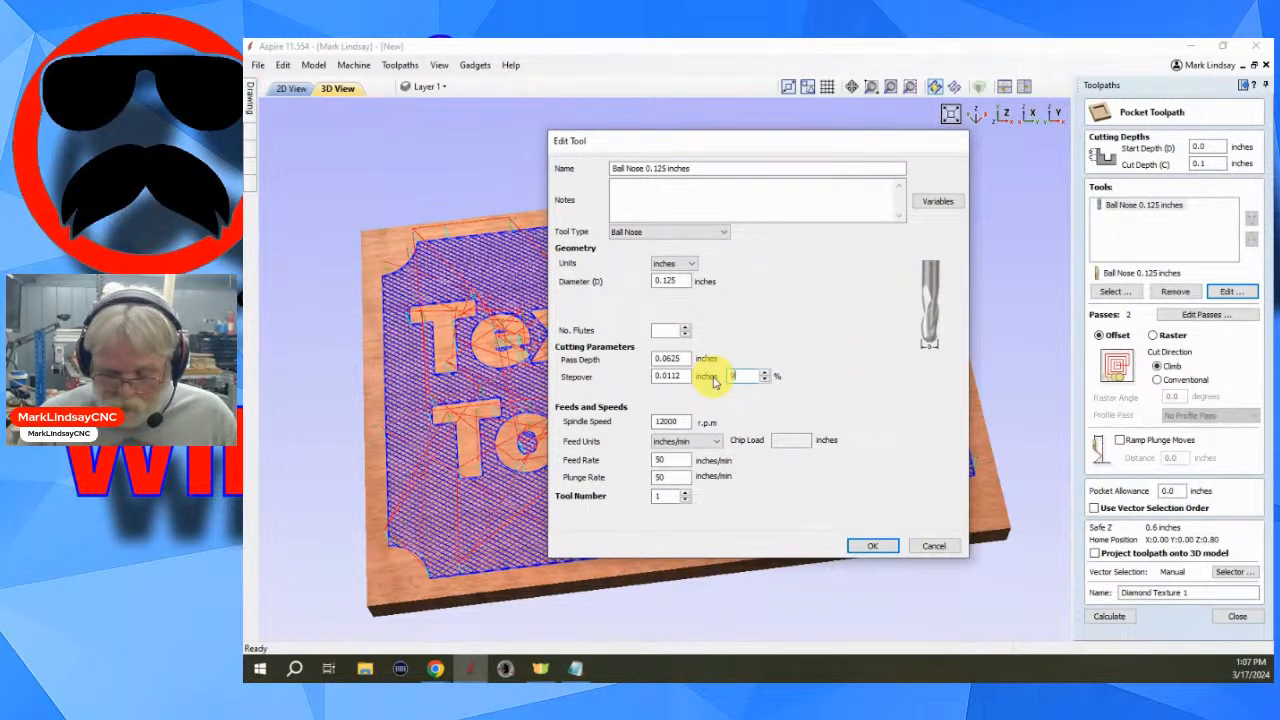
left_click(872, 545)
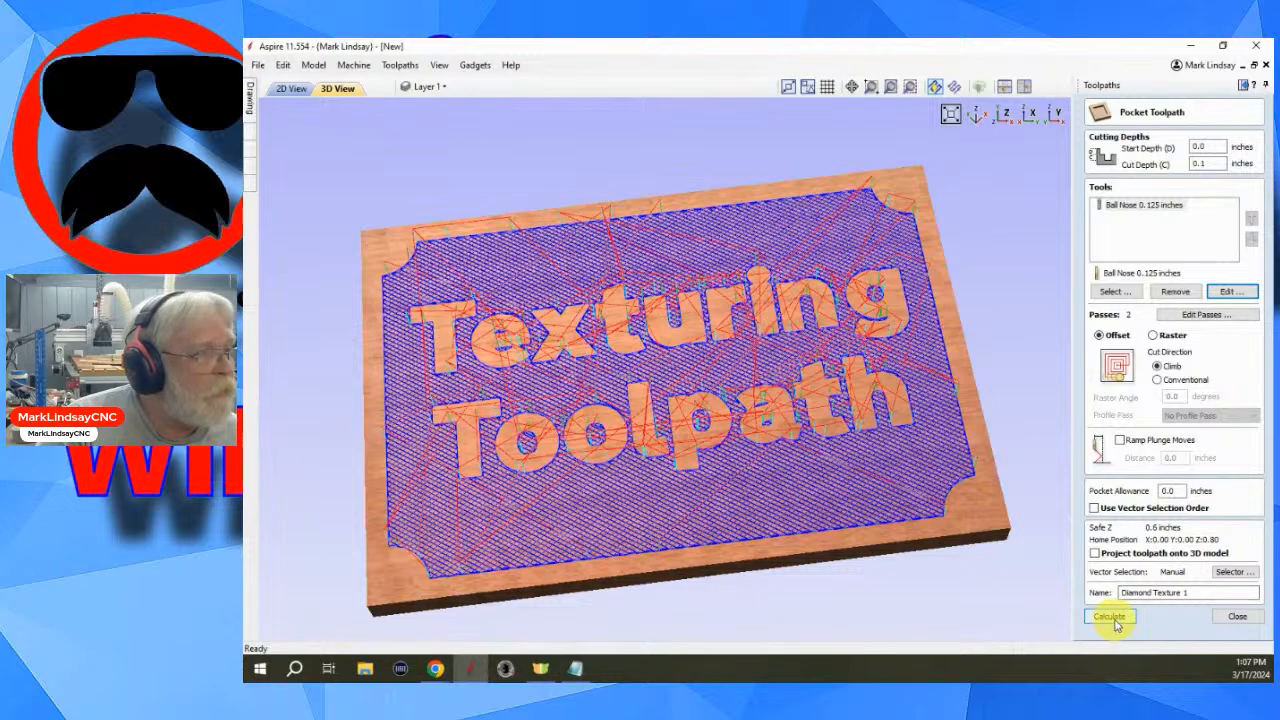
left_click(1112, 618)
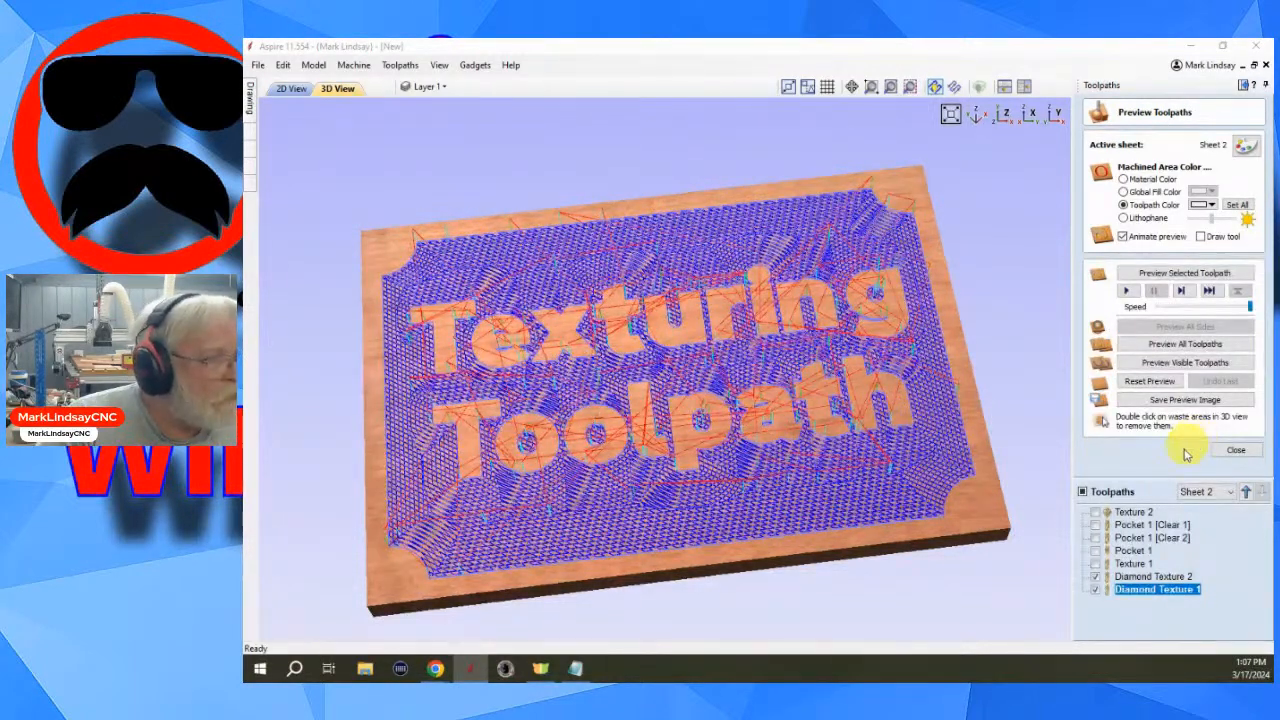
- Reopen Diamond Texture 1, switch it to Raster at a 35 degree angle and recalculate it
double_click(1157, 591)
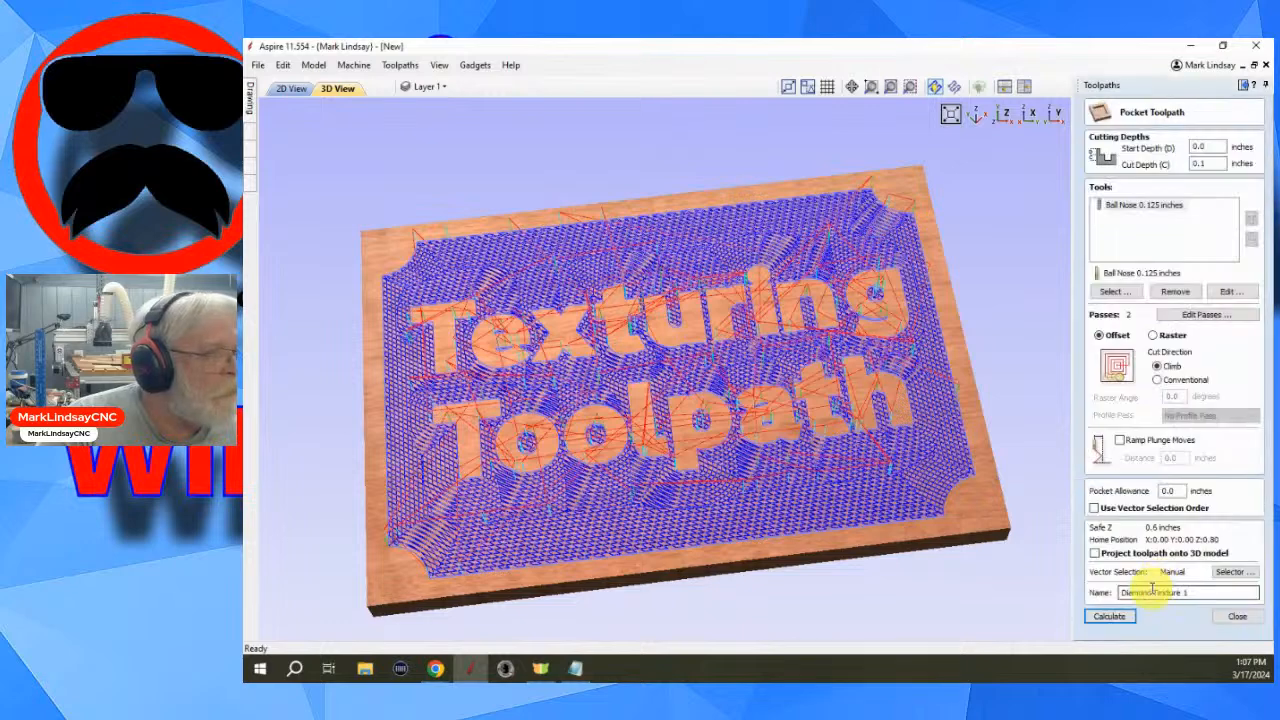
left_click(1152, 335)
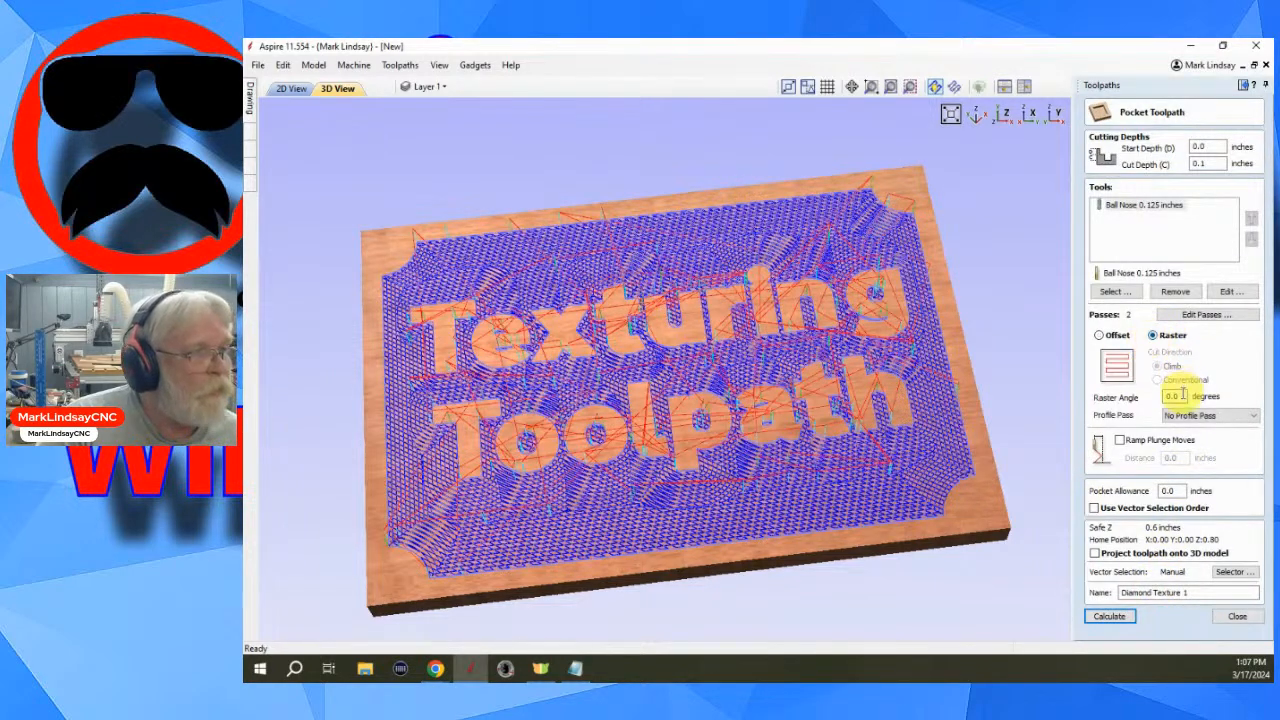
left_click_drag(1182, 396, 1160, 400)
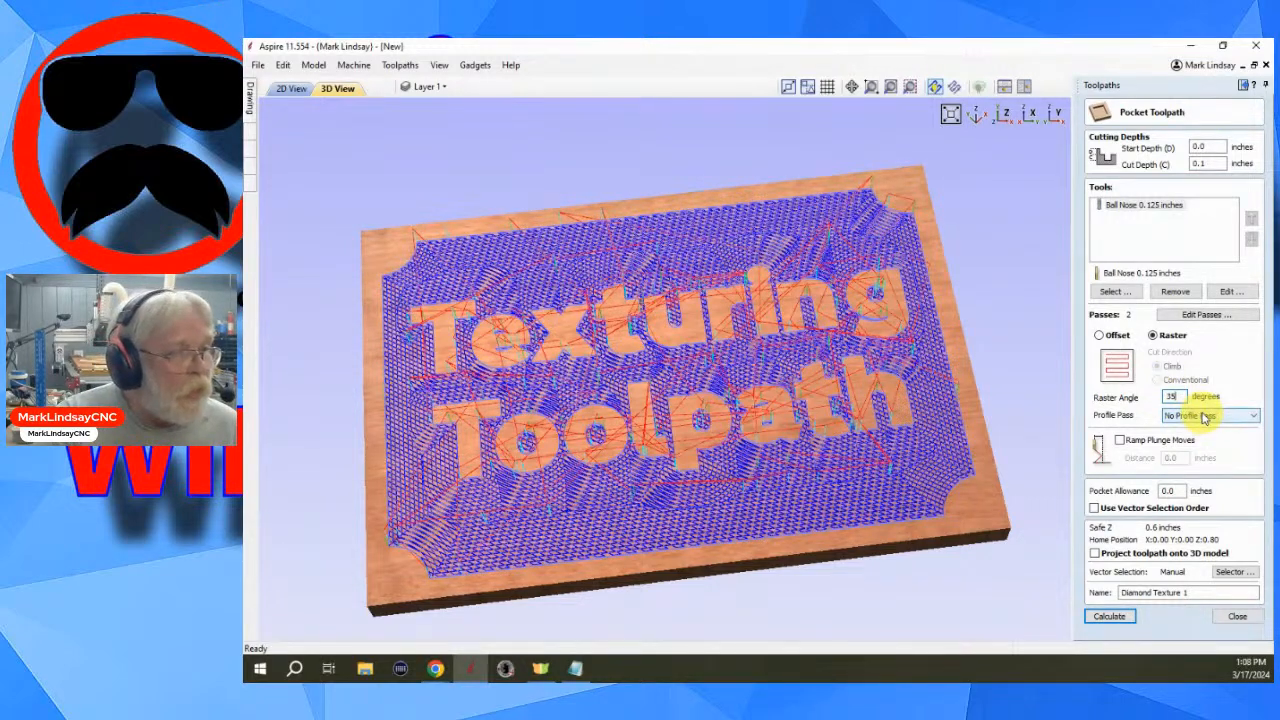
left_click(1112, 615)
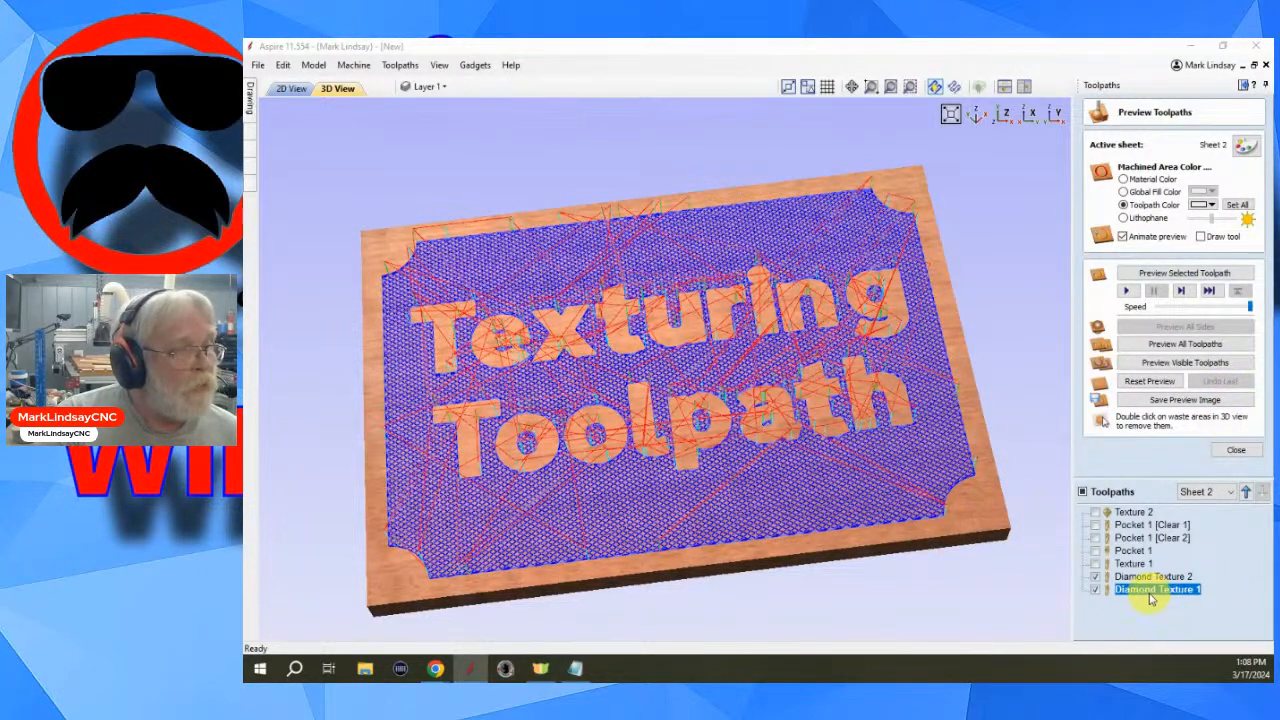
- Preview Diamond Texture 1 and Diamond Texture 2 together and inspect the resulting diamond pattern up close
left_click(1188, 274)
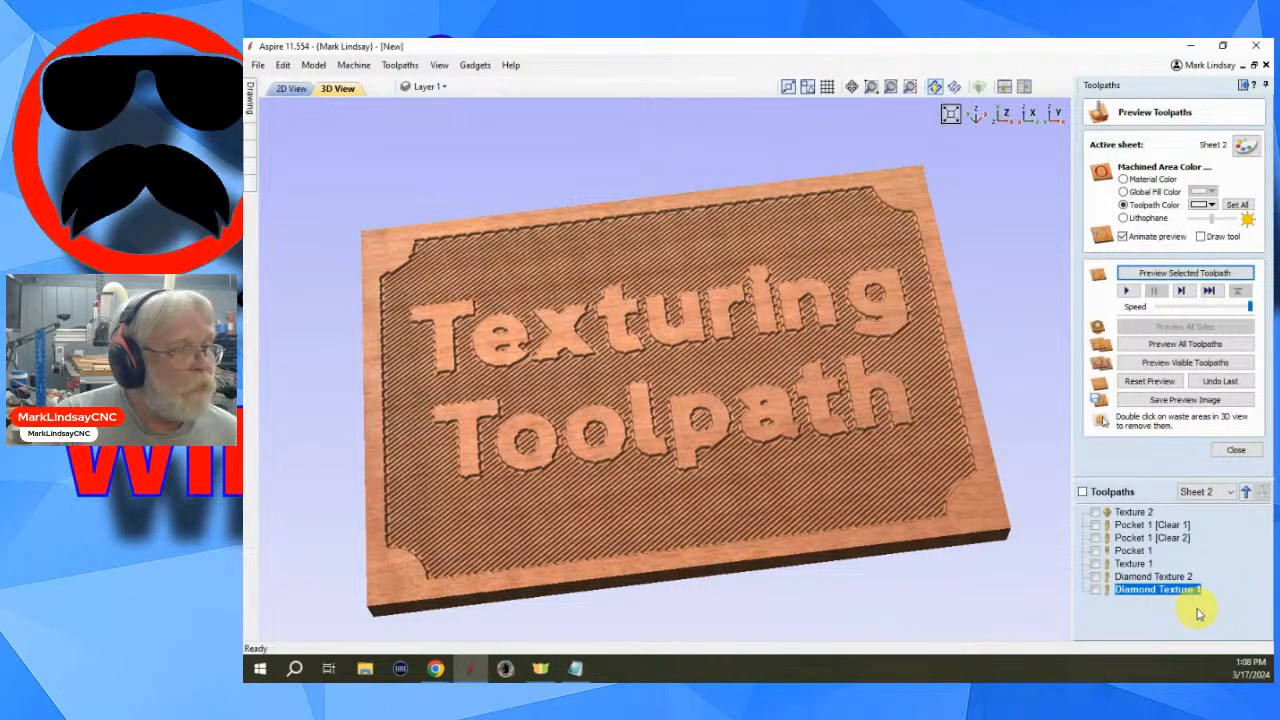
left_click(1178, 577)
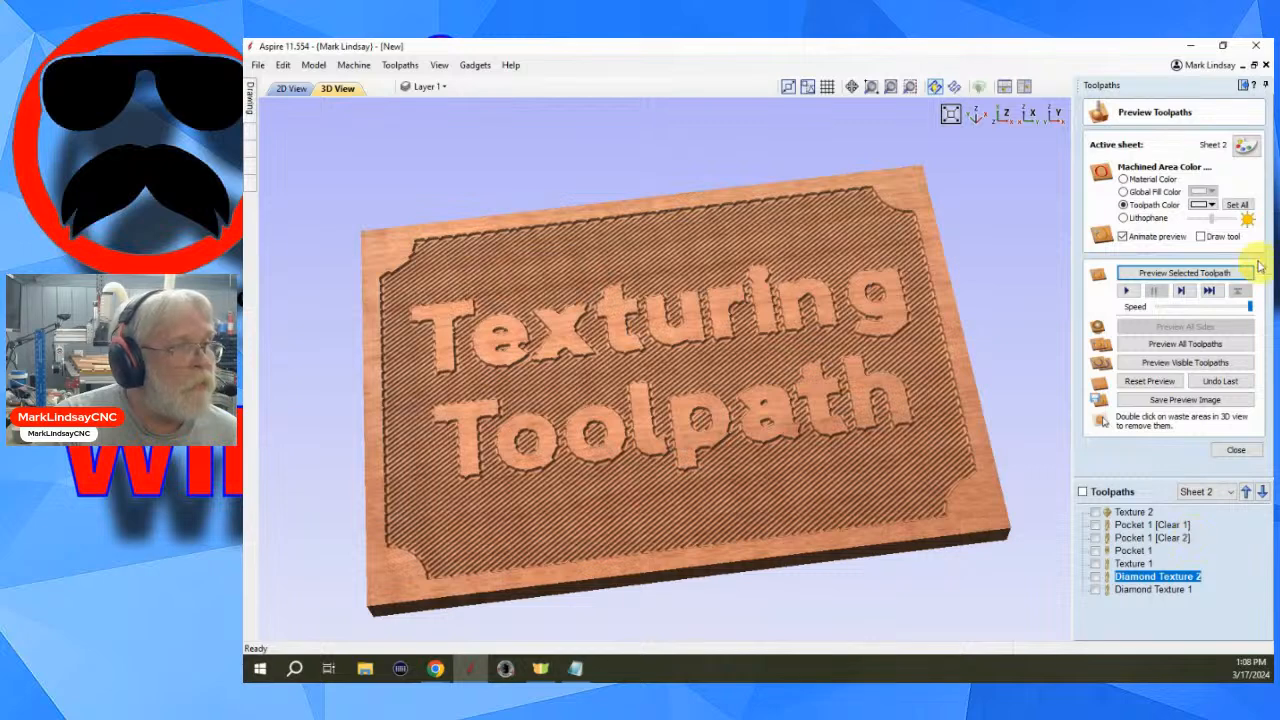
left_click(1200, 273)
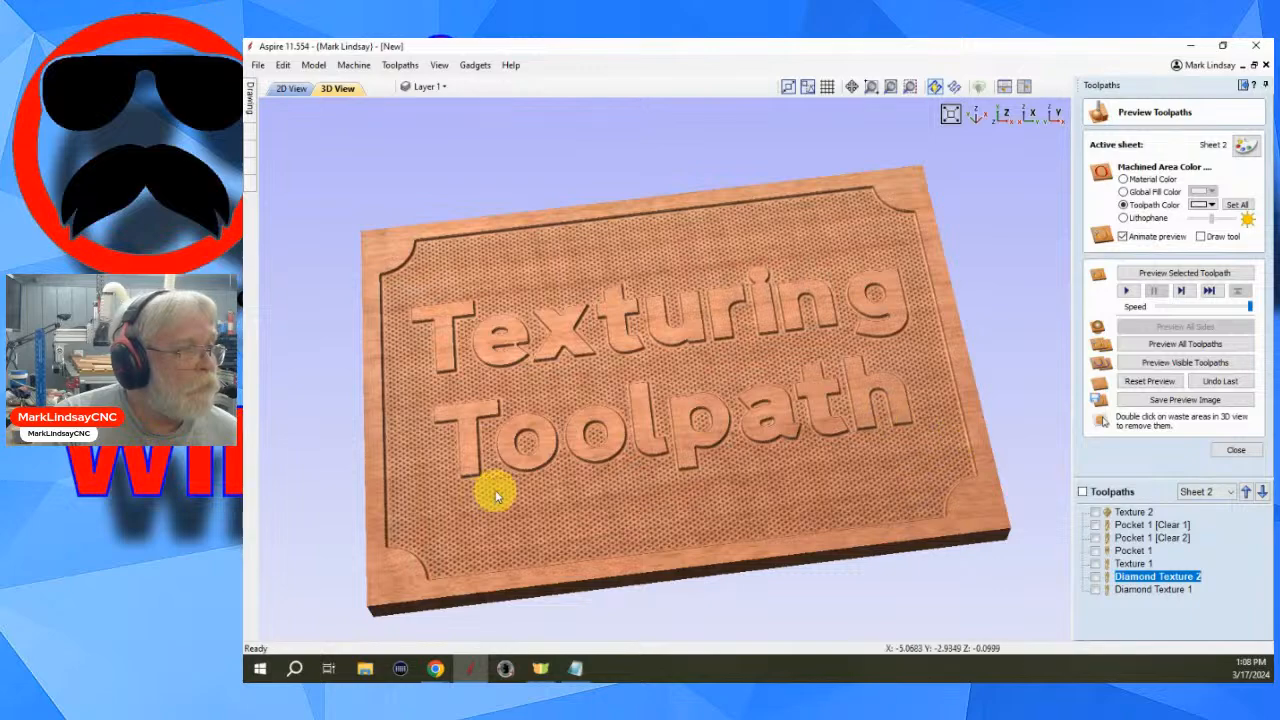
scroll(766, 469, "up", 4)
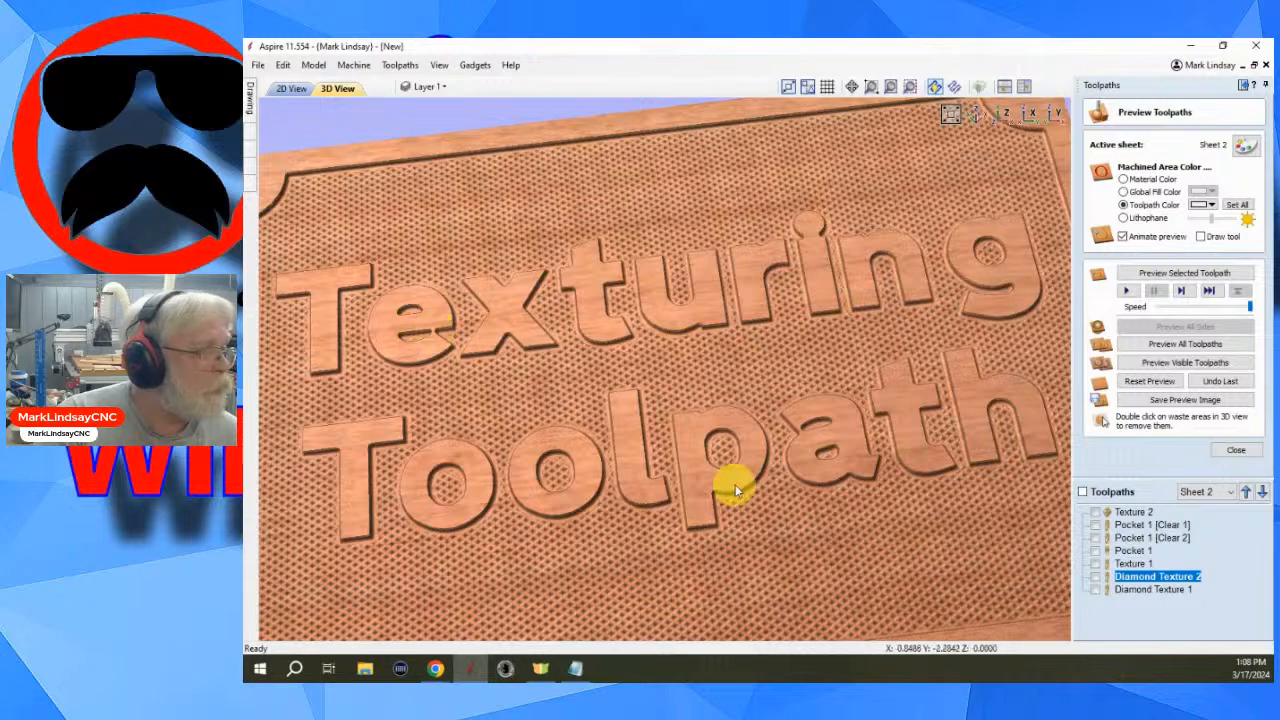
left_click_drag(866, 426, 785, 408)
scroll(785, 408, "up", 3)
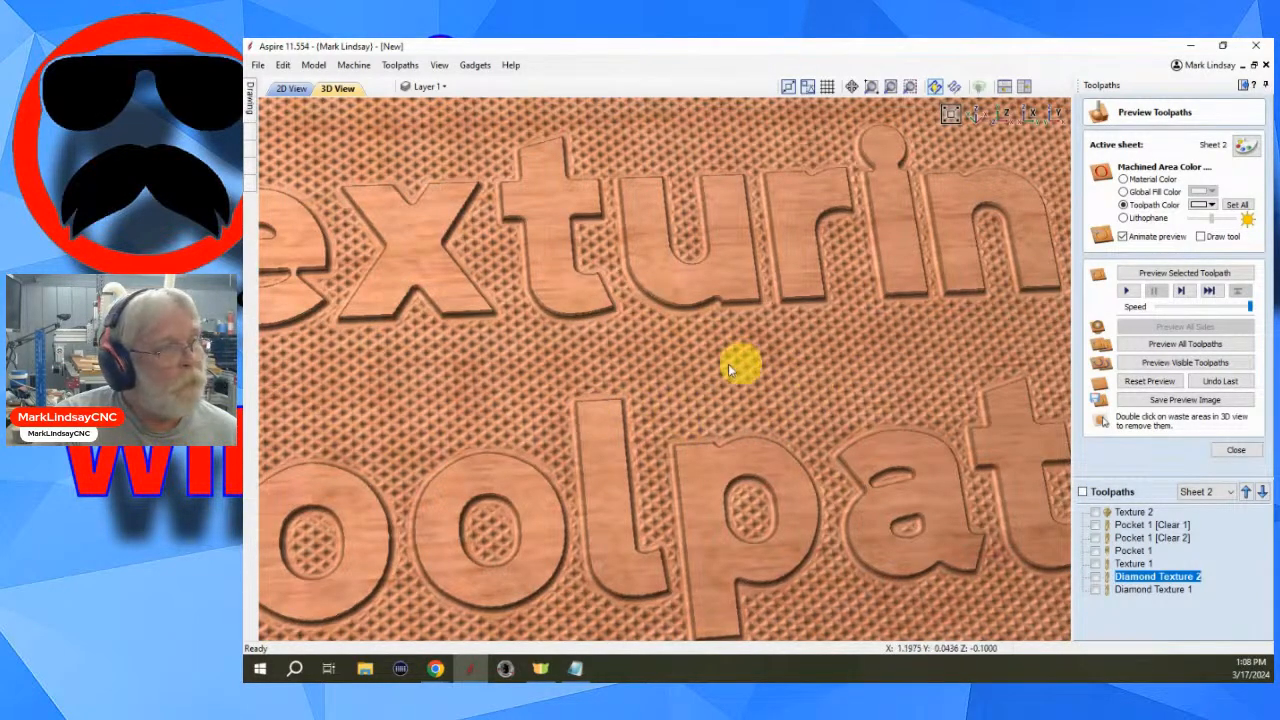
scroll(811, 379, "down", 6)
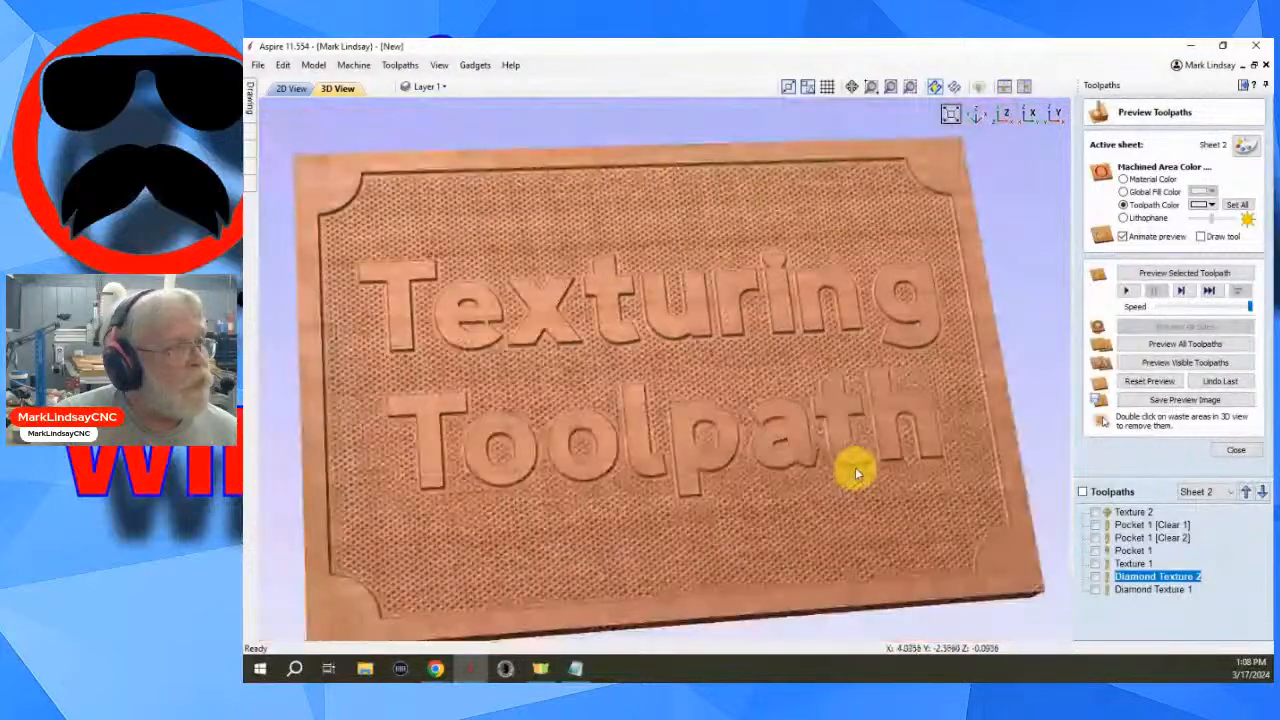
left_click(1236, 449)
- Open the toolpaths summary and compare the machining times of the two diamond texture toolpaths
left_click(1121, 300)
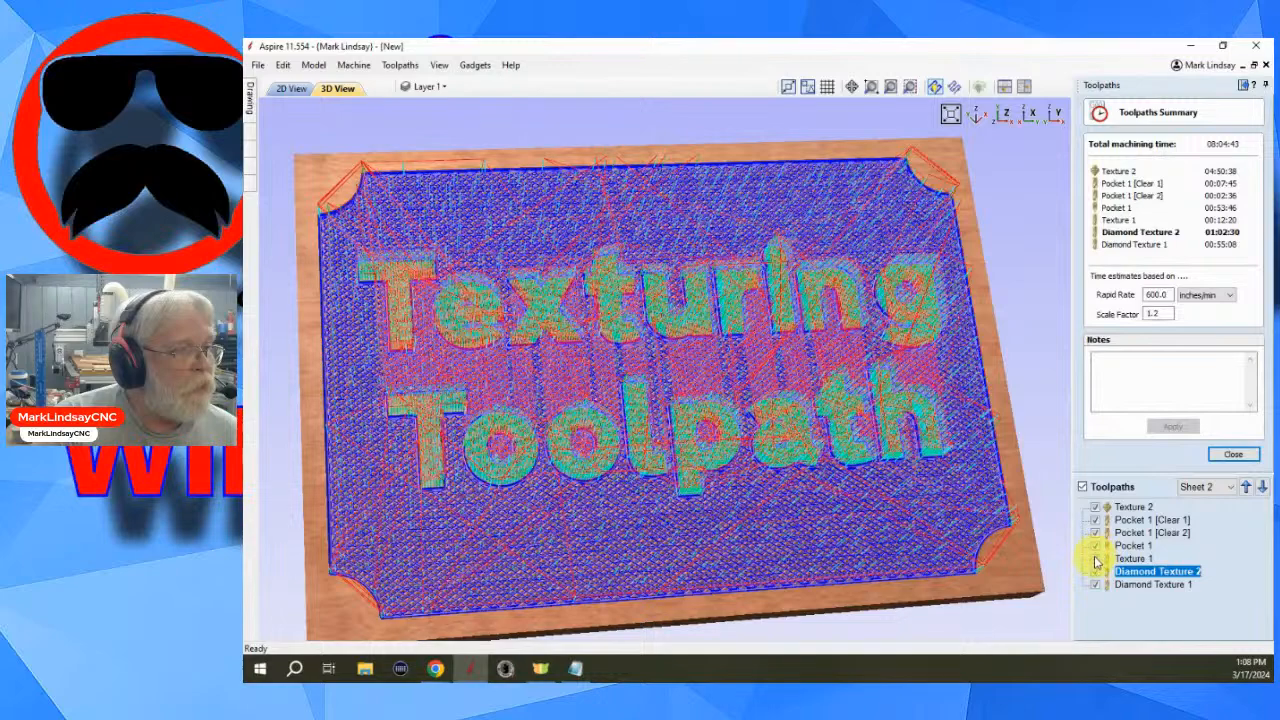
left_click(1082, 487)
left_click(1095, 584)
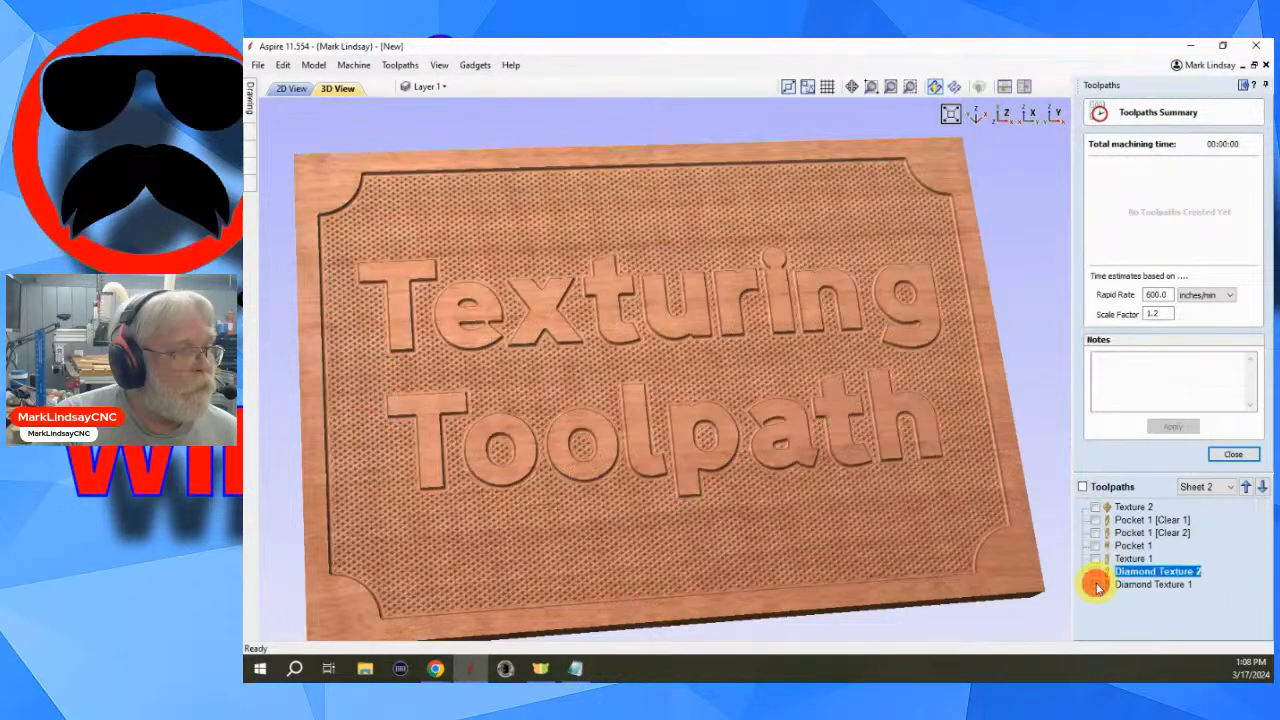
left_click(1096, 571)
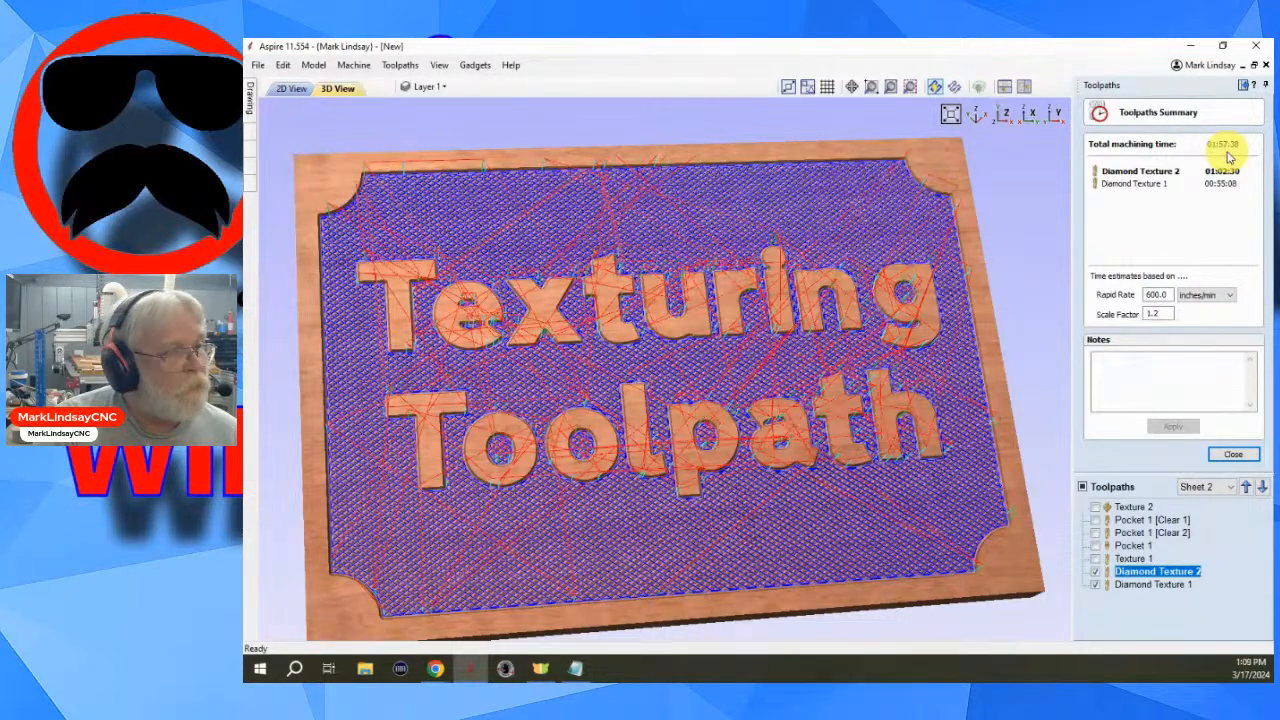
left_click(1096, 571)
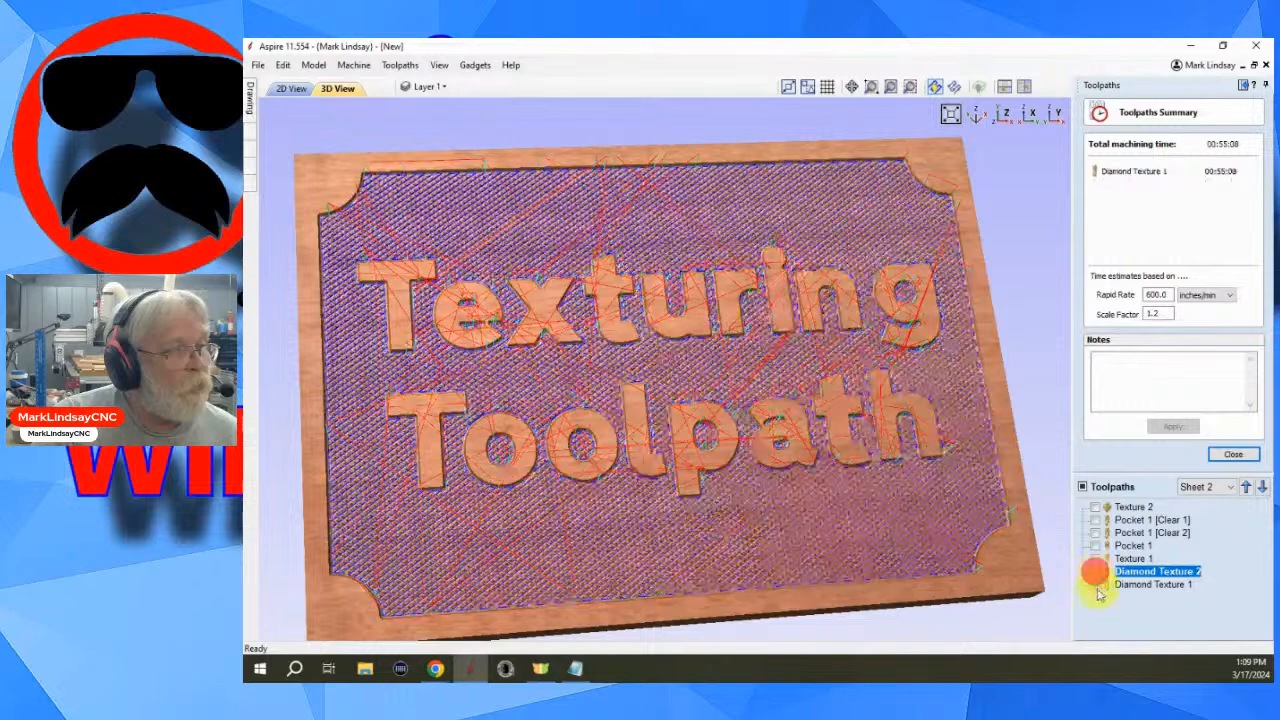
left_click(1096, 585)
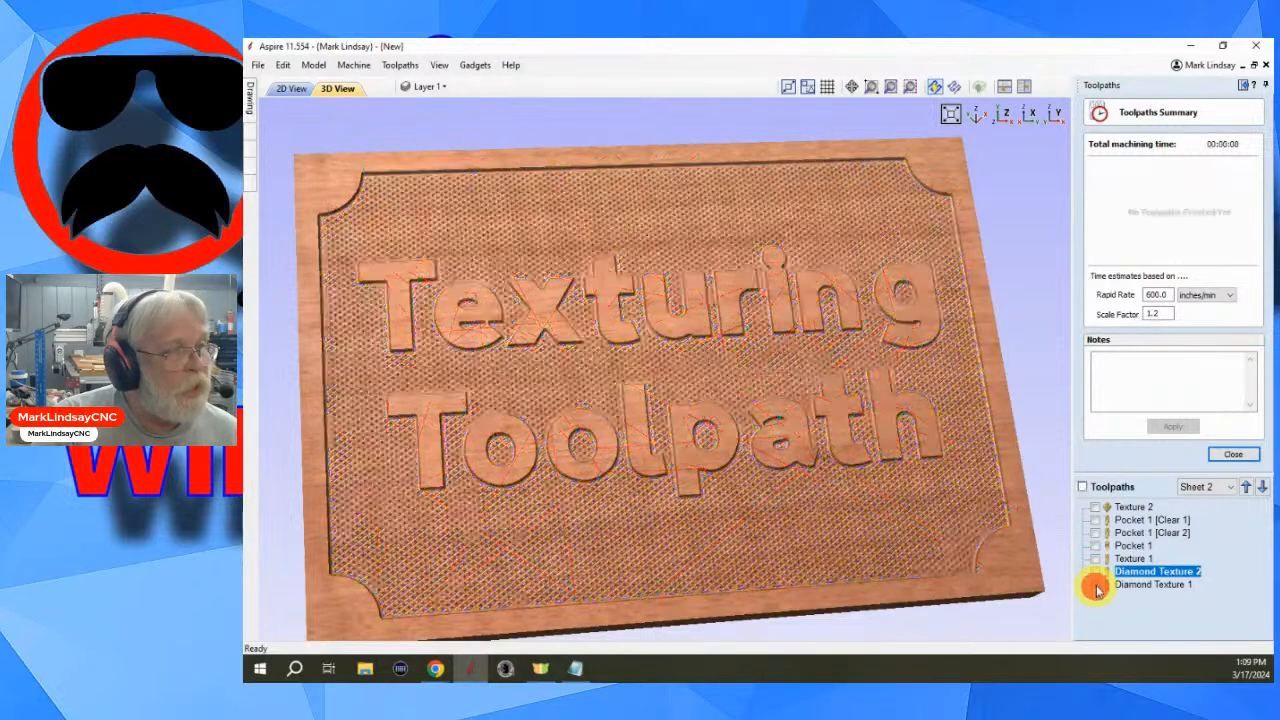
left_click(1231, 453)
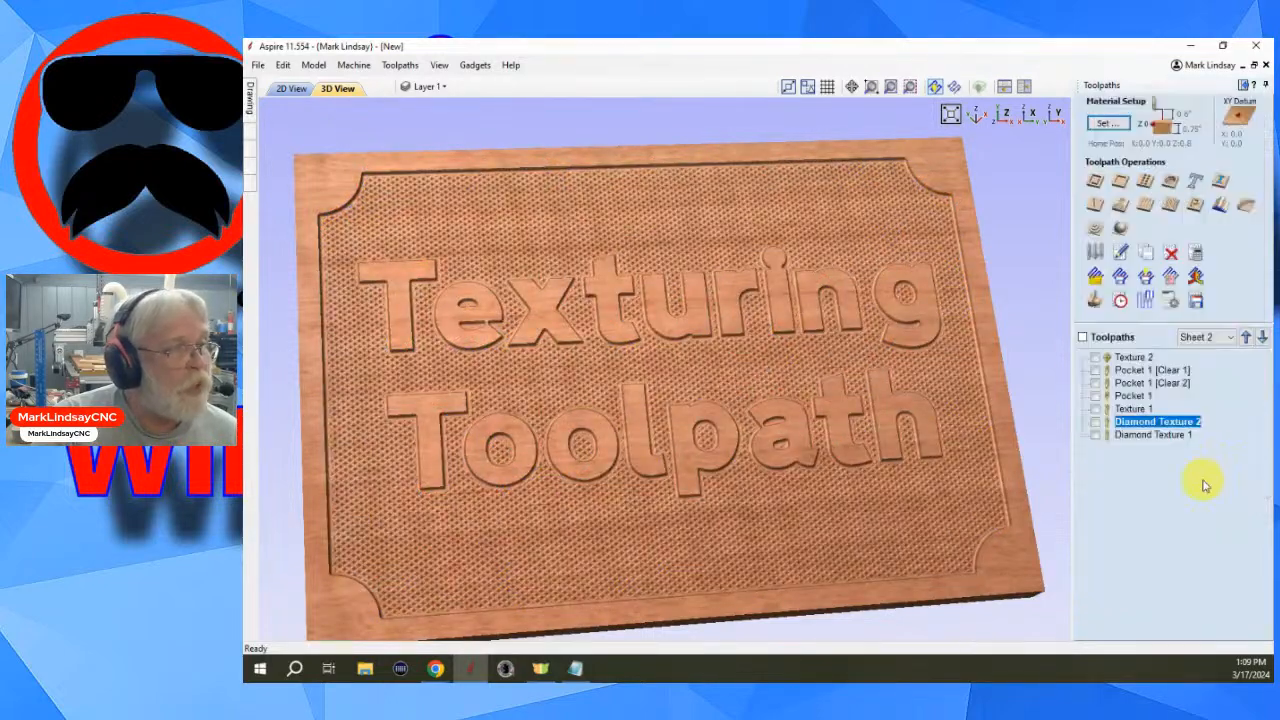
- Preview the toolpaths and examine the diamond texture closely from several zoom levels and angles
left_click(1095, 300)
scroll(720, 553, "up", 2)
scroll(720, 553, "up", 4)
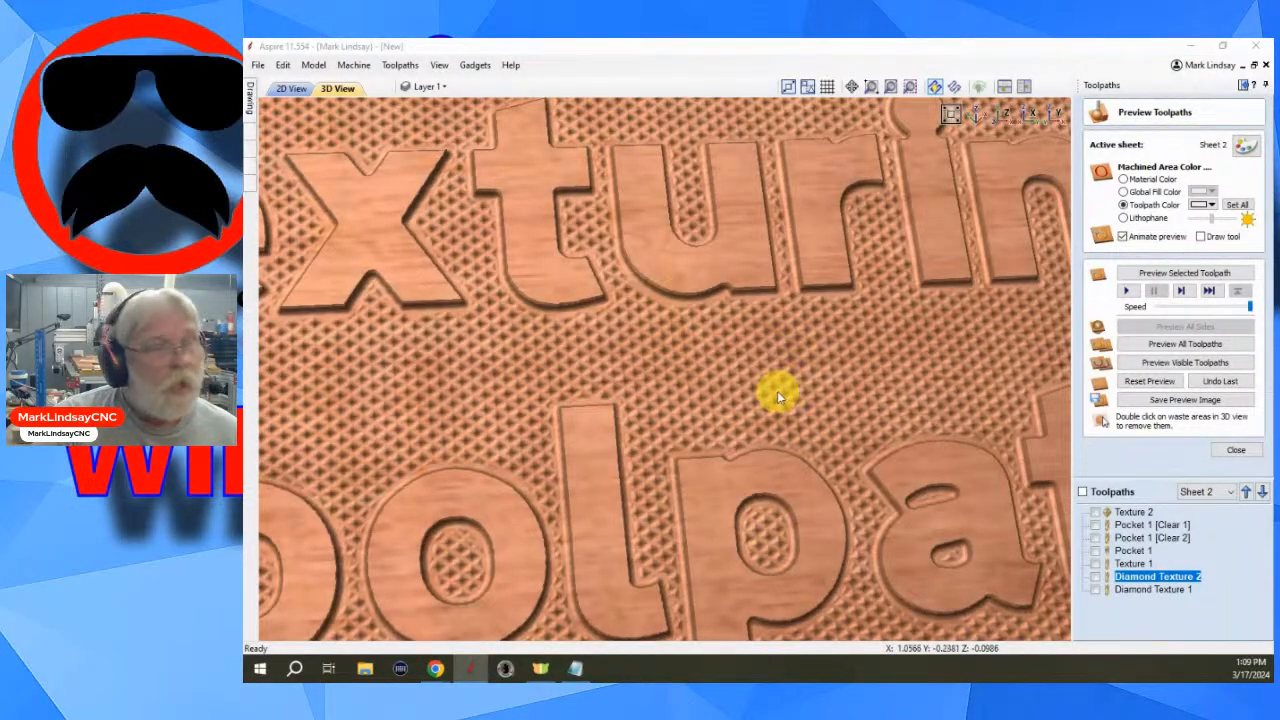
scroll(780, 384, "up", 3)
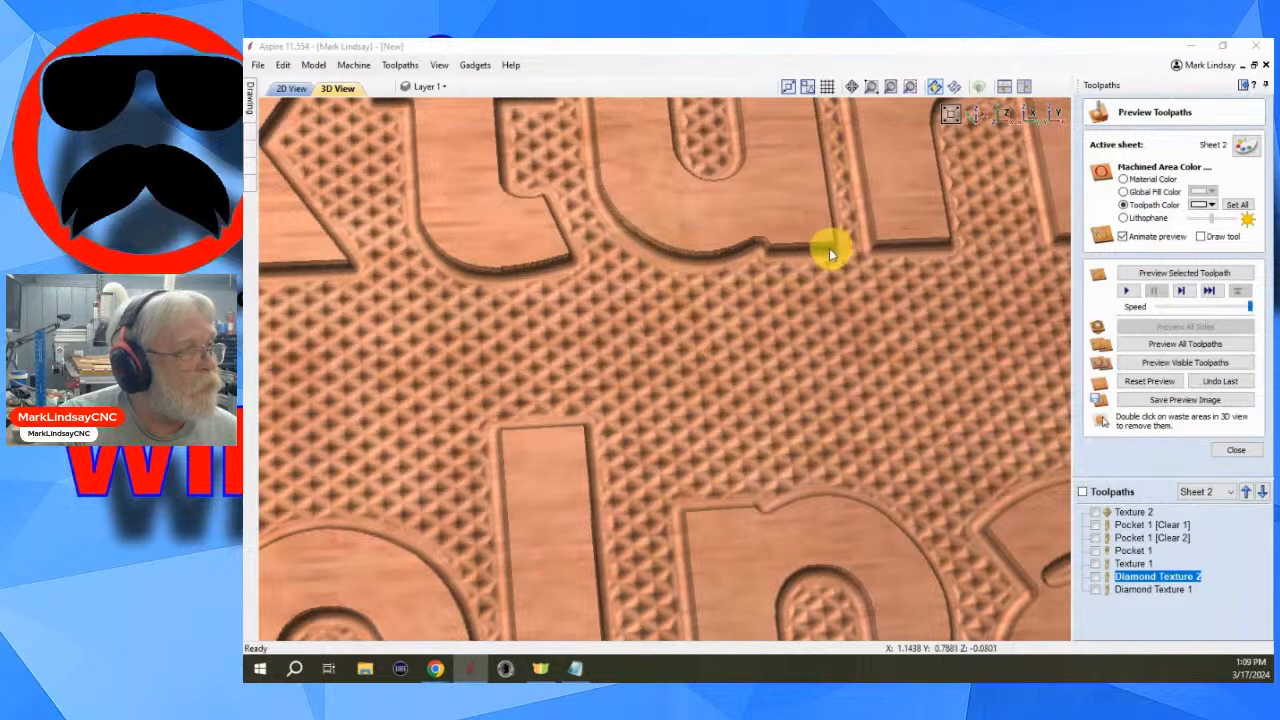
scroll(895, 378, "down", 3)
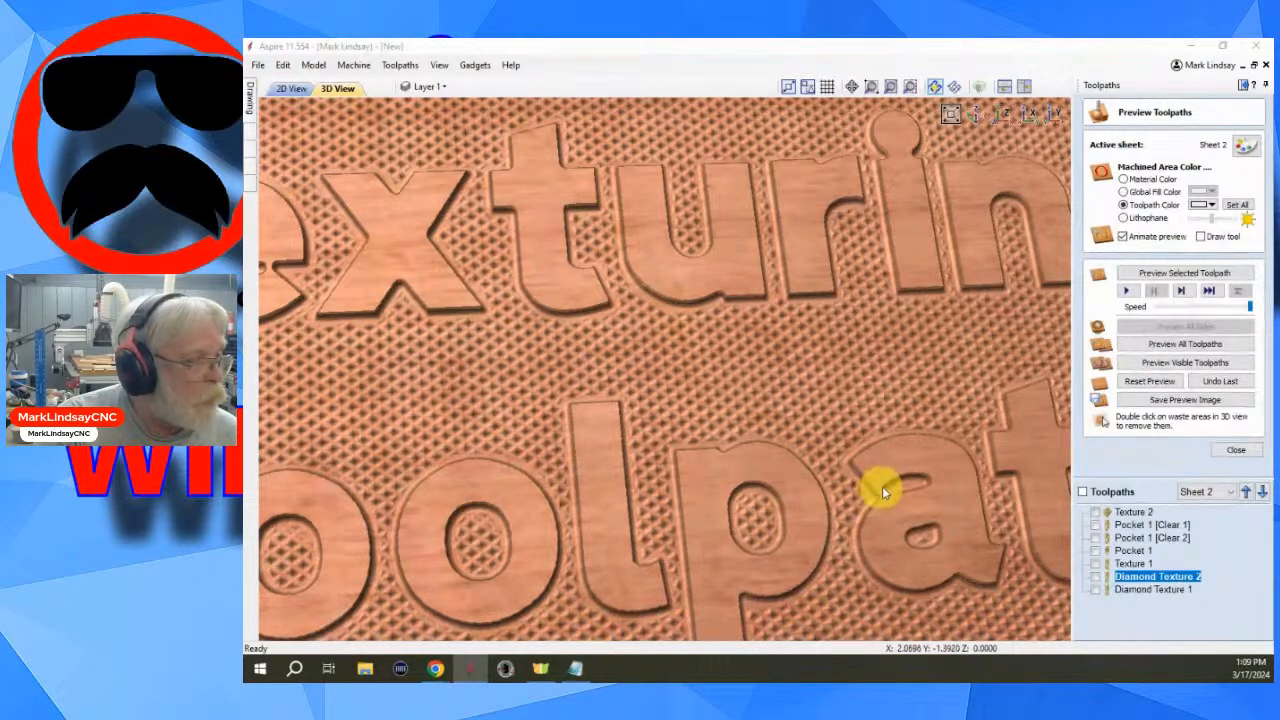
scroll(933, 488, "down", 4)
scroll(963, 488, "down", 3)
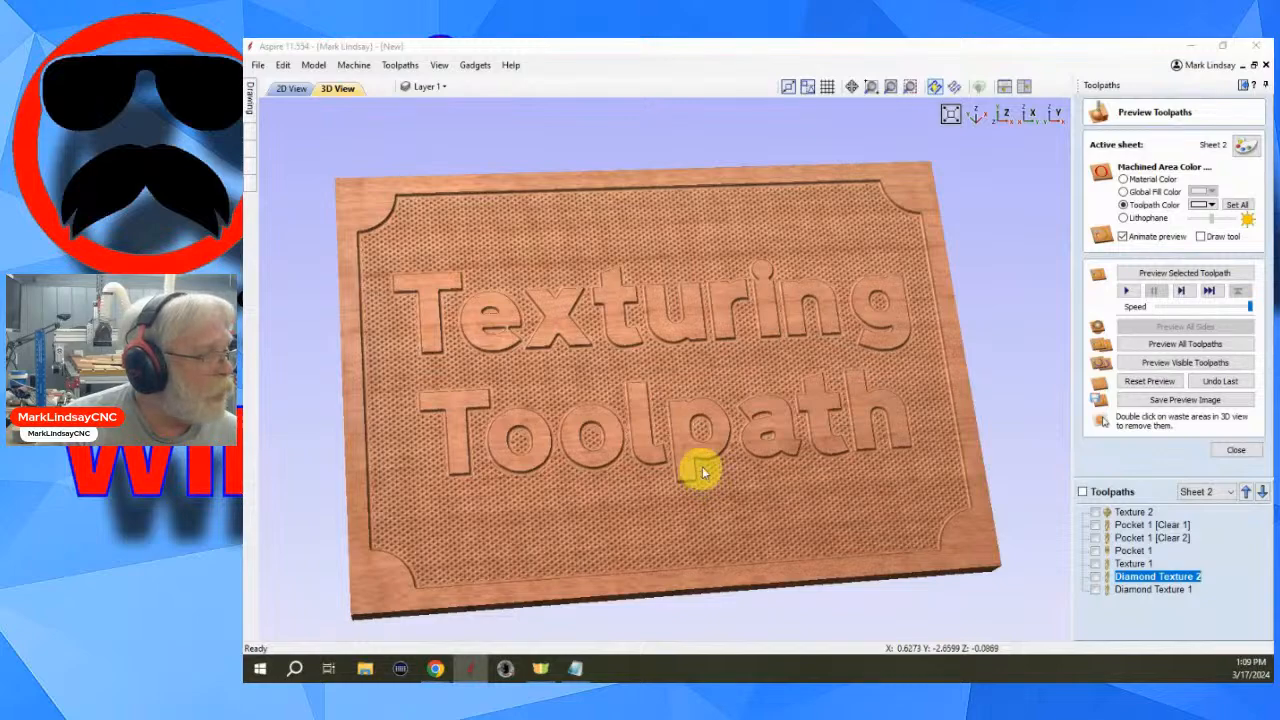
left_click_drag(697, 551, 743, 383)
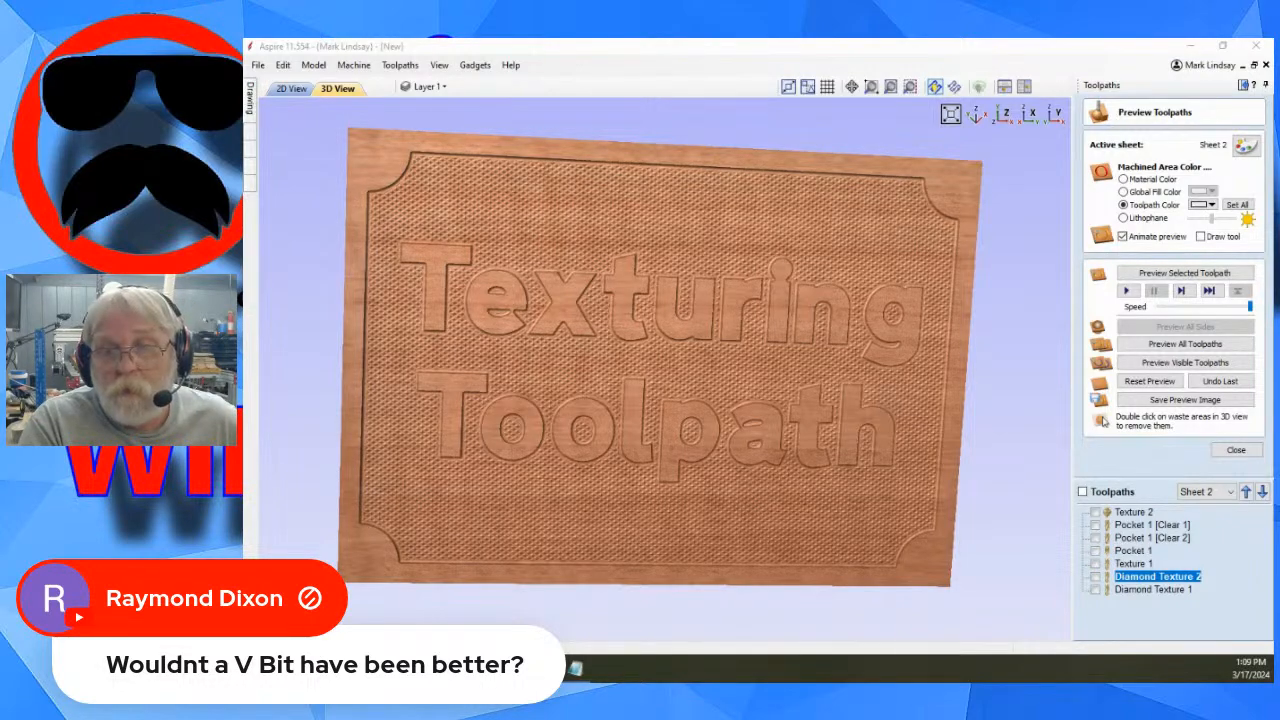
left_click_drag(738, 537, 737, 420)
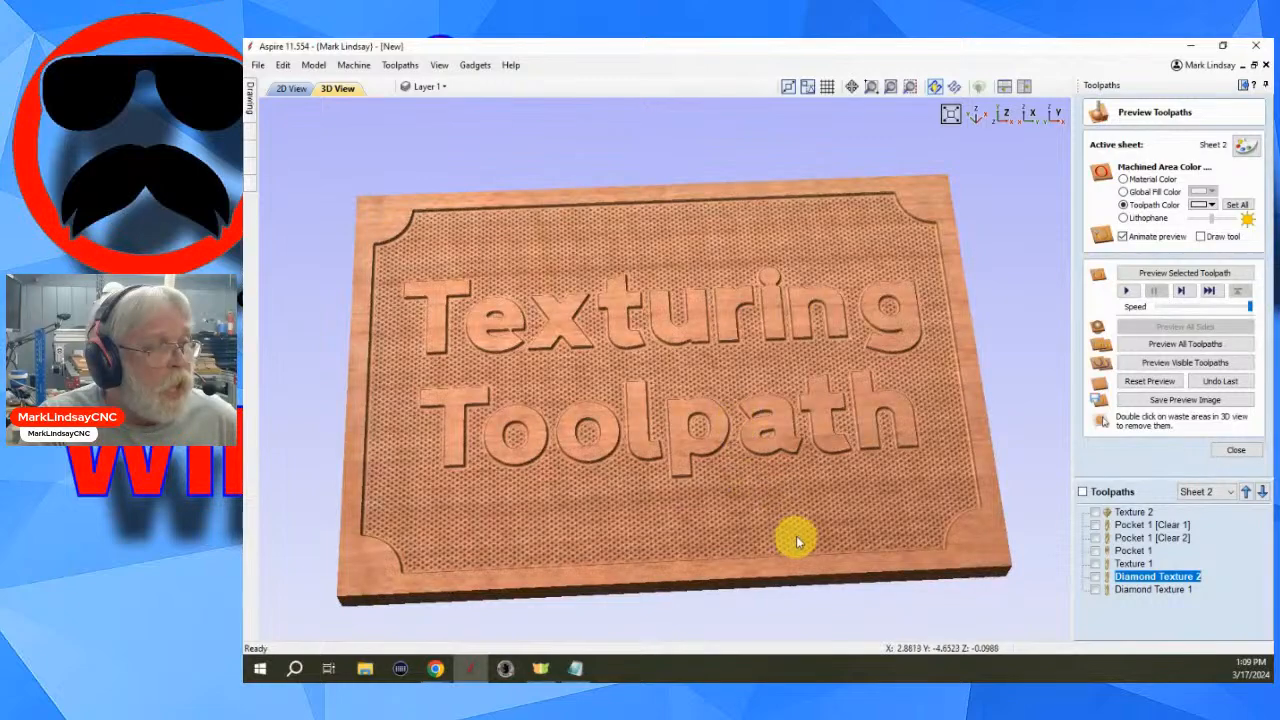
scroll(793, 525, "up", 3)
scroll(793, 520, "up", 3)
scroll(783, 400, "up", 6)
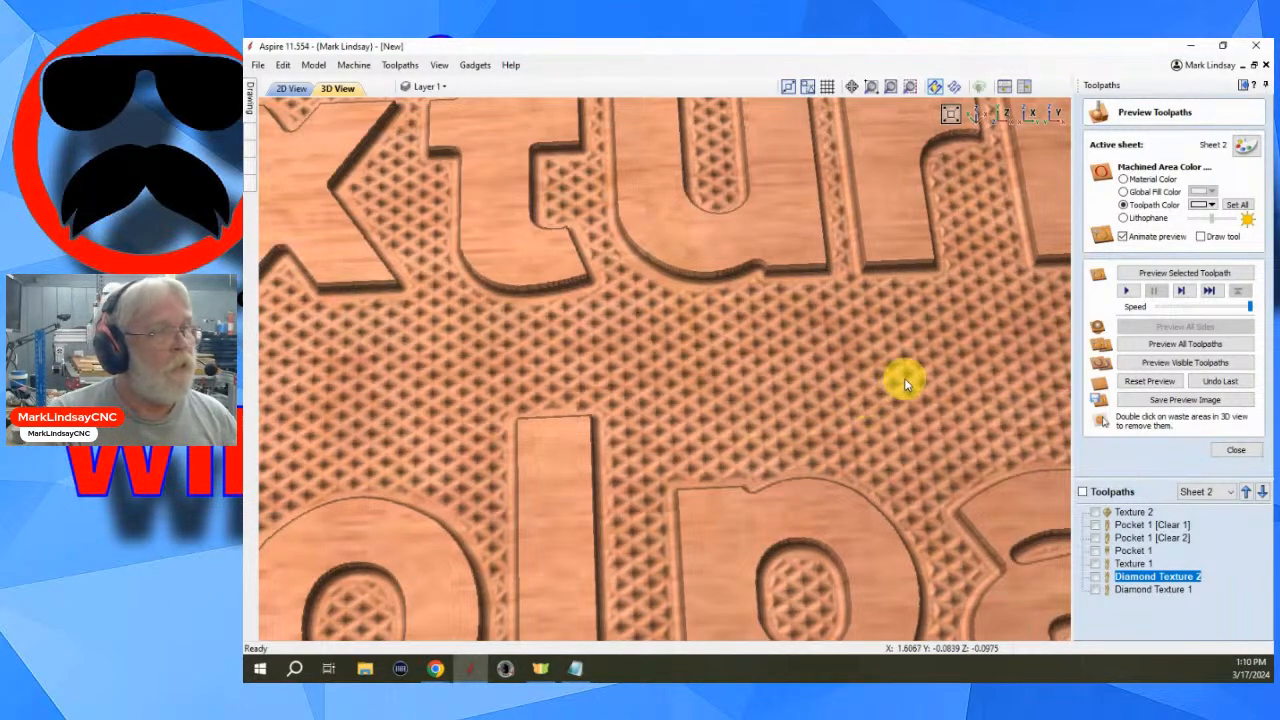
scroll(897, 380, "down", 10)
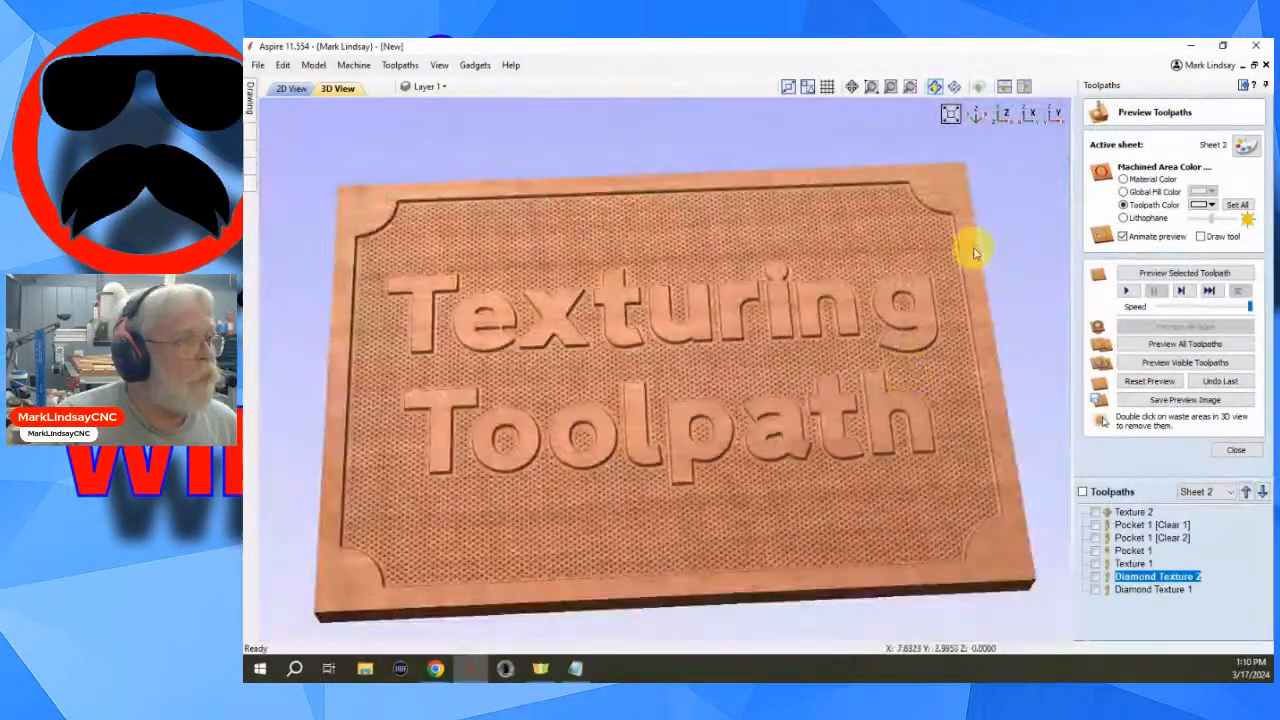
left_click_drag(975, 253, 913, 256)
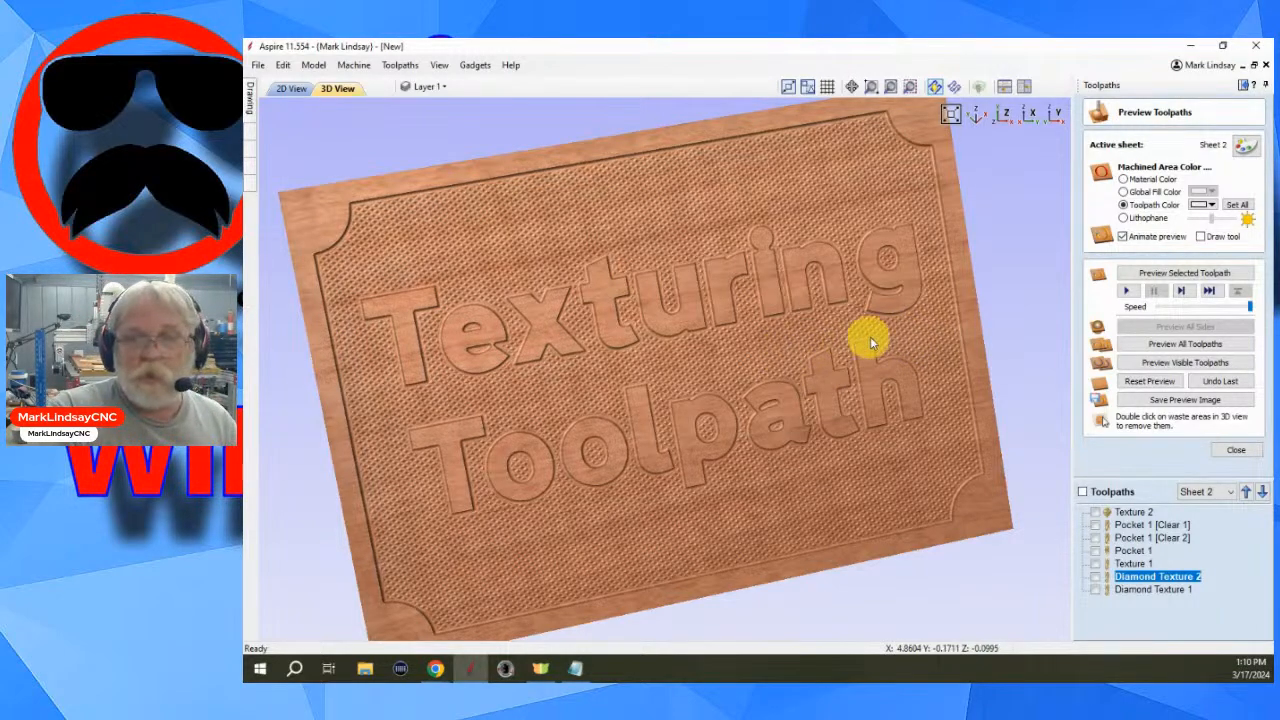
left_click_drag(908, 349, 953, 340)
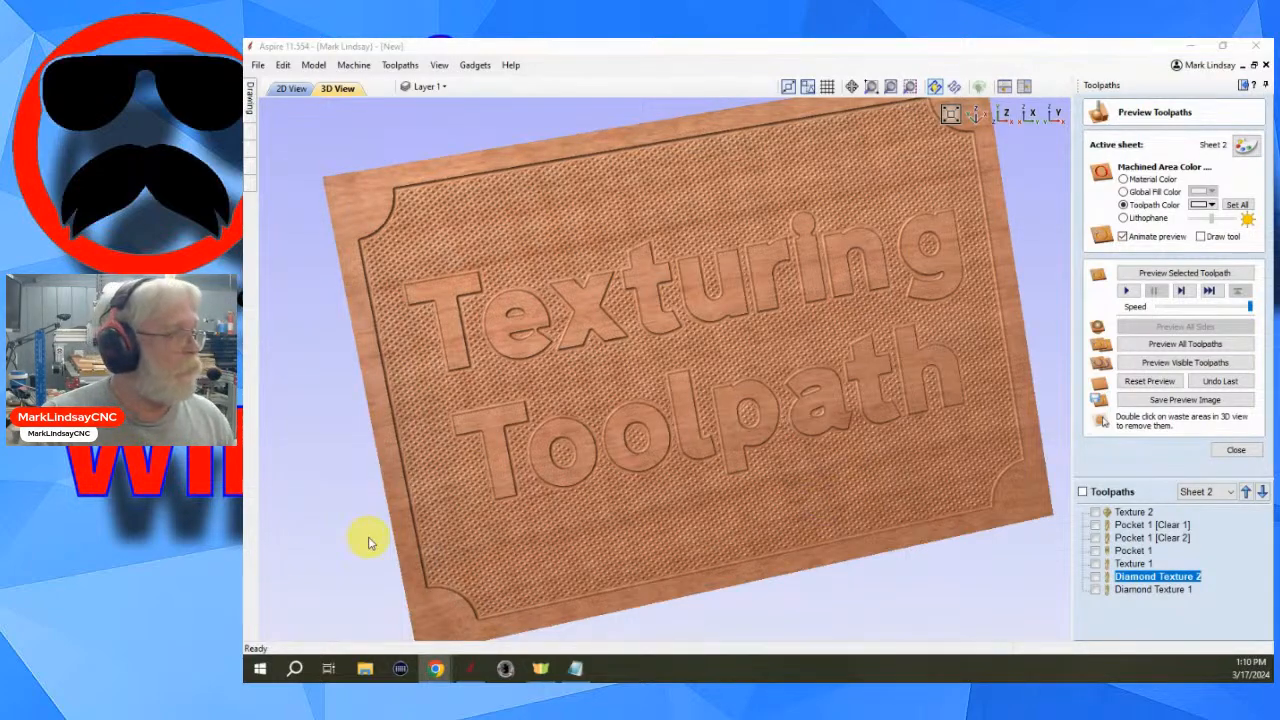
left_click_drag(519, 587, 554, 500)
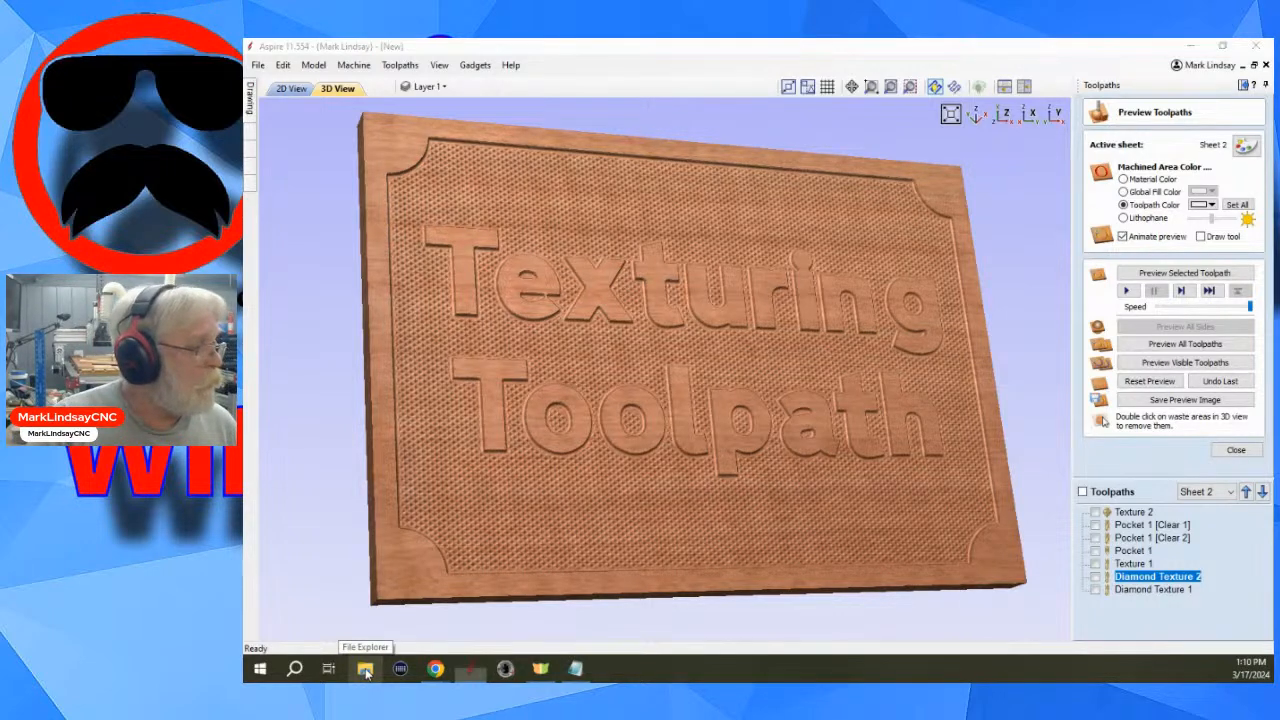
right_click(366, 674)
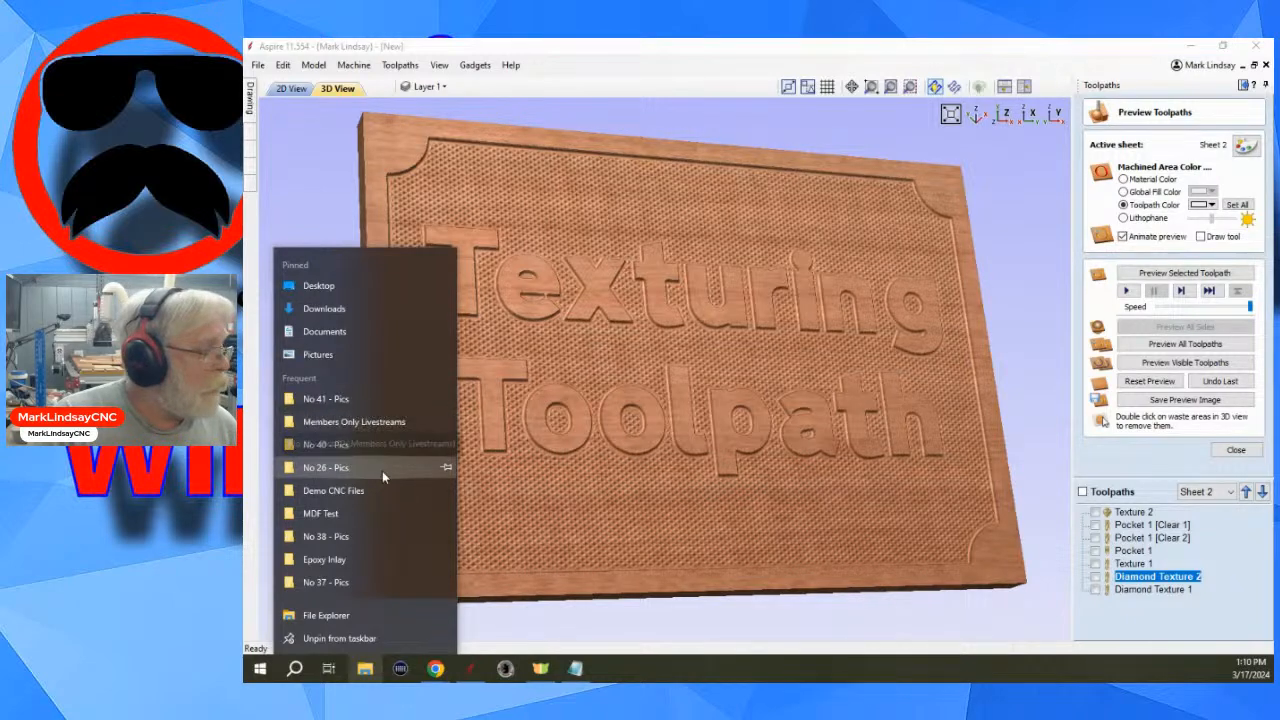
left_click(1088, 46)
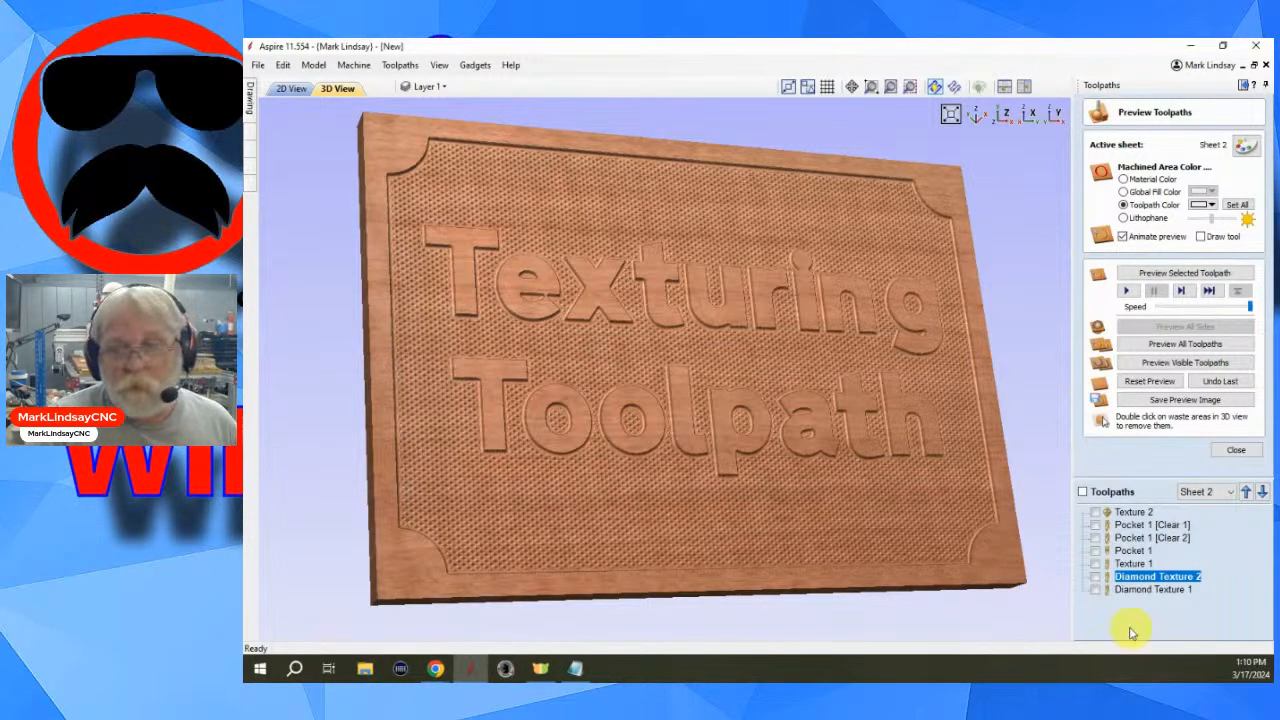
- Orbit and zoom around the previewed sign to examine the crossing texture once more
left_click(838, 574)
left_click_drag(920, 343, 818, 335)
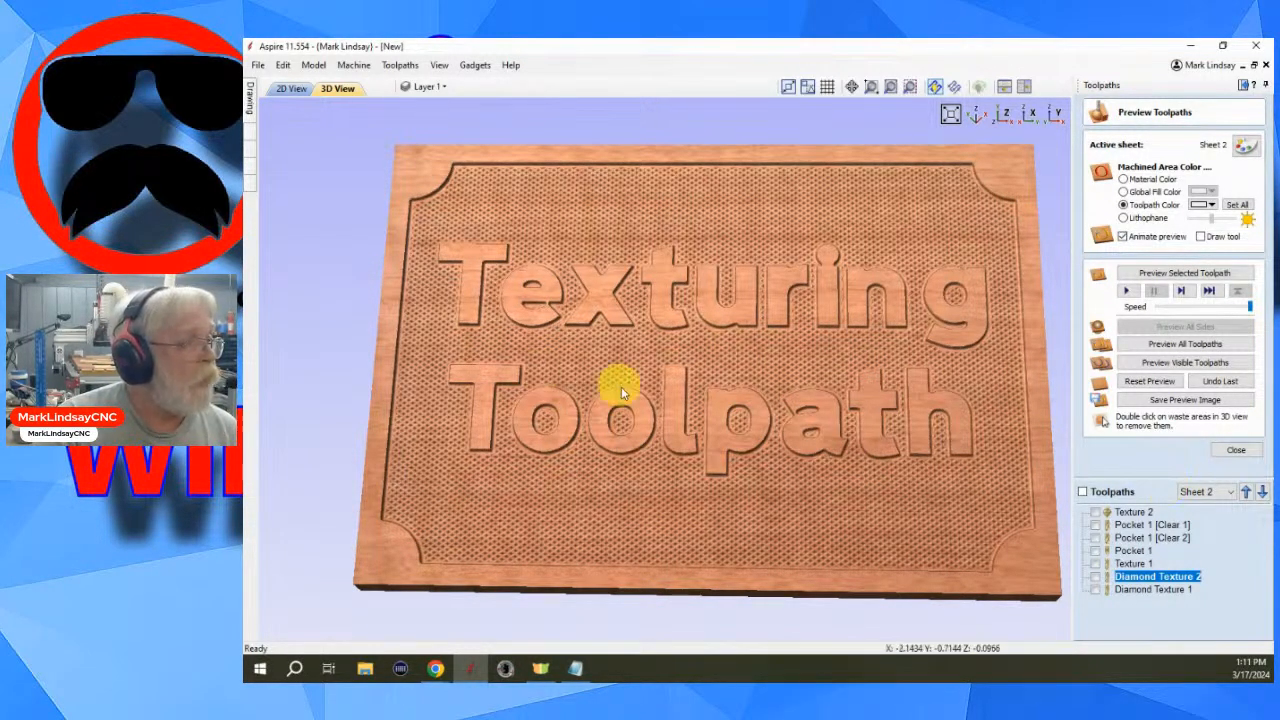
scroll(617, 389, "down", 2)
scroll(1002, 370, "up", 2)
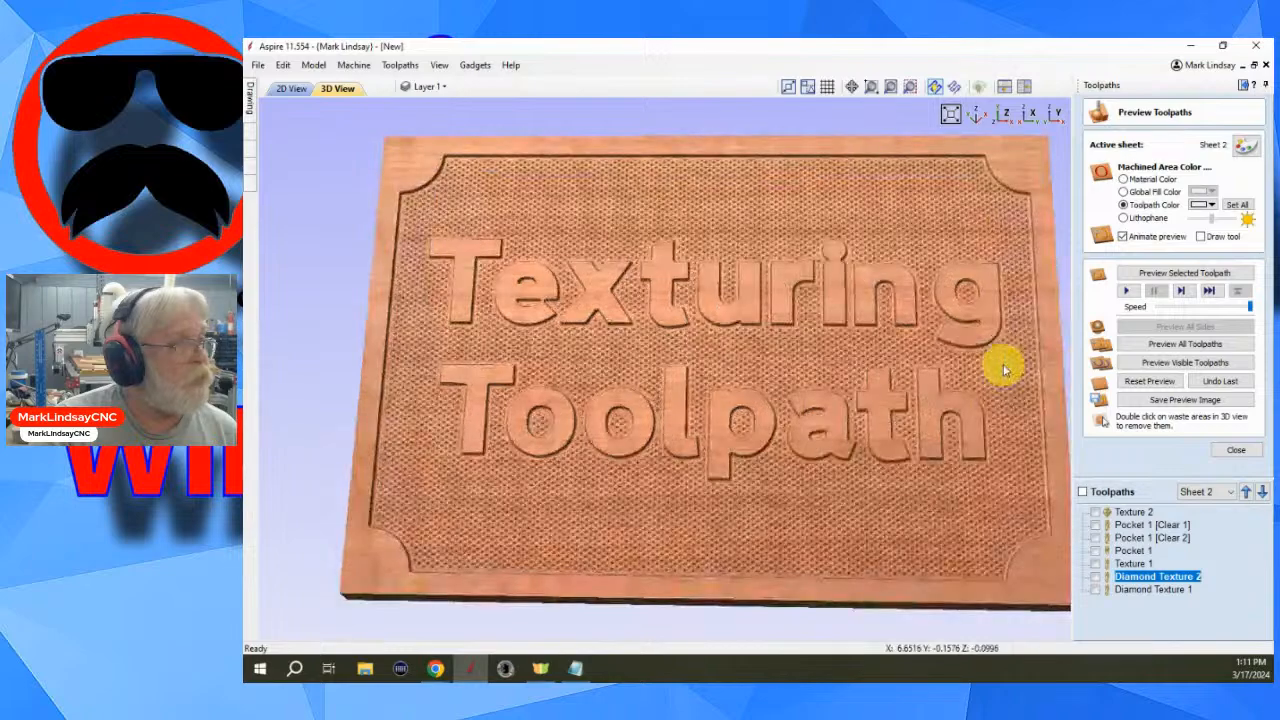
scroll(843, 372, "down", 2)
middle_click_drag(841, 366, 774, 354)
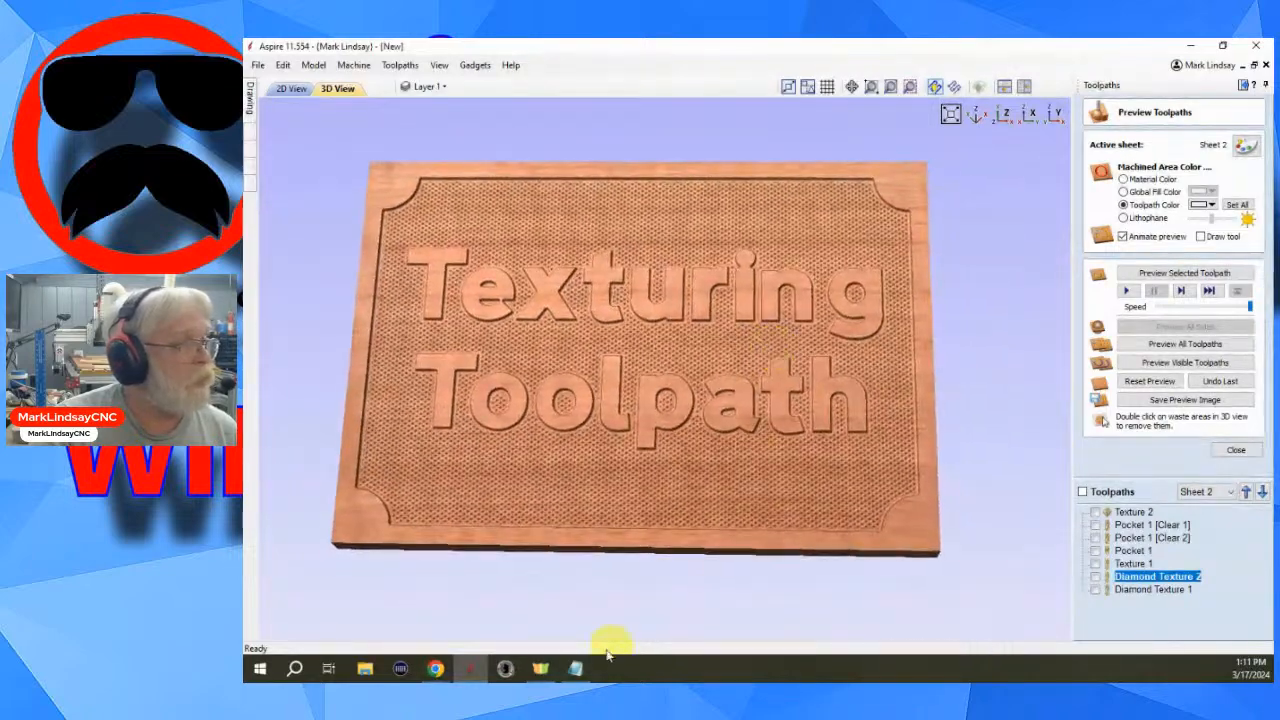
left_click_drag(597, 506, 643, 534)
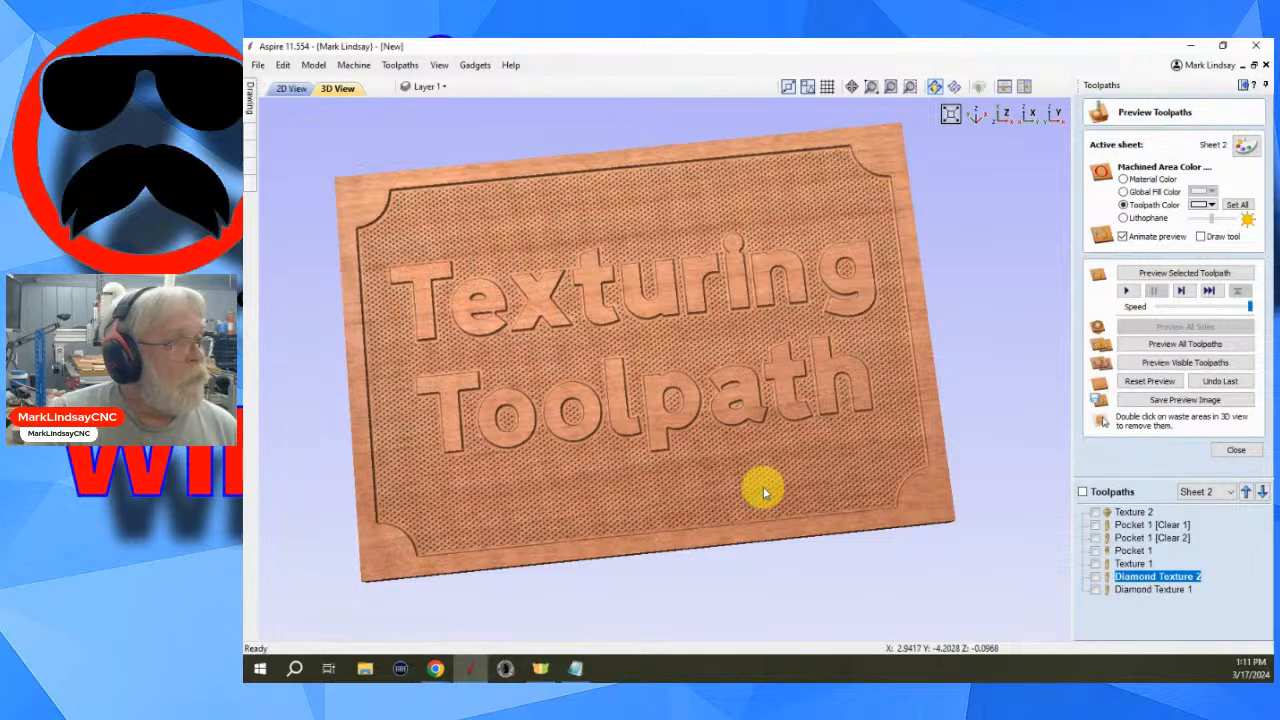
scroll(763, 486, "up", 2)
scroll(794, 492, "up", 1)
scroll(794, 460, "down", 3)
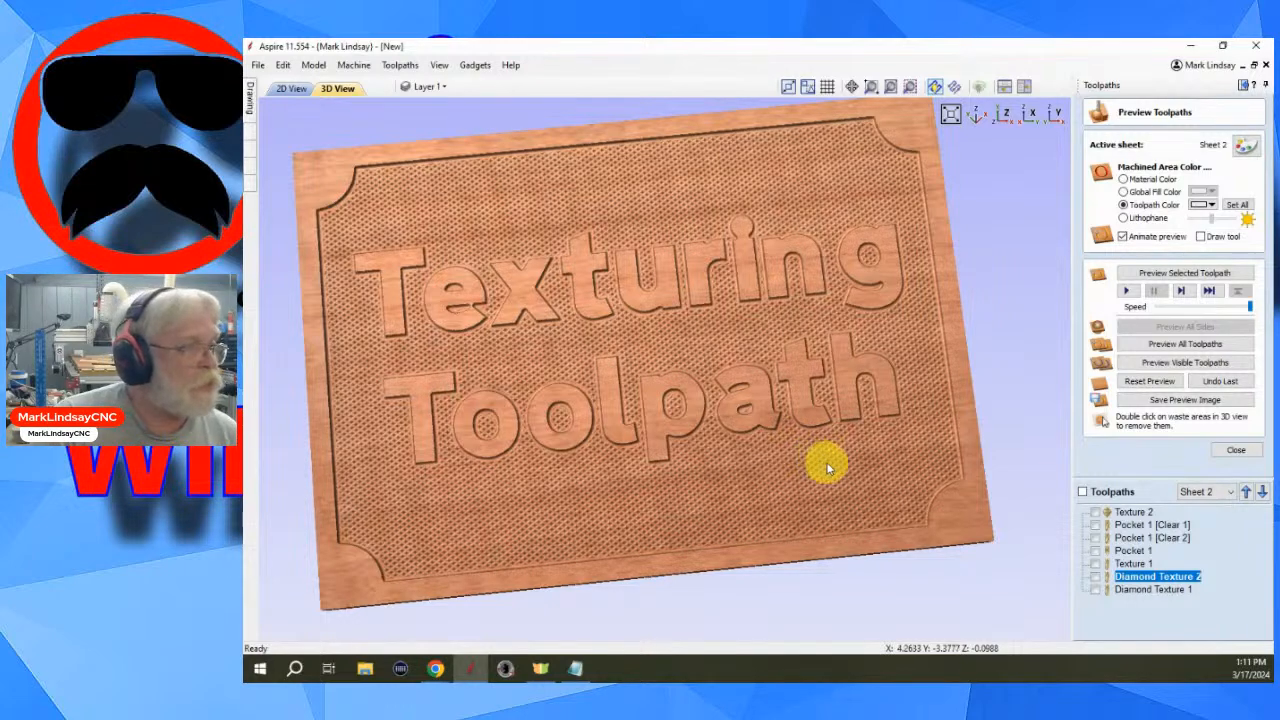
- Reset the preview, reopen Diamond Texture 1, set its ball nose stepover to 75 percent and recalculate it
left_click(1150, 381)
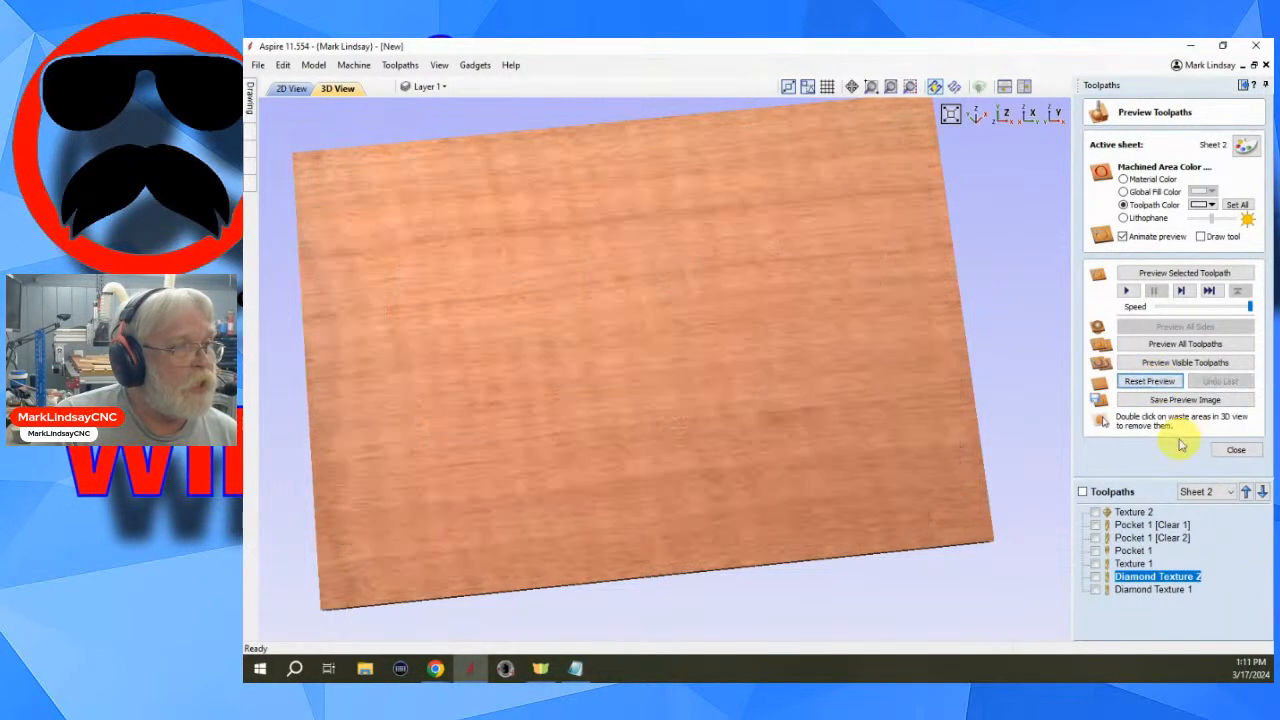
double_click(1160, 589)
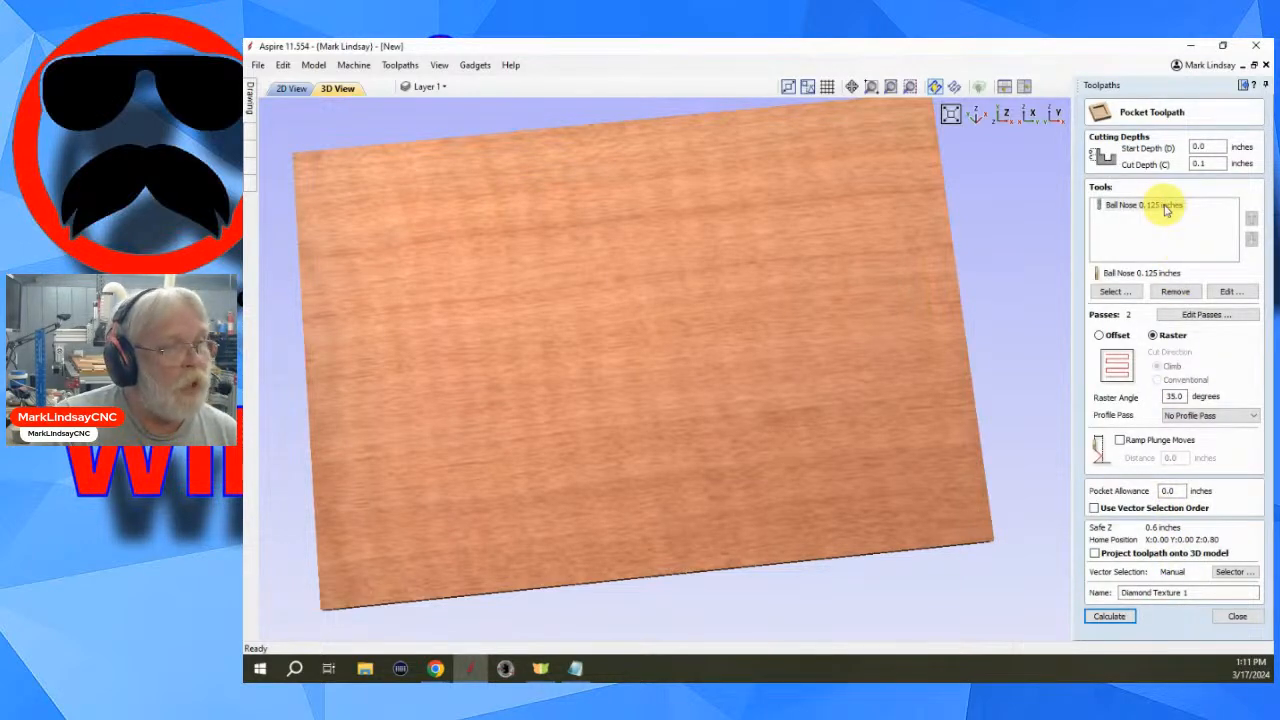
left_click(1230, 292)
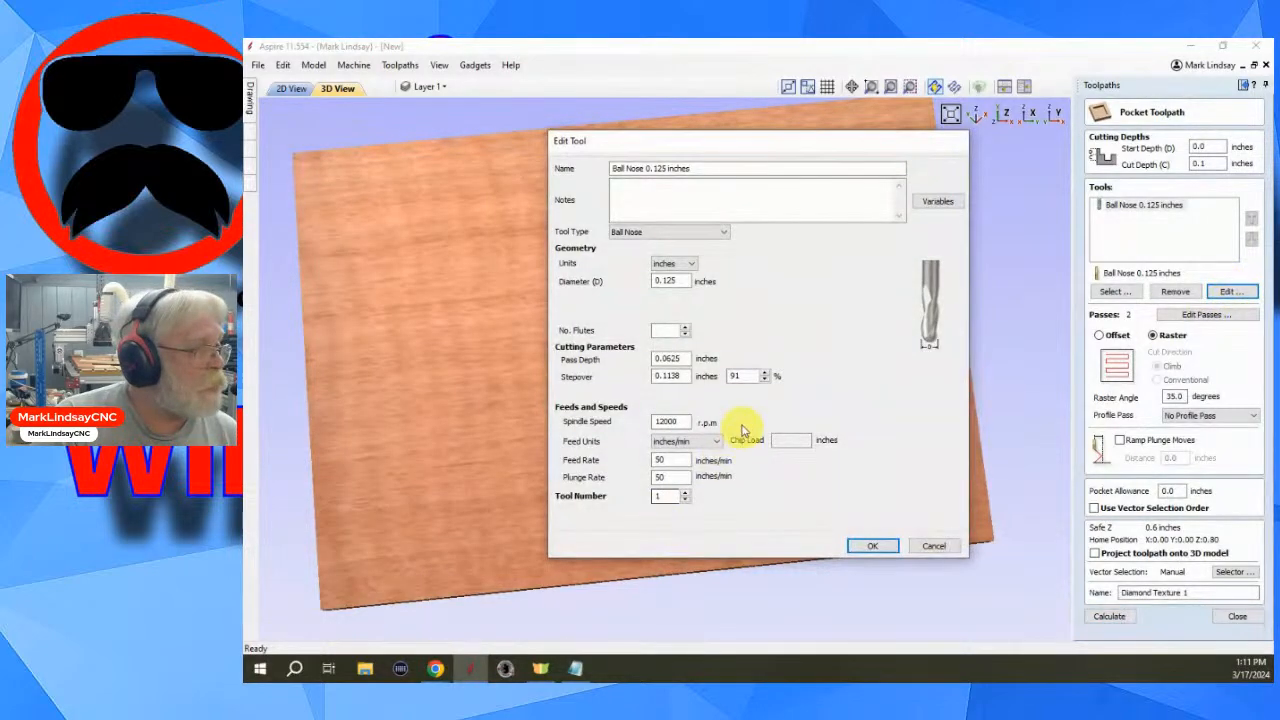
left_click_drag(743, 376, 728, 376)
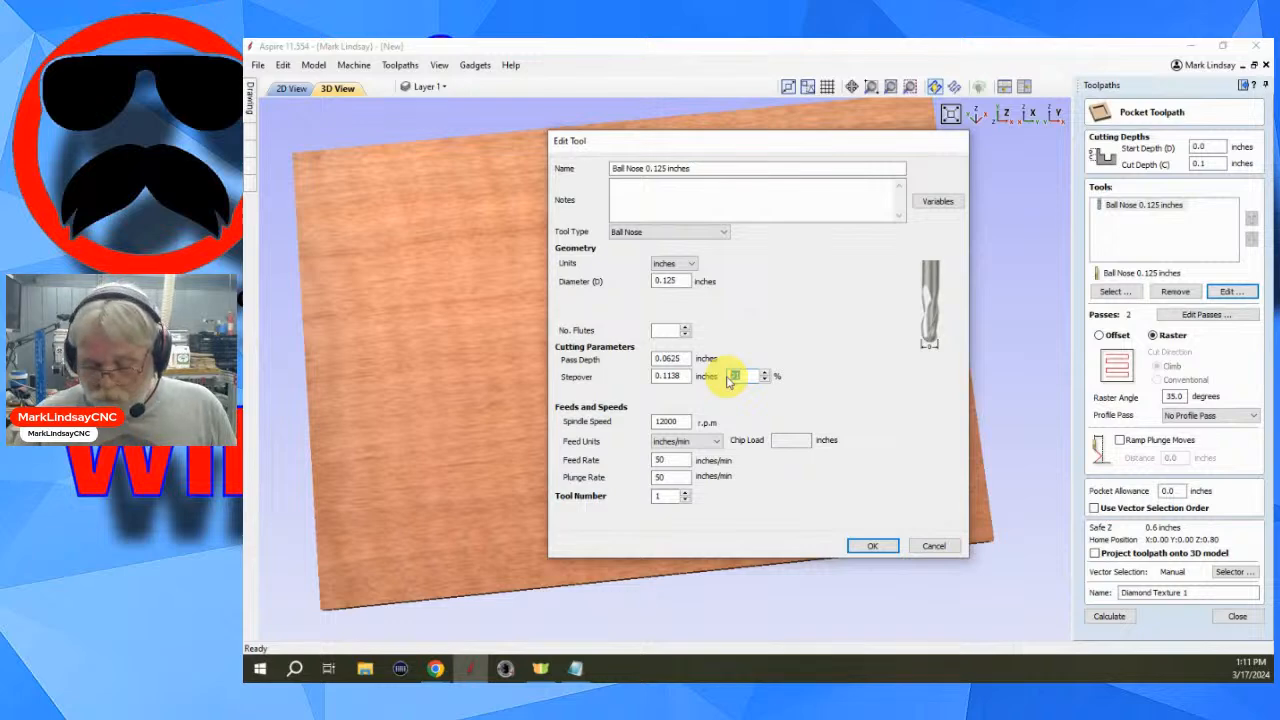
left_click(872, 546)
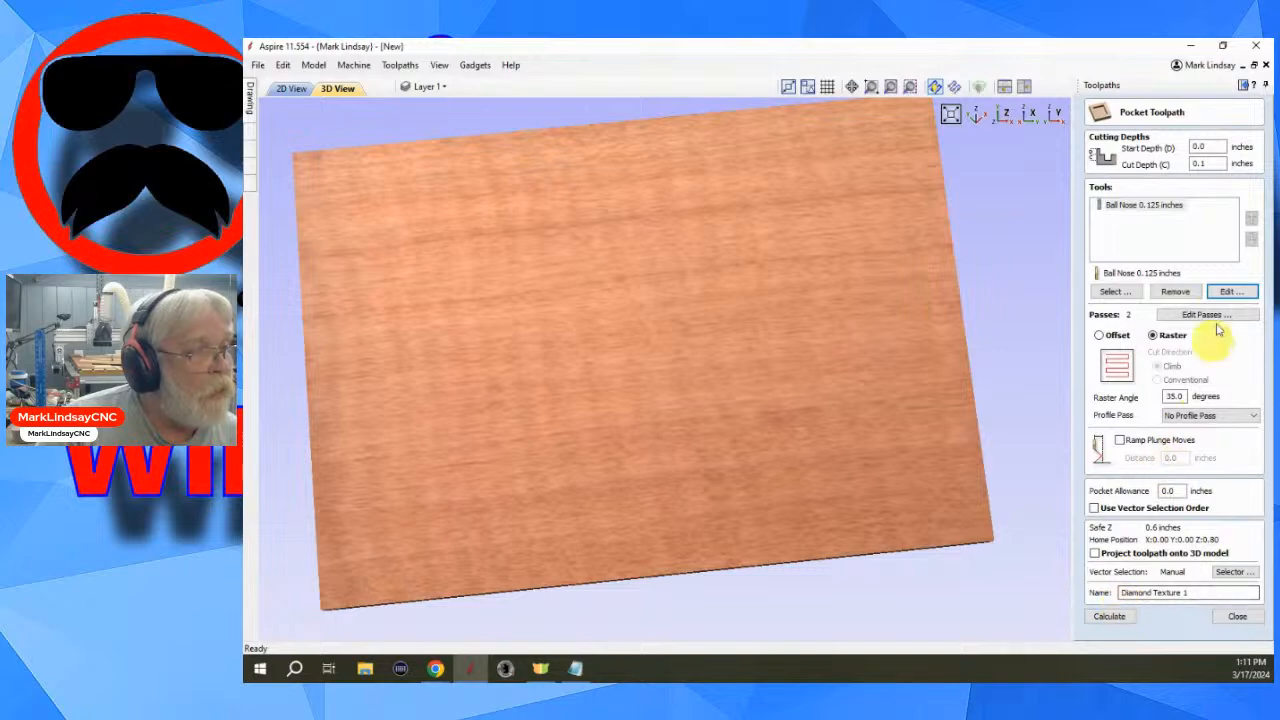
left_click(1112, 617)
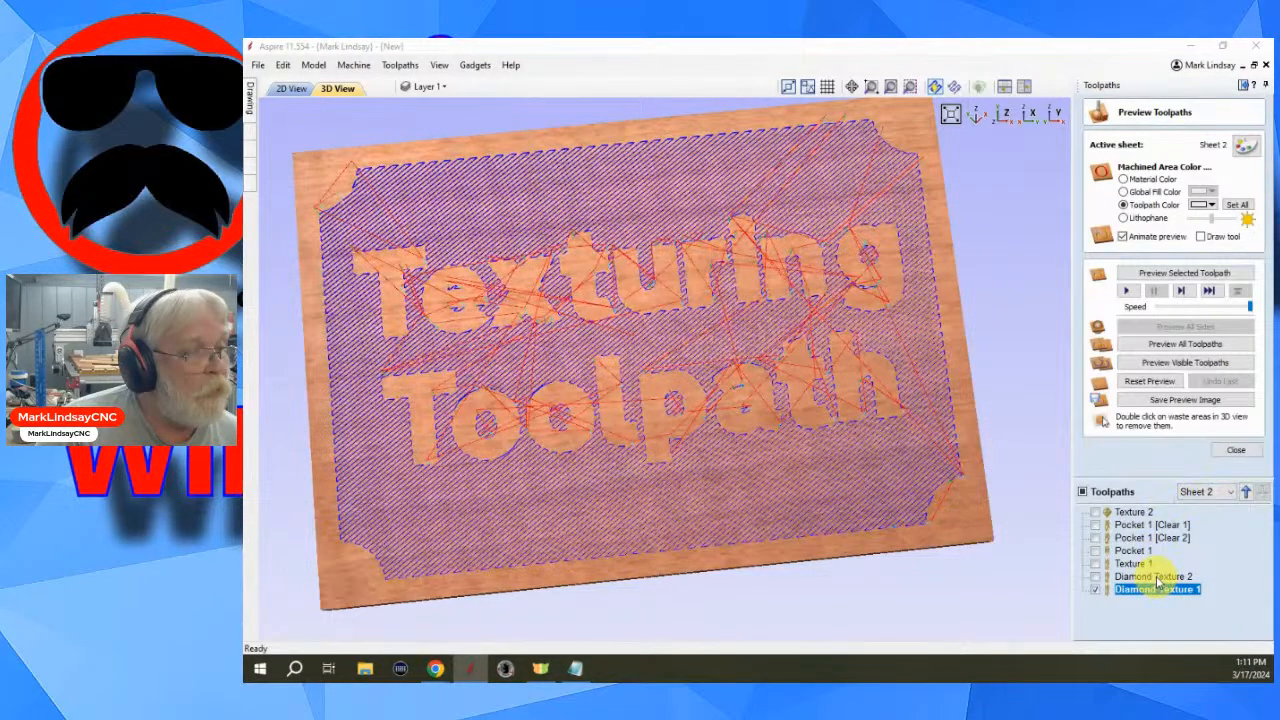
- Open Diamond Texture 2, set its ball nose stepover to 75 percent and recalculate the toolpath
double_click(1155, 577)
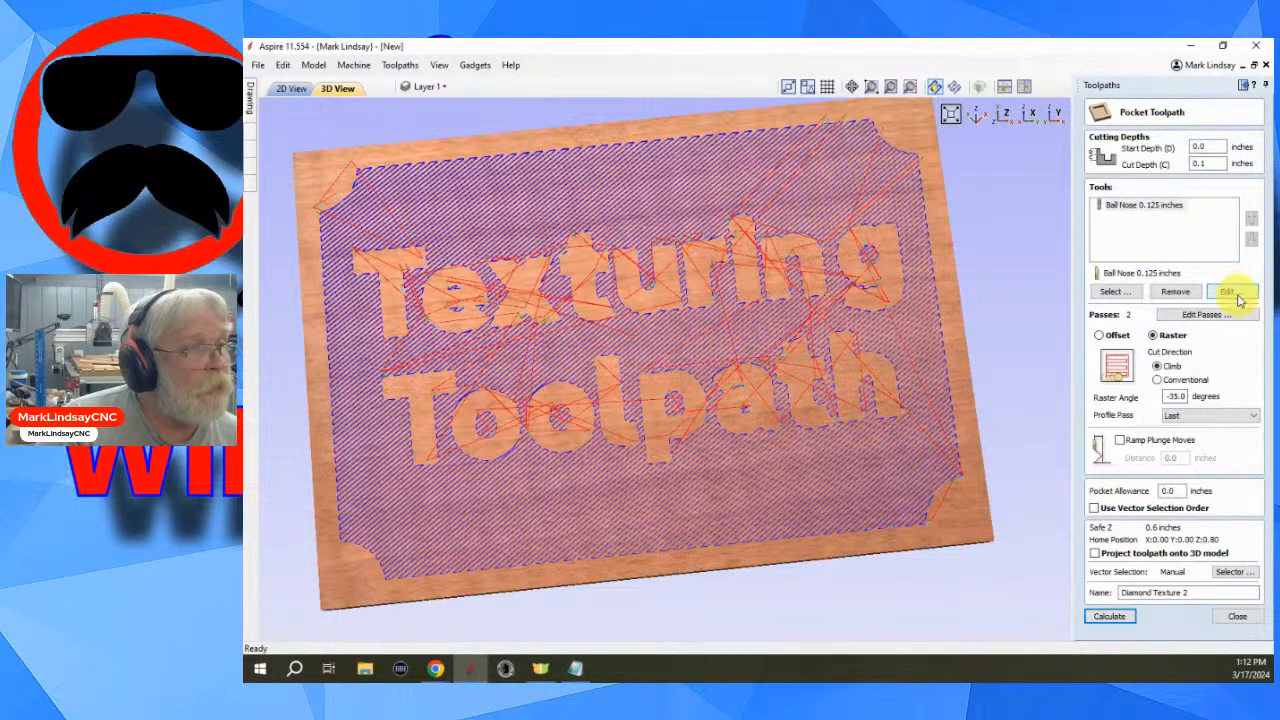
left_click(1236, 293)
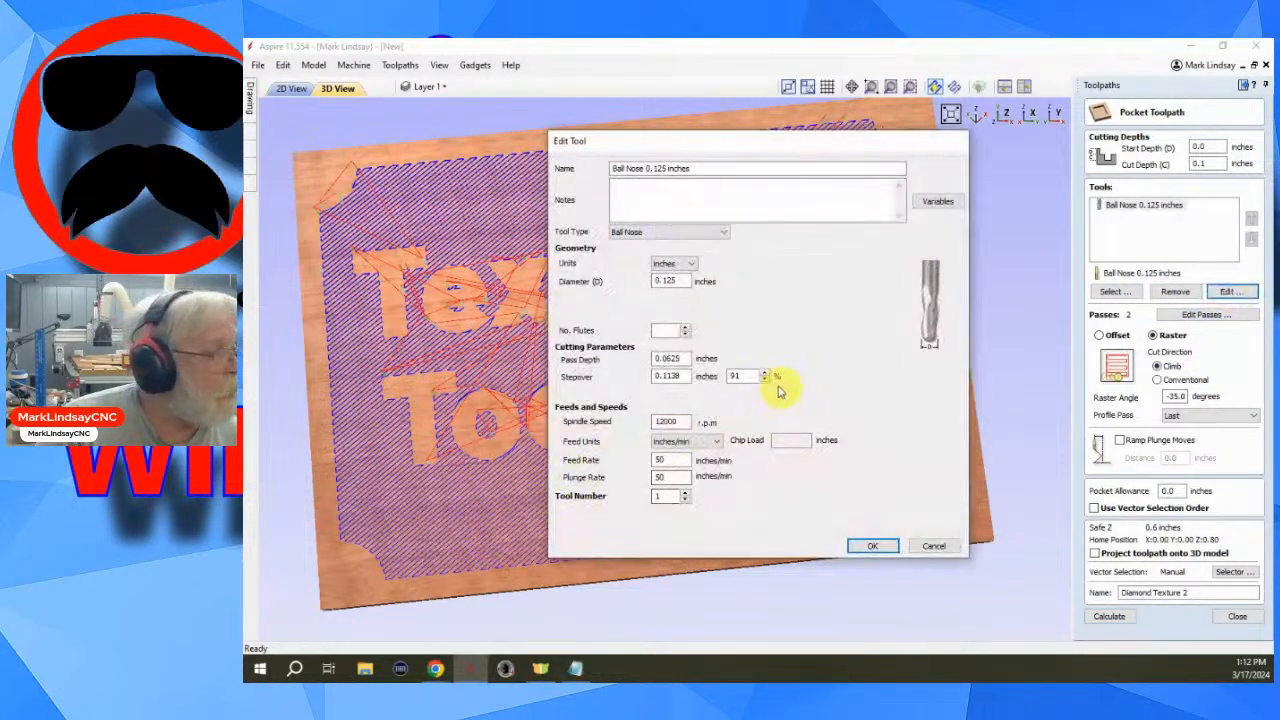
double_click(733, 376)
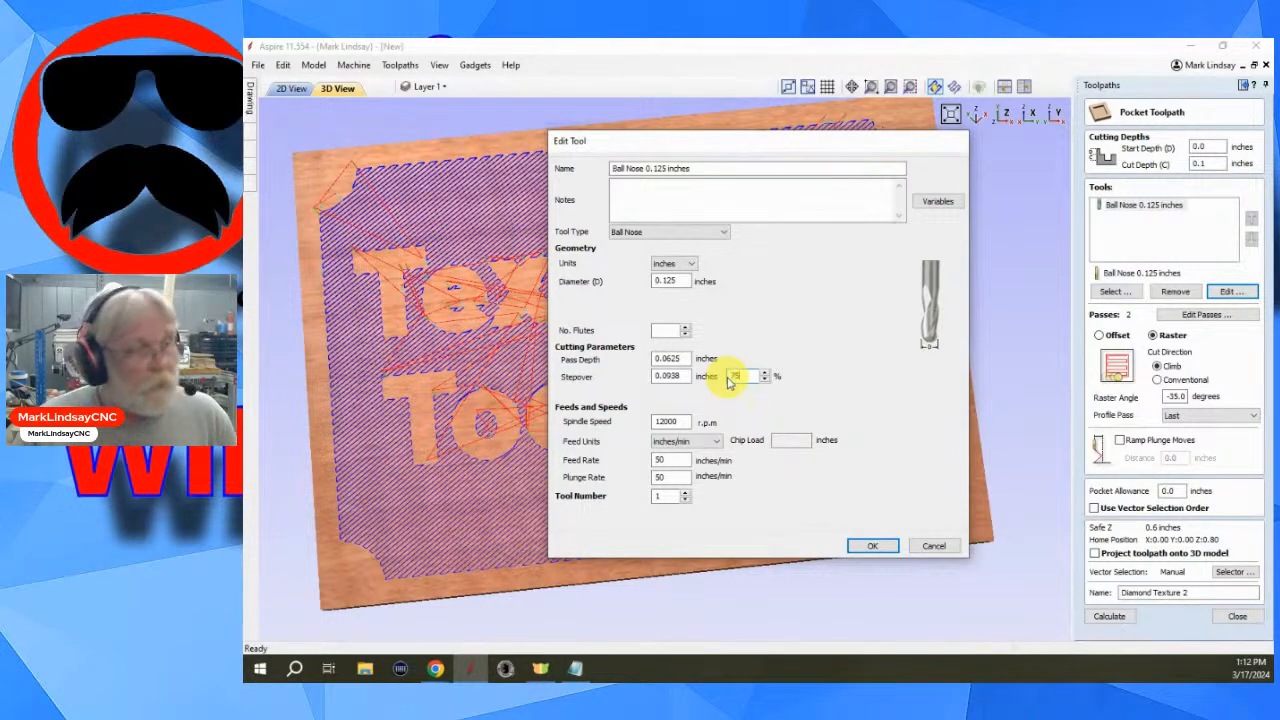
type("75")
left_click(872, 545)
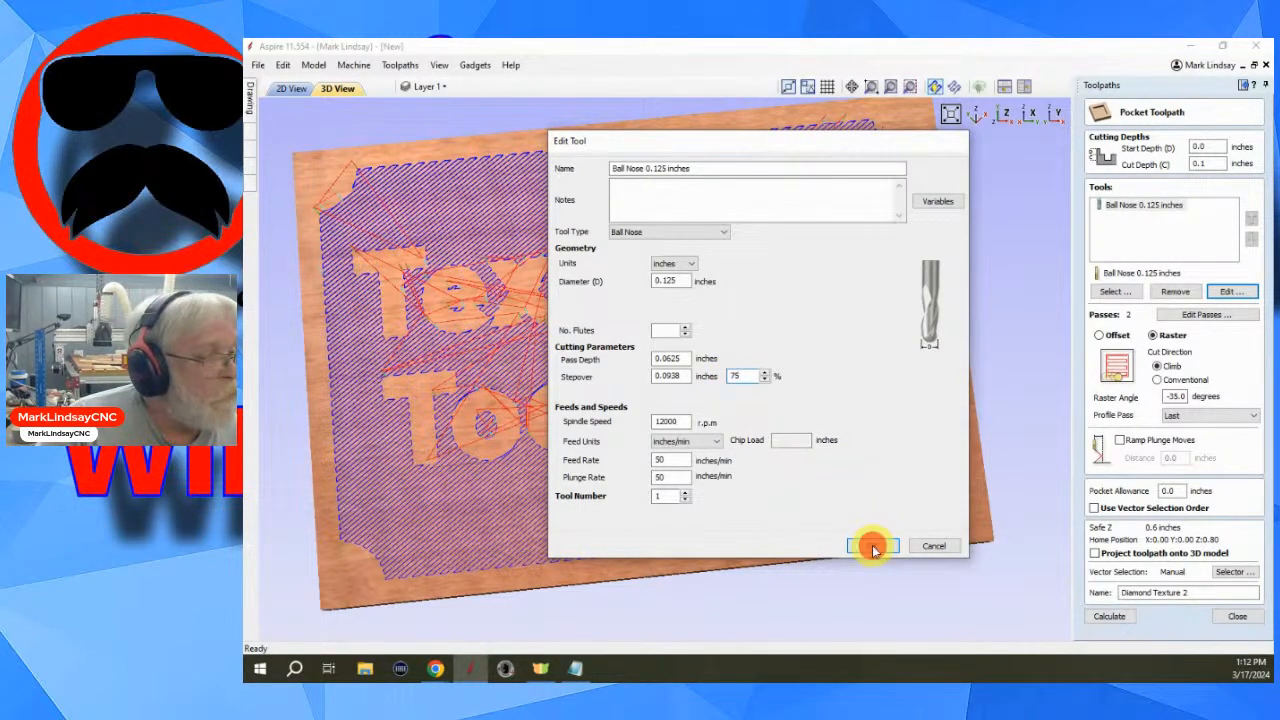
left_click(1109, 616)
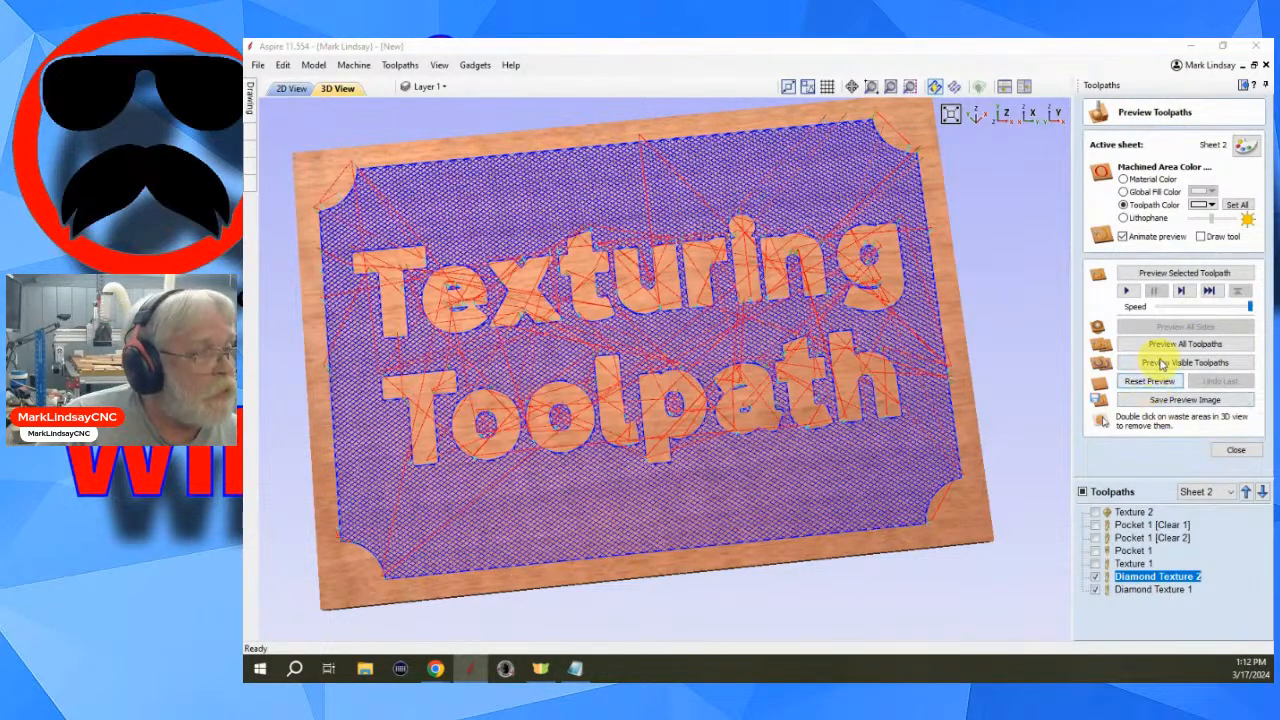
- Preview Diamond Texture 1 and then Diamond Texture 2, zooming and orbiting to examine the crossing texture
left_click(1157, 591)
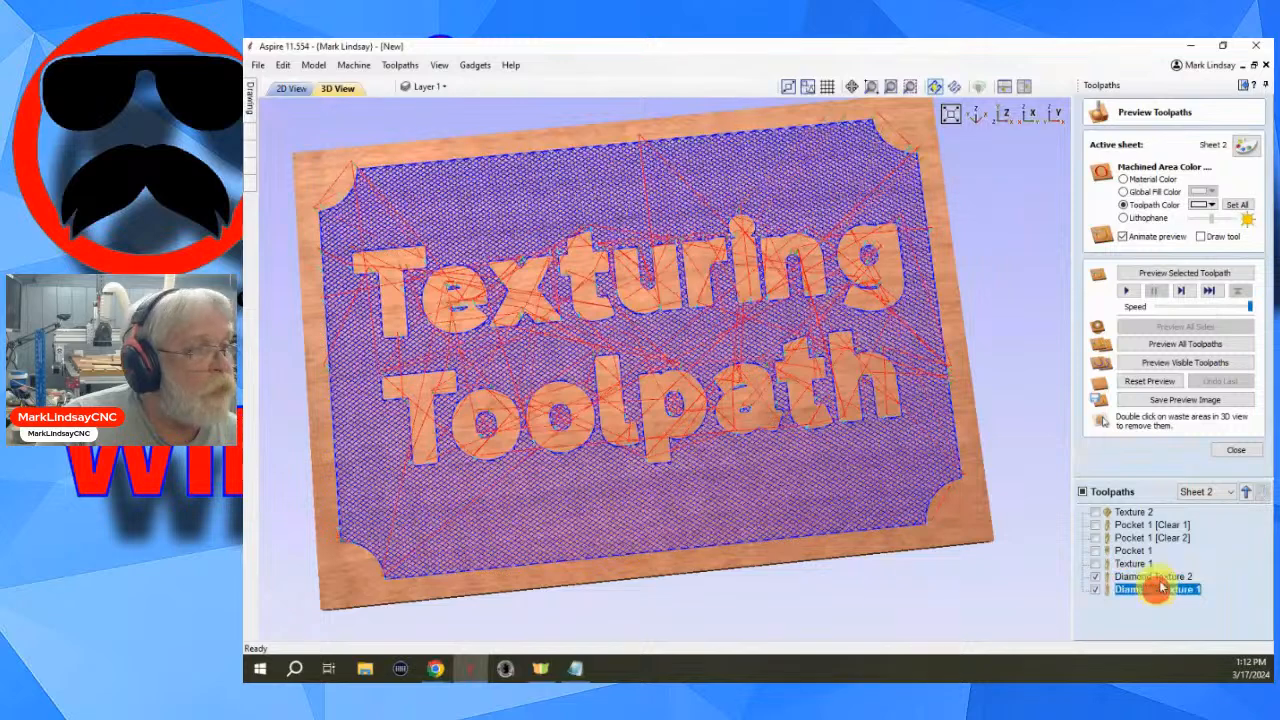
left_click(1180, 273)
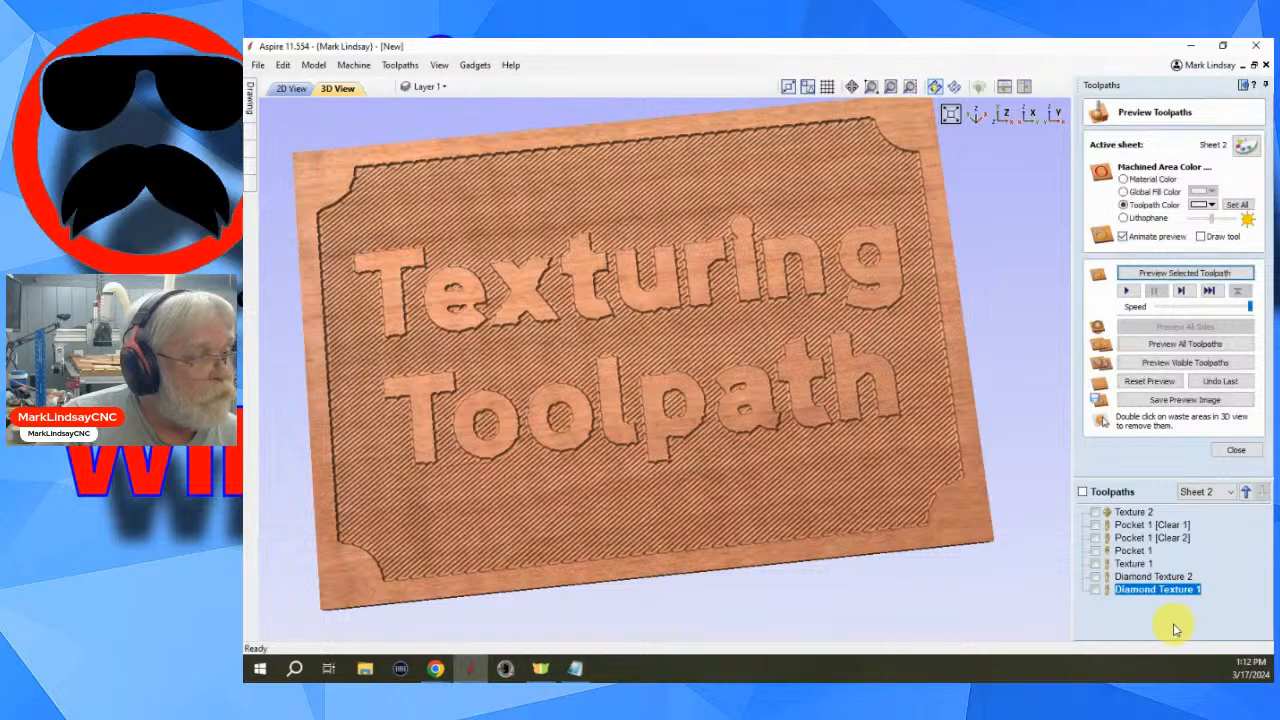
left_click(1160, 577)
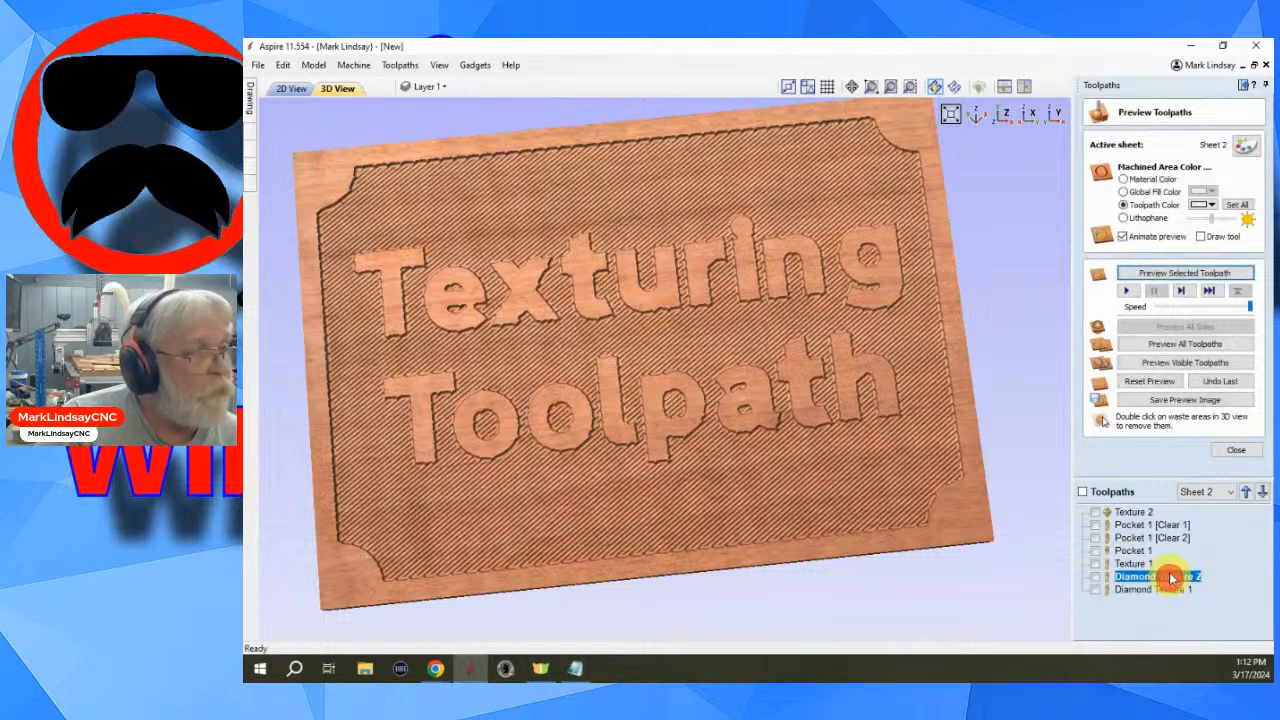
left_click(1193, 274)
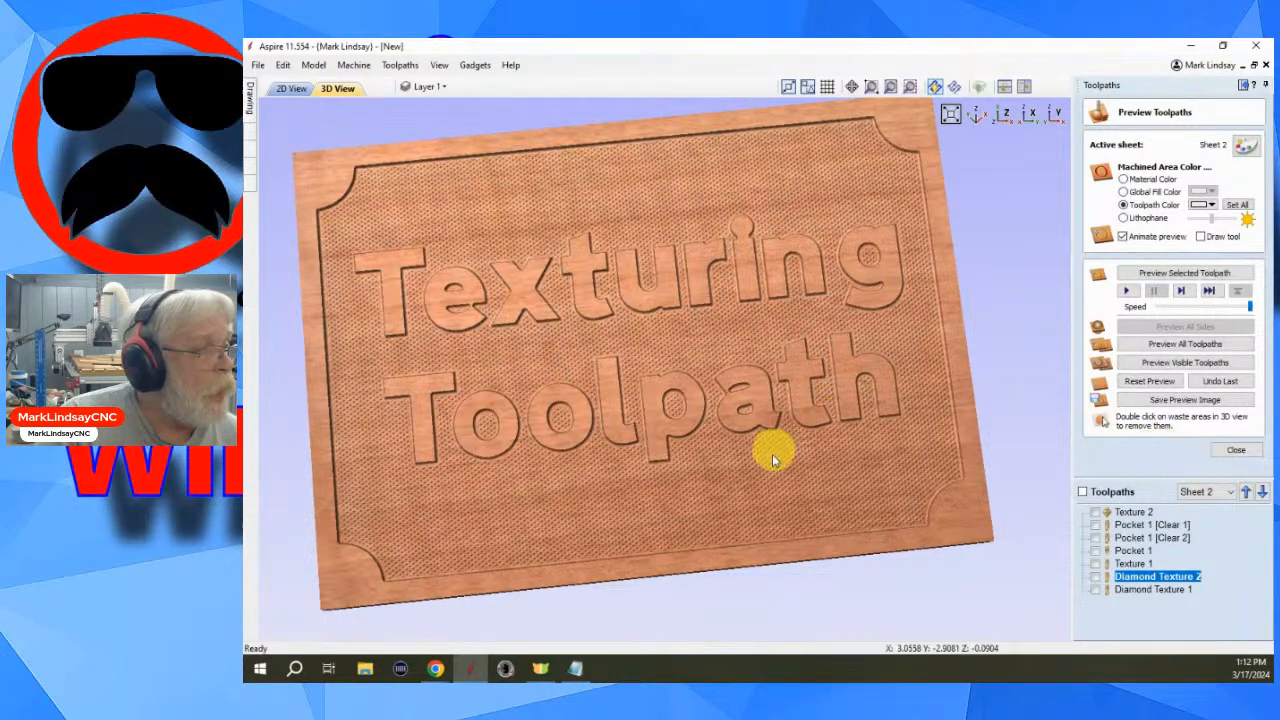
scroll(741, 484, "up", 2)
scroll(741, 484, "up", 2)
scroll(766, 318, "up", 3)
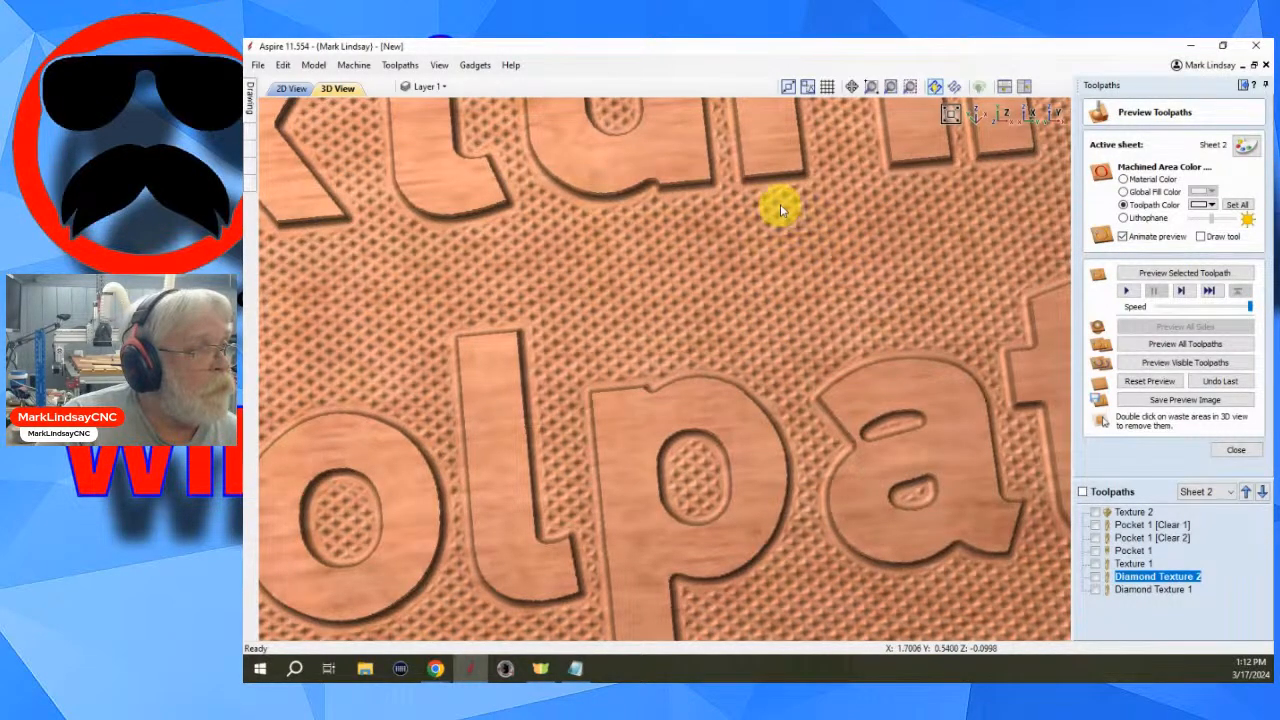
scroll(818, 413, "down", 3)
scroll(829, 463, "down", 5)
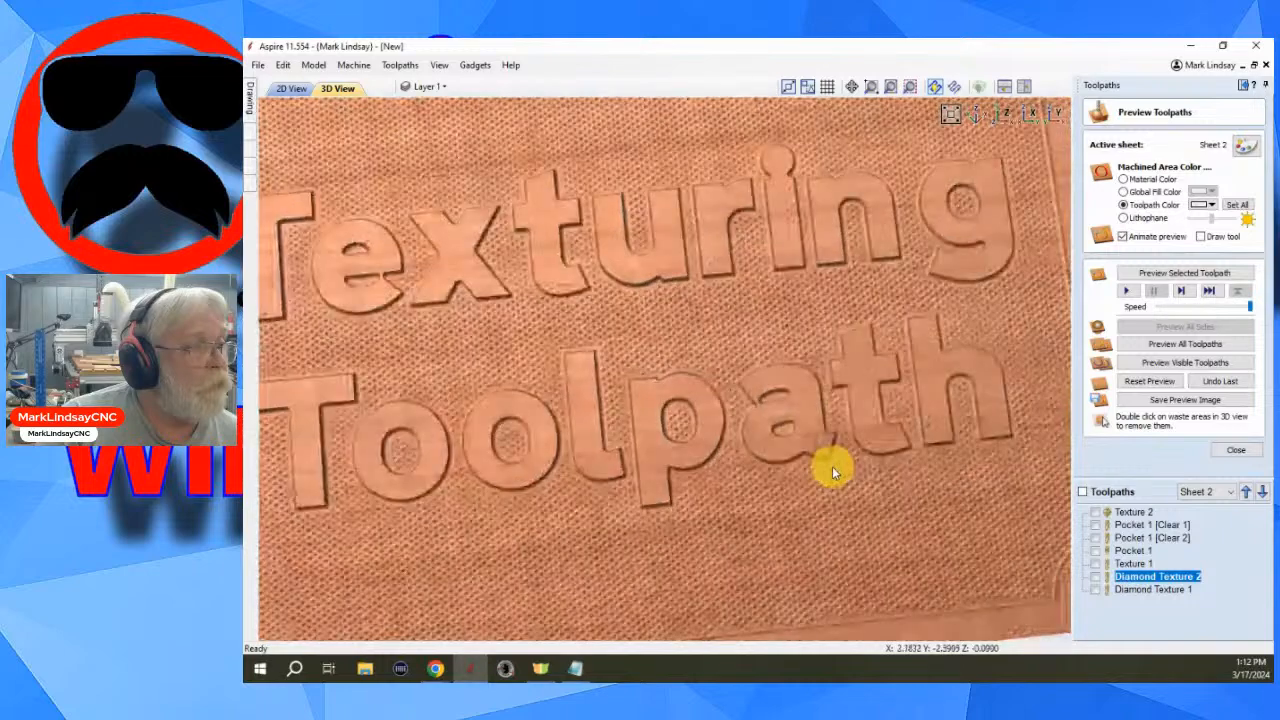
middle_click_drag(760, 378, 842, 395)
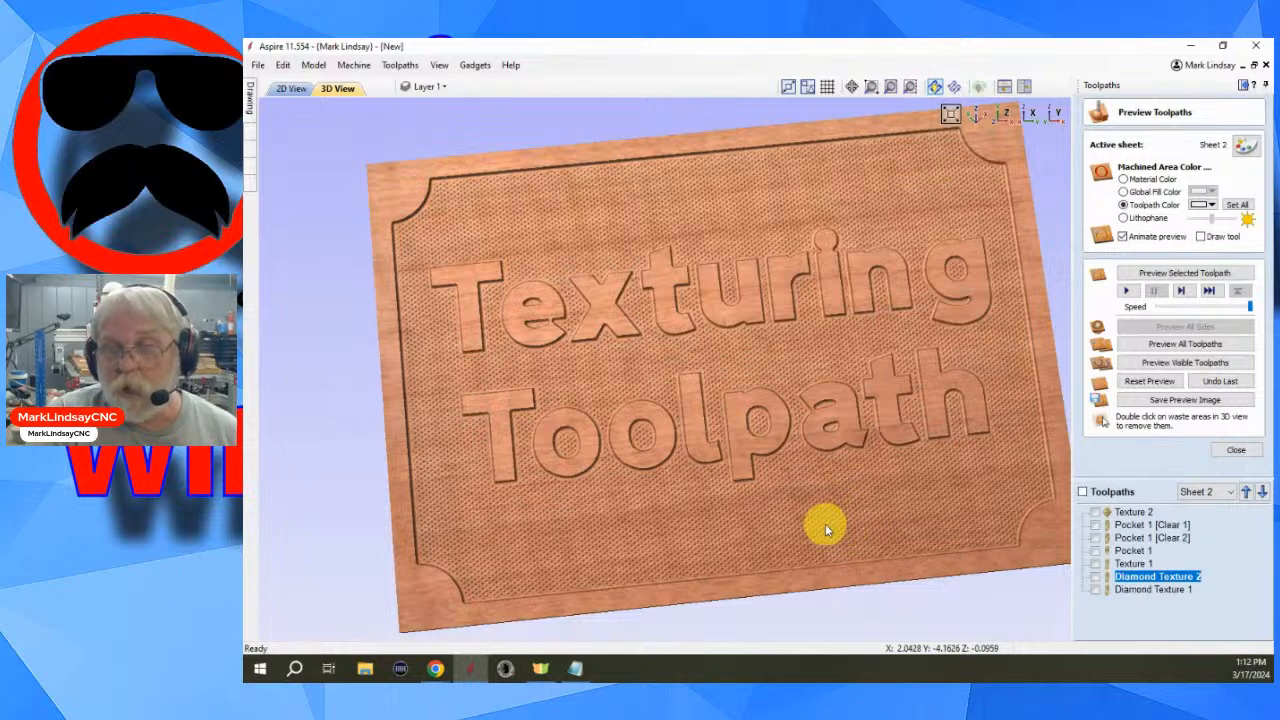
- Reopen Diamond Texture 1, check its raster angle, recalculate it and close the toolpath form
double_click(1160, 590)
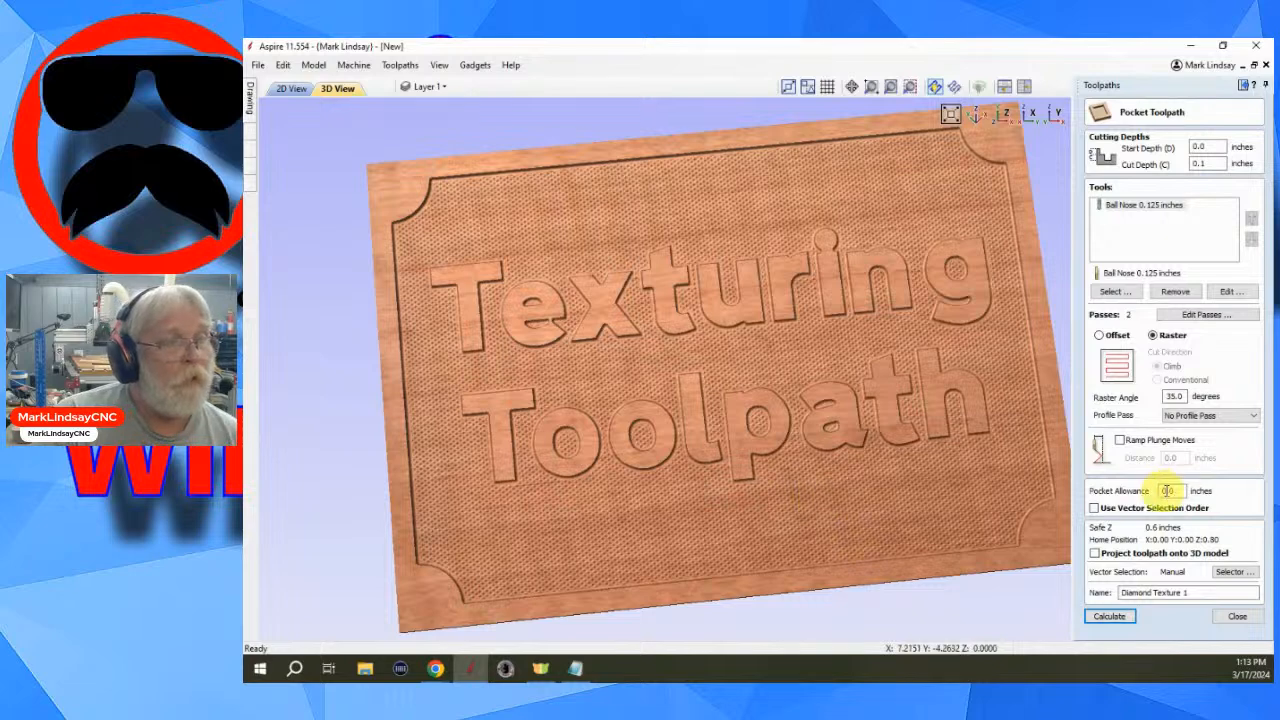
double_click(1175, 396)
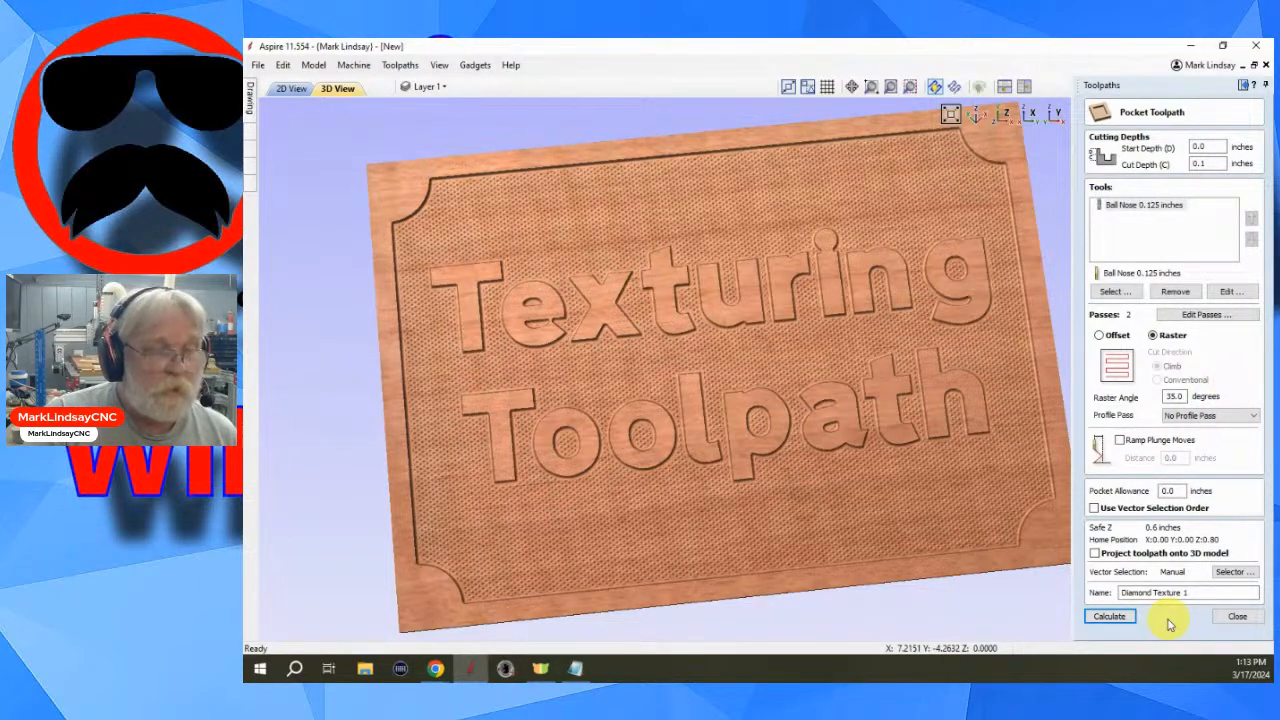
double_click(1175, 396)
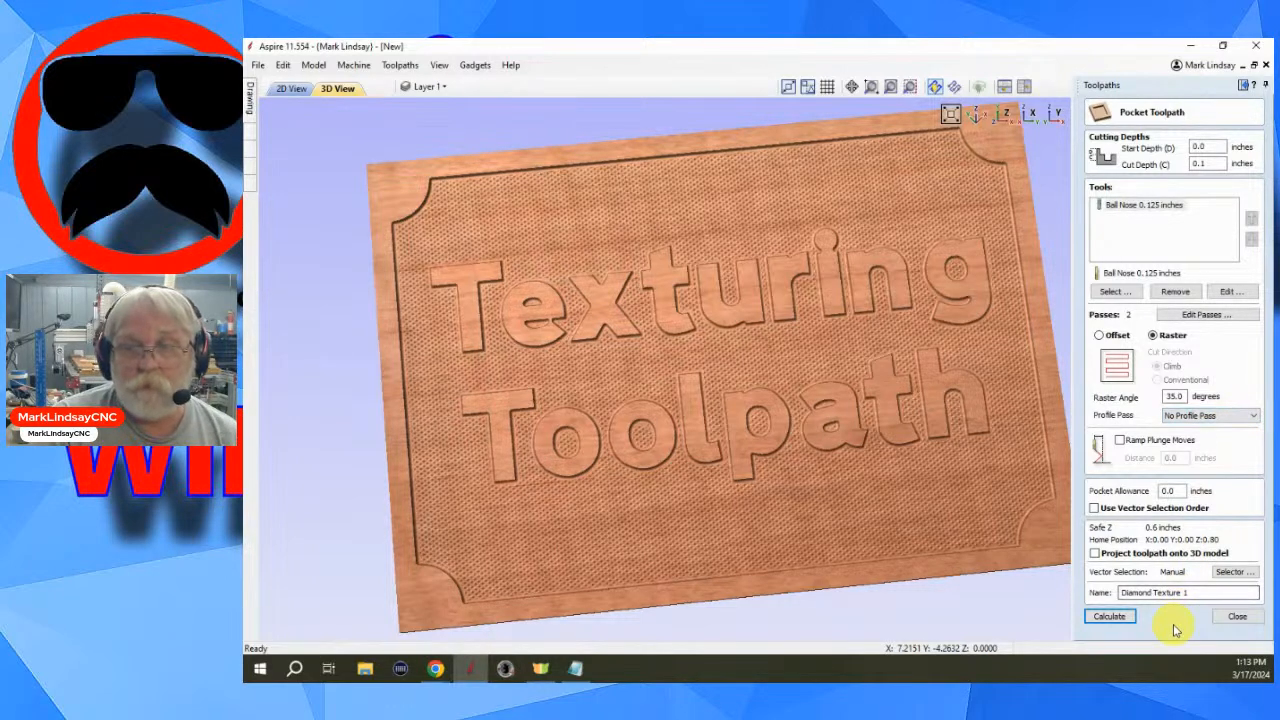
left_click(1112, 617)
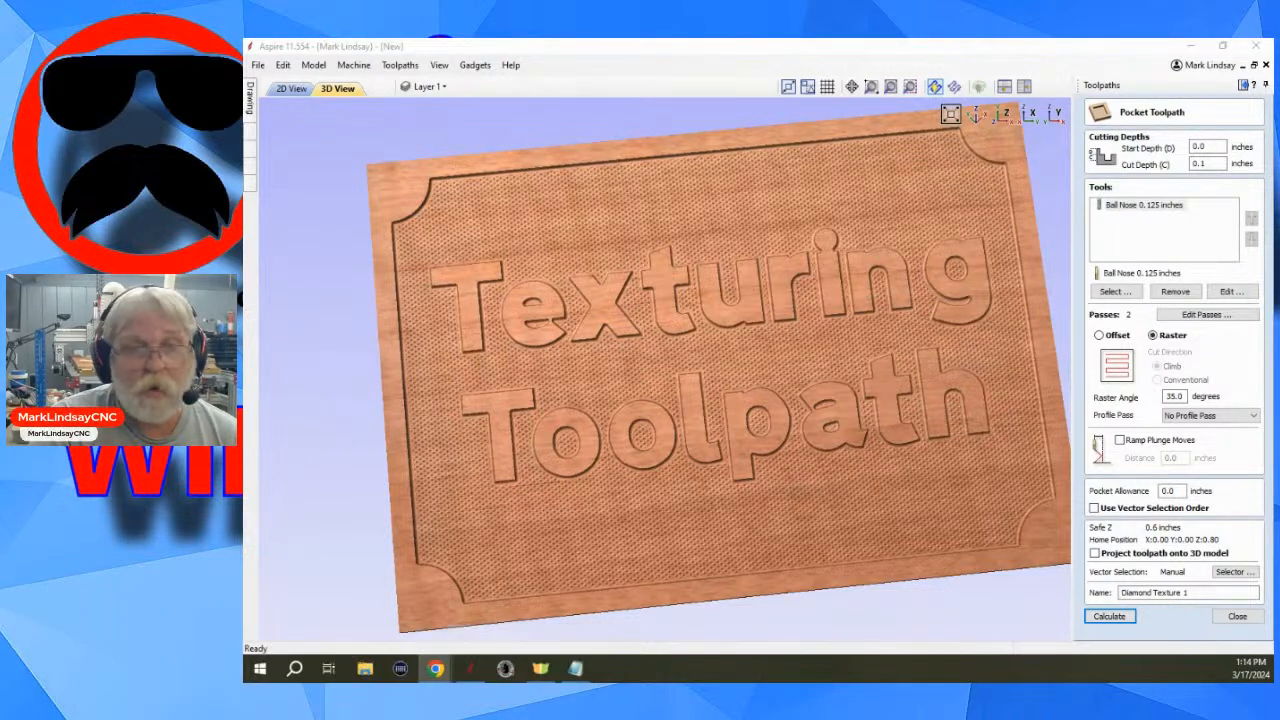
left_click(1237, 617)
- Reset the preview, reopen Diamond Texture 1, set its ball nose stepover to 99 percent and recalculate
left_click(1096, 301)
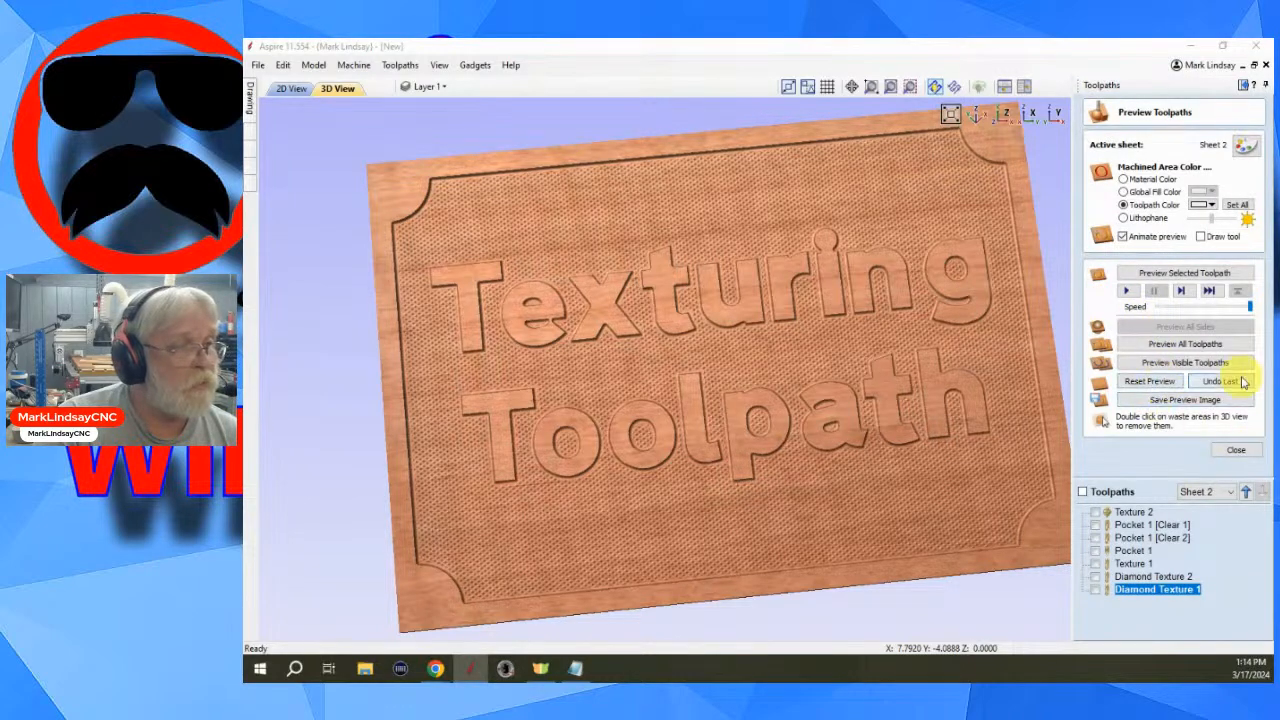
left_click(1160, 388)
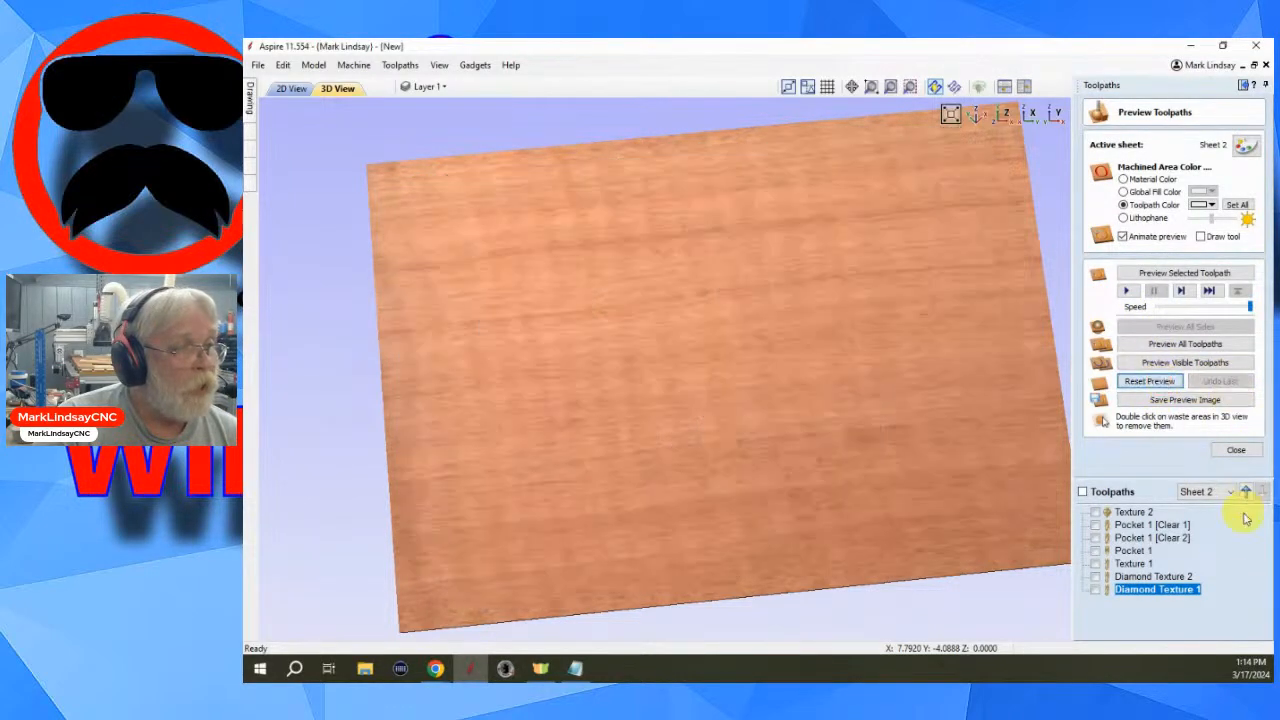
left_click(1157, 589)
double_click(1157, 590)
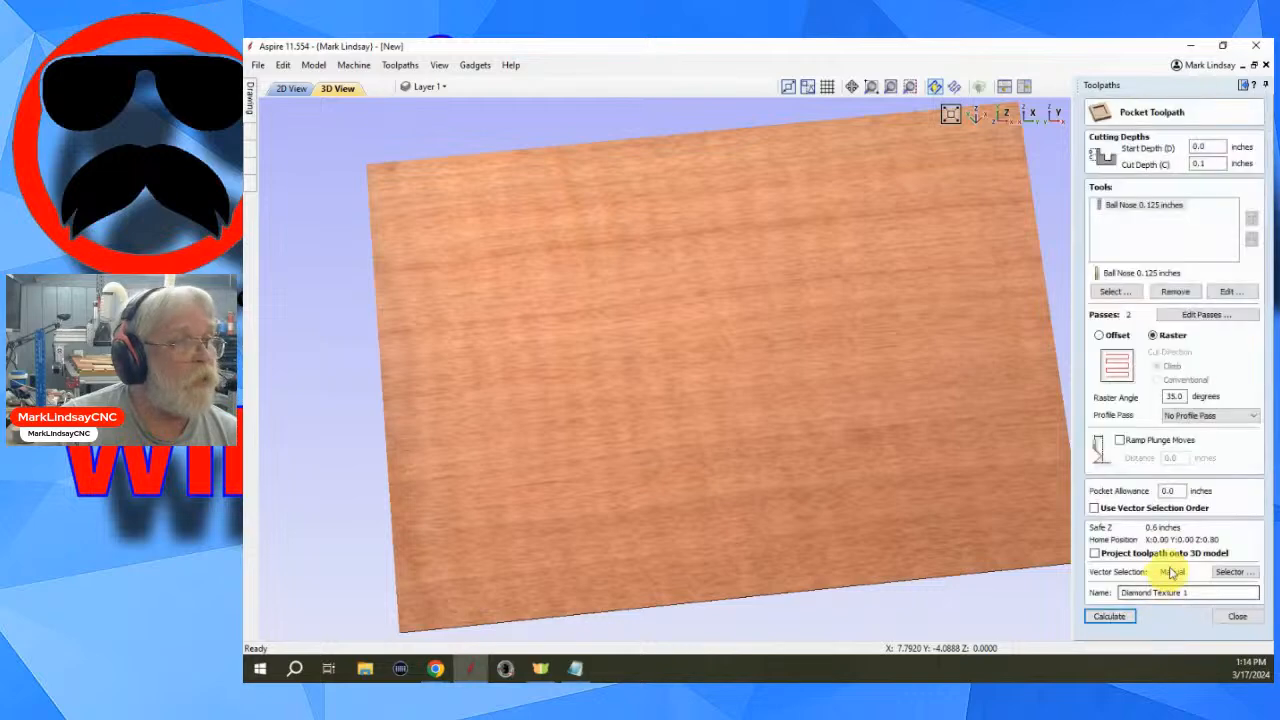
left_click(1230, 291)
double_click(740, 375)
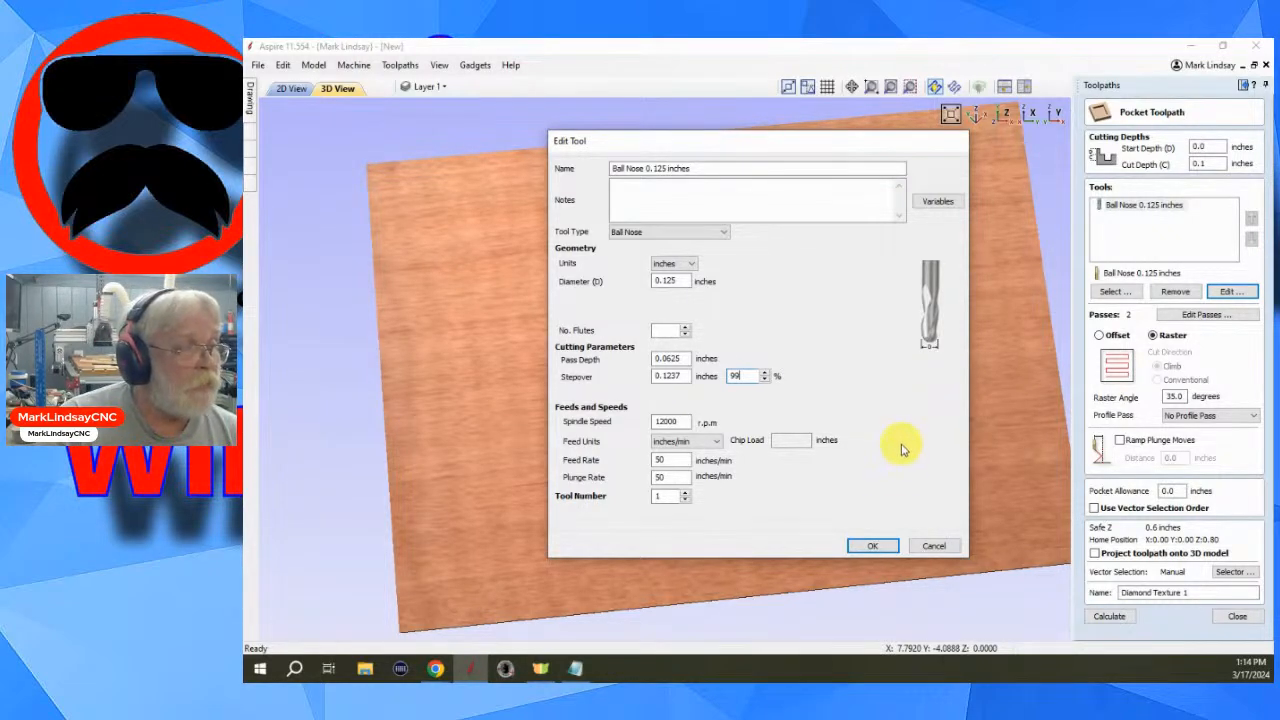
left_click(873, 547)
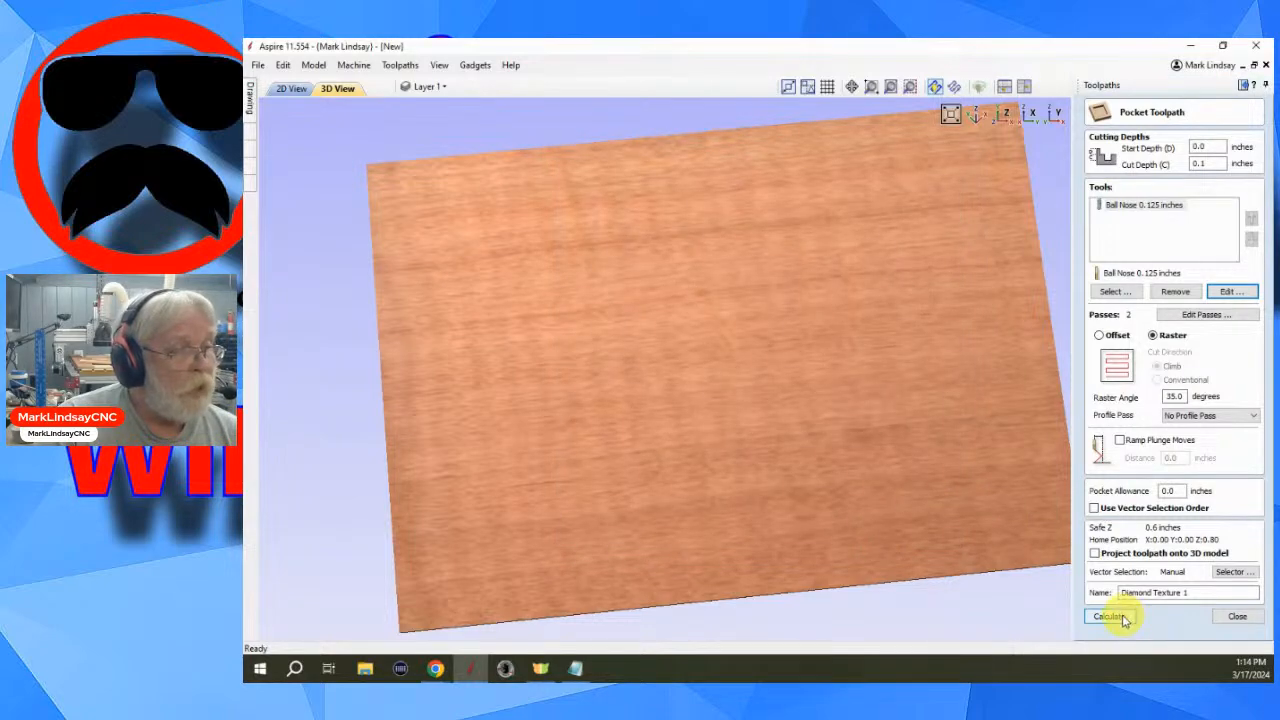
left_click(1110, 616)
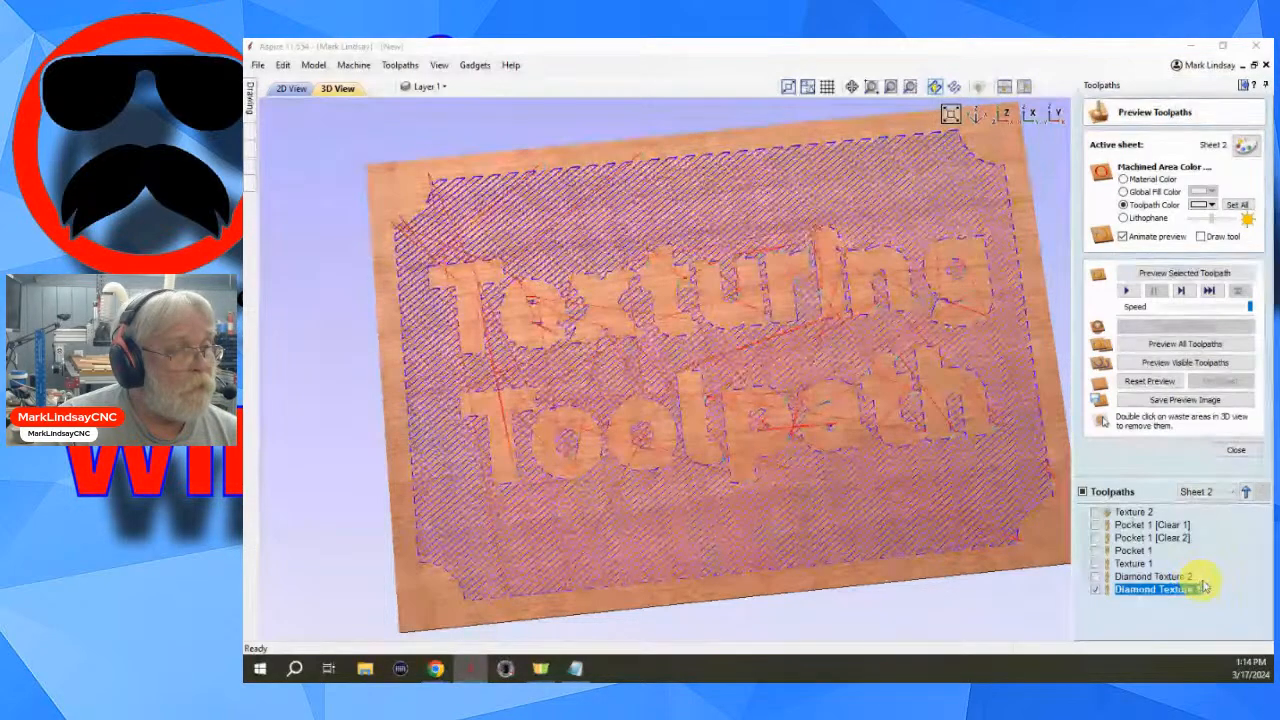
- Reopen Diamond Texture 2, set its ball nose stepover to 99 percent and recalculate
double_click(1168, 578)
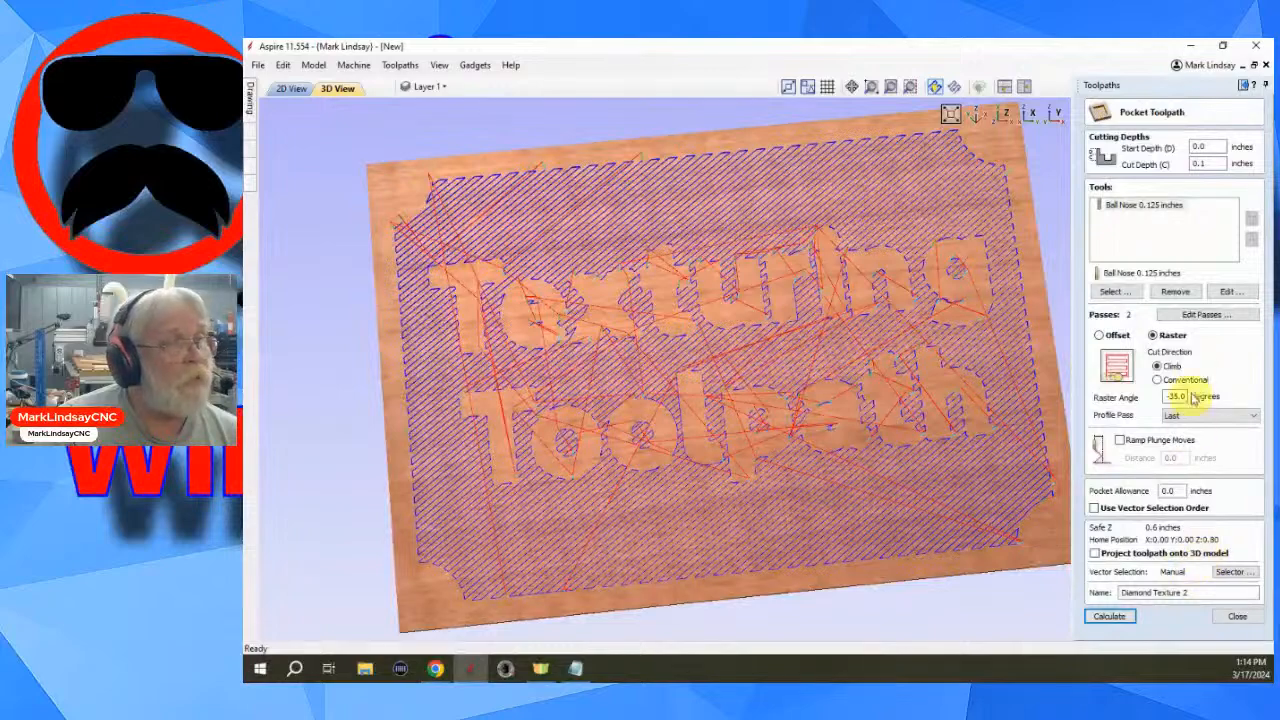
left_click(1228, 293)
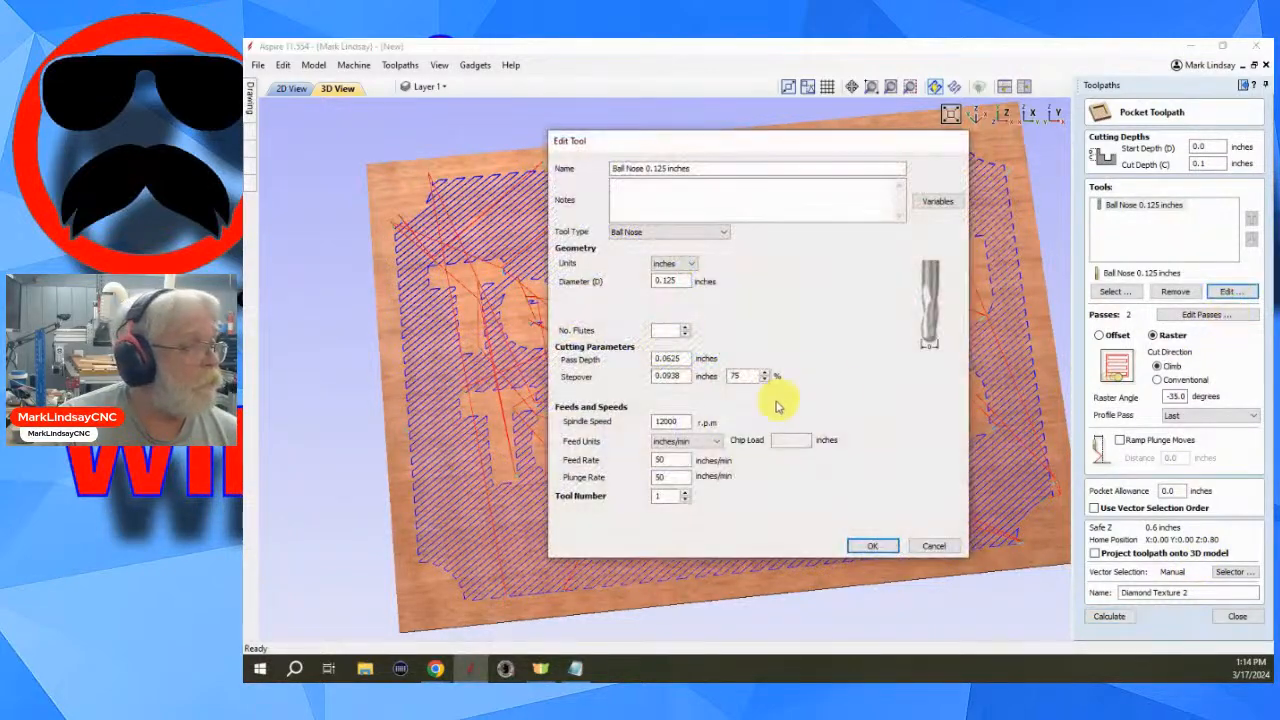
double_click(748, 376)
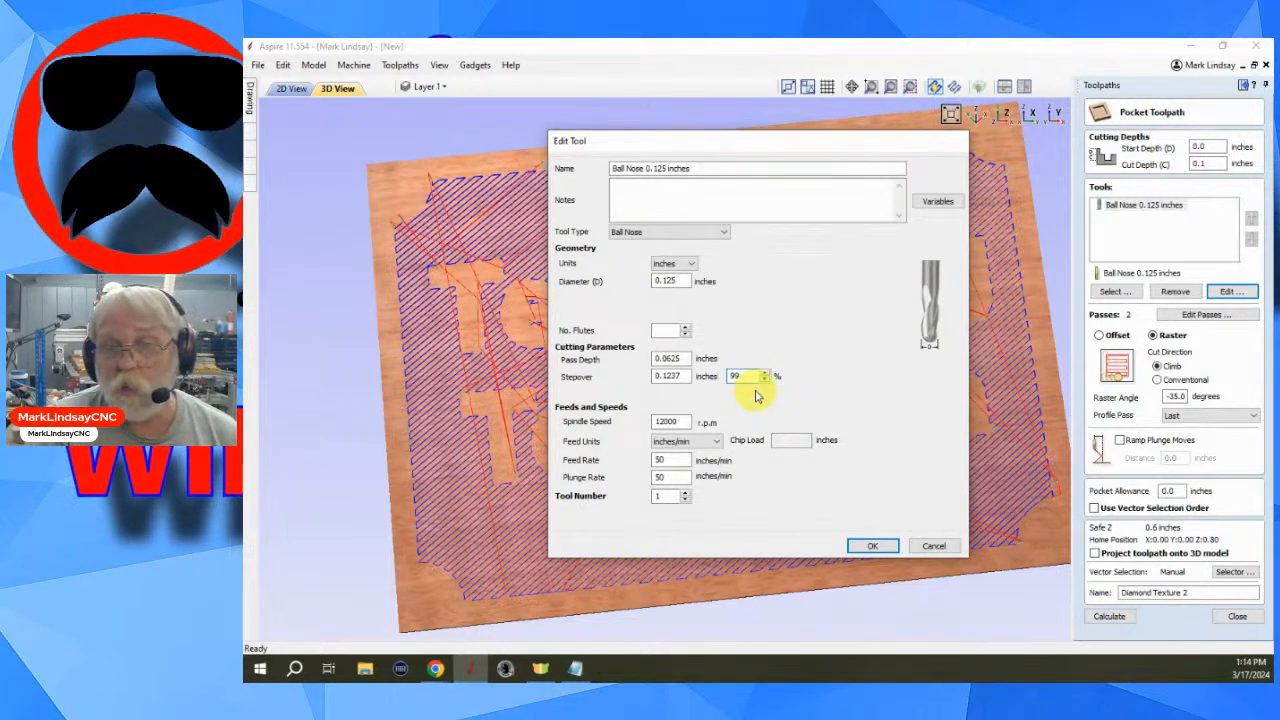
left_click(872, 547)
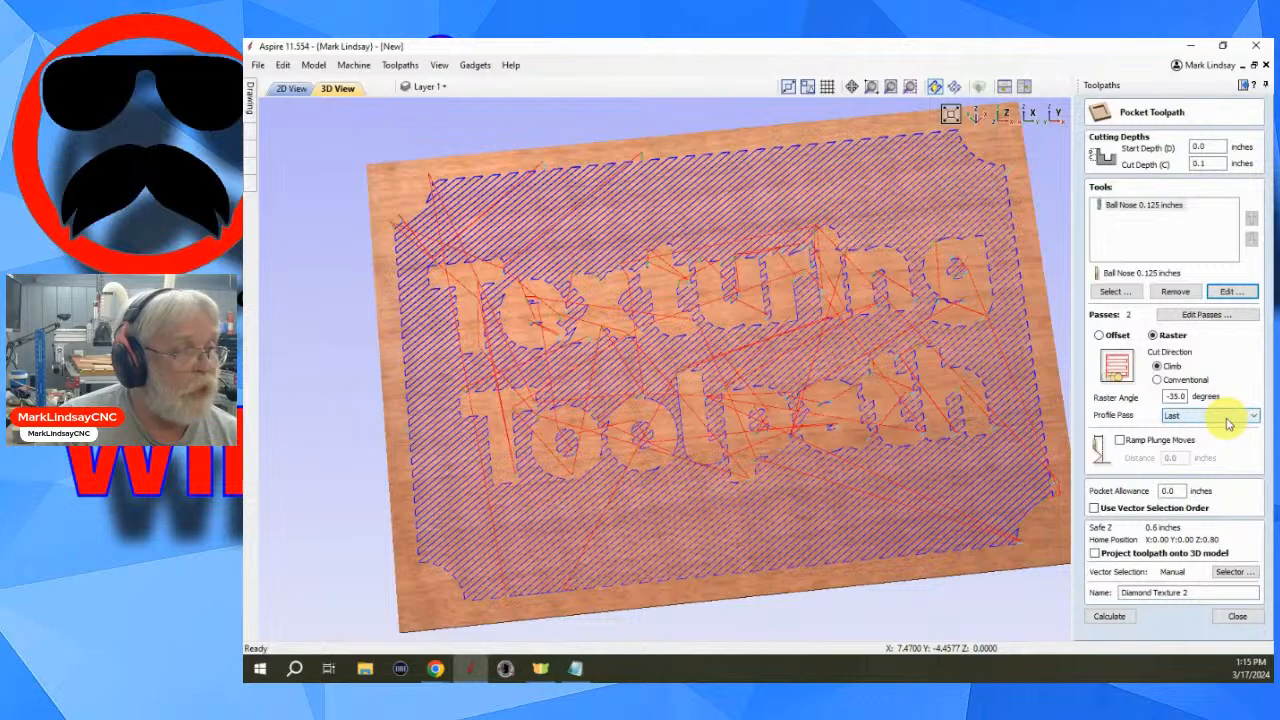
left_click(1109, 616)
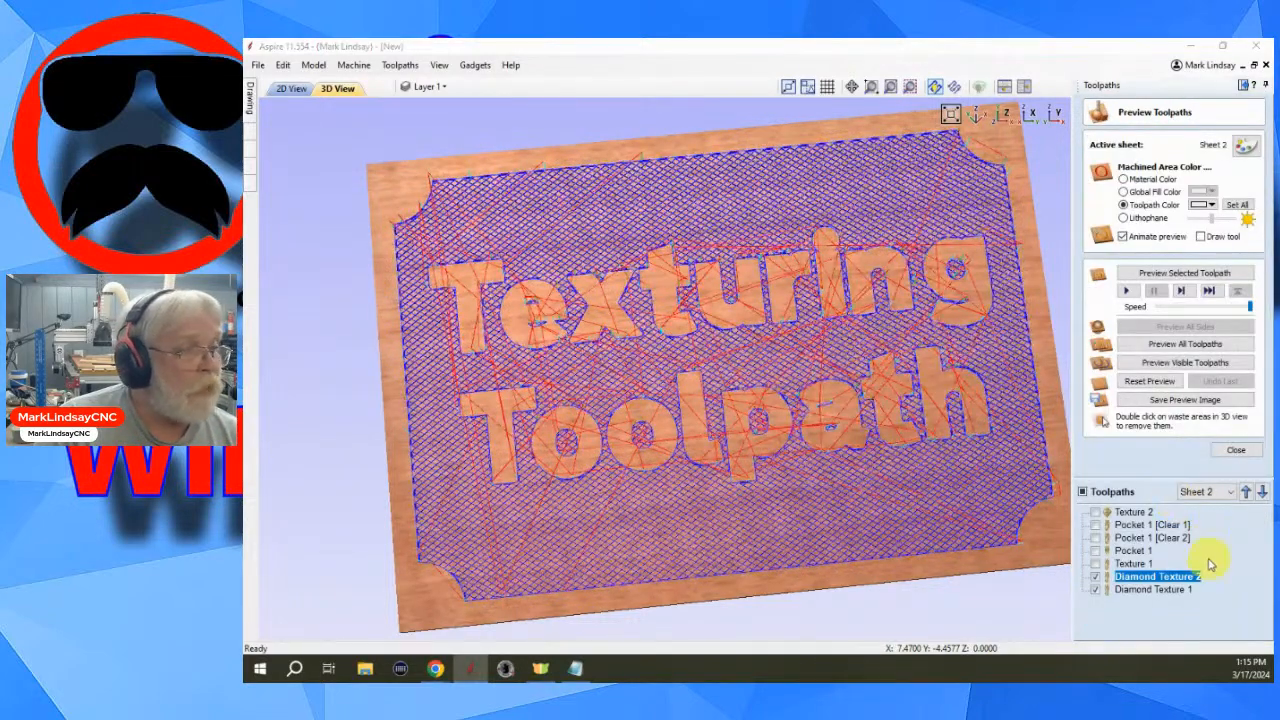
- Preview both diamond texture toolpaths in turn and zoom around the sign to examine the resulting pattern
left_click(1152, 590)
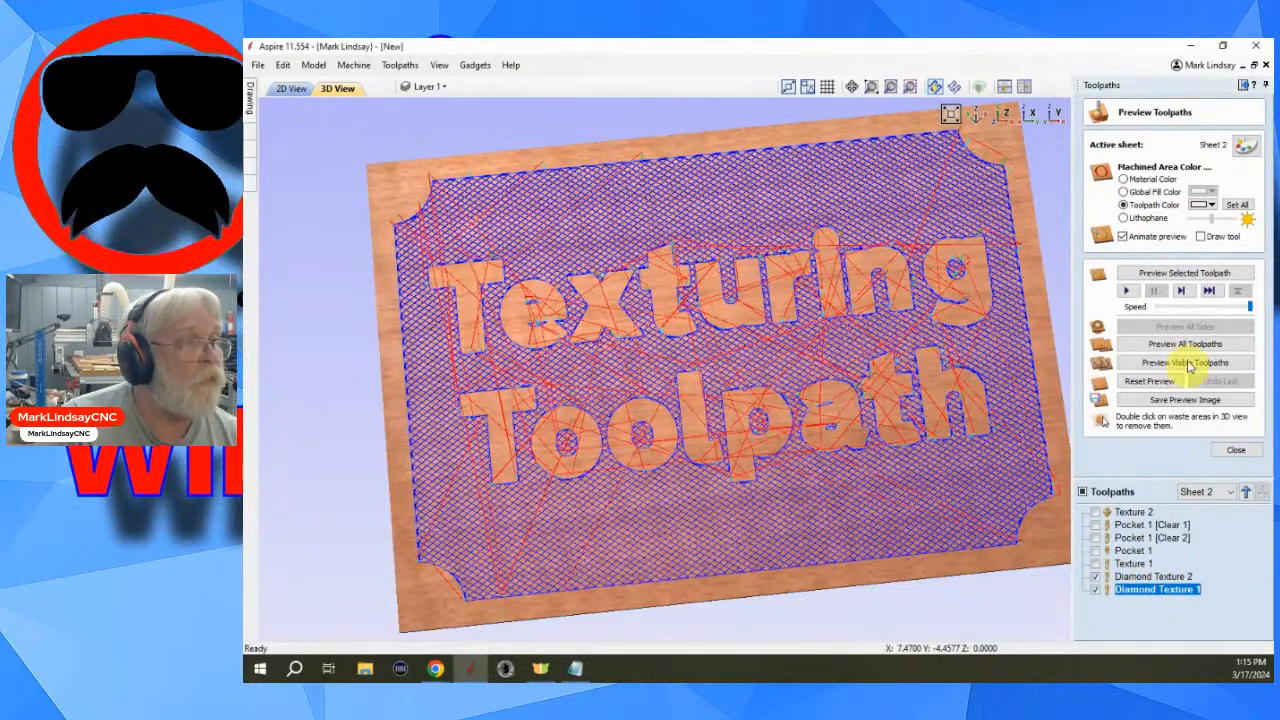
left_click(1183, 273)
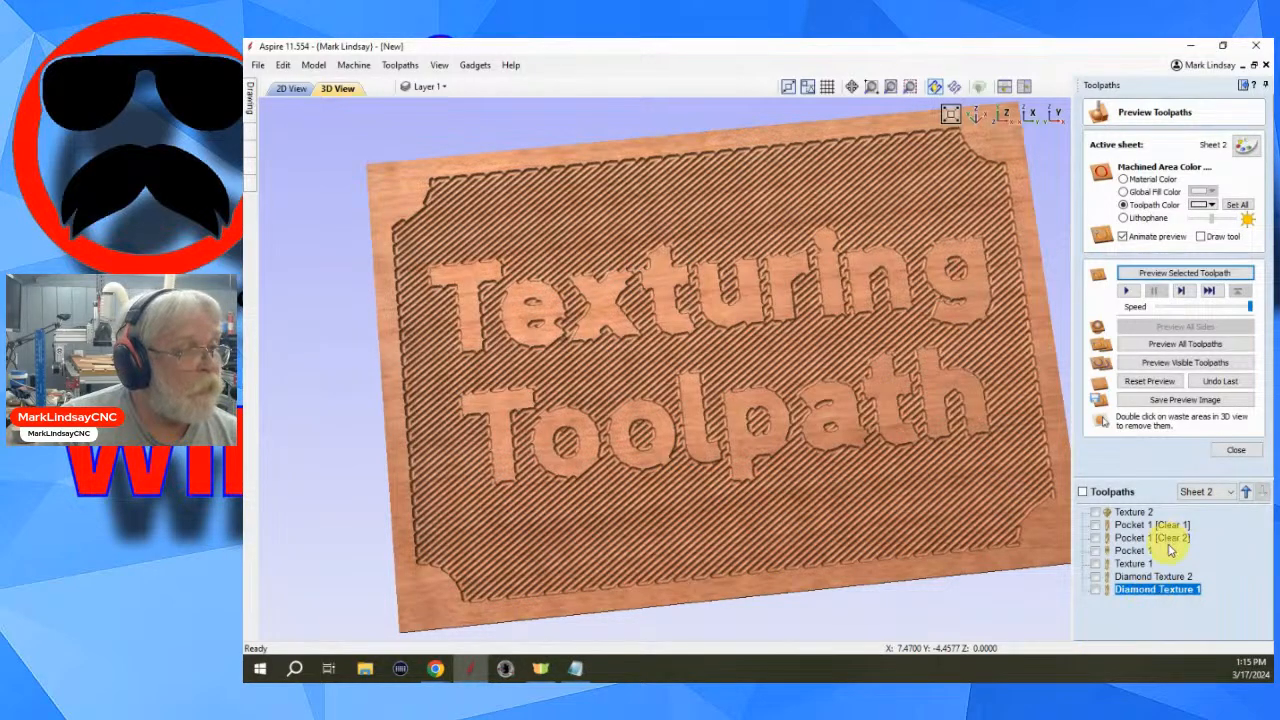
left_click(1160, 576)
left_click(1184, 273)
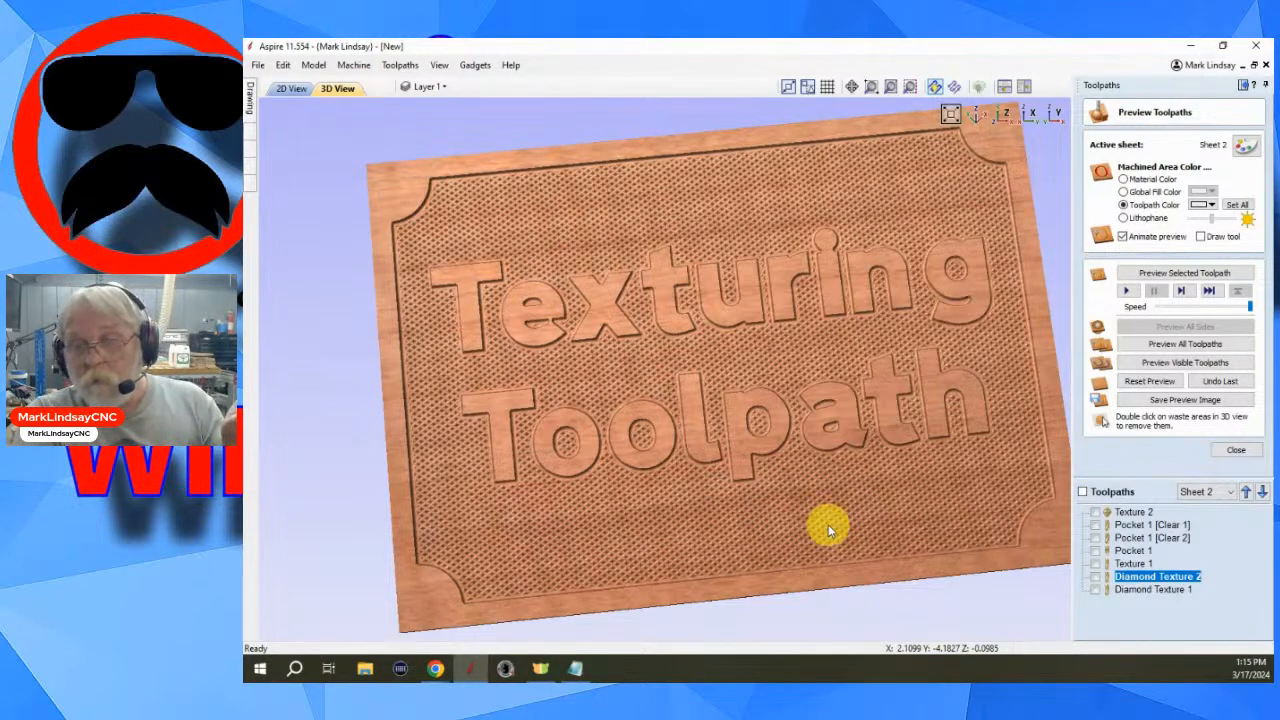
scroll(817, 525, "up", 4)
scroll(817, 523, "down", 3)
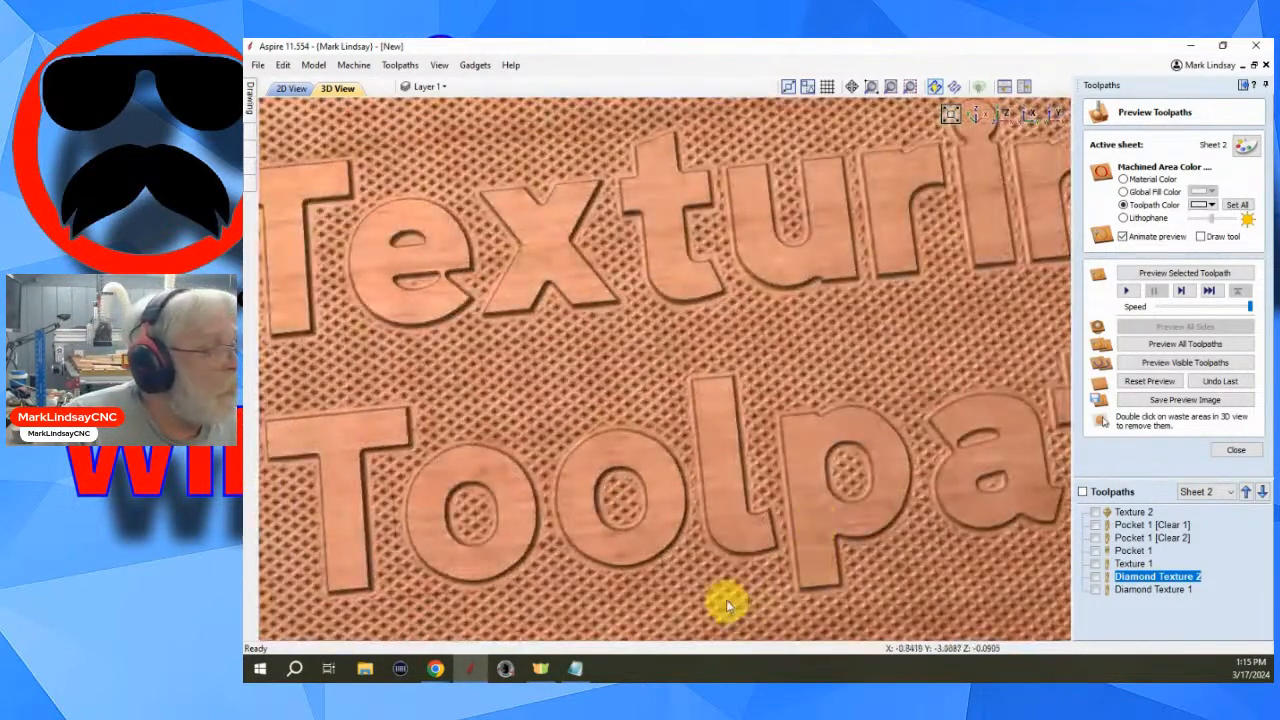
middle_click_drag(730, 595, 680, 383)
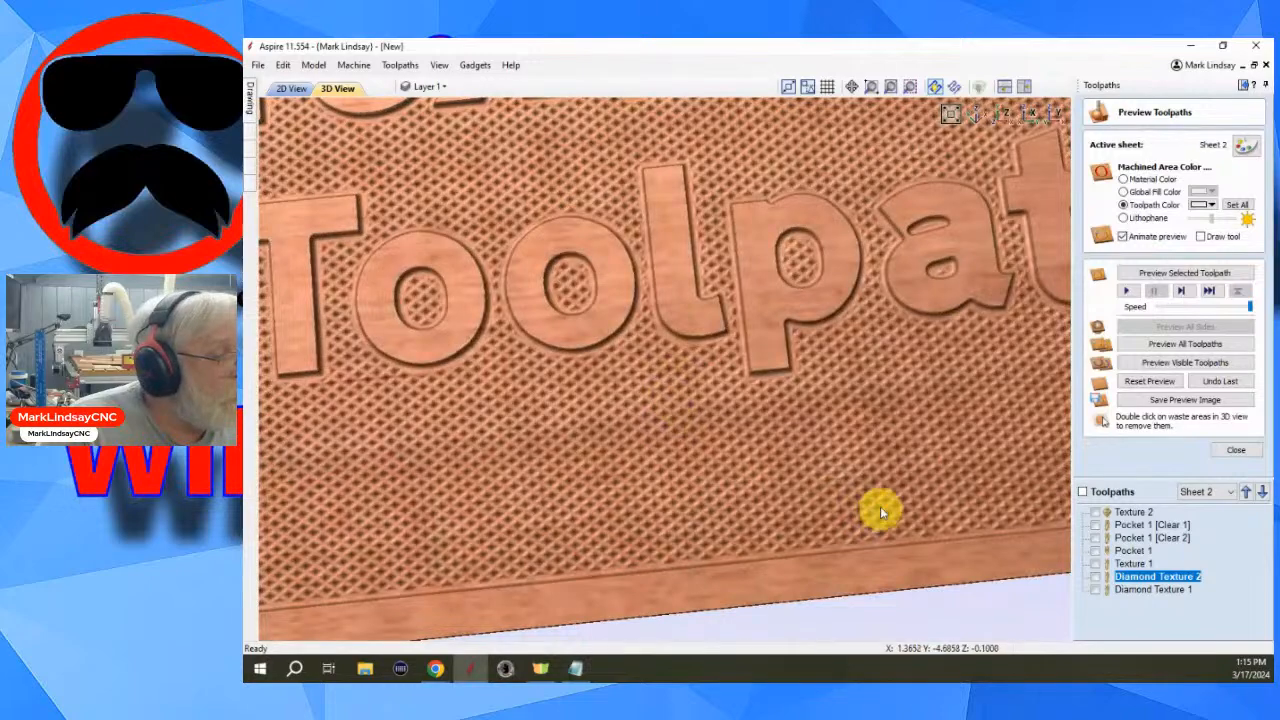
scroll(874, 497, "up", 2)
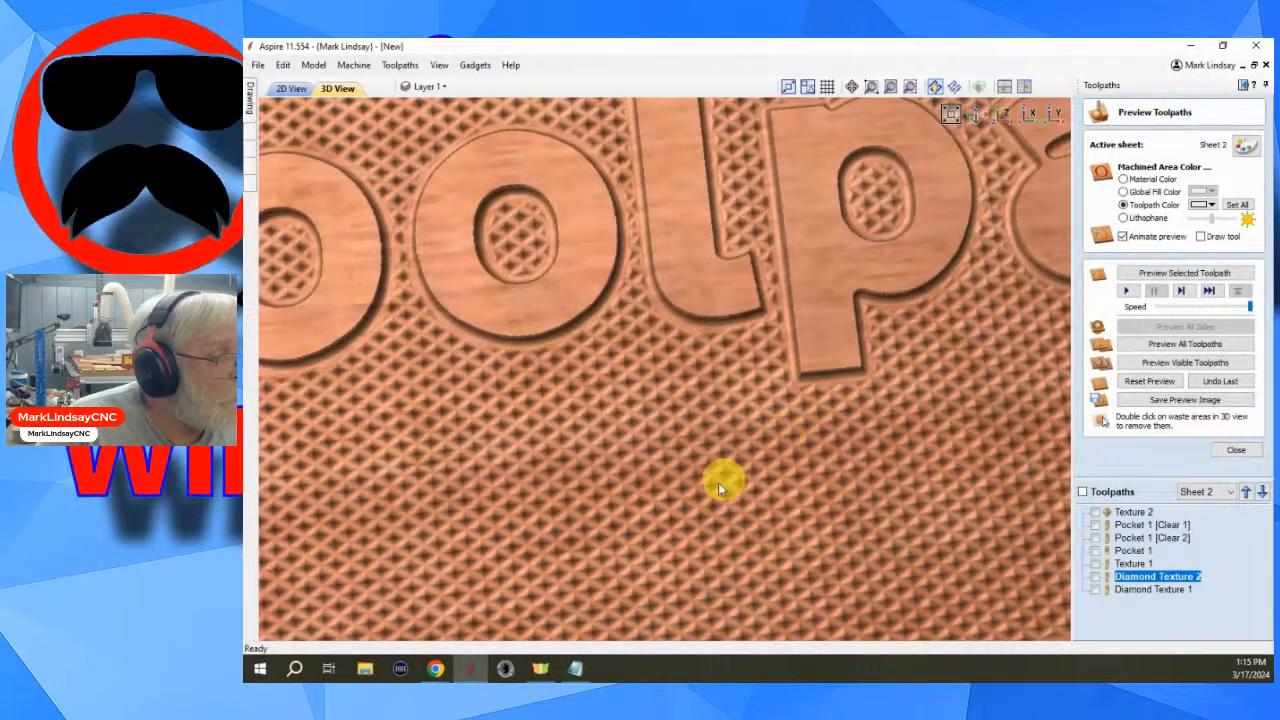
scroll(883, 408, "down", 4)
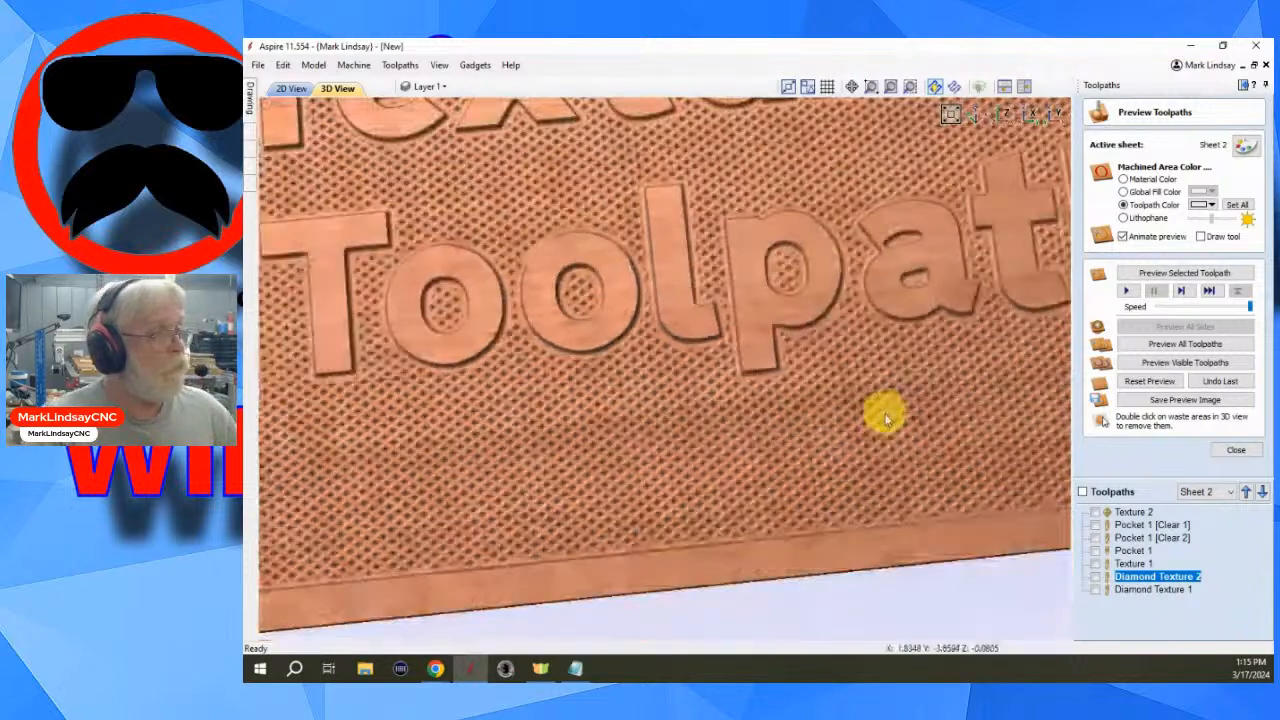
scroll(886, 405, "down", 2)
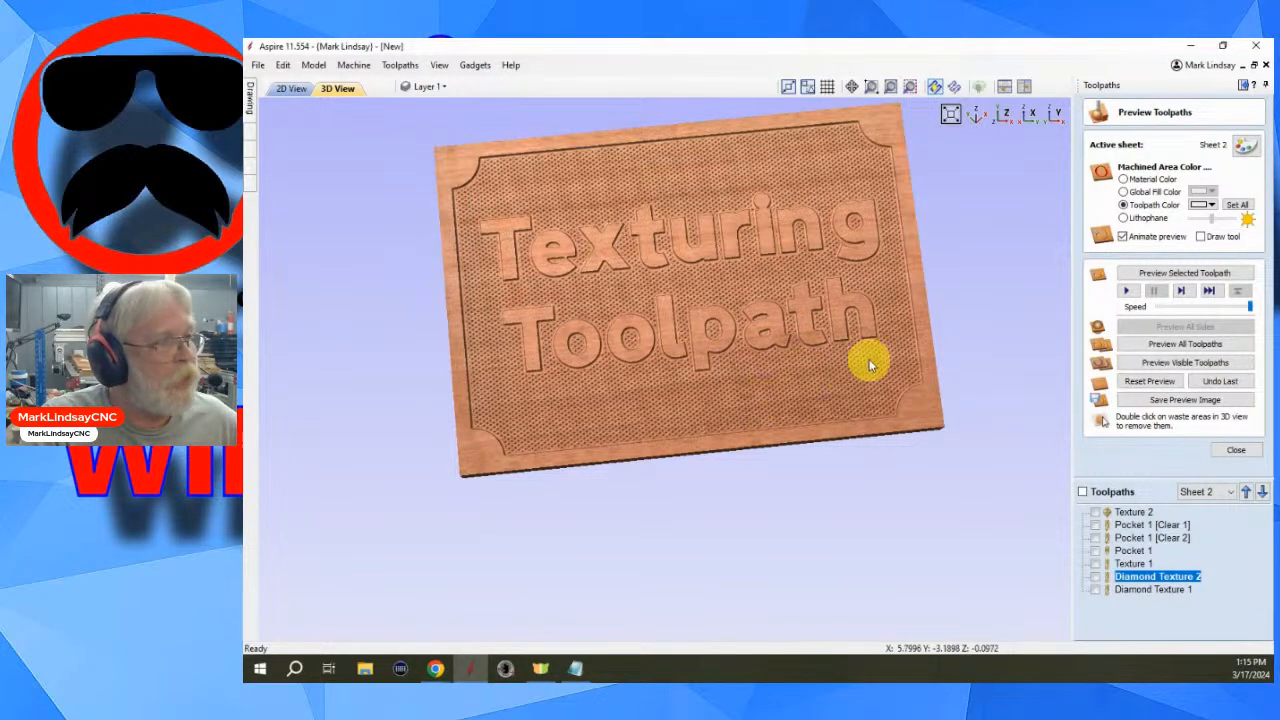
- Examine the textured sign by zooming and orbiting, view it from the top, and close the toolpath preview
scroll(823, 400, "up", 3)
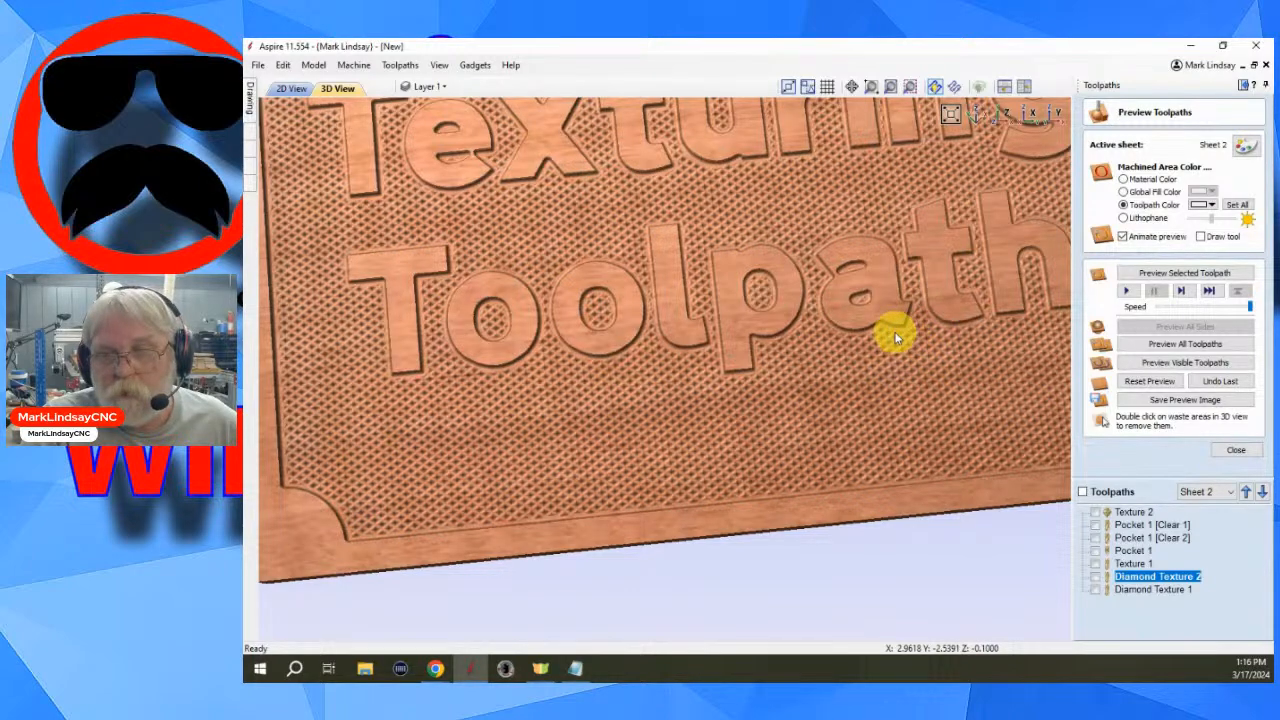
scroll(896, 338, "down", 5)
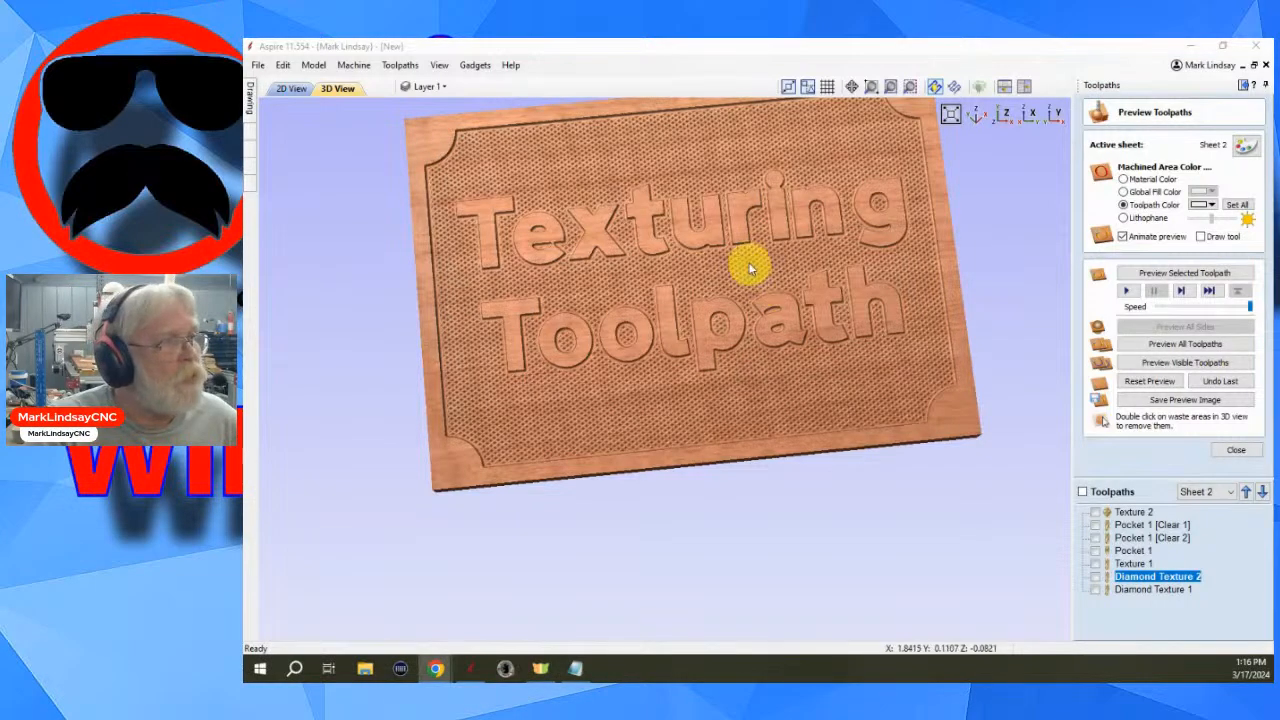
scroll(746, 255, "up", 3)
left_click_drag(797, 220, 757, 391)
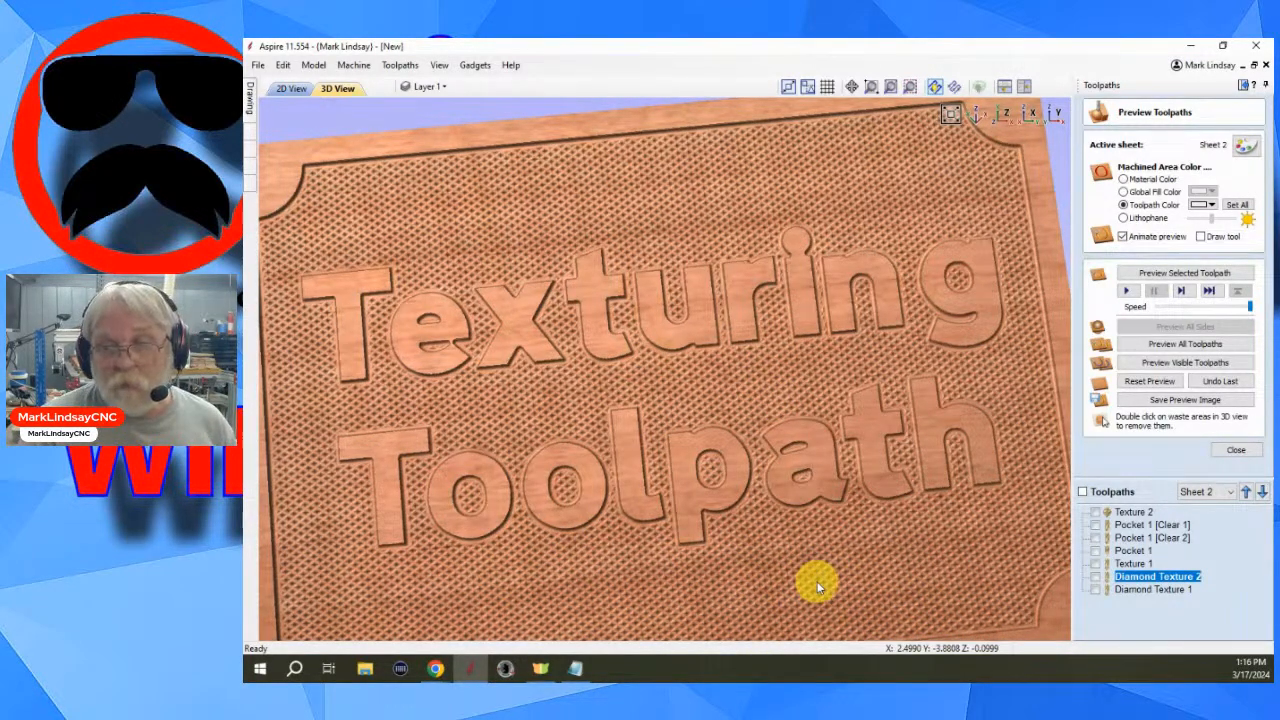
scroll(806, 571, "down", 5)
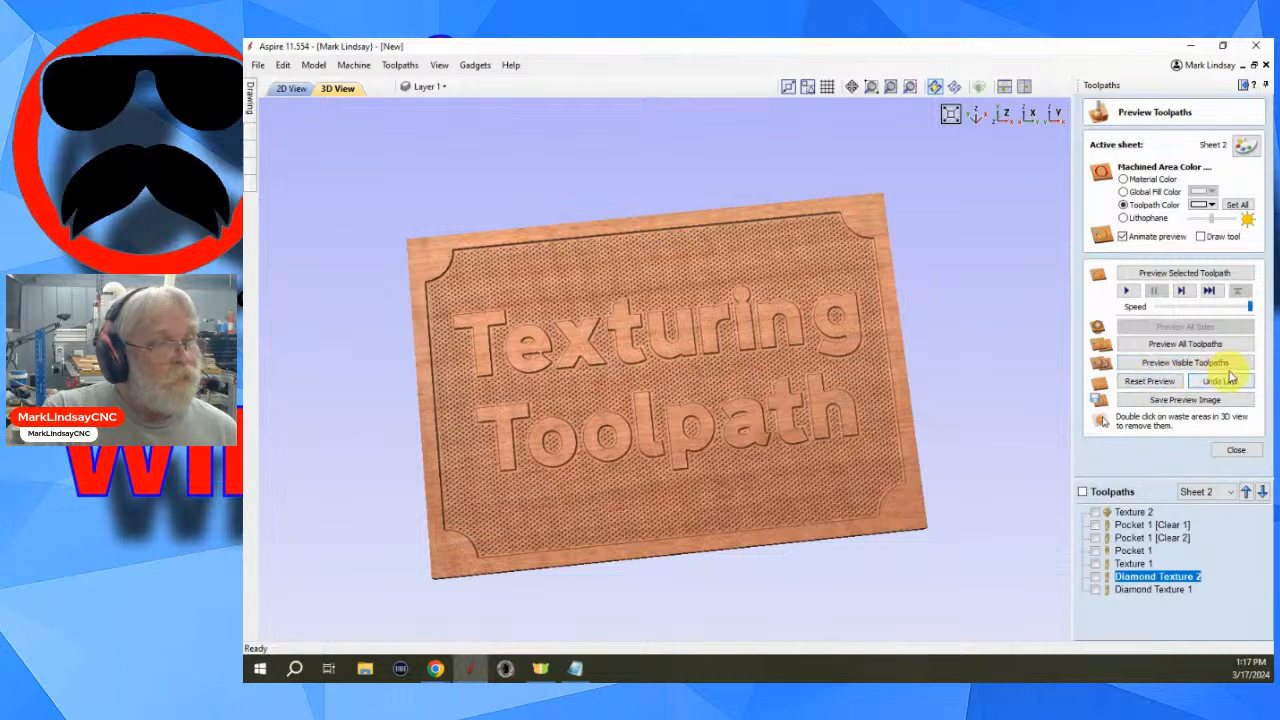
left_click(1005, 114)
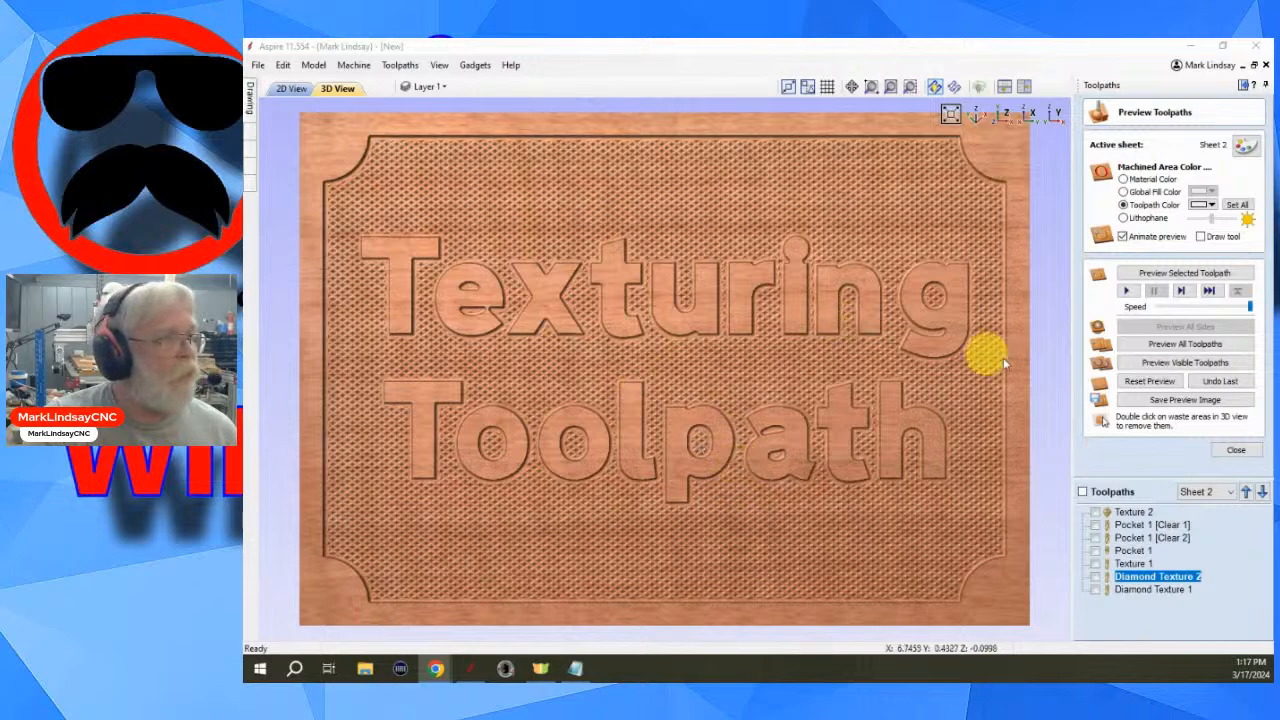
scroll(960, 370, "down", 3)
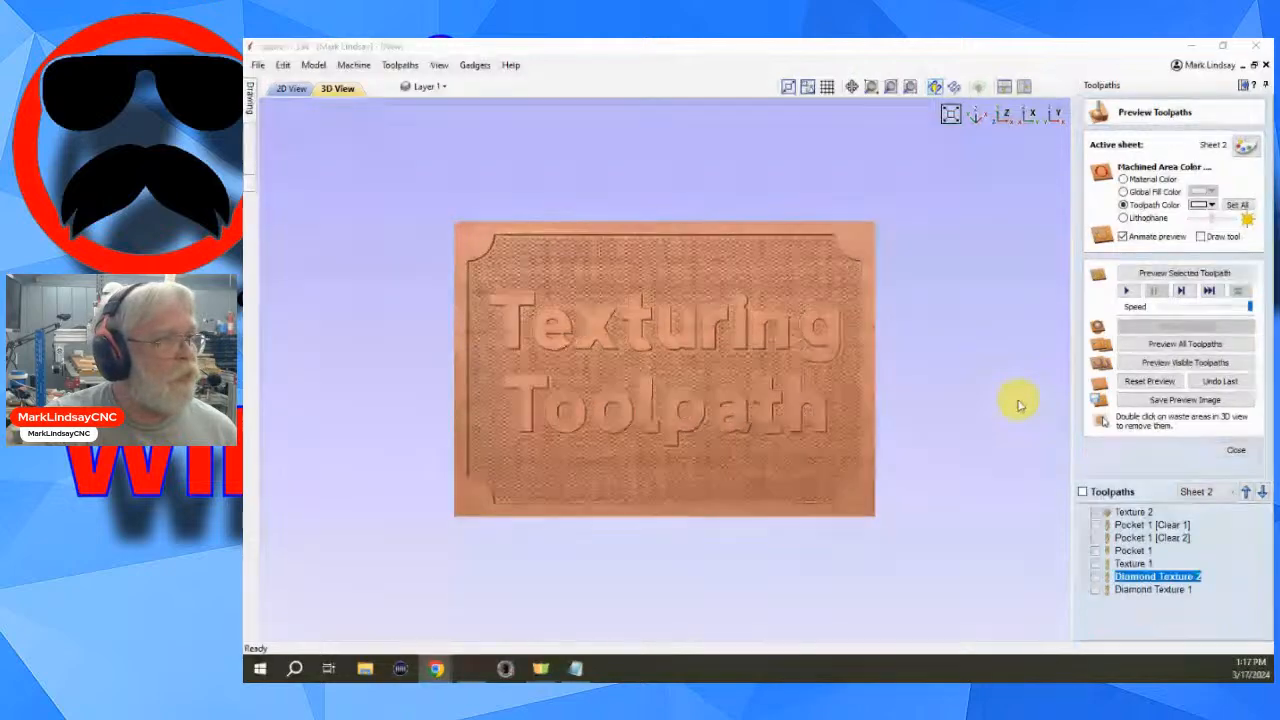
left_click(1235, 449)
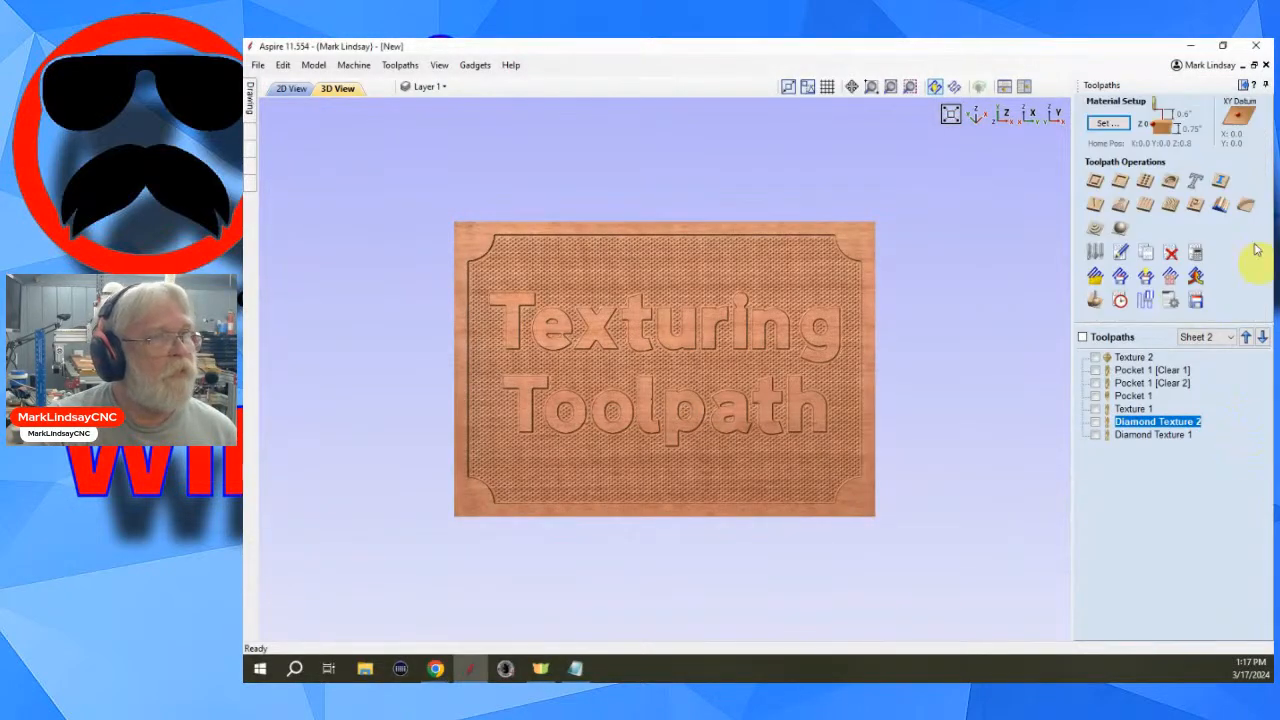
- In 2D view on Sheet 1, draw a rectangle about 79 x 10 inches with 1-inch radiused internal corners and center it horizontally
left_click(1243, 85)
left_click(453, 88)
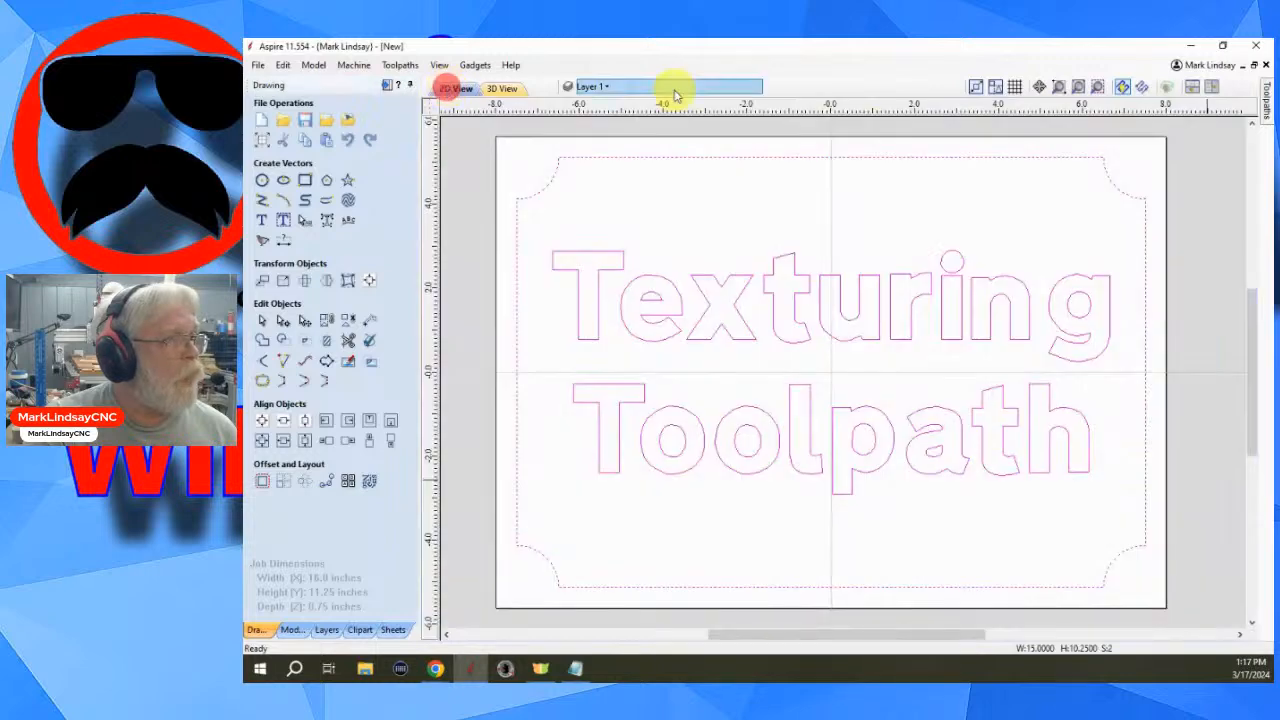
scroll(917, 228, "down", 5)
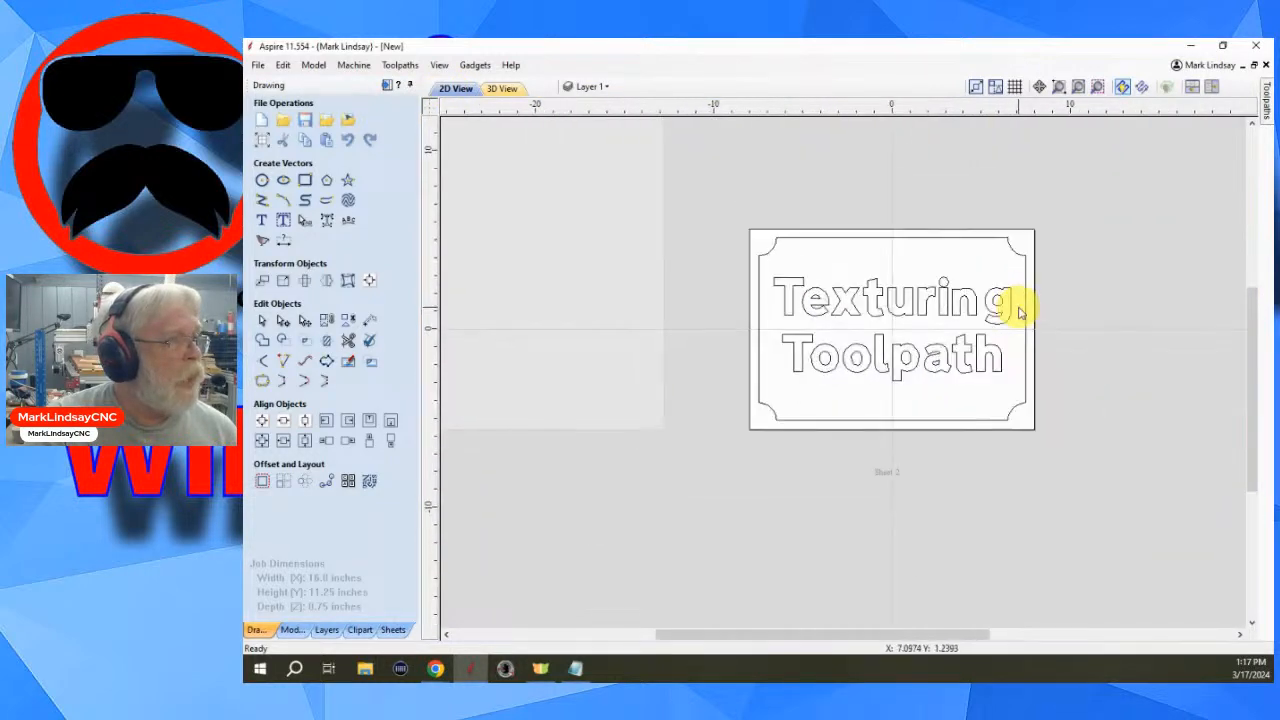
double_click(563, 263)
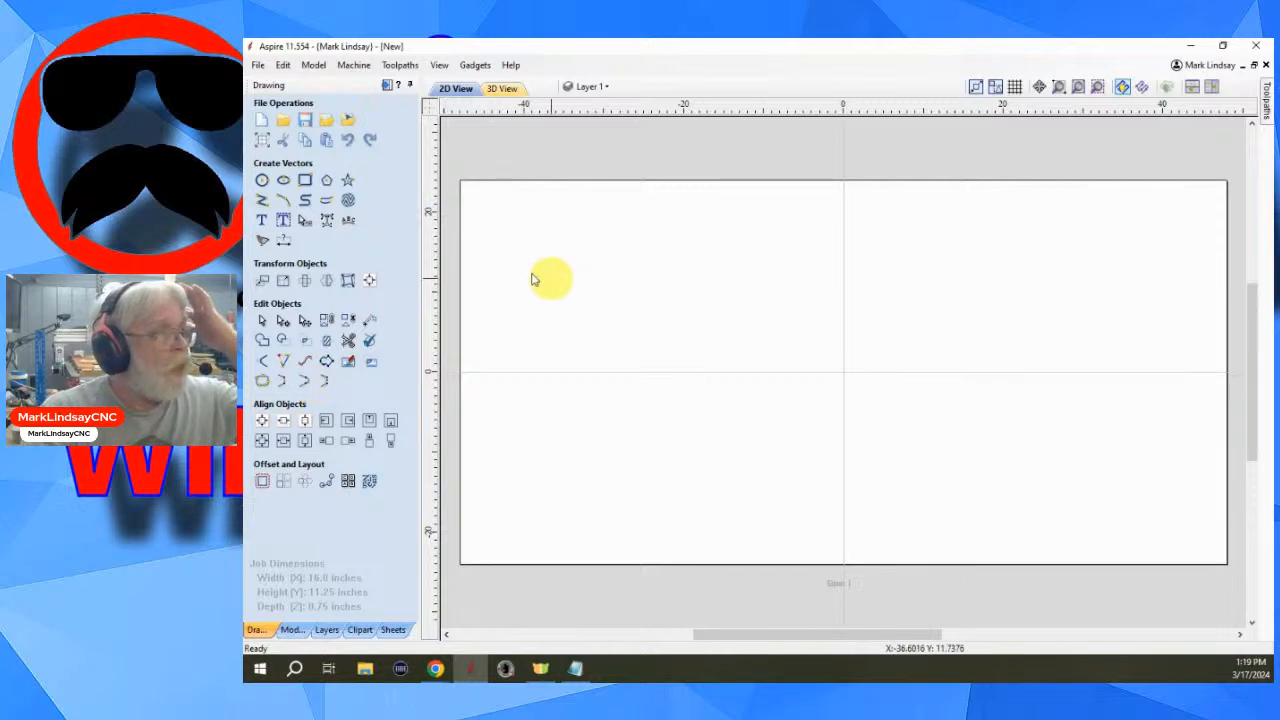
left_click(305, 180)
left_click(571, 260)
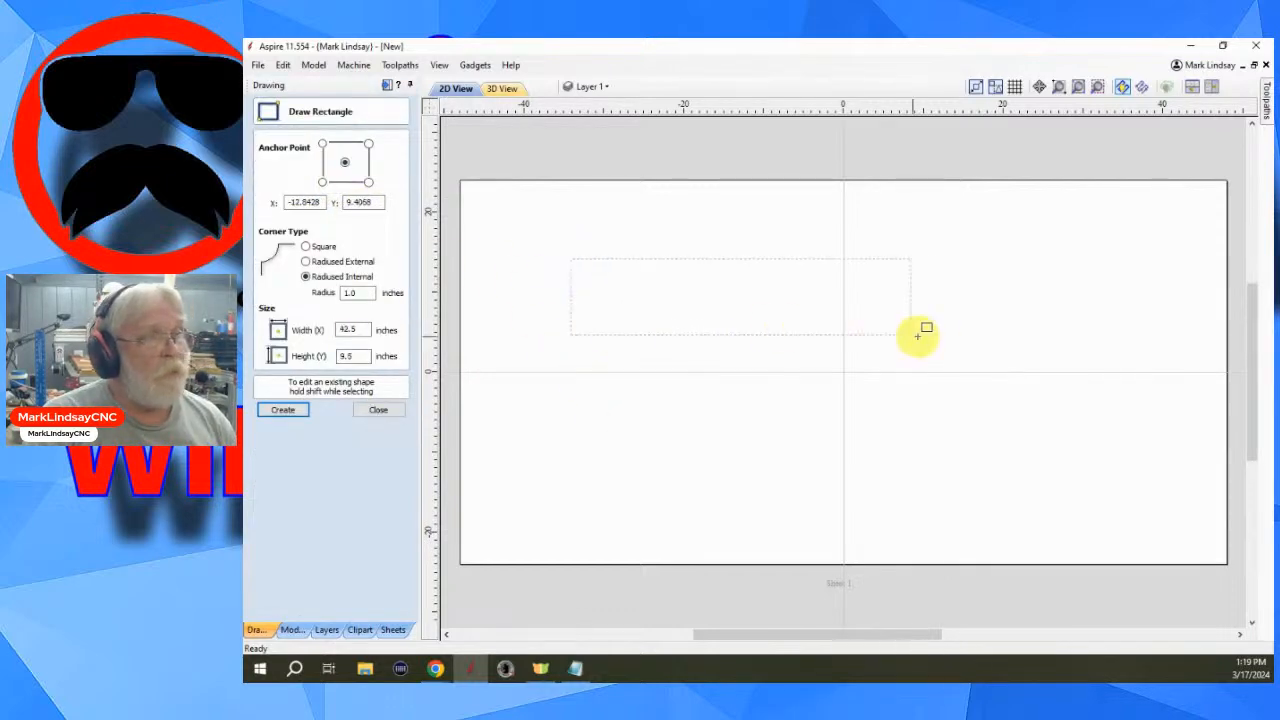
left_click(1205, 339)
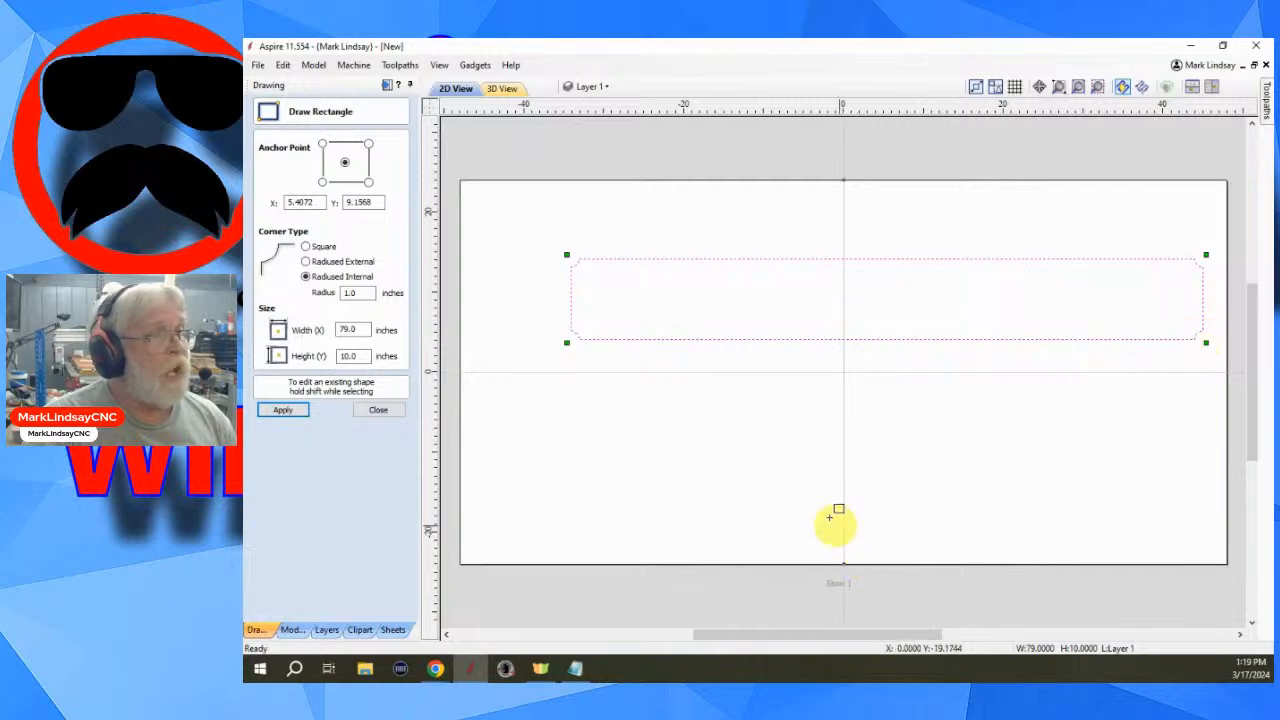
left_click(378, 412)
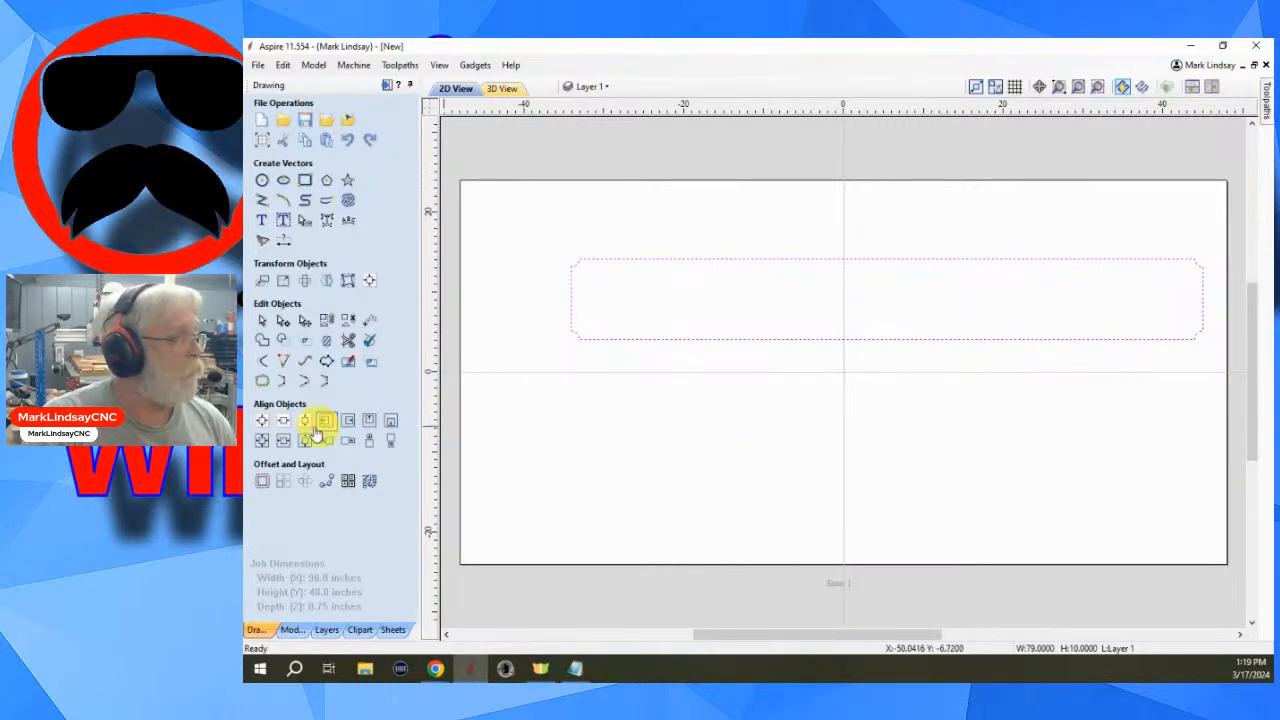
left_click(278, 424)
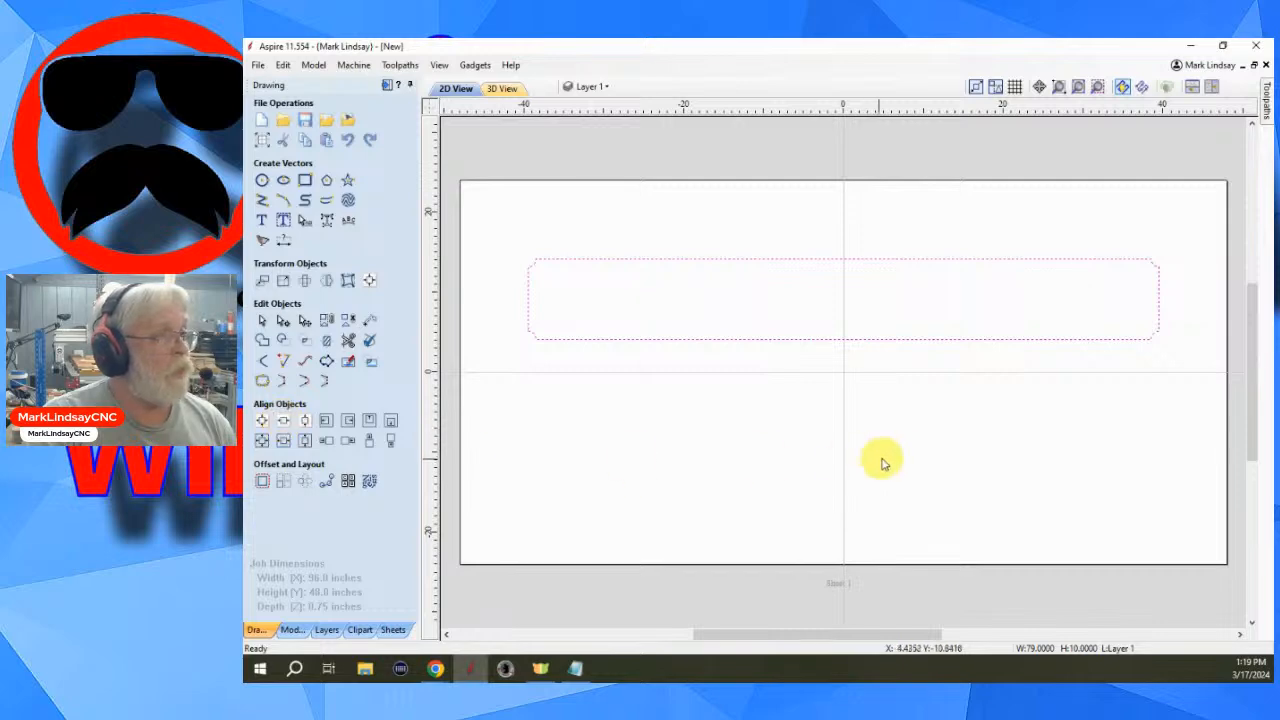
left_click(928, 448)
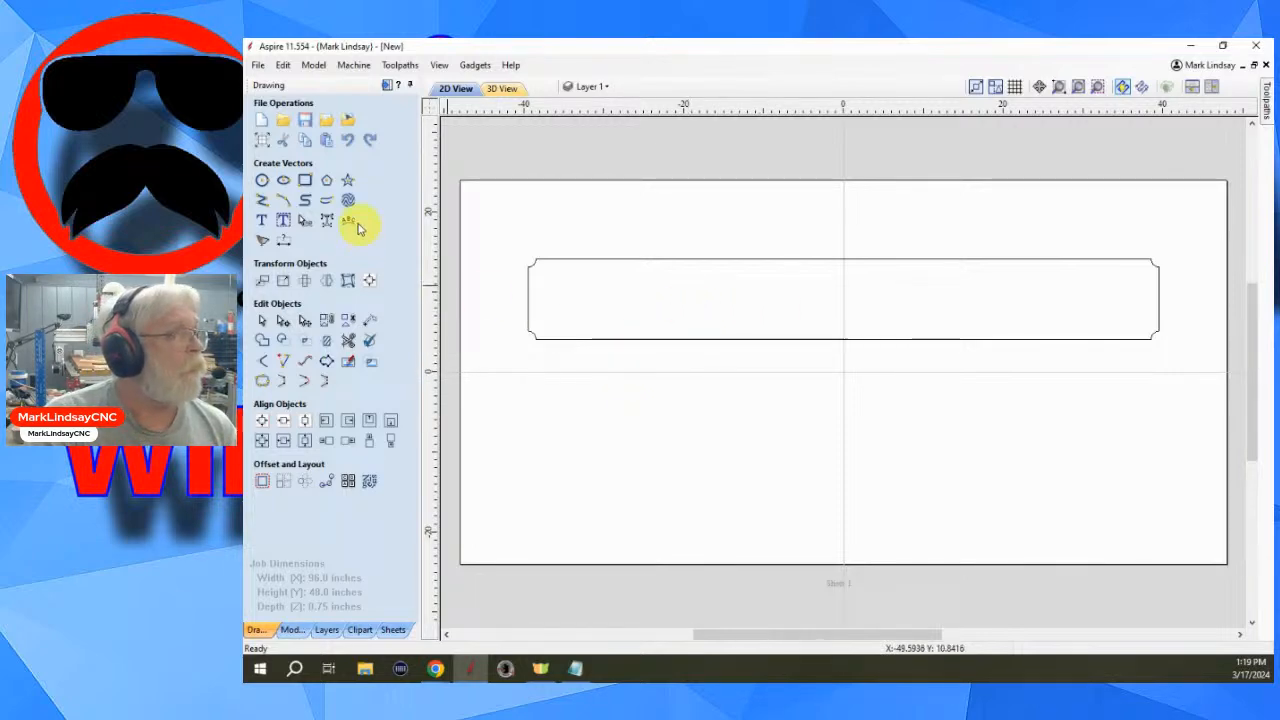
- Draw a small rectangle about 5.7 x 0.3 inches near the large rectangle's upper-left area and switch it to square corners
left_click(306, 181)
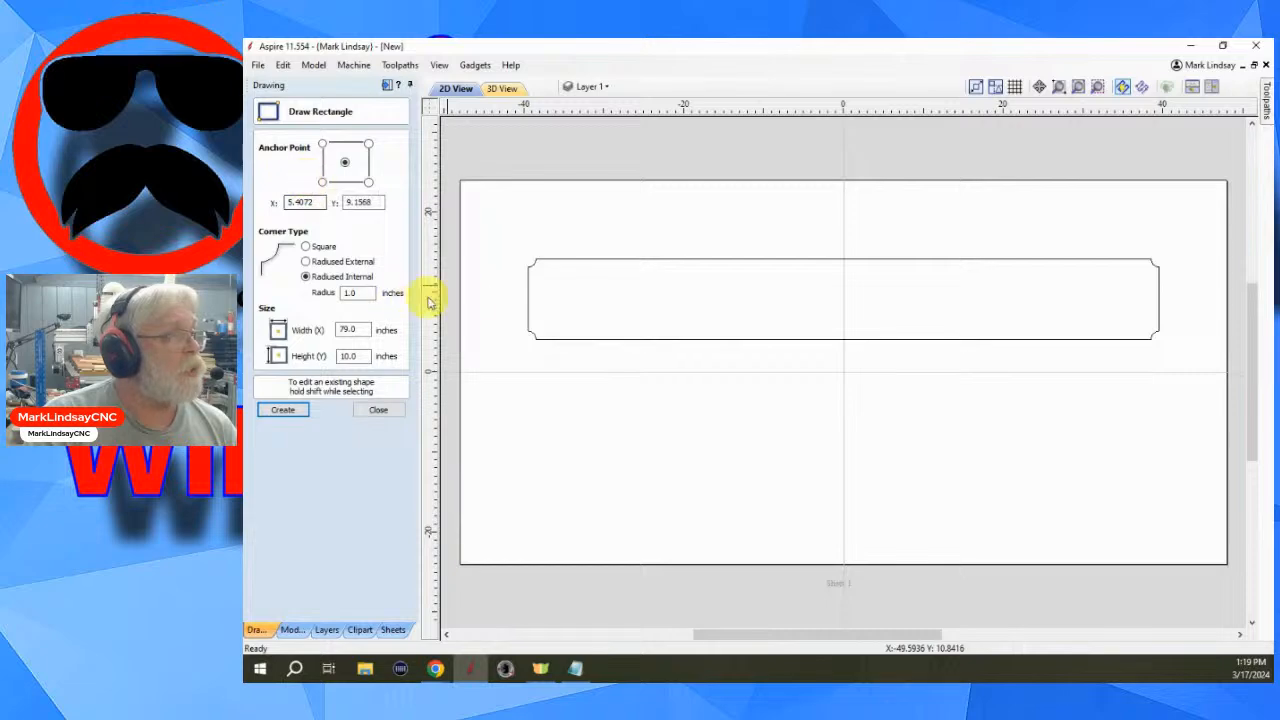
scroll(567, 274, "up", 5)
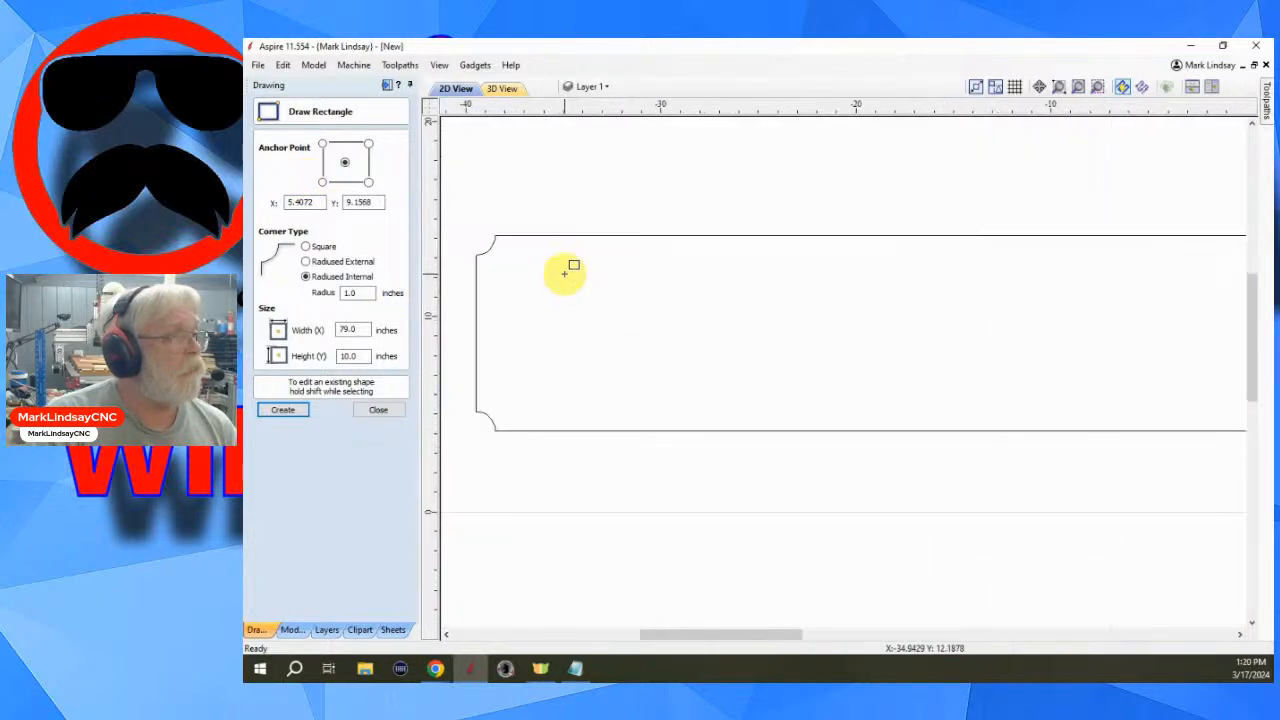
scroll(571, 263, "up", 1)
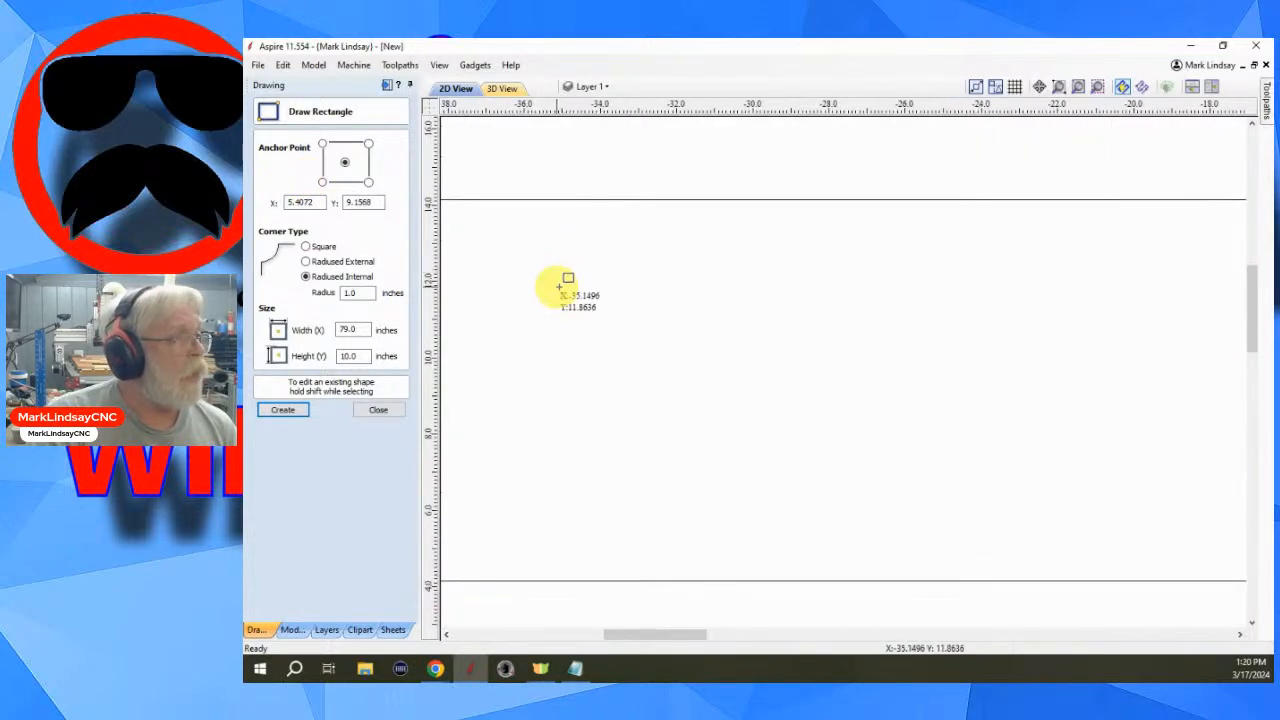
left_click_drag(521, 246, 741, 258)
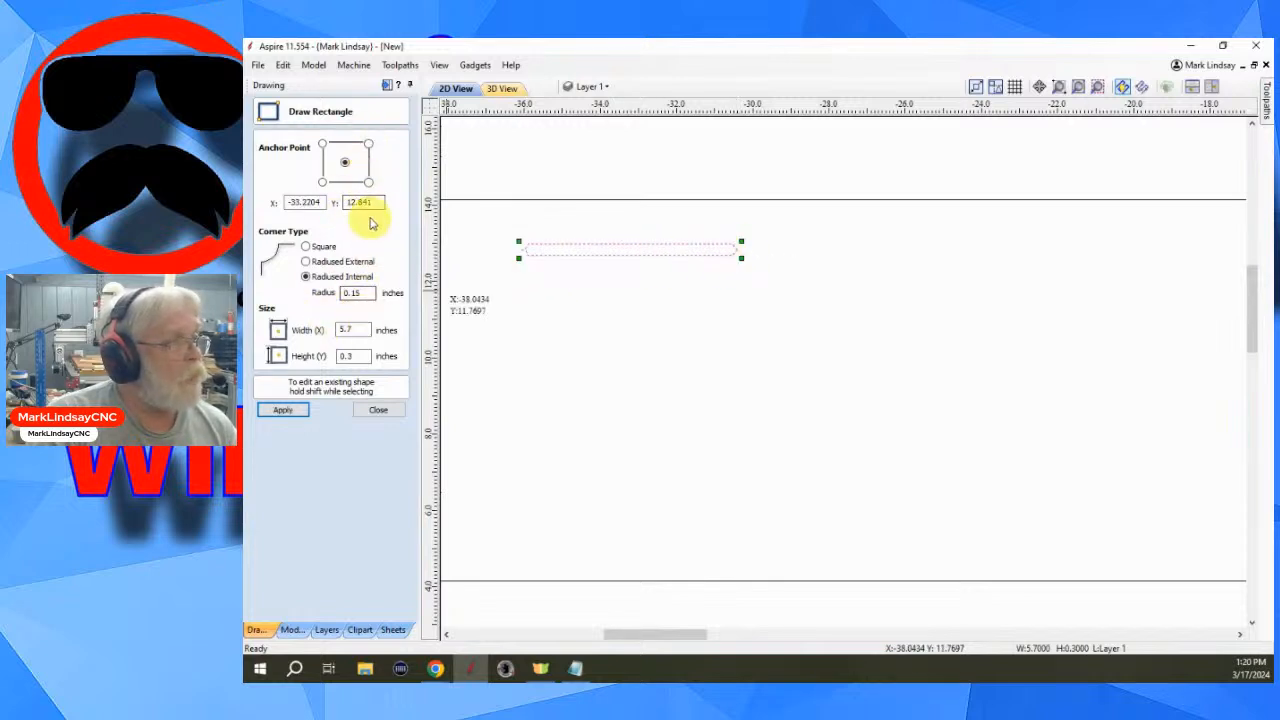
left_click(314, 246)
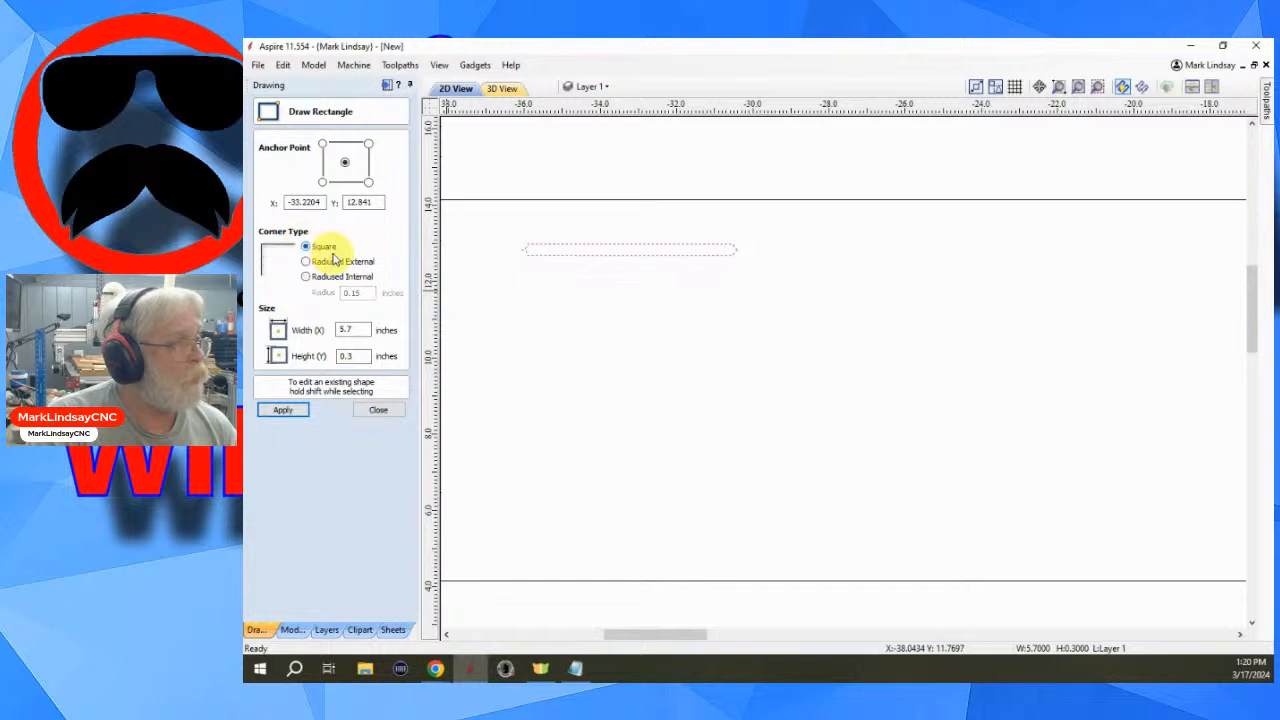
left_click(284, 411)
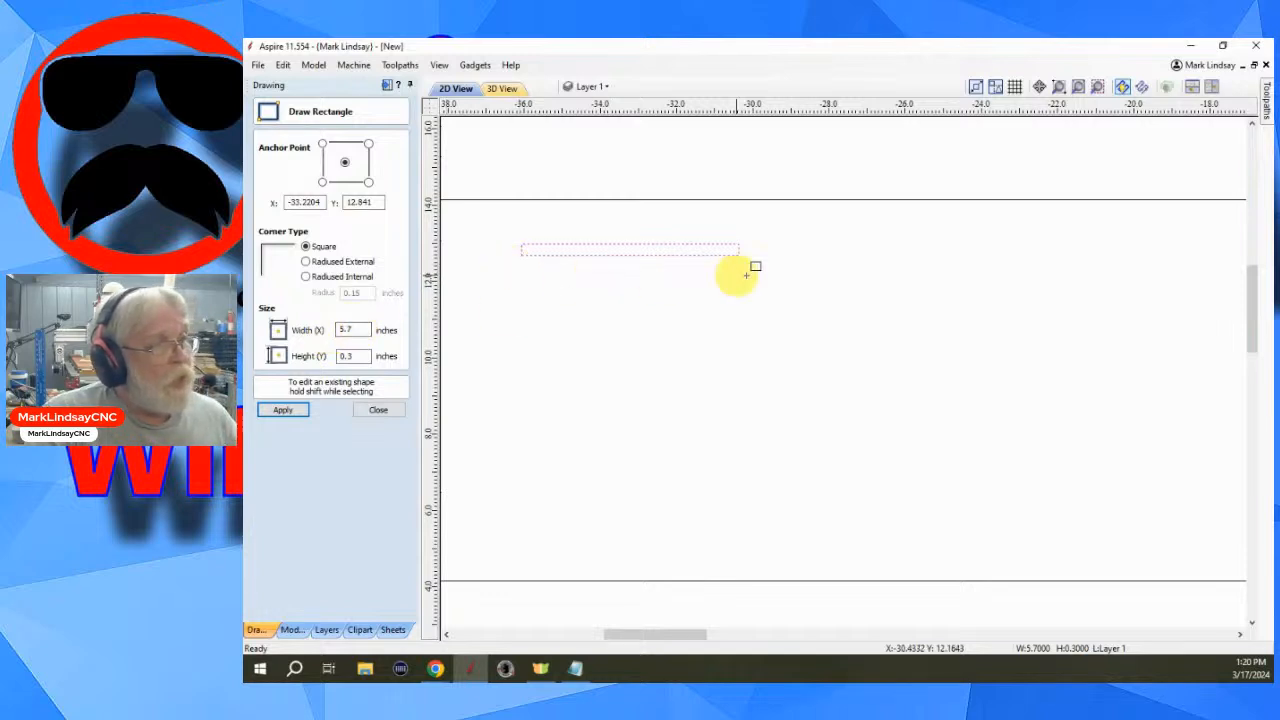
- Resize the small rectangle to 2 inches wide and 0.1 inch high
double_click(350, 330)
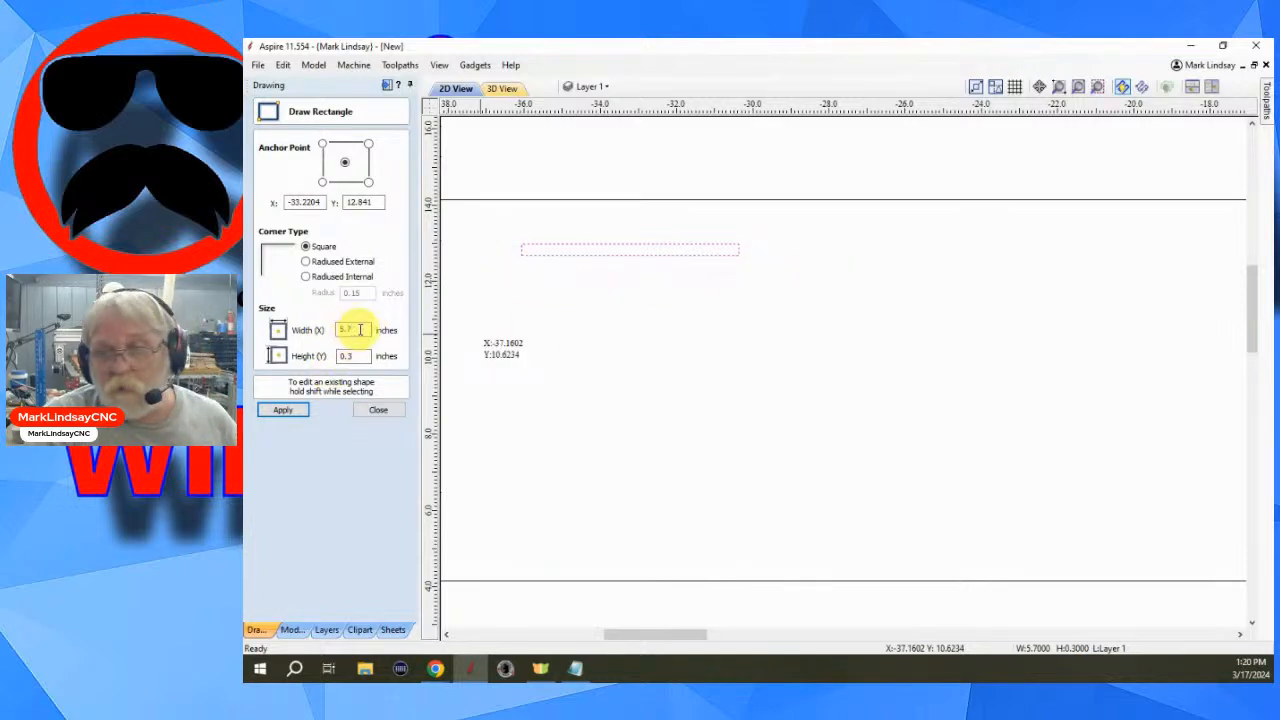
double_click(351, 329)
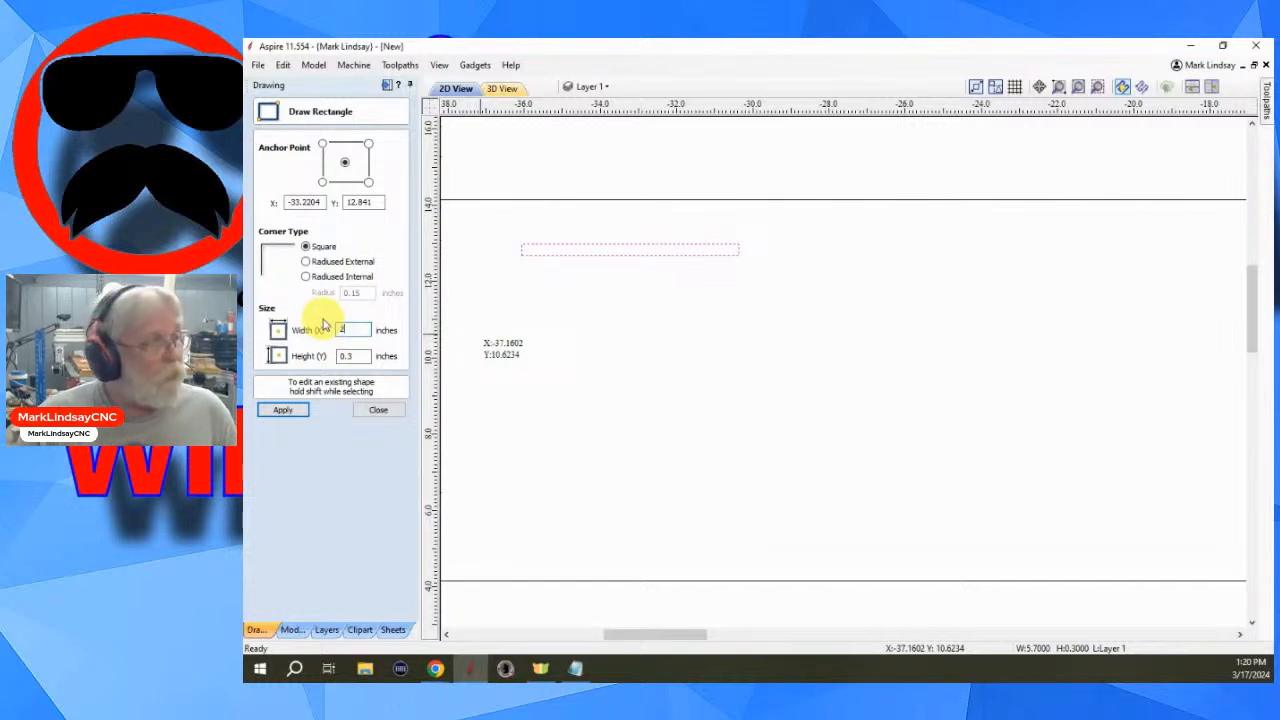
type("2")
double_click(349, 358)
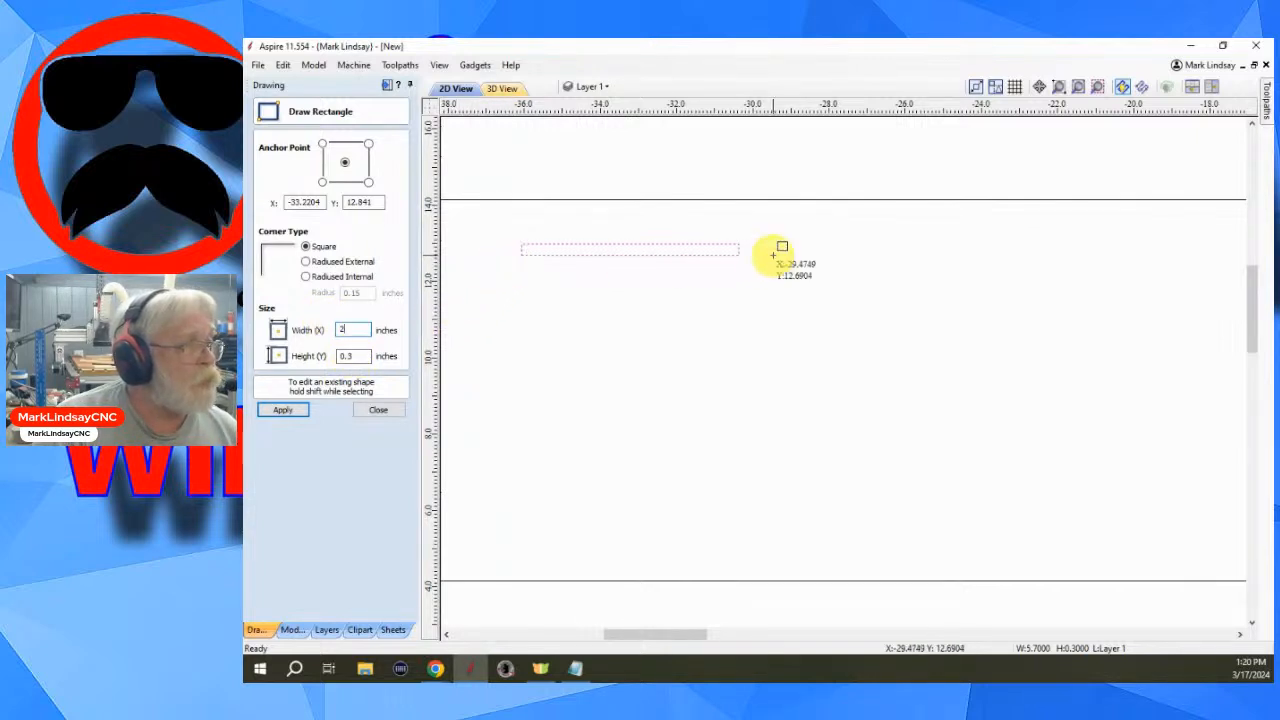
left_click_drag(357, 356, 335, 358)
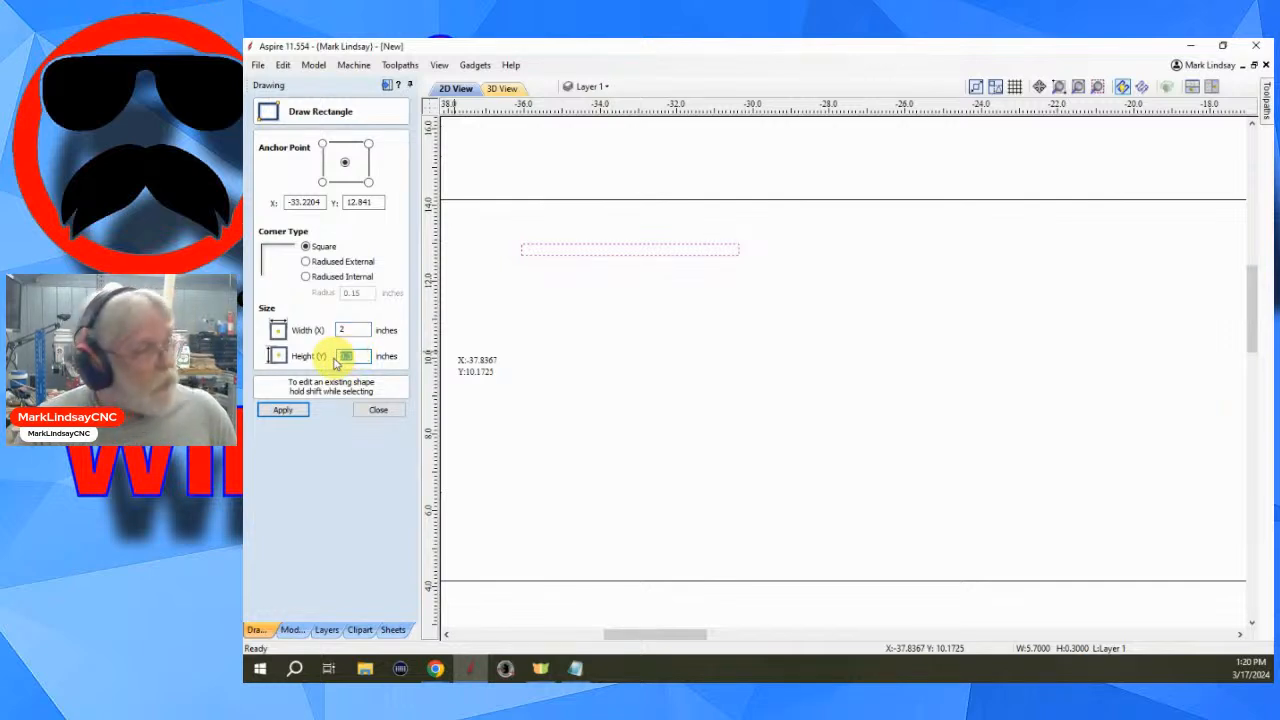
type("6.5")
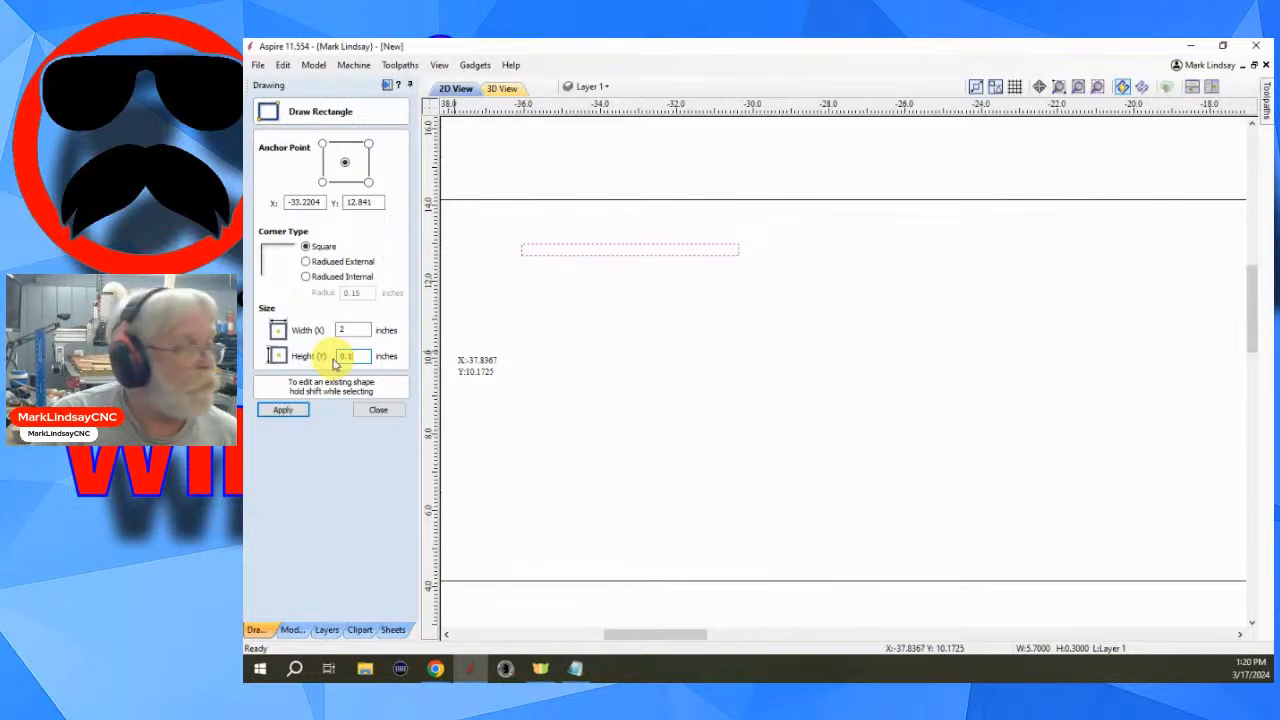
left_click(280, 412)
left_click(280, 412)
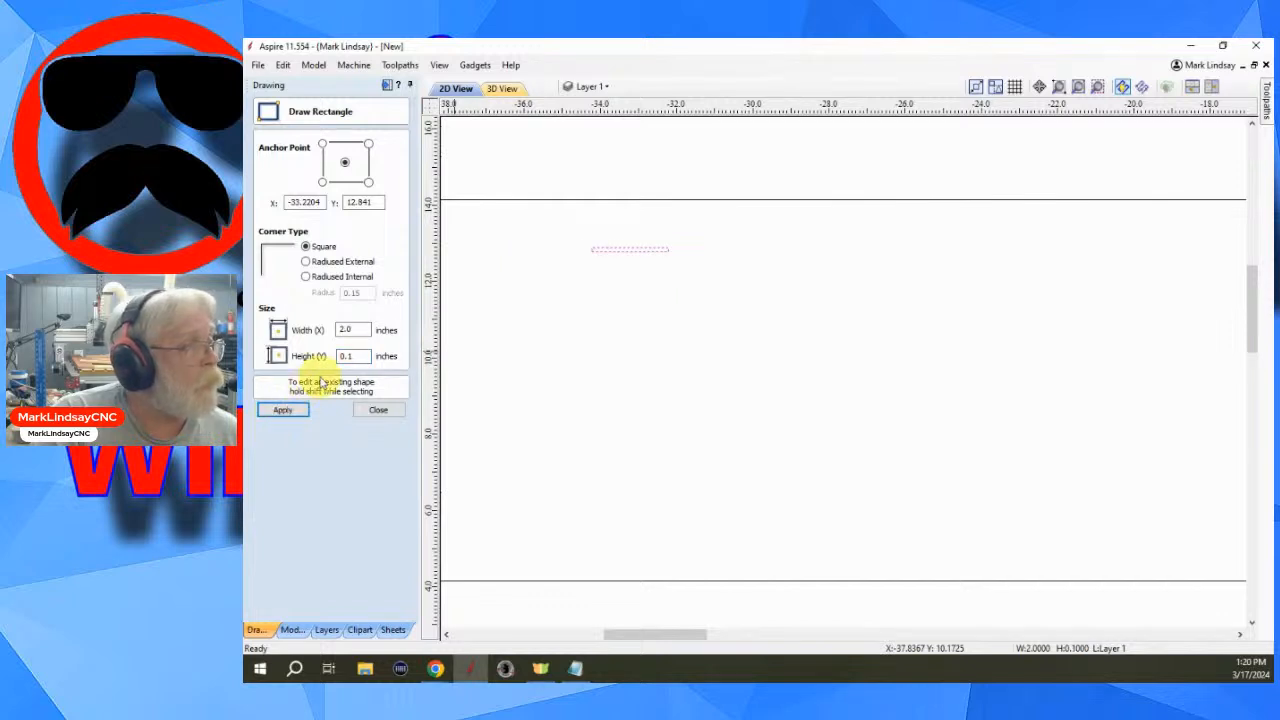
- Set the small rectangle's height to 0.01 inch, apply it and close the rectangle tool
scroll(607, 252, "up", 2)
scroll(612, 248, "up", 3)
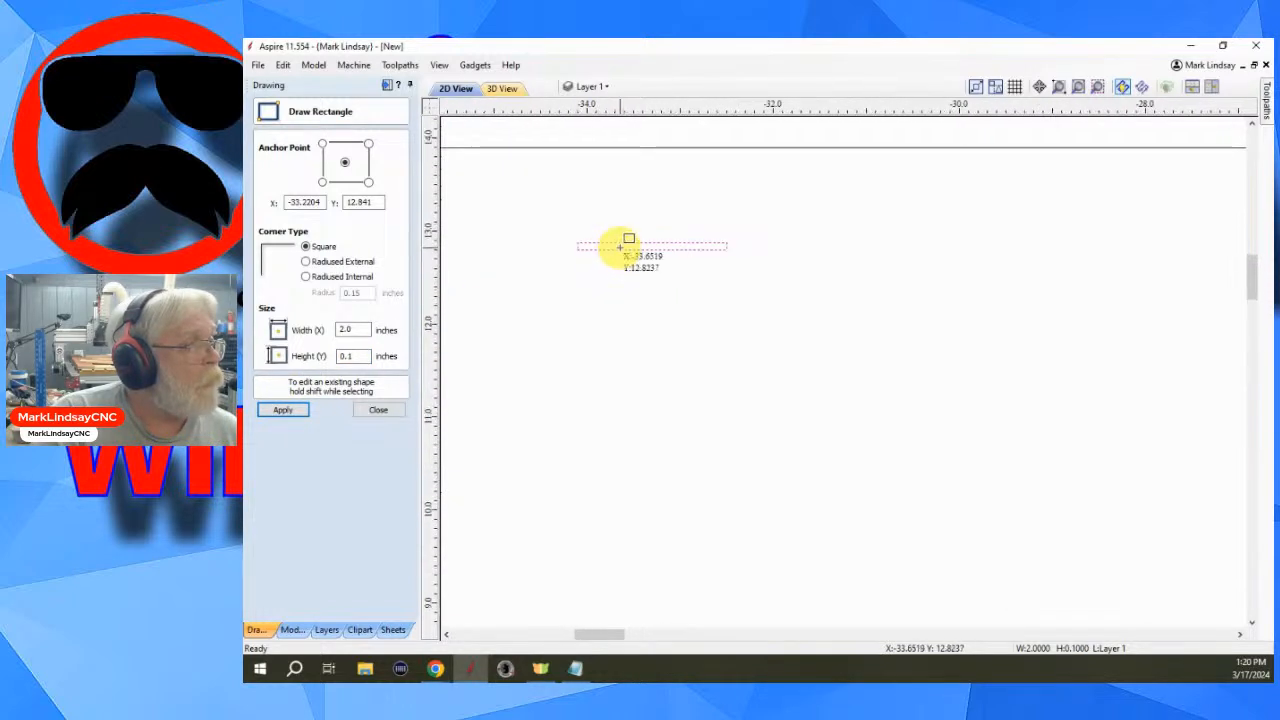
scroll(656, 245, "up", 1)
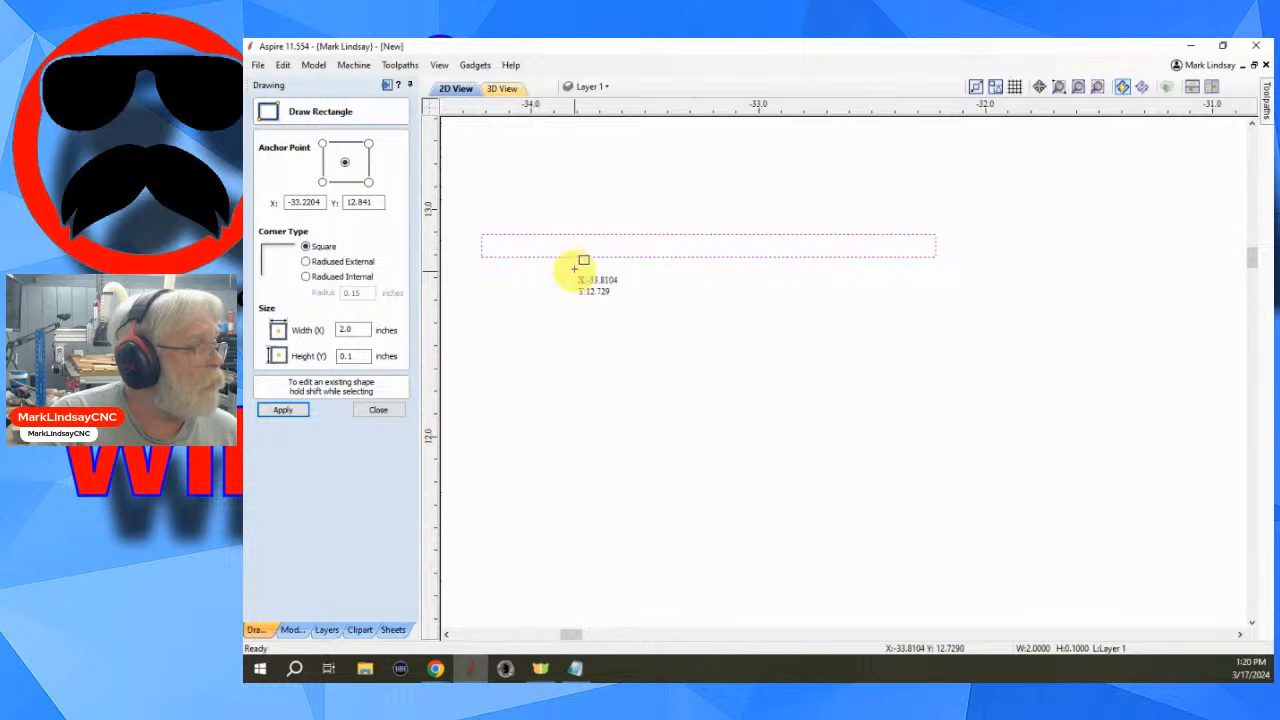
double_click(350, 356)
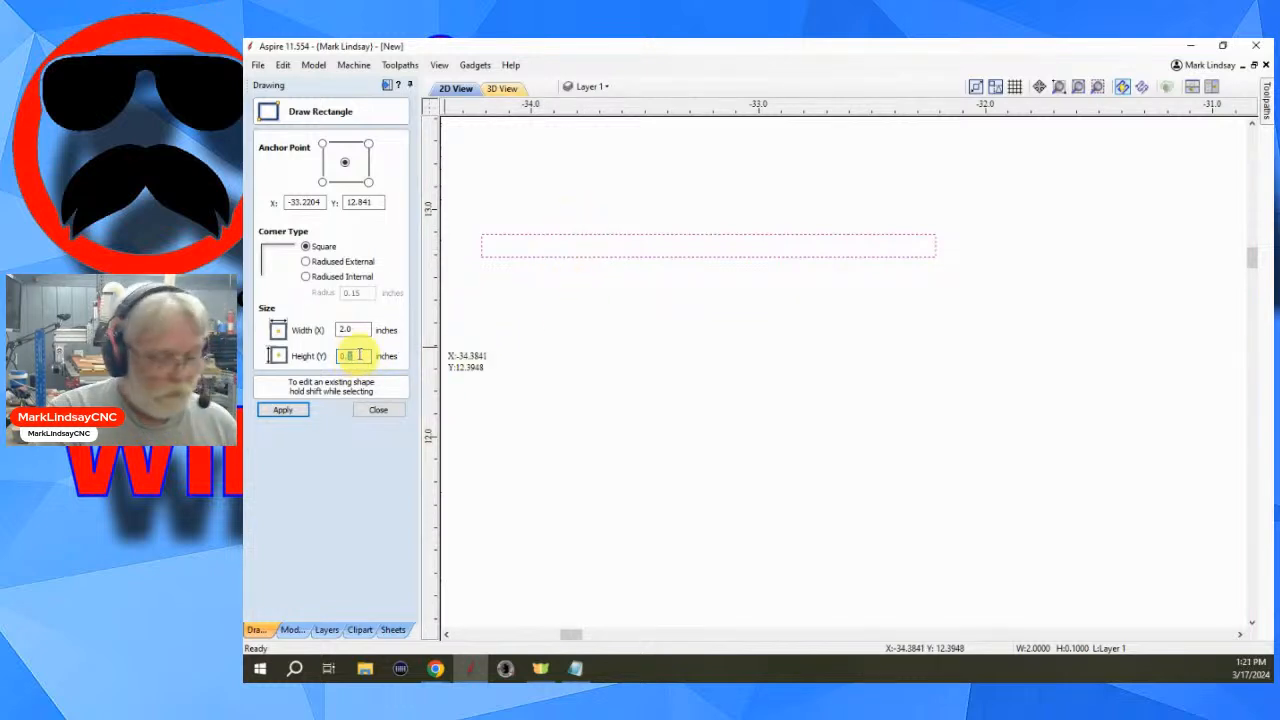
type("01")
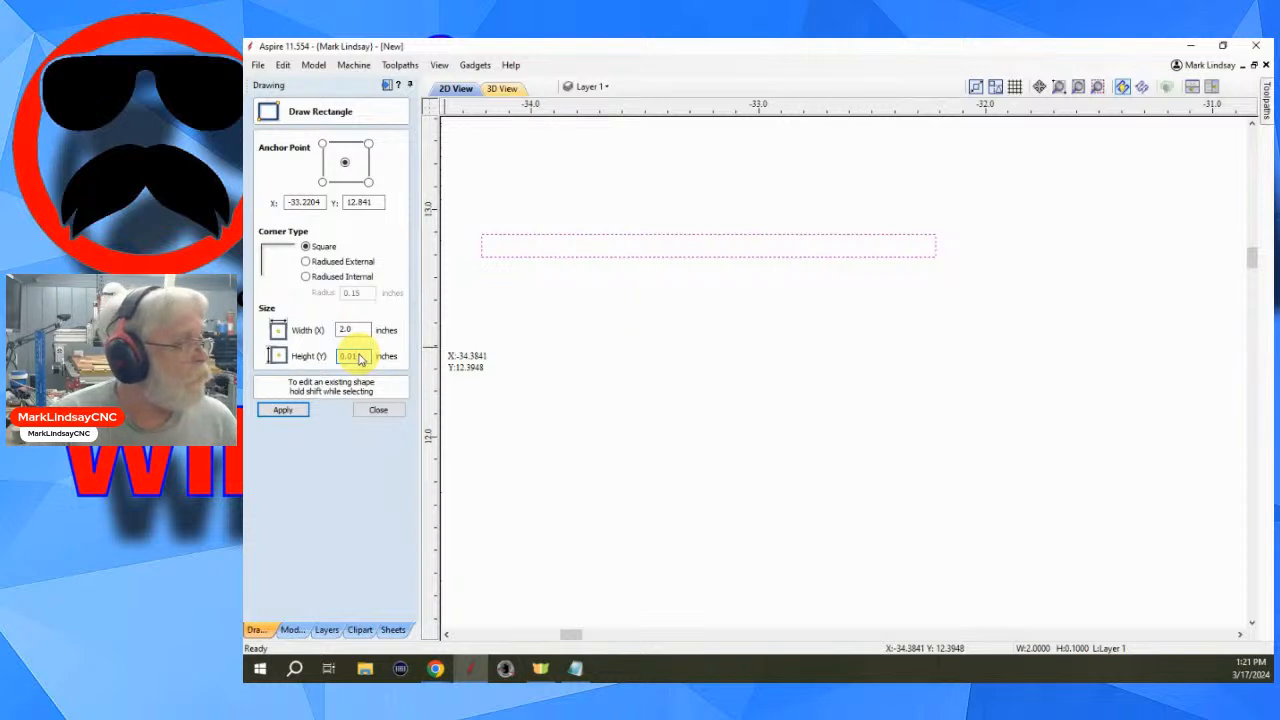
left_click(285, 411)
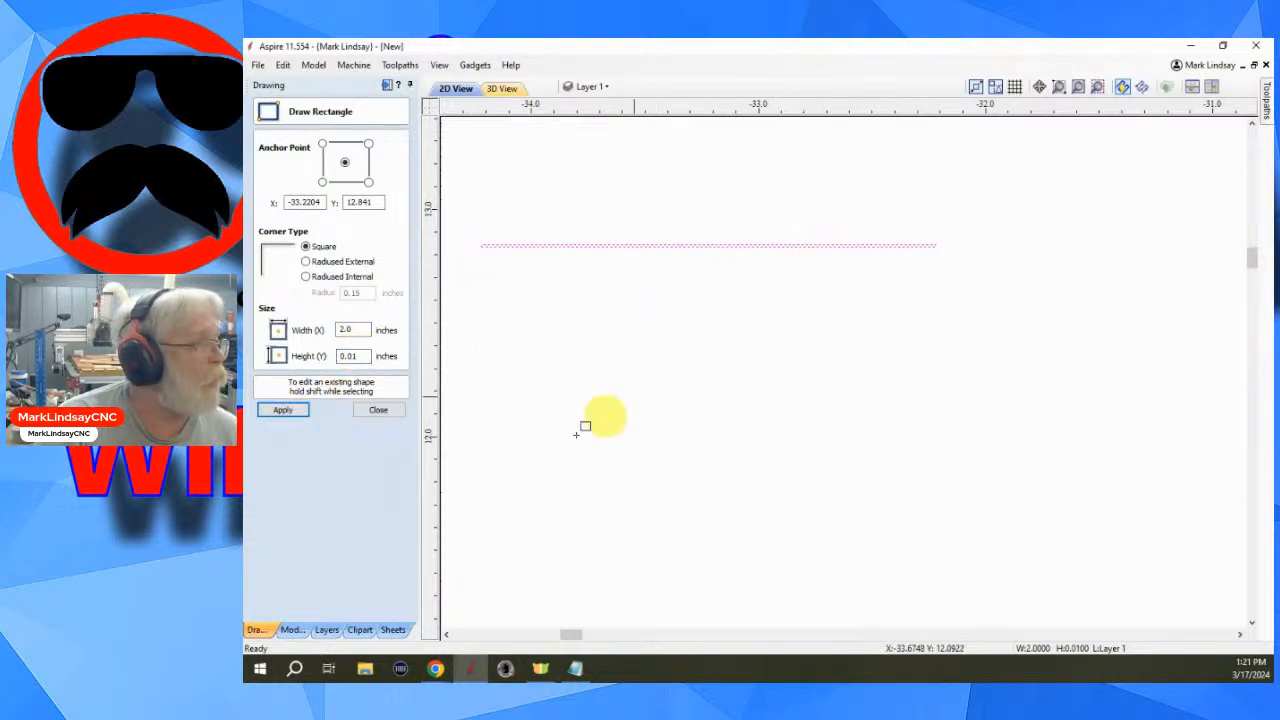
left_click(376, 410)
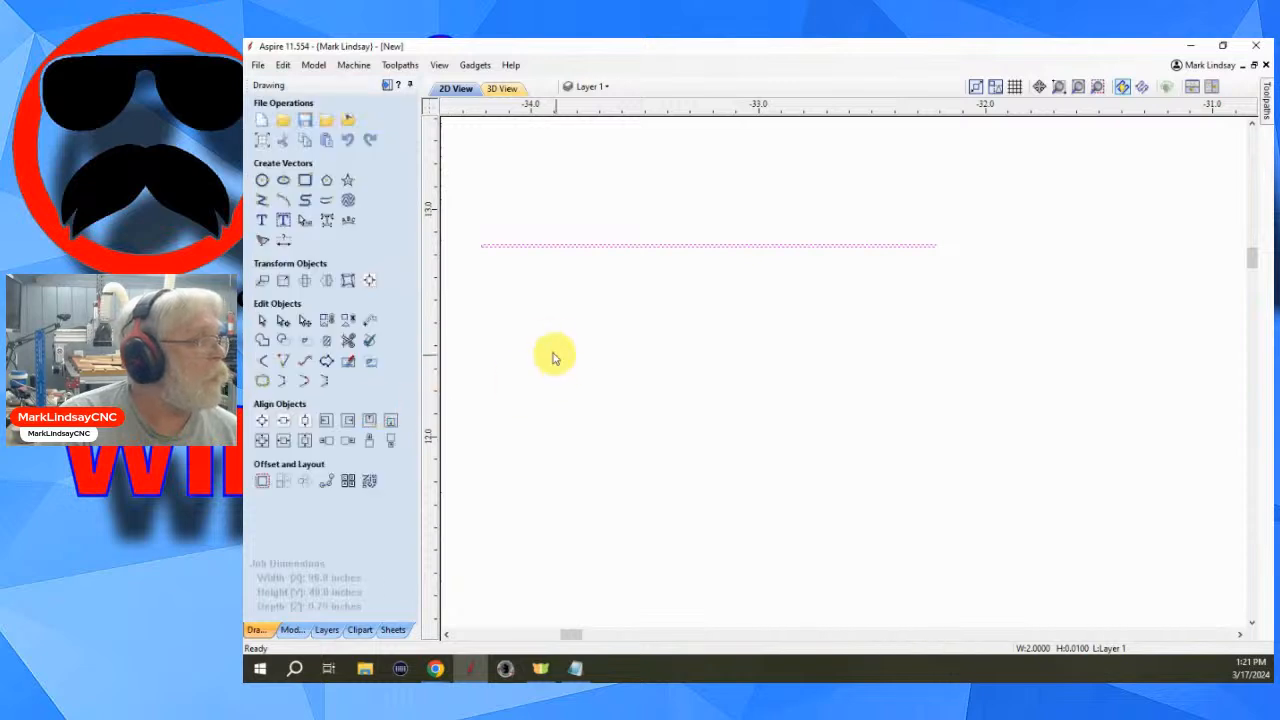
scroll(476, 281, "up", 5)
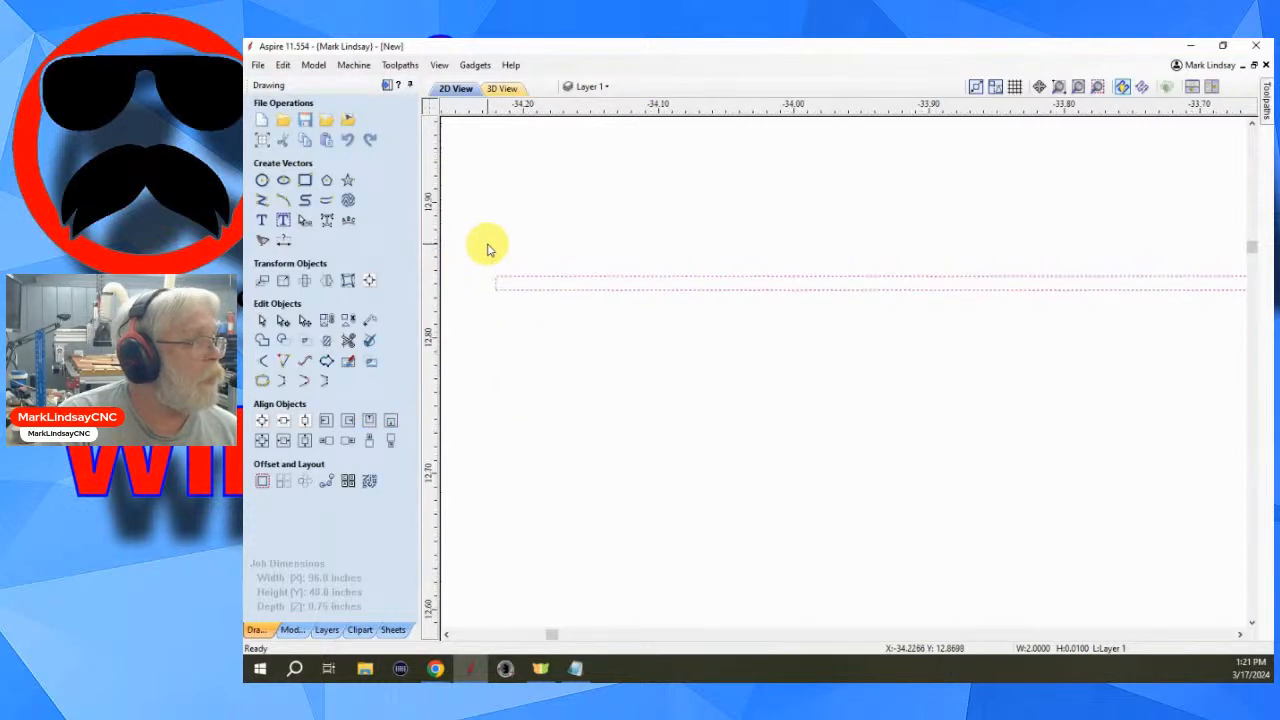
scroll(503, 268, "up", 3)
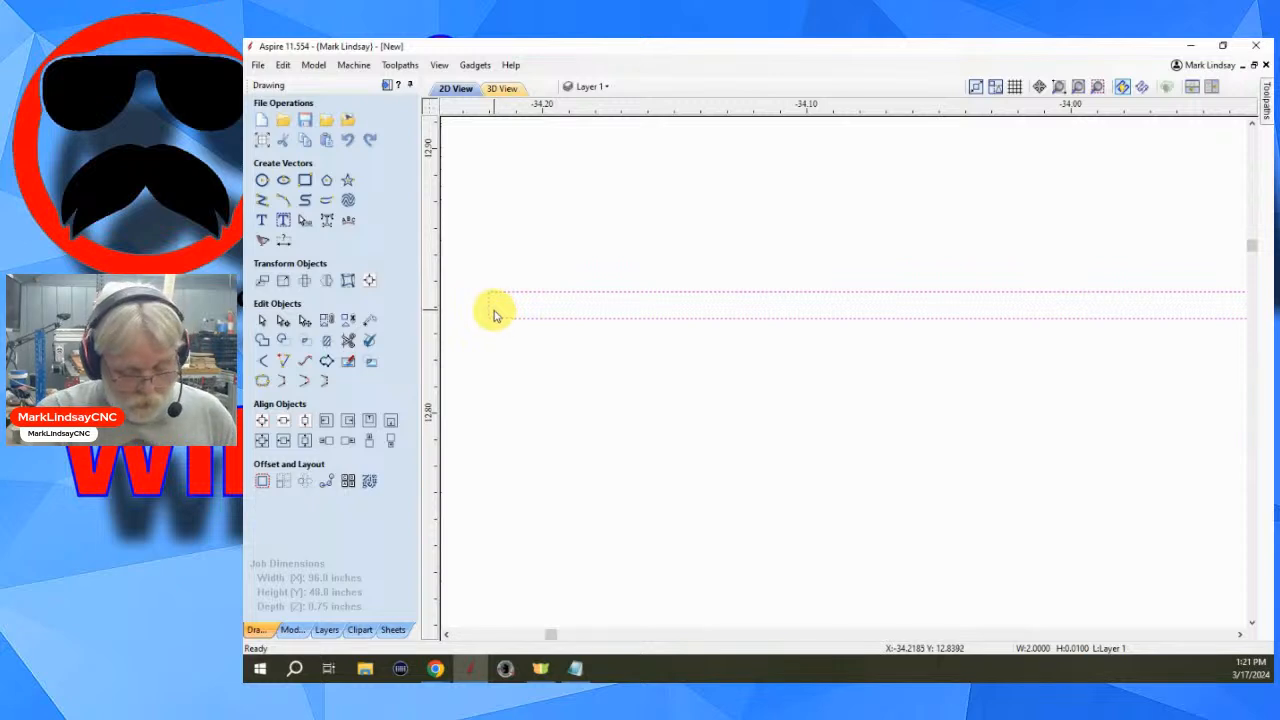
- In node editing, delete the left end span of the small rectangle so it becomes an open vector
key("n")
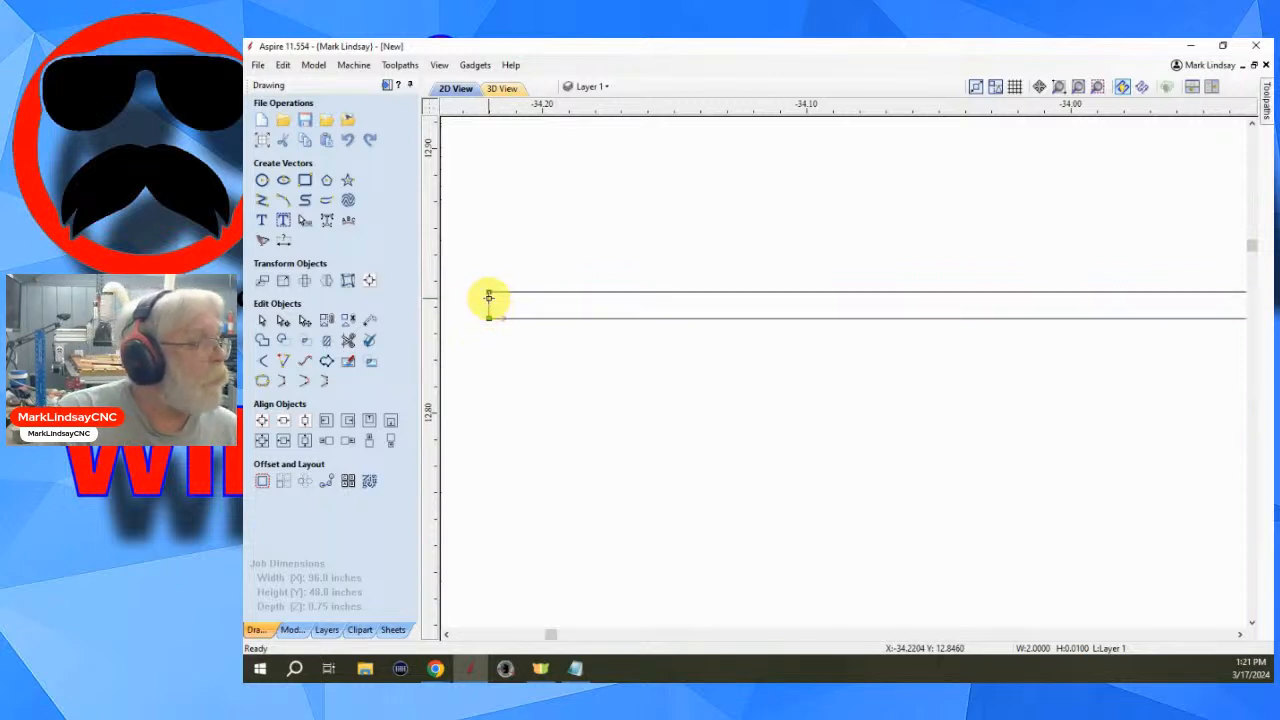
scroll(493, 302, "up", 4)
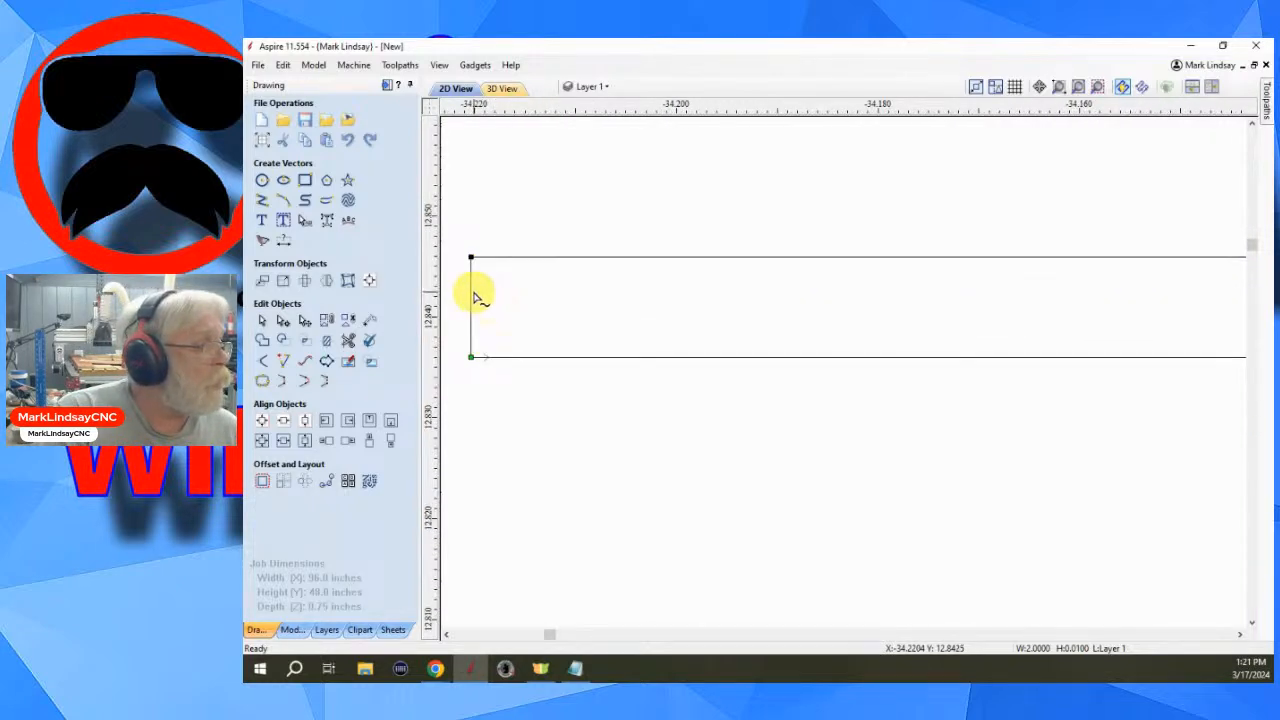
right_click(474, 296)
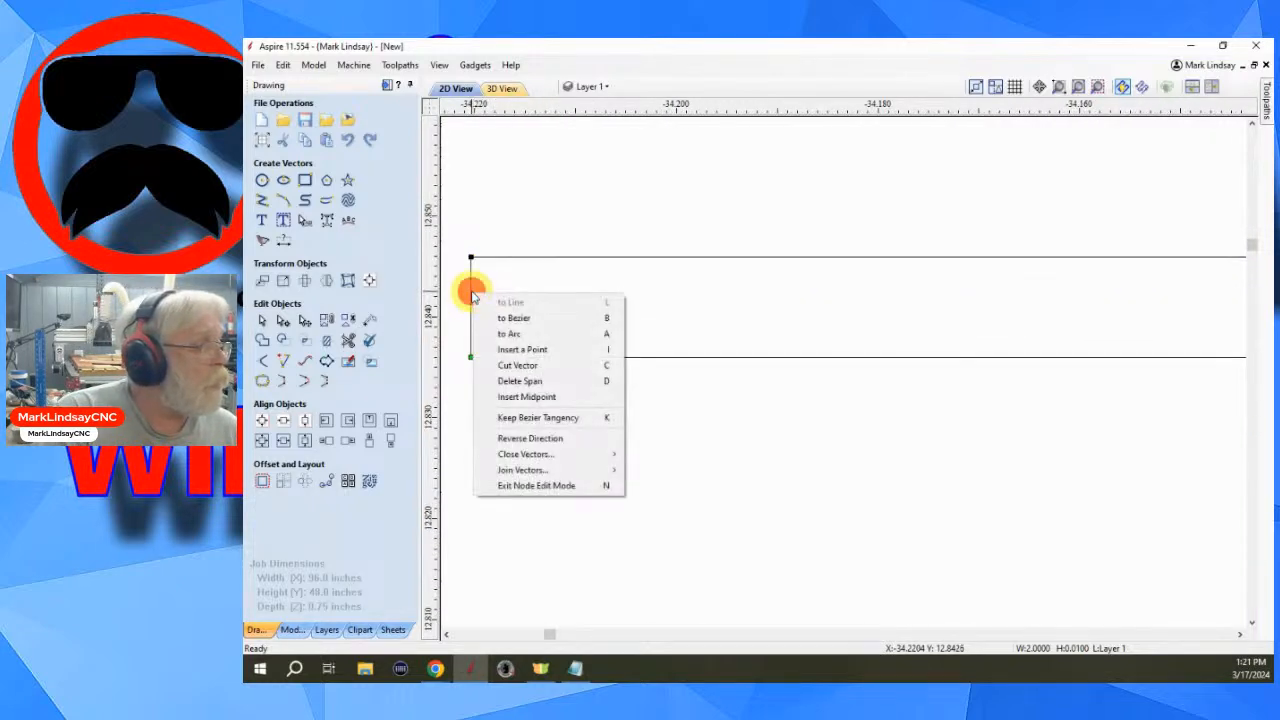
left_click(524, 382)
scroll(660, 340, "down", 2)
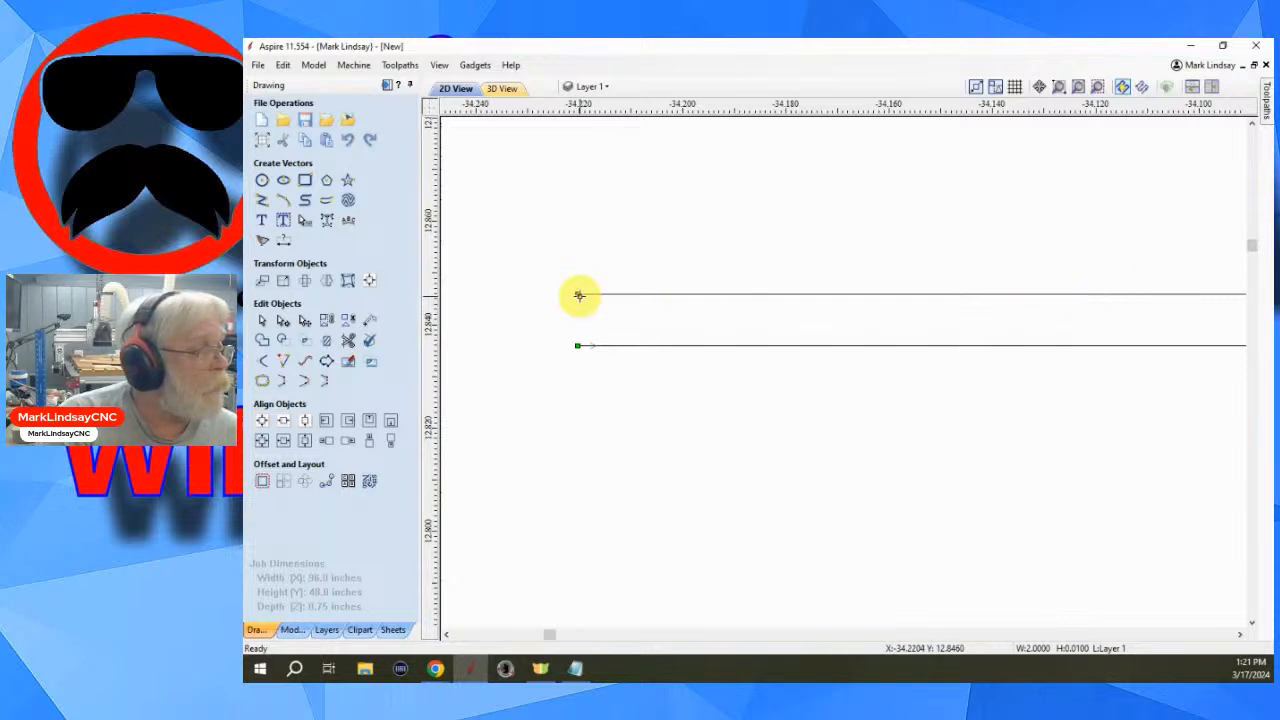
scroll(768, 444, "down", 1)
scroll(770, 444, "down", 5)
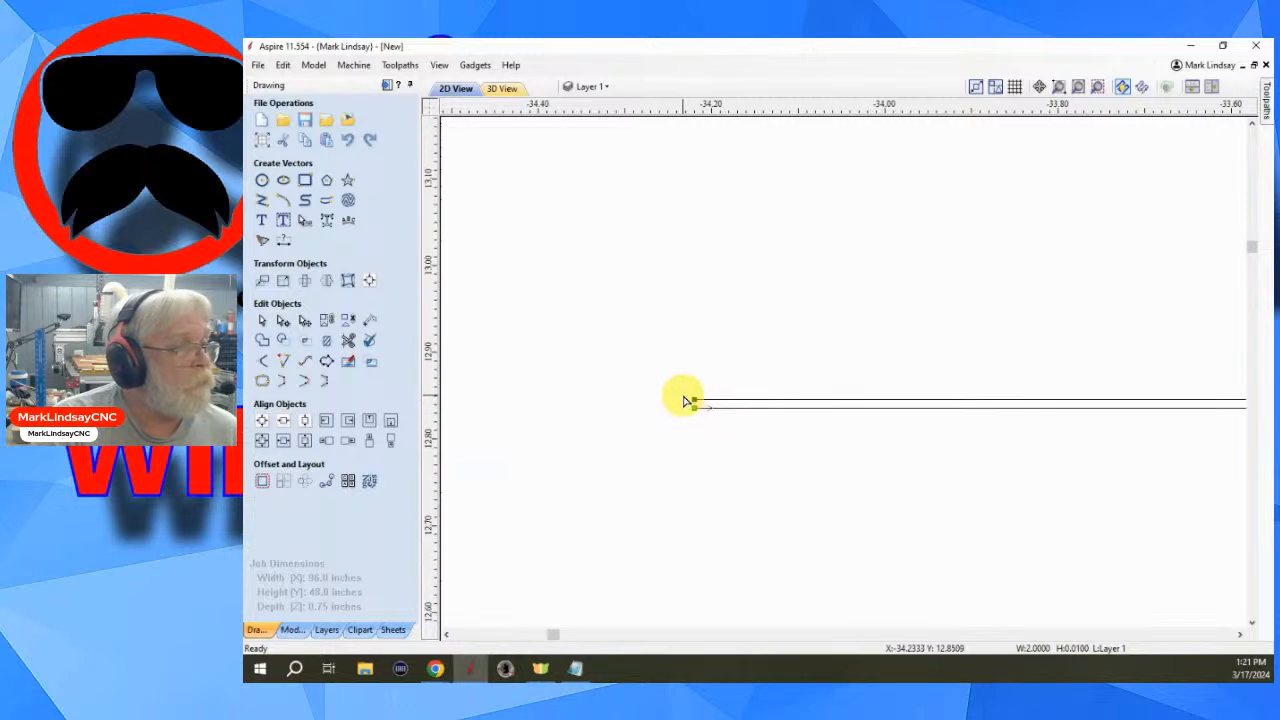
scroll(686, 400, "down", 2)
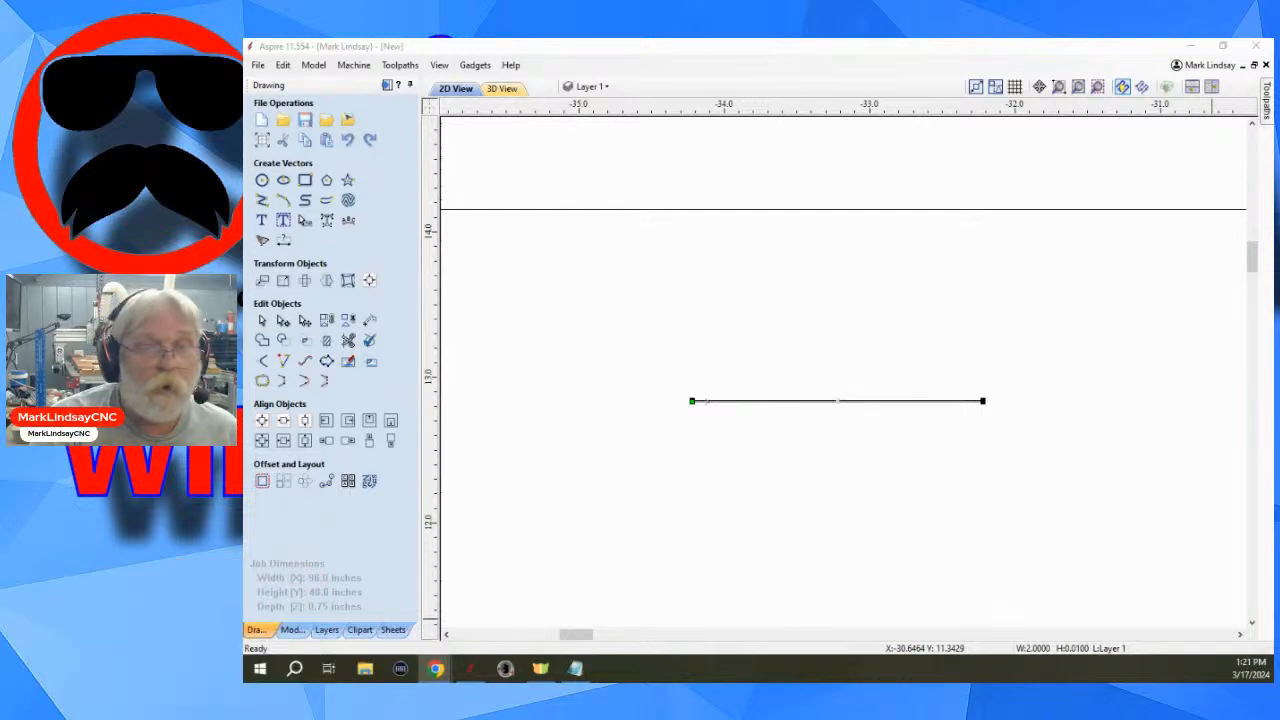
scroll(810, 418, "up", 2)
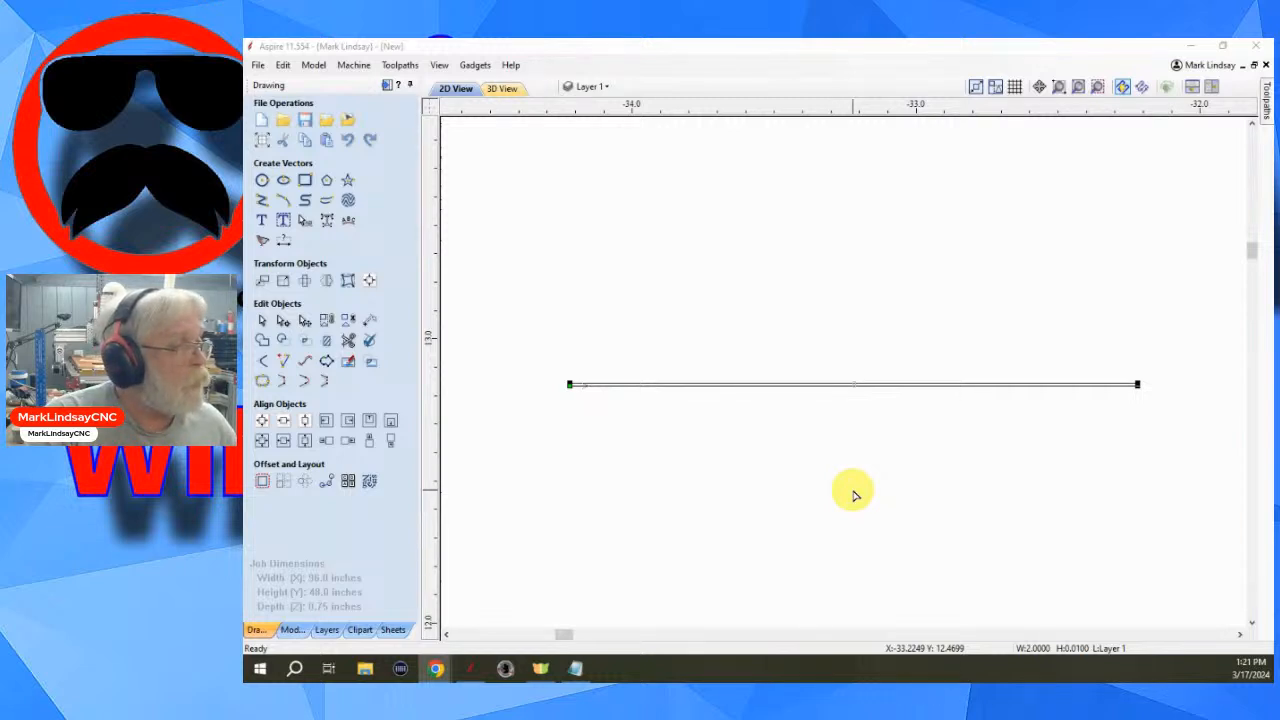
- Select the small vector and create a square-cornered rectangle 0.005 inches wide and 1.5 inches high at its position, then close the tool
left_click(852, 488)
left_click(711, 464)
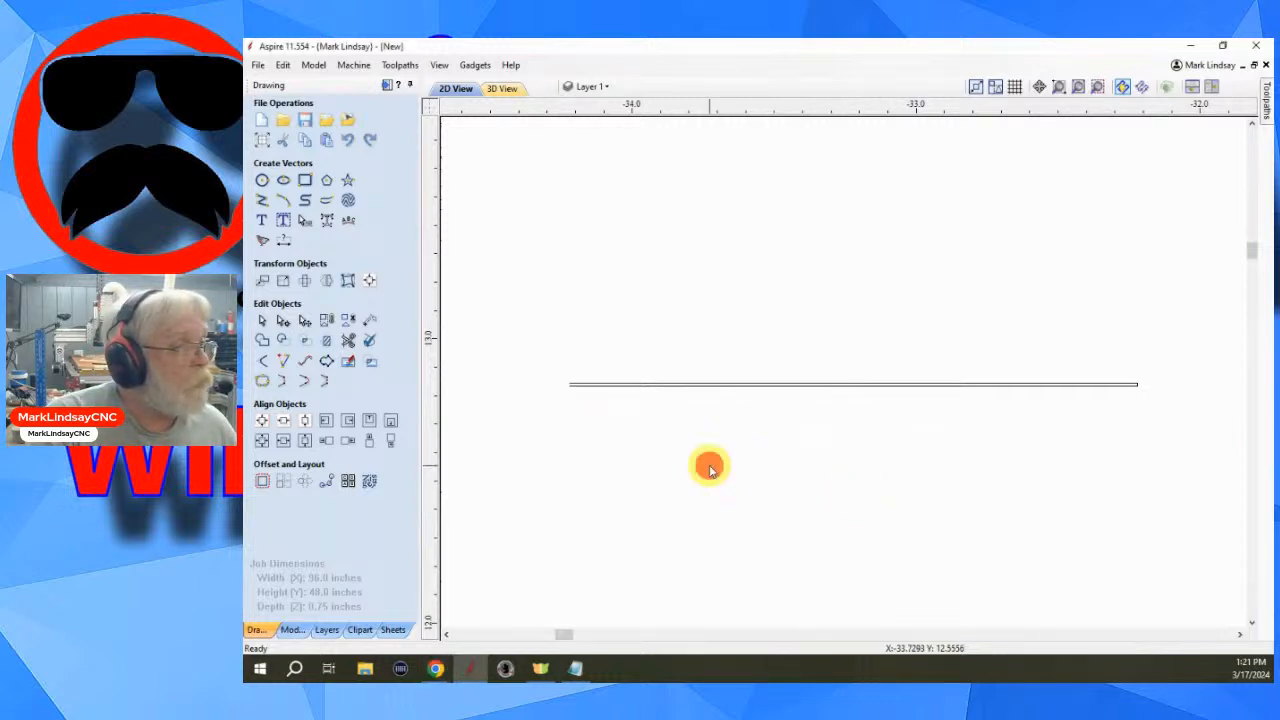
left_click(786, 455)
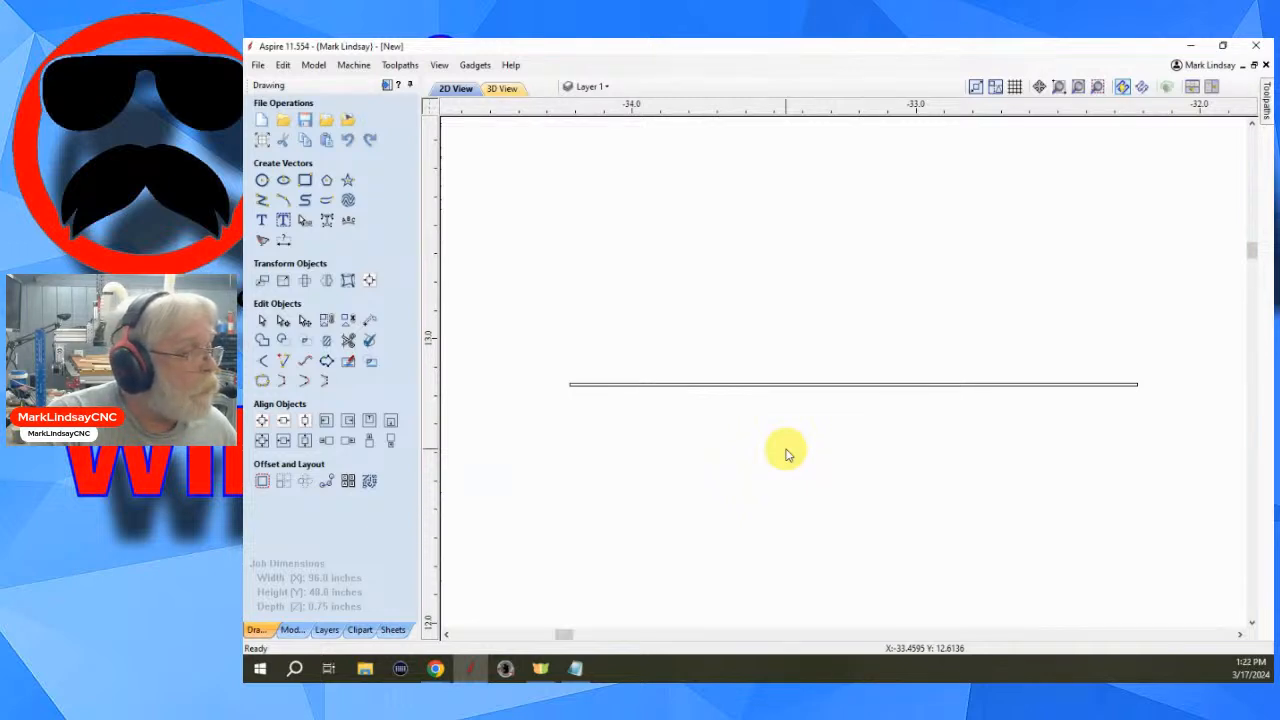
left_click(799, 385)
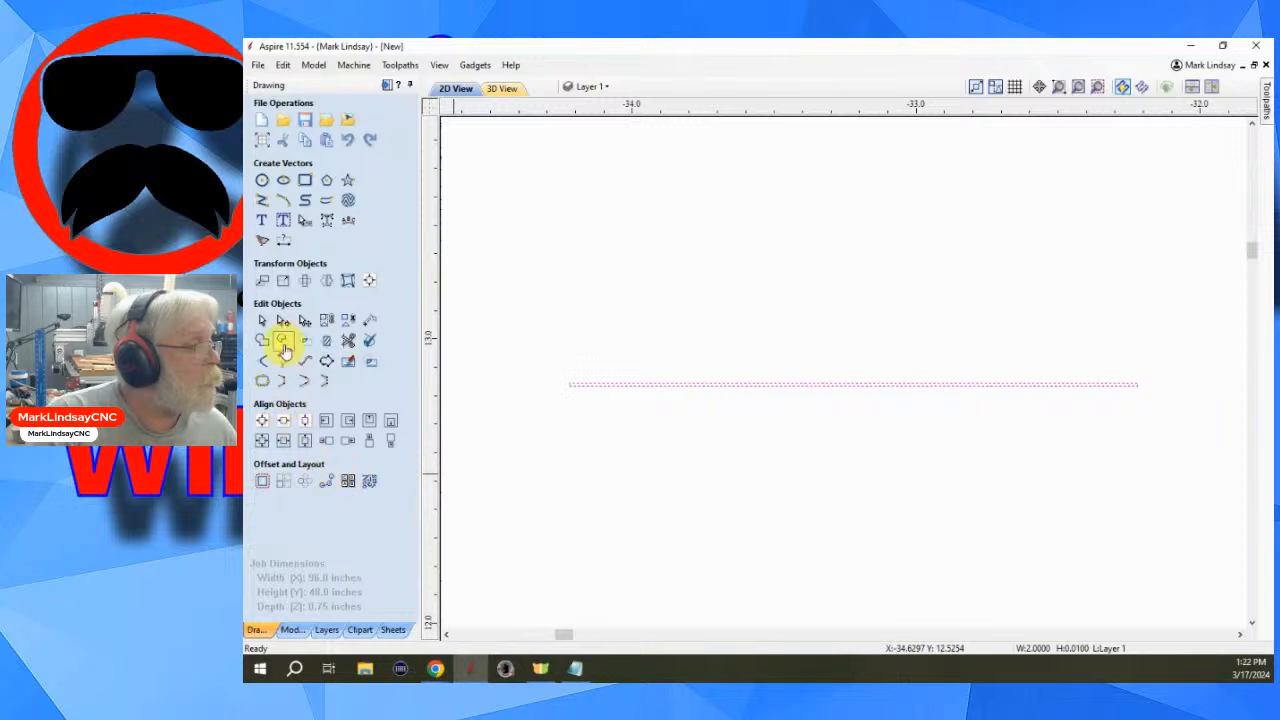
left_click(305, 180)
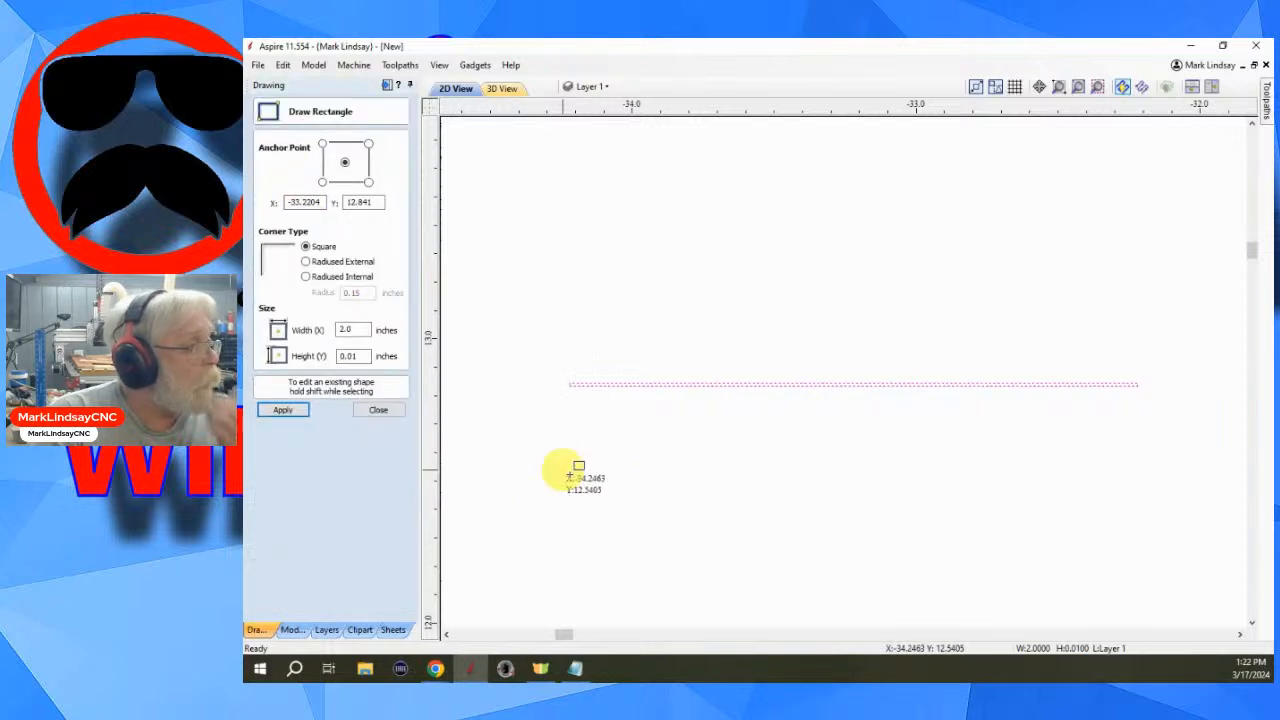
double_click(355, 330)
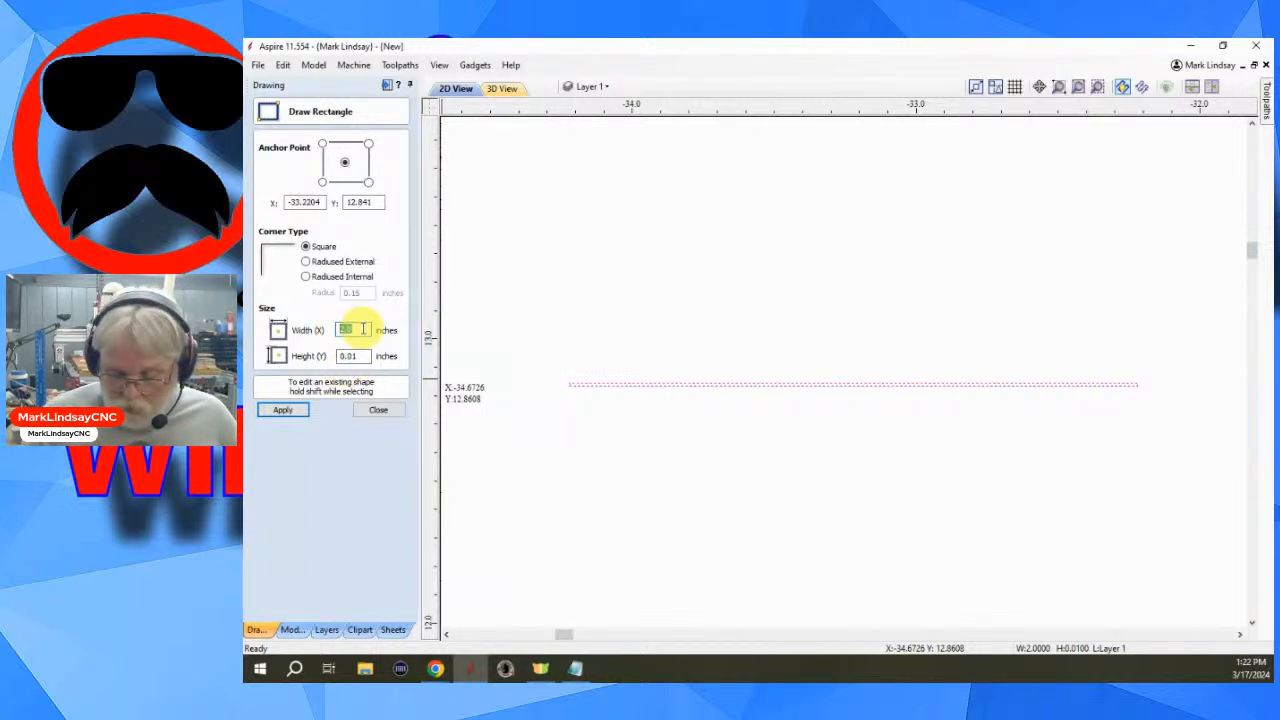
type(".")
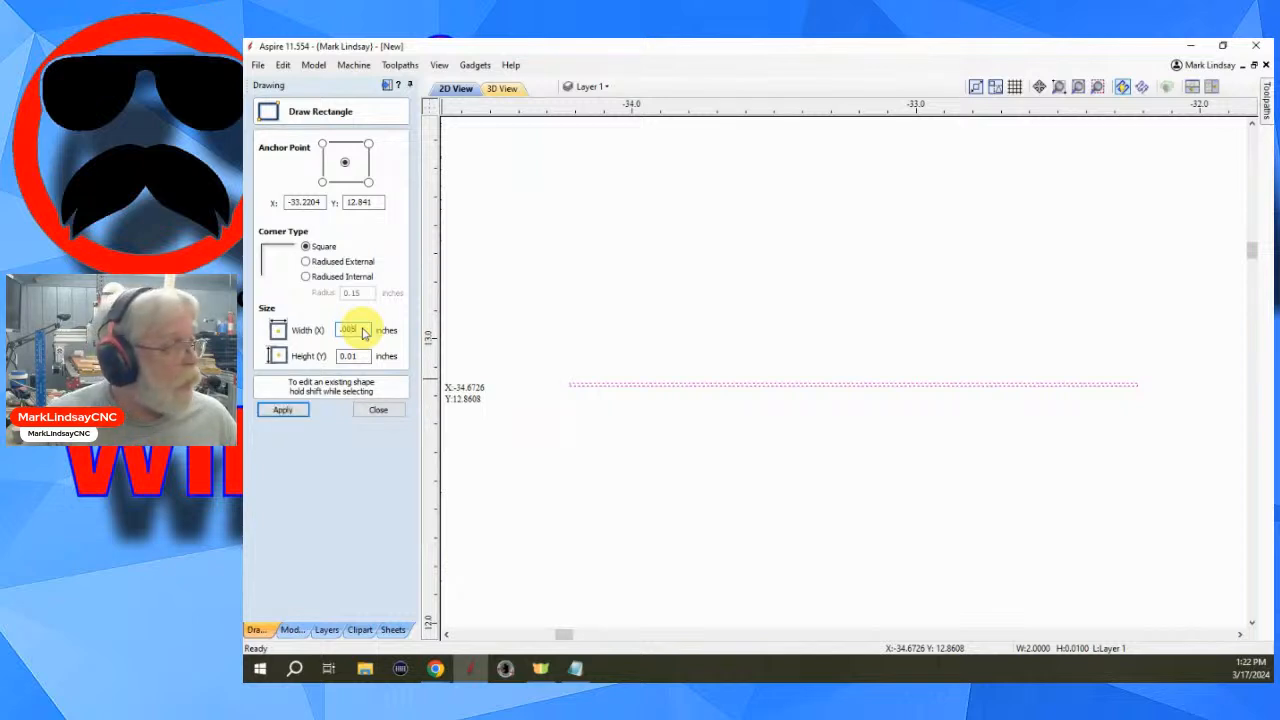
double_click(347, 356)
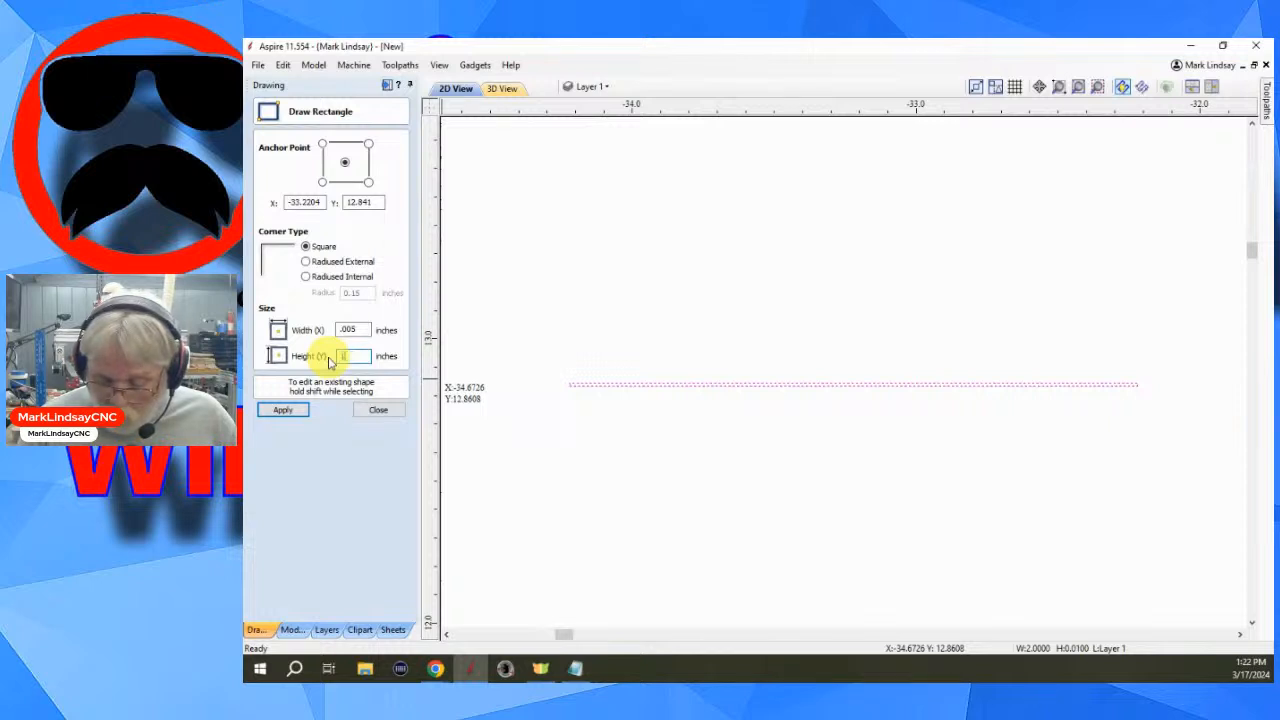
type("1.5")
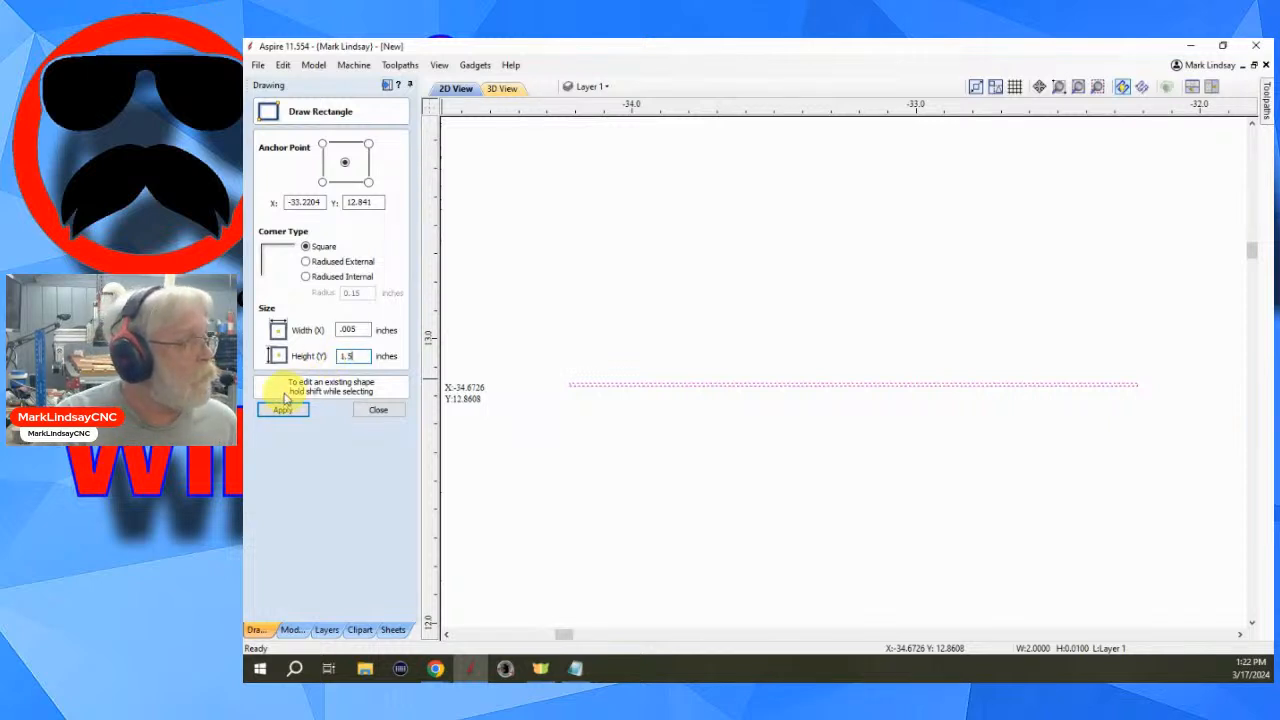
left_click(283, 410)
scroll(880, 340, "down", 3)
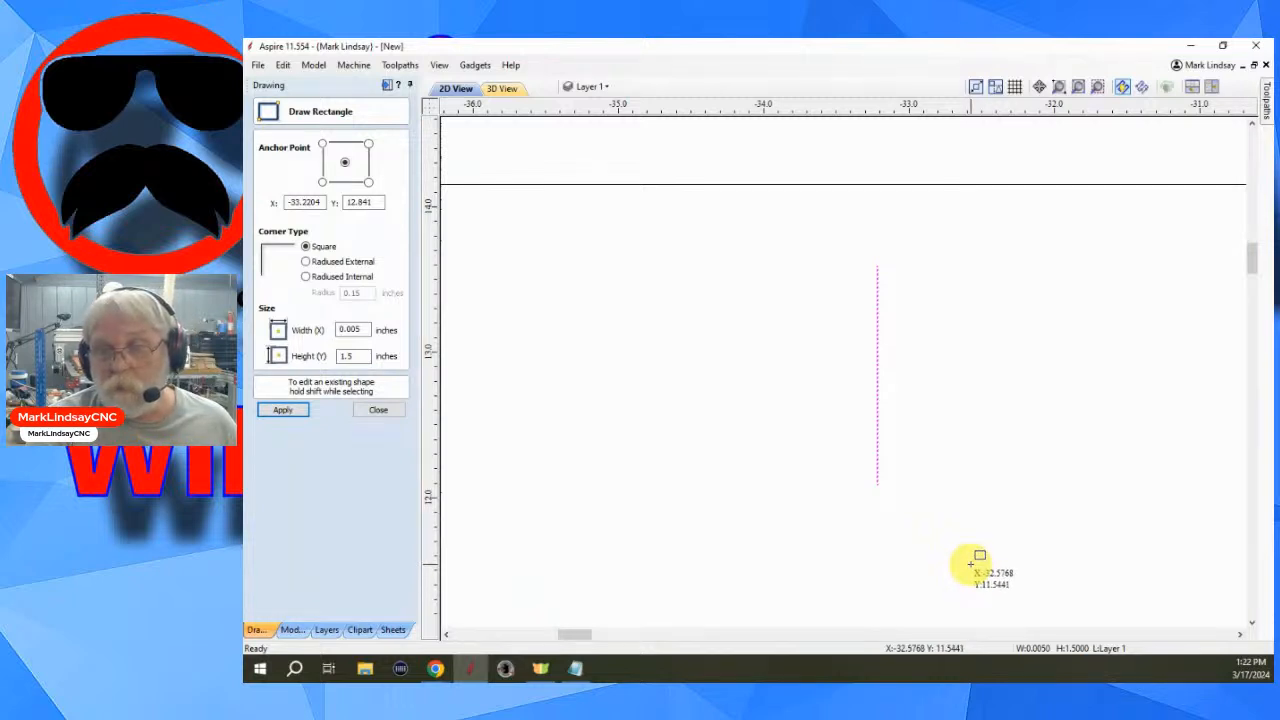
scroll(971, 558, "up", 2)
scroll(794, 471, "up", 2)
scroll(764, 352, "up", 5)
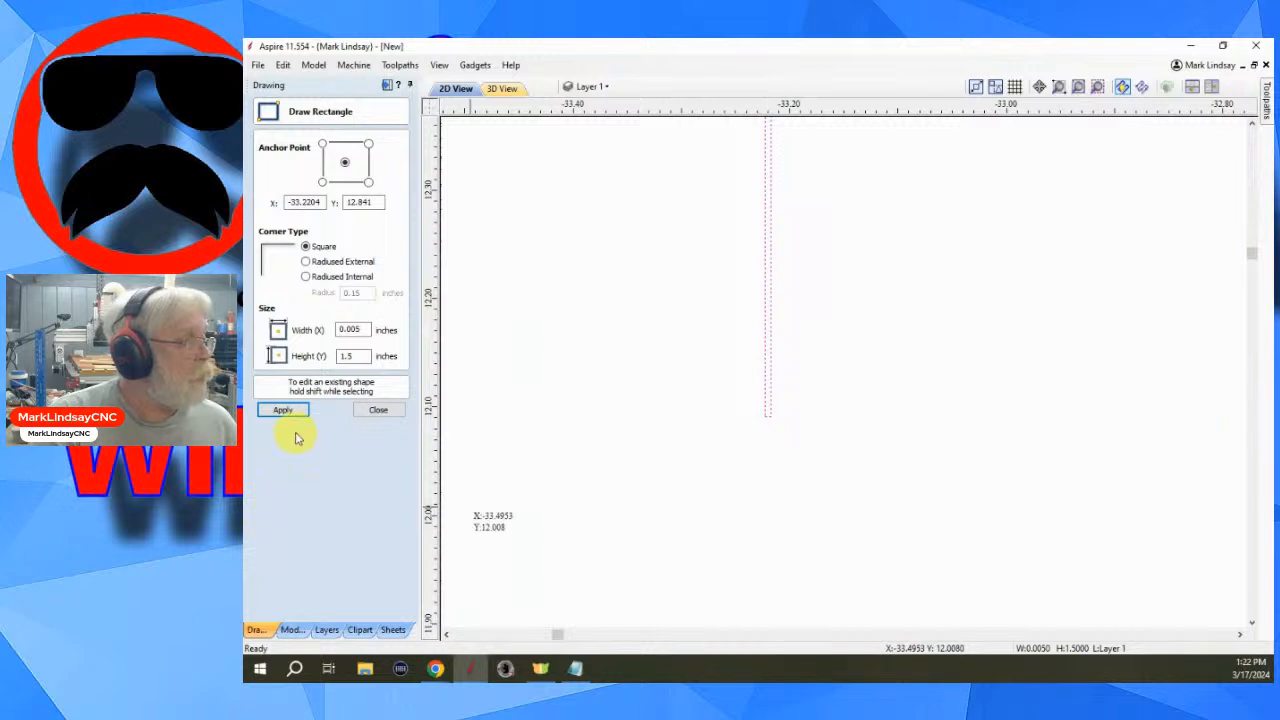
left_click(385, 410)
- In node editing, delete the bottom span of the thin vertical rectangle to leave an open vector
scroll(851, 447, "up", 2)
scroll(851, 447, "up", 4)
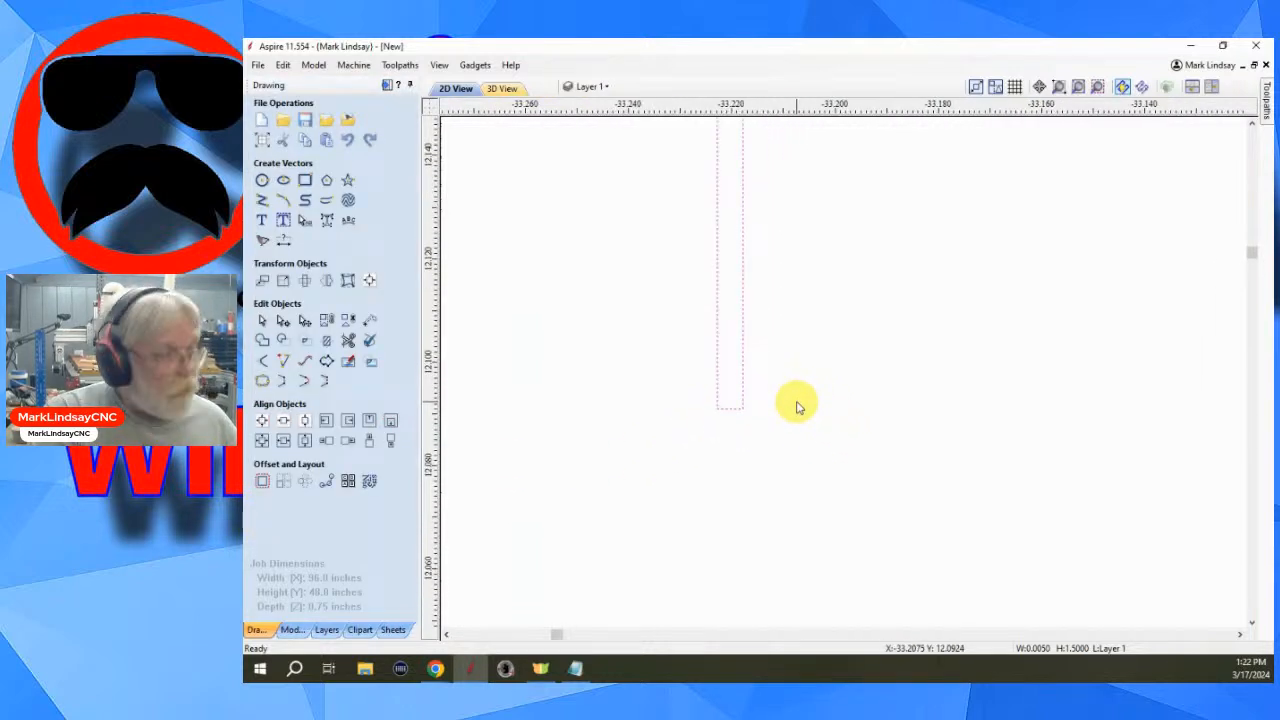
key("n")
scroll(723, 420, "up", 3)
scroll(737, 427, "up", 3)
right_click(757, 371)
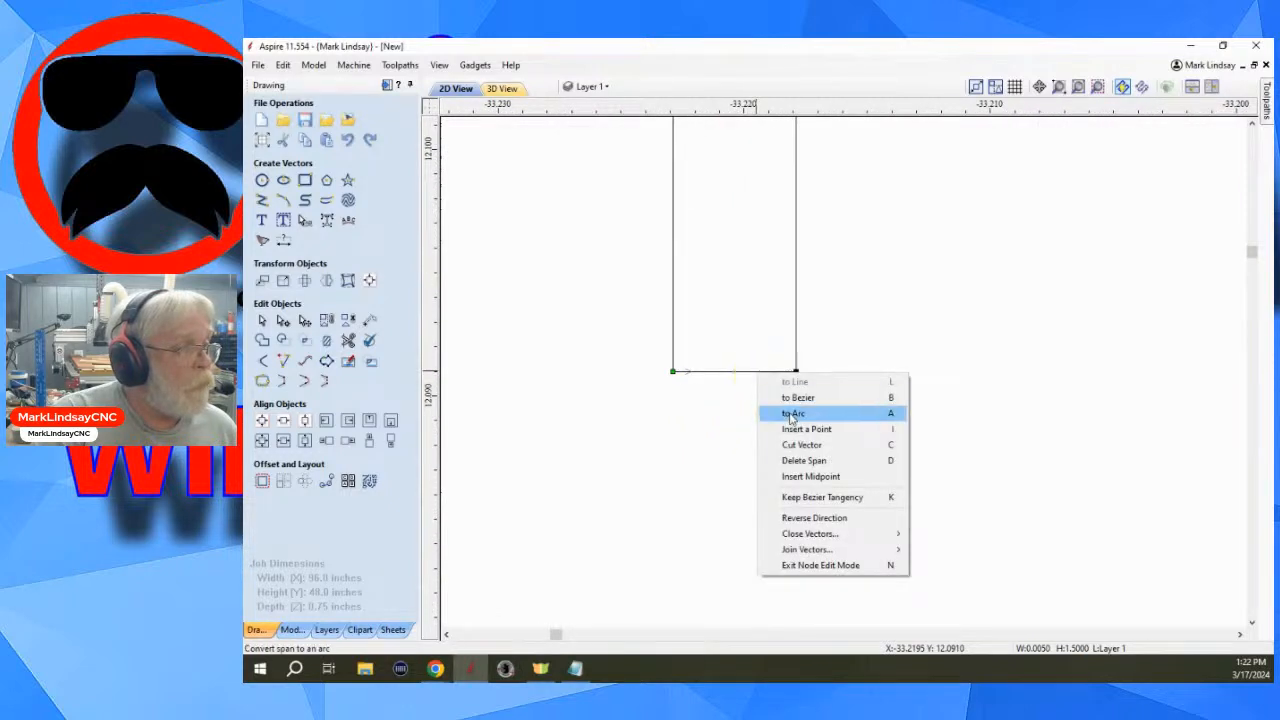
left_click(812, 462)
scroll(849, 506, "down", 4)
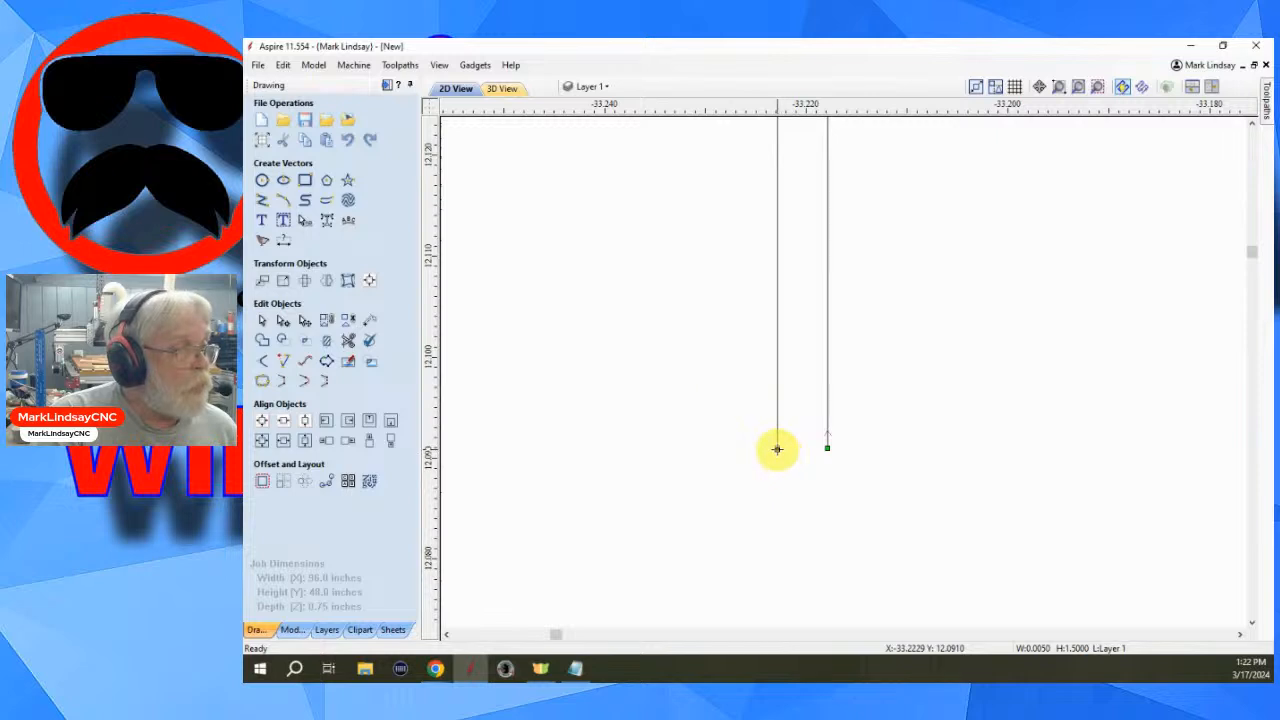
scroll(851, 500, "down", 10)
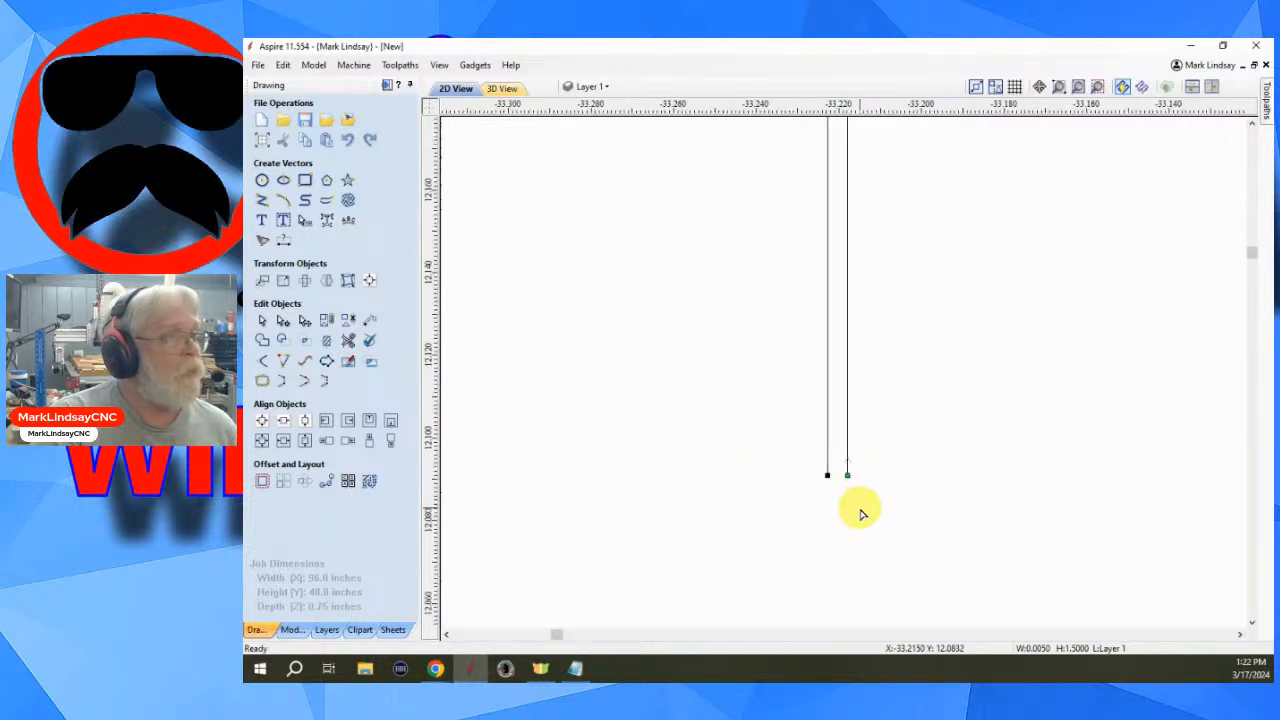
scroll(850, 515, "down", 8)
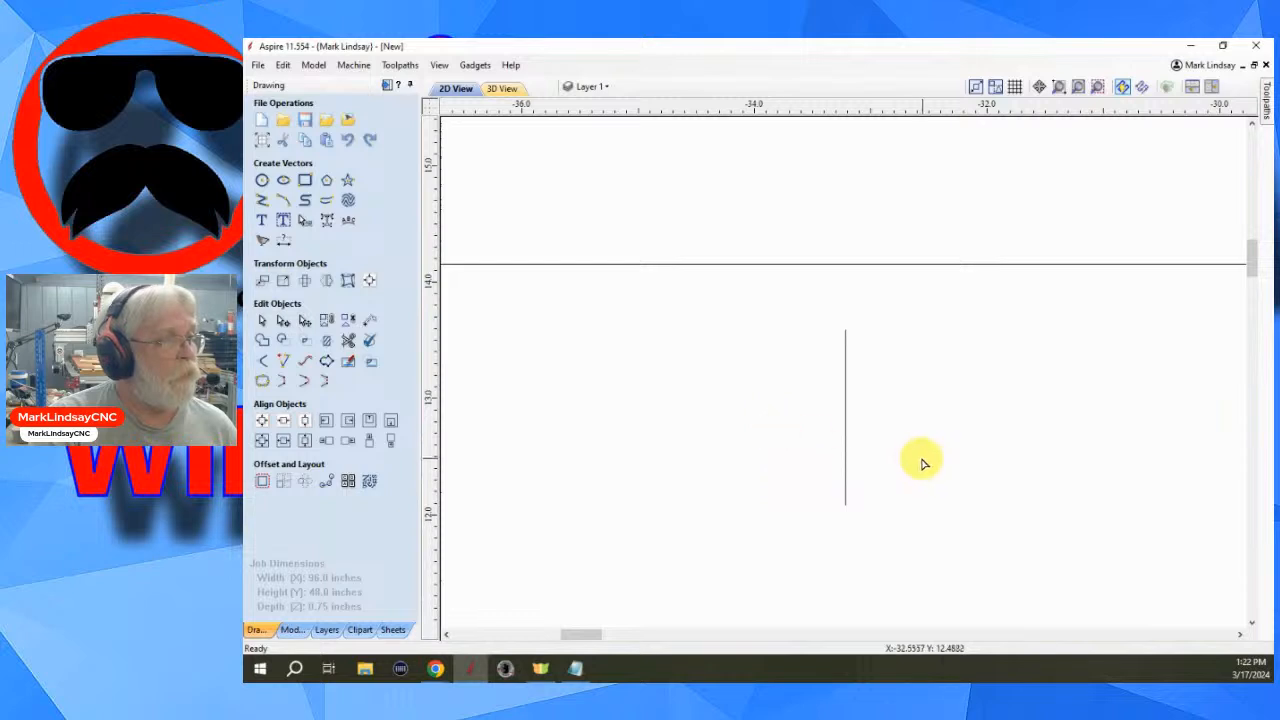
scroll(877, 449, "down", 5)
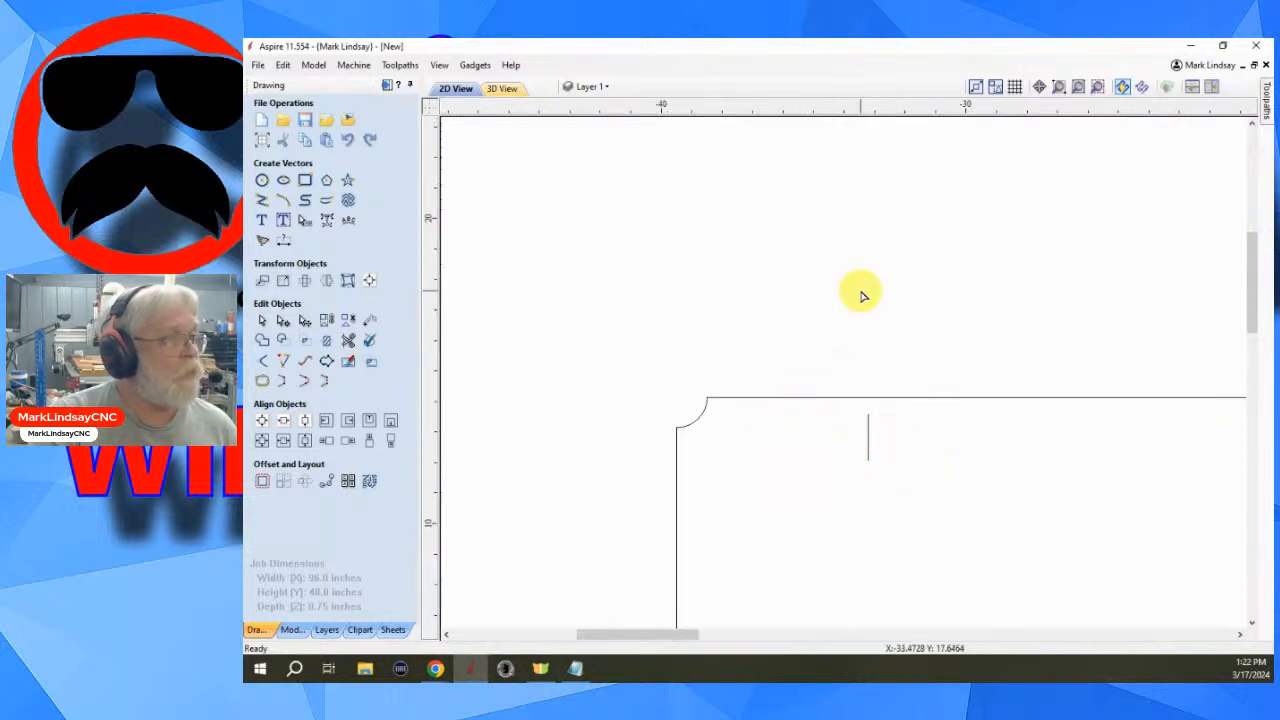
- Create a horizontally mirrored copy of the thin vector about the job center, placing it at the sign's right end
left_click(1096, 86)
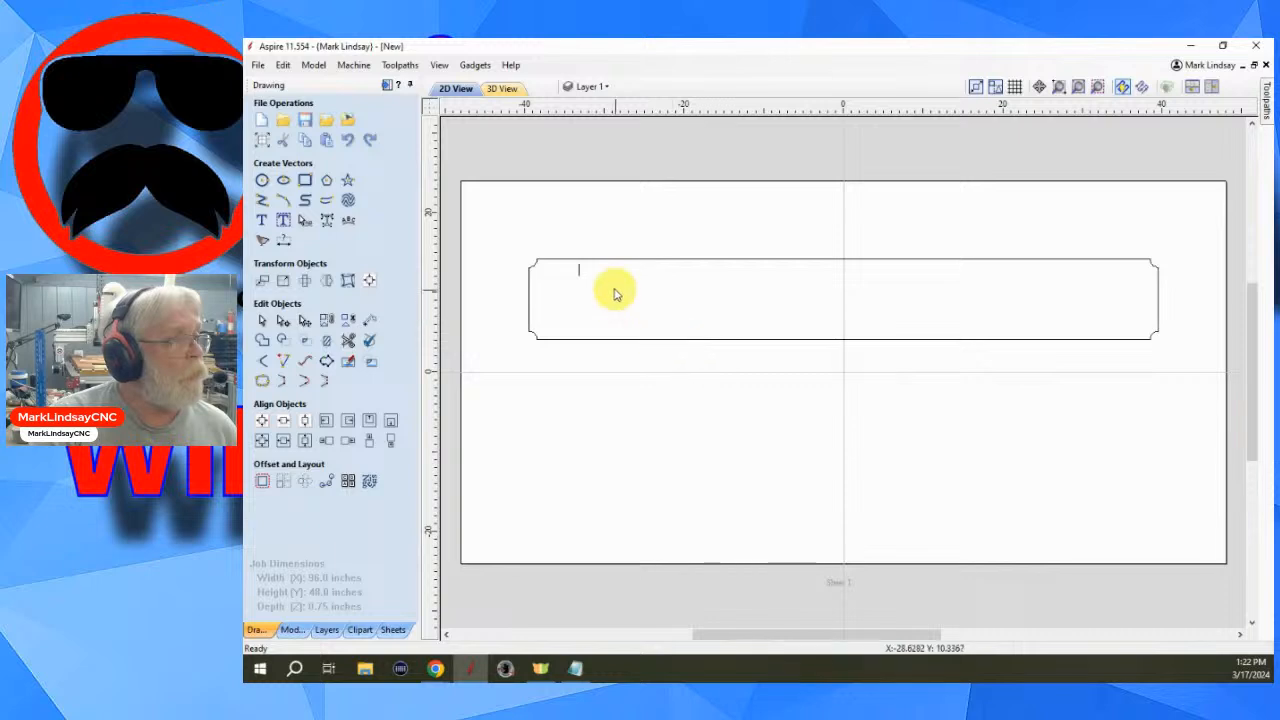
left_click(579, 271)
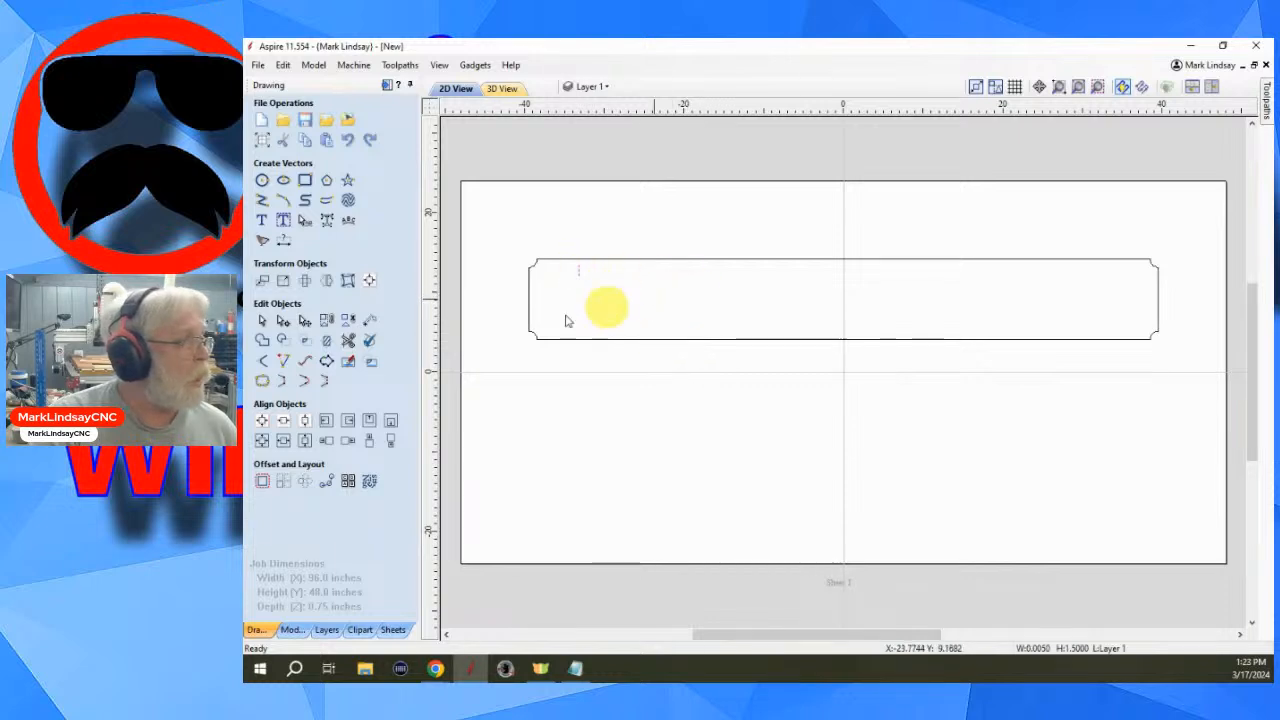
left_click(326, 280)
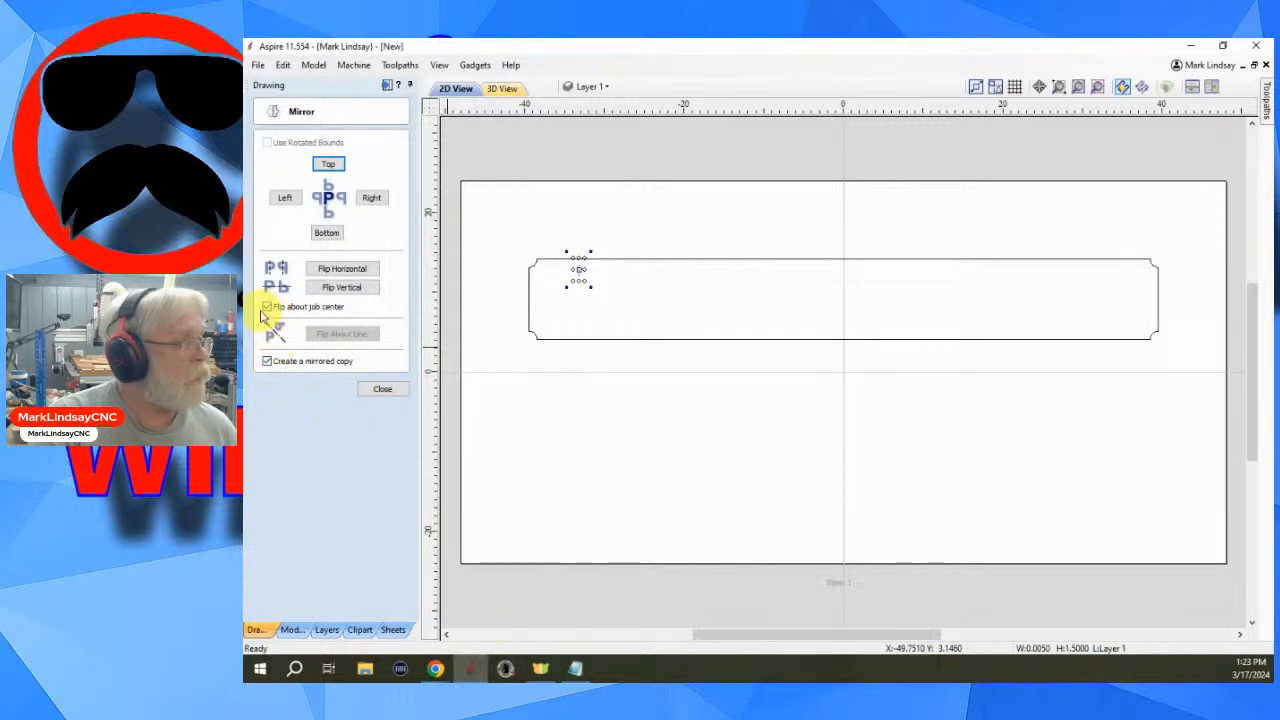
left_click(355, 272)
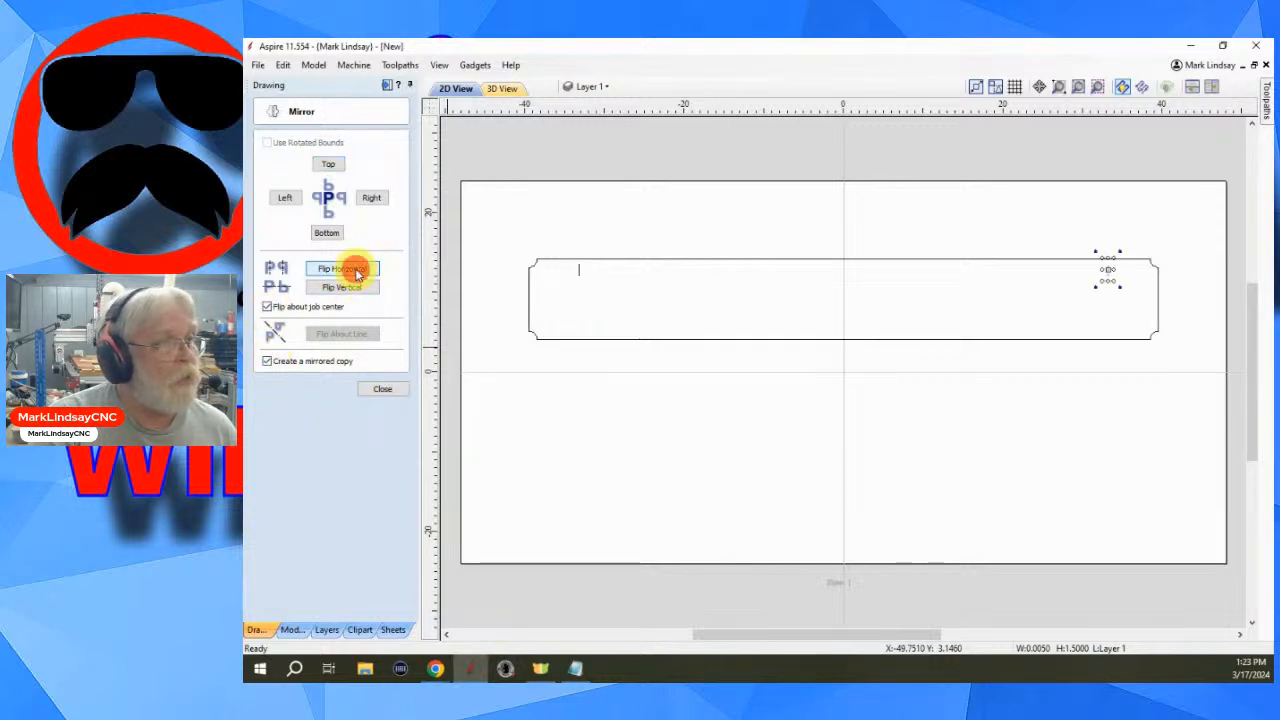
left_click(384, 390)
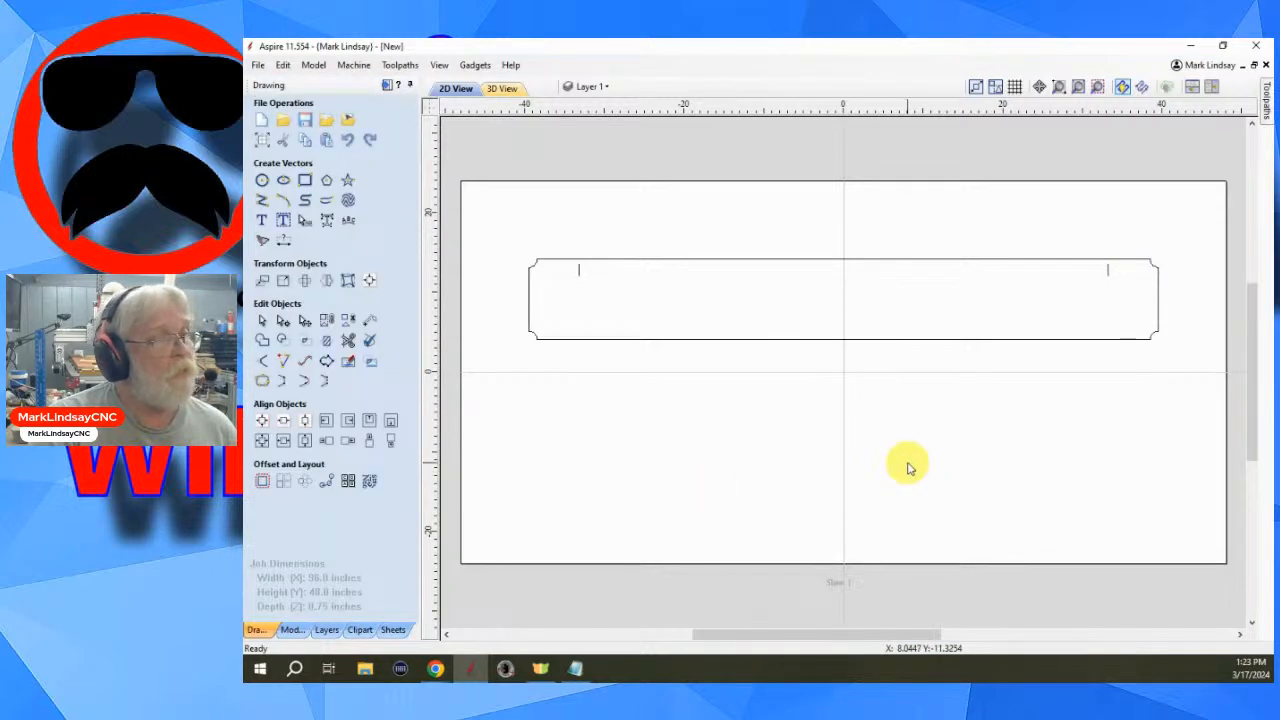
- Select both thin vectors and start a 2D Profile toolpath with a cut depth of 0.75 inches
left_click(1116, 271)
left_click_drag(1084, 283, 575, 296)
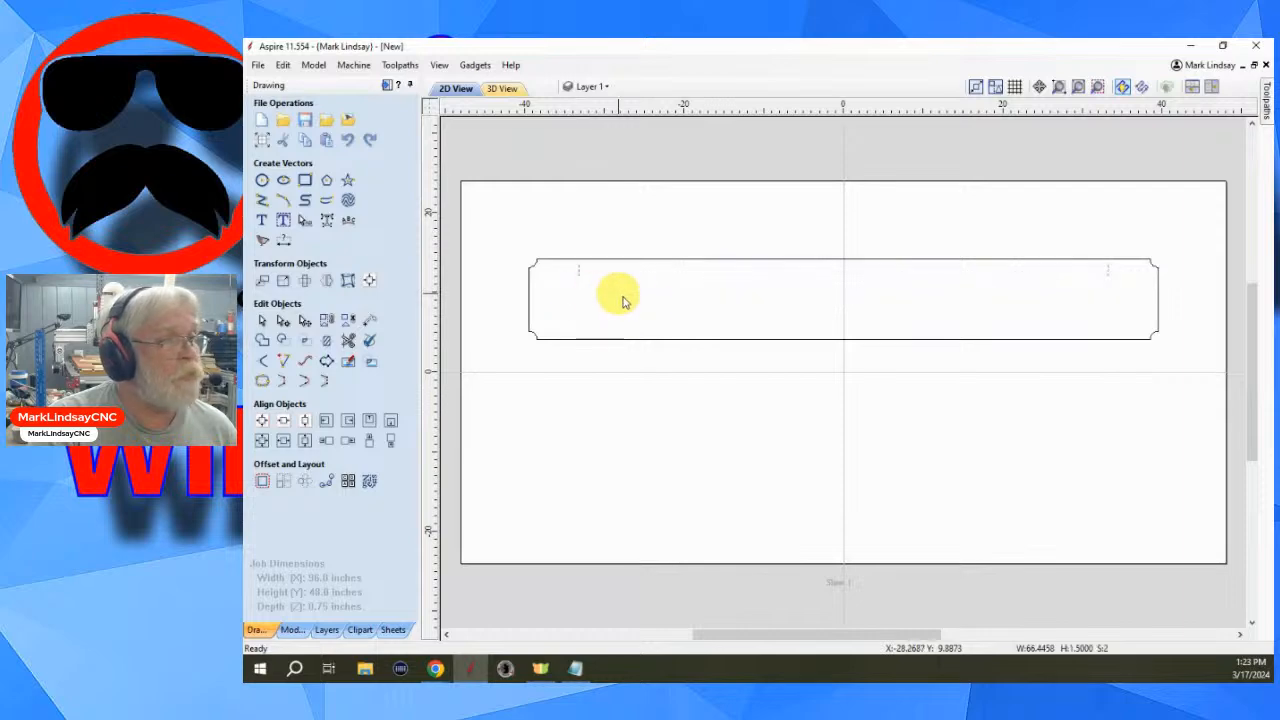
left_click(388, 87)
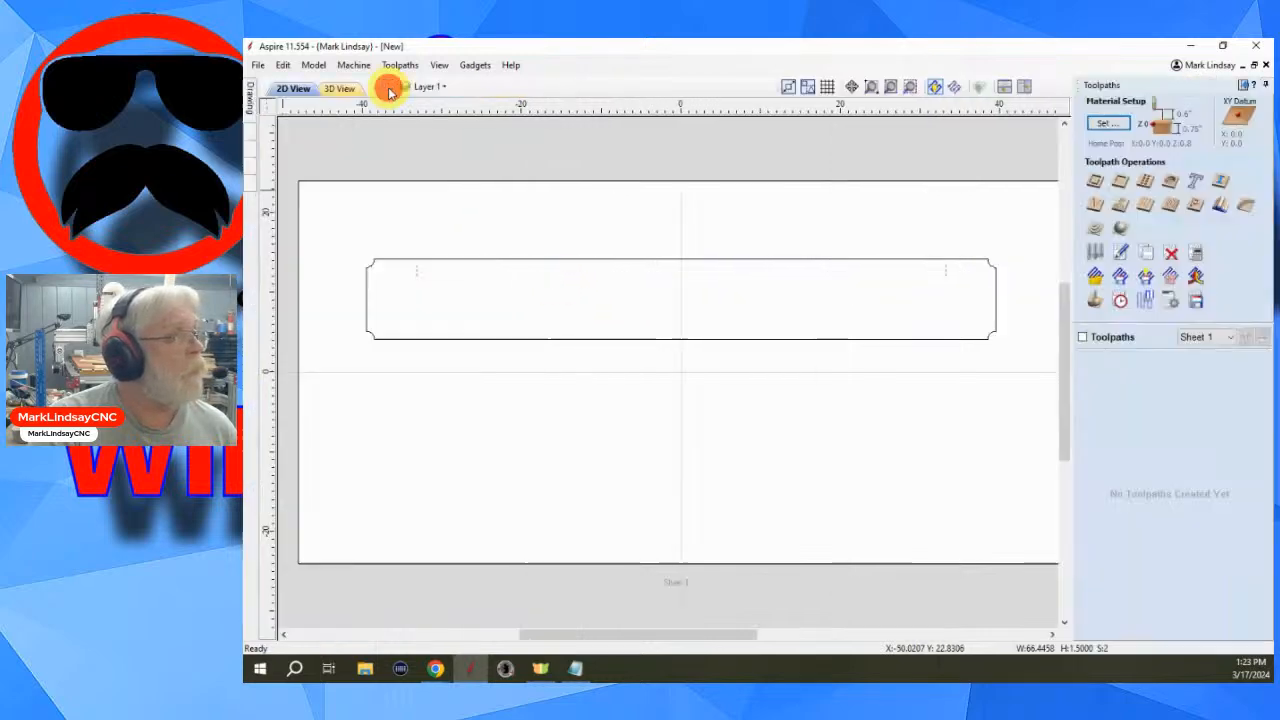
left_click(1097, 183)
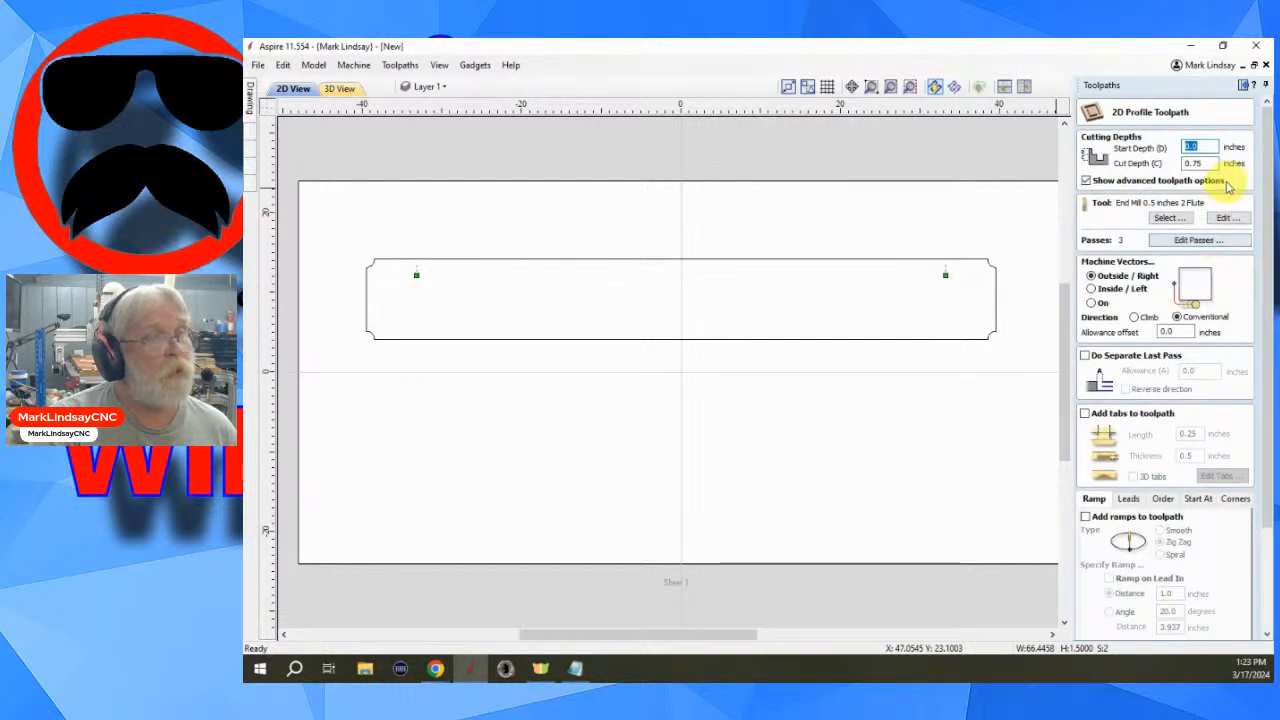
double_click(1203, 163)
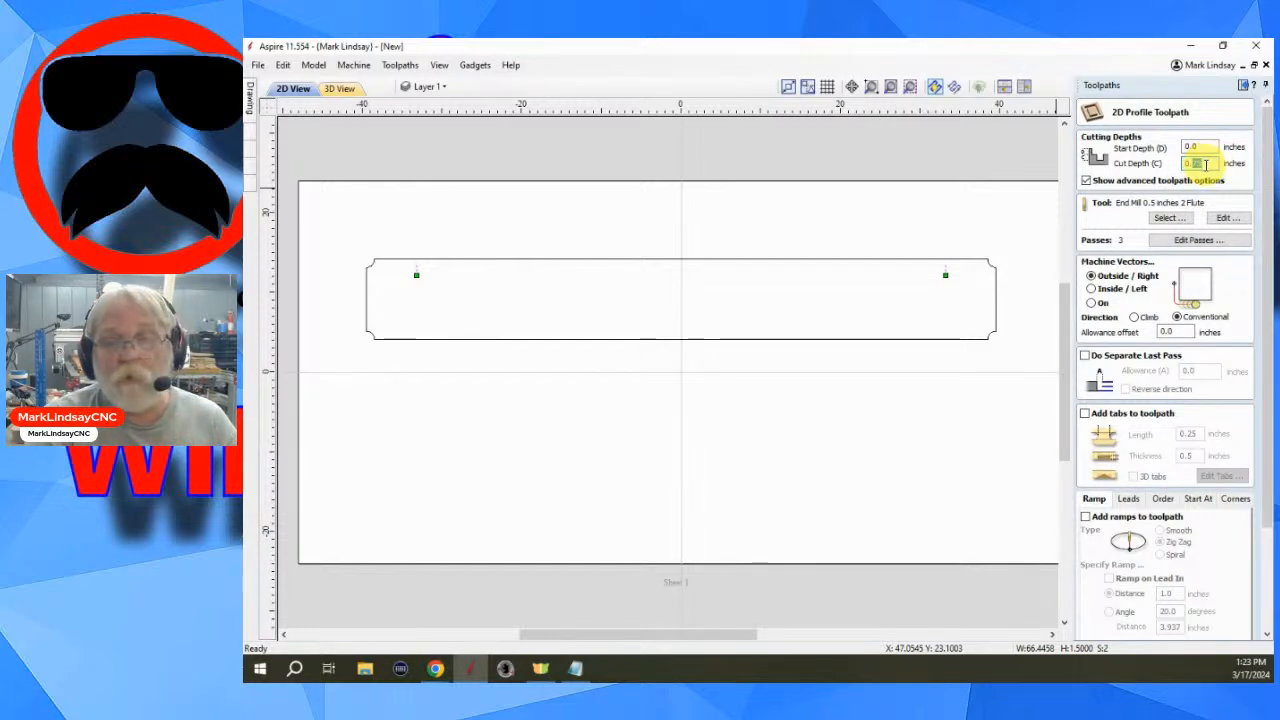
type("0.75")
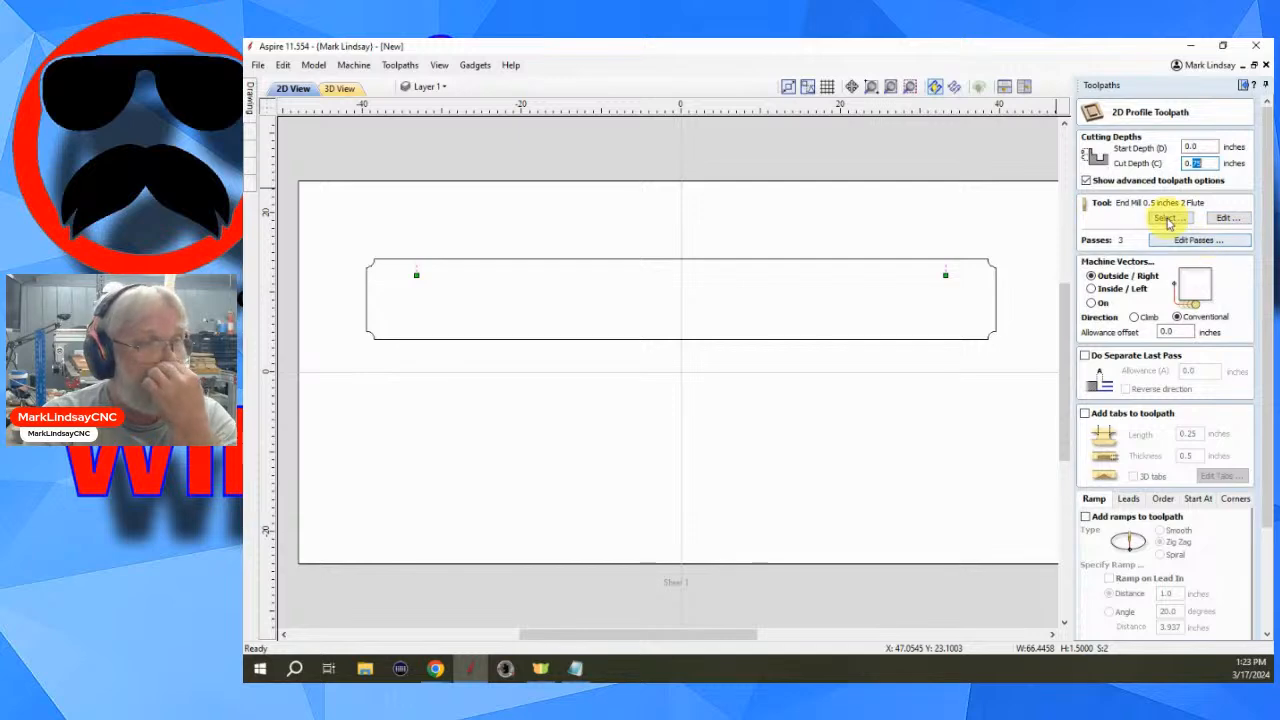
- Choose the Keyhole Bit 0.375 inches 2 Flute from the tool database for the profile toolpath
left_click(1172, 218)
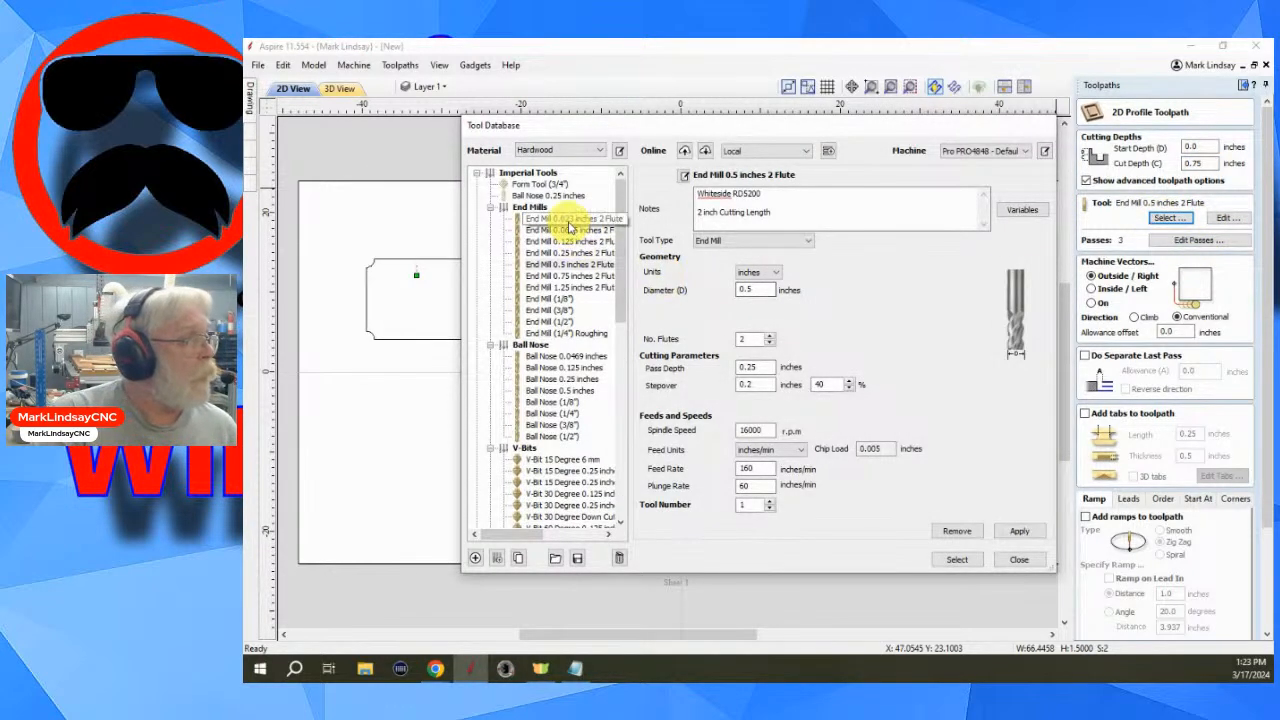
scroll(566, 322, "down", 2)
scroll(566, 322, "down", 8)
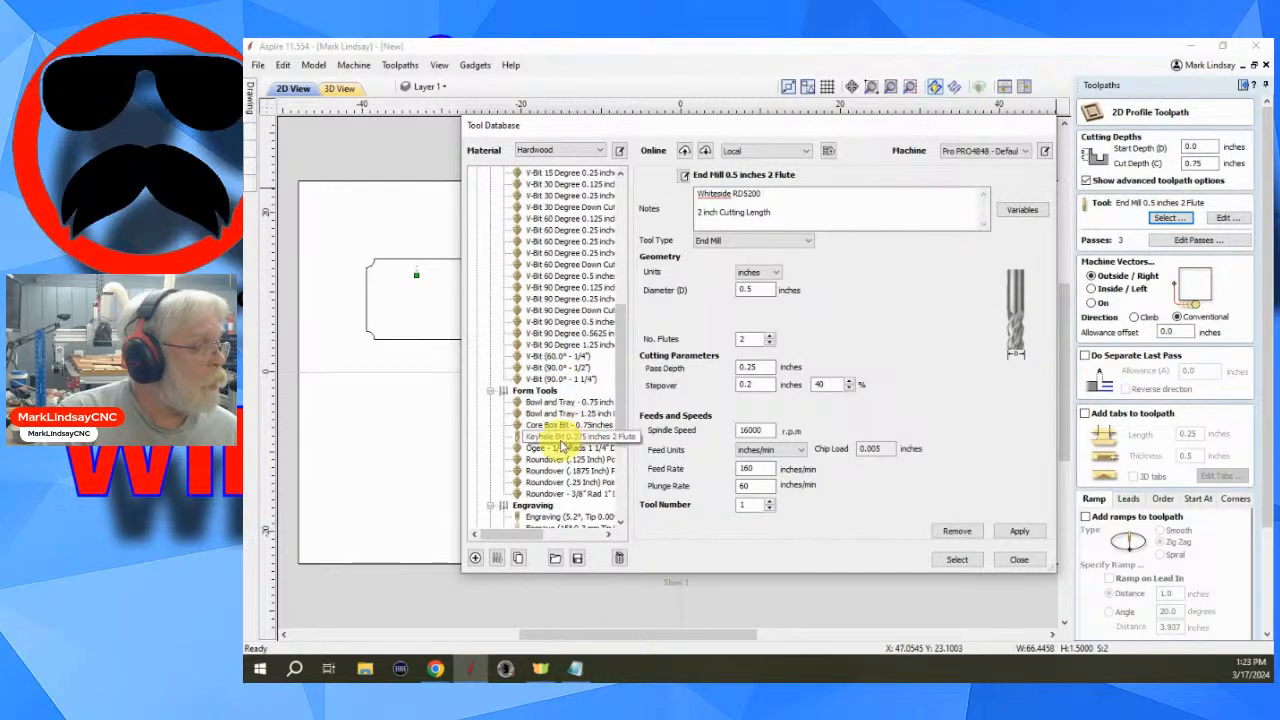
left_click(566, 437)
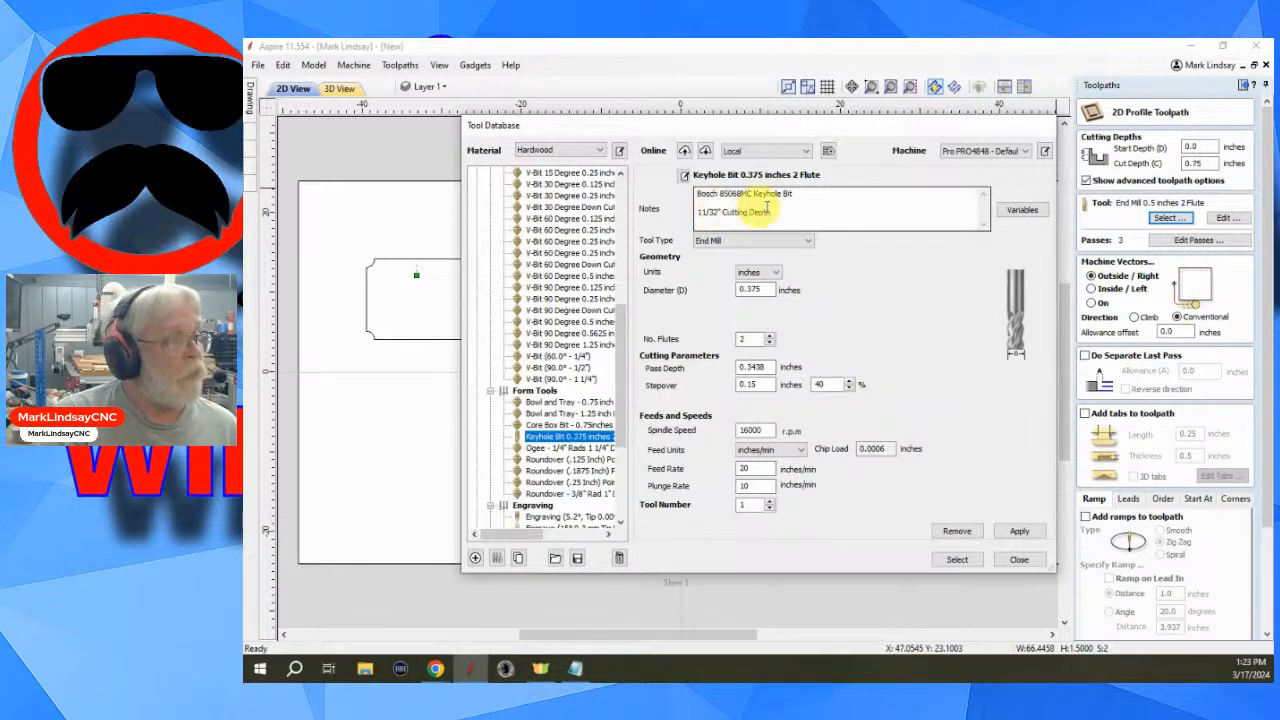
left_click(958, 560)
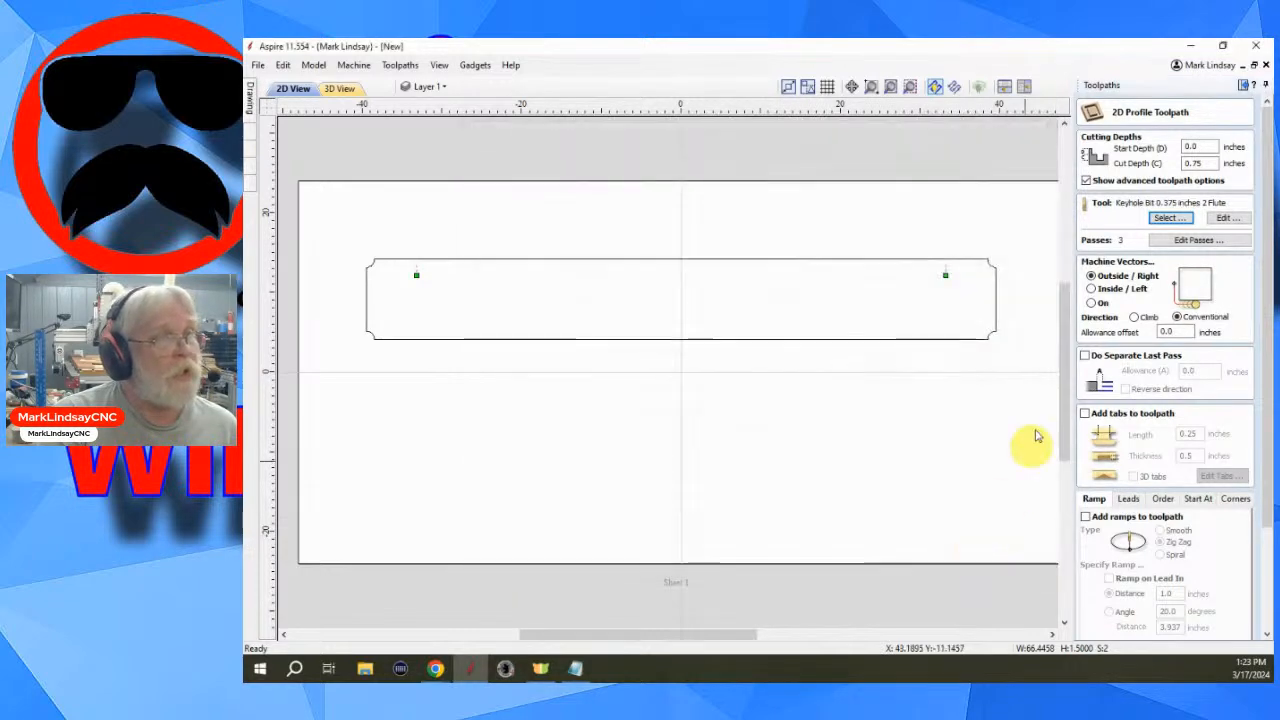
- Set the cut depth to 0.34375 inches, machine on the vectors, and calculate the profile toolpath
left_click_drag(1207, 161, 1183, 162)
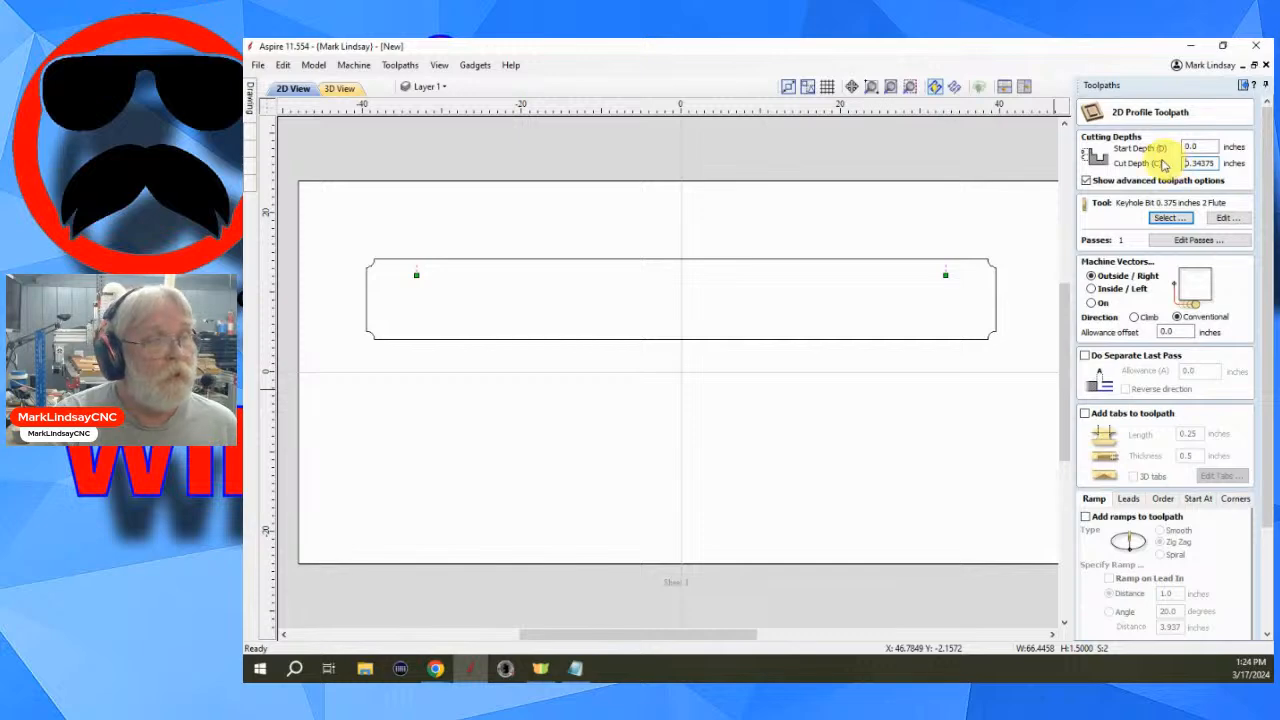
left_click(1092, 304)
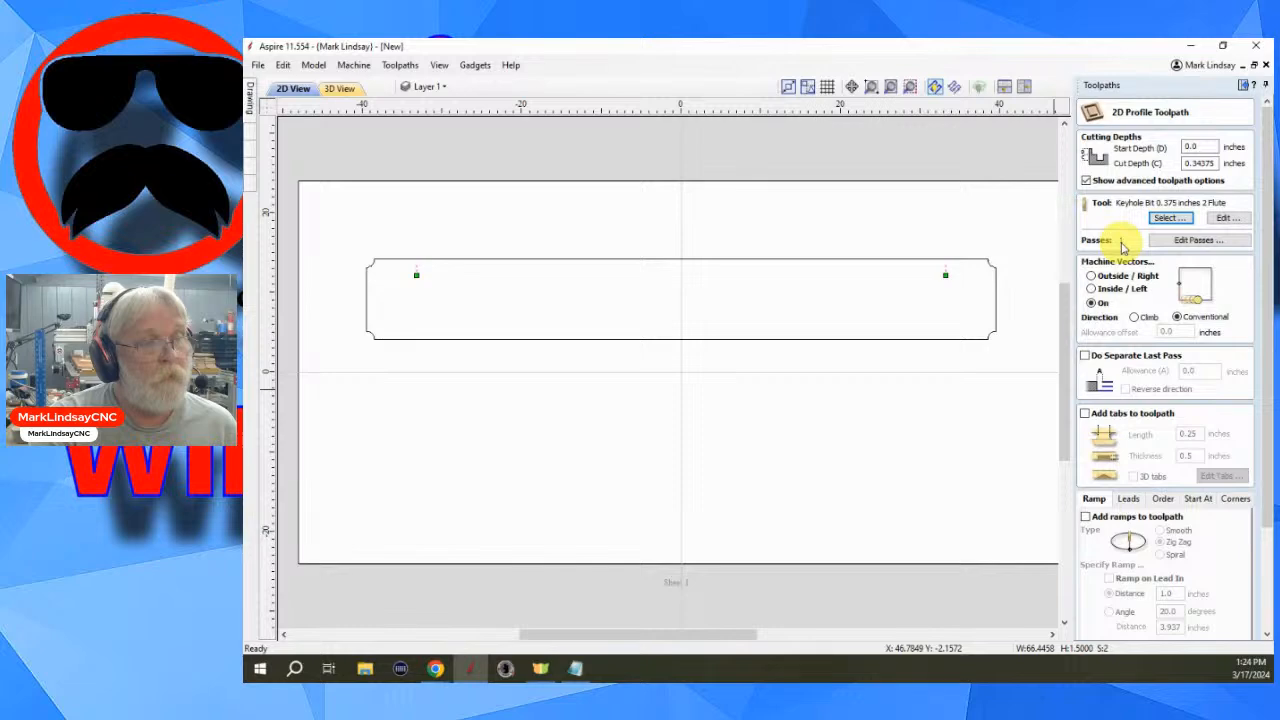
scroll(1200, 392, "down", 3)
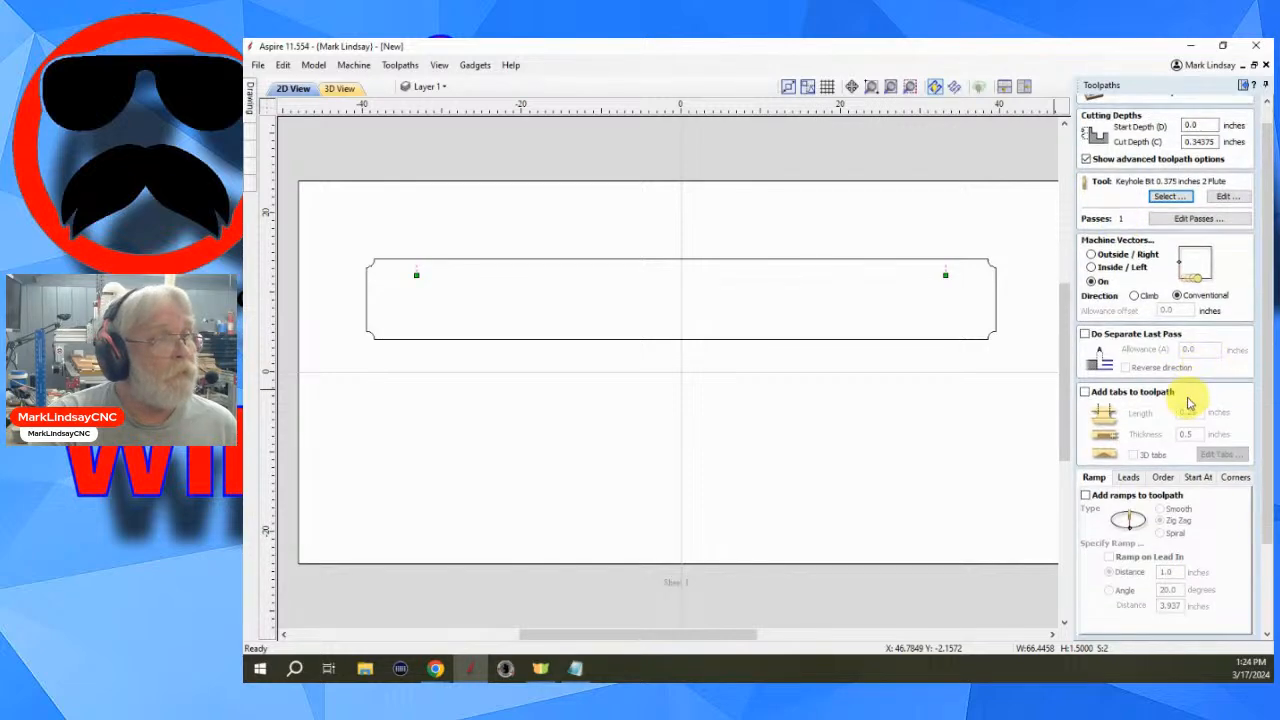
scroll(1147, 583, "down", 1)
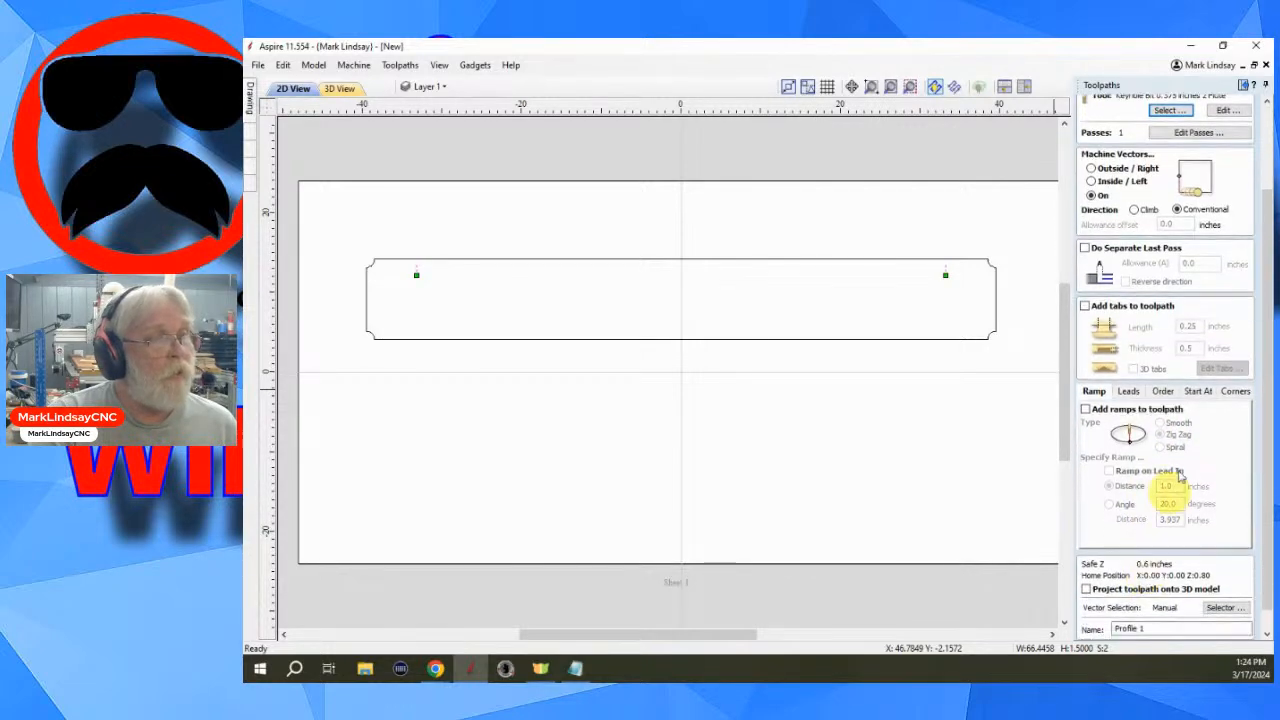
scroll(1145, 615, "down", 1)
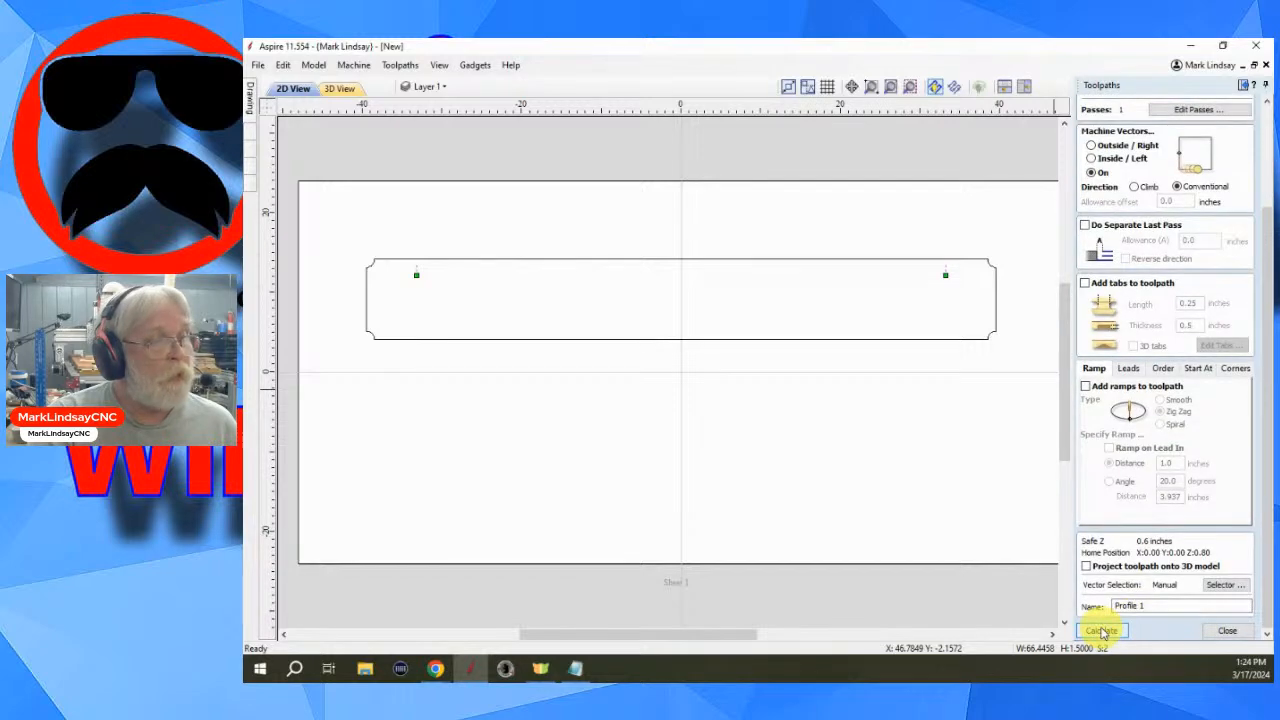
left_click(1102, 631)
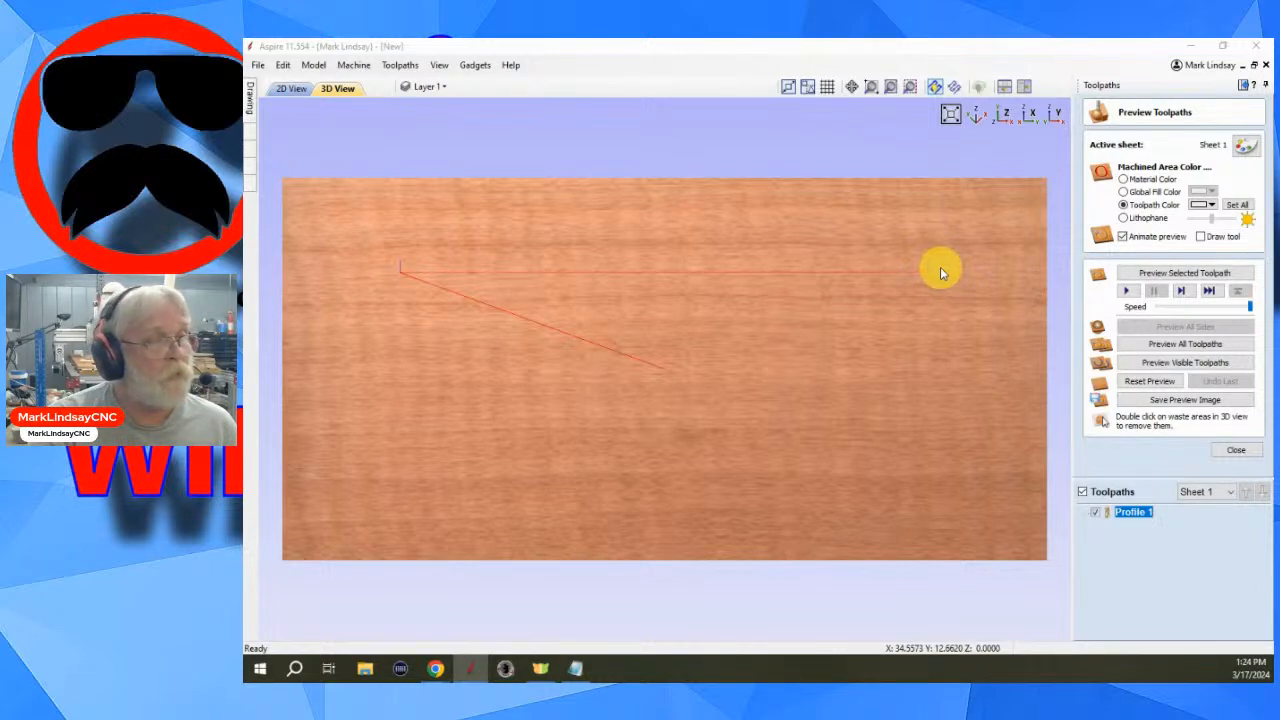
- Preview the selected toolpath and inspect the keyhole cuts on the sign in the 3D view
left_click(1205, 274)
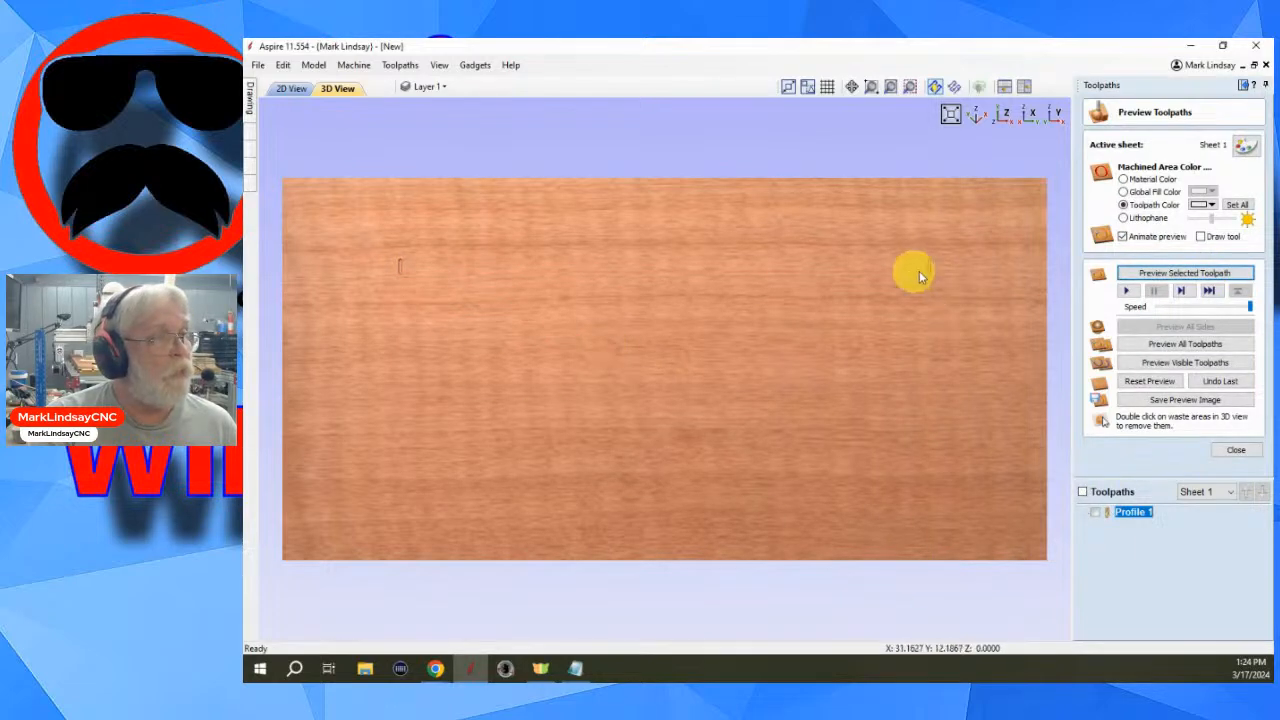
scroll(940, 268, "up", 3)
scroll(774, 350, "down", 1)
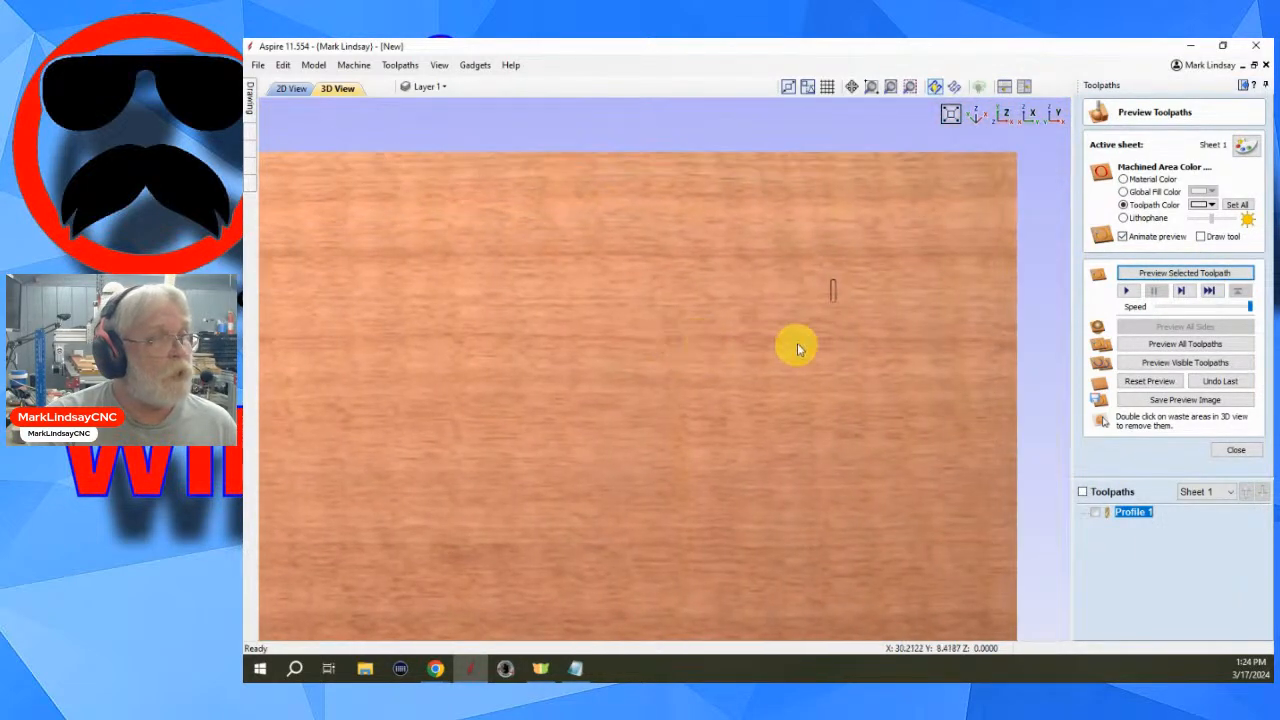
scroll(849, 302, "up", 3)
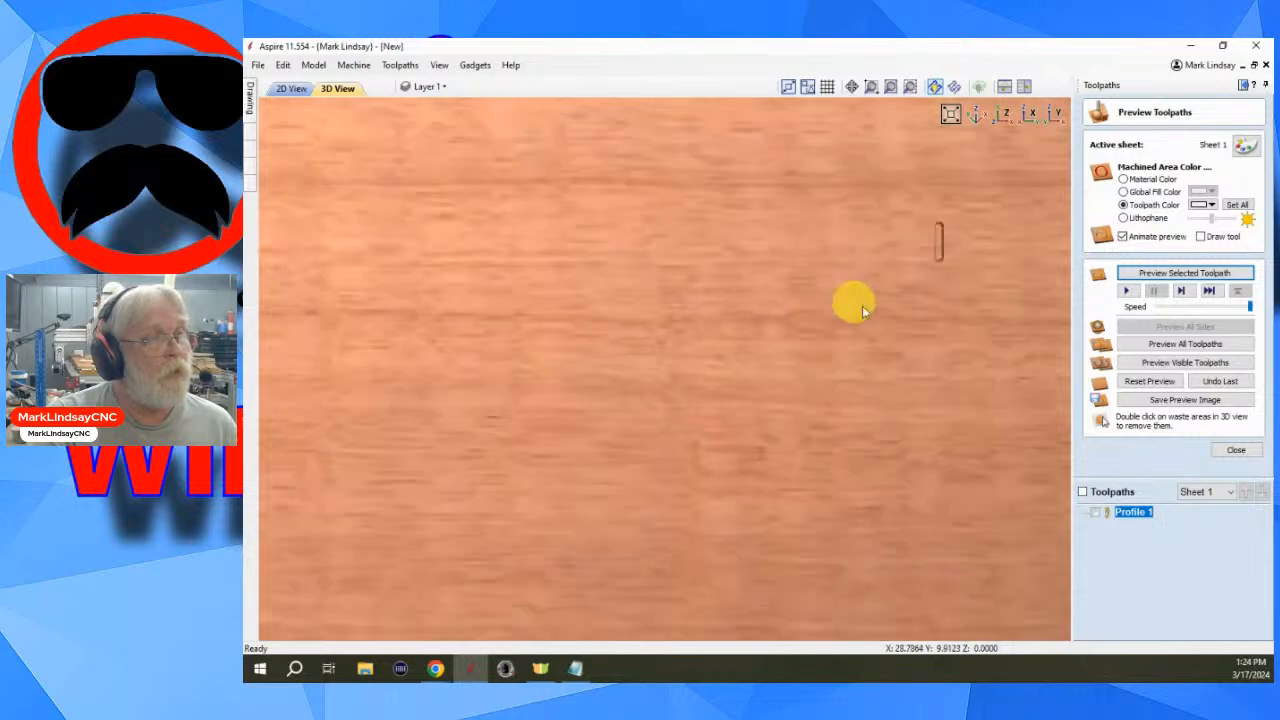
scroll(852, 301, "down", 3)
middle_click_drag(583, 388, 805, 372)
middle_click_drag(606, 358, 774, 359)
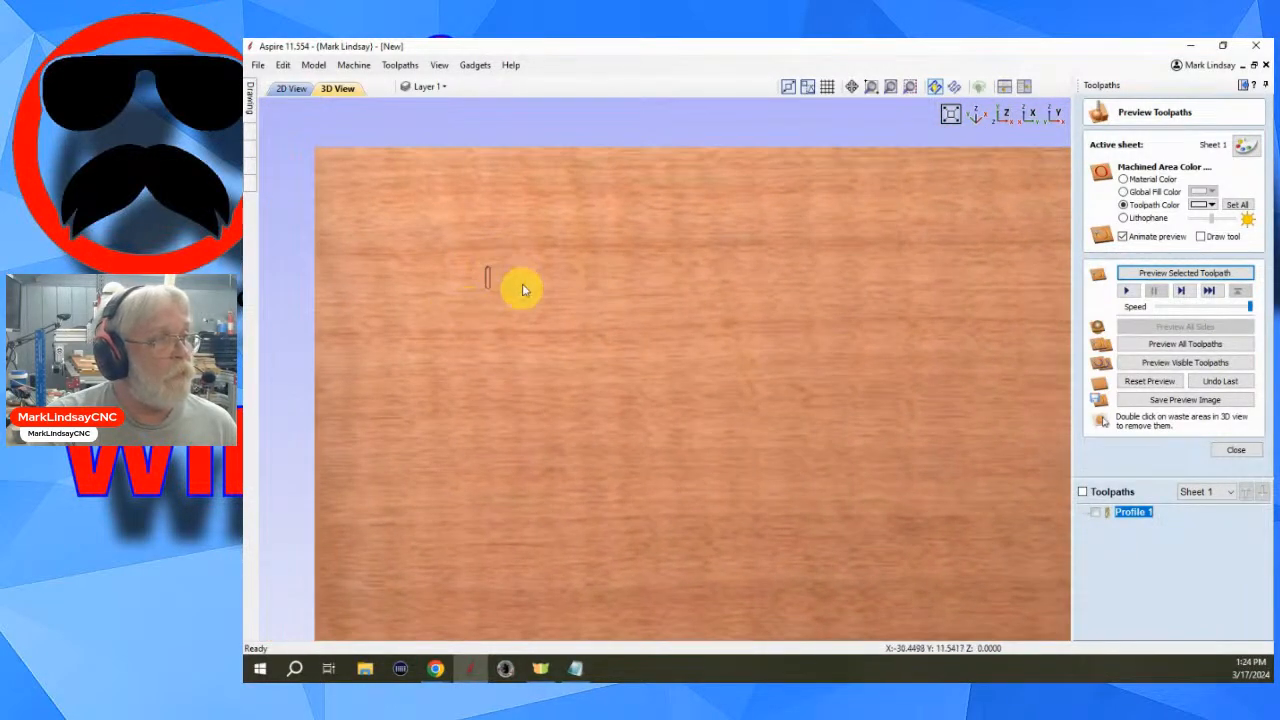
scroll(680, 390, "down", 4)
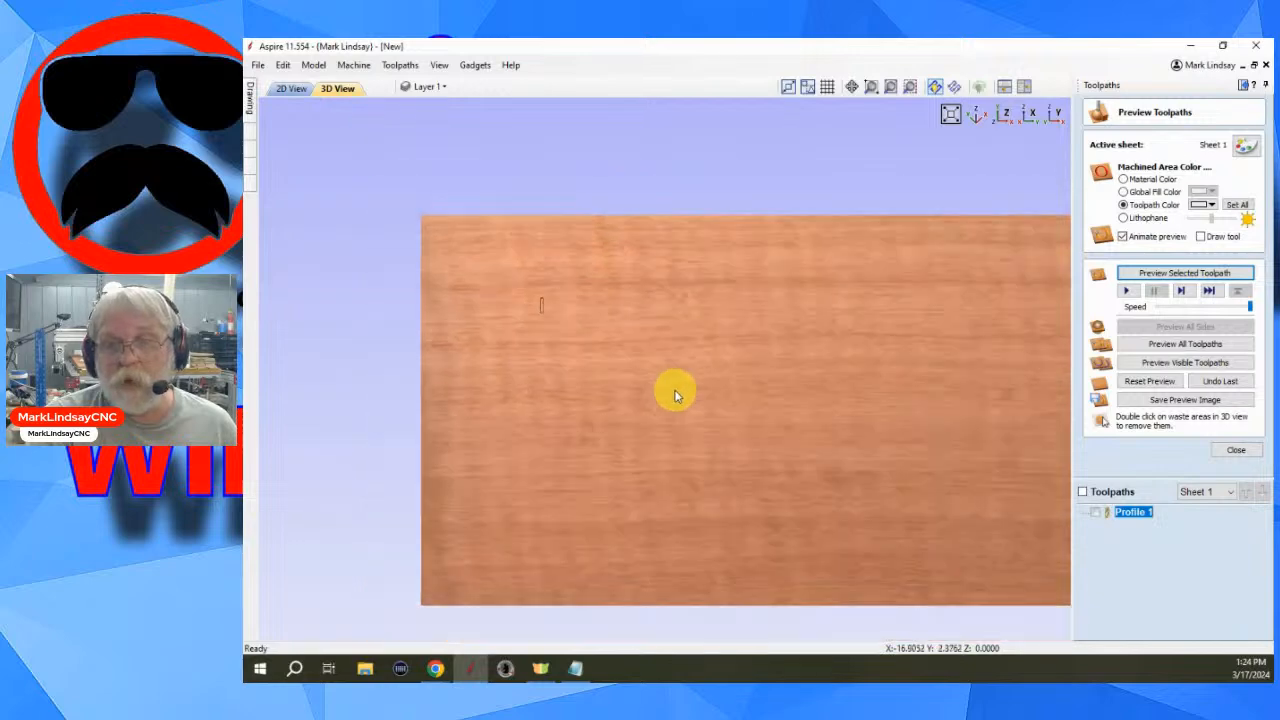
scroll(740, 402, "down", 1)
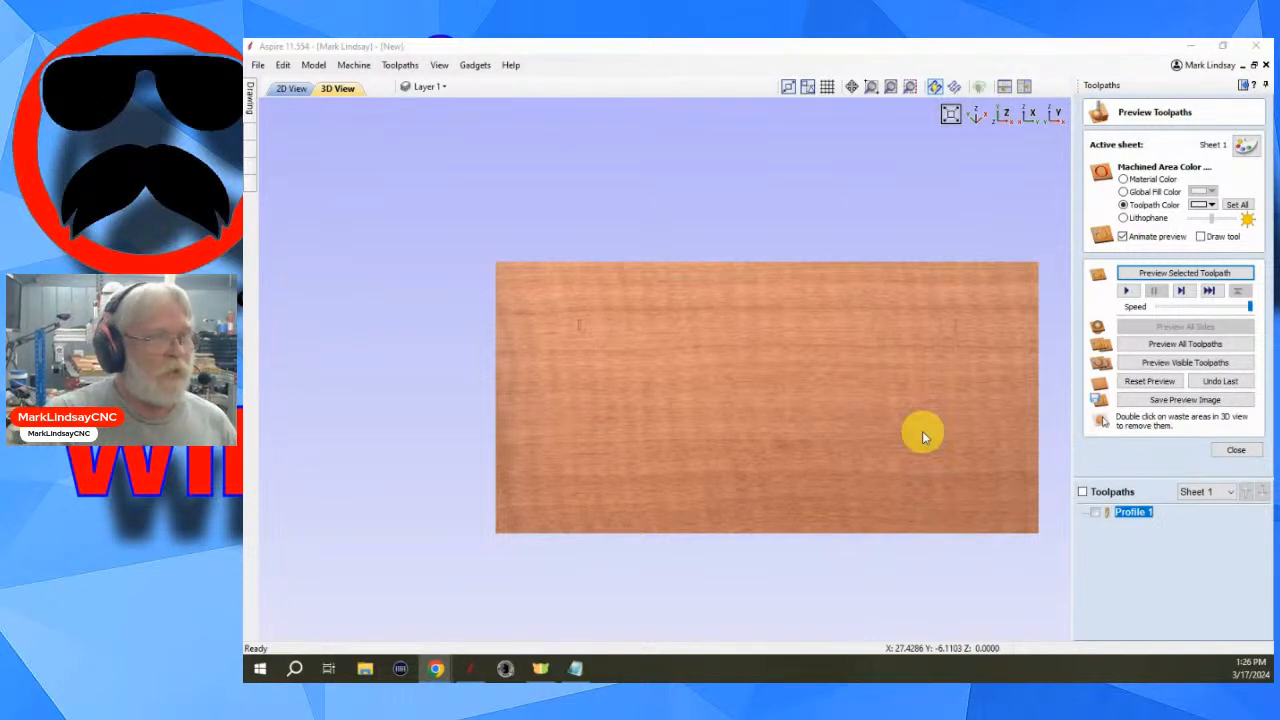
scroll(791, 350, "up", 2)
middle_click_drag(901, 363, 761, 341)
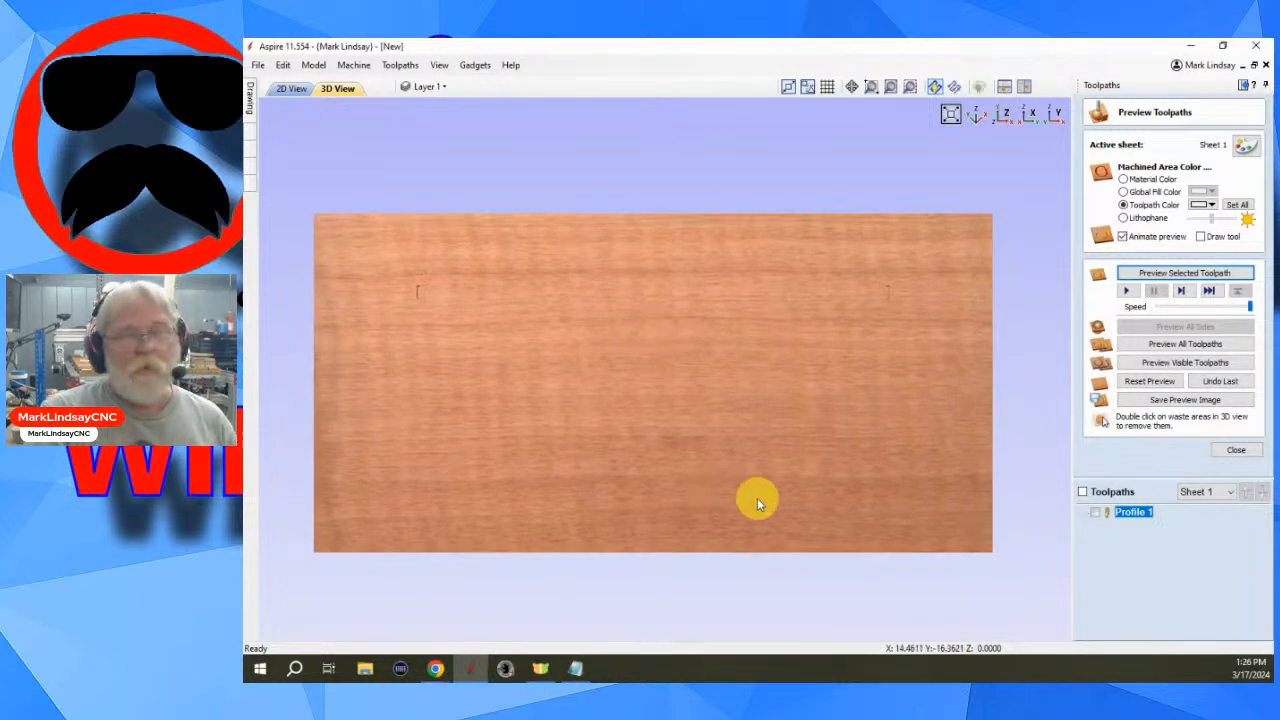